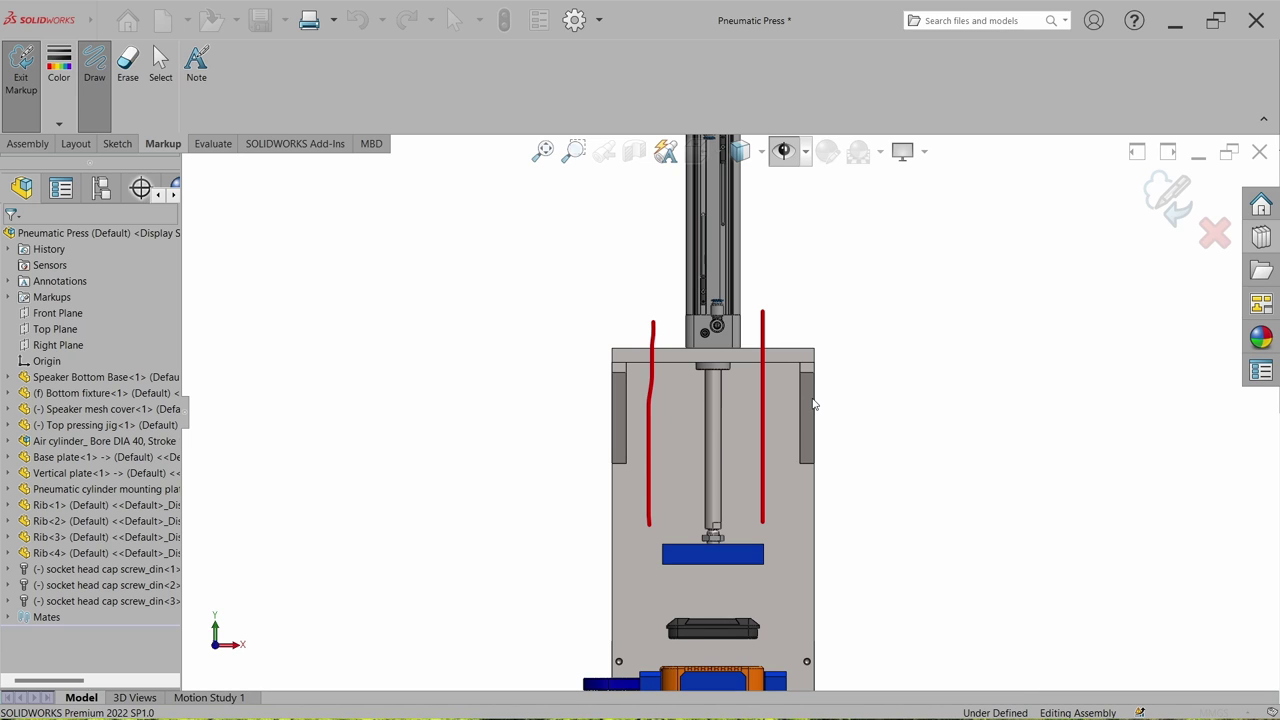
Step: Mark up flanged bearing outlines in green where the two red guide lines cross the cylinder mounting plate, and return to the isometric view
{"action": "scroll", "coordinate": [716, 326], "scroll_direction": "up", "scroll_amount": 3}
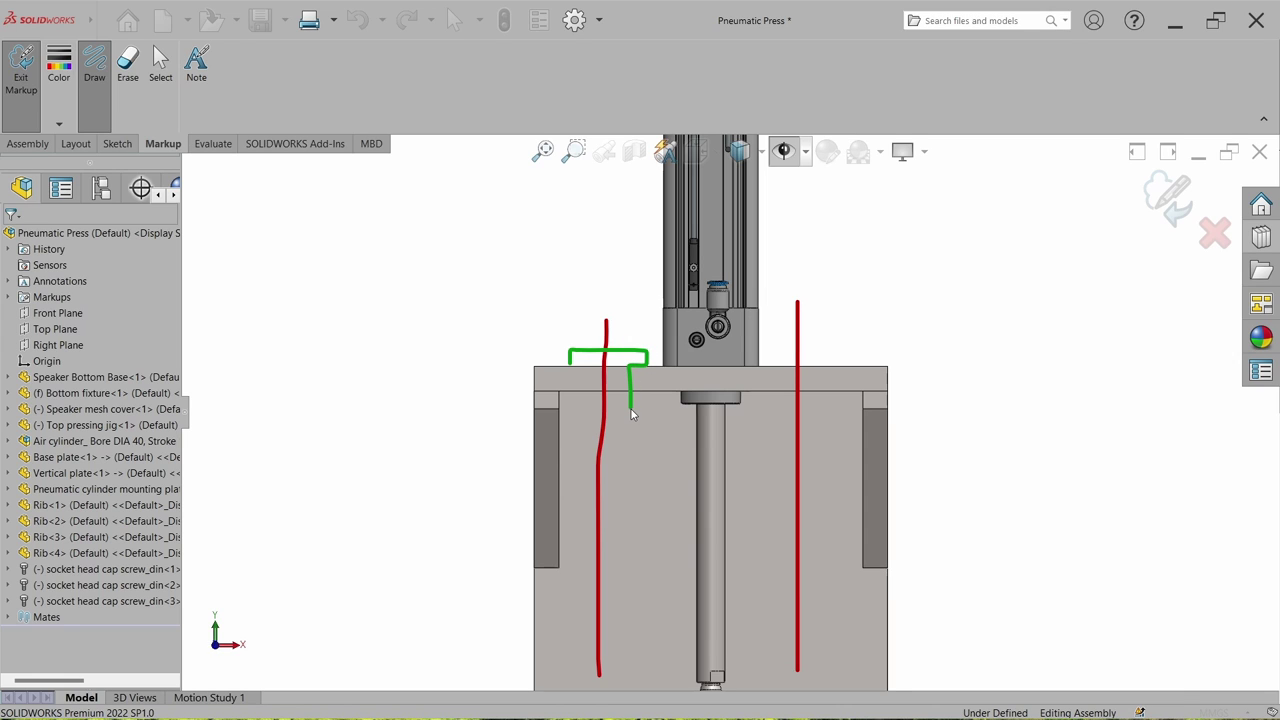
{"action": "left_click_drag", "start_coordinate": [583, 411], "coordinate": [584, 395]}
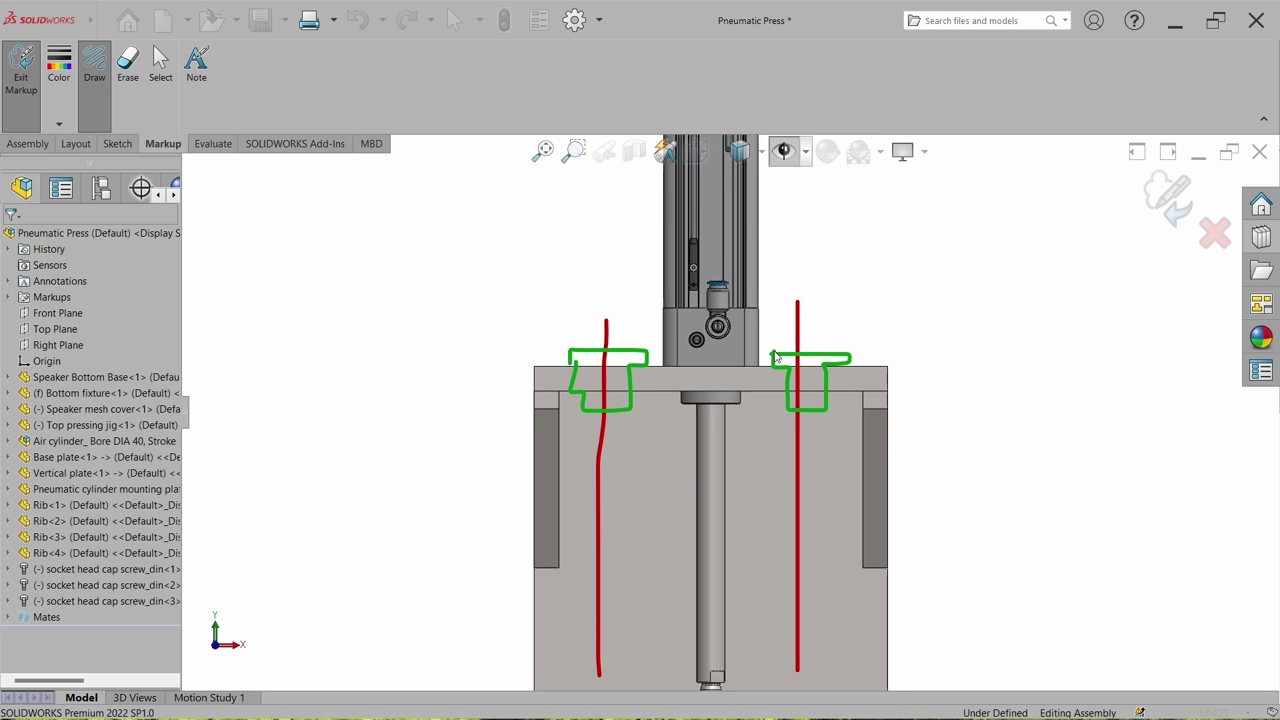
{"action": "scroll", "coordinate": [642, 430], "scroll_direction": "up", "scroll_amount": 1}
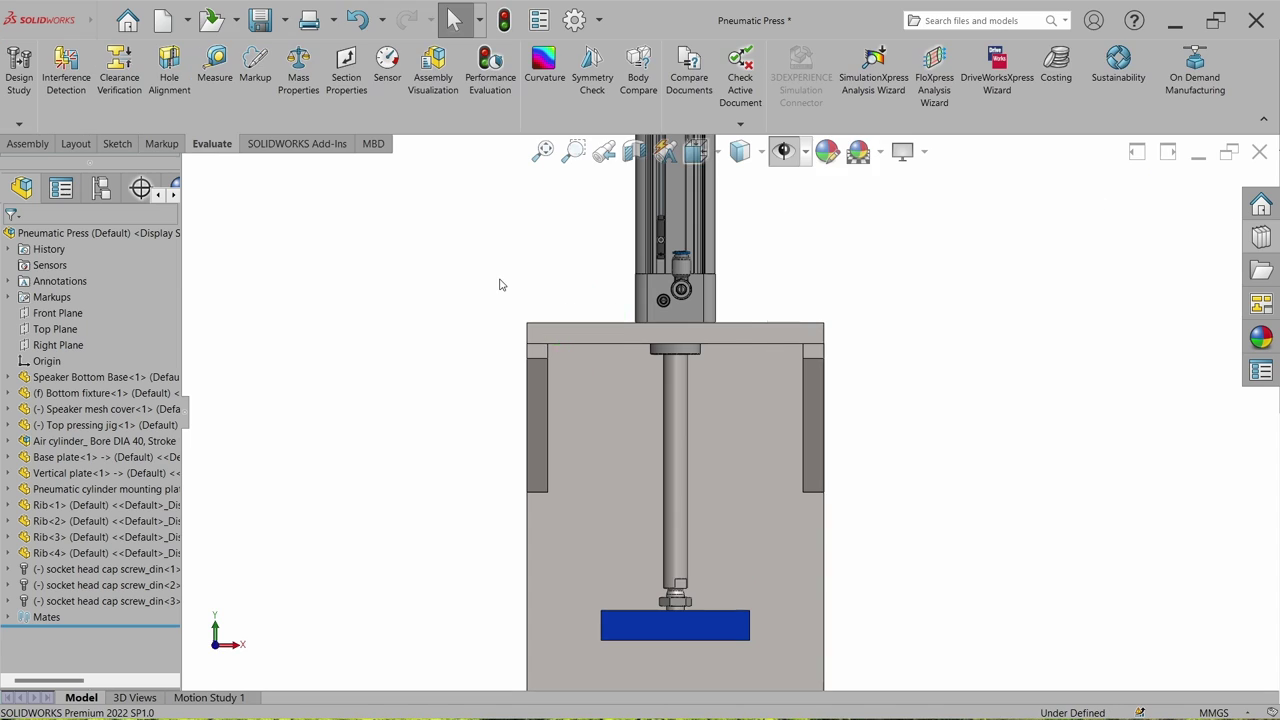
{"action": "key", "text": "ctrl+7"}
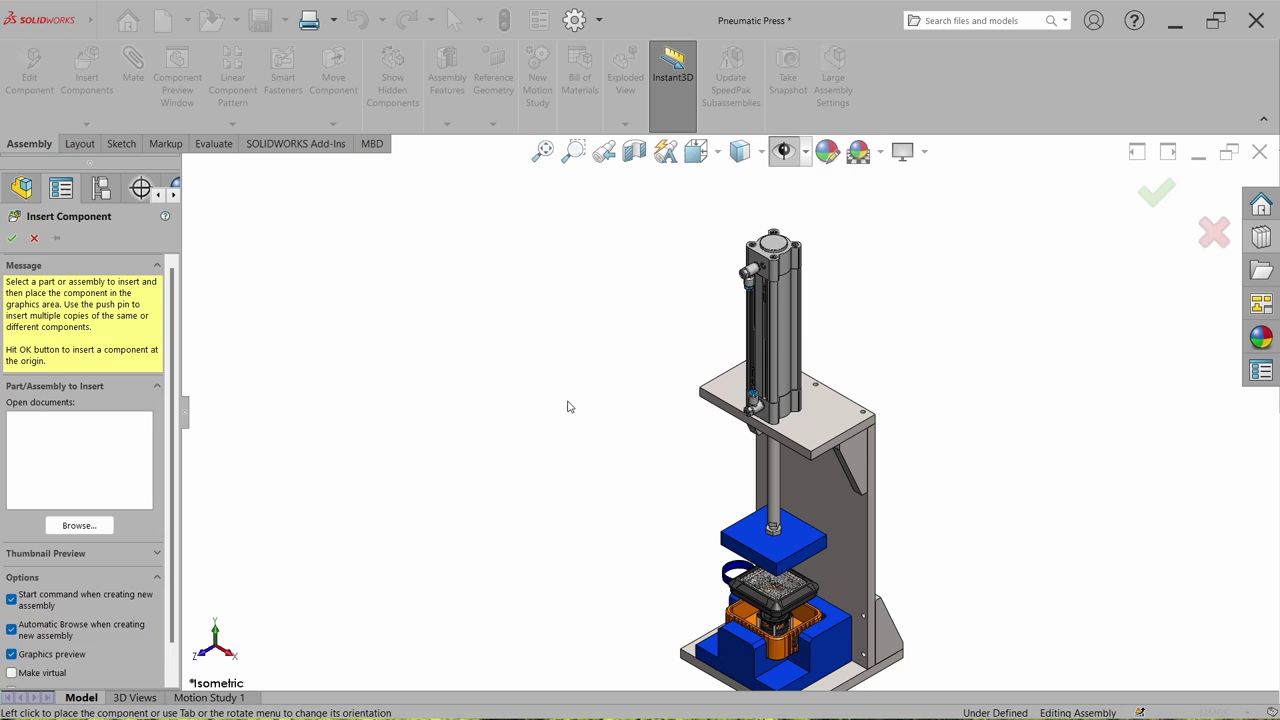
{"action": "key", "text": "Escape"}
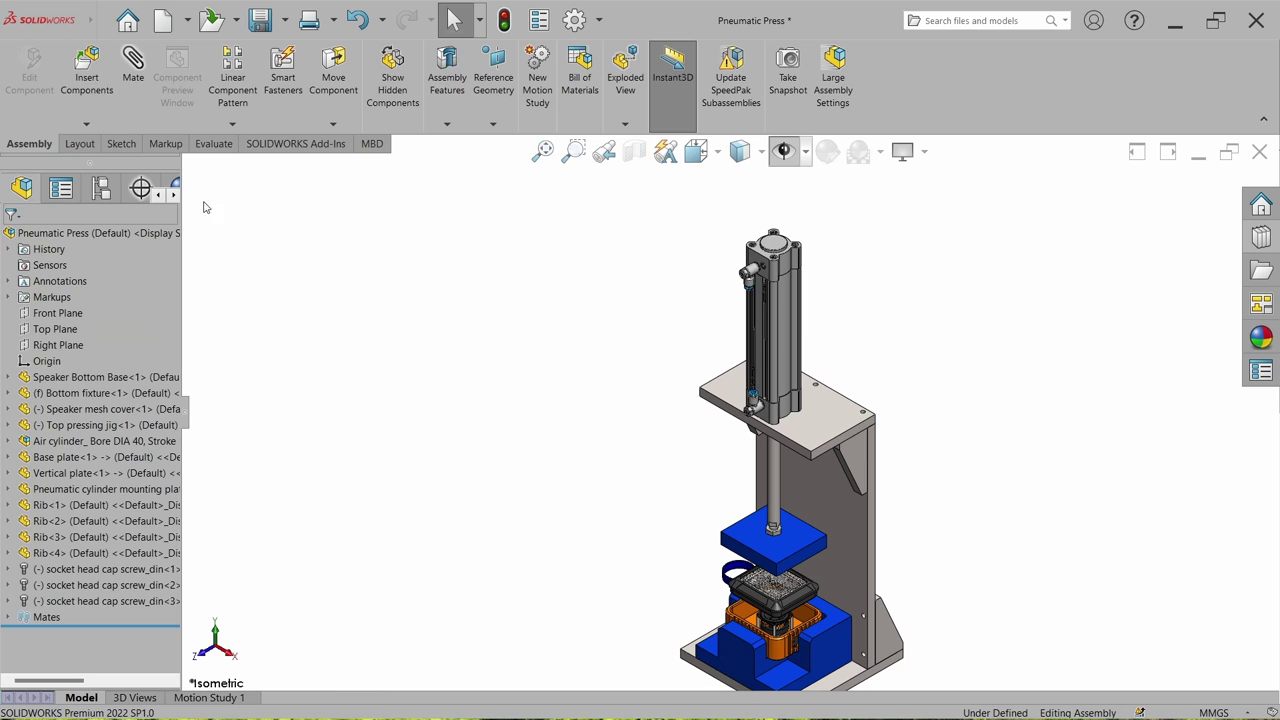
Step: Insert the Linear Bearing_LHFC20 part beside the cylinder mounting plate and measure its bore diameter
{"action": "left_click", "coordinate": [86, 66]}
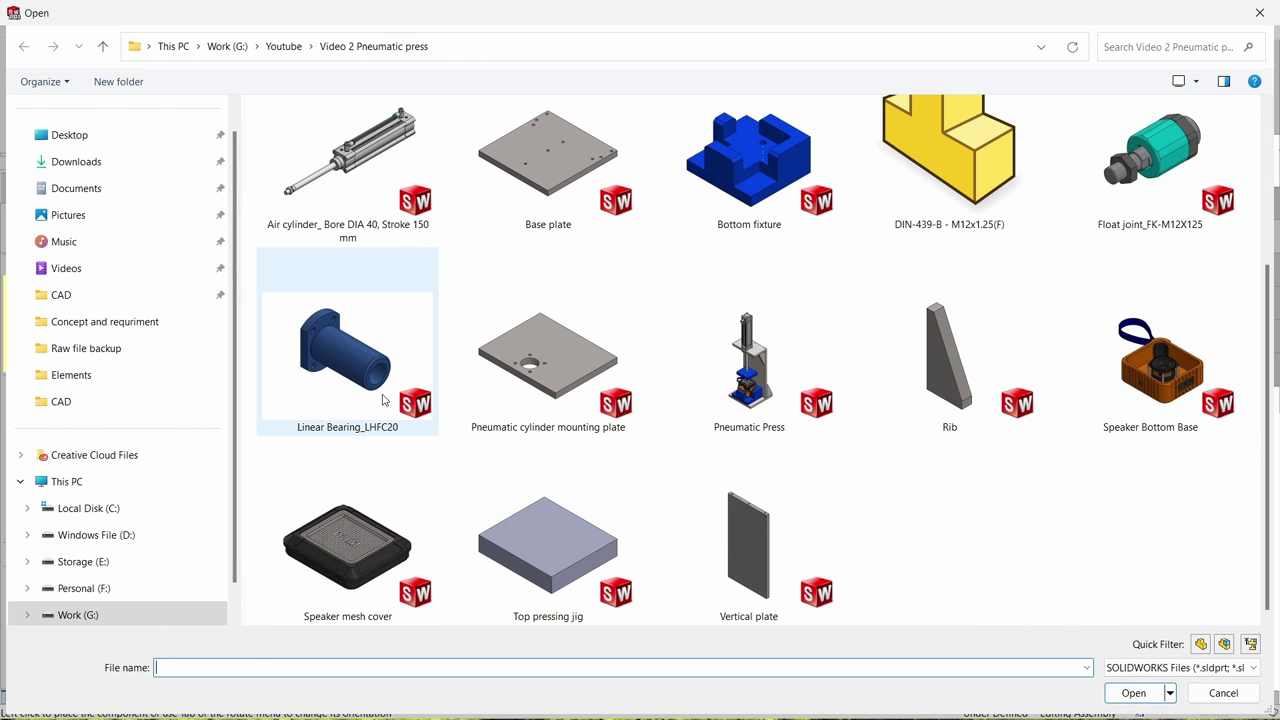
{"action": "left_click", "coordinate": [296, 407]}
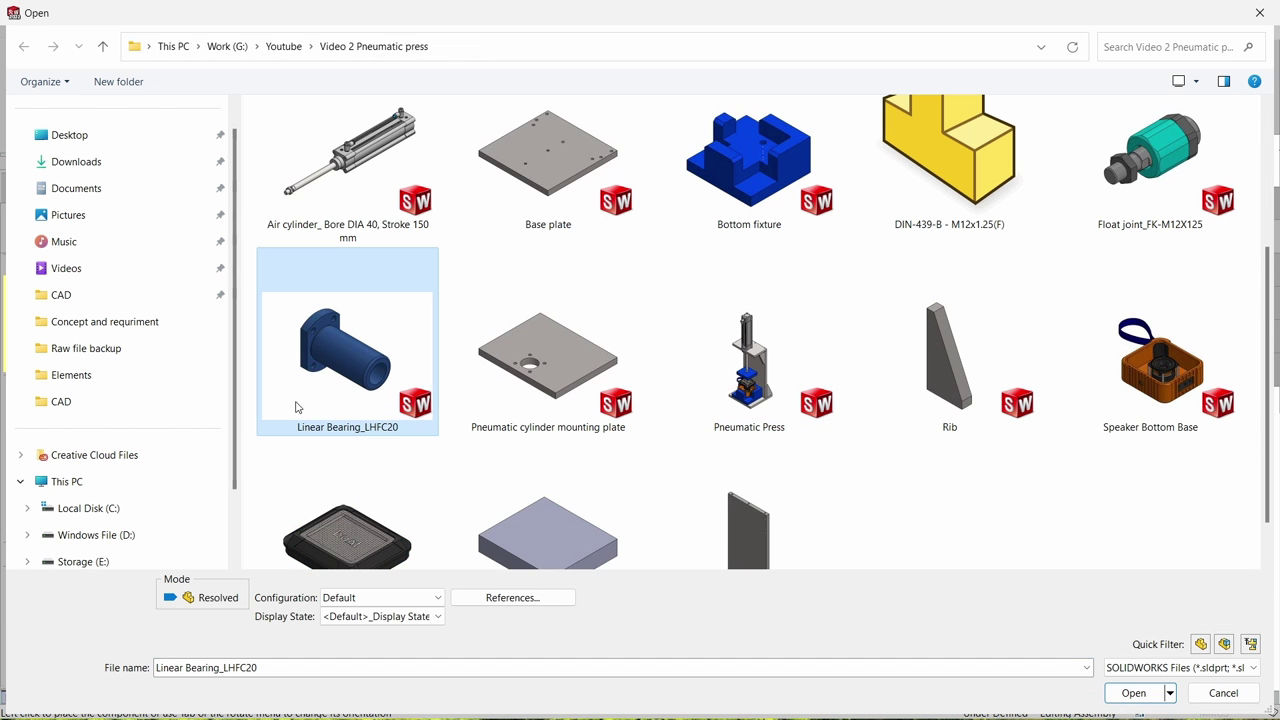
{"action": "left_click", "coordinate": [1104, 693]}
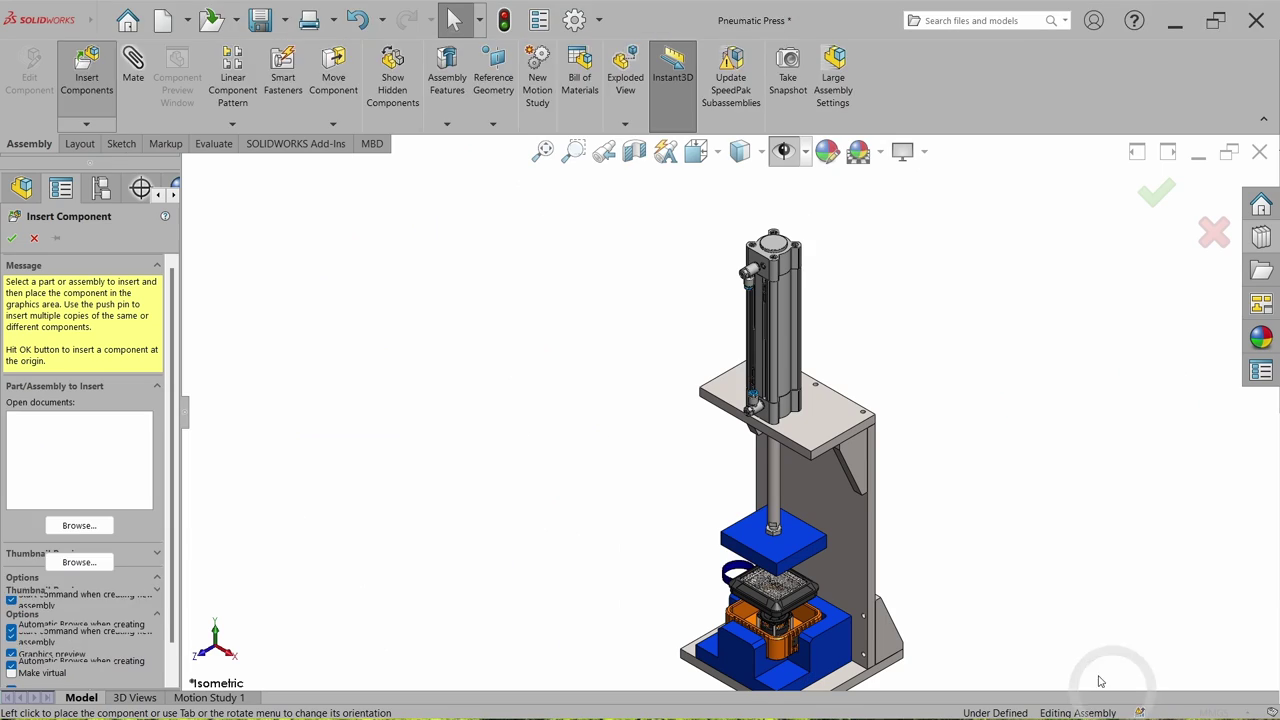
{"action": "left_click", "coordinate": [685, 415]}
{"action": "scroll", "coordinate": [685, 415], "scroll_direction": "down", "scroll_amount": 3}
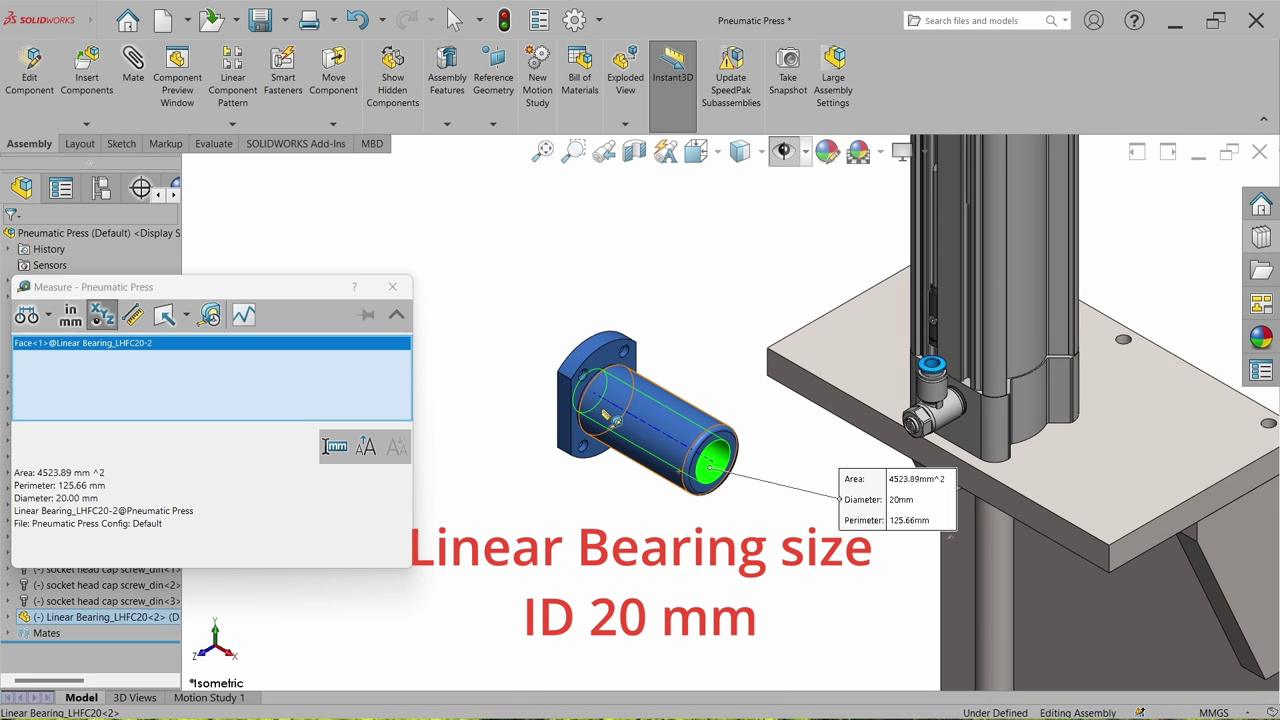
{"action": "left_click", "coordinate": [391, 289]}
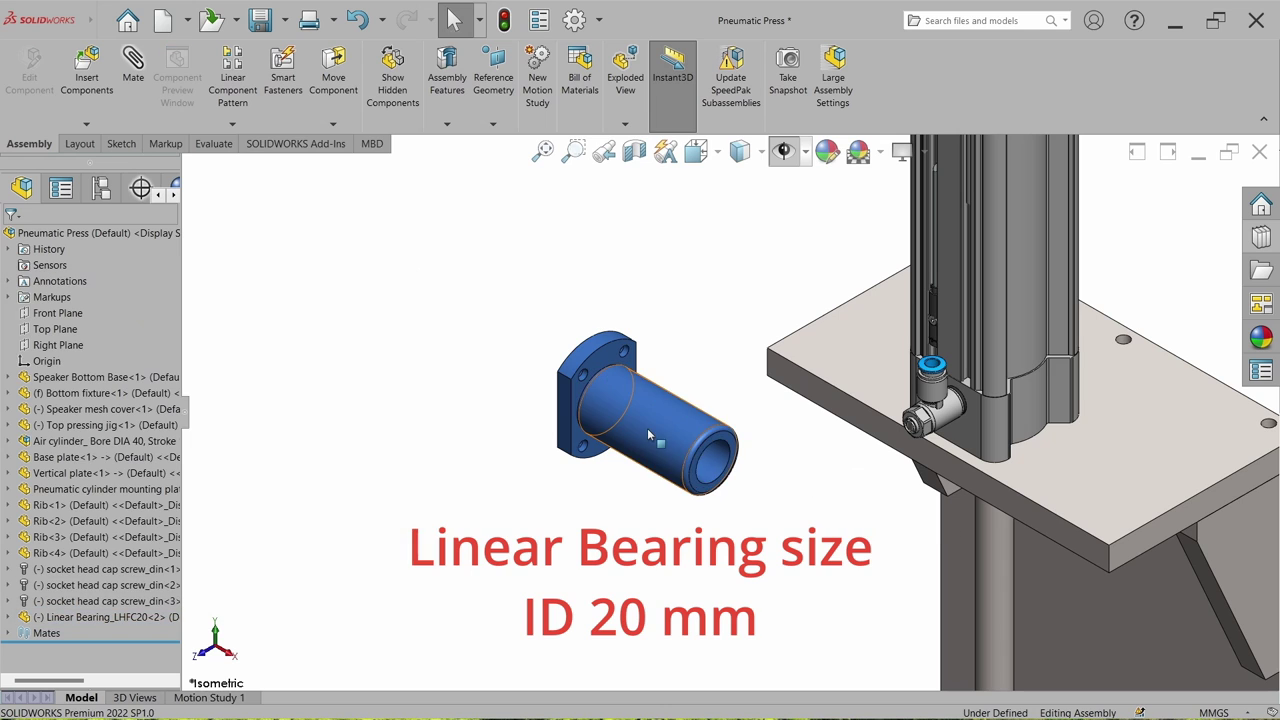
Step: Rotate the linear bearing with the triad so it stands upright with its flange facing up
{"action": "right_click", "coordinate": [649, 429]}
{"action": "left_click", "coordinate": [684, 445]}
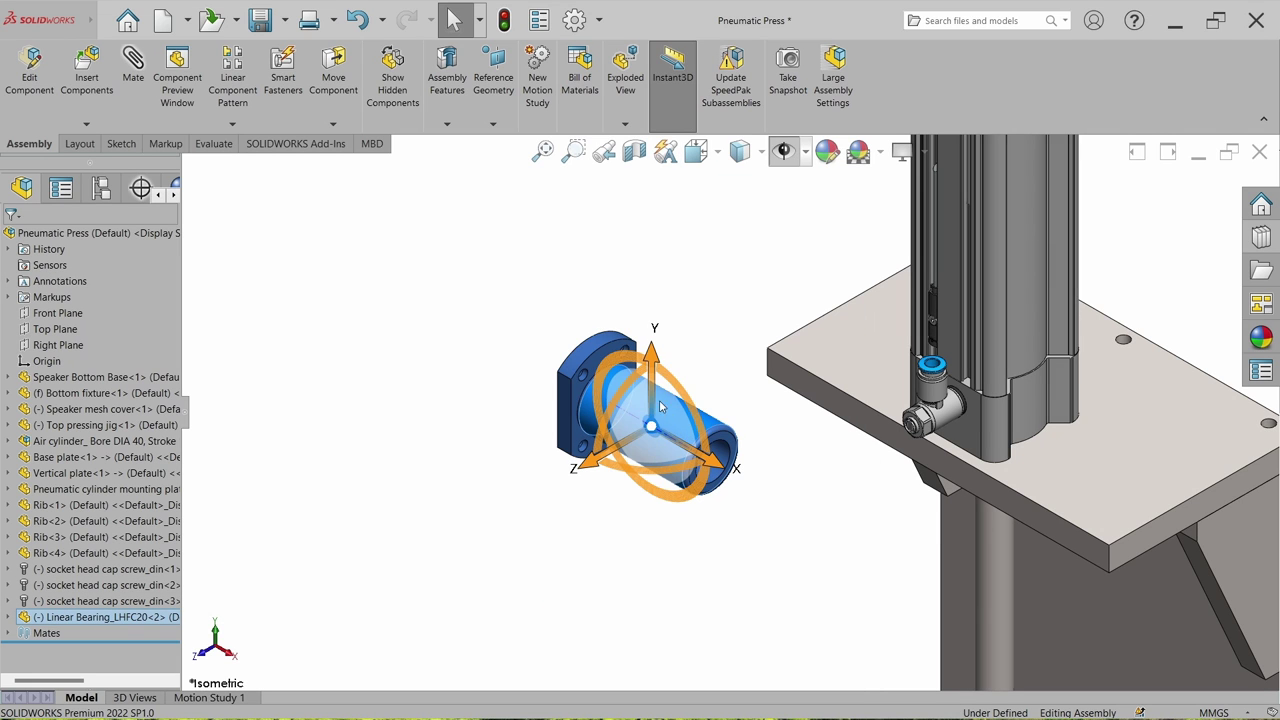
{"action": "left_click_drag", "start_coordinate": [690, 395], "coordinate": [712, 510]}
{"action": "left_click", "coordinate": [737, 597]}
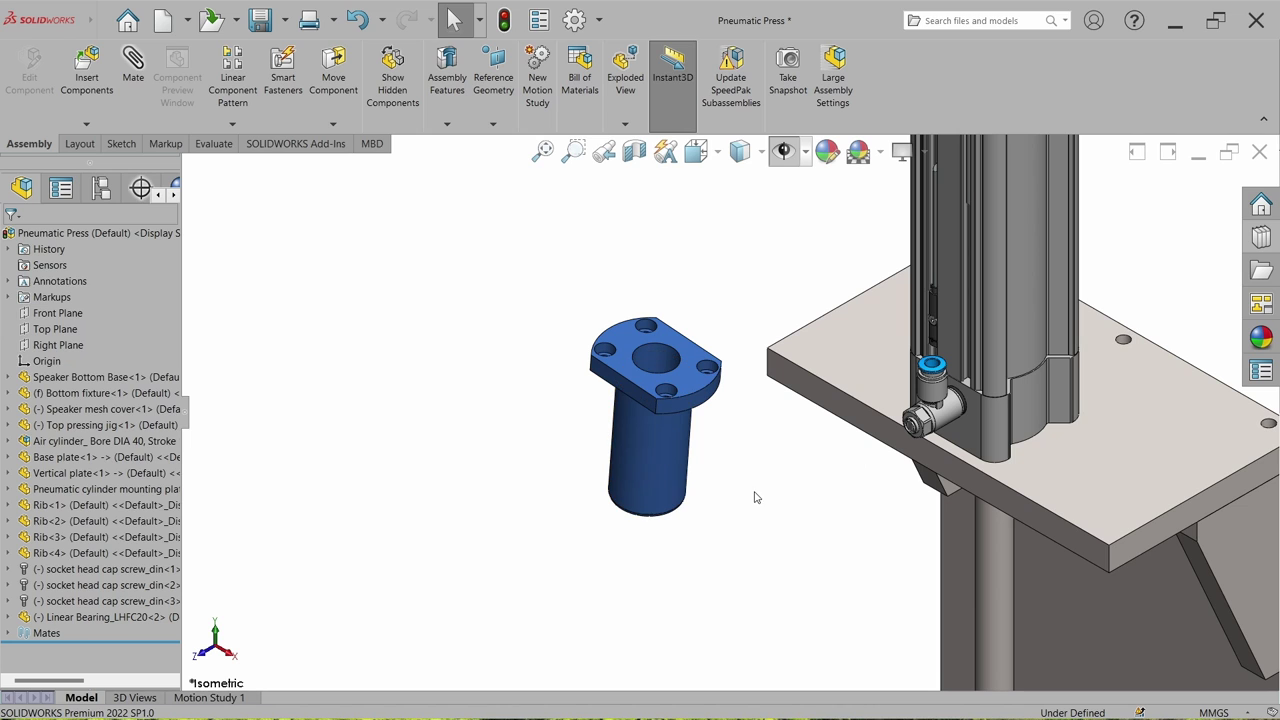
Step: Measure the outer diameter of the linear bearing's cylindrical body
{"action": "key", "text": "m"}
{"action": "scroll", "coordinate": [678, 400], "scroll_direction": "down", "scroll_amount": 5}
{"action": "left_click", "coordinate": [653, 473]}
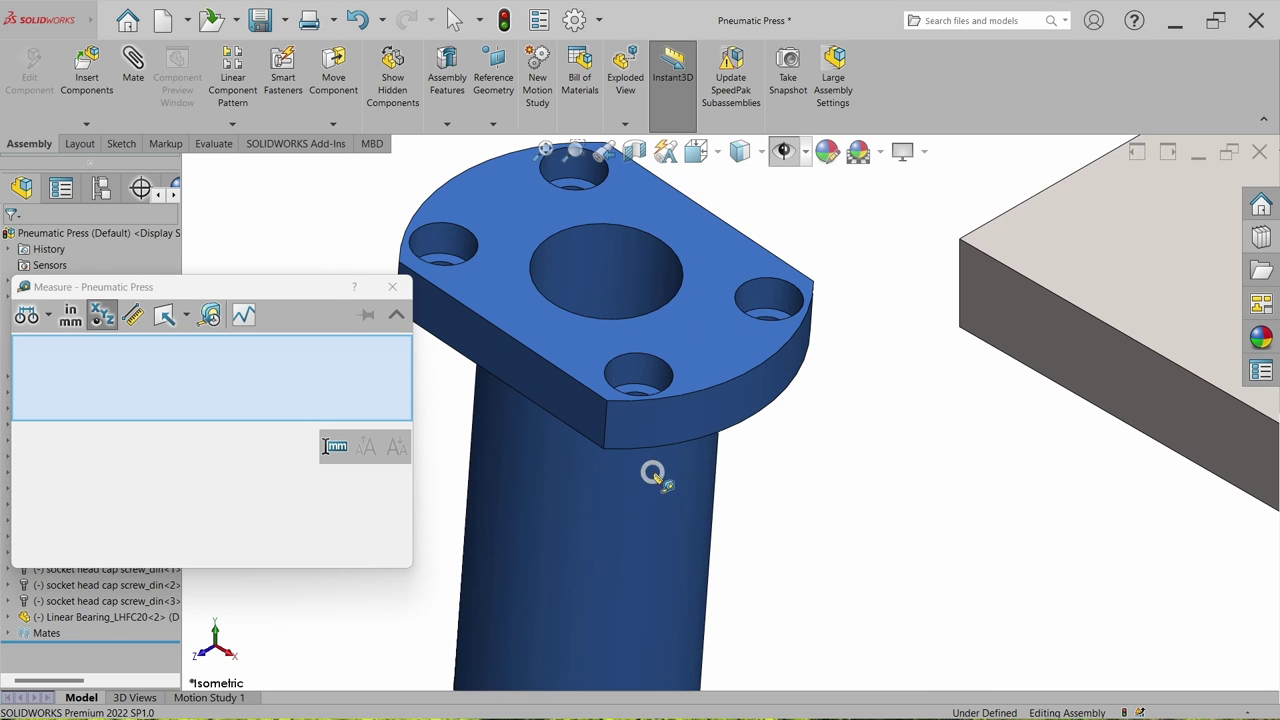
{"action": "left_click", "coordinate": [652, 474]}
{"action": "scroll", "coordinate": [703, 491], "scroll_direction": "up", "scroll_amount": 3}
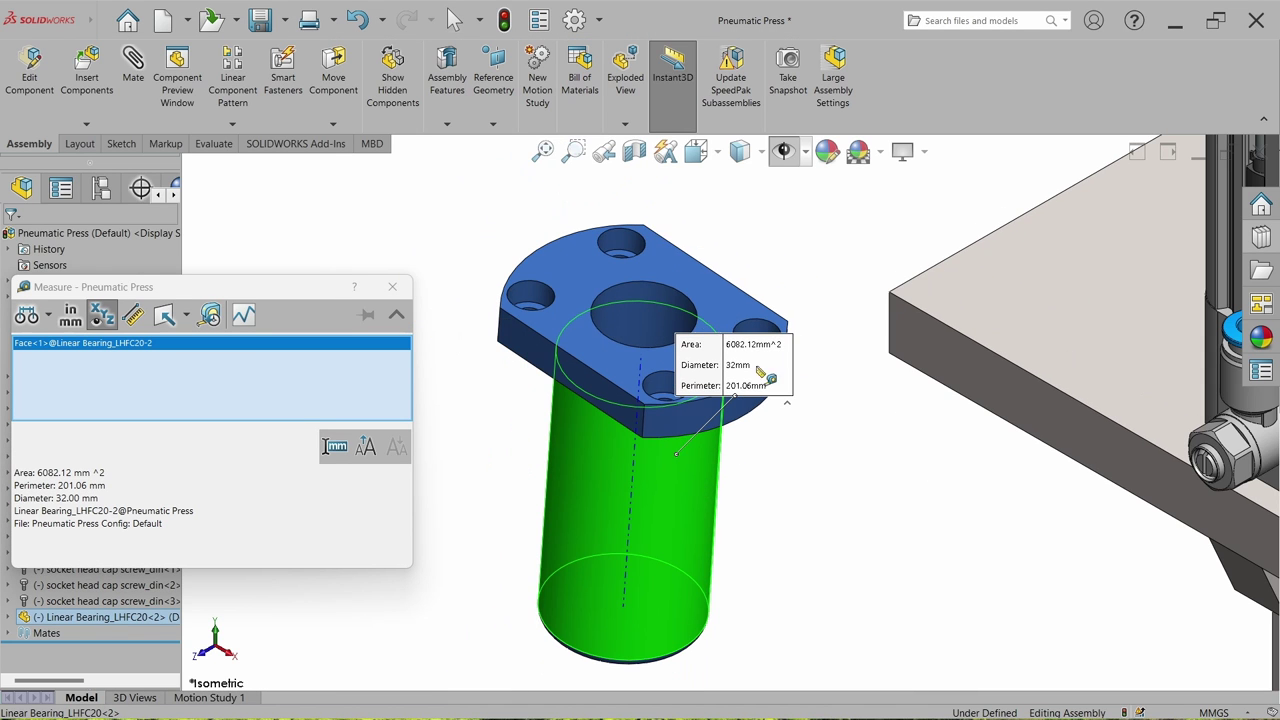
{"action": "left_click", "coordinate": [814, 496]}
Step: Measure the diameter of a screw through-hole in the bearing flange, below its counterbore
{"action": "middle_click_drag", "start_coordinate": [688, 280], "coordinate": [674, 308]}
{"action": "scroll", "coordinate": [688, 271], "scroll_direction": "down", "scroll_amount": 1}
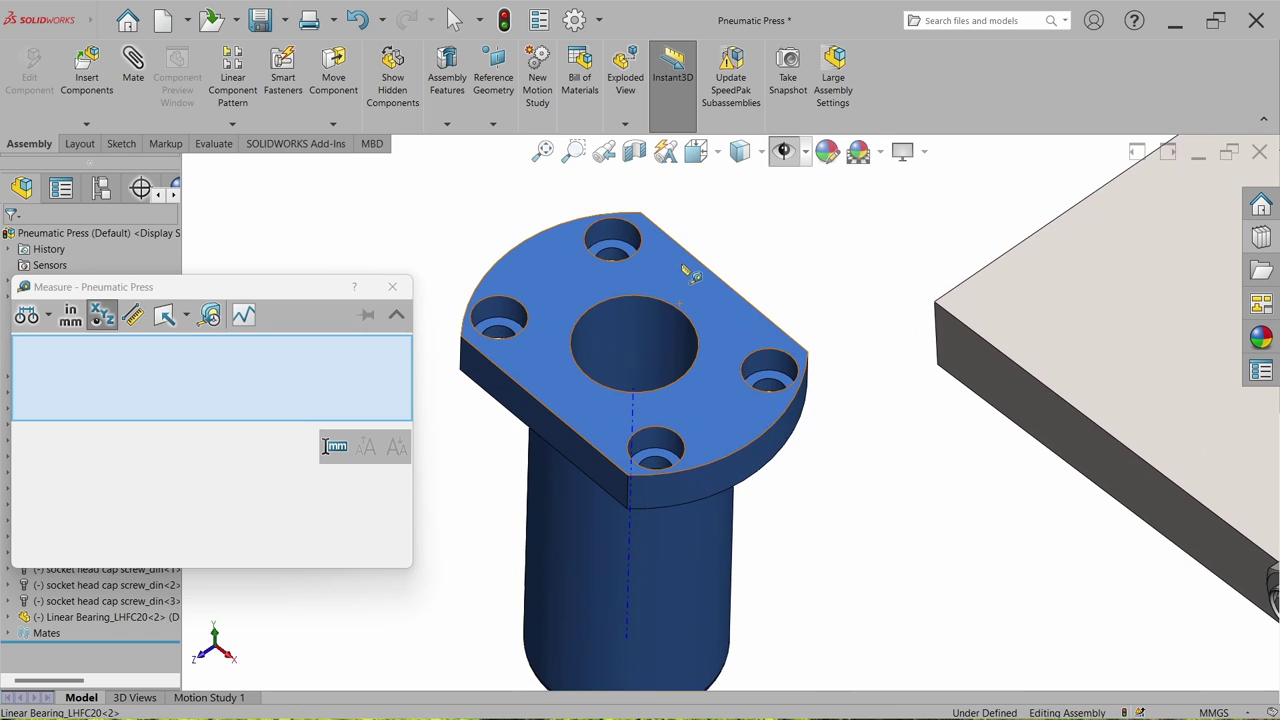
{"action": "left_click", "coordinate": [620, 258]}
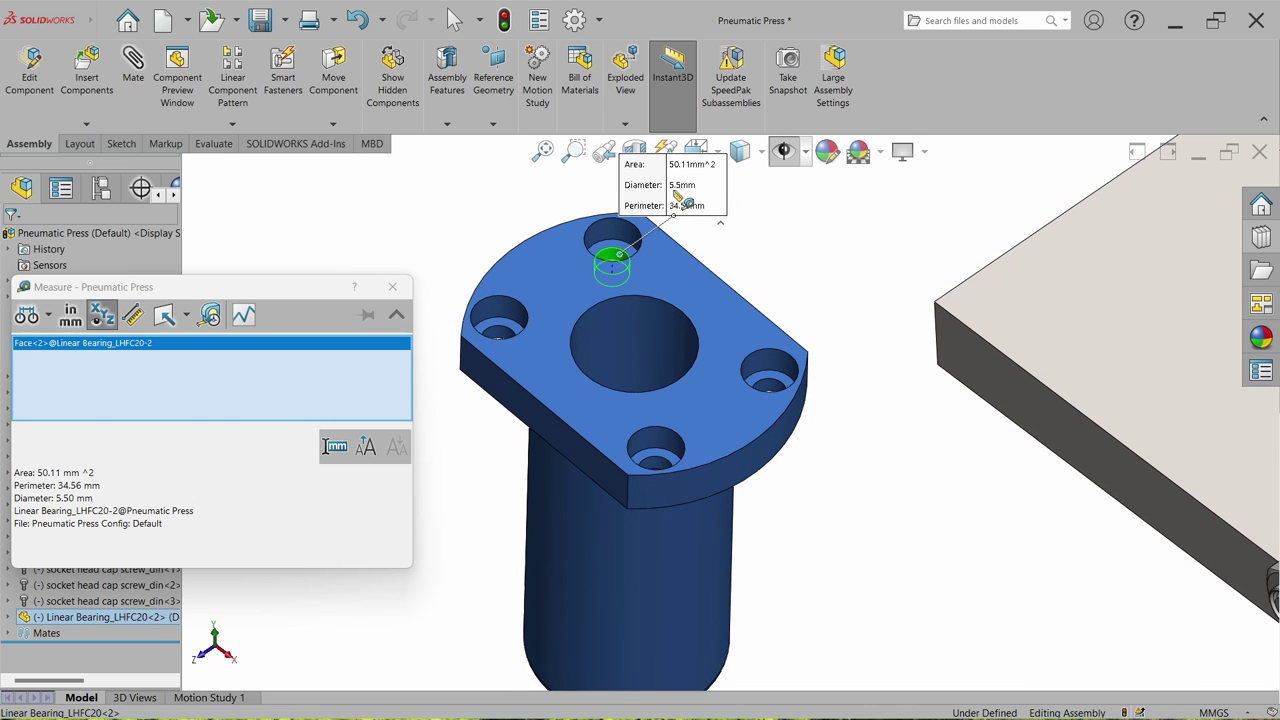
{"action": "left_click", "coordinate": [765, 246]}
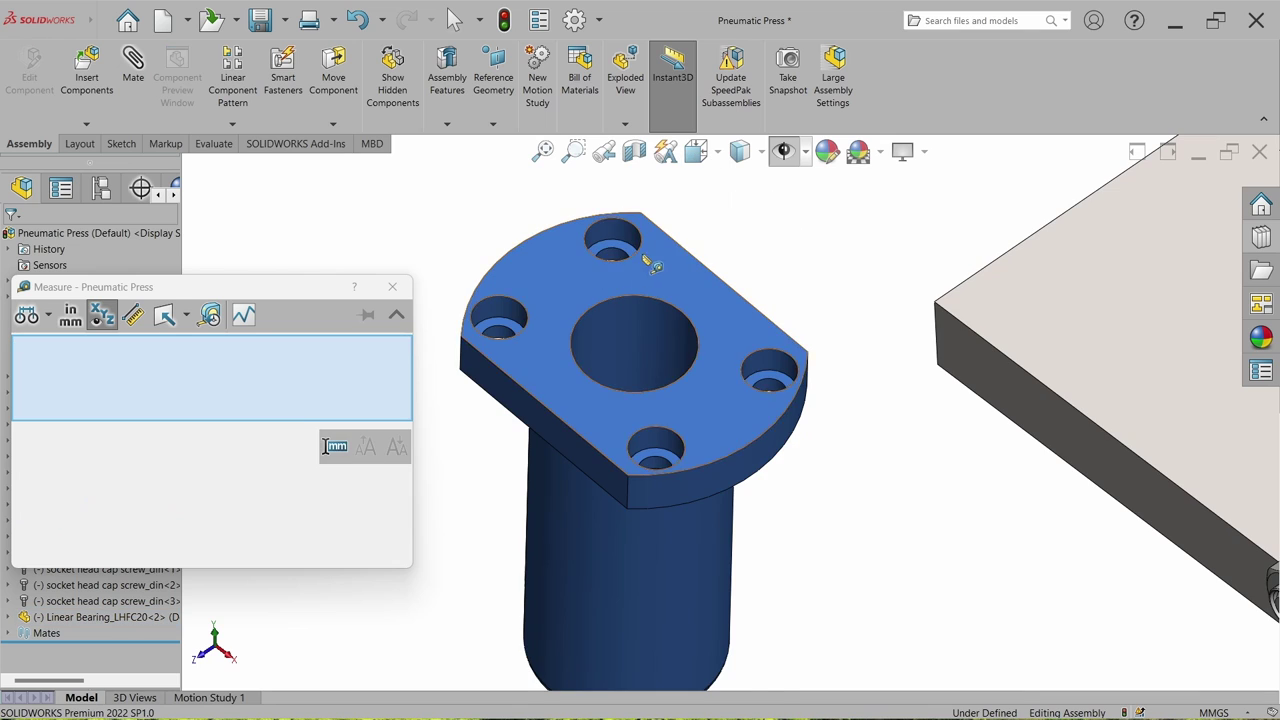
Step: Measure the centre distances between the bearing flange's screw holes in both directions
{"action": "scroll", "coordinate": [625, 270], "scroll_direction": "up", "scroll_amount": 2}
{"action": "left_click", "coordinate": [622, 276]}
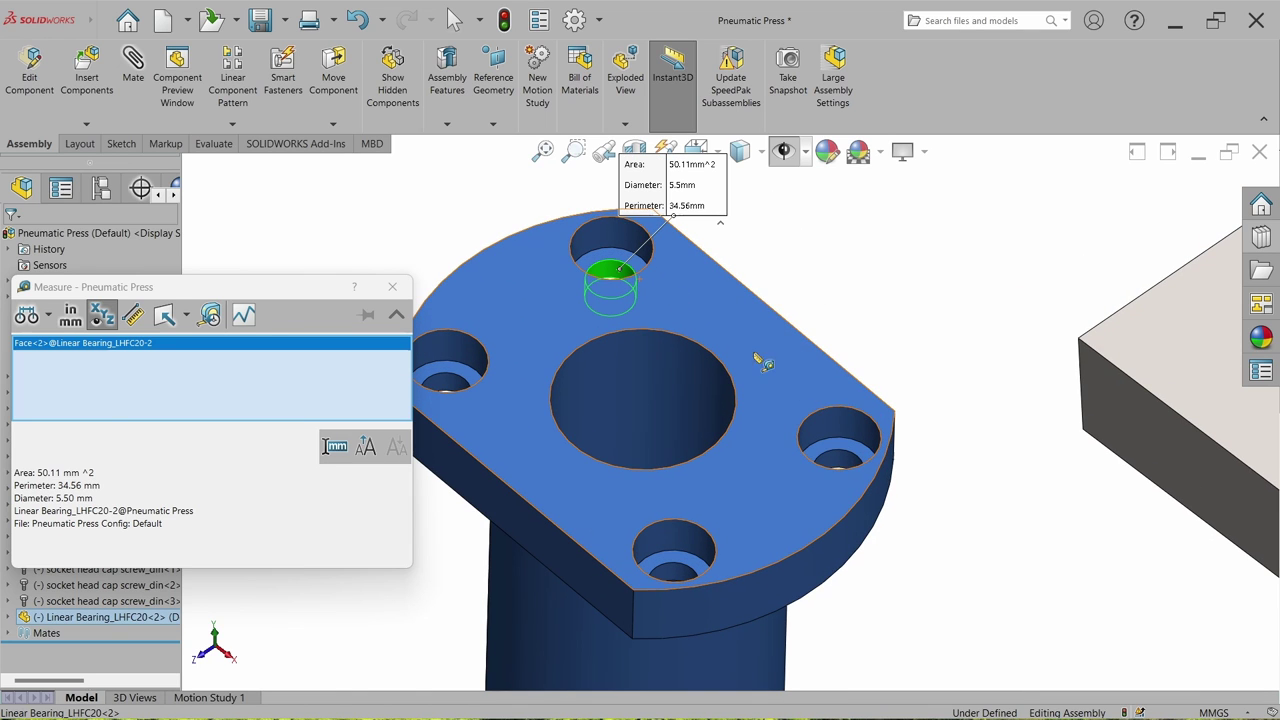
{"action": "left_click", "coordinate": [845, 463]}
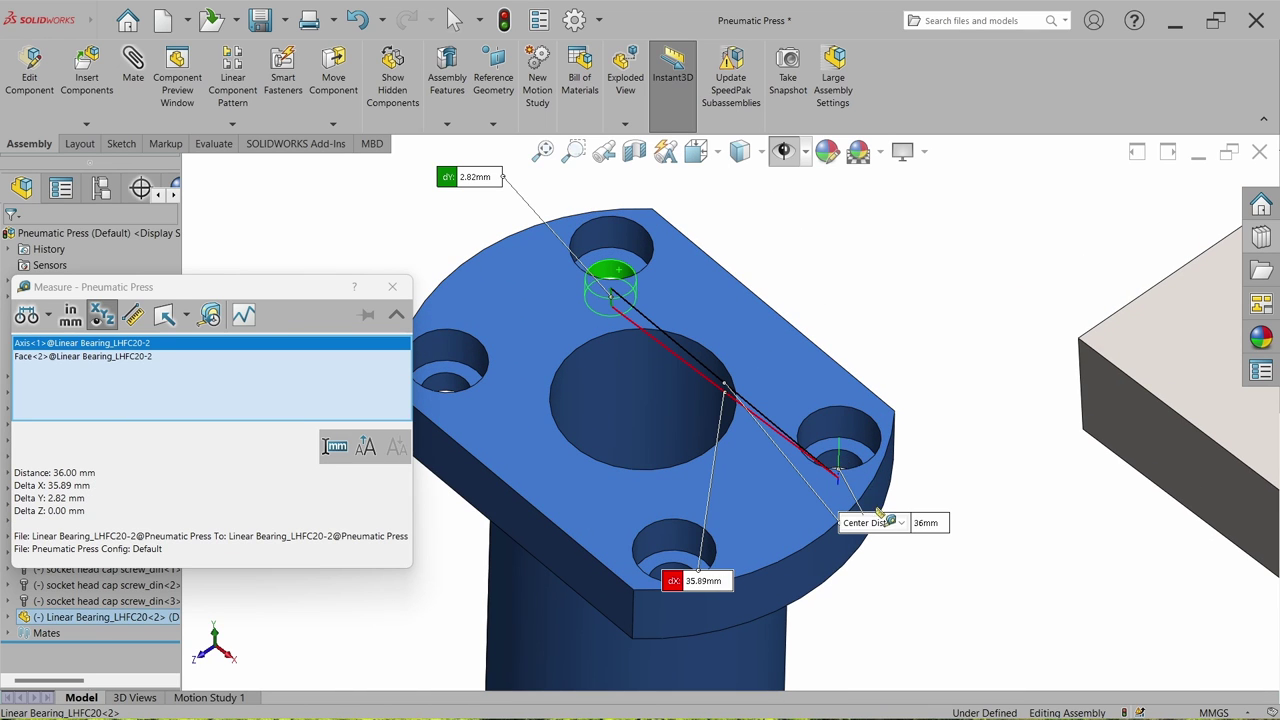
{"action": "left_click", "coordinate": [942, 456]}
{"action": "scroll", "coordinate": [851, 474], "scroll_direction": "down", "scroll_amount": 2}
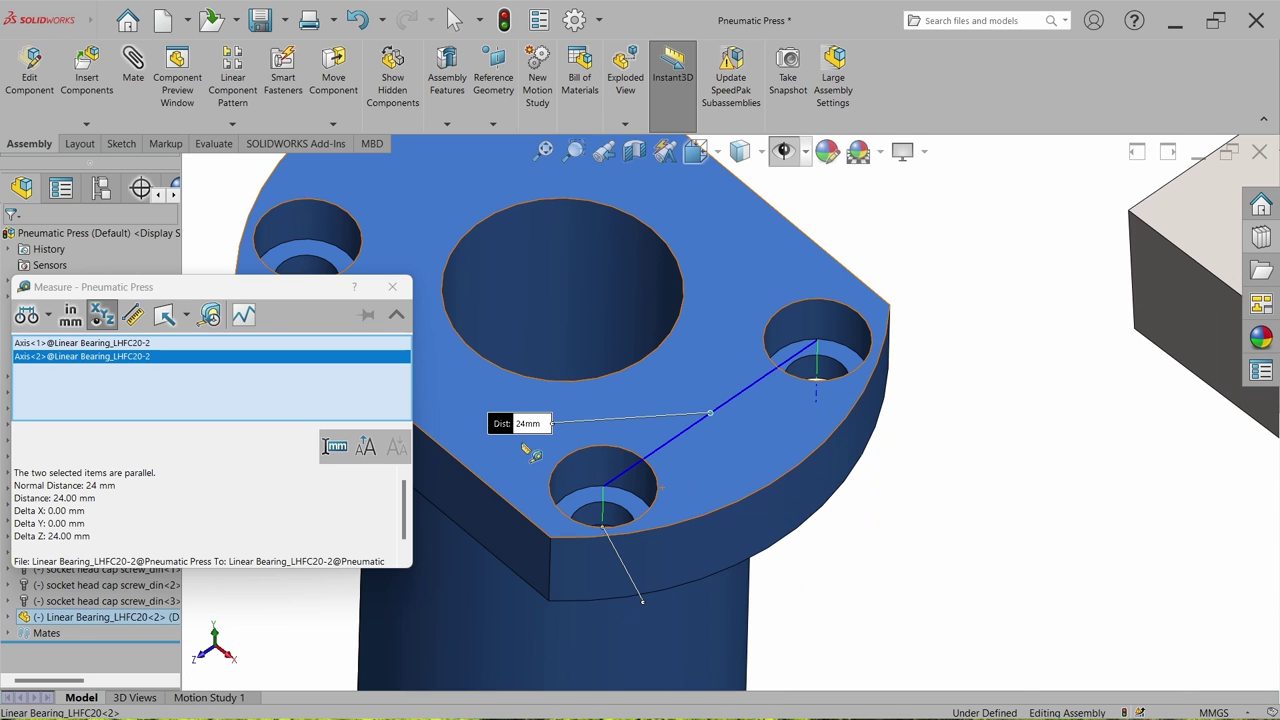
{"action": "left_click", "coordinate": [392, 286]}
{"action": "scroll", "coordinate": [864, 514], "scroll_direction": "down", "scroll_amount": 3}
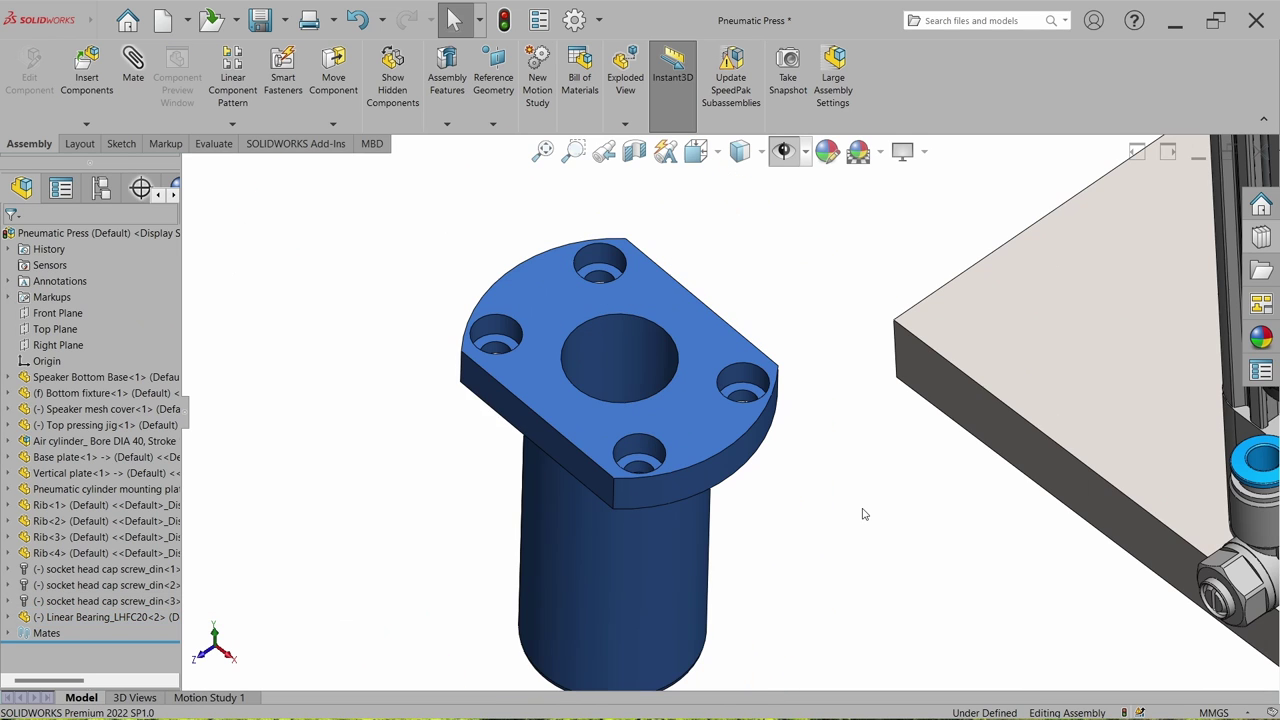
Step: Open the Pneumatic cylinder mounting plate part and start a sketch on its top face
{"action": "left_click", "coordinate": [1031, 400]}
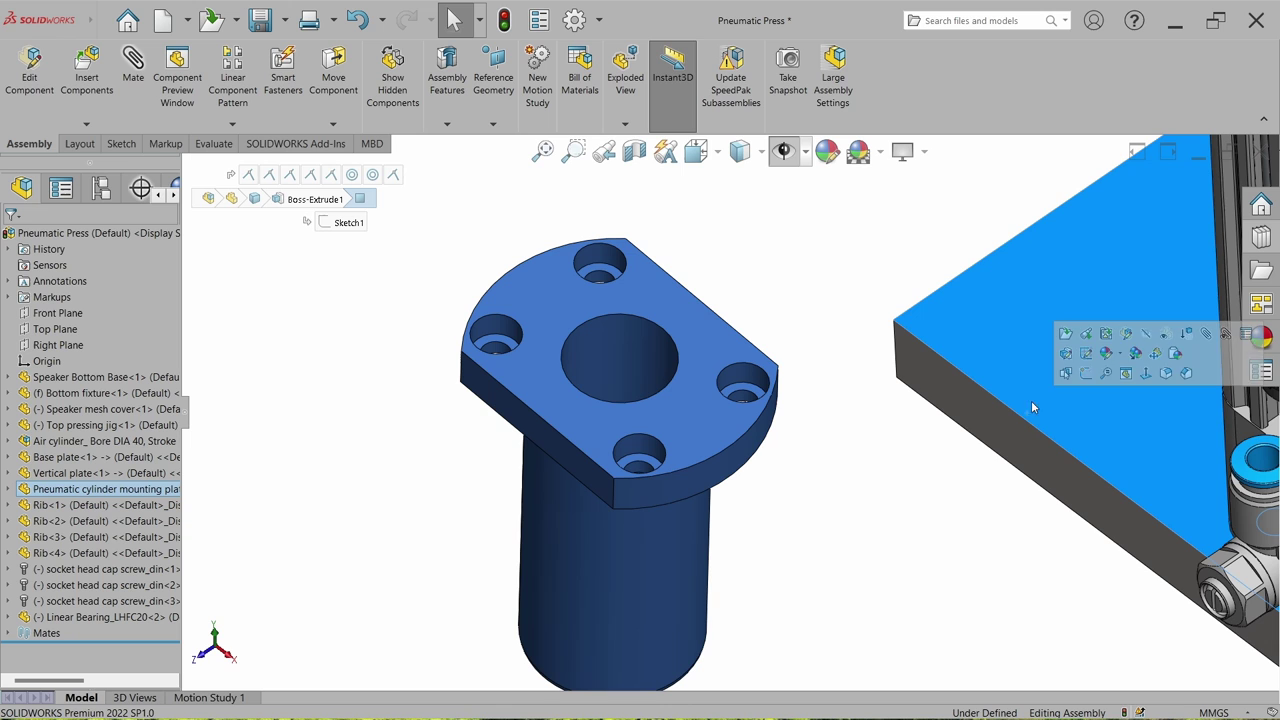
{"action": "left_click", "coordinate": [1062, 337]}
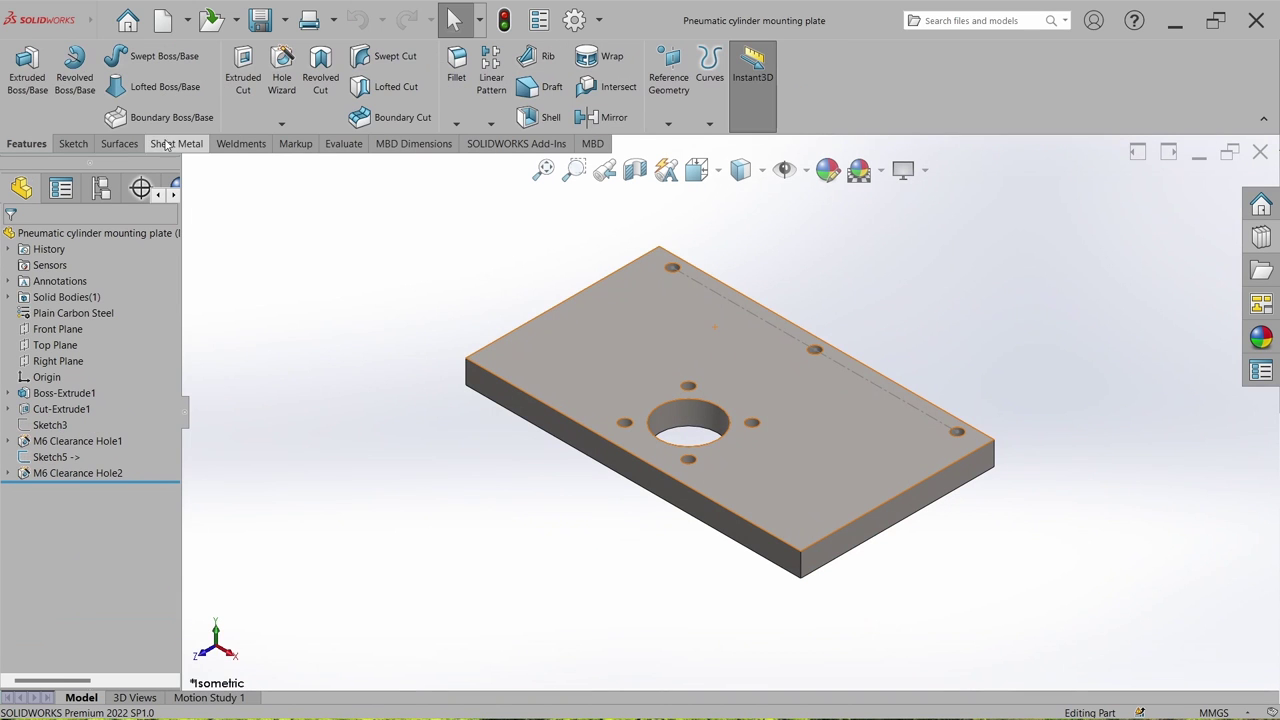
{"action": "left_click", "coordinate": [68, 143]}
{"action": "left_click", "coordinate": [20, 65]}
{"action": "left_click", "coordinate": [605, 360]}
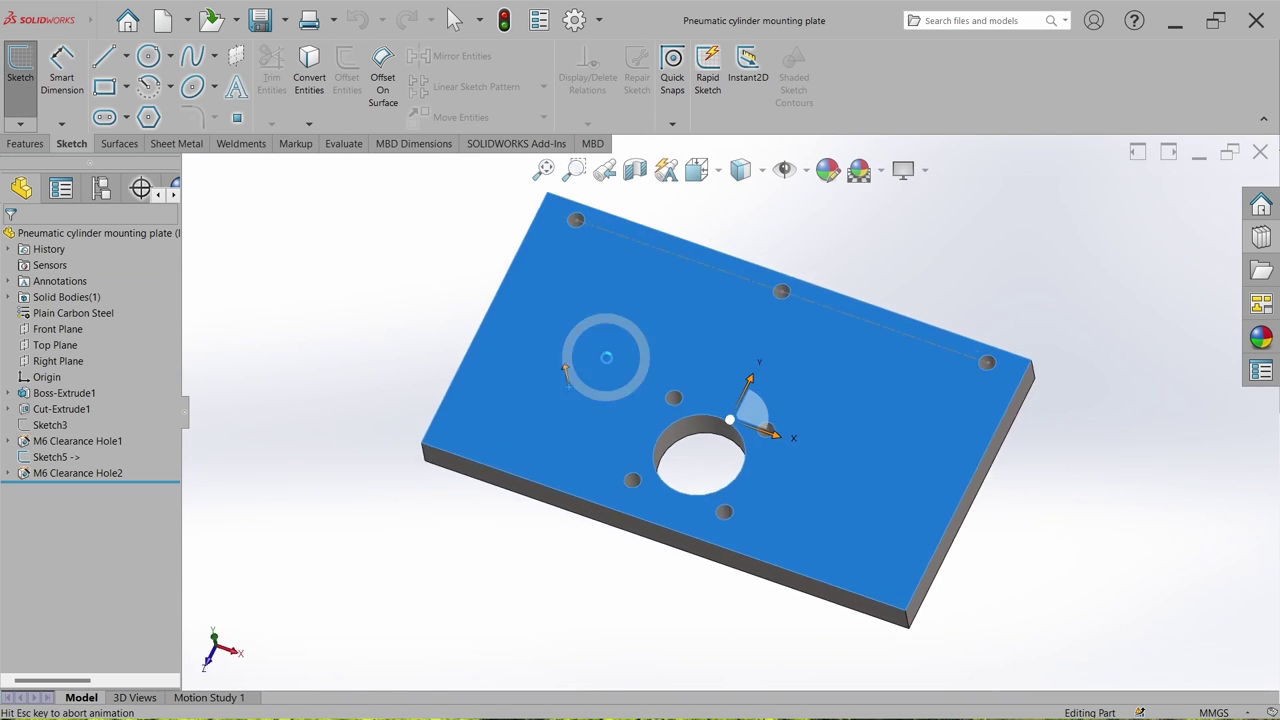
Step: Draw two horizontal centerlines from the large hole's centre in opposite directions, about 71 mm and 65 mm long
{"action": "left_click", "coordinate": [126, 57]}
{"action": "left_click", "coordinate": [135, 97]}
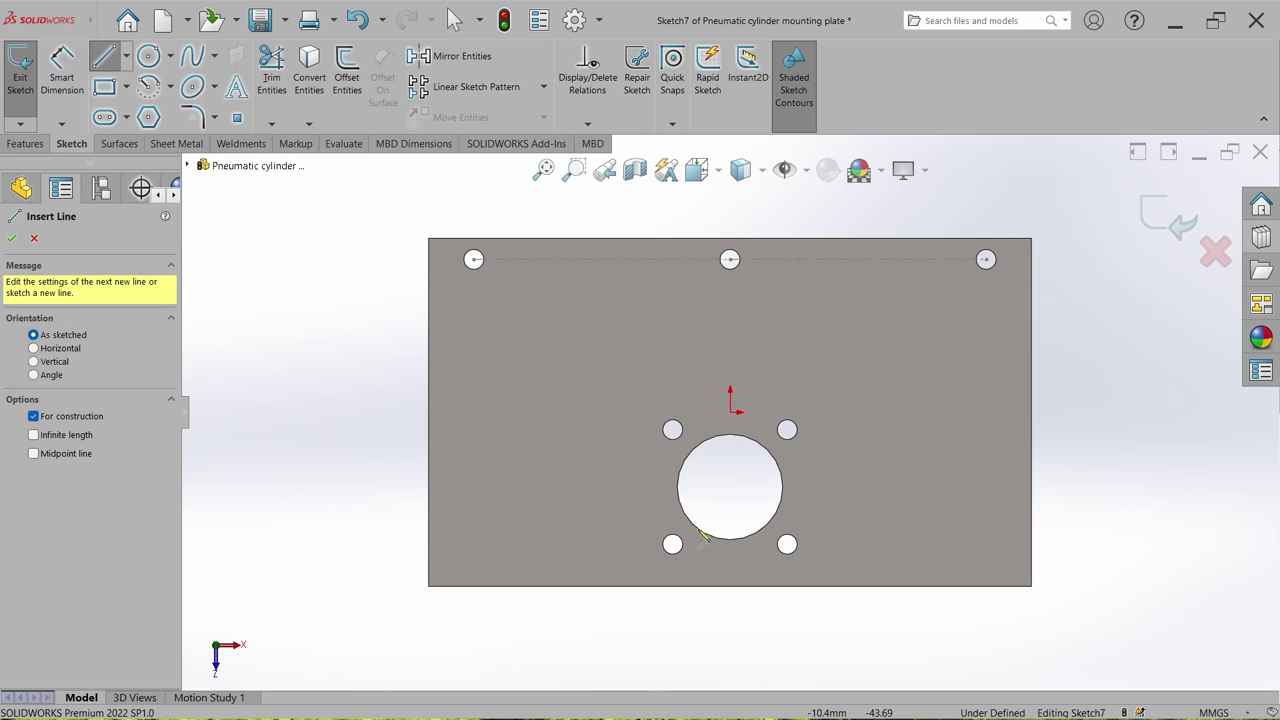
{"action": "left_click", "coordinate": [730, 487]}
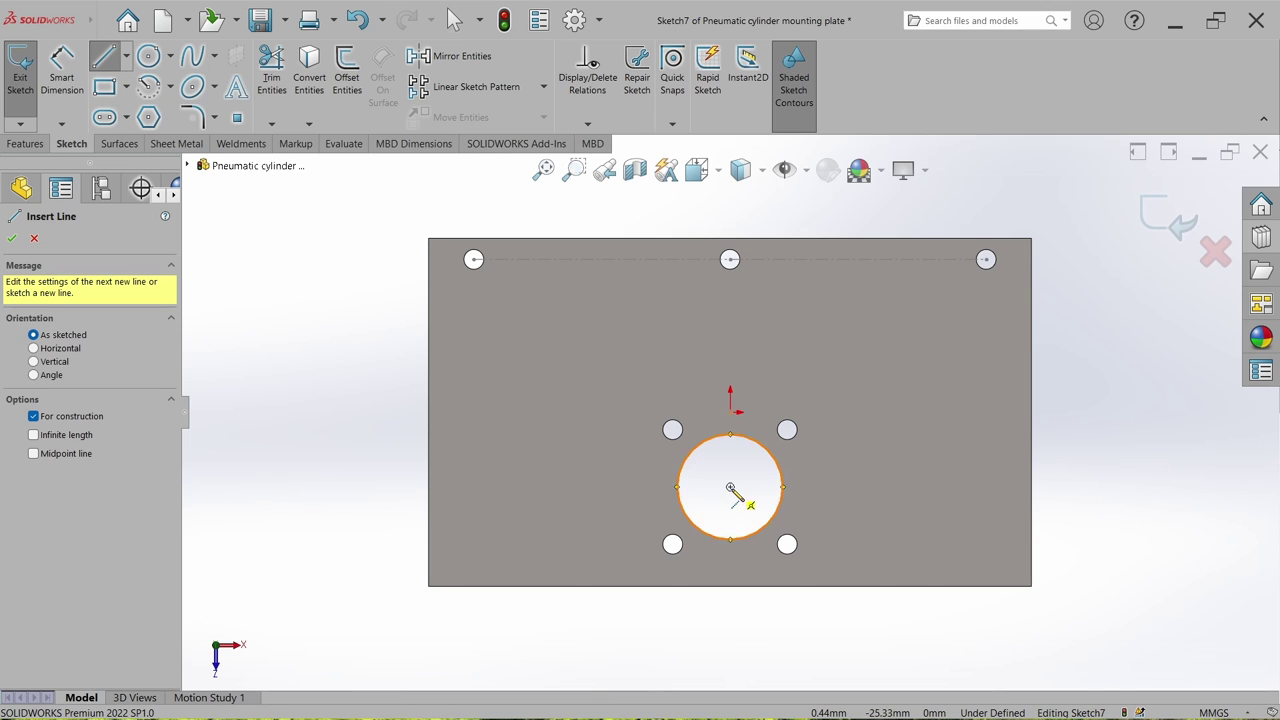
{"action": "left_click", "coordinate": [943, 487]}
{"action": "double_click", "coordinate": [1117, 429]}
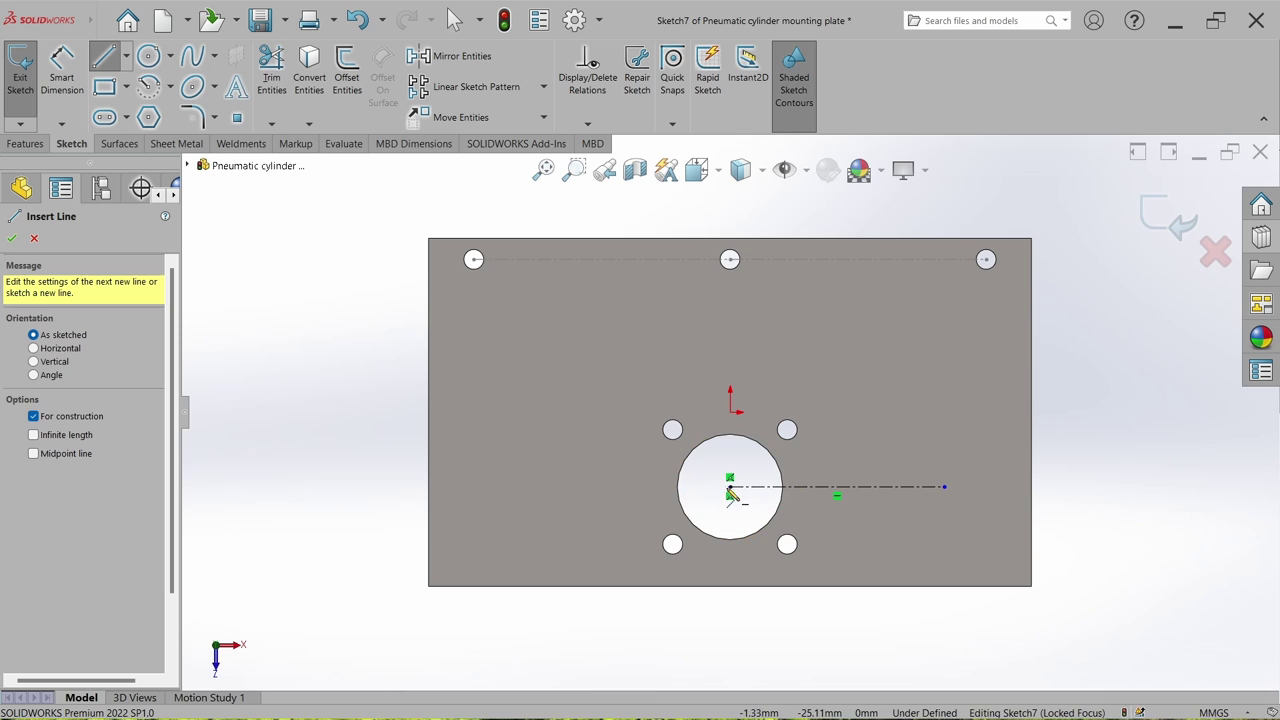
{"action": "left_click", "coordinate": [730, 487]}
{"action": "left_click", "coordinate": [730, 487]}
{"action": "left_click", "coordinate": [533, 487]}
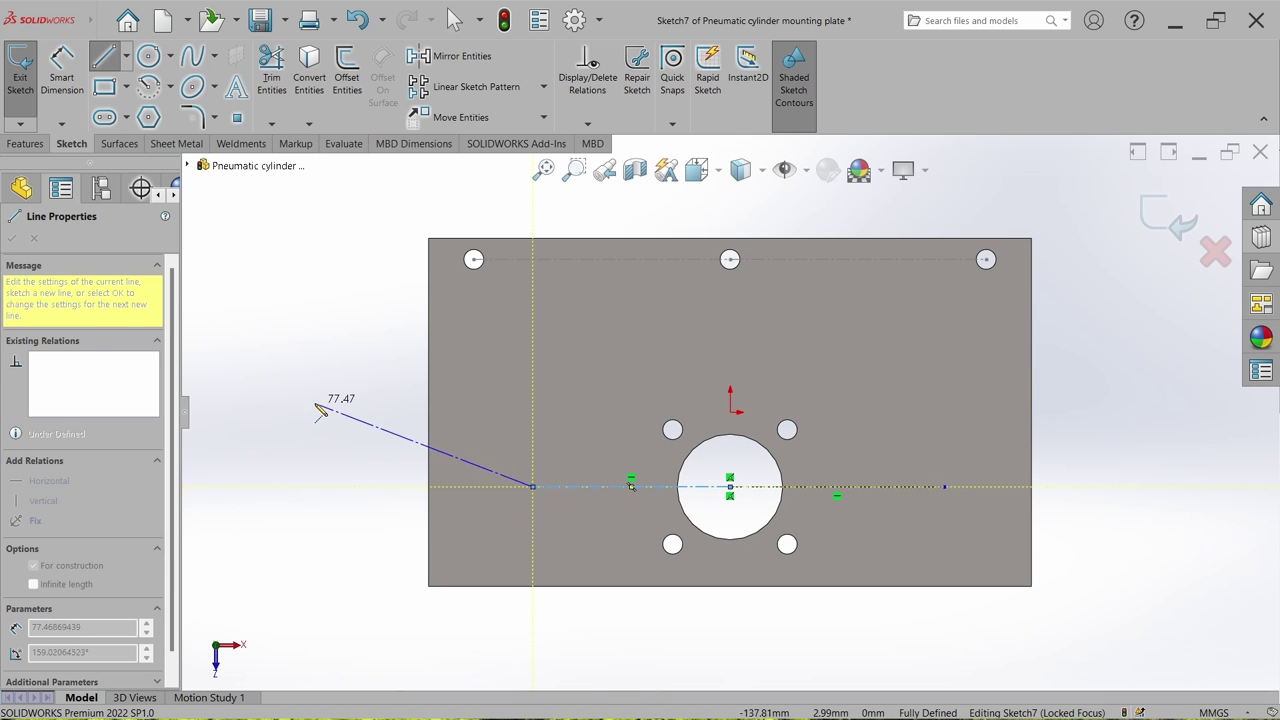
{"action": "double_click", "coordinate": [318, 407]}
{"action": "key", "text": "Escape"}
Step: Add an Equal relation between the two horizontal centerlines
{"action": "left_click", "coordinate": [709, 487]}
{"action": "left_click", "coordinate": [753, 487], "text": "ctrl"}
{"action": "left_click", "coordinate": [600, 487], "text": "ctrl"}
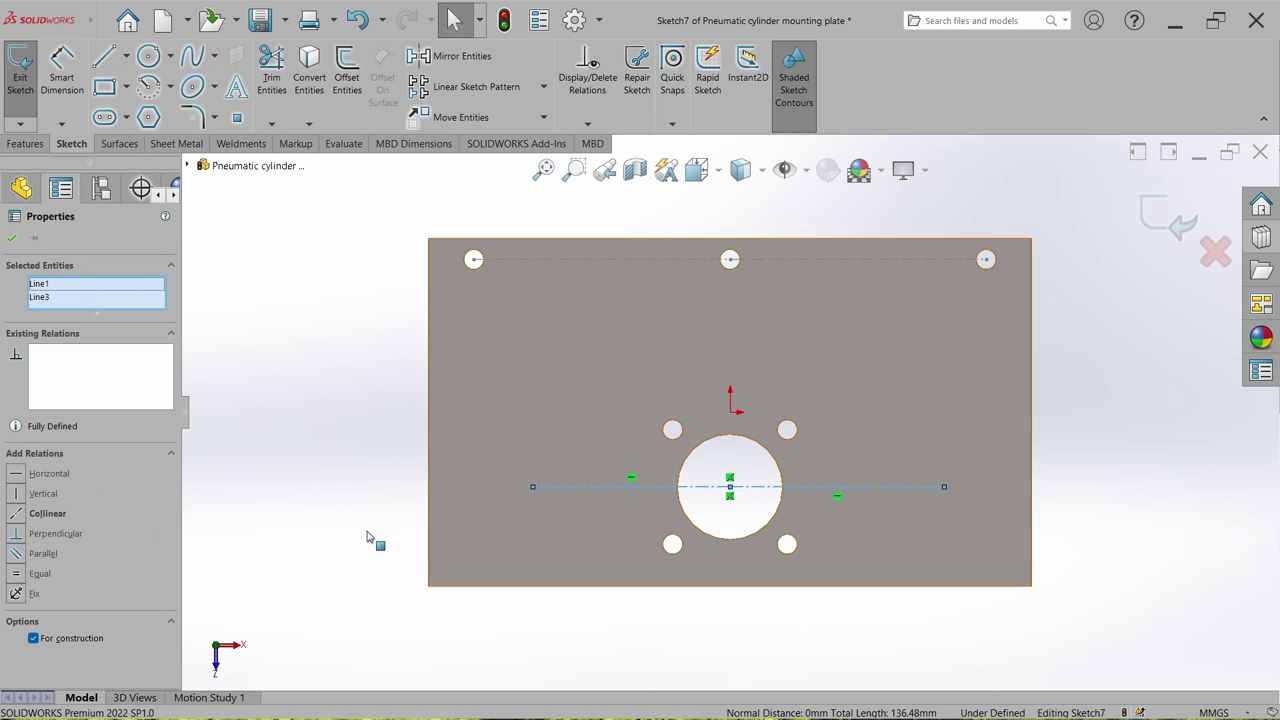
{"action": "left_click", "coordinate": [40, 573]}
{"action": "key", "text": "Escape"}
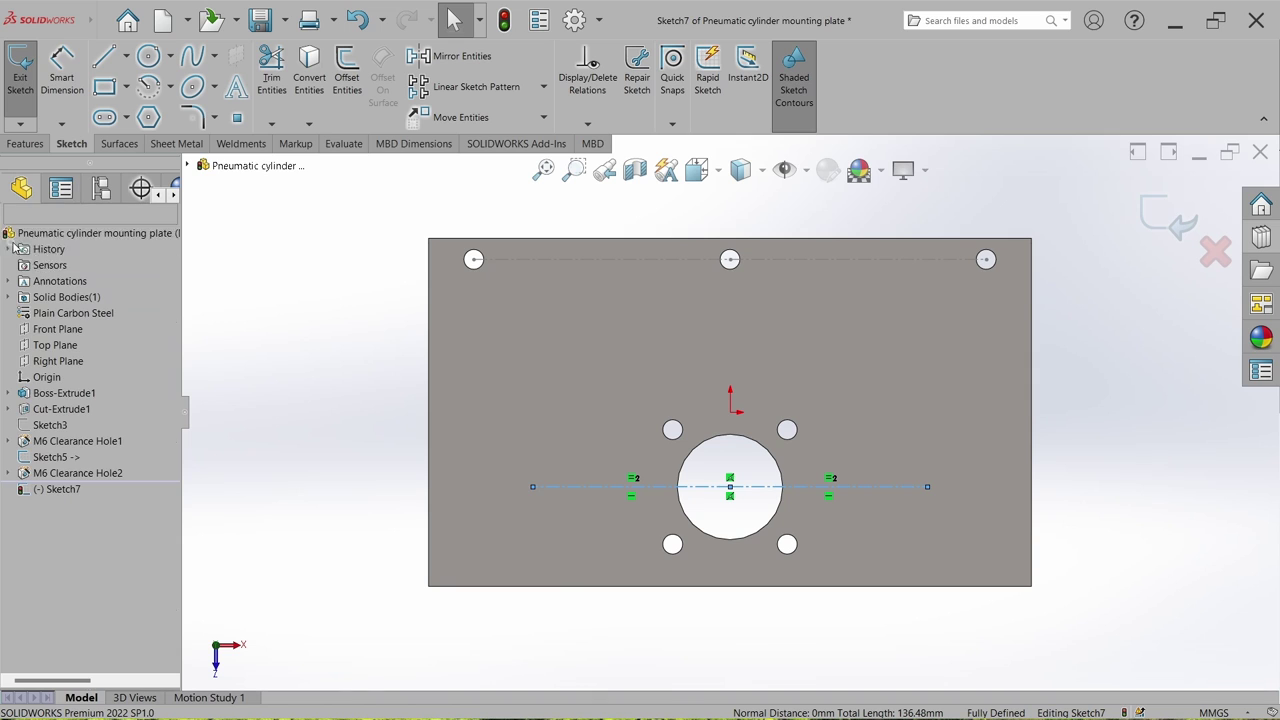
Step: Dimension the distance between the outer endpoints of the two centerlines as 140 mm
{"action": "left_click", "coordinate": [61, 75]}
{"action": "left_click", "coordinate": [534, 488]}
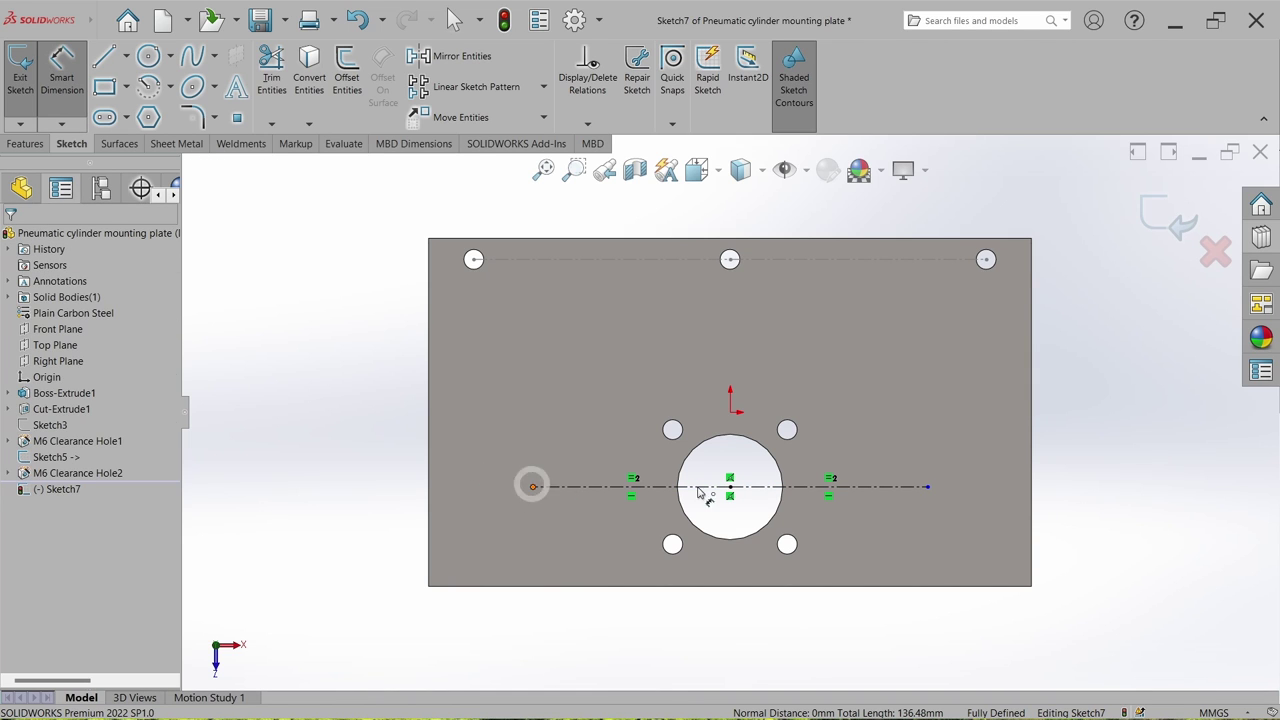
{"action": "left_click", "coordinate": [928, 490]}
{"action": "scroll", "coordinate": [740, 430], "scroll_direction": "up", "scroll_amount": 3}
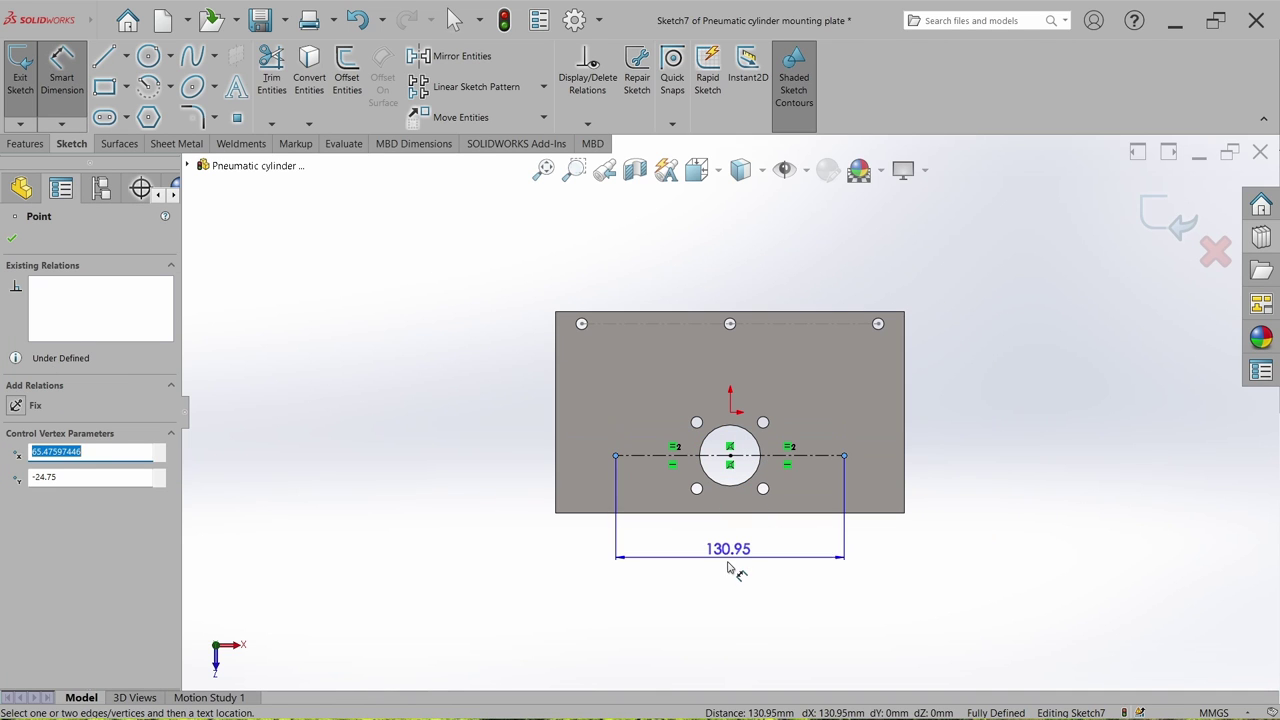
{"action": "left_click", "coordinate": [730, 568]}
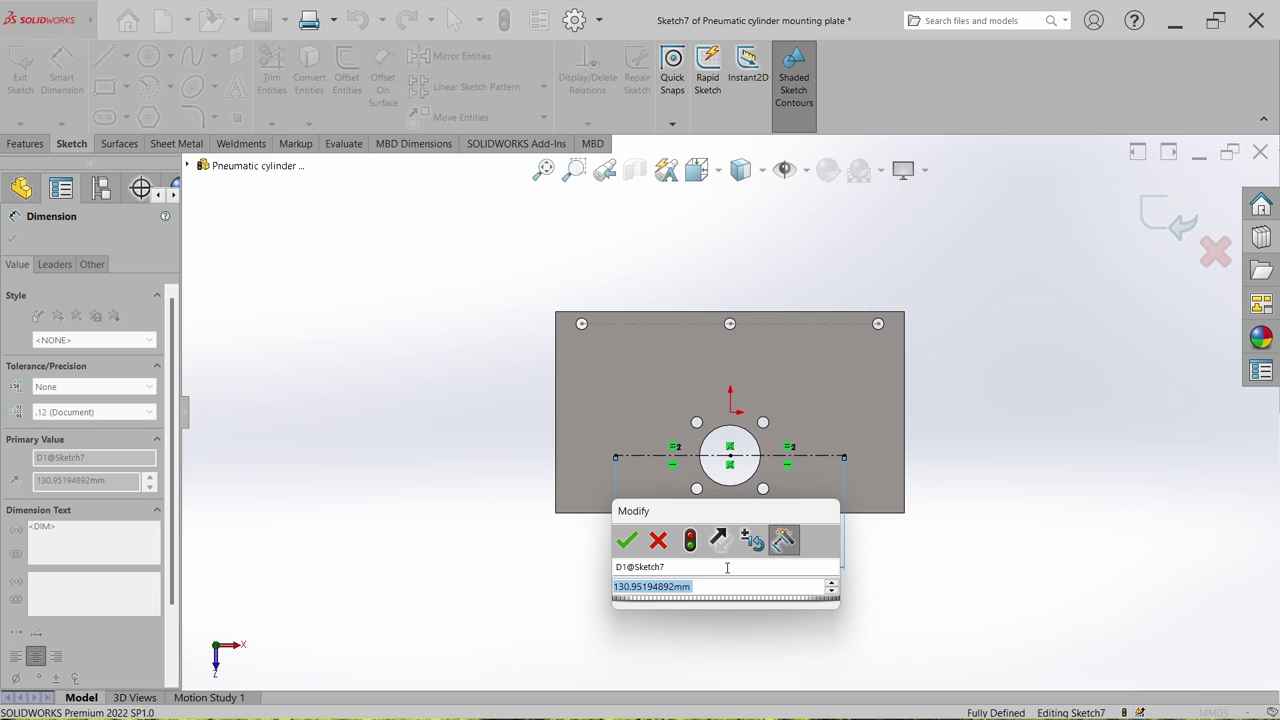
{"action": "type", "text": "140"}
{"action": "key", "text": "Return"}
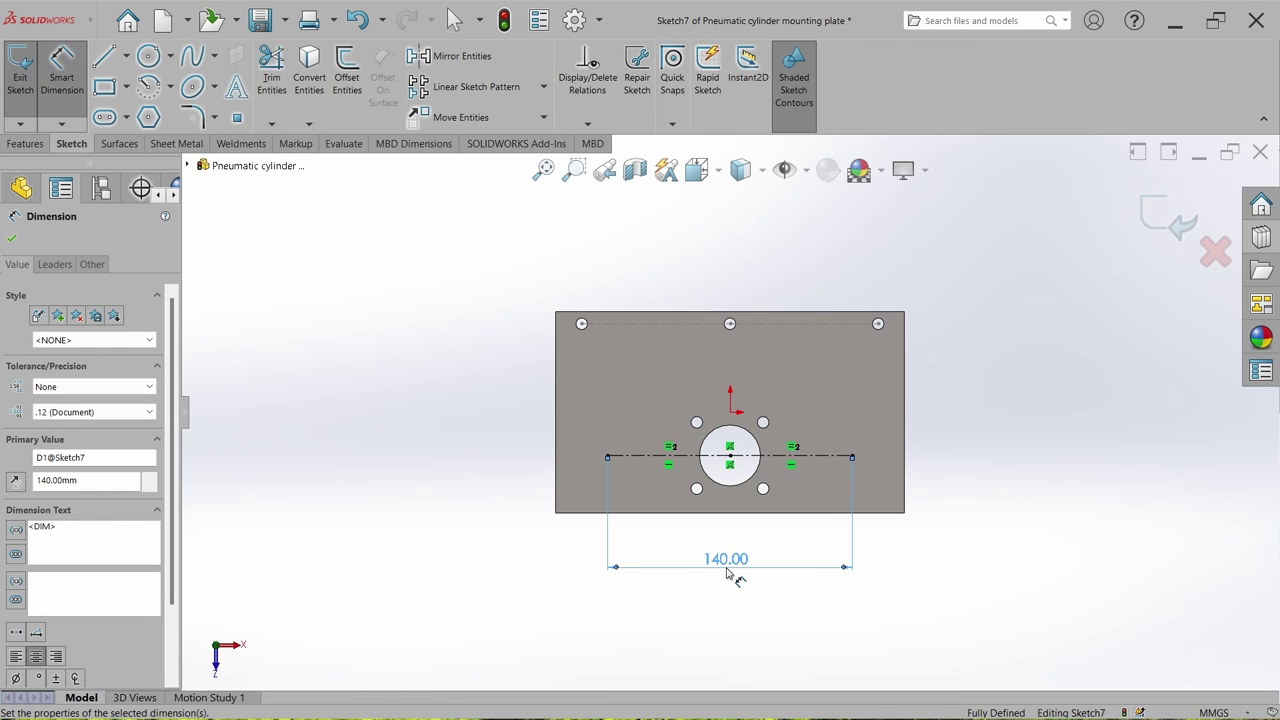
{"action": "key", "text": "Escape"}
{"action": "key", "text": "f"}
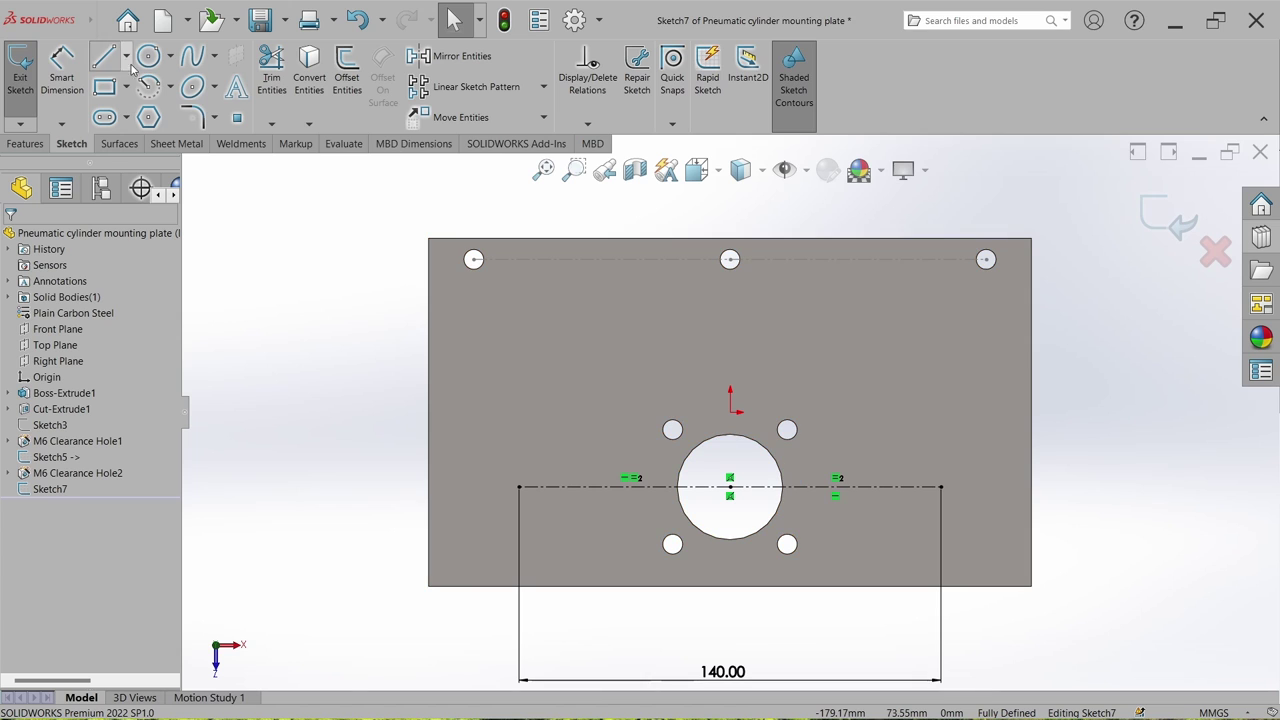
Step: Draw a circle at the outer endpoint of each centerline, about 28 mm in diameter on the left and 38 mm on the right
{"action": "left_click", "coordinate": [519, 487]}
{"action": "left_click", "coordinate": [531, 527]}
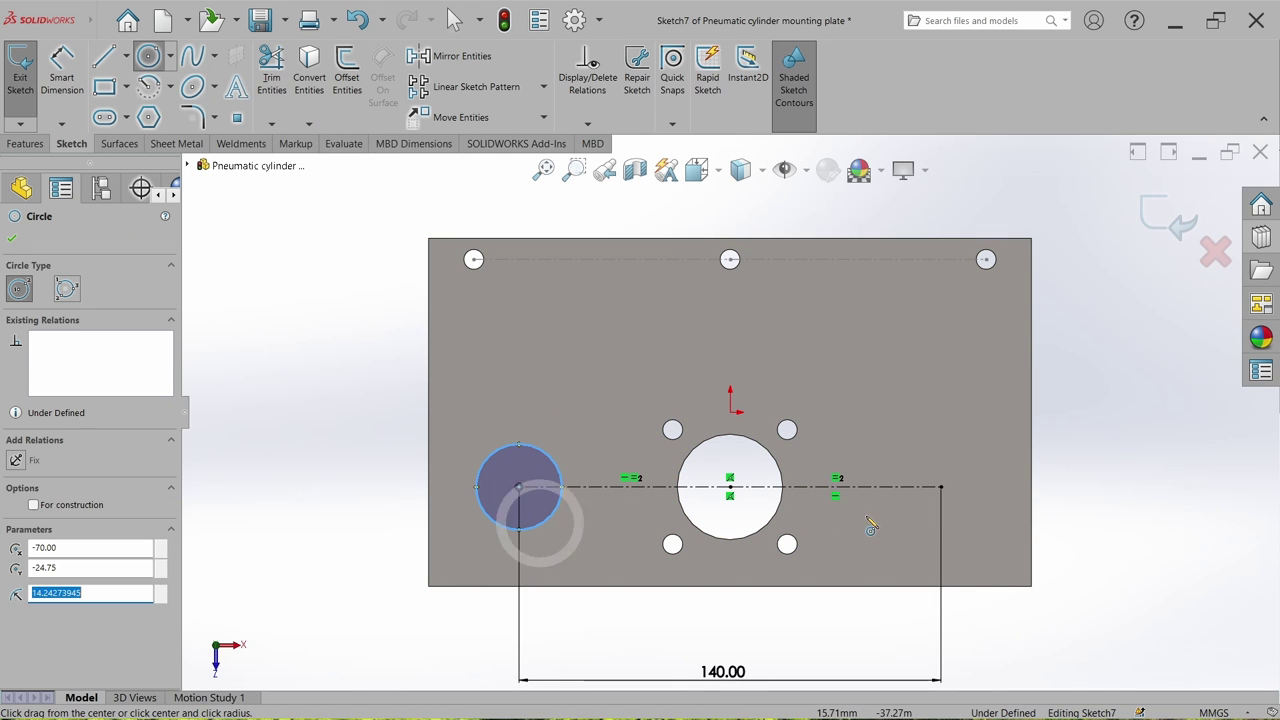
{"action": "left_click", "coordinate": [940, 487]}
{"action": "left_click", "coordinate": [975, 534]}
{"action": "key", "text": "Escape"}
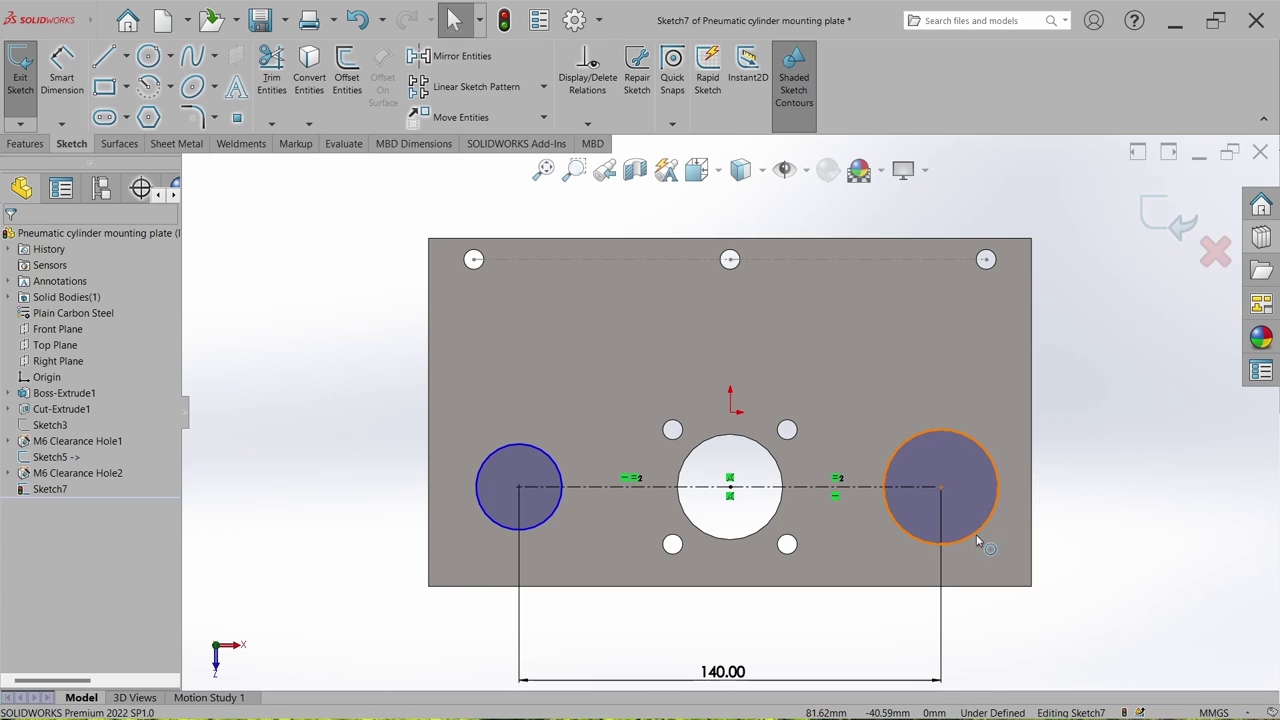
Step: Add an Equal relation between the two circles
{"action": "left_click", "coordinate": [972, 540]}
{"action": "left_click", "coordinate": [545, 523], "text": "ctrl"}
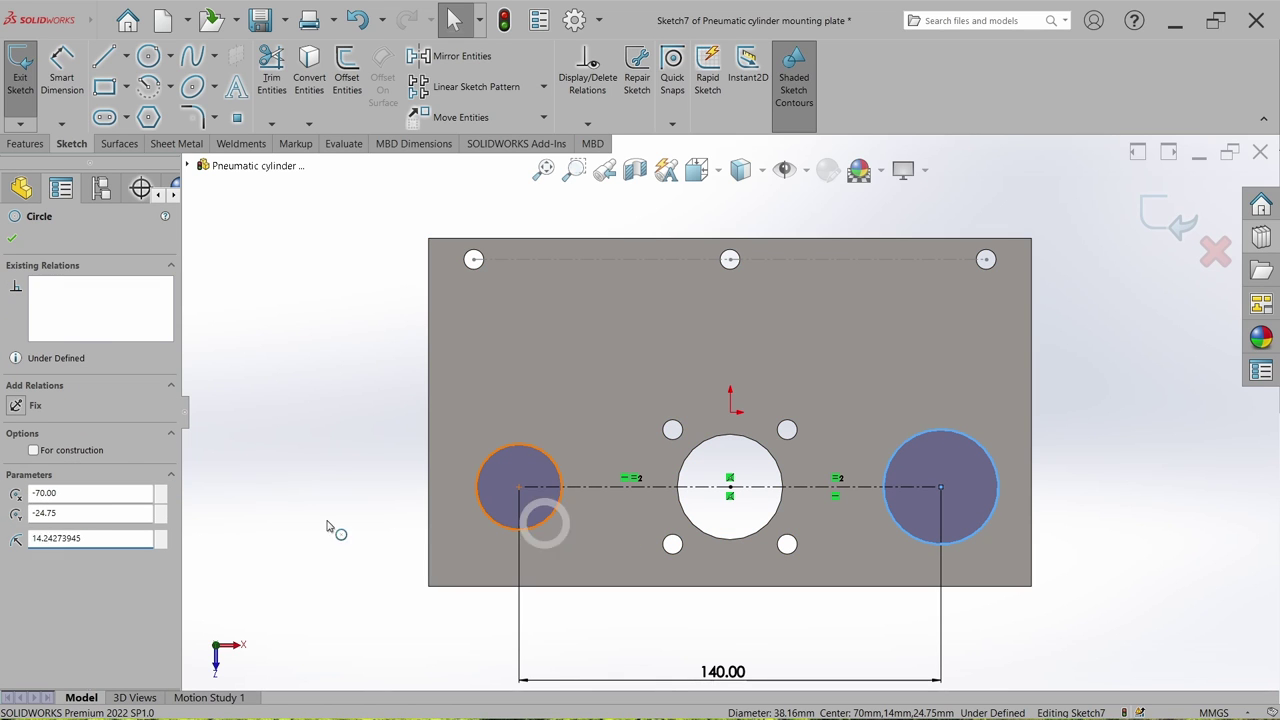
{"action": "left_click", "coordinate": [16, 535]}
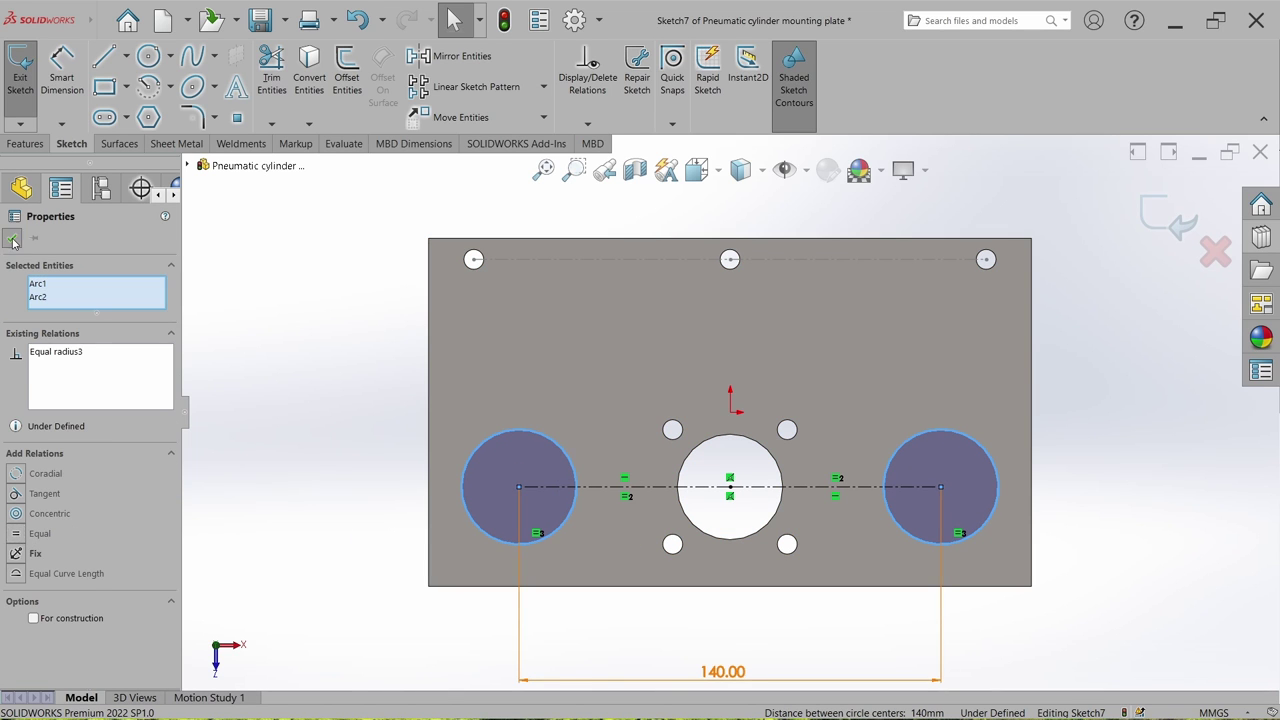
{"action": "left_click", "coordinate": [13, 241]}
Step: Dimension the left circle's diameter as 28 mm and exit the sketch
{"action": "left_click", "coordinate": [66, 92]}
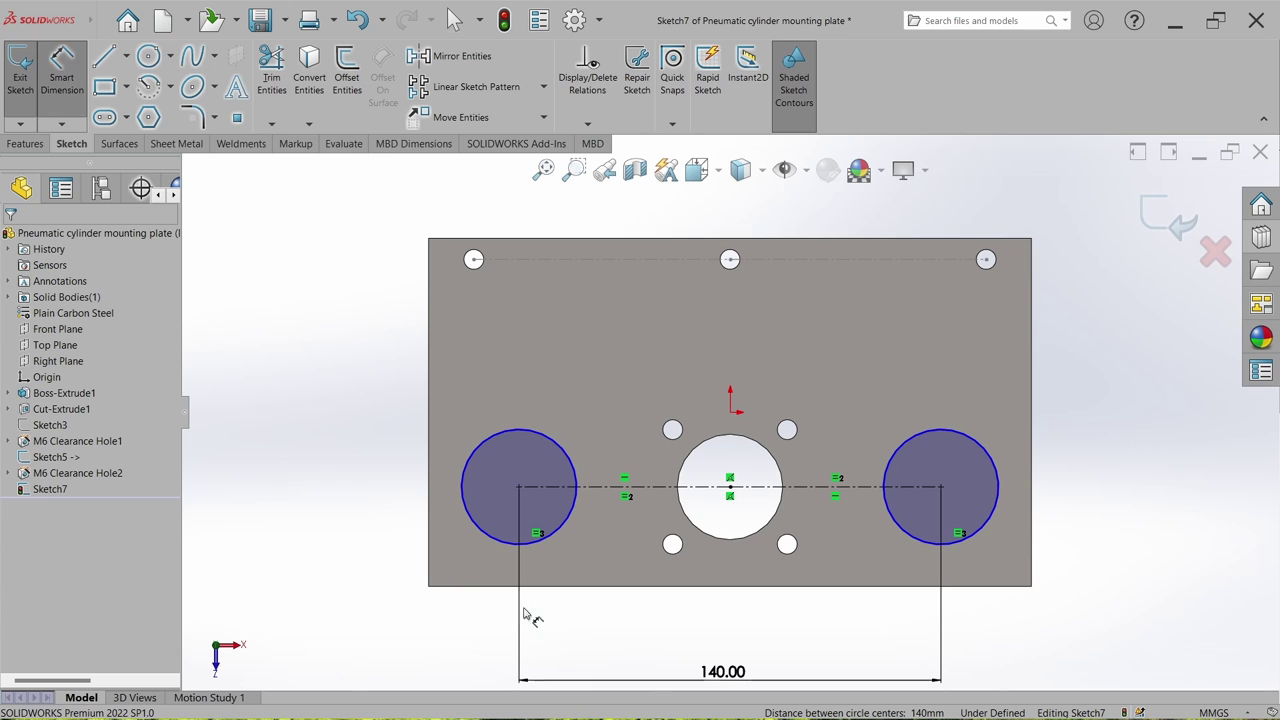
{"action": "left_click", "coordinate": [477, 526]}
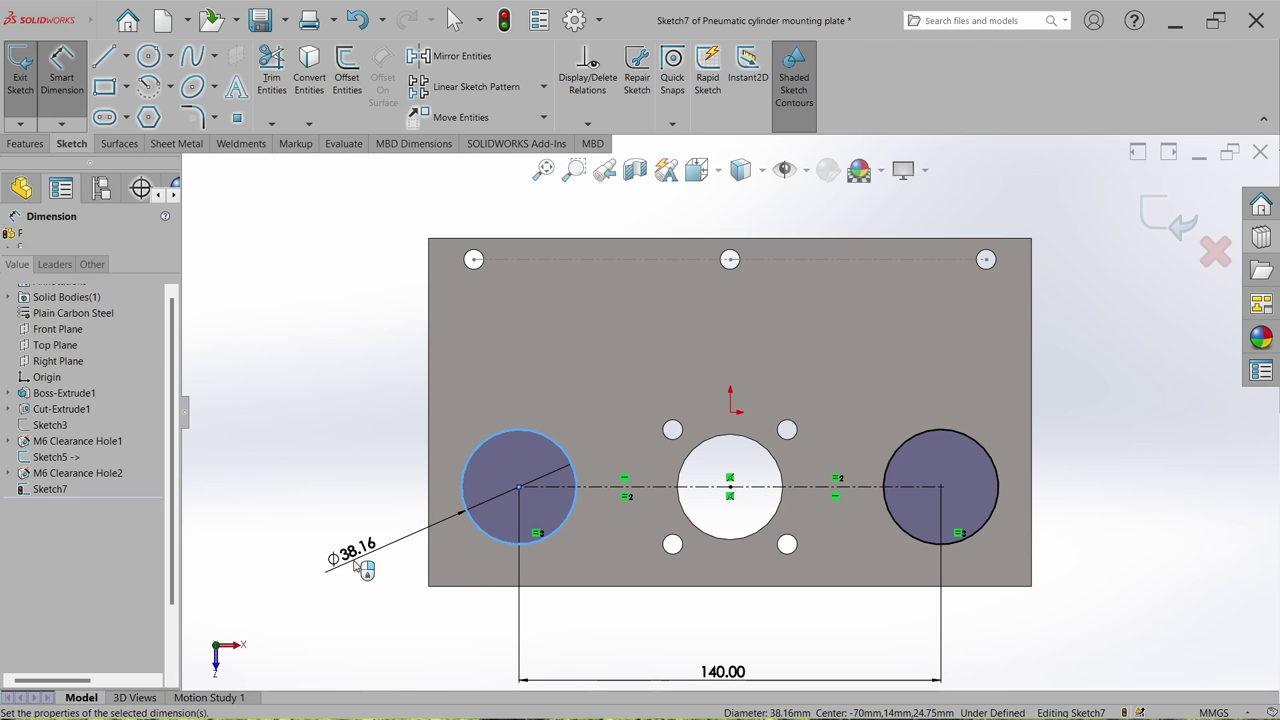
{"action": "left_click", "coordinate": [356, 548]}
{"action": "type", "text": "28"}
{"action": "key", "text": "Return"}
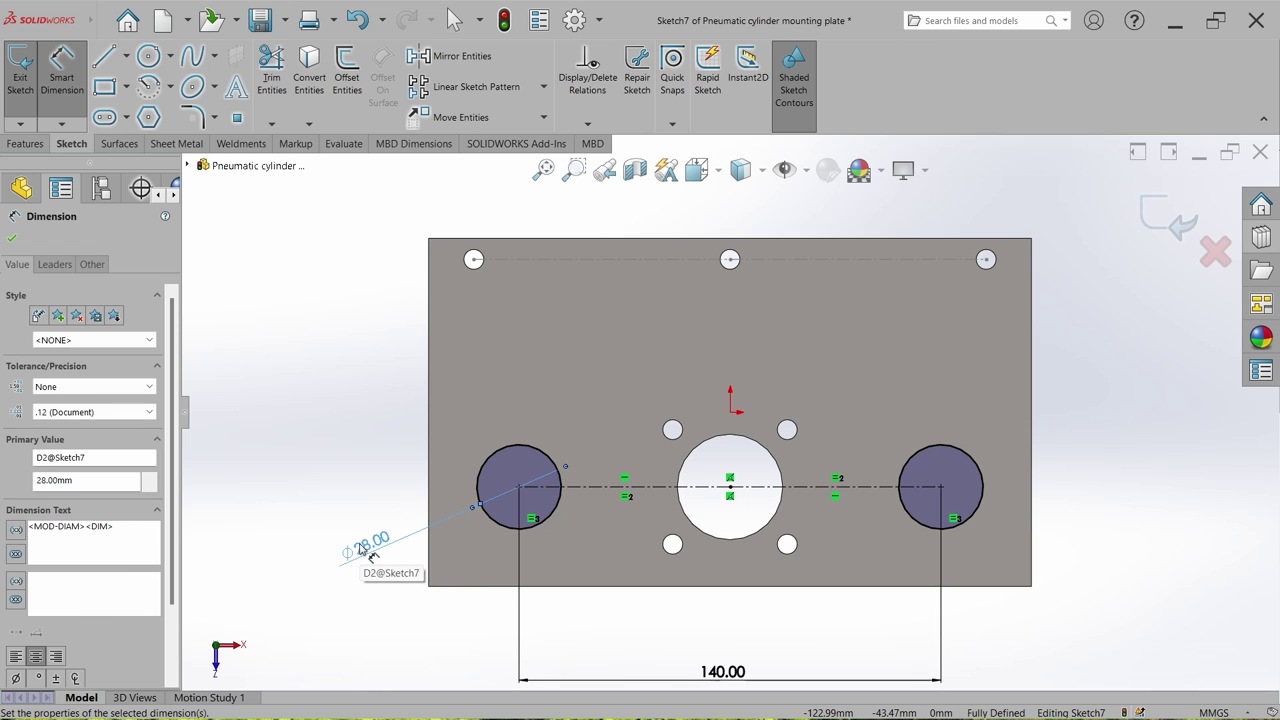
{"action": "left_click", "coordinate": [13, 240]}
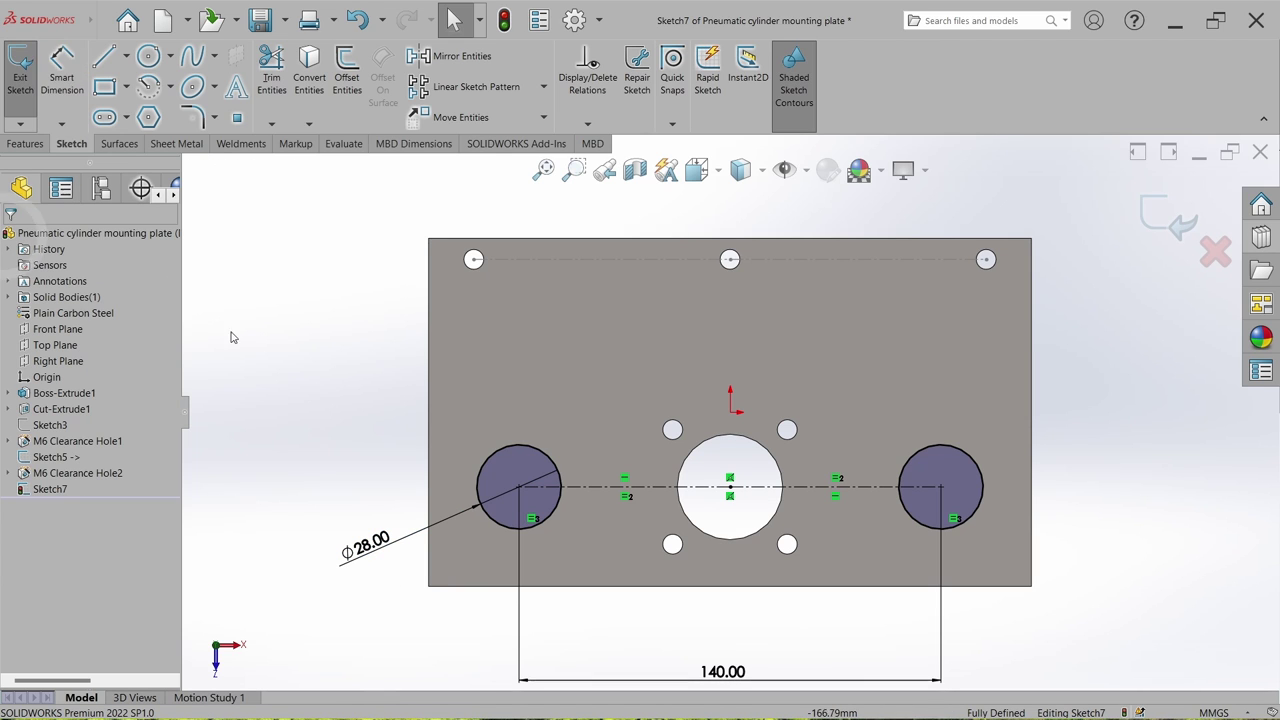
{"action": "left_click", "coordinate": [18, 62]}
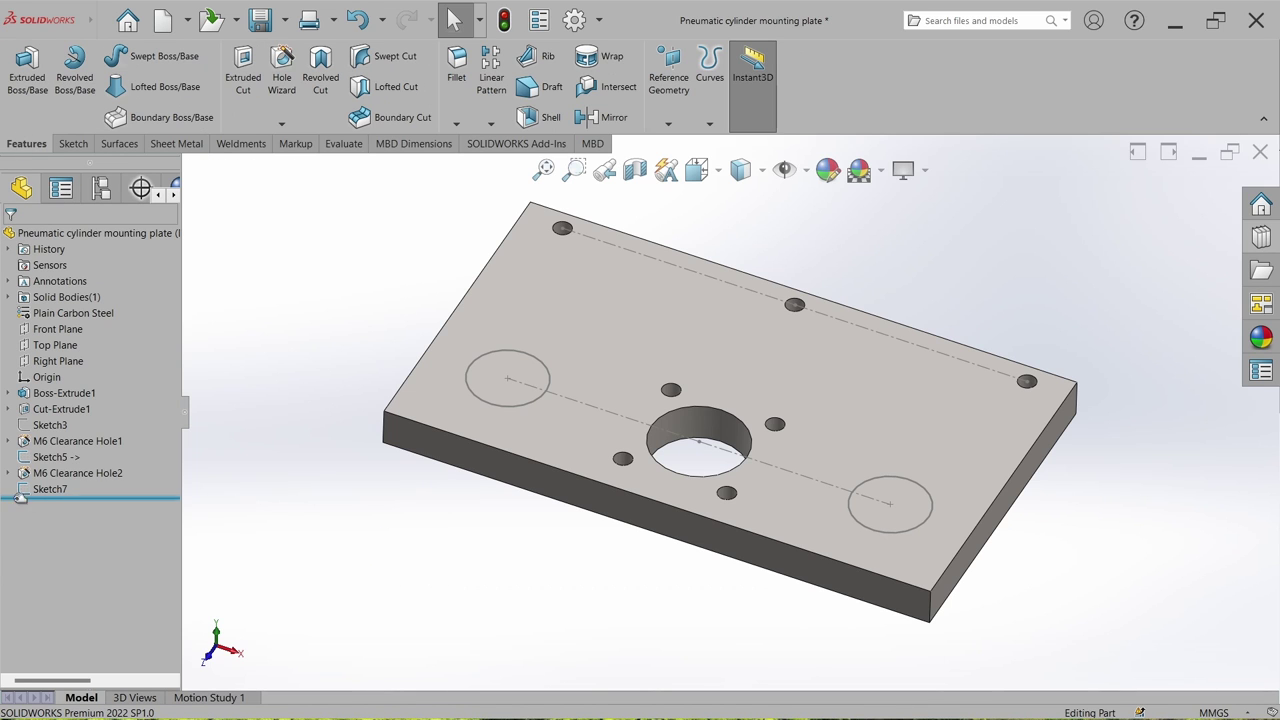
Step: Cut the two-circle sketch through the plate with an Extruded Cut set to Through All
{"action": "left_click", "coordinate": [36, 492]}
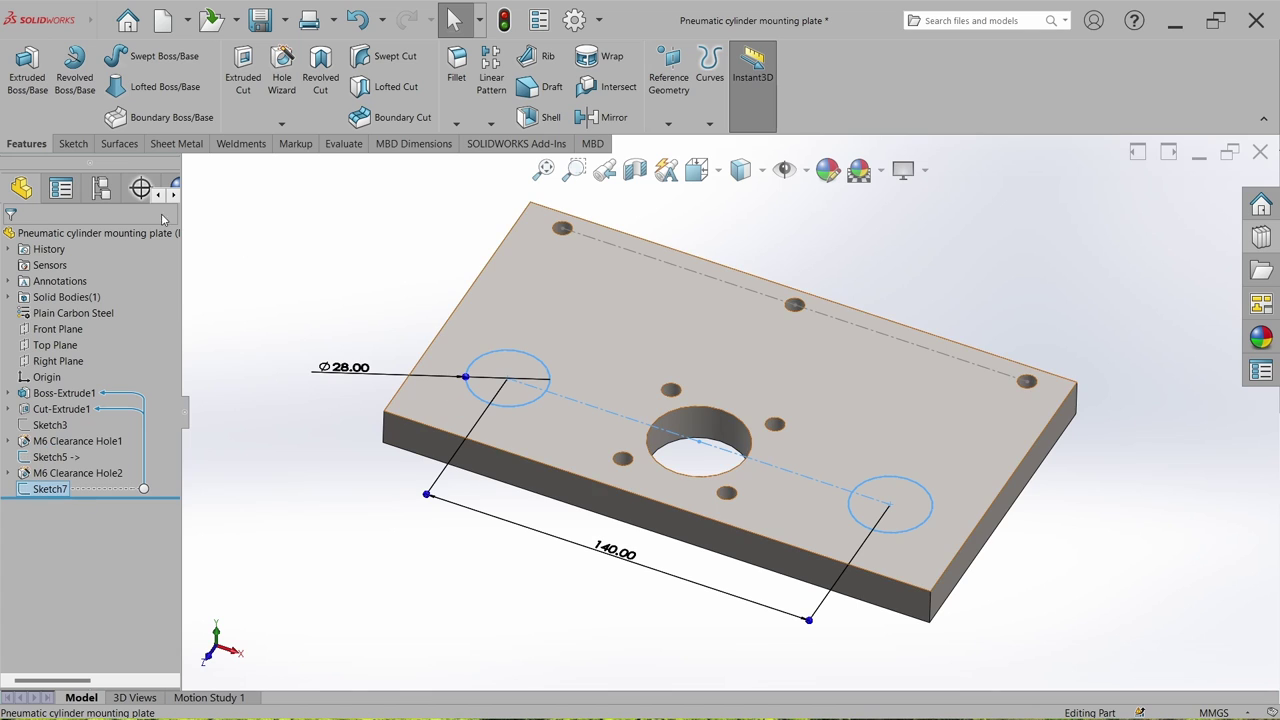
{"action": "left_click", "coordinate": [242, 92]}
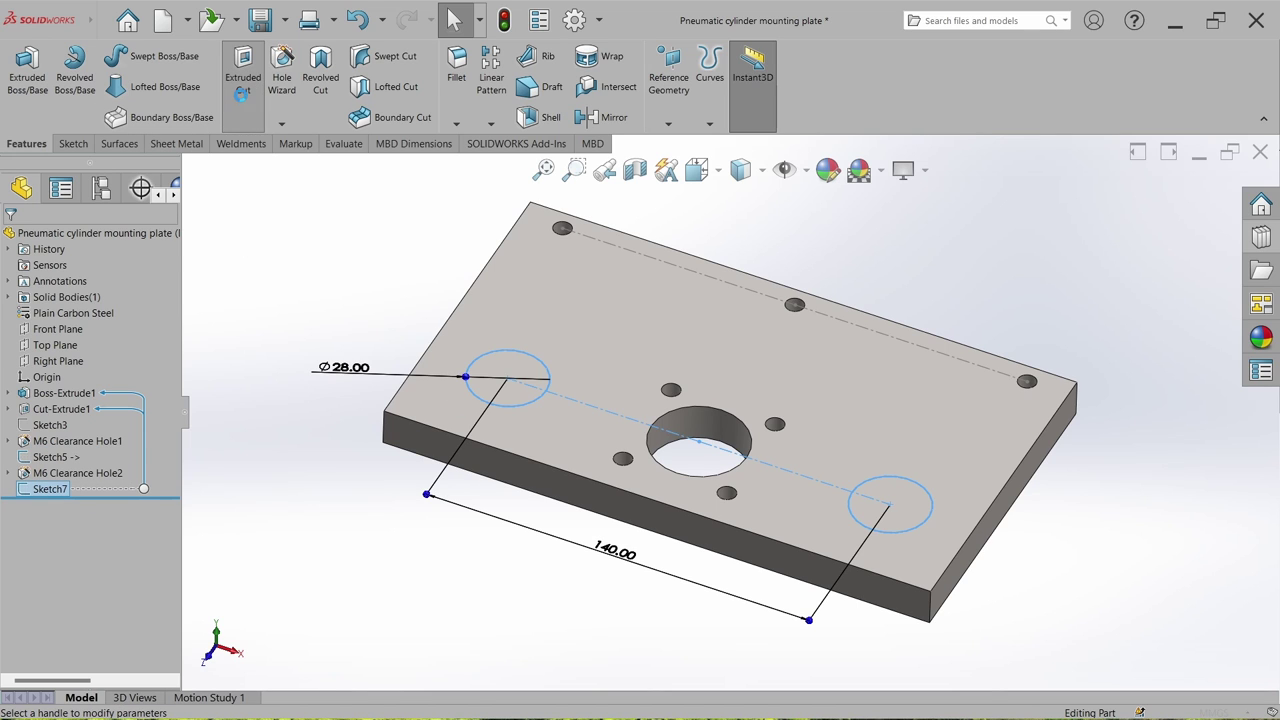
{"action": "left_click", "coordinate": [85, 330]}
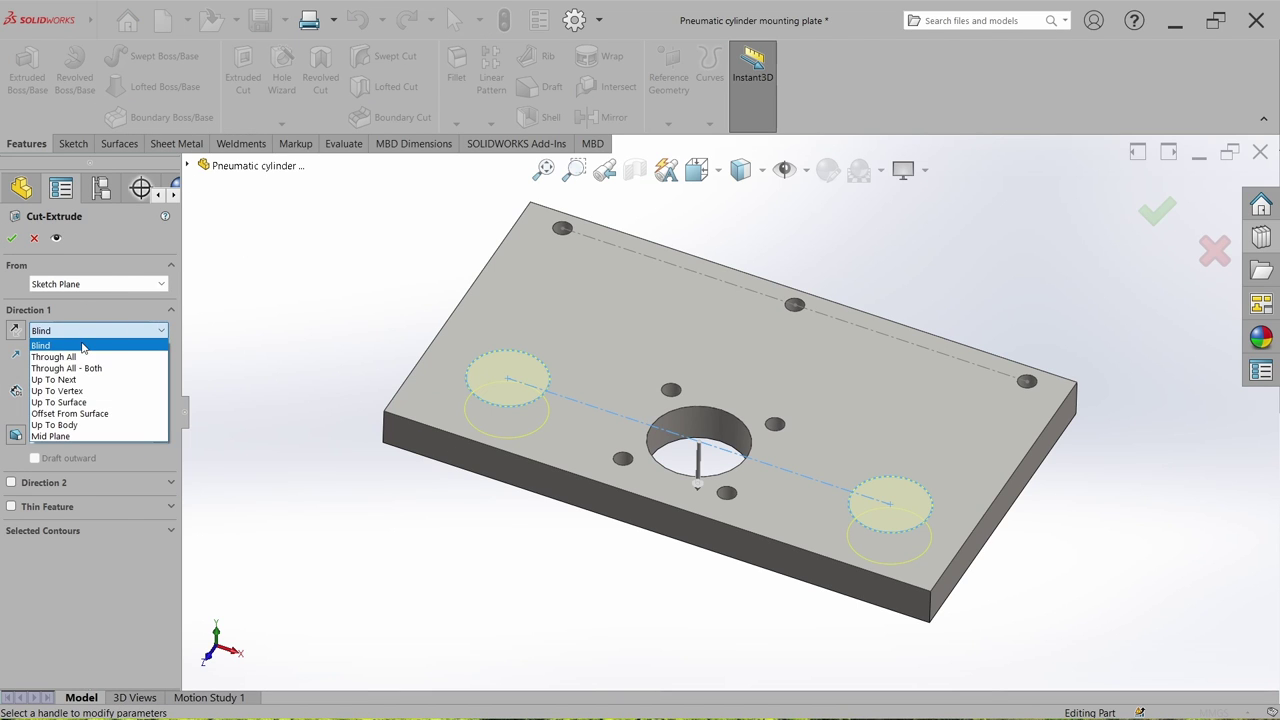
{"action": "left_click", "coordinate": [86, 355]}
{"action": "left_click", "coordinate": [15, 236]}
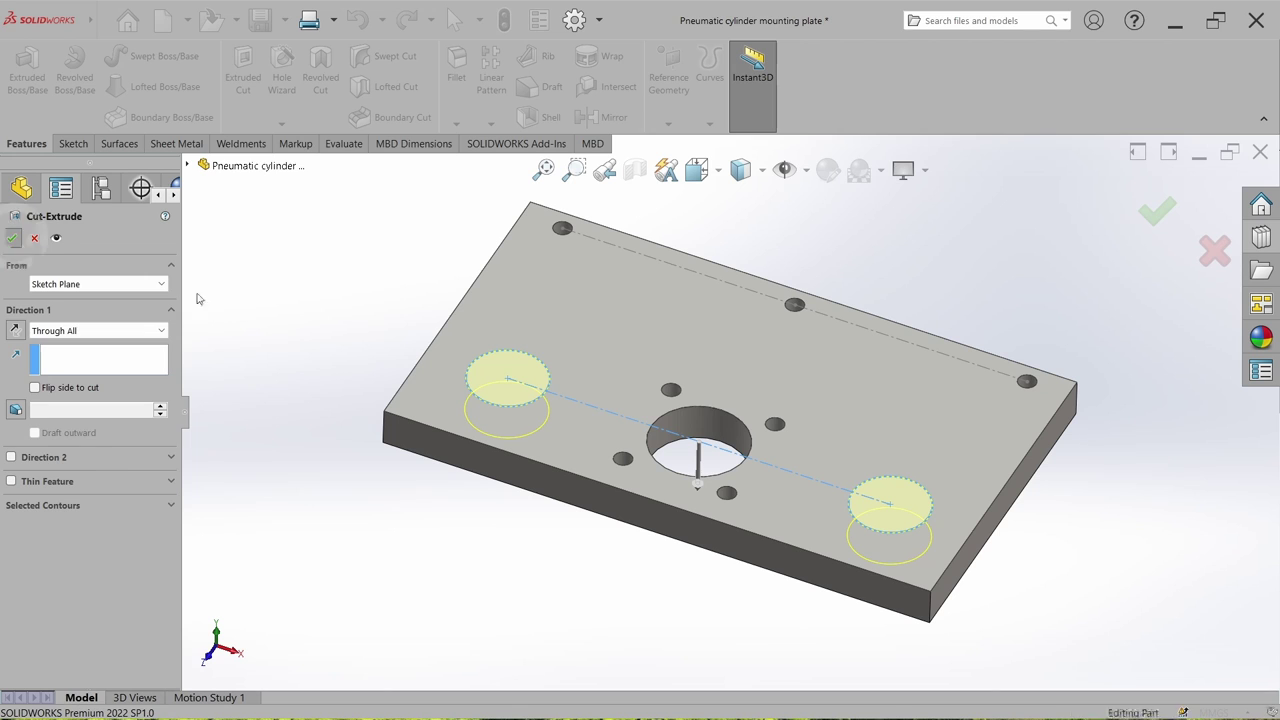
Step: On the plate's top face, sketch a center rectangle on each 28 mm hole, about 41 × 40 mm on the left and 45 × 40 mm on the right
{"action": "left_click", "coordinate": [73, 143]}
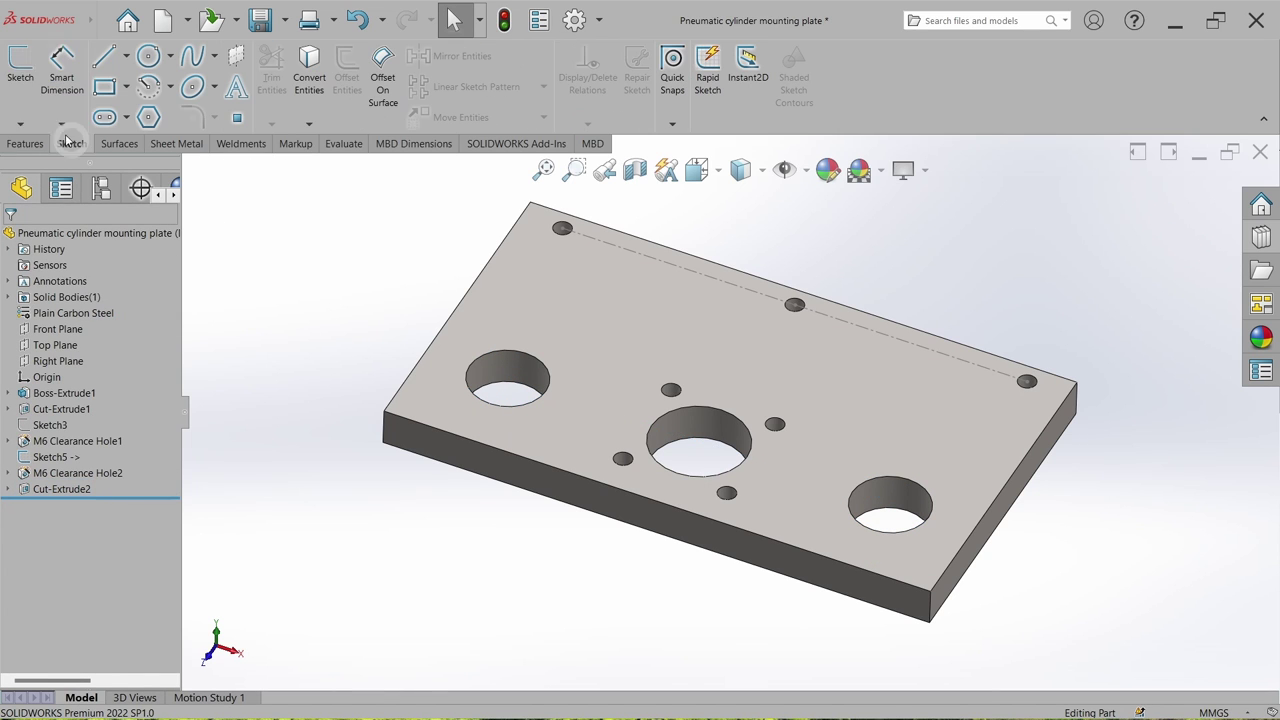
{"action": "left_click", "coordinate": [20, 66]}
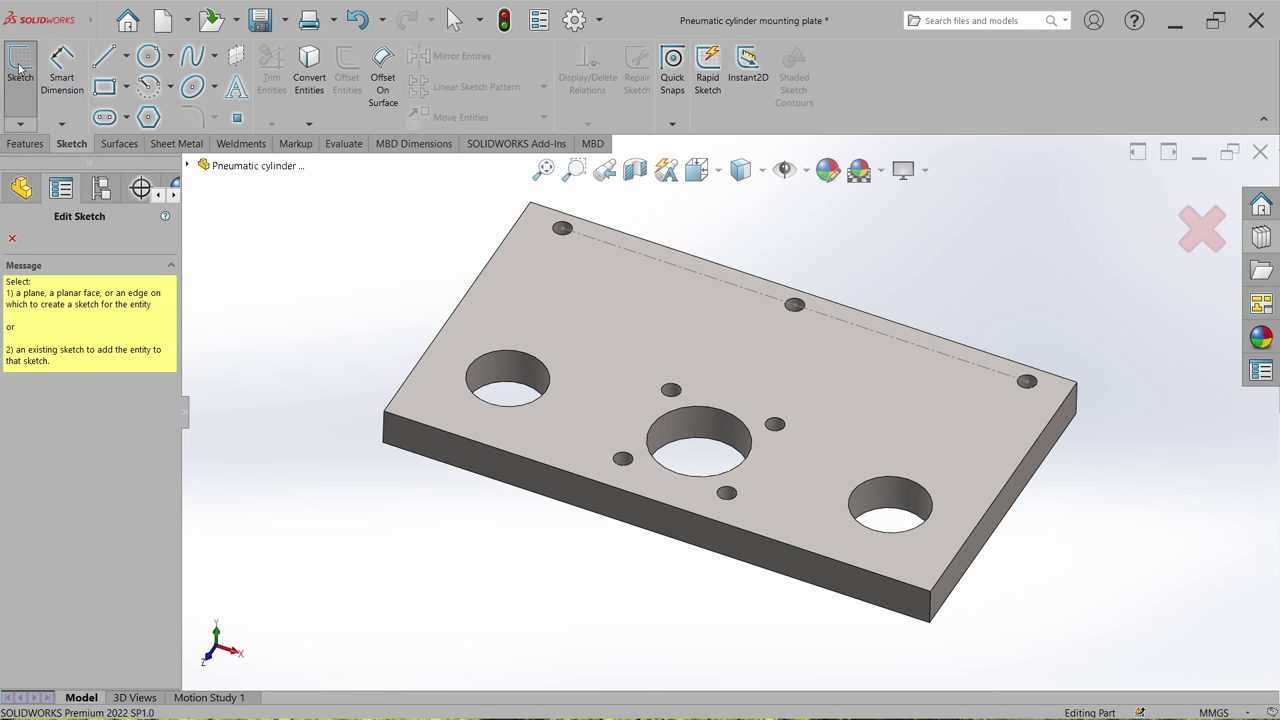
{"action": "left_click", "coordinate": [560, 300]}
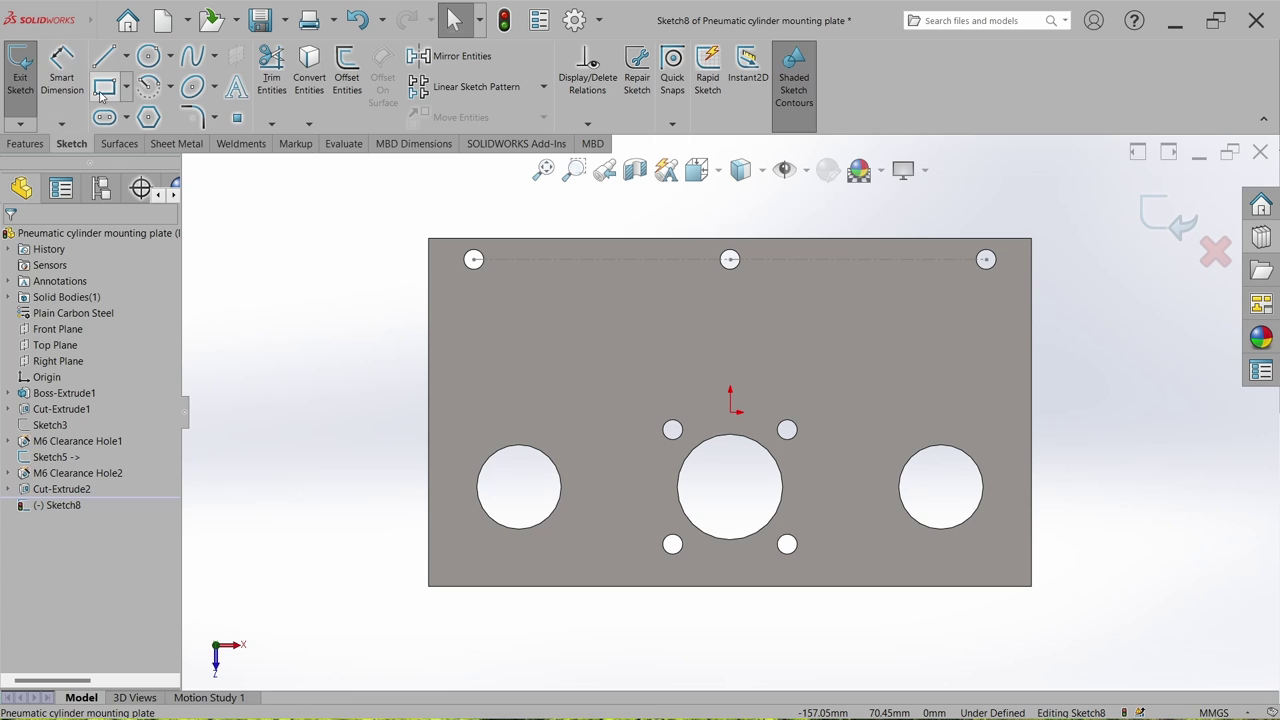
{"action": "left_click", "coordinate": [104, 89]}
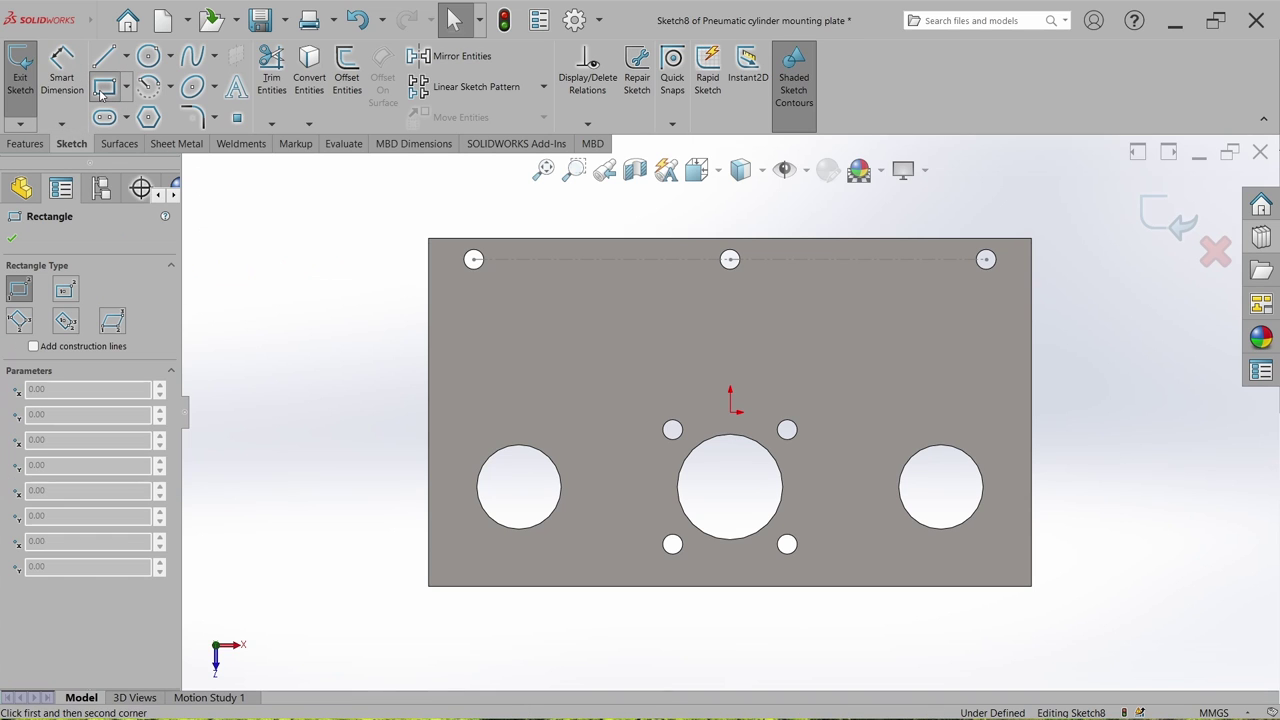
{"action": "left_click", "coordinate": [65, 289]}
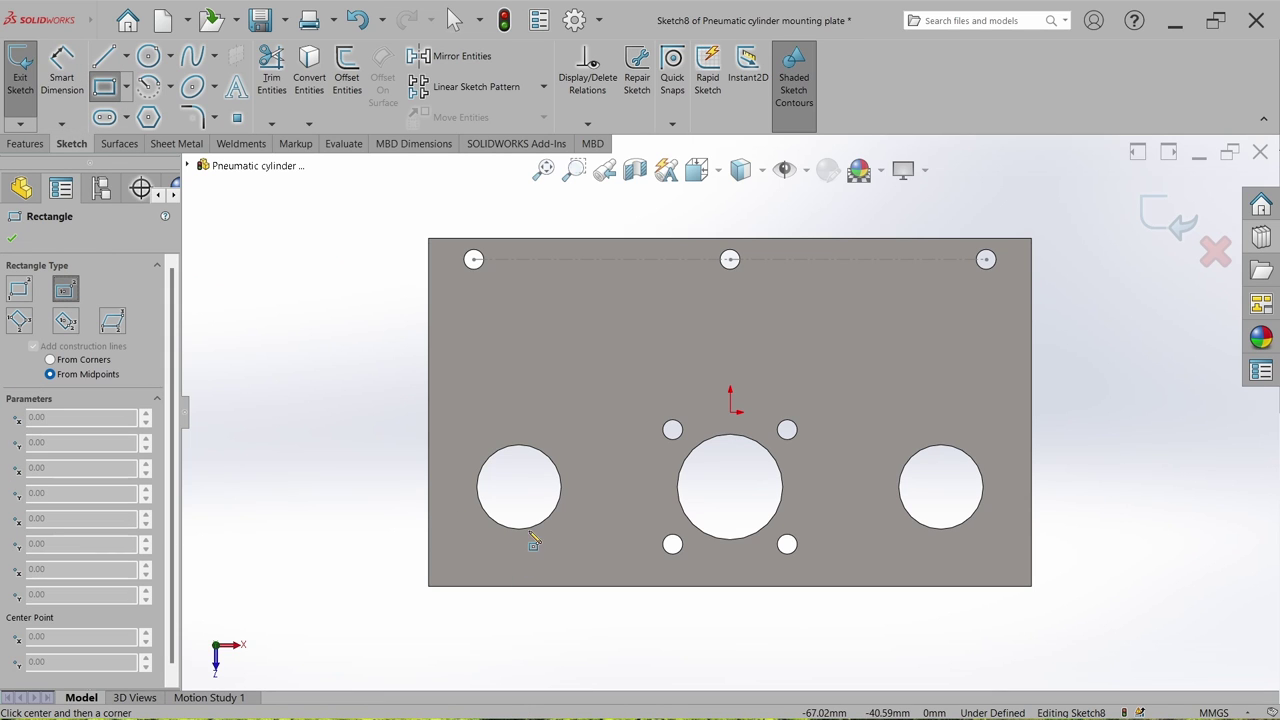
{"action": "left_click", "coordinate": [519, 486]}
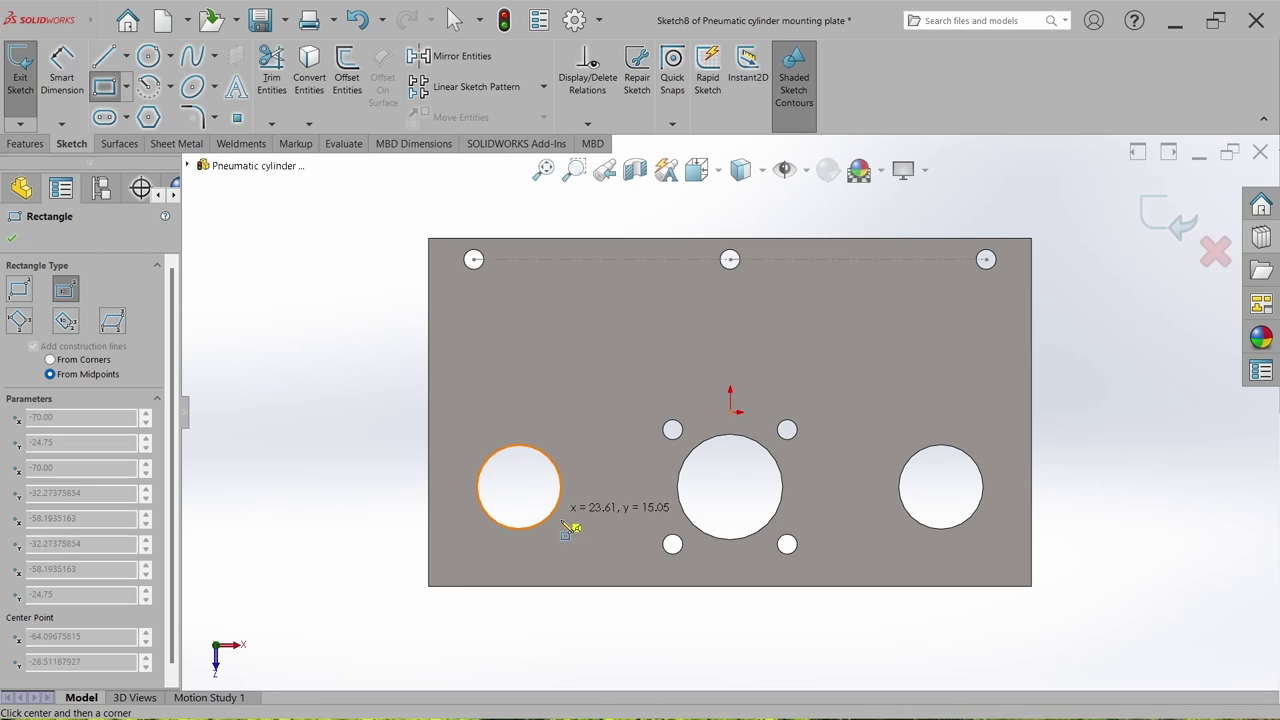
{"action": "left_click", "coordinate": [582, 546]}
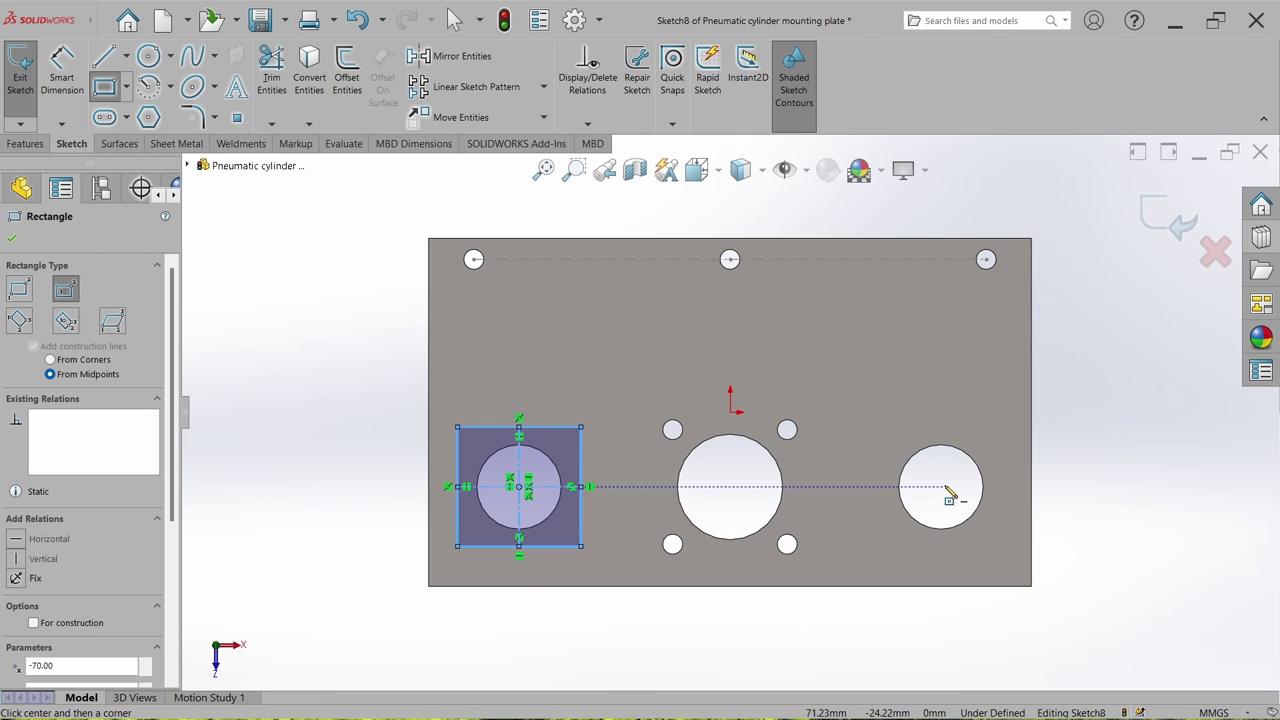
{"action": "left_click", "coordinate": [950, 492]}
{"action": "left_click", "coordinate": [1009, 546]}
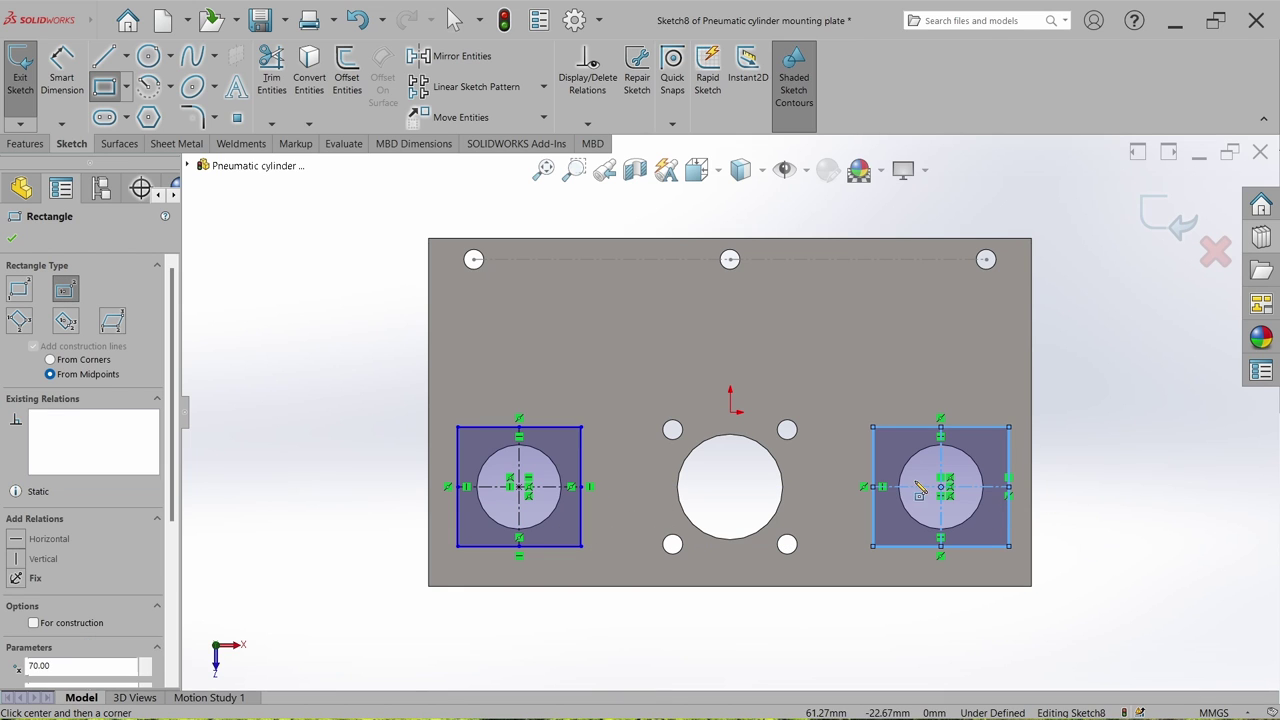
{"action": "key", "text": "Escape"}
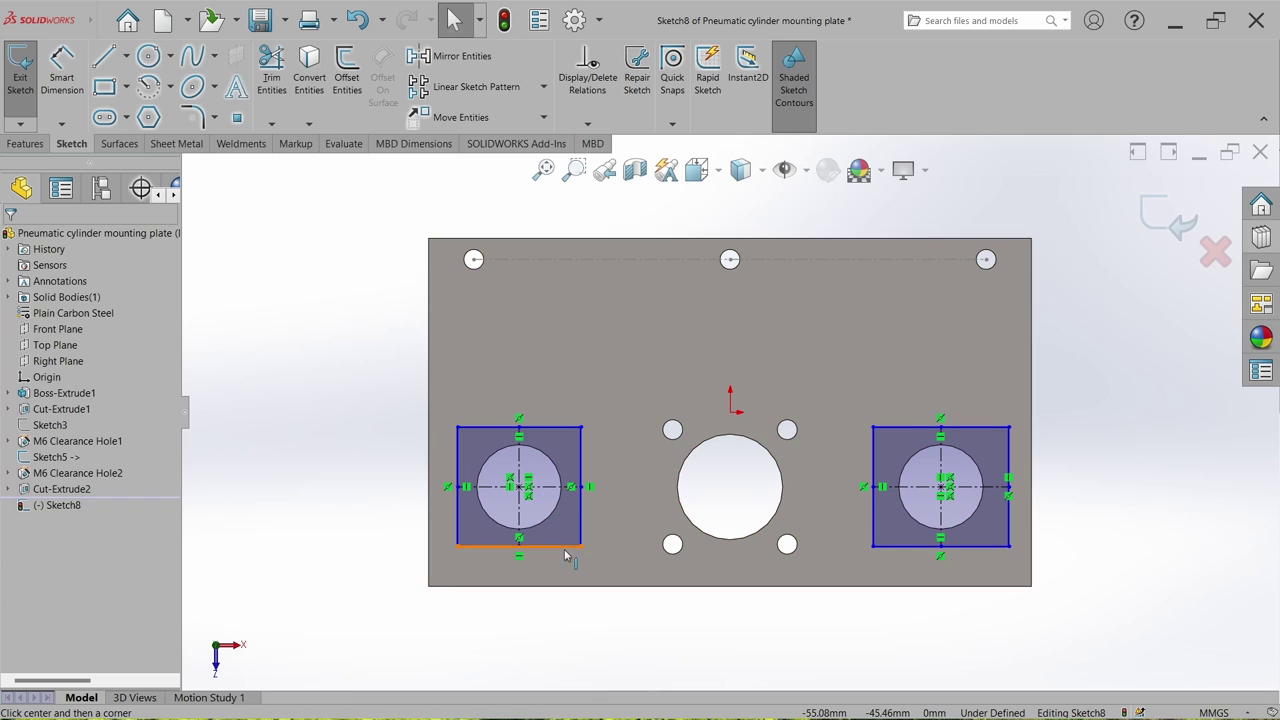
Step: Add Equal relations between the two rectangles' lower edges and between their left edges
{"action": "left_click", "coordinate": [565, 546]}
{"action": "left_click", "coordinate": [905, 546], "text": "ctrl"}
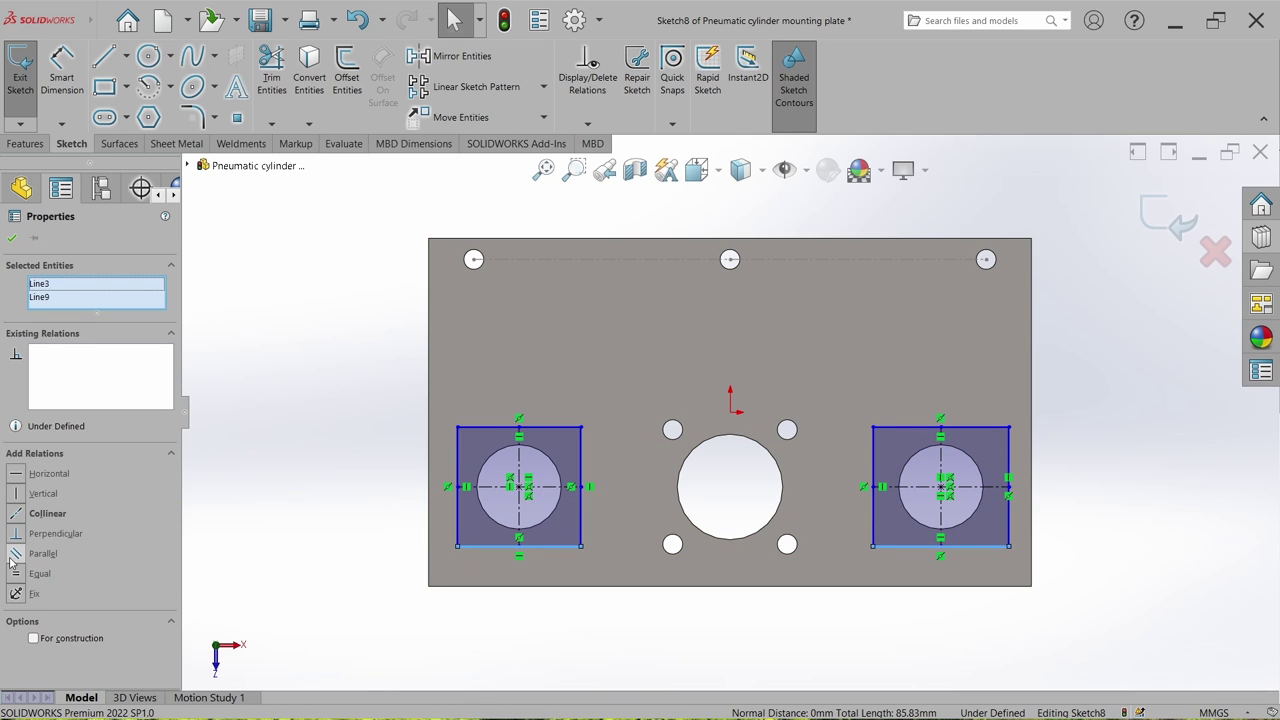
{"action": "left_click", "coordinate": [12, 238]}
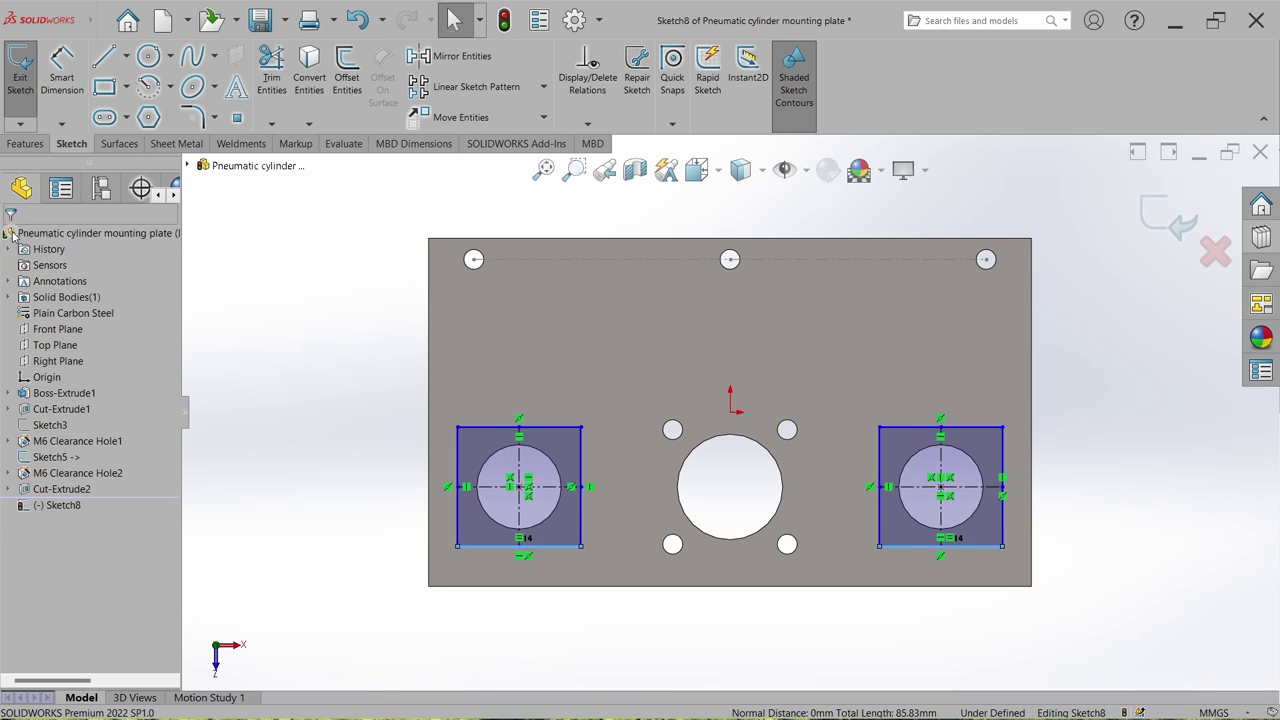
{"action": "left_click", "coordinate": [460, 516]}
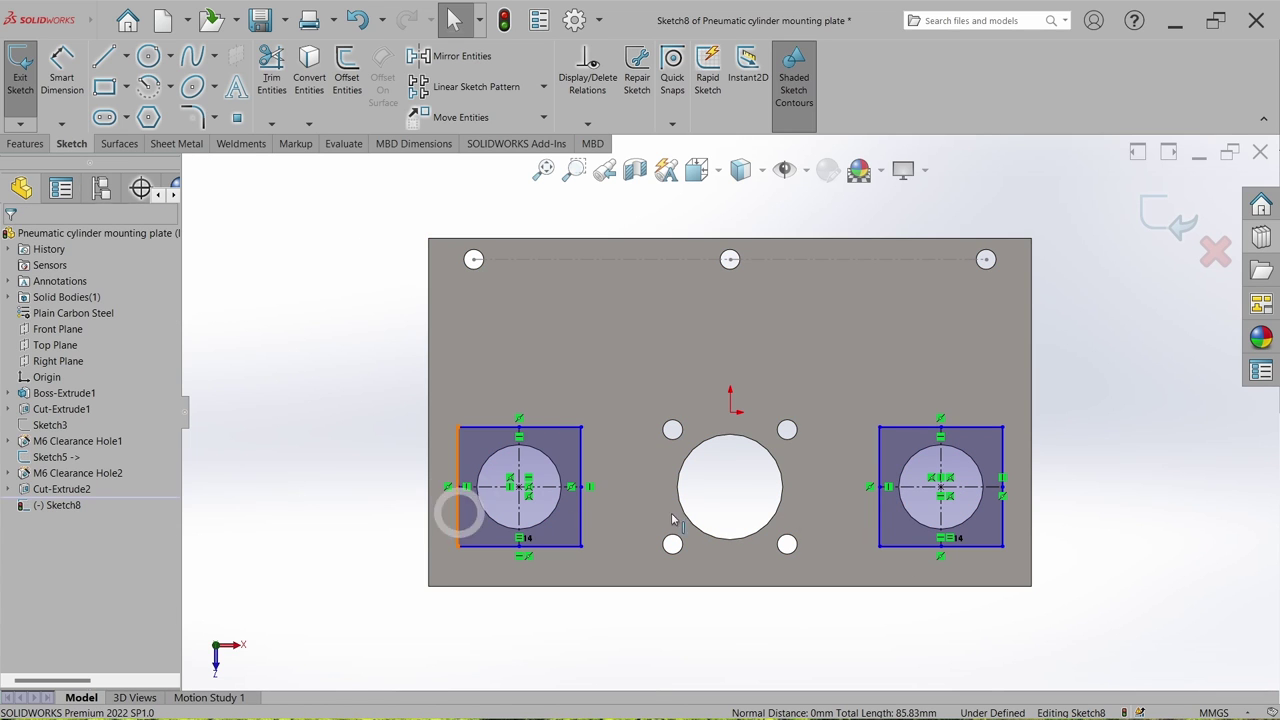
{"action": "left_click", "coordinate": [884, 521], "text": "ctrl"}
{"action": "left_click", "coordinate": [15, 575]}
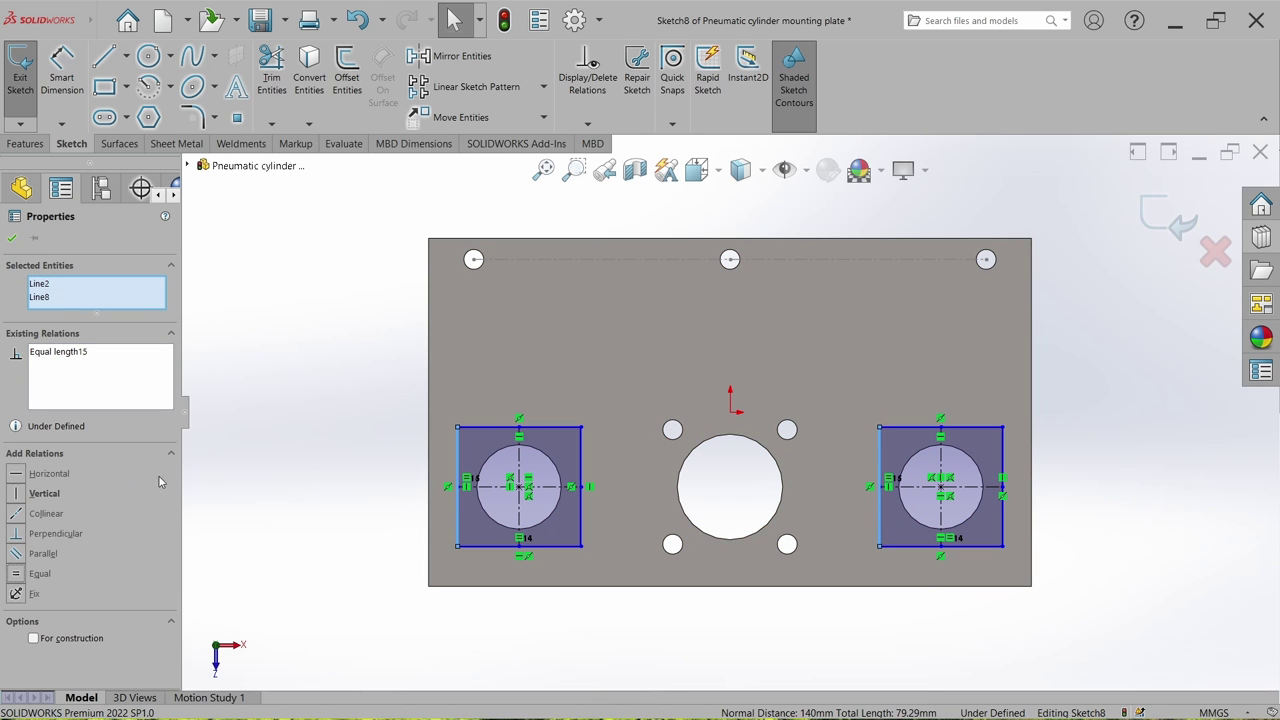
{"action": "left_click", "coordinate": [300, 424]}
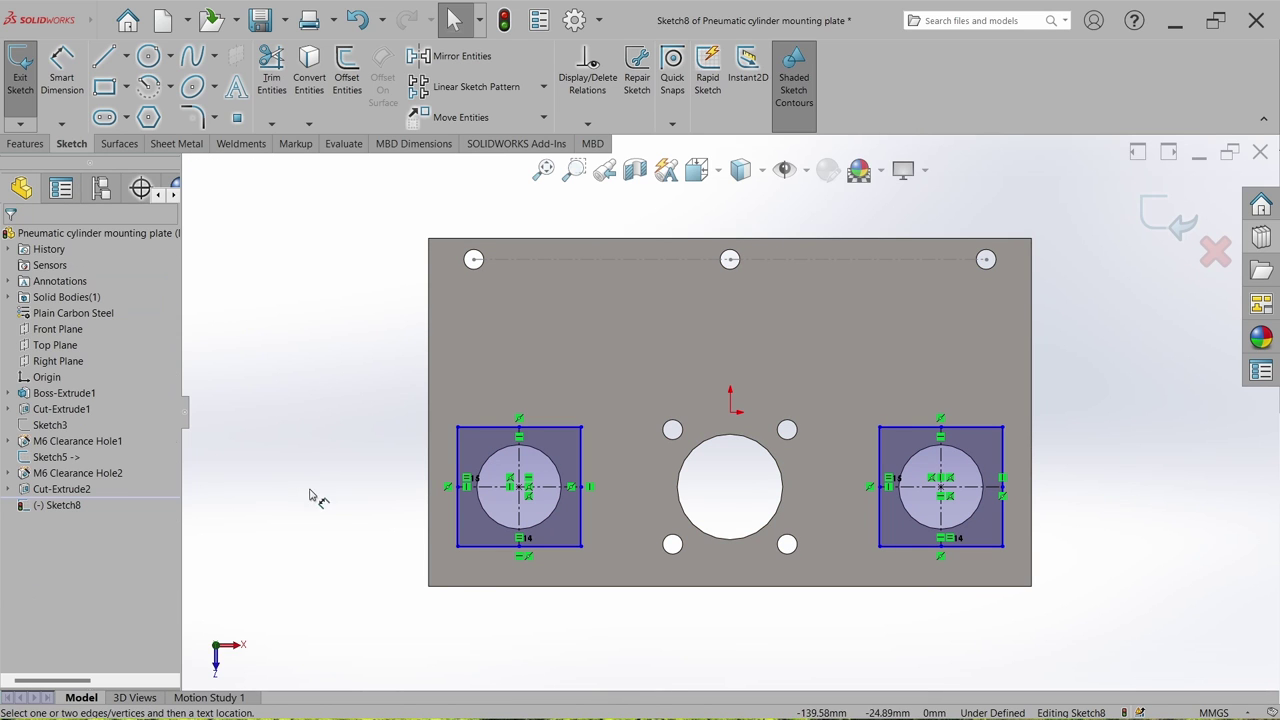
Step: Dimension the left rectangle as 36 mm wide and 24 mm high, and exit the sketch
{"action": "left_click", "coordinate": [482, 547]}
{"action": "left_click", "coordinate": [524, 633]}
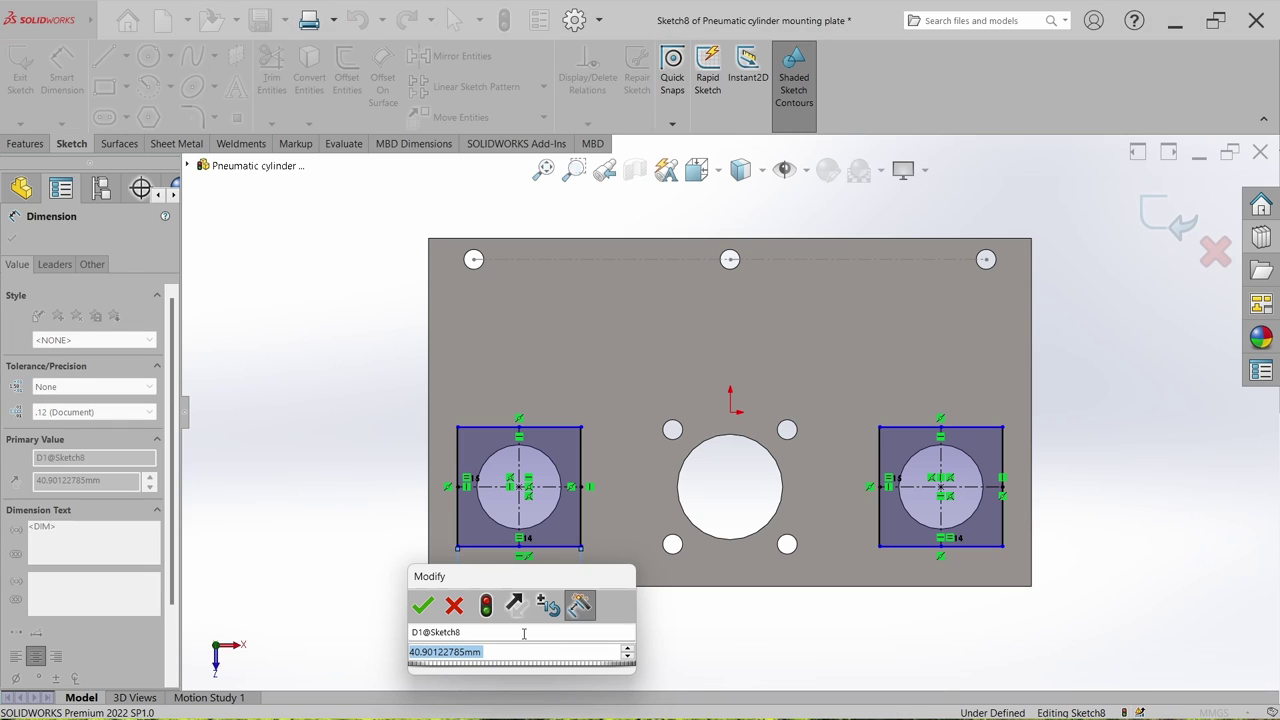
{"action": "type", "text": "36"}
{"action": "key", "text": "Return"}
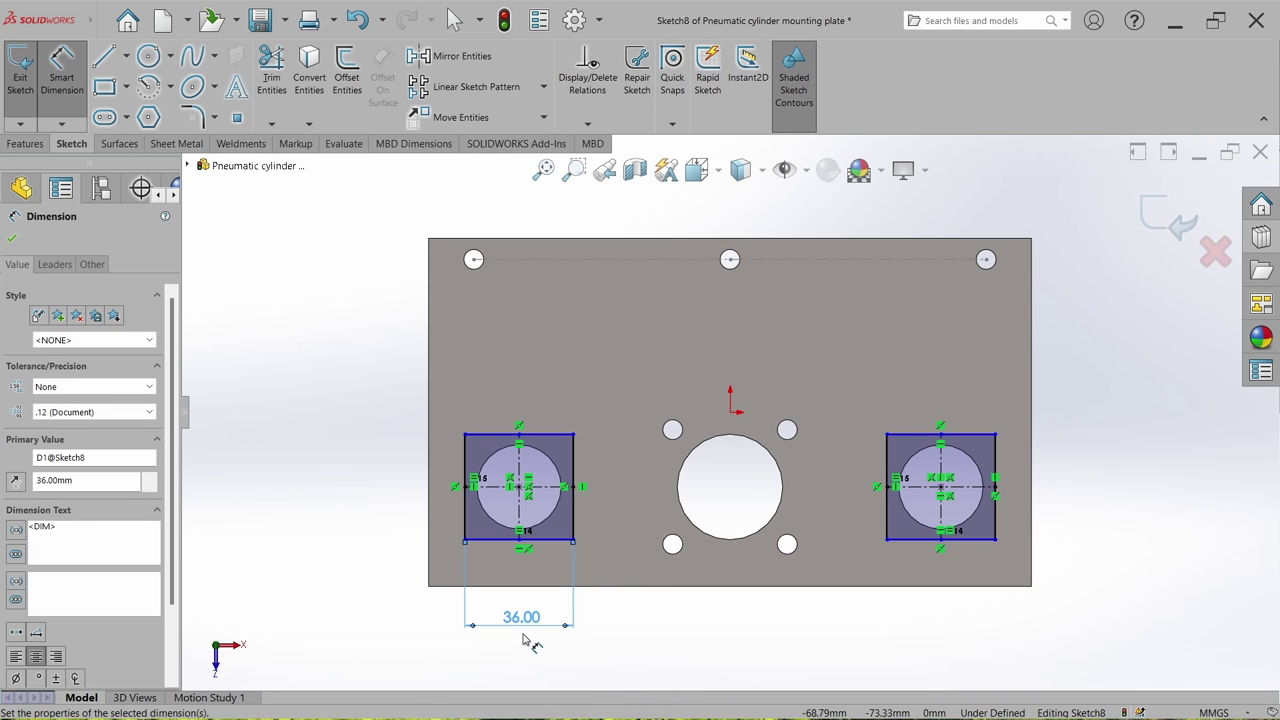
{"action": "left_click", "coordinate": [470, 510]}
{"action": "left_click", "coordinate": [436, 490]}
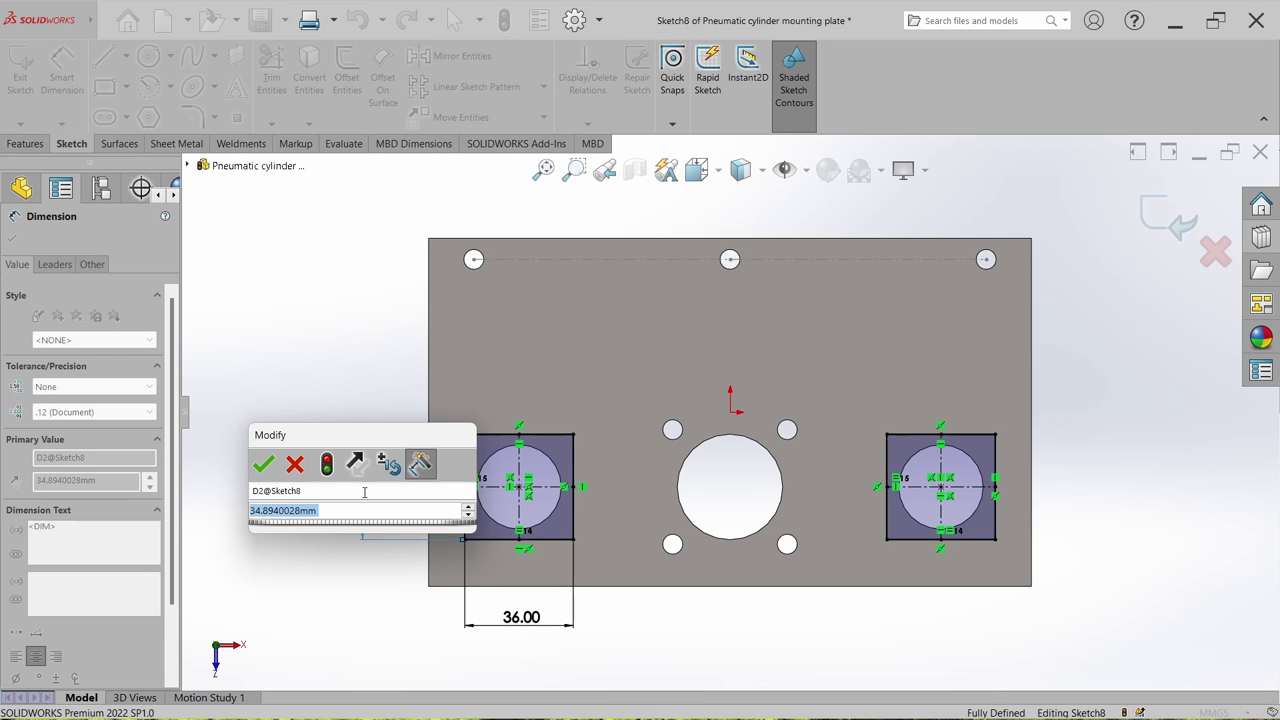
{"action": "type", "text": "24"}
{"action": "key", "text": "Return"}
{"action": "key", "text": "Escape"}
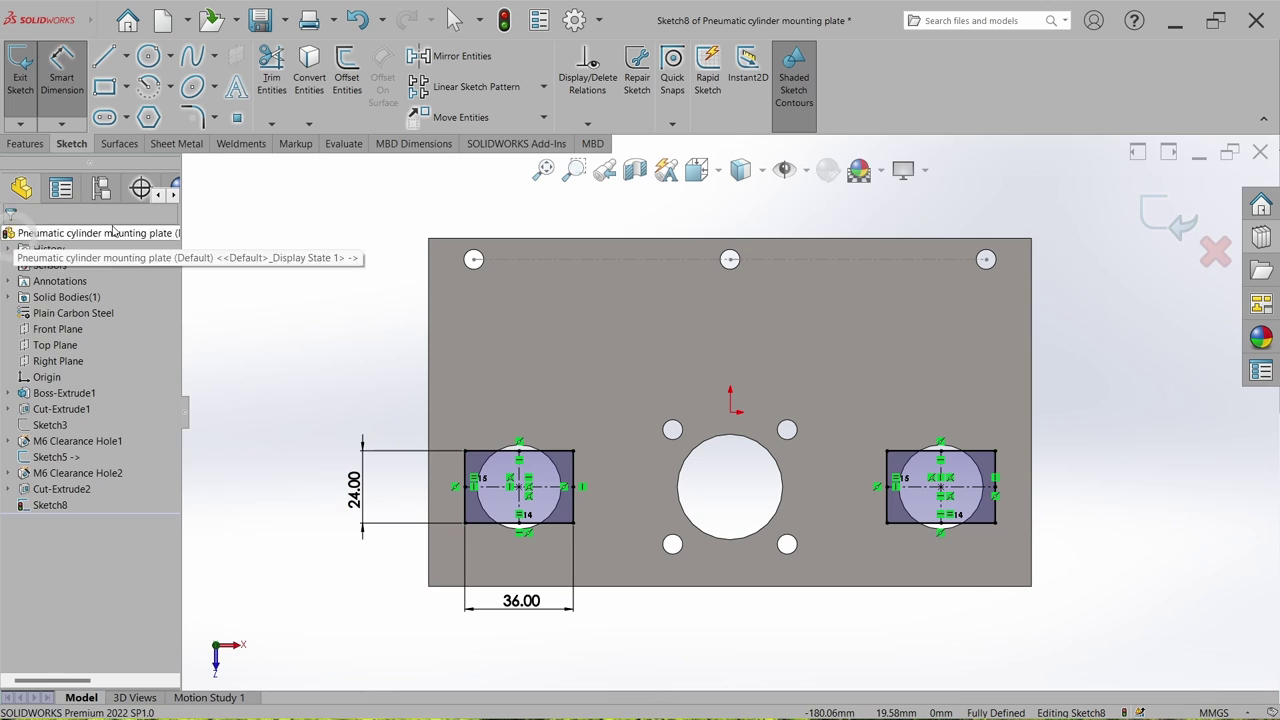
{"action": "left_click", "coordinate": [33, 88]}
Step: Start a Hole Wizard tapped hole and set its size to M5x0.8
{"action": "left_click", "coordinate": [28, 145]}
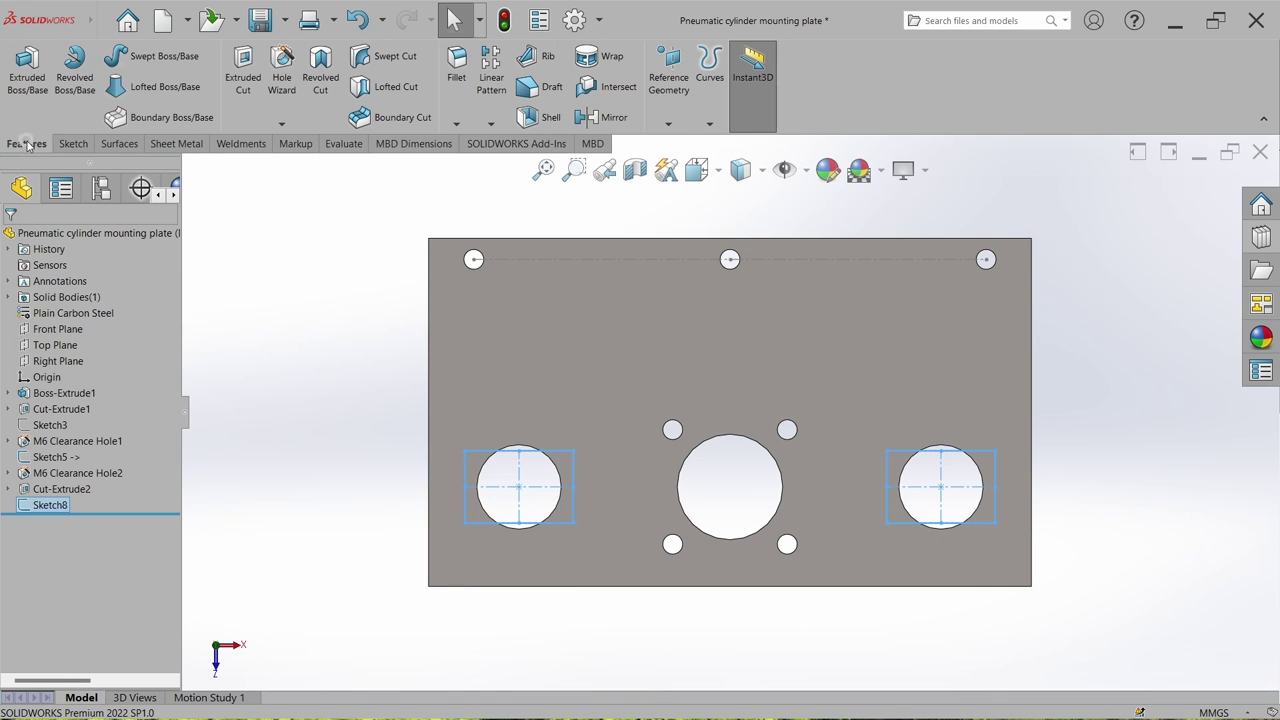
{"action": "left_click", "coordinate": [283, 80]}
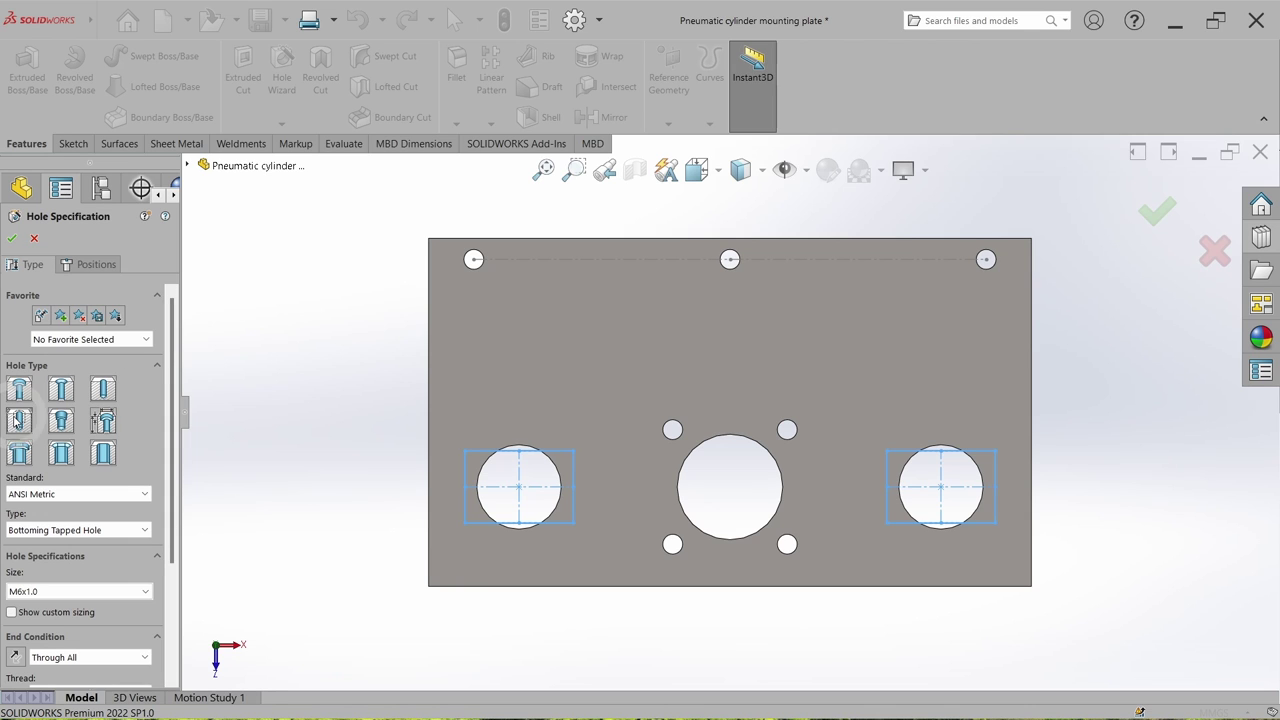
{"action": "left_click", "coordinate": [47, 591]}
{"action": "scroll", "coordinate": [75, 490], "scroll_direction": "up", "scroll_amount": 3}
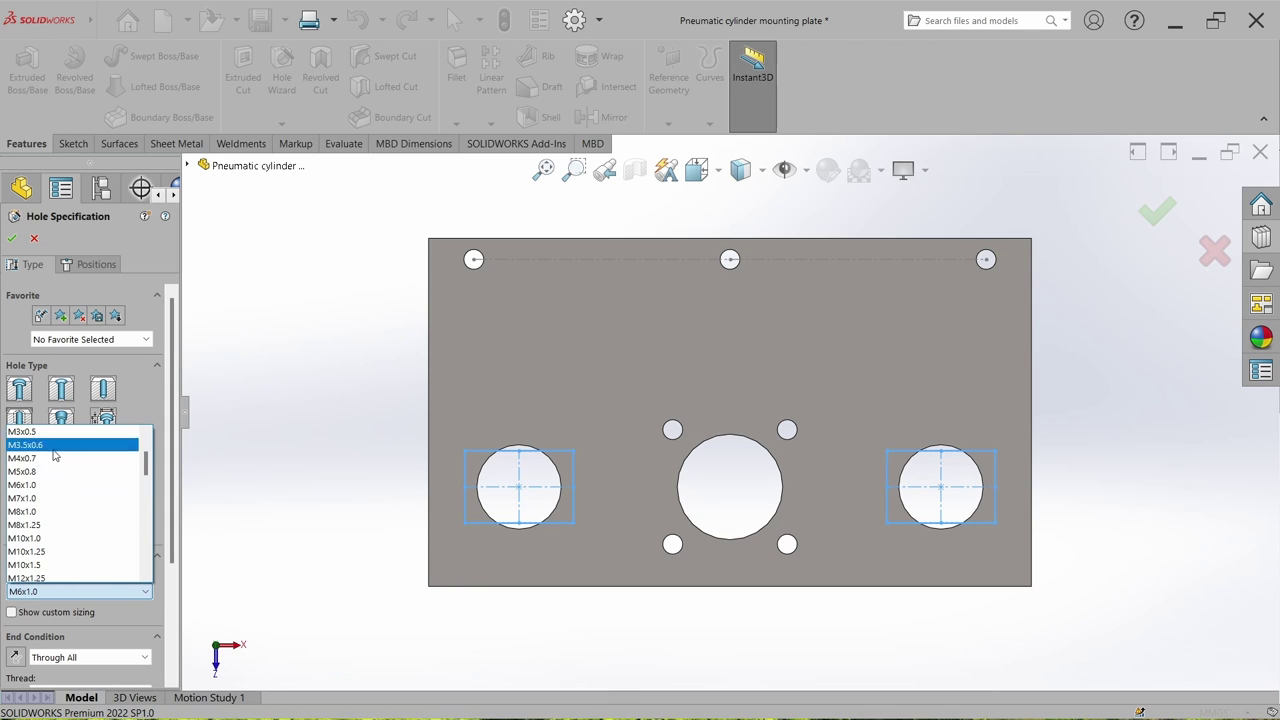
{"action": "left_click", "coordinate": [52, 478]}
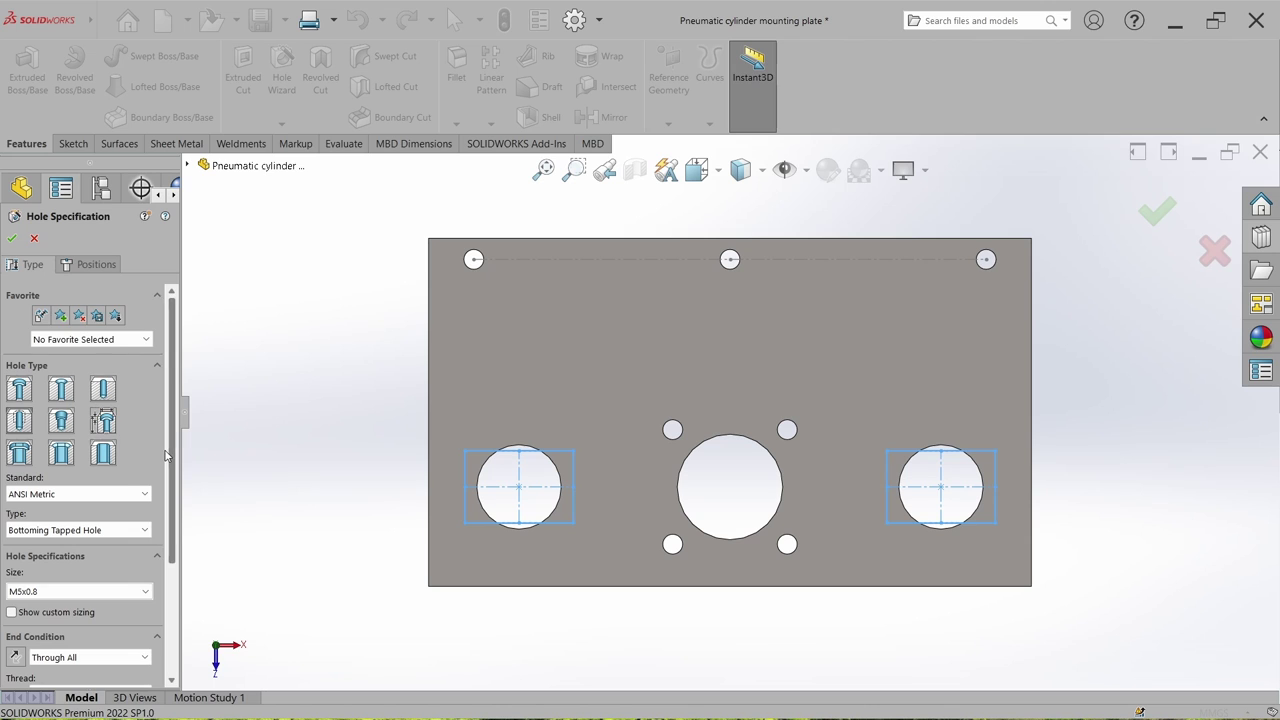
Step: Position the M5x0.8 tapped holes on all eight corners of the two rectangles using a 3D sketch, and finish the hole feature
{"action": "left_click_drag", "start_coordinate": [166, 456], "coordinate": [166, 524]}
{"action": "left_click", "coordinate": [85, 264]}
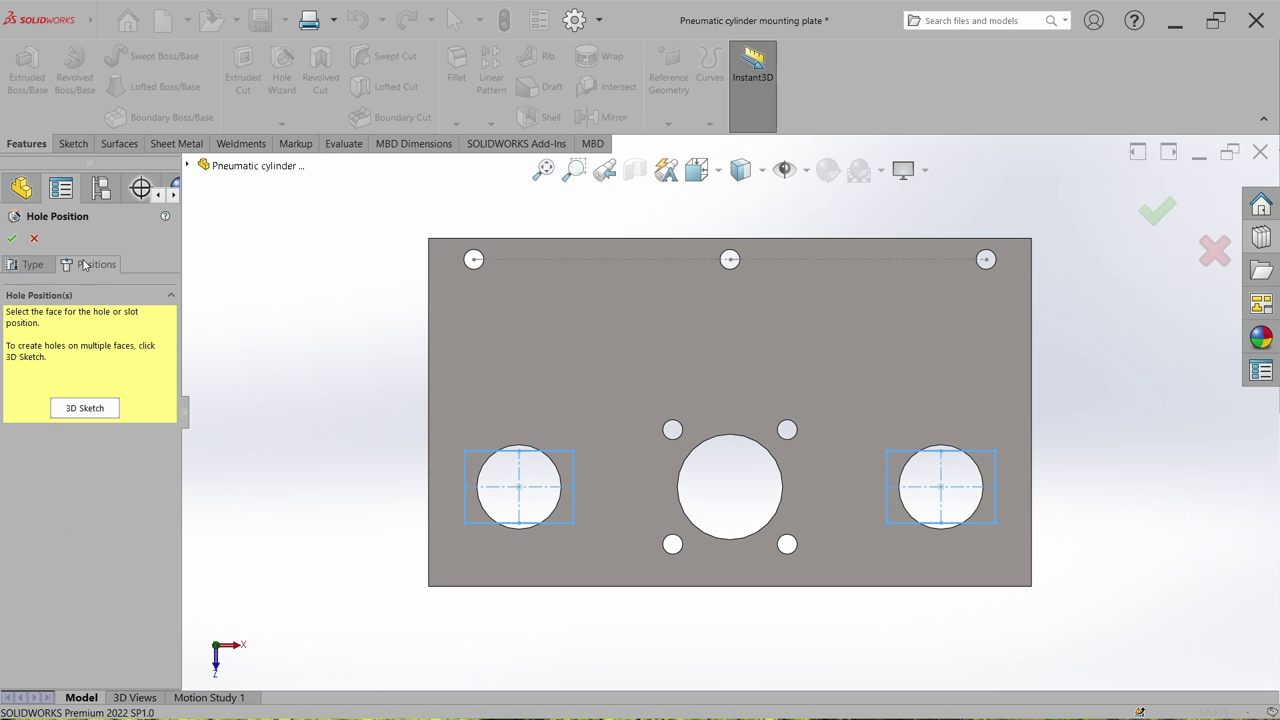
{"action": "left_click", "coordinate": [84, 411]}
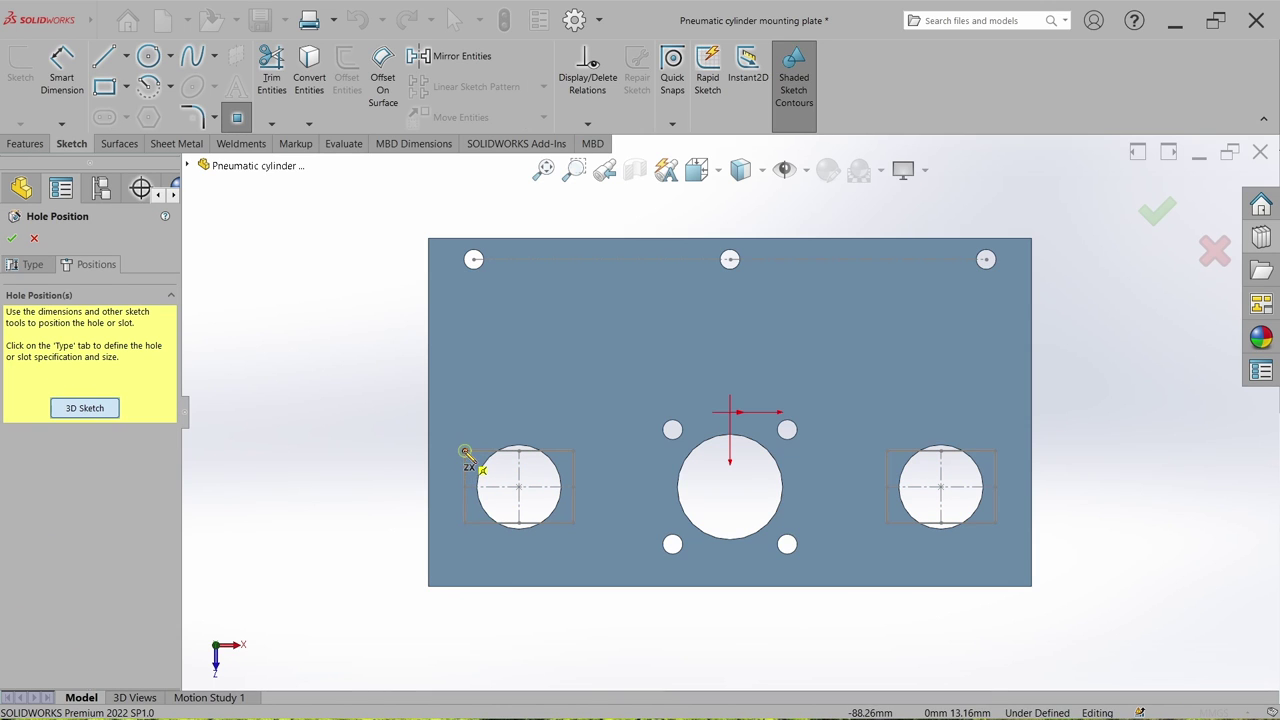
{"action": "left_click", "coordinate": [573, 523]}
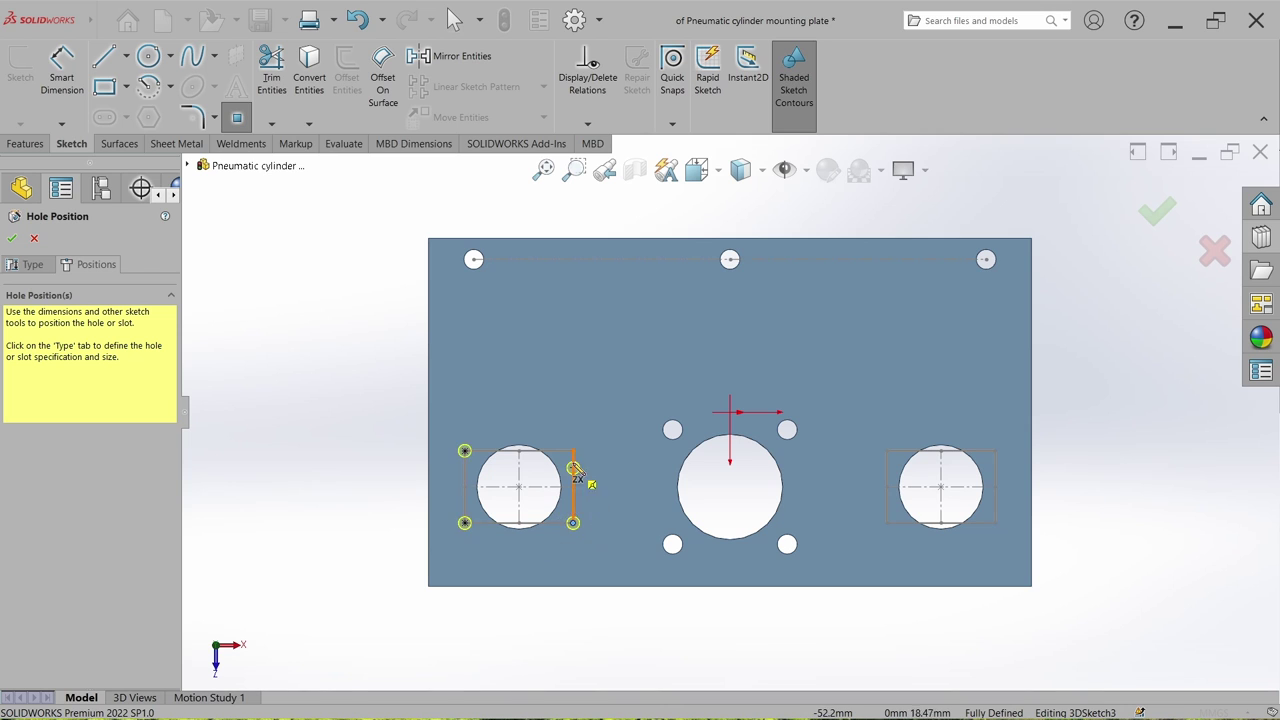
{"action": "left_click", "coordinate": [573, 451]}
{"action": "left_click", "coordinate": [887, 451]}
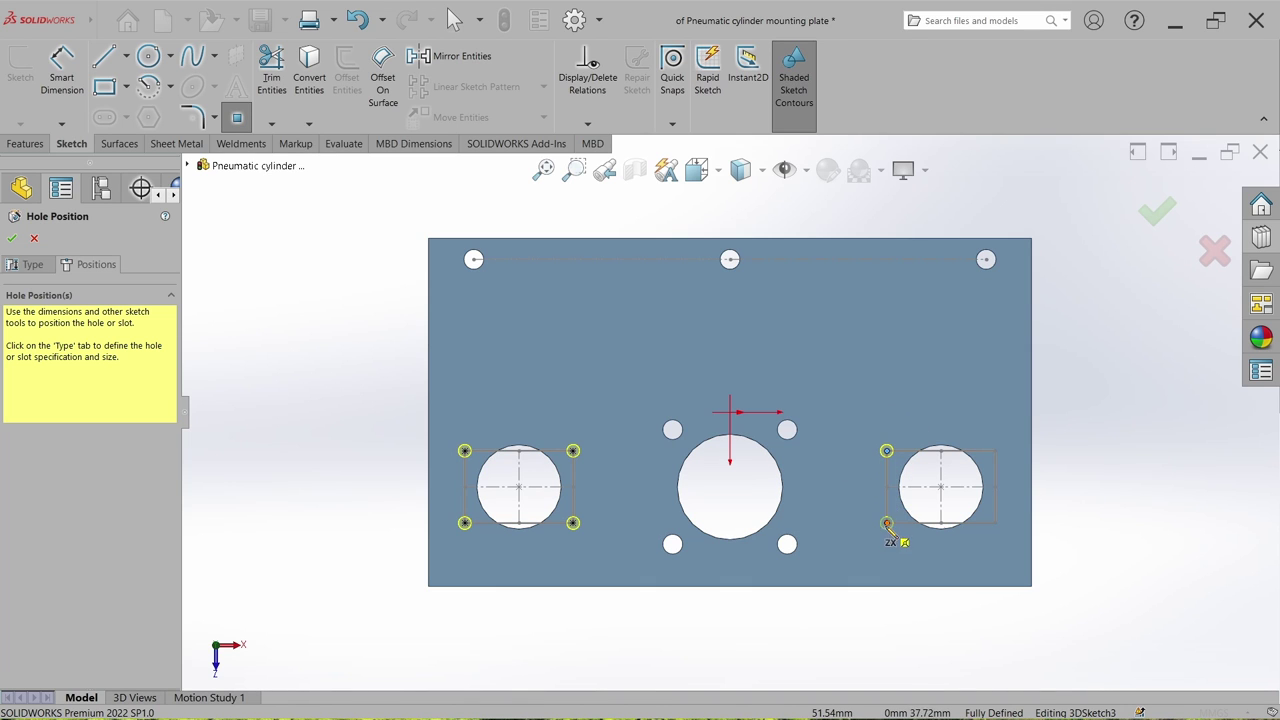
{"action": "left_click", "coordinate": [886, 522]}
{"action": "left_click", "coordinate": [994, 522]}
{"action": "double_click", "coordinate": [994, 451]}
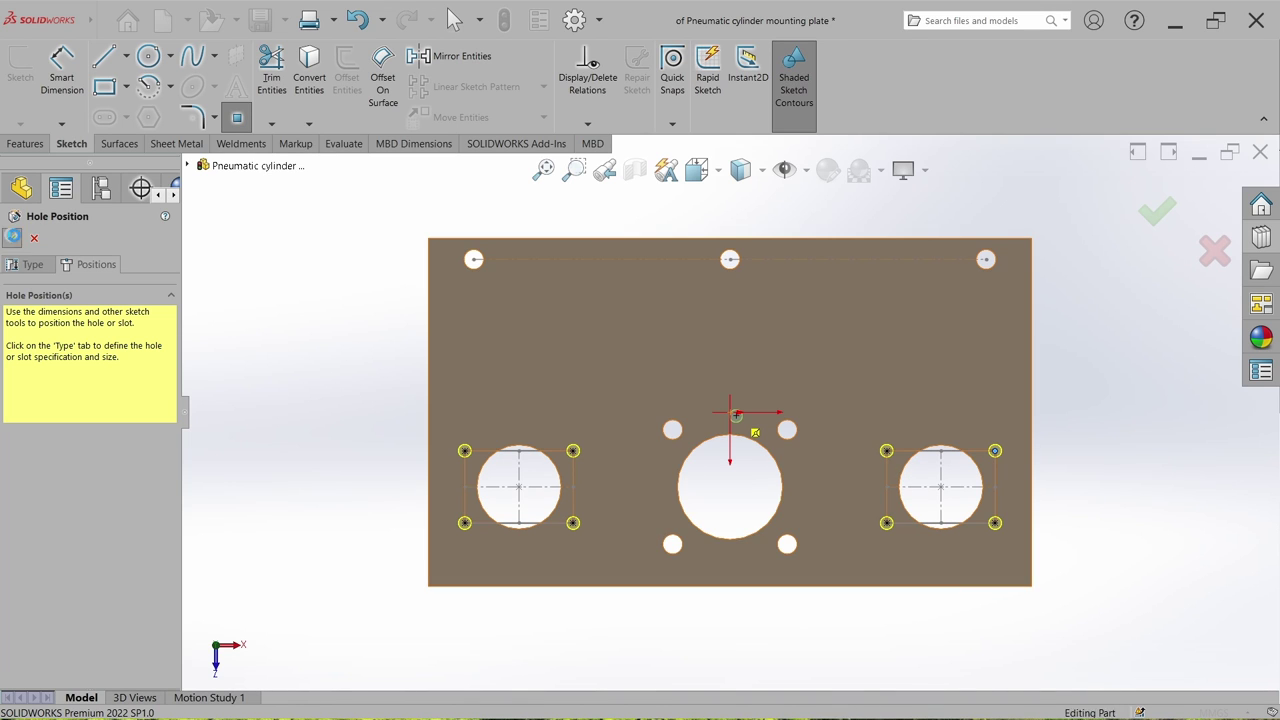
{"action": "key", "text": "Return"}
{"action": "key", "text": "ctrl+7"}
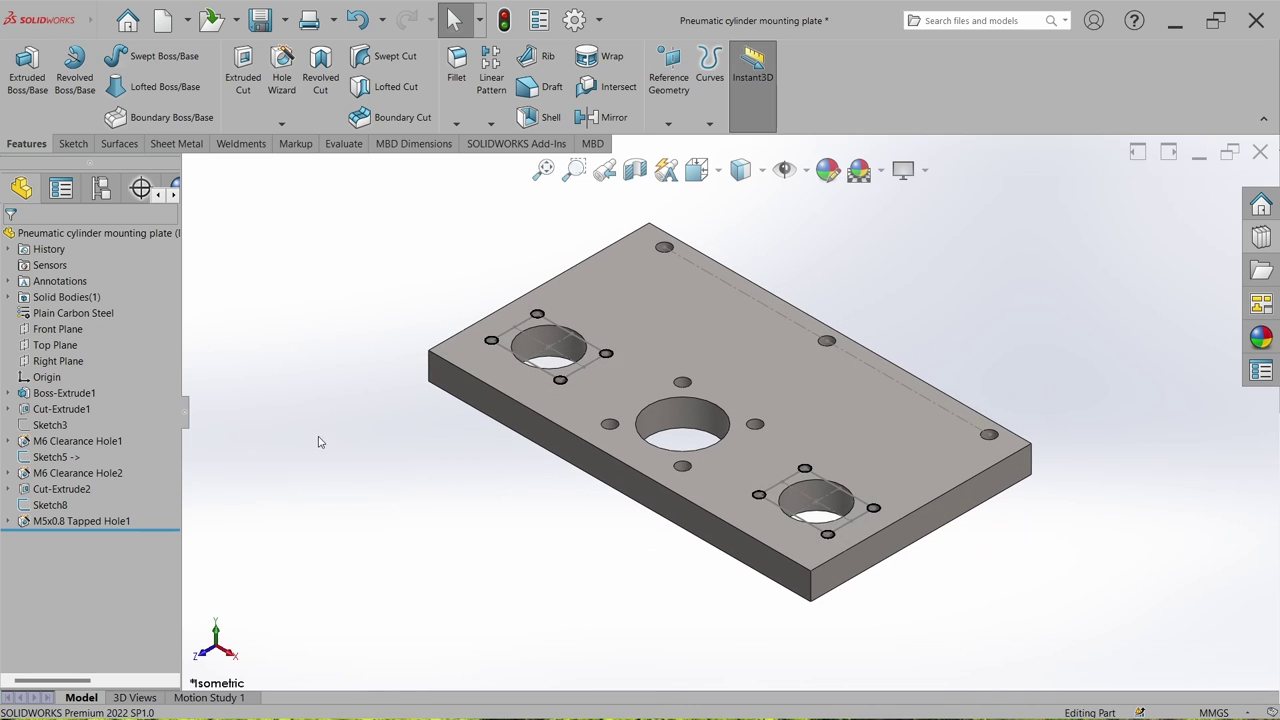
Step: Hide Sketch5 and Sketch8 in the mounting plate part
{"action": "left_click", "coordinate": [50, 505]}
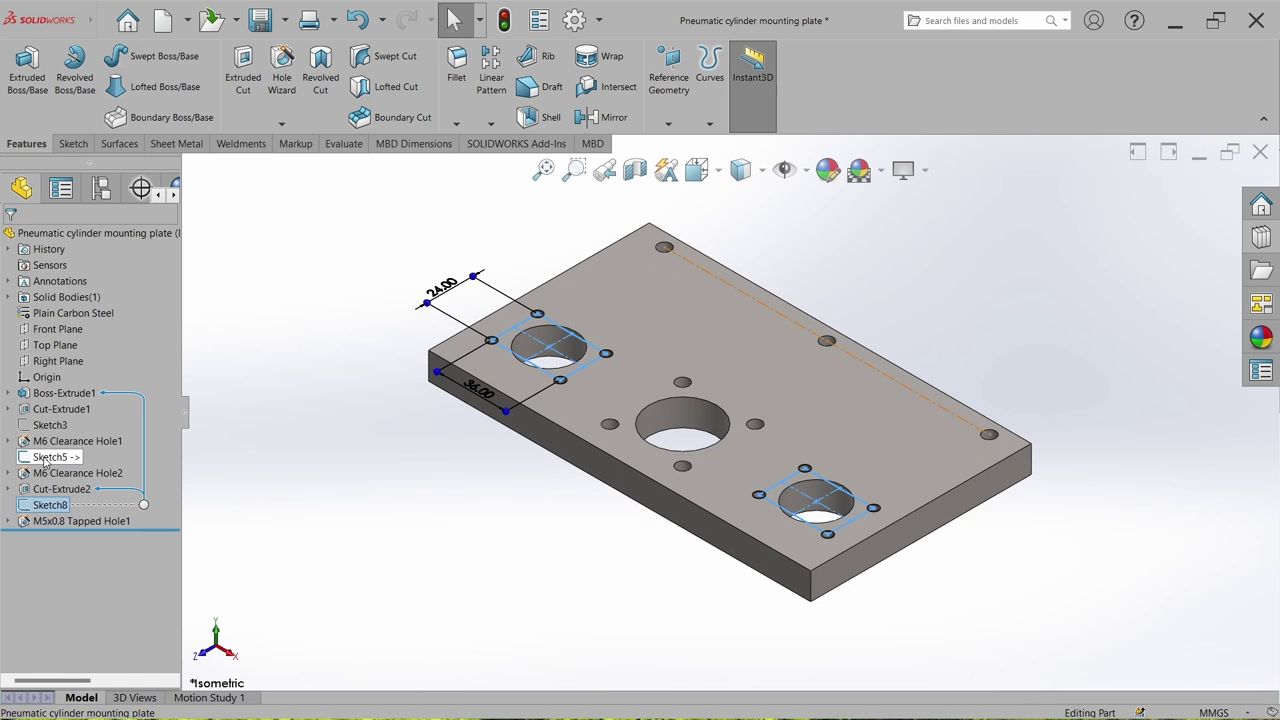
{"action": "left_click", "coordinate": [44, 460], "text": "ctrl"}
{"action": "right_click", "coordinate": [44, 460]}
{"action": "left_click", "coordinate": [52, 437]}
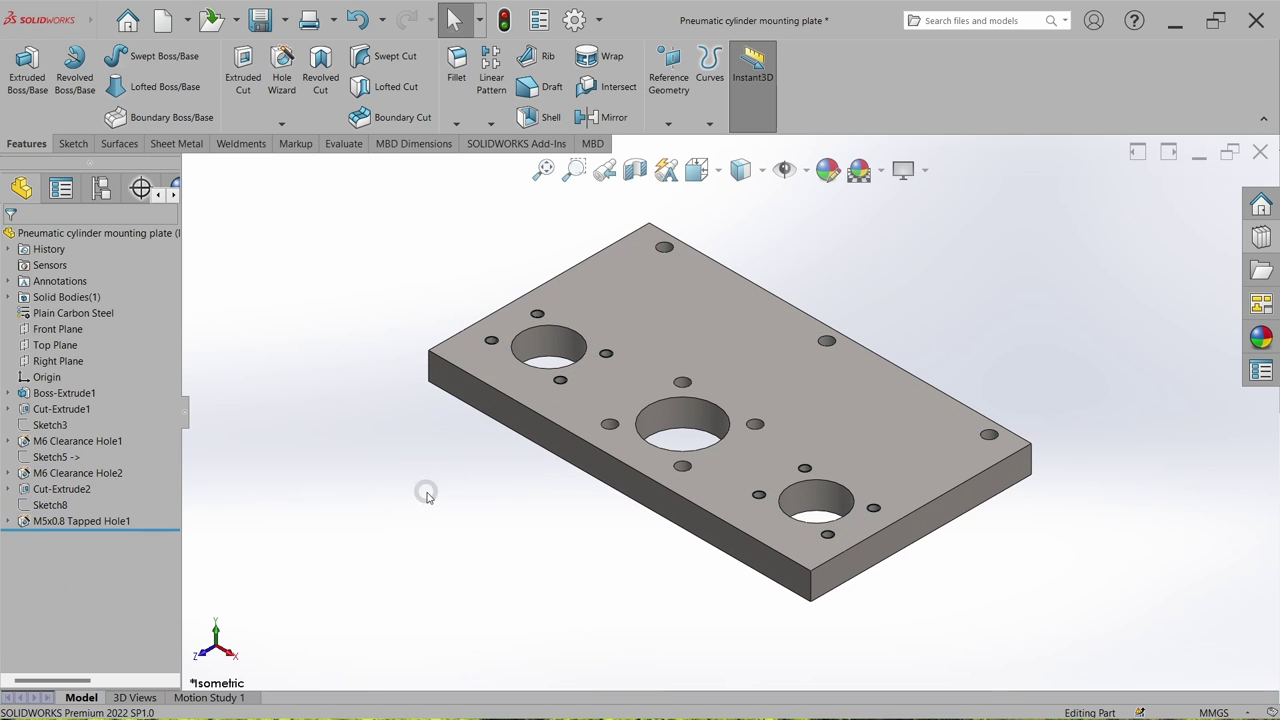
Step: Chamfer the plate's two front vertical corner edges by 10 mm at 45 degrees
{"action": "left_click", "coordinate": [459, 125]}
{"action": "left_click", "coordinate": [465, 160]}
{"action": "left_click", "coordinate": [430, 370]}
{"action": "left_click", "coordinate": [811, 586]}
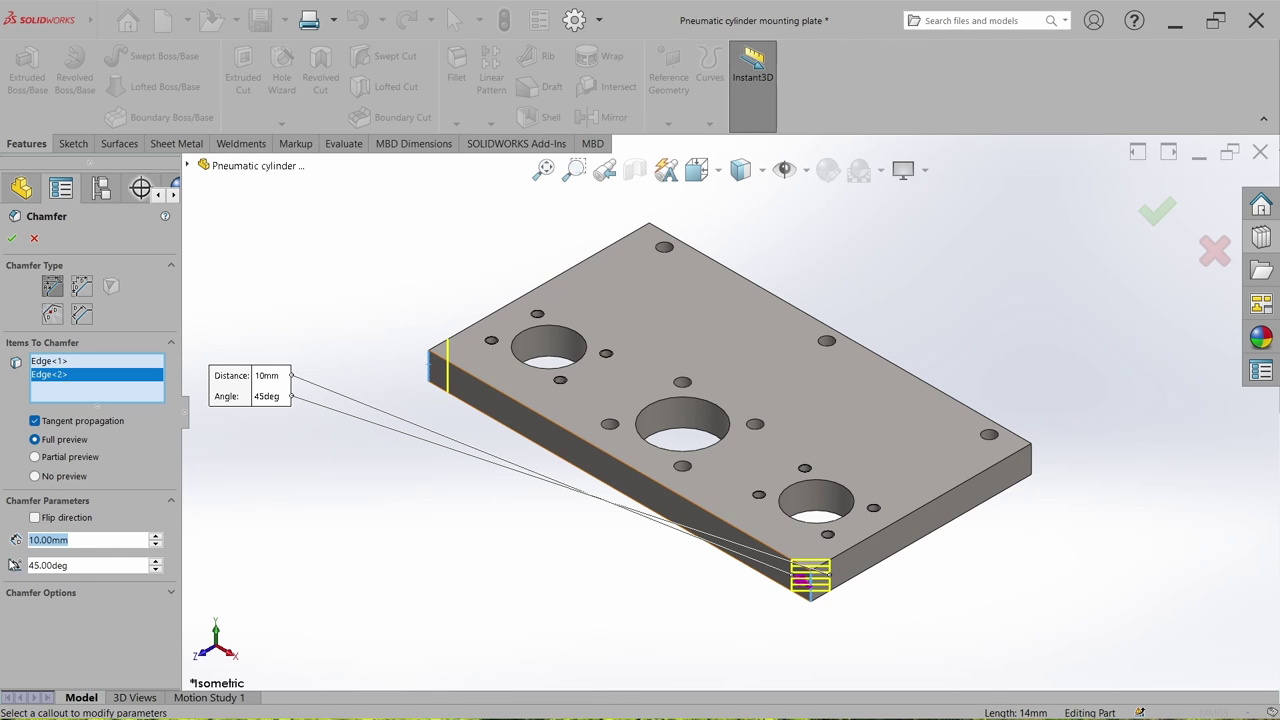
{"action": "left_click", "coordinate": [13, 240]}
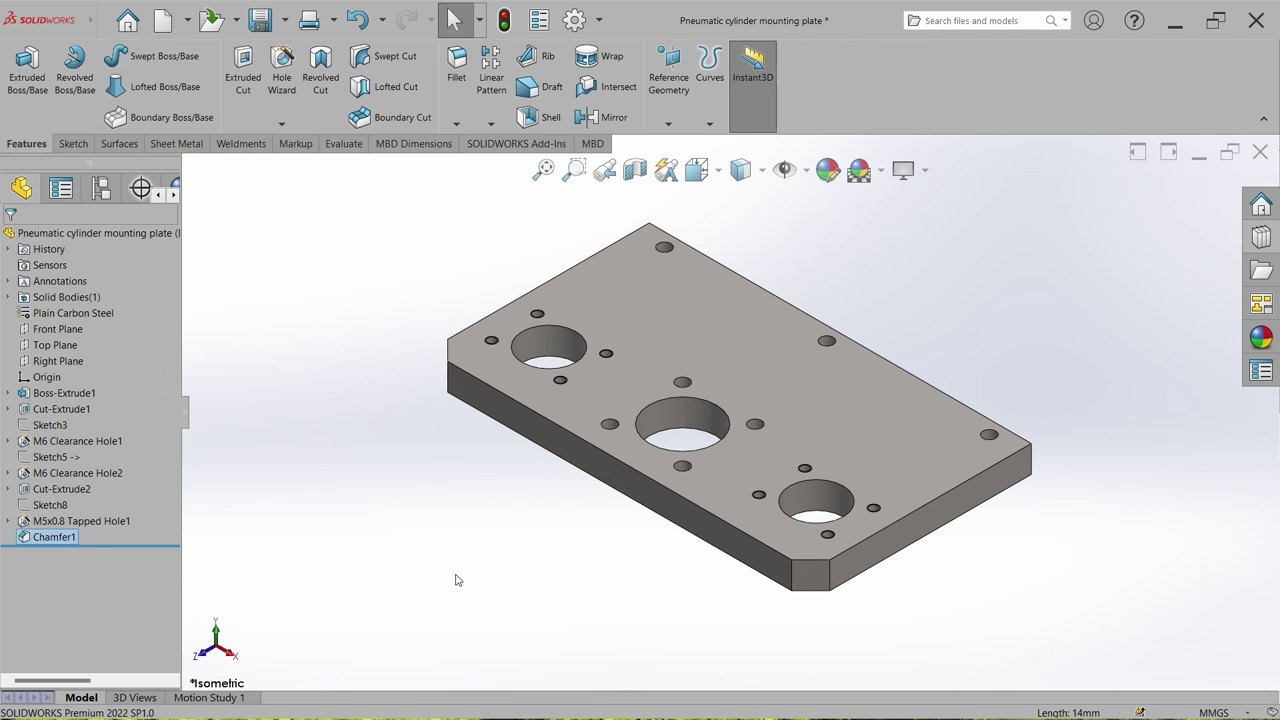
Step: Chamfer the top edges of the plate's three large holes by 1 mm at 45 degrees
{"action": "left_click", "coordinate": [458, 125]}
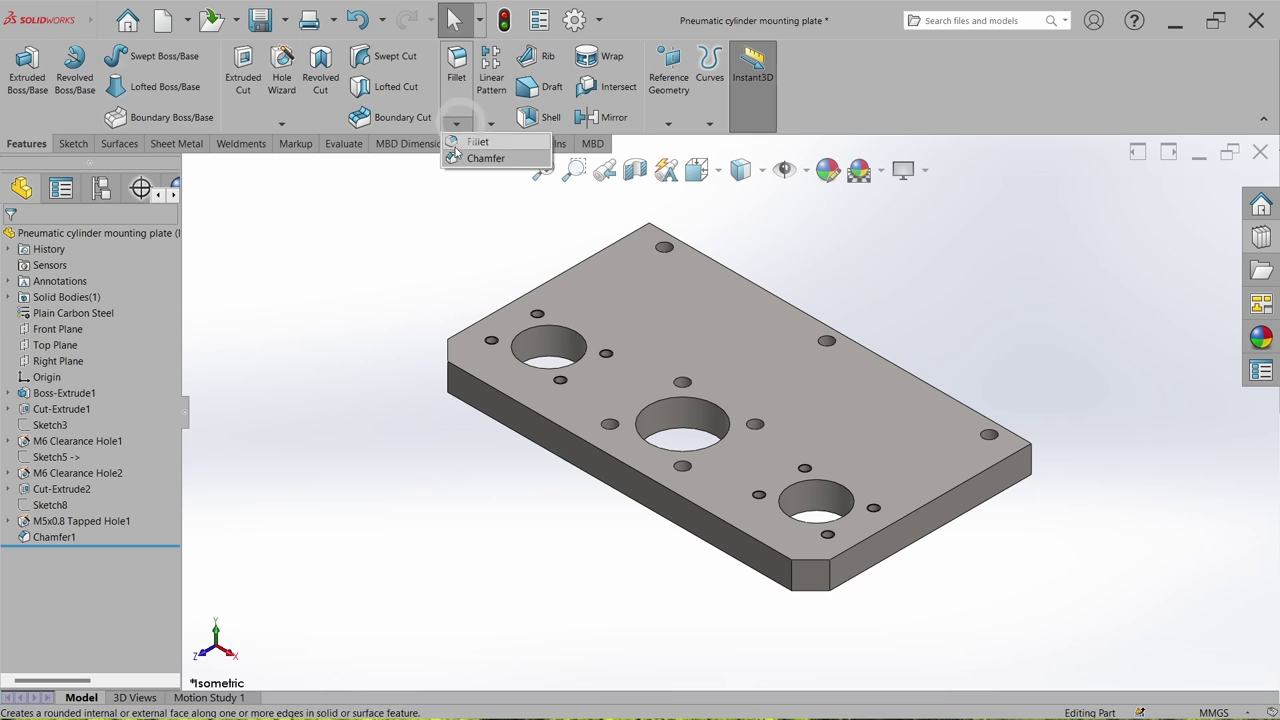
{"action": "left_click", "coordinate": [478, 157]}
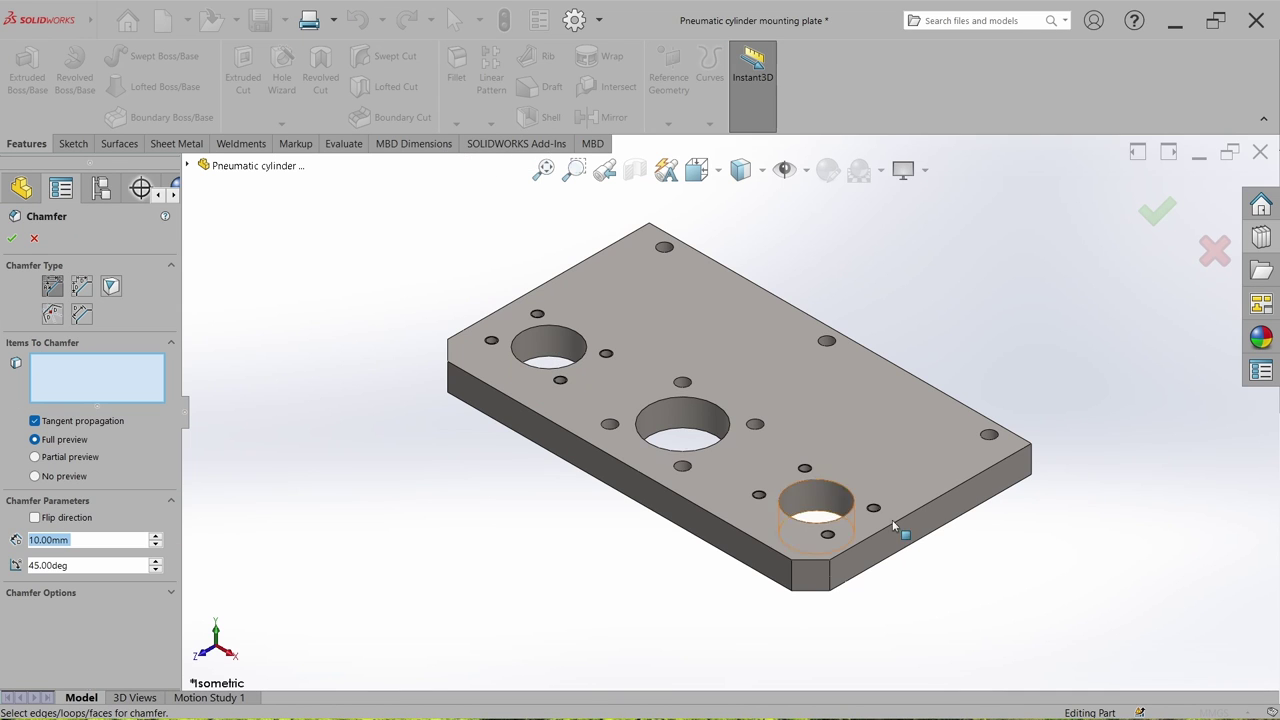
{"action": "left_click", "coordinate": [530, 327]}
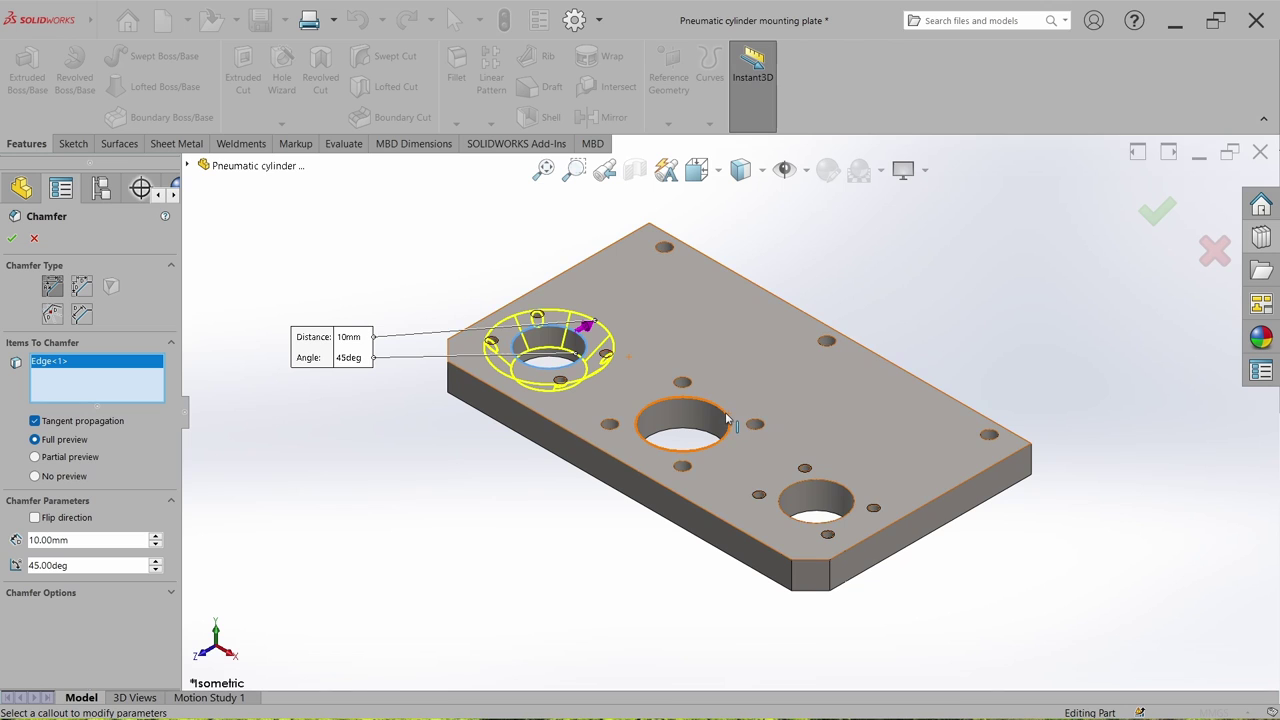
{"action": "left_click", "coordinate": [726, 418]}
{"action": "left_click", "coordinate": [838, 497]}
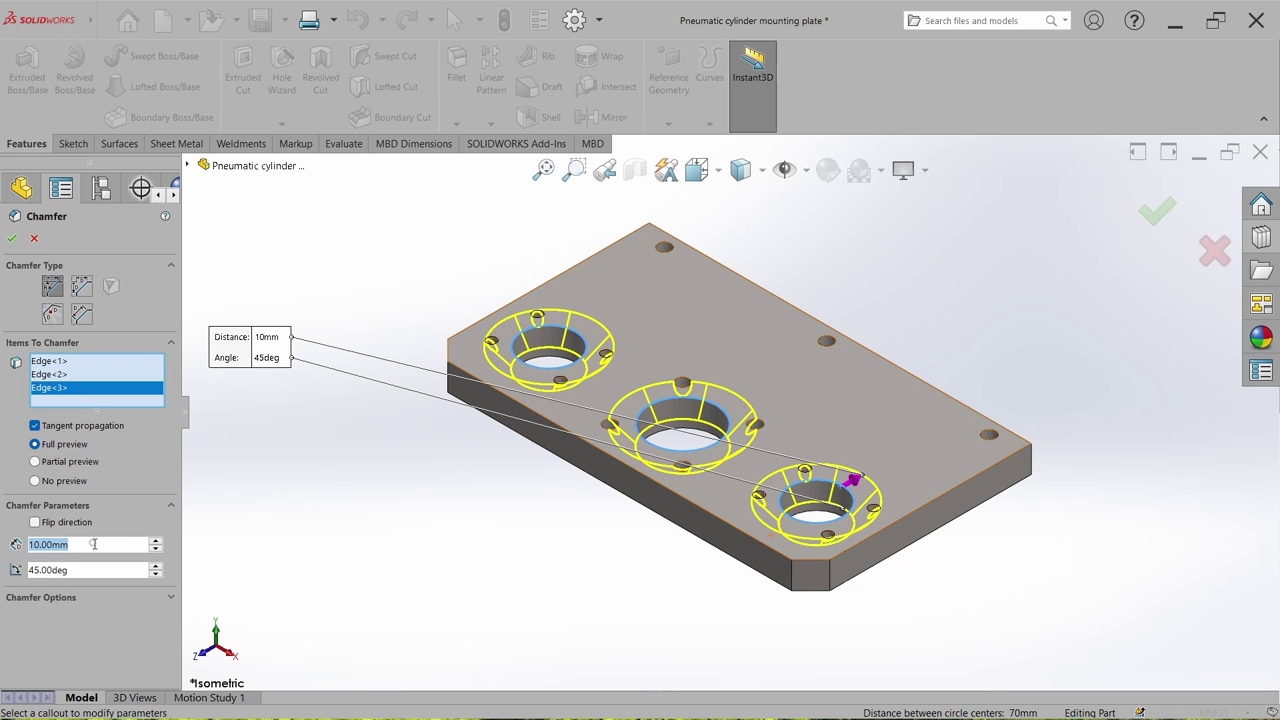
{"action": "type", "text": "1"}
{"action": "key", "text": "Return"}
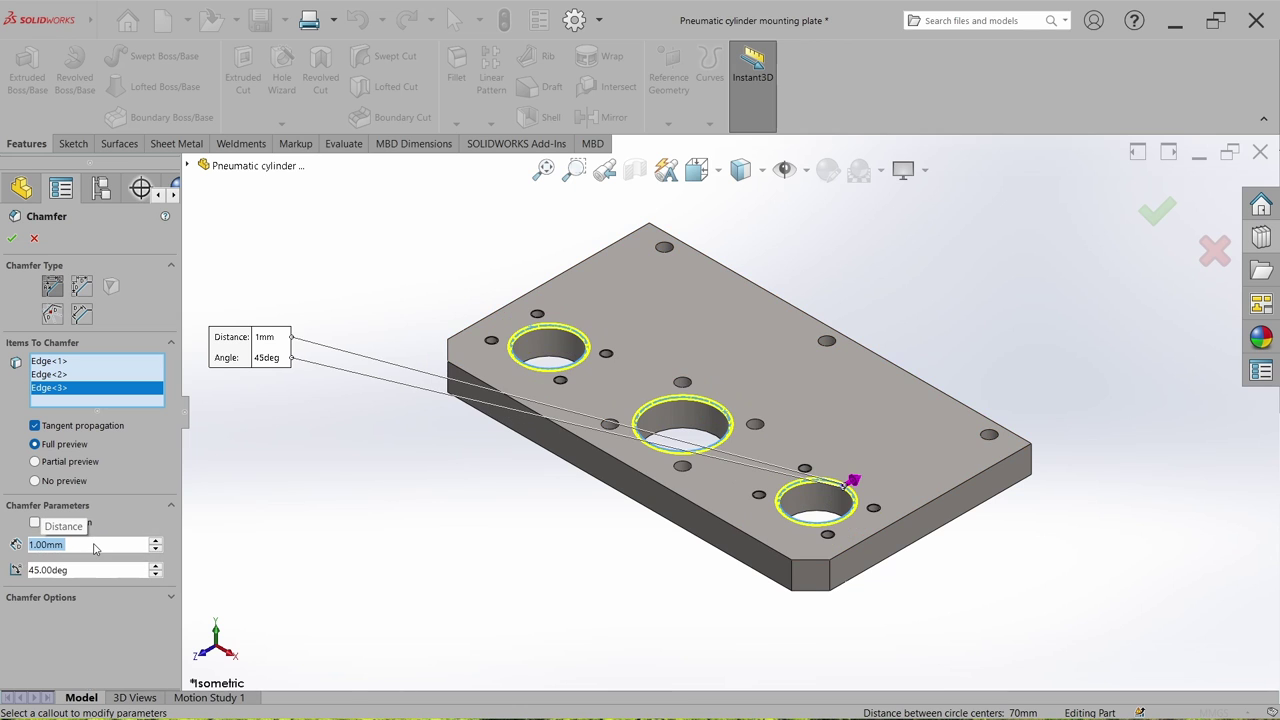
{"action": "key", "text": "Return"}
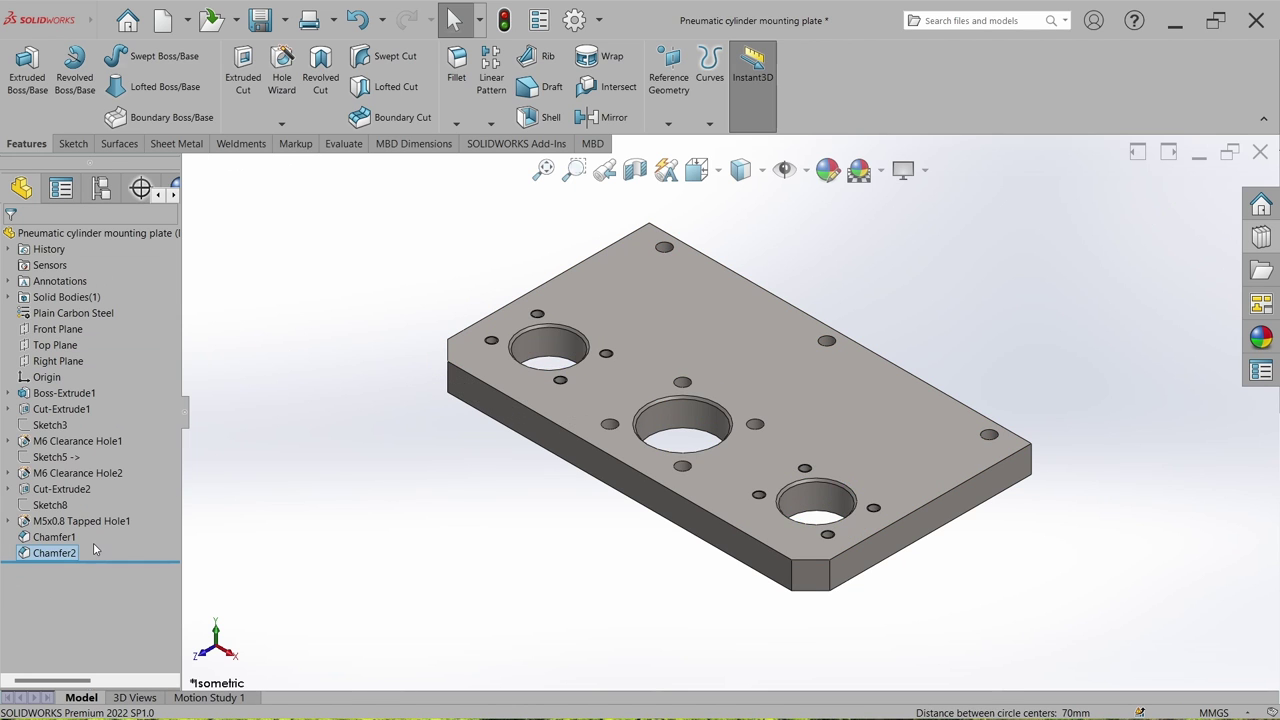
Step: Close the mounting plate part, saving its changes, and return to the Pneumatic Press assembly
{"action": "middle_click_drag", "start_coordinate": [700, 370], "coordinate": [749, 394]}
{"action": "left_click", "coordinate": [1262, 153]}
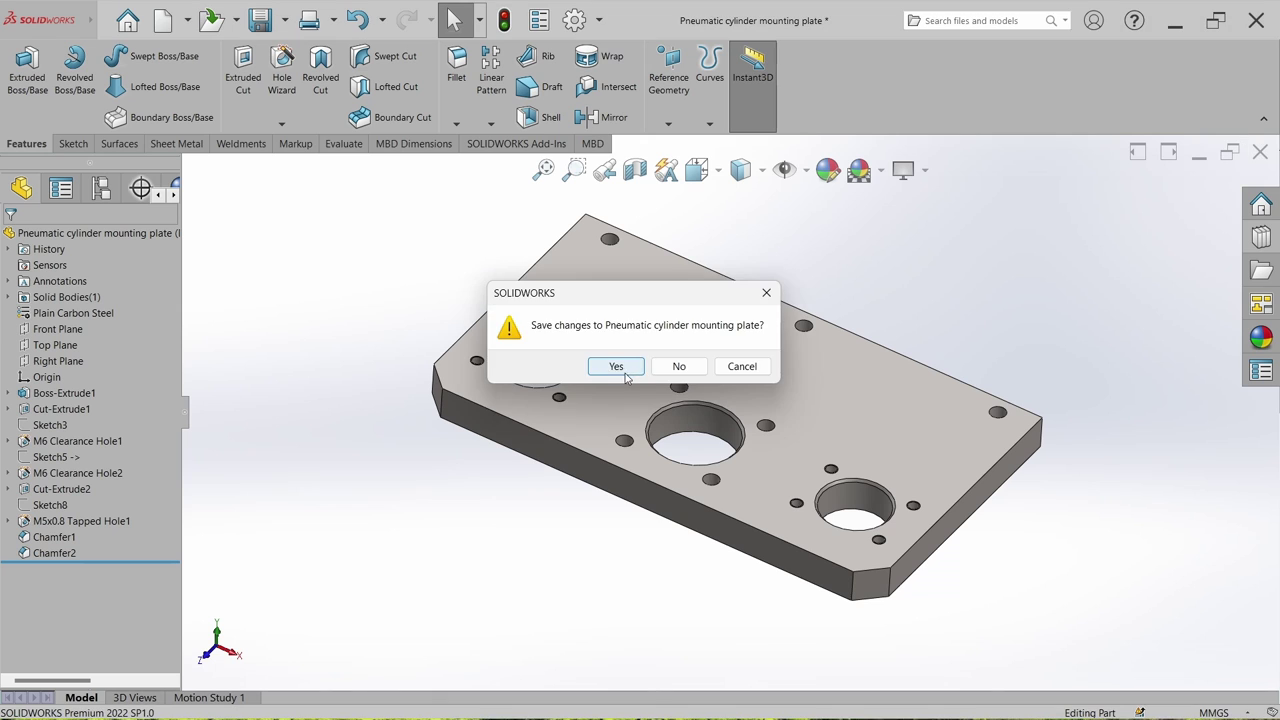
{"action": "left_click", "coordinate": [615, 366]}
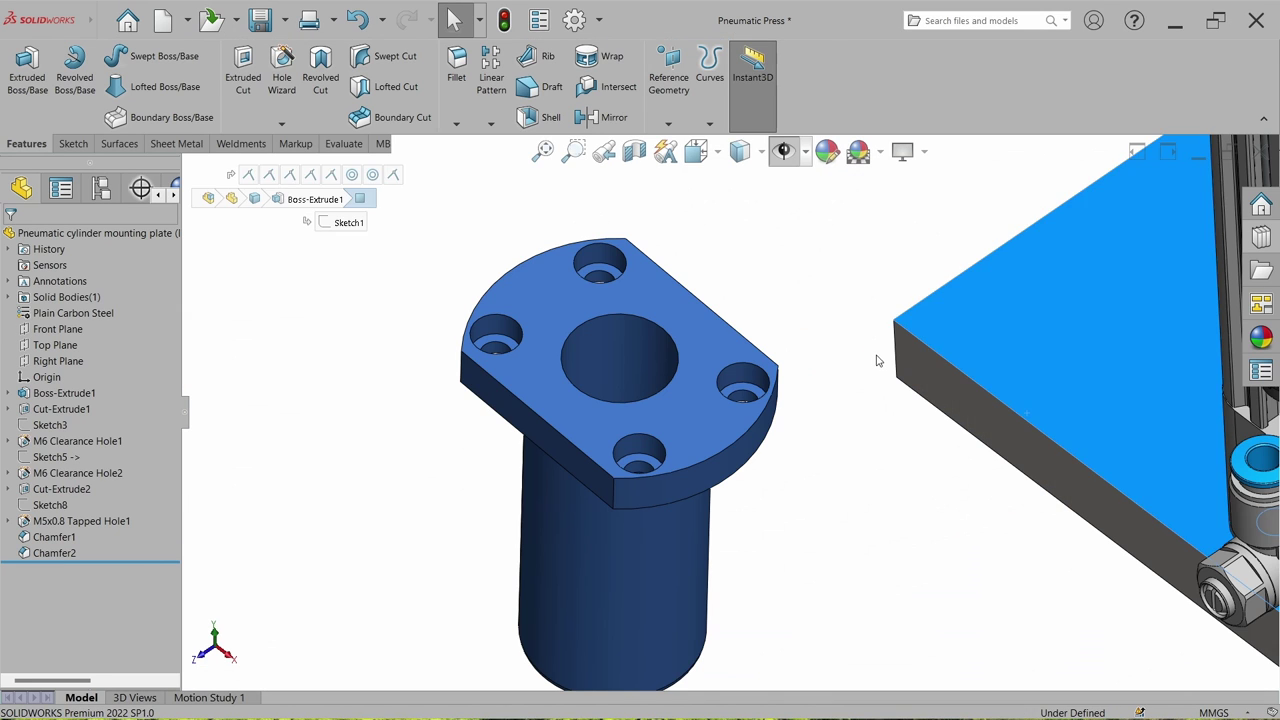
Step: Add a Concentric mate between the linear bearing's outer cylindrical face and the plate's left bearing hole
{"action": "scroll", "coordinate": [556, 476], "scroll_direction": "up", "scroll_amount": 2}
{"action": "left_click", "coordinate": [616, 535]}
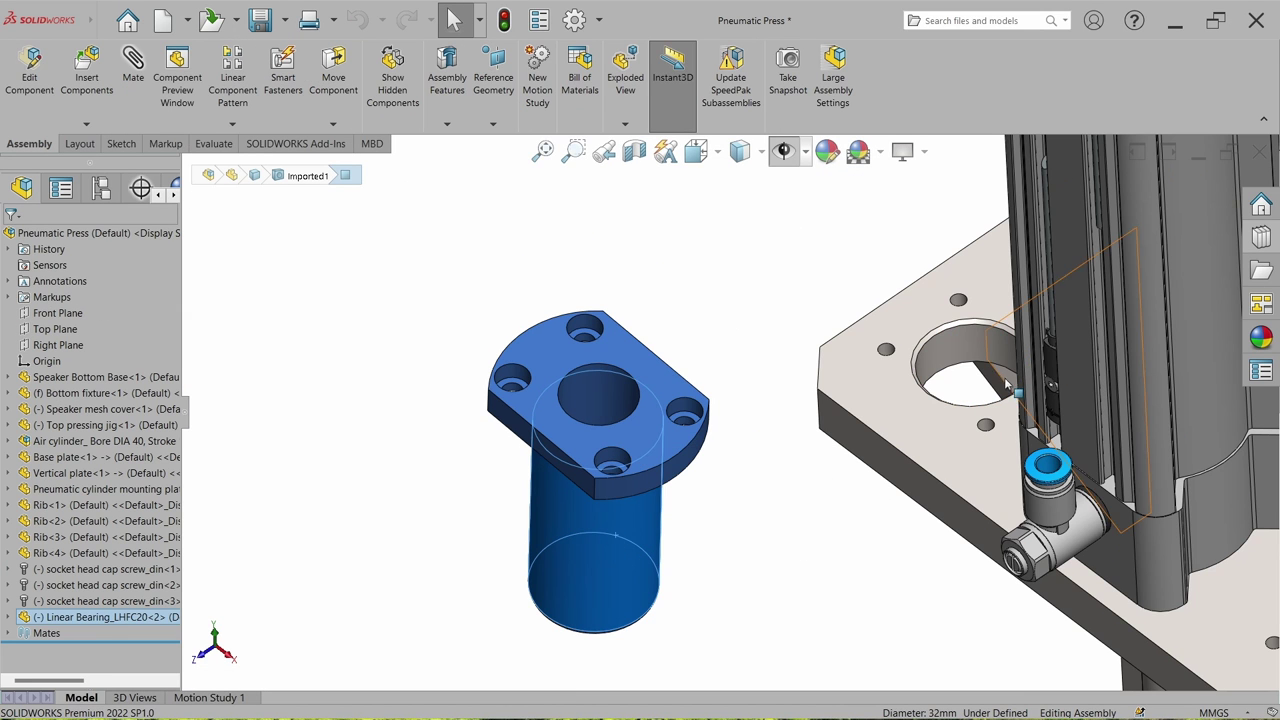
{"action": "left_click", "coordinate": [748, 287]}
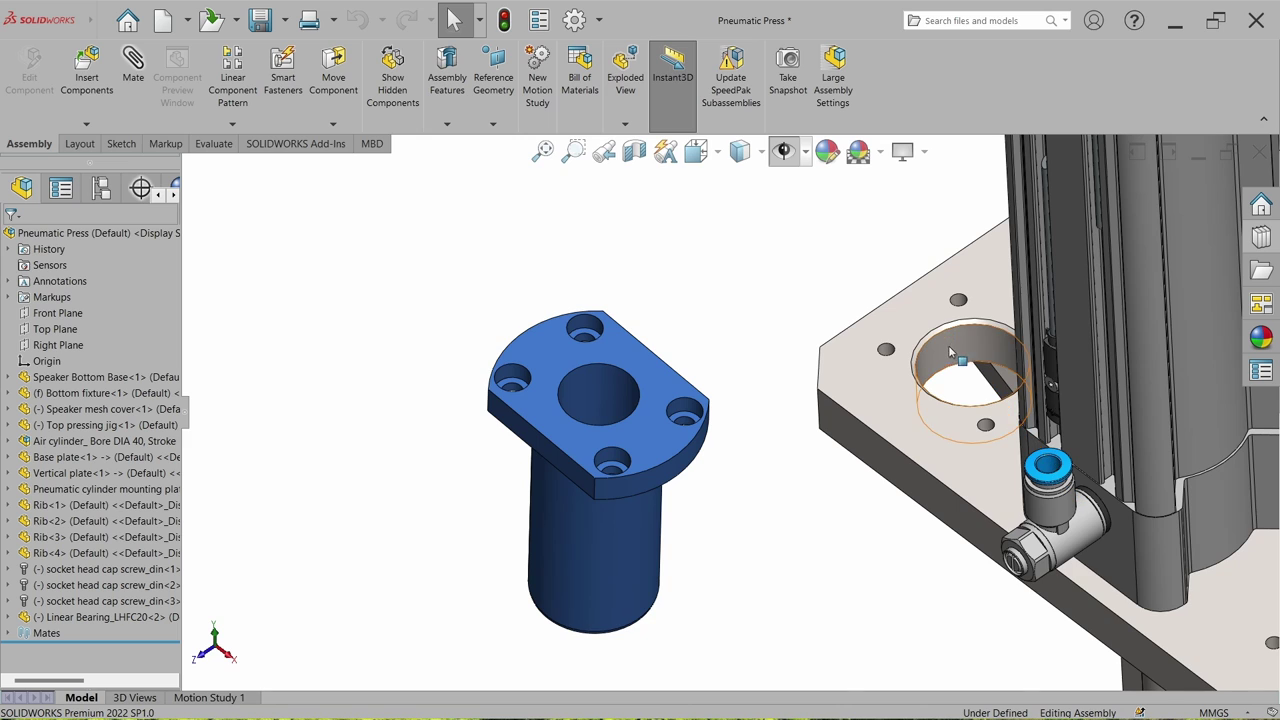
{"action": "left_click", "coordinate": [121, 77]}
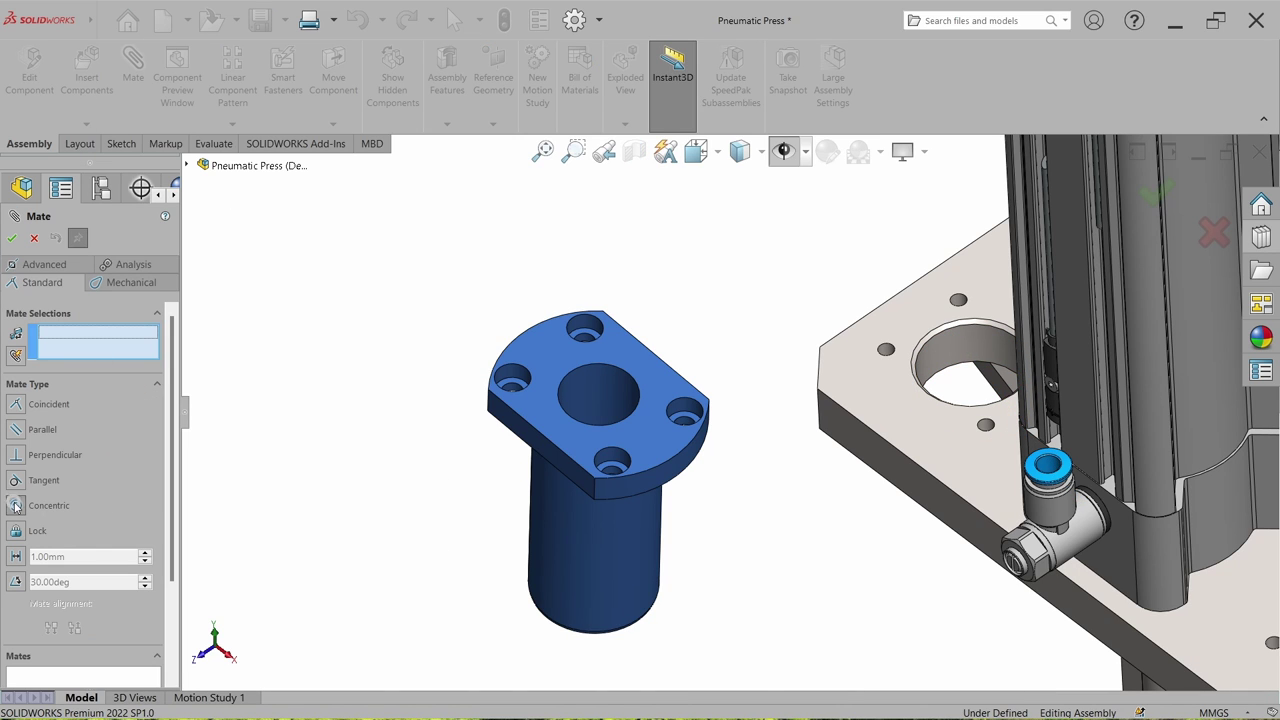
{"action": "left_click", "coordinate": [552, 520]}
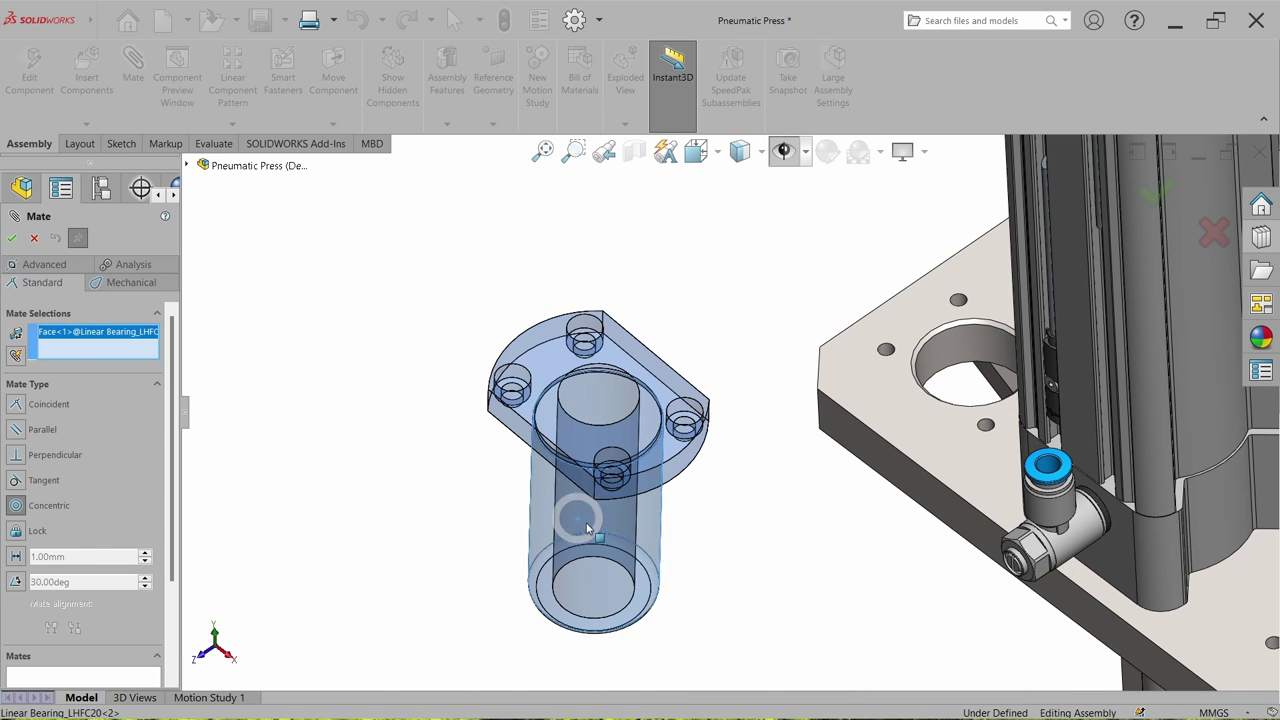
{"action": "left_click", "coordinate": [960, 348]}
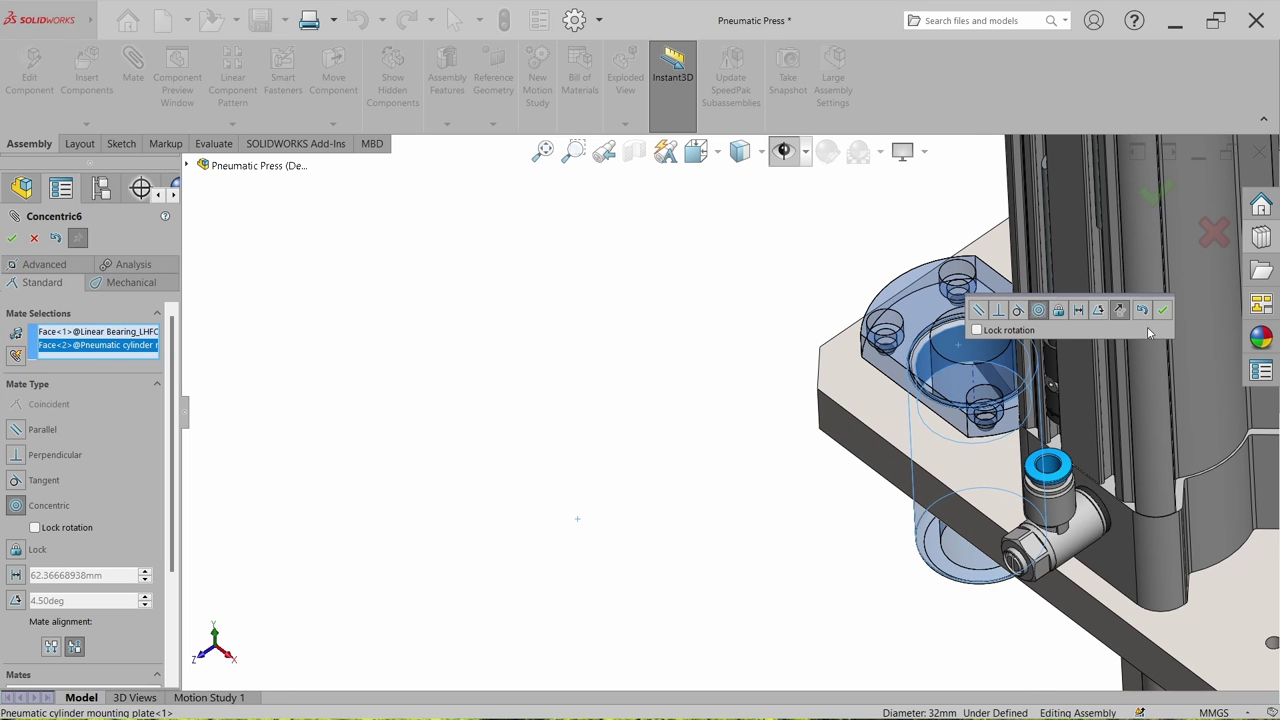
{"action": "left_click", "coordinate": [1163, 313]}
Step: Add a Concentric mate between one of the bearing flange's screw holes and the matching tapped hole in the plate
{"action": "scroll", "coordinate": [874, 369], "scroll_direction": "down", "scroll_amount": 5}
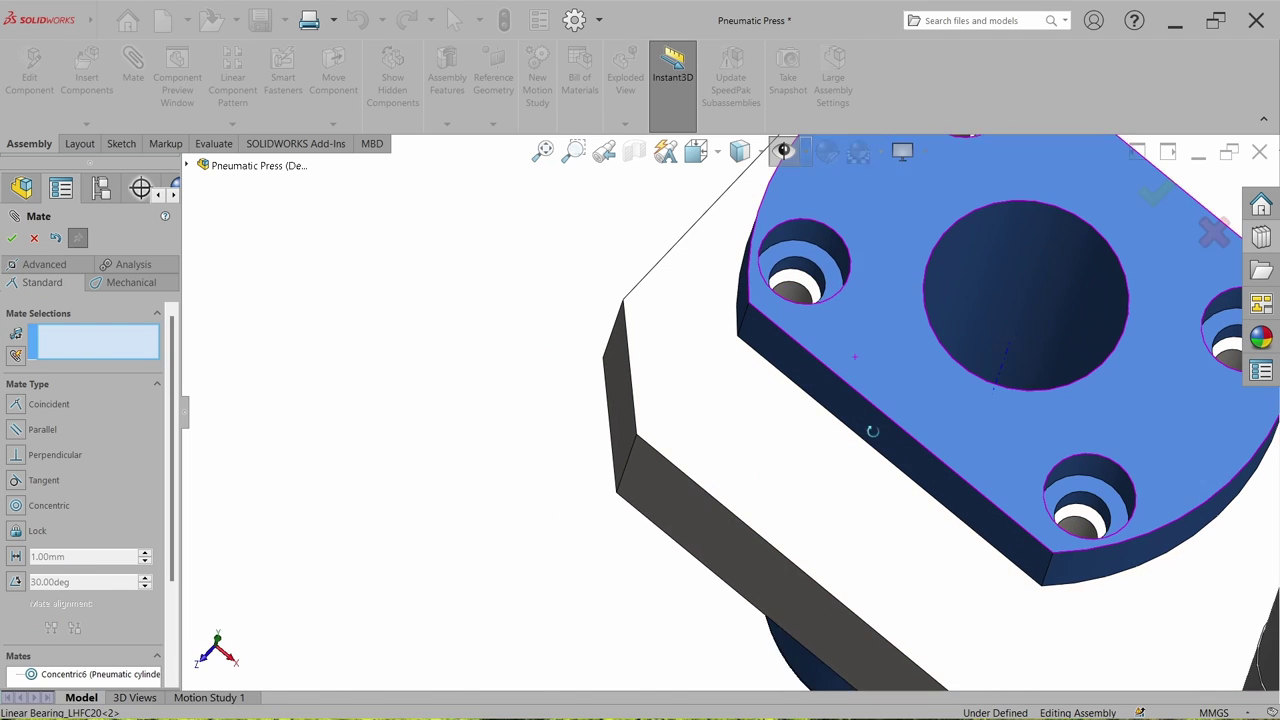
{"action": "left_click", "coordinate": [796, 278]}
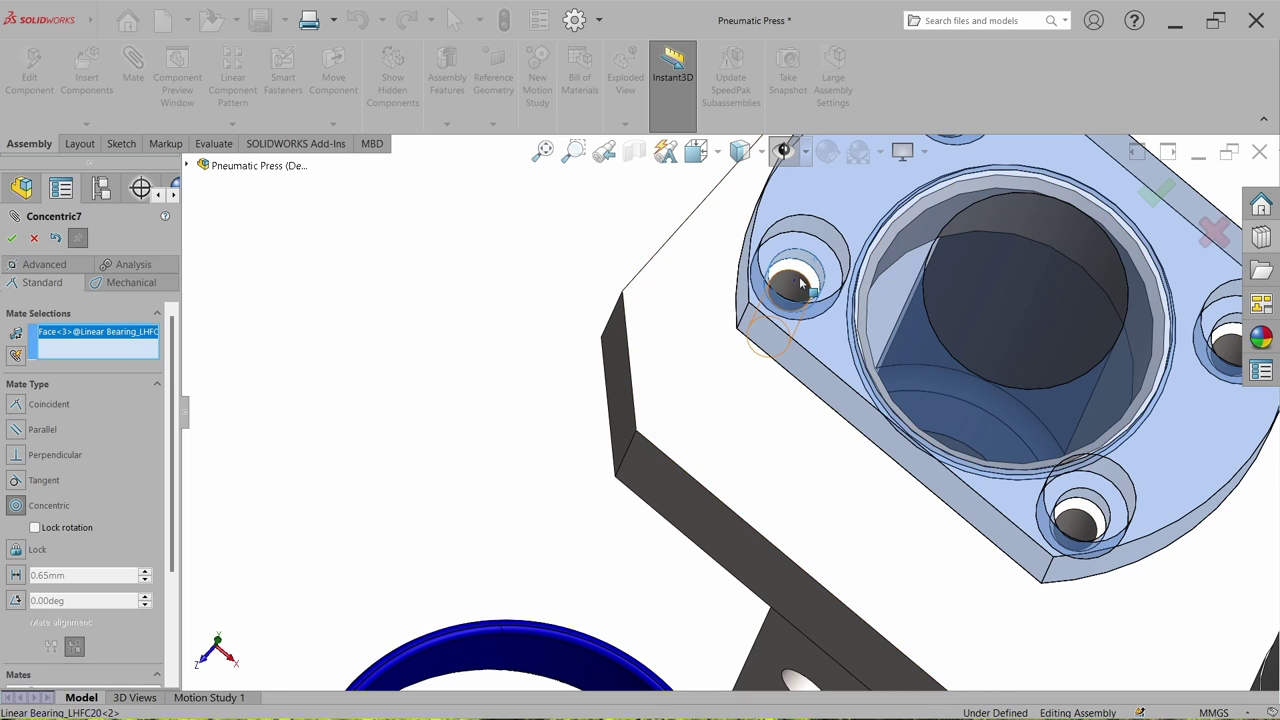
{"action": "left_click", "coordinate": [800, 290]}
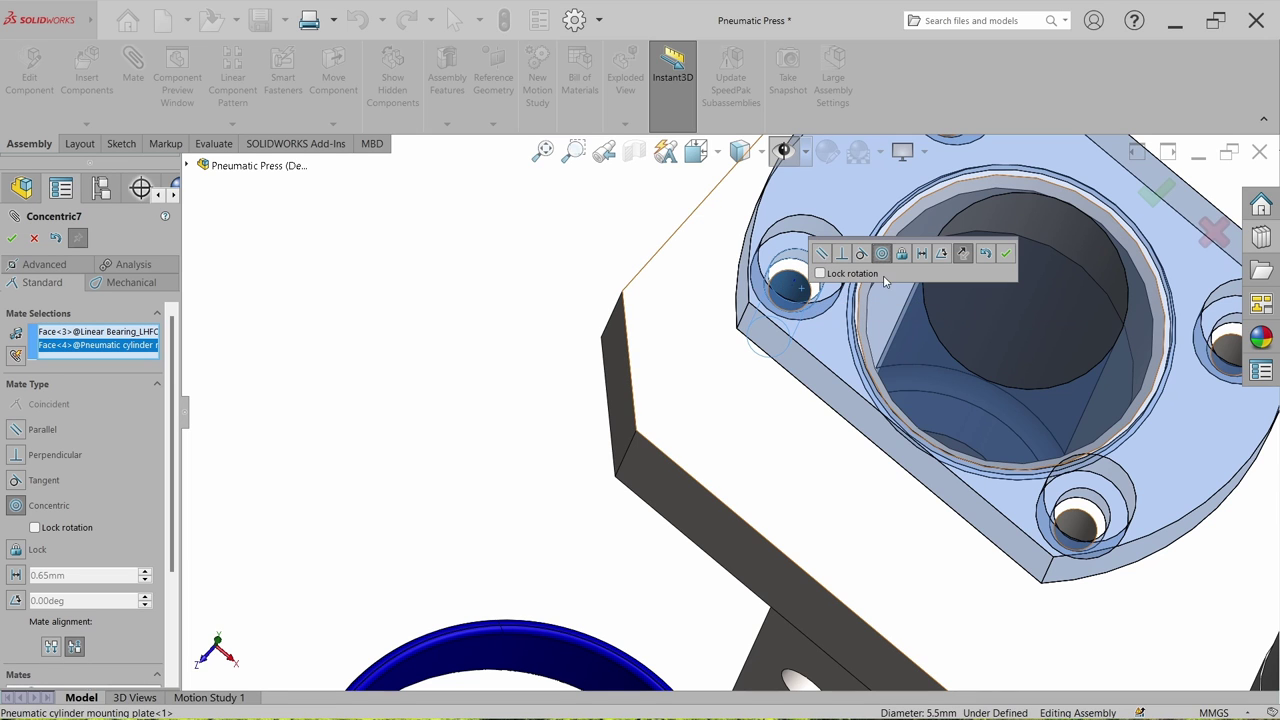
{"action": "left_click", "coordinate": [1006, 253]}
Step: Add a Coincident mate between the plate's top face and the underside of the bearing flange, and close the Mate command
{"action": "left_click", "coordinate": [745, 455]}
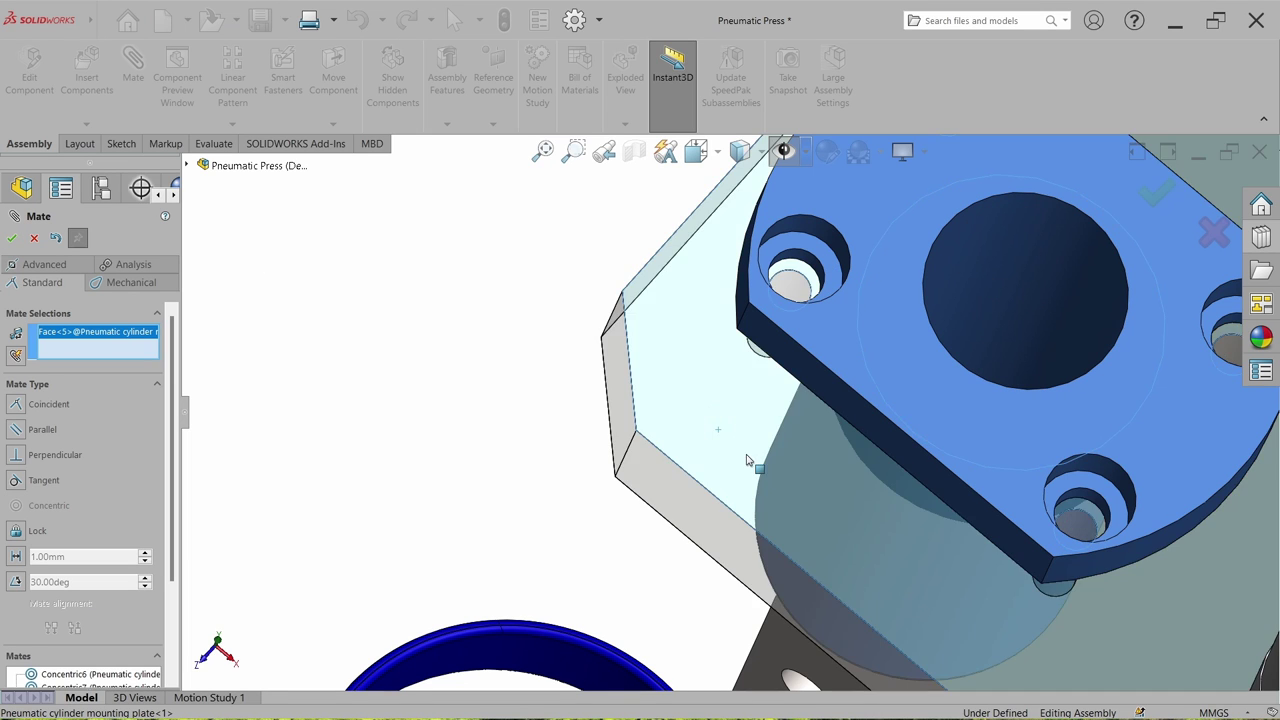
{"action": "middle_click_drag", "start_coordinate": [749, 460], "coordinate": [766, 387]}
{"action": "left_click", "coordinate": [807, 468]}
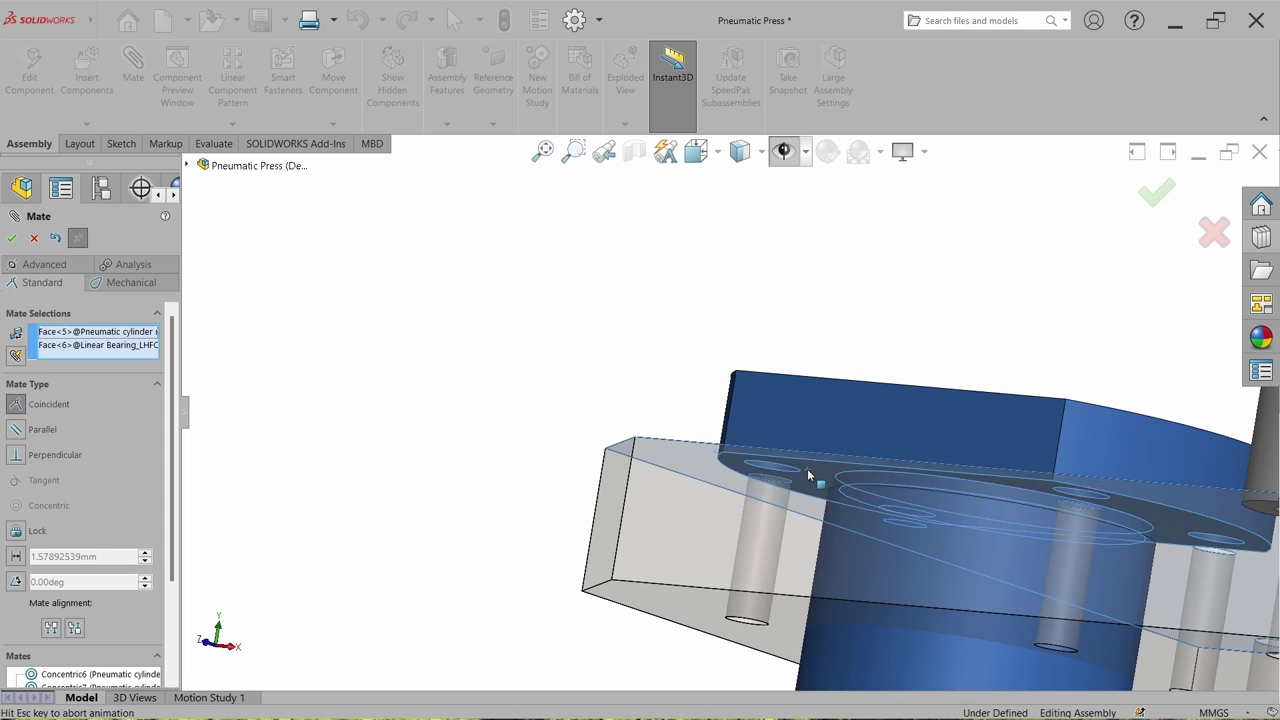
{"action": "left_click", "coordinate": [983, 494]}
{"action": "key", "text": "Escape"}
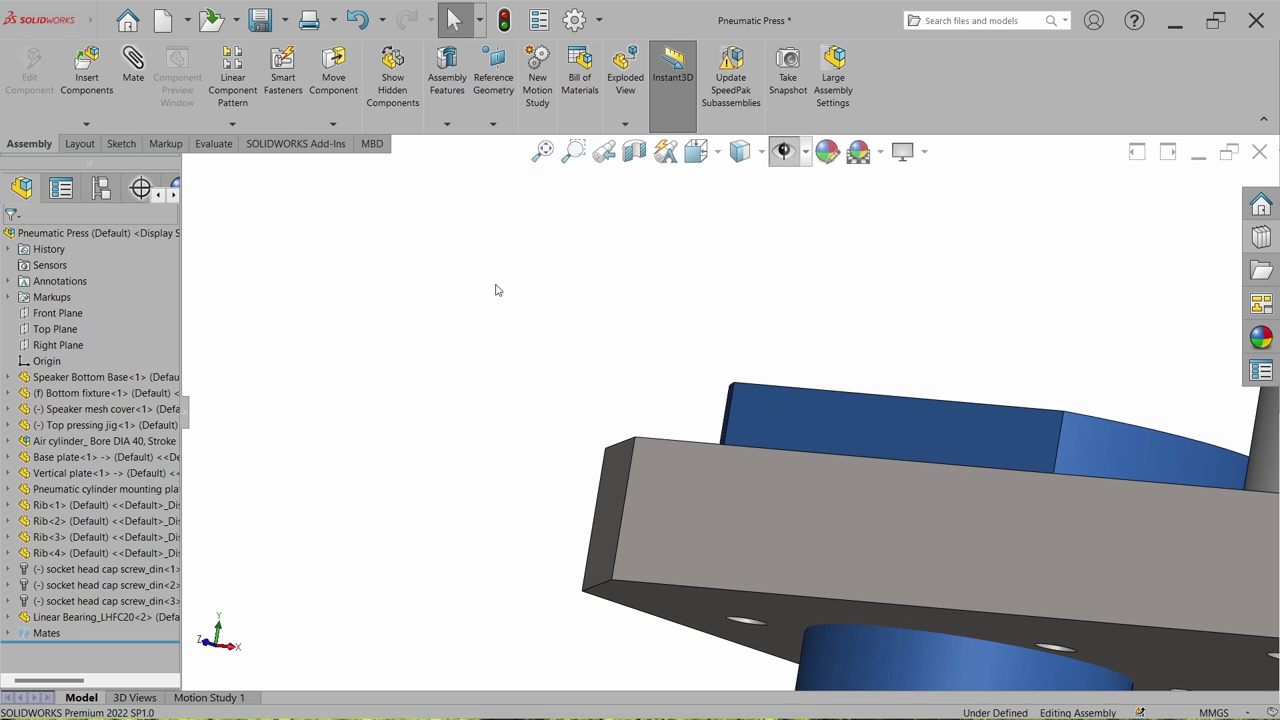
Step: Copy the mounted LHFC20 linear bearing into the free space beside the right side of the plate
{"action": "key", "text": "ctrl+7"}
{"action": "scroll", "coordinate": [750, 416], "scroll_direction": "down", "scroll_amount": 5}
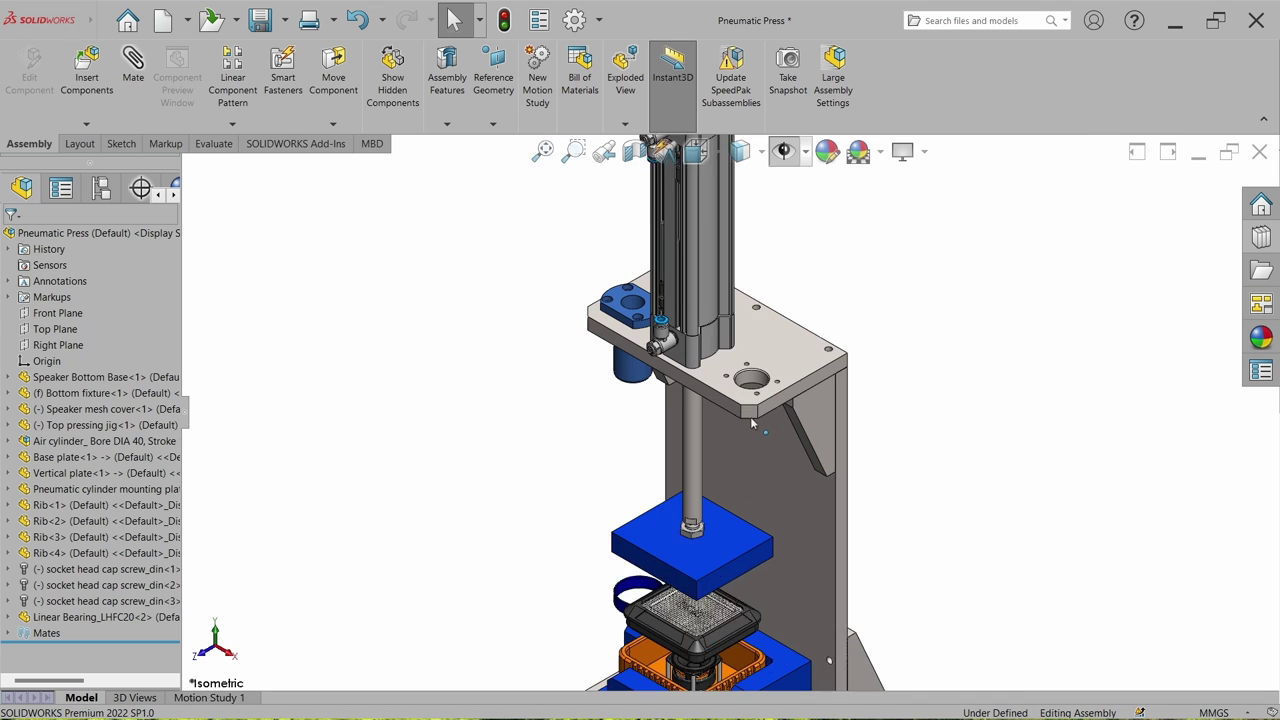
{"action": "left_click_drag", "start_coordinate": [605, 345], "coordinate": [957, 390]}
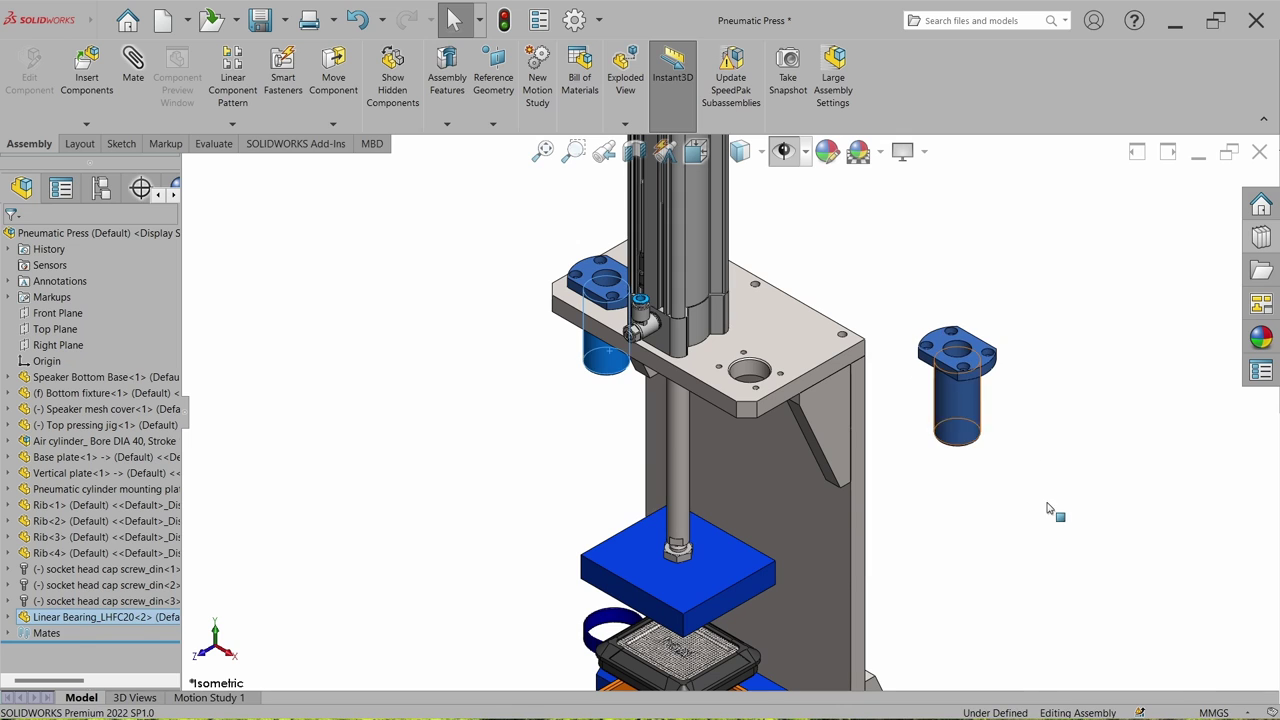
Step: Add a Concentric mate between the copied bearing's outer cylindrical face and the plate's right bearing hole
{"action": "scroll", "coordinate": [942, 412], "scroll_direction": "down", "scroll_amount": 5}
{"action": "left_click", "coordinate": [942, 412]}
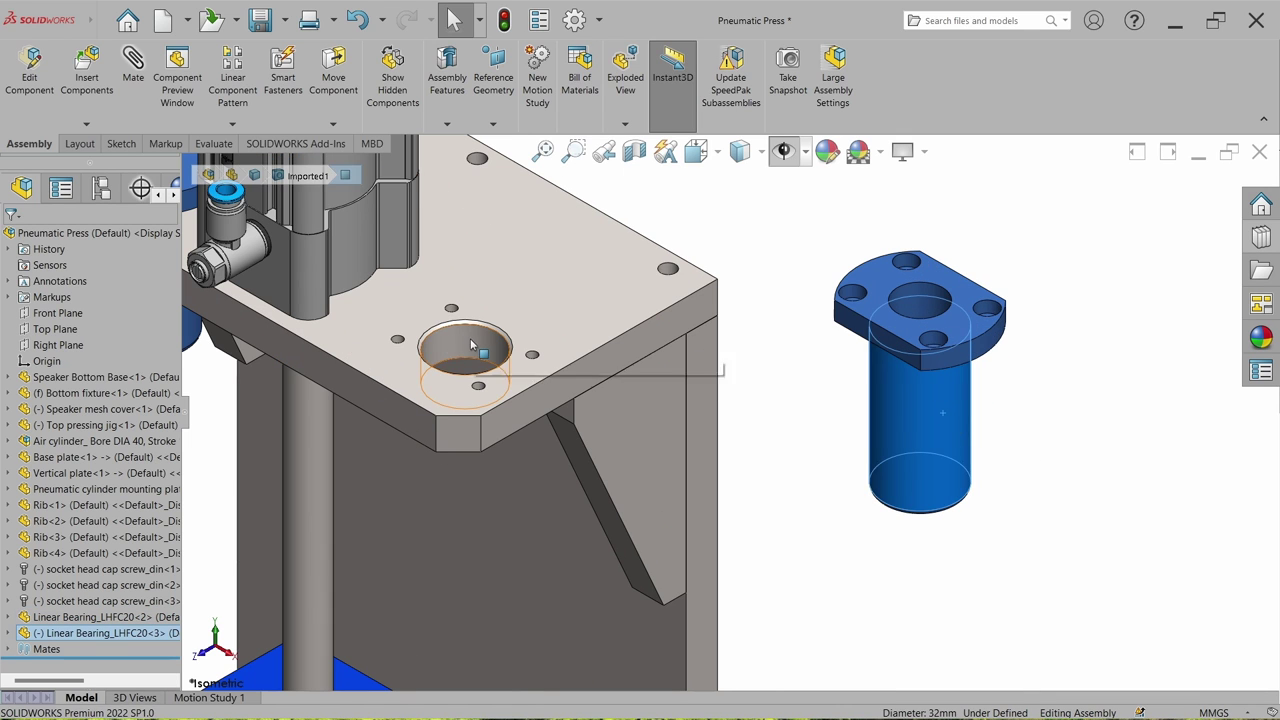
{"action": "left_click", "coordinate": [472, 345], "text": "ctrl"}
{"action": "left_click", "coordinate": [570, 329]}
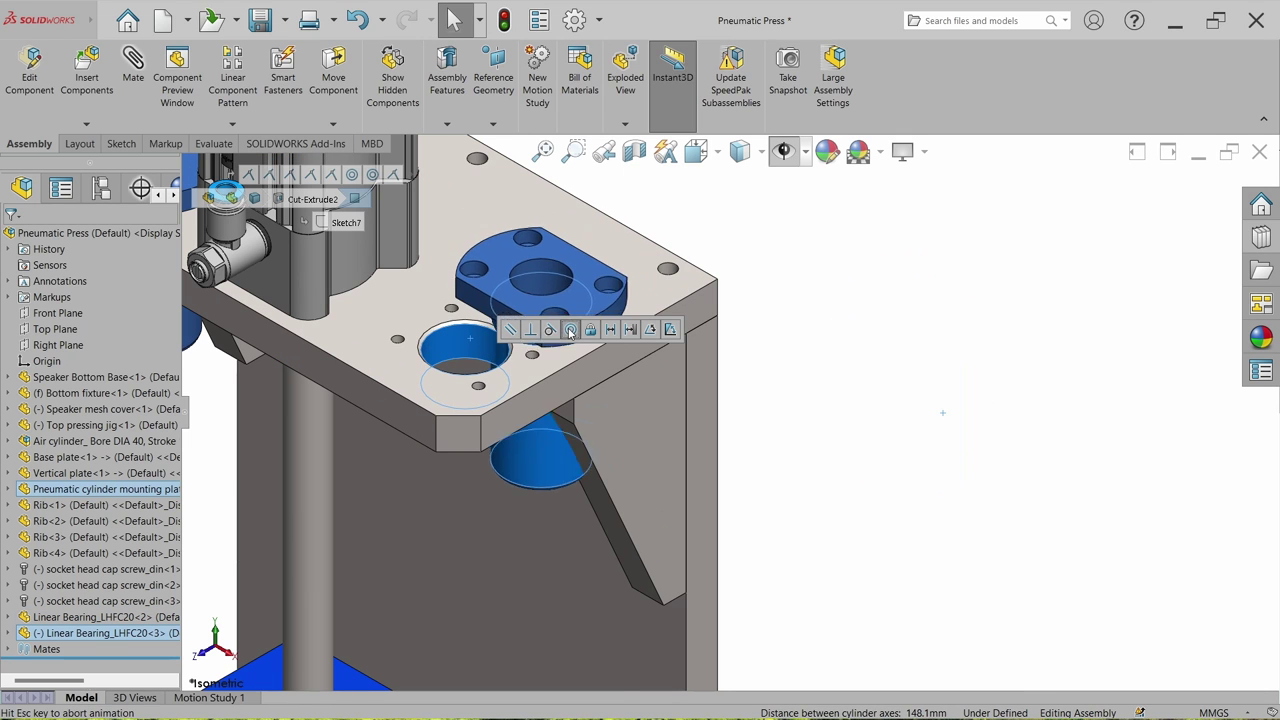
{"action": "scroll", "coordinate": [491, 377], "scroll_direction": "down", "scroll_amount": 3}
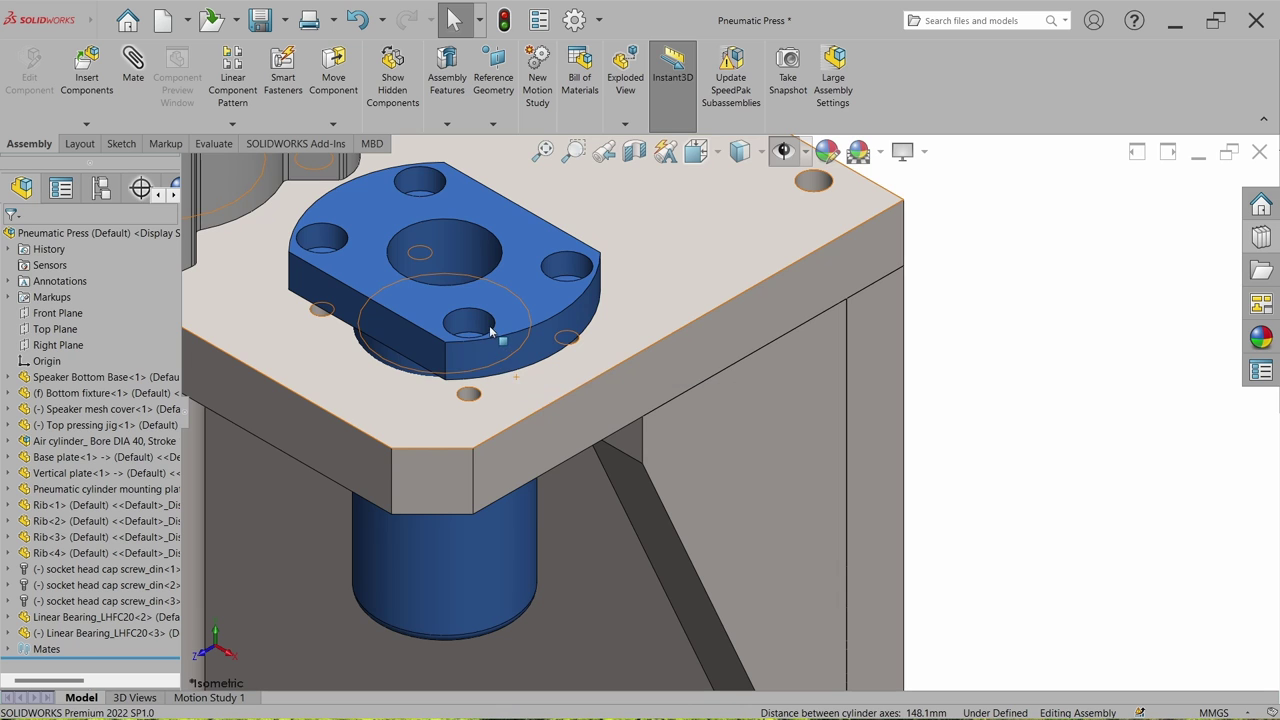
Step: Add a Concentric mate between a screw hole in the copied bearing's flange and the matching M5 tapped hole in the plate
{"action": "left_click", "coordinate": [480, 323]}
{"action": "scroll", "coordinate": [440, 402], "scroll_direction": "down", "scroll_amount": 3}
{"action": "left_click", "coordinate": [492, 393], "text": "ctrl"}
{"action": "left_click", "coordinate": [493, 392], "text": "ctrl"}
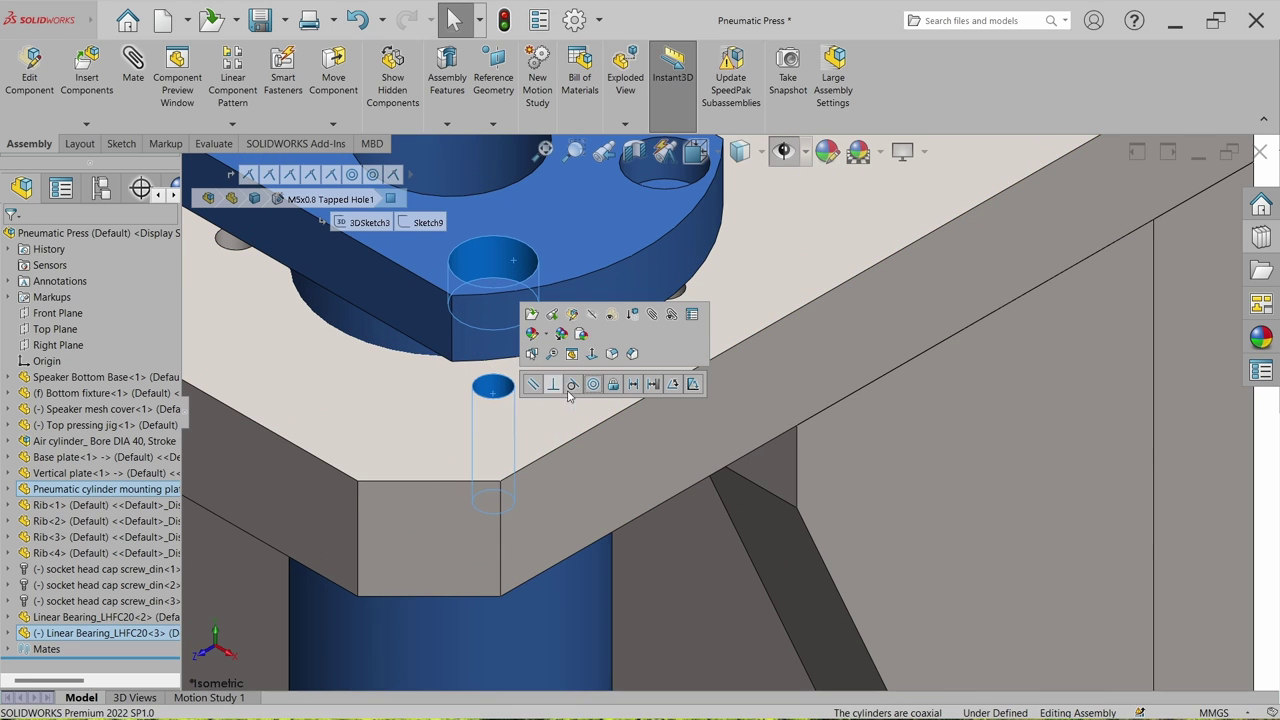
{"action": "left_click", "coordinate": [593, 385]}
Step: Add a Coincident mate between the plate's top face and the underside of the copied bearing's flange
{"action": "scroll", "coordinate": [371, 443], "scroll_direction": "up", "scroll_amount": 5}
{"action": "scroll", "coordinate": [699, 335], "scroll_direction": "down", "scroll_amount": 6}
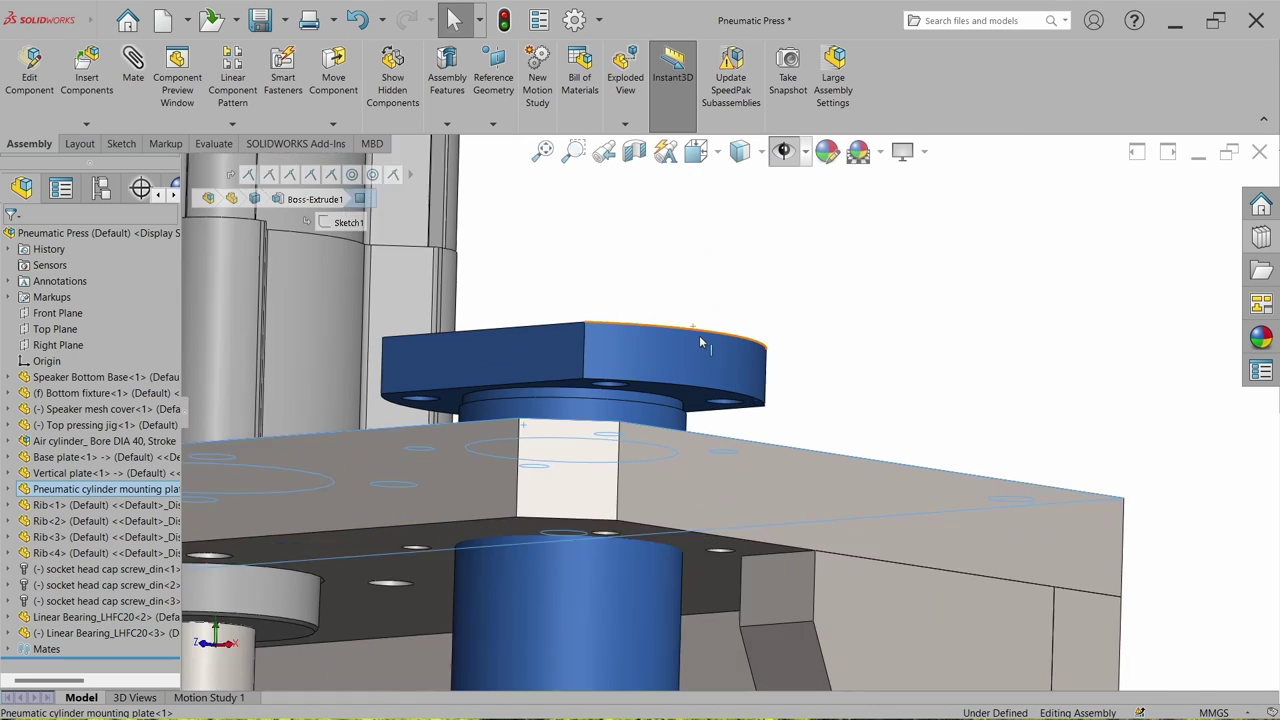
{"action": "left_click", "coordinate": [700, 414]}
{"action": "key", "text": "ctrl+7"}
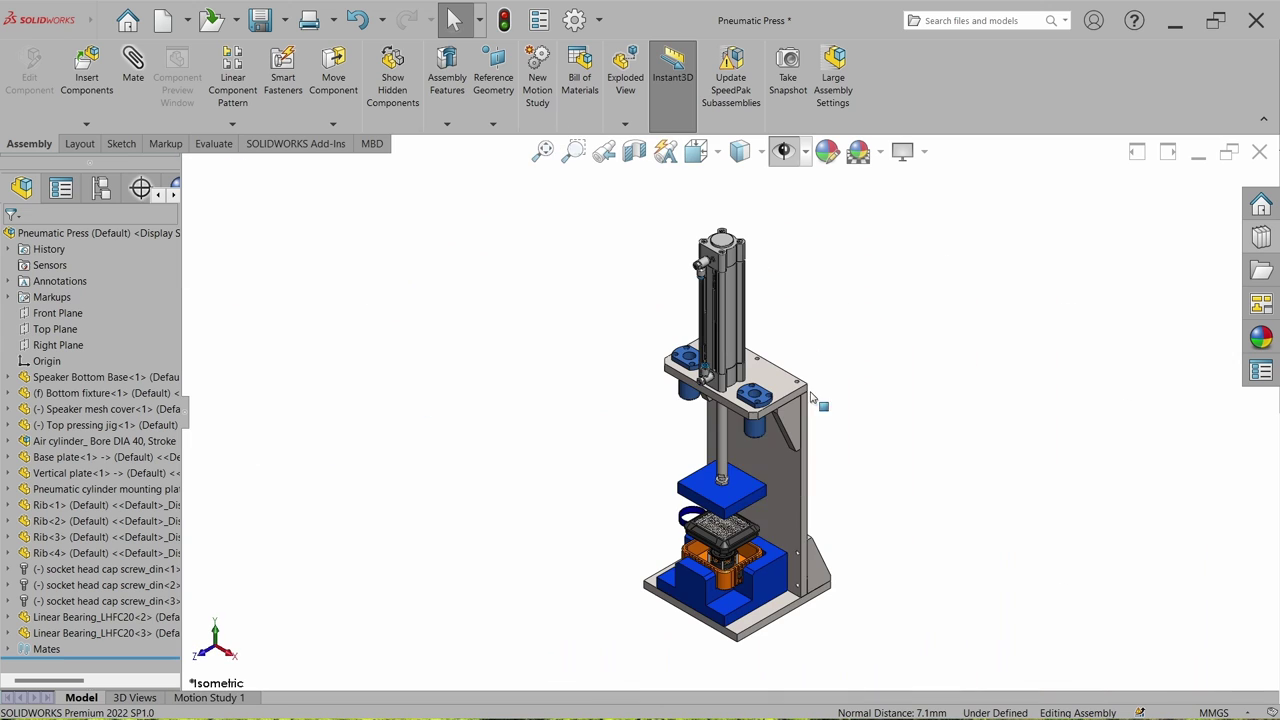
{"action": "left_click", "coordinate": [765, 463]}
{"action": "left_click", "coordinate": [885, 423]}
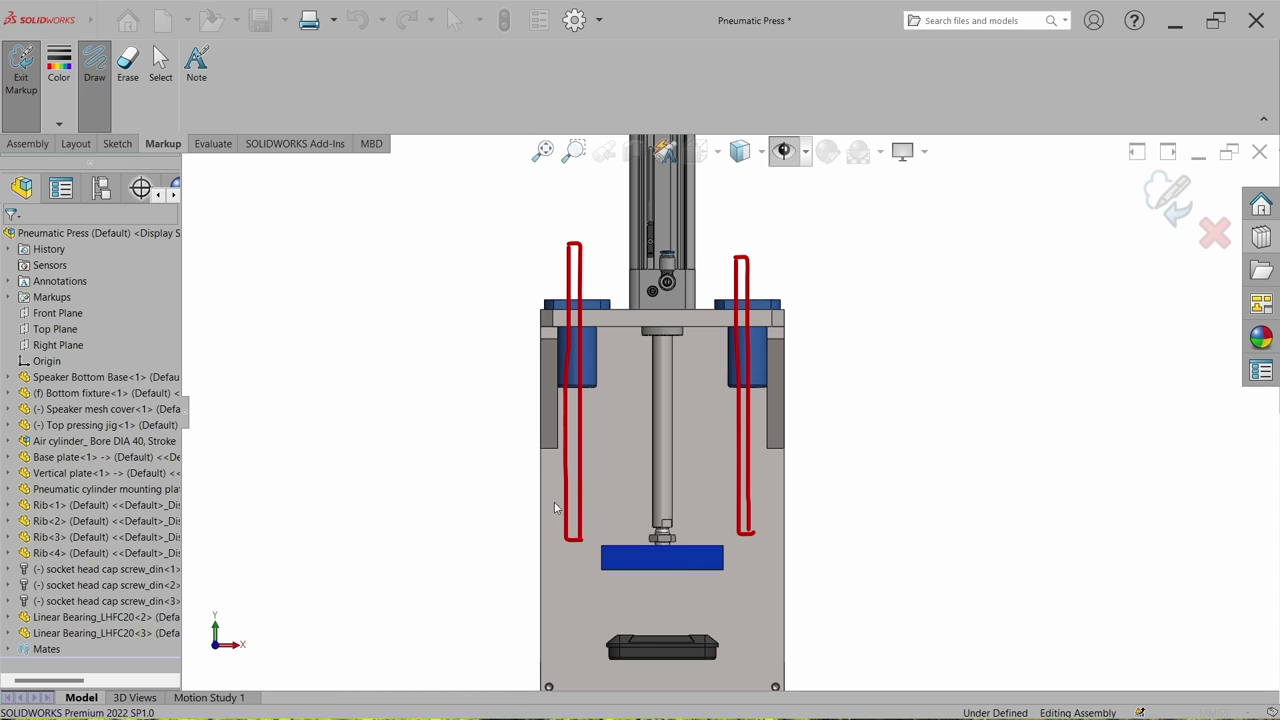
Step: Draw a green markup outline of a horizontal plate above the top pressing jig, joining the lower ends of both red rod outlines
{"action": "left_click", "coordinate": [59, 65]}
{"action": "left_click", "coordinate": [185, 158]}
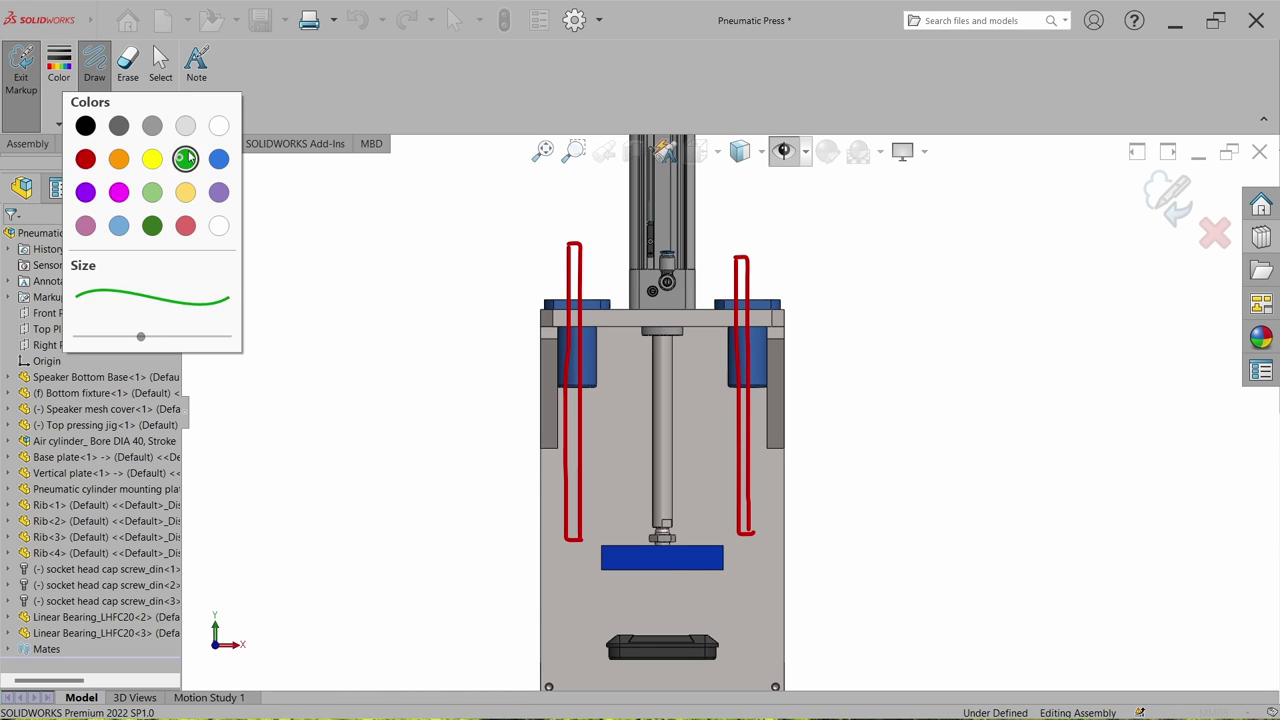
{"action": "left_click", "coordinate": [362, 100]}
{"action": "left_click_drag", "start_coordinate": [556, 536], "coordinate": [761, 537]}
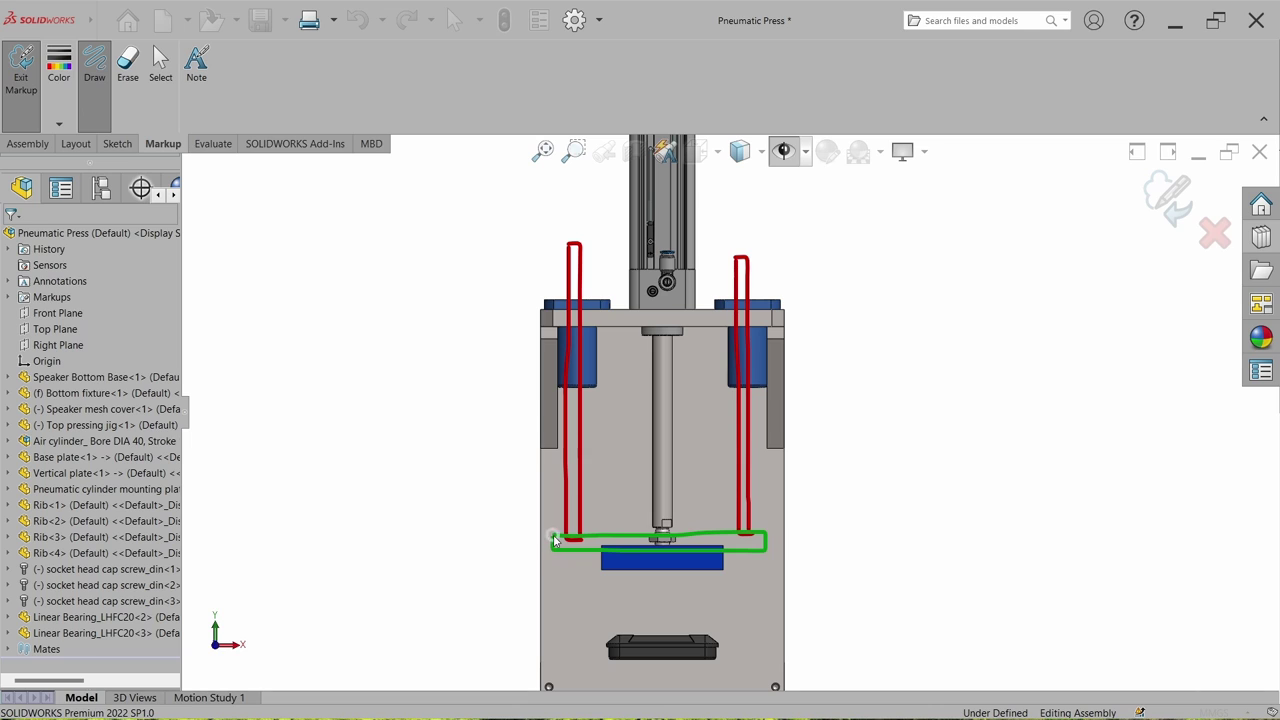
{"action": "left_click_drag", "start_coordinate": [569, 502], "coordinate": [571, 514]}
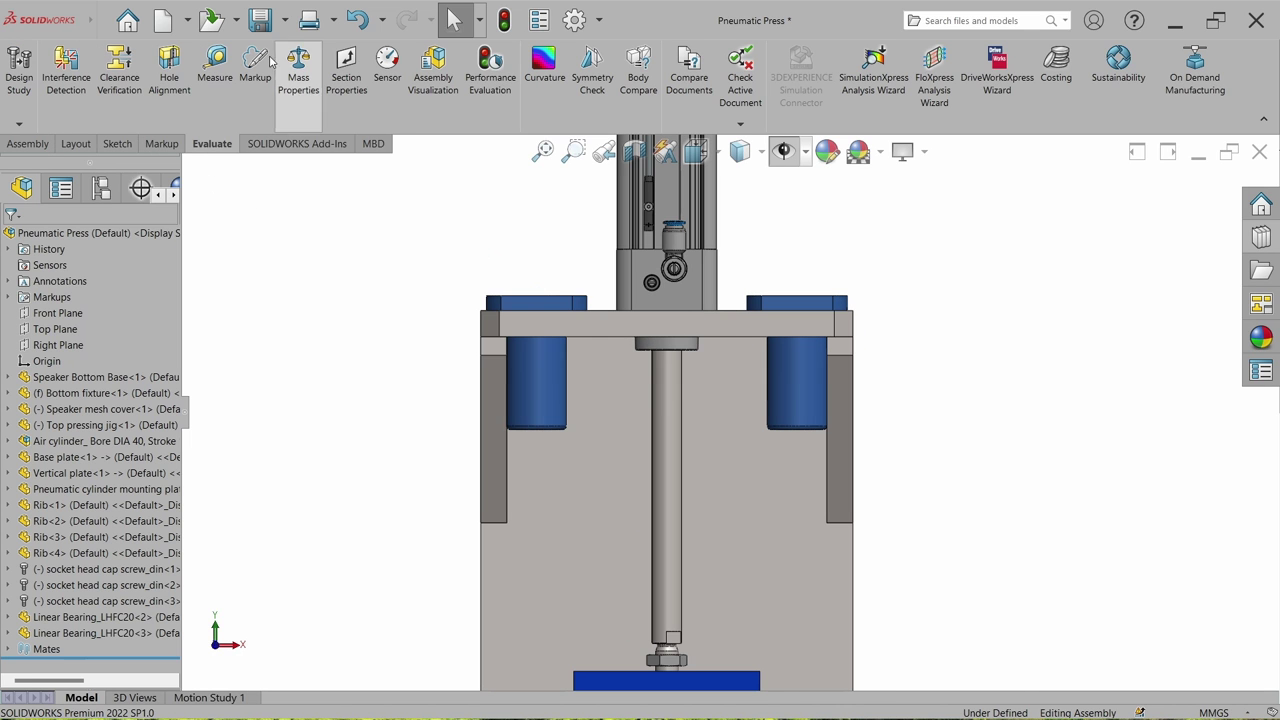
Step: Create a new part and start a sketch on the Top Plane
{"action": "left_click", "coordinate": [164, 21]}
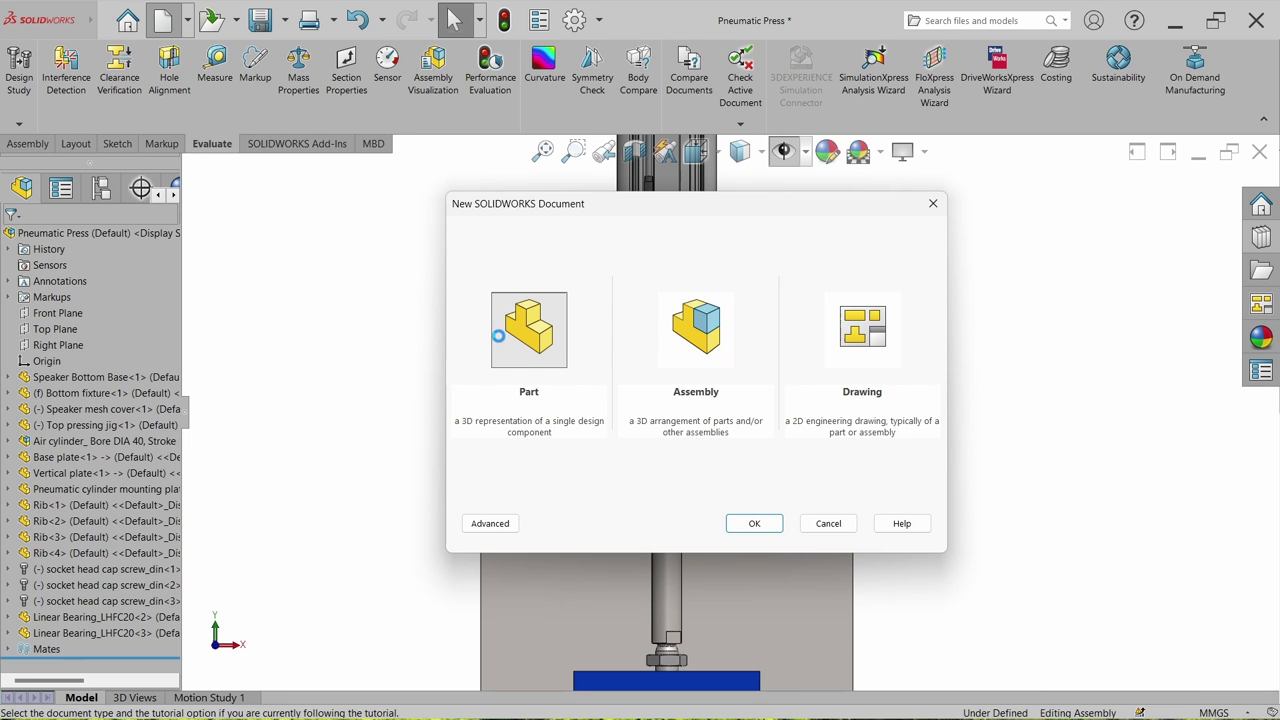
{"action": "double_click", "coordinate": [498, 335]}
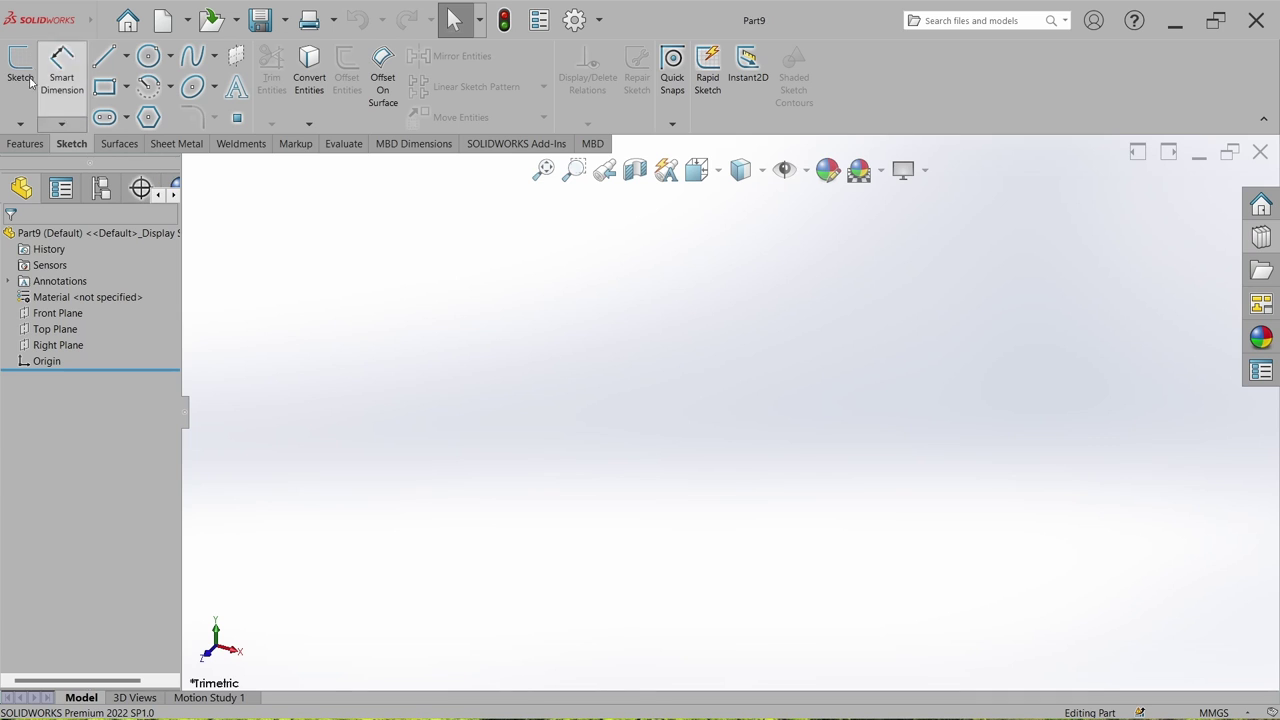
{"action": "left_click", "coordinate": [28, 78]}
{"action": "left_click", "coordinate": [486, 403]}
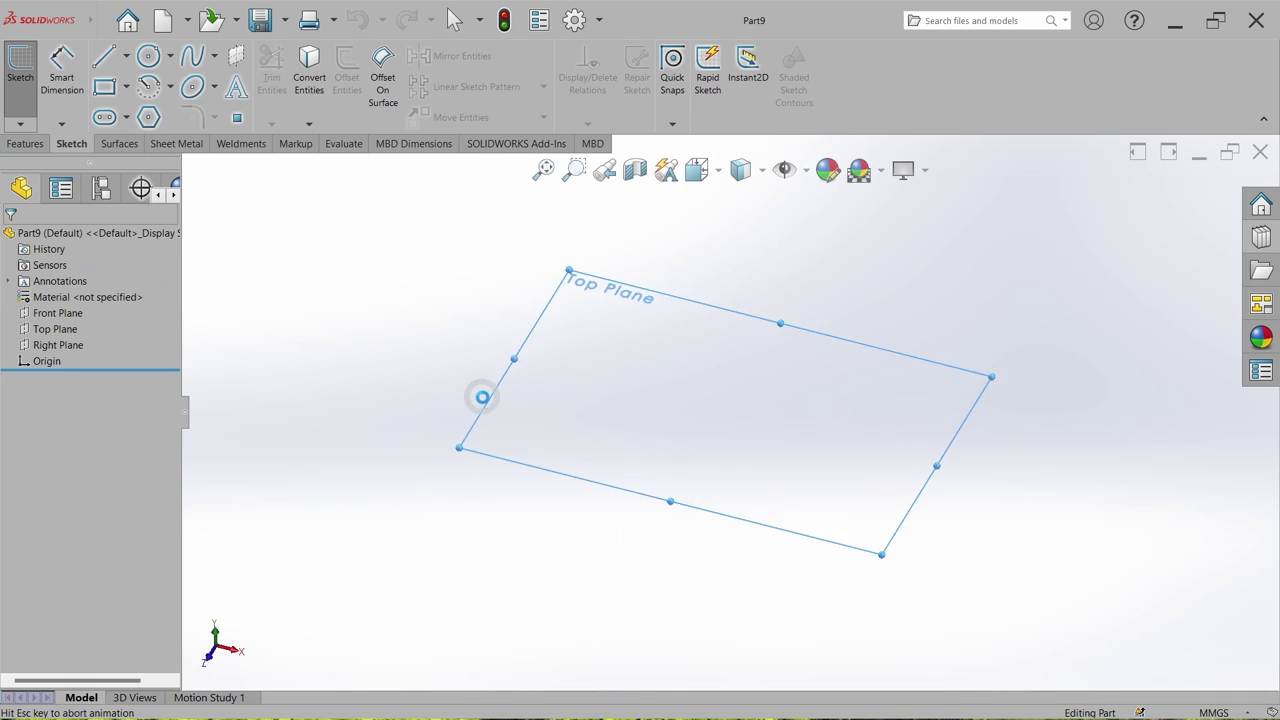
Step: Sketch a center rectangle about 169 mm by 124 mm, centred on the origin
{"action": "left_click", "coordinate": [105, 90]}
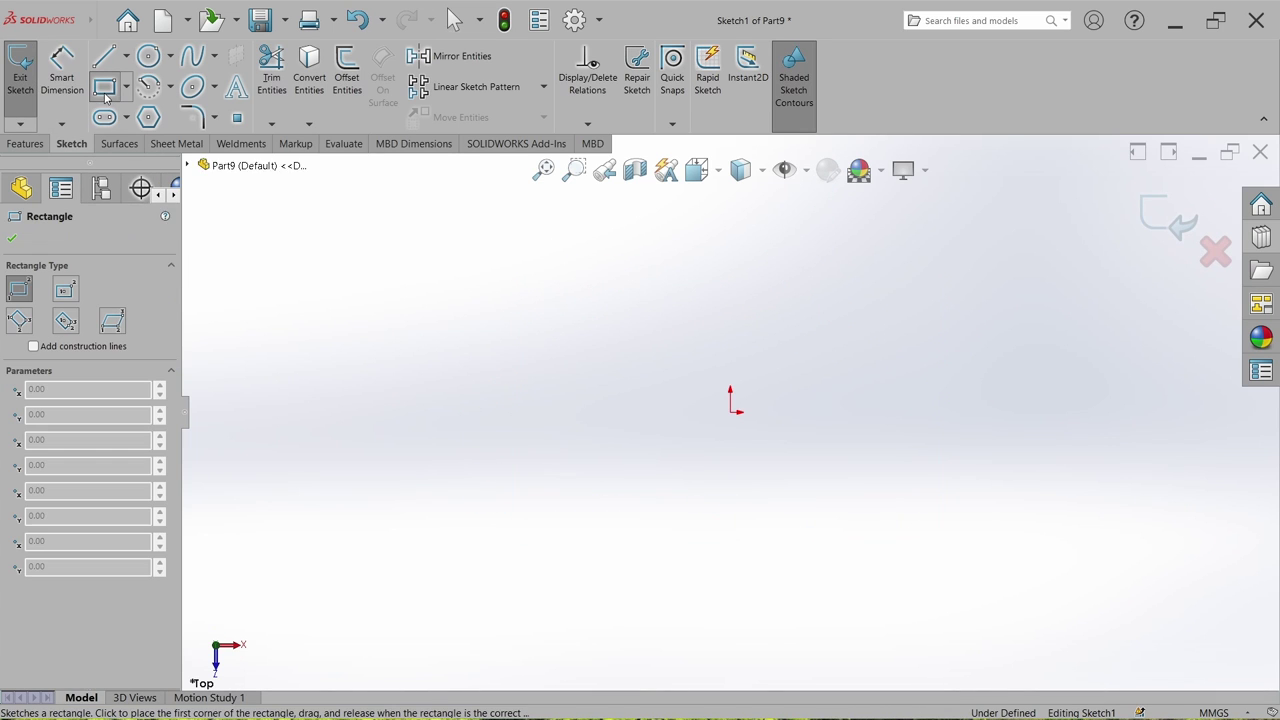
{"action": "left_click", "coordinate": [66, 292]}
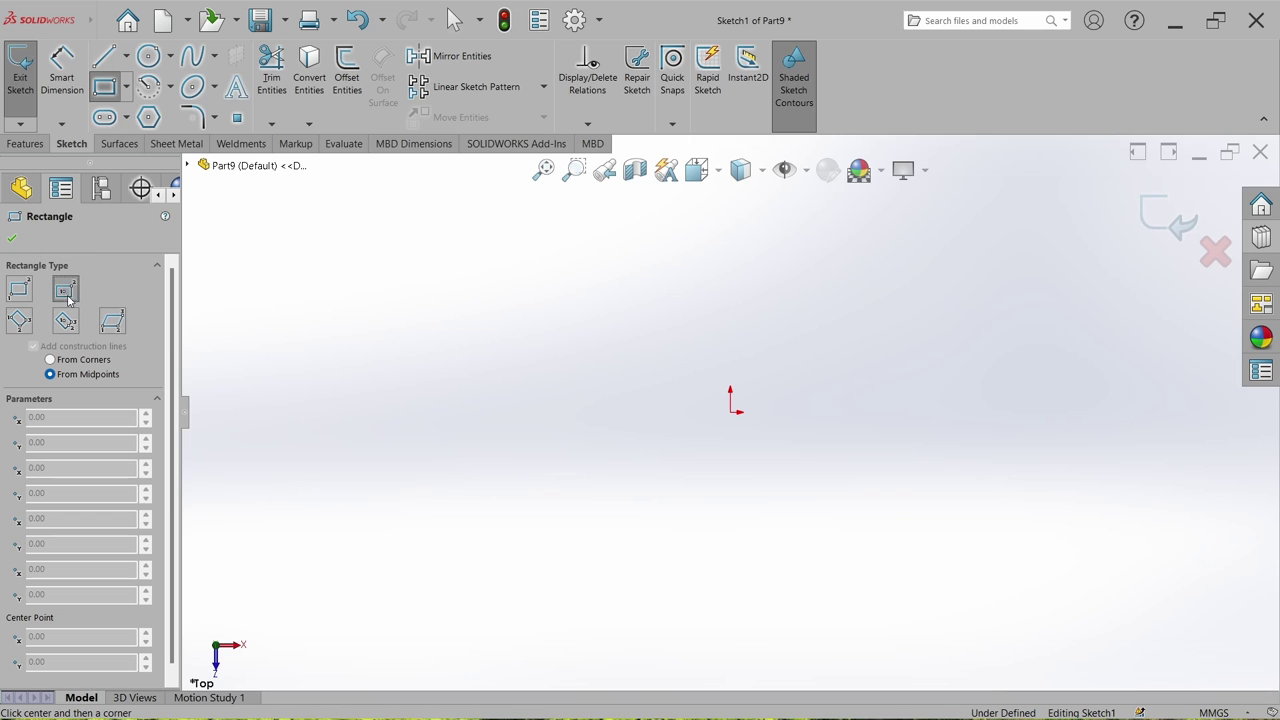
{"action": "left_click", "coordinate": [730, 411]}
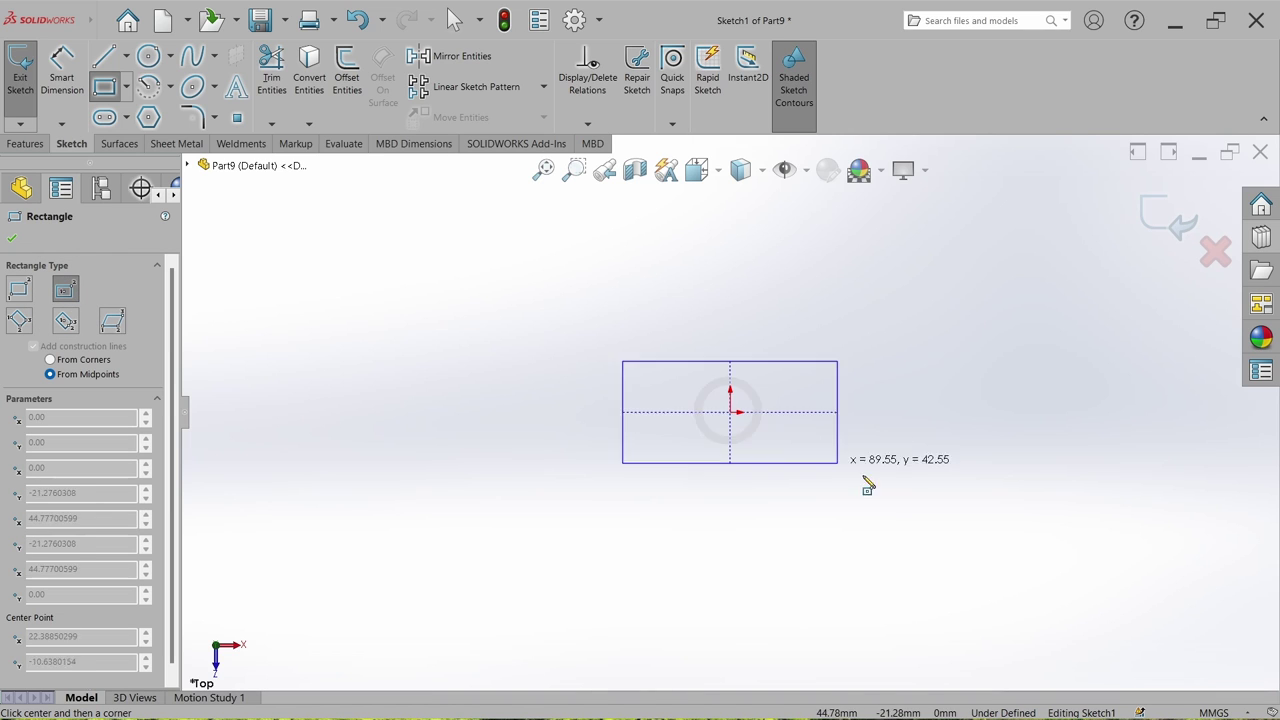
{"action": "left_click", "coordinate": [931, 537]}
{"action": "right_click", "coordinate": [1045, 486]}
{"action": "left_click", "coordinate": [1052, 487]}
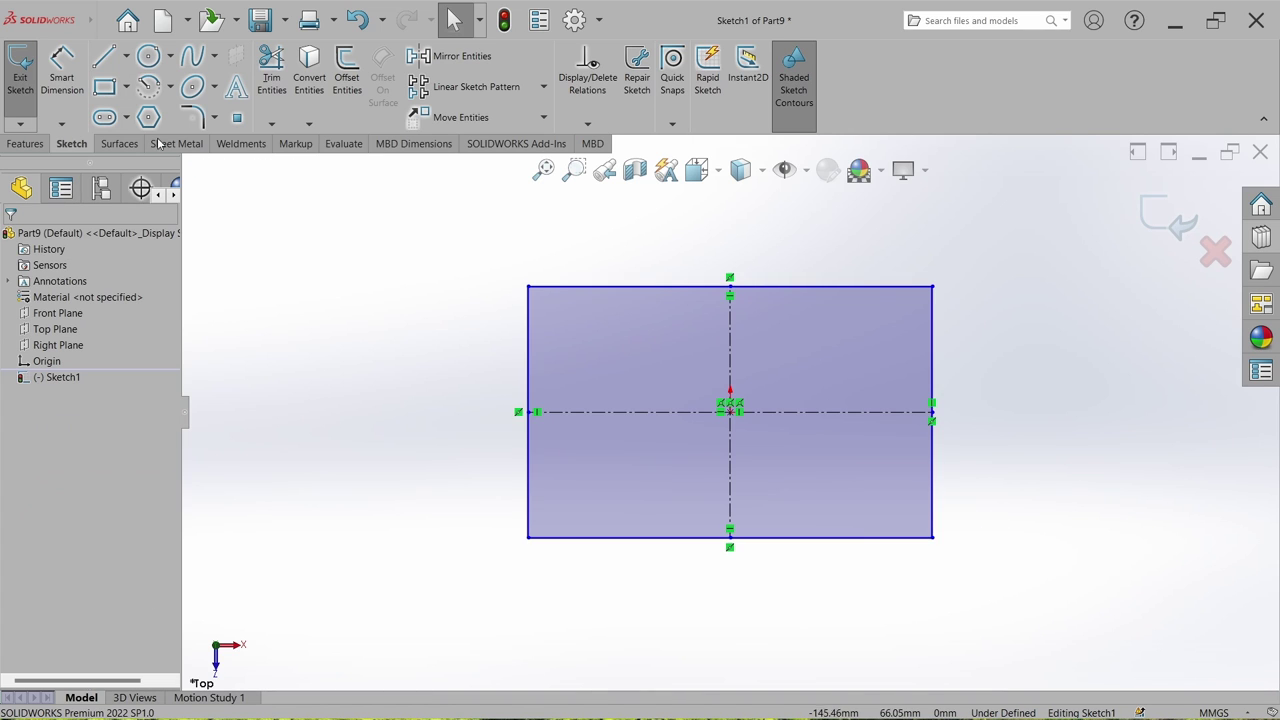
Step: Dimension the rectangle to 200 mm along its horizontal side and 90 mm along its vertical side
{"action": "left_click", "coordinate": [61, 72]}
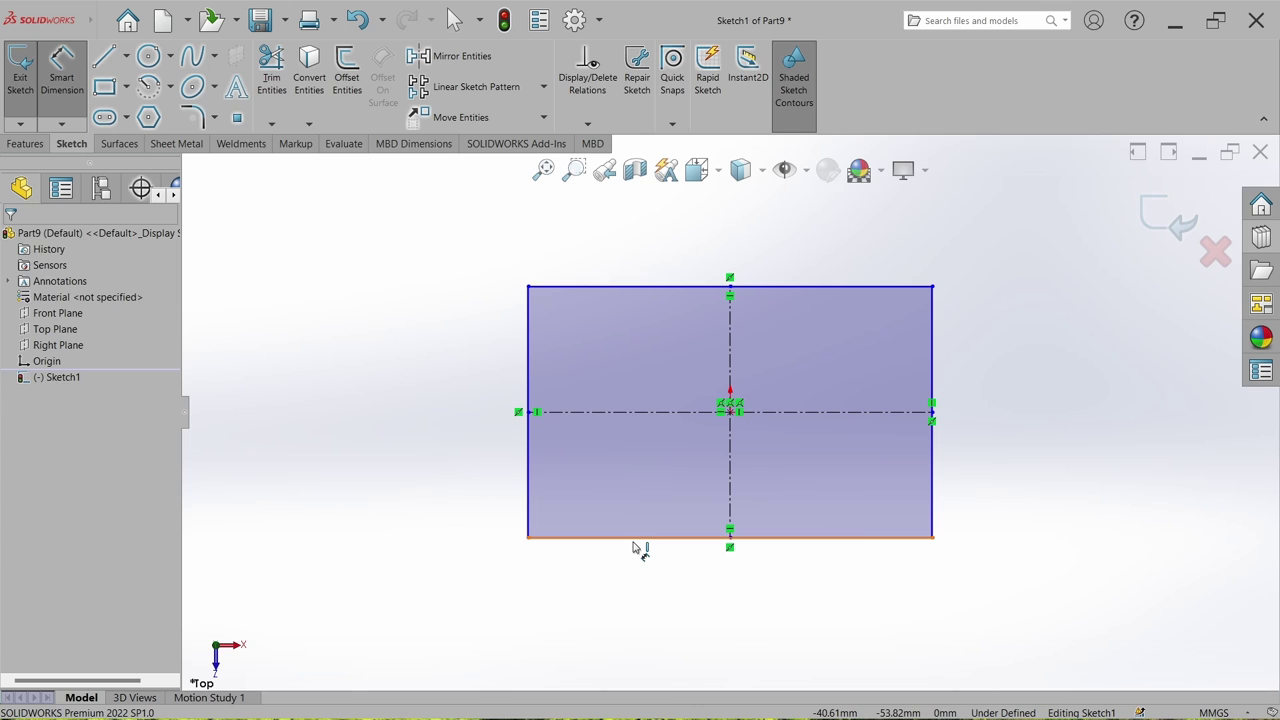
{"action": "left_click", "coordinate": [633, 540]}
{"action": "left_click", "coordinate": [723, 614]}
{"action": "type", "text": "20"}
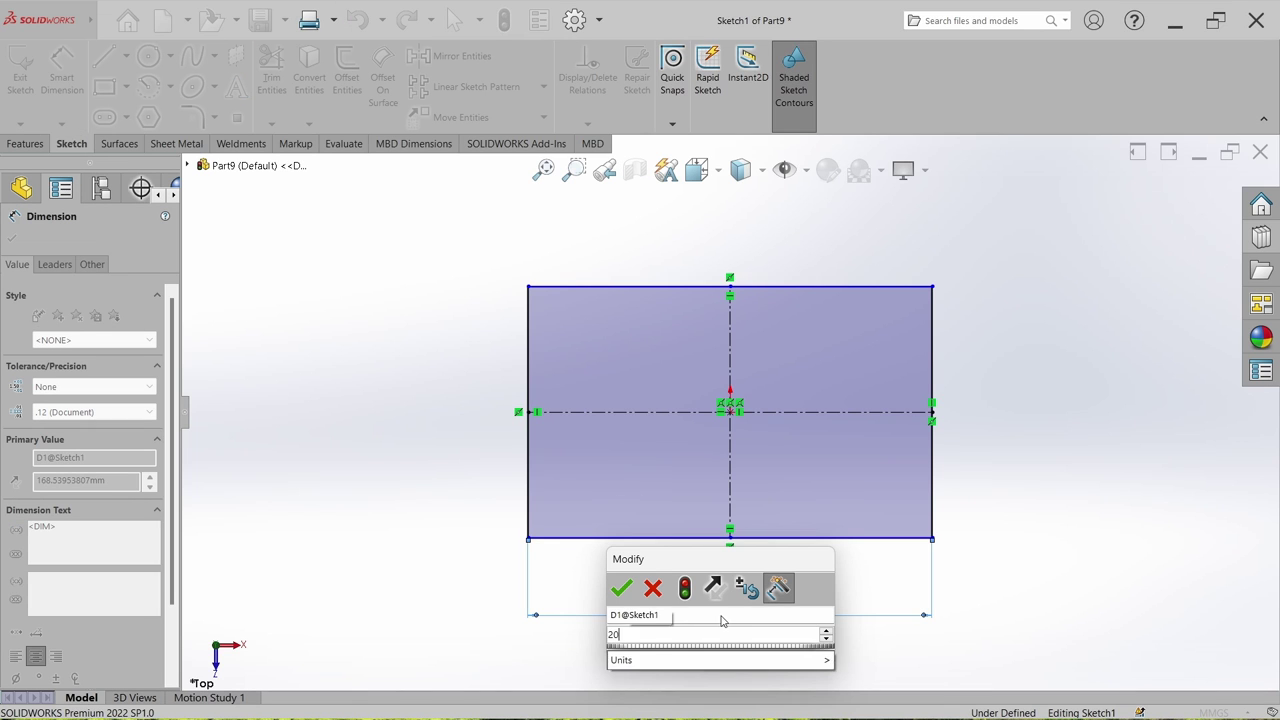
{"action": "type", "text": "0"}
{"action": "key", "text": "Return"}
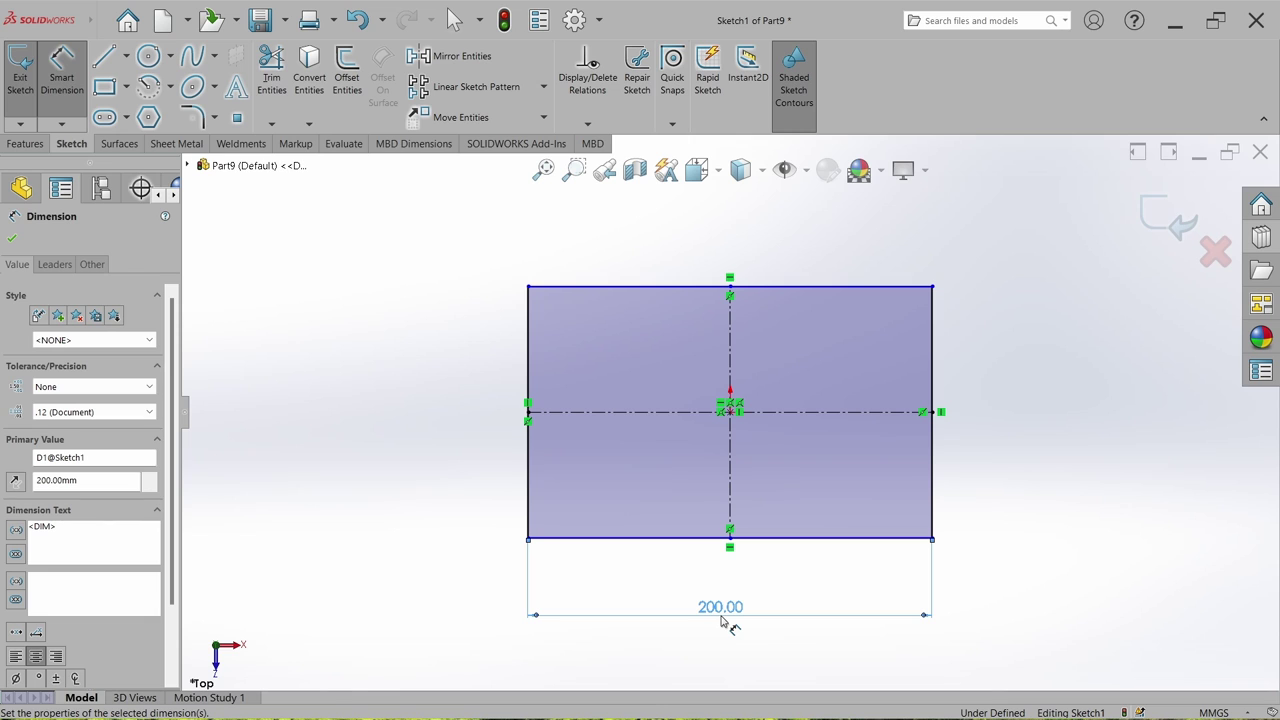
{"action": "left_click", "coordinate": [527, 457]}
{"action": "left_click", "coordinate": [434, 428]}
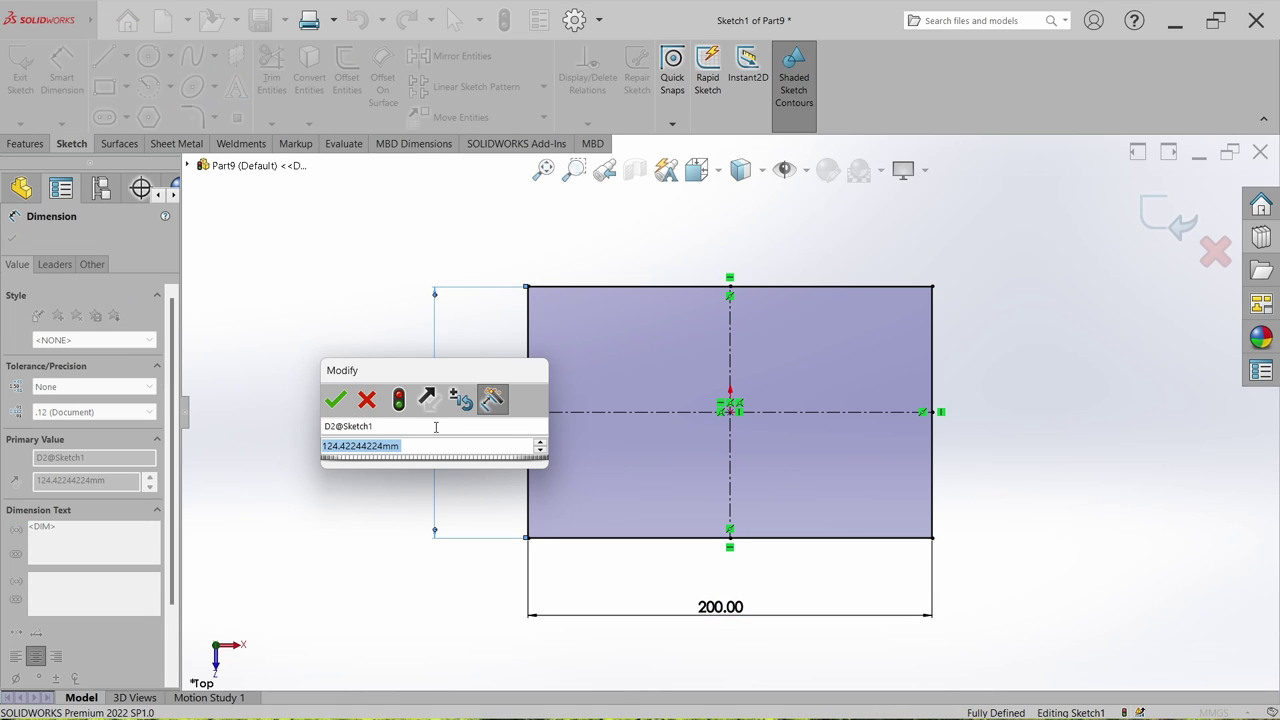
{"action": "type", "text": "90"}
{"action": "key", "text": "Return"}
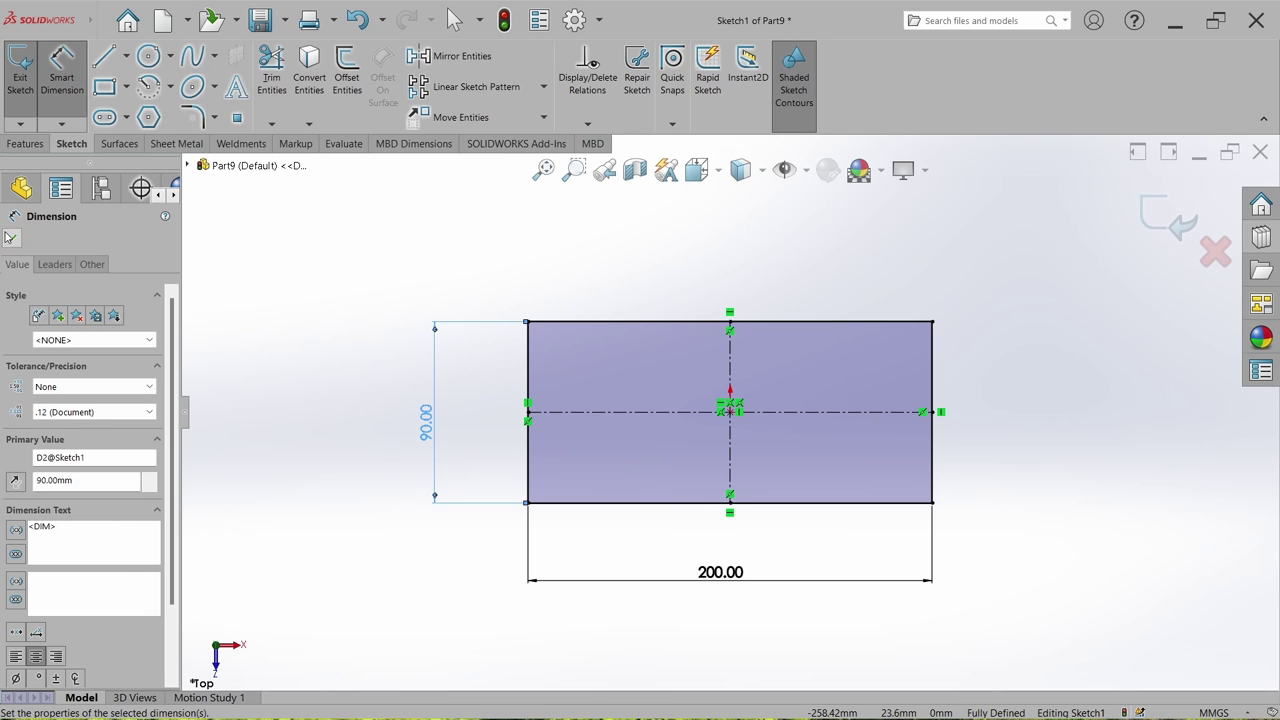
{"action": "key", "text": "Escape"}
Step: Extrude the rectangle as a blind boss 14 mm deep
{"action": "left_click", "coordinate": [28, 144]}
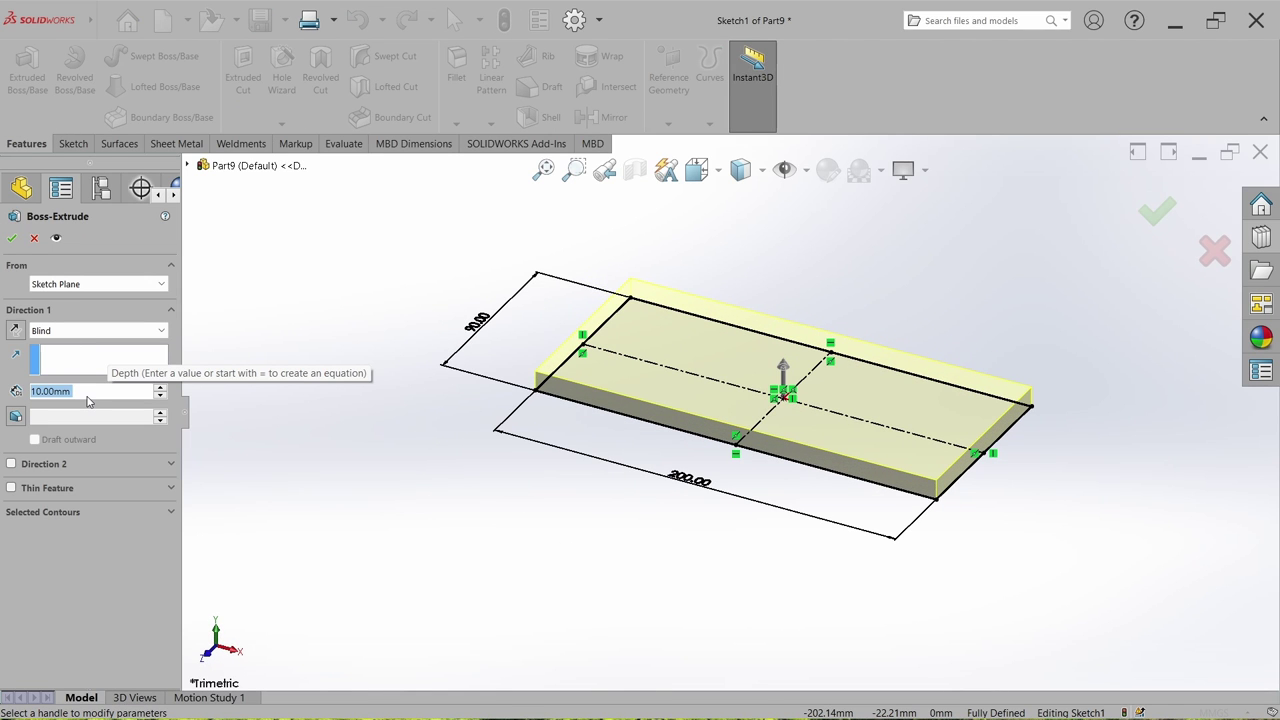
{"action": "type", "text": "12"}
{"action": "key", "text": "Return"}
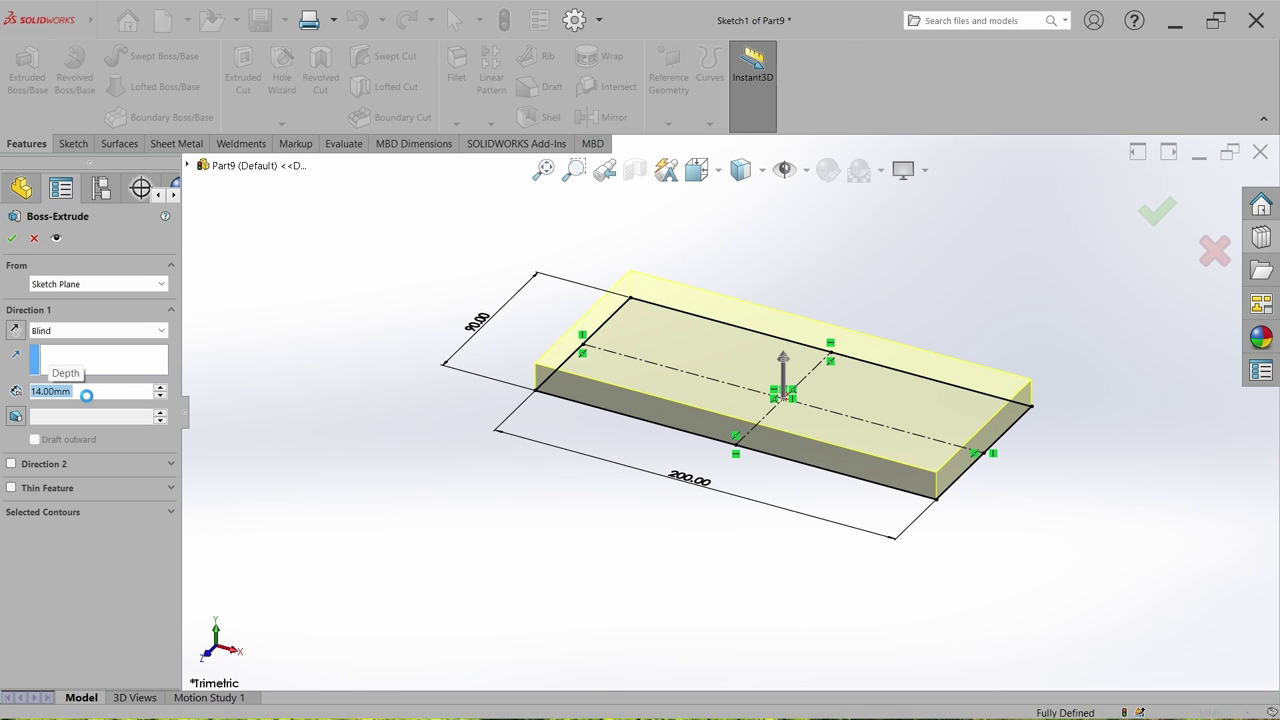
{"action": "key", "text": "Return"}
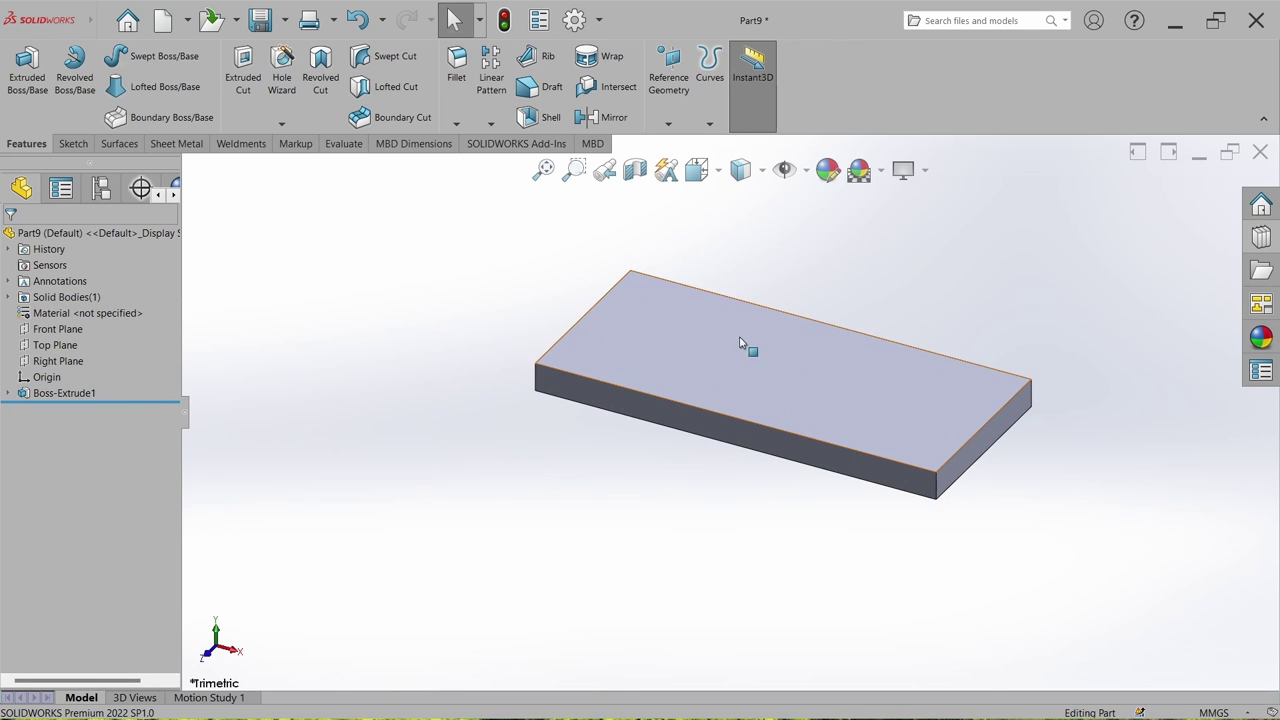
Step: Change the plate's extrusion thickness to 12 mm
{"action": "left_click", "coordinate": [720, 380]}
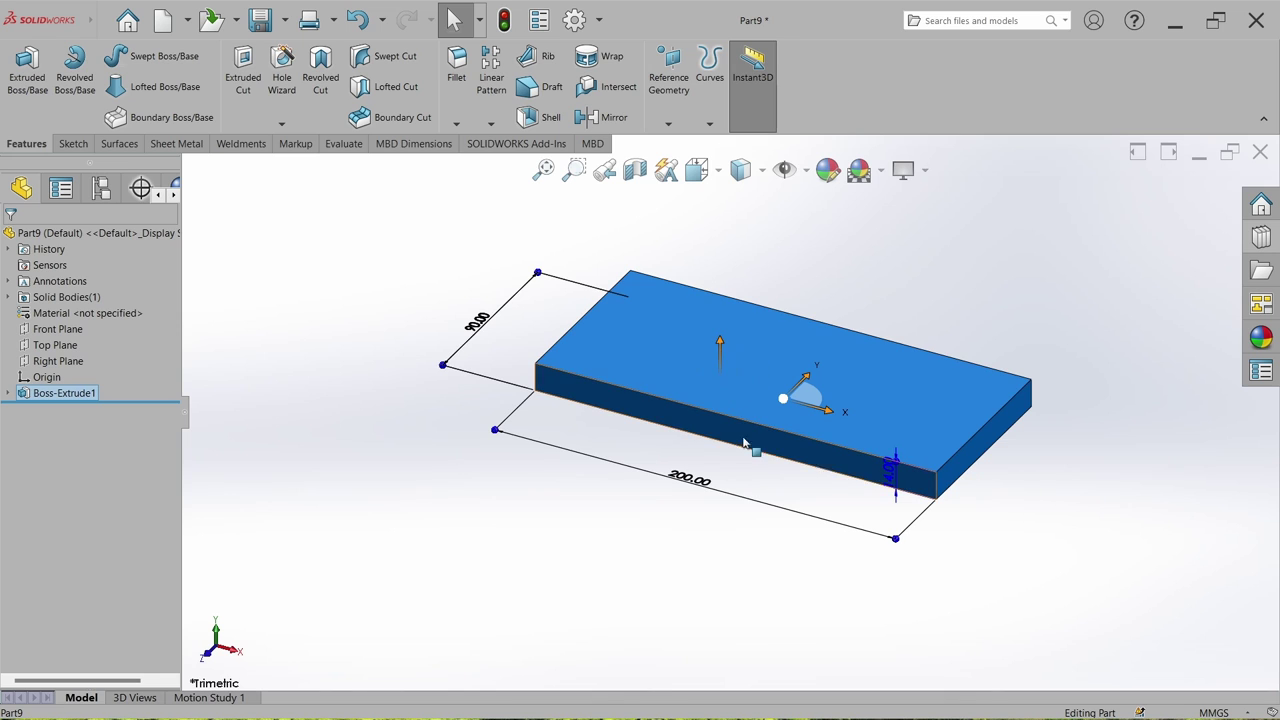
{"action": "double_click", "coordinate": [883, 472]}
{"action": "type", "text": "12"}
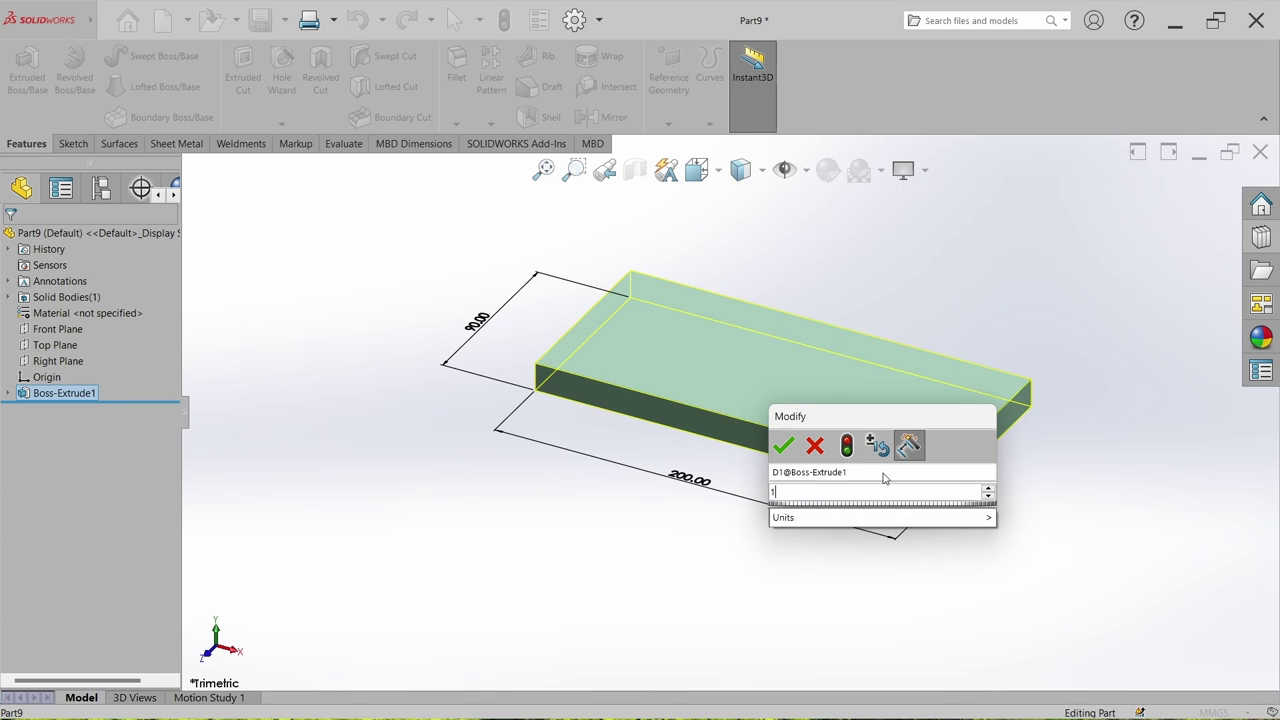
{"action": "key", "text": "Return"}
{"action": "left_click", "coordinate": [726, 551]}
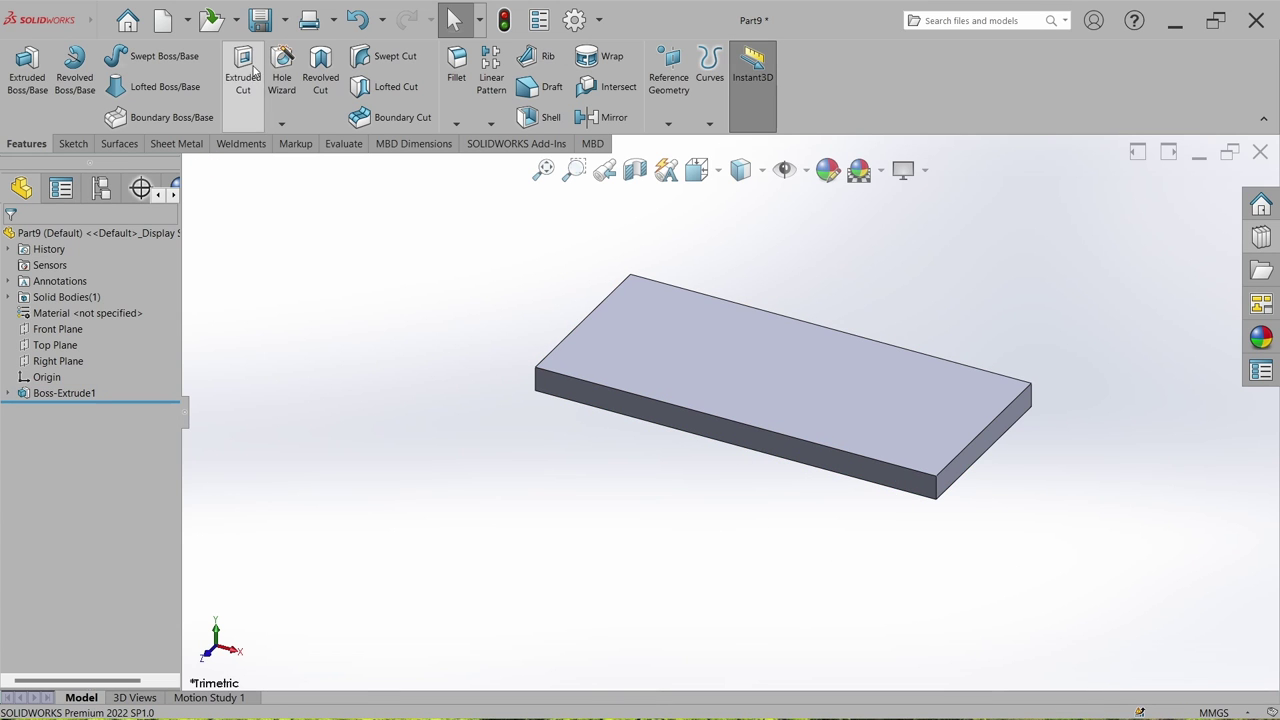
Step: Save the part in the Video 2 Pneumatic press folder as Slide plate
{"action": "left_click", "coordinate": [260, 20]}
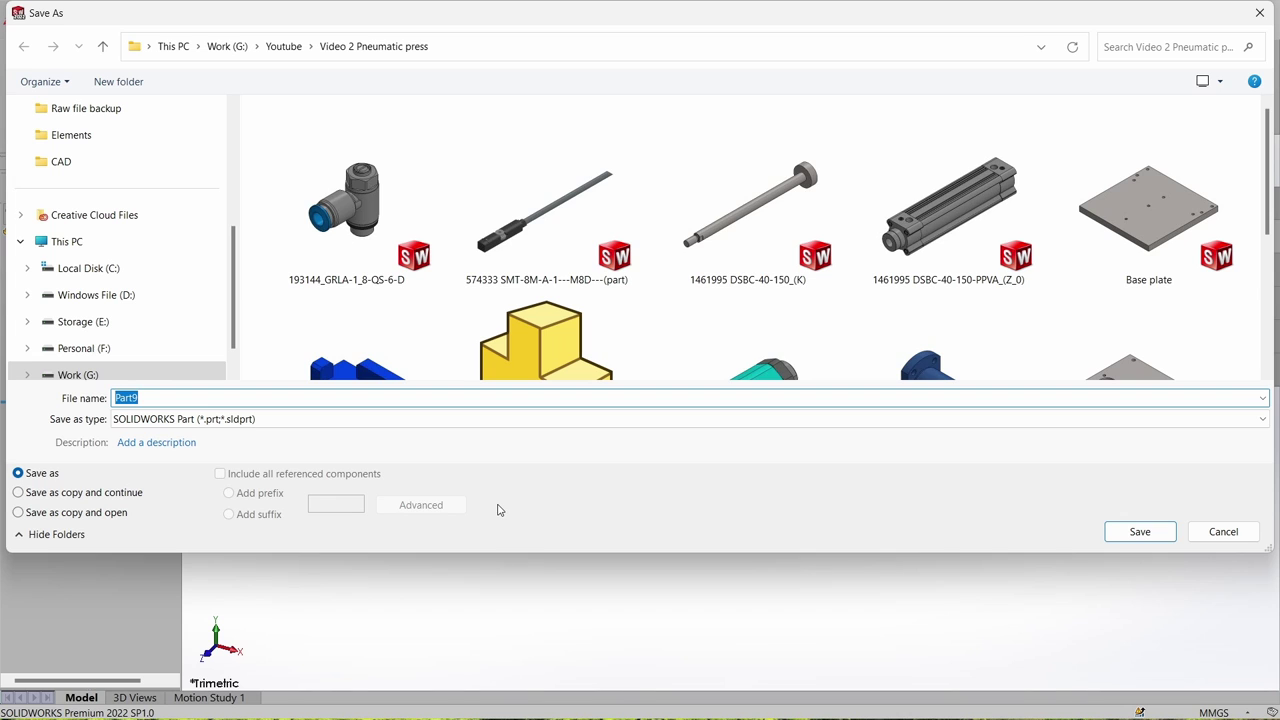
{"action": "type", "text": "Slide plate"}
{"action": "key", "text": "Return"}
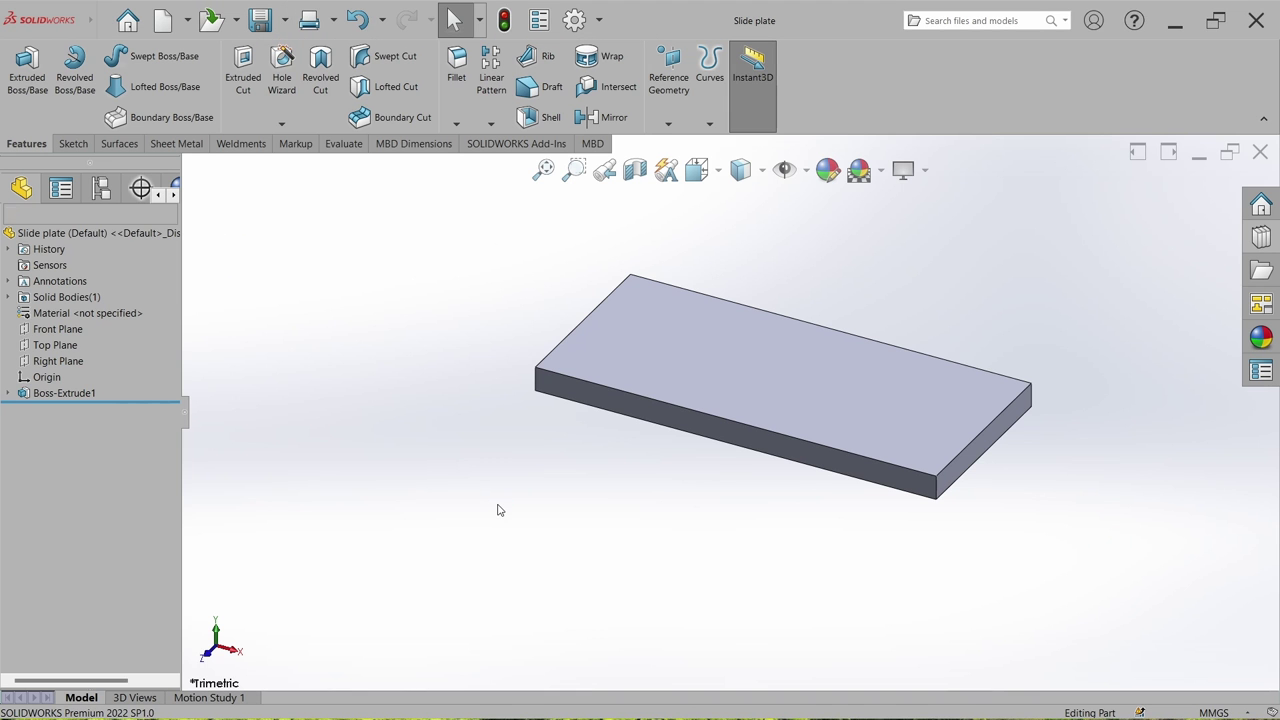
Step: Assign Plain Carbon Steel to the slide plate and close the part to return to the Pneumatic Press assembly
{"action": "right_click", "coordinate": [123, 314]}
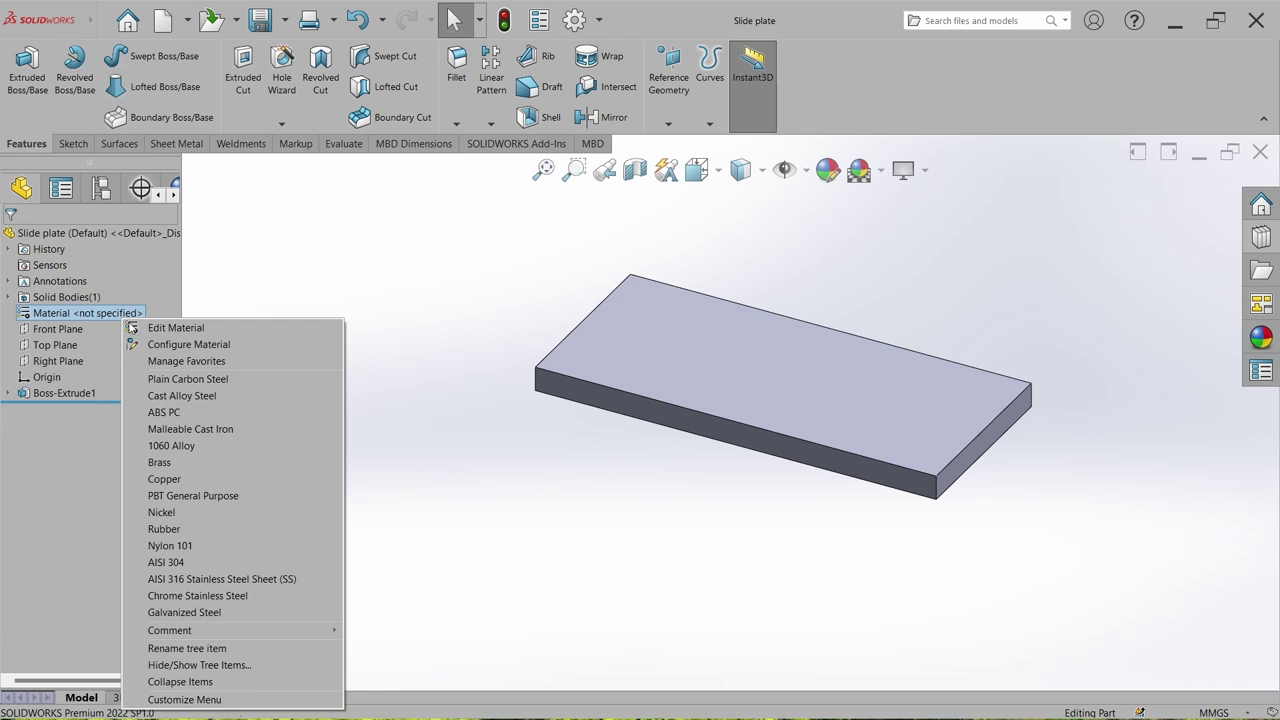
{"action": "left_click", "coordinate": [171, 378]}
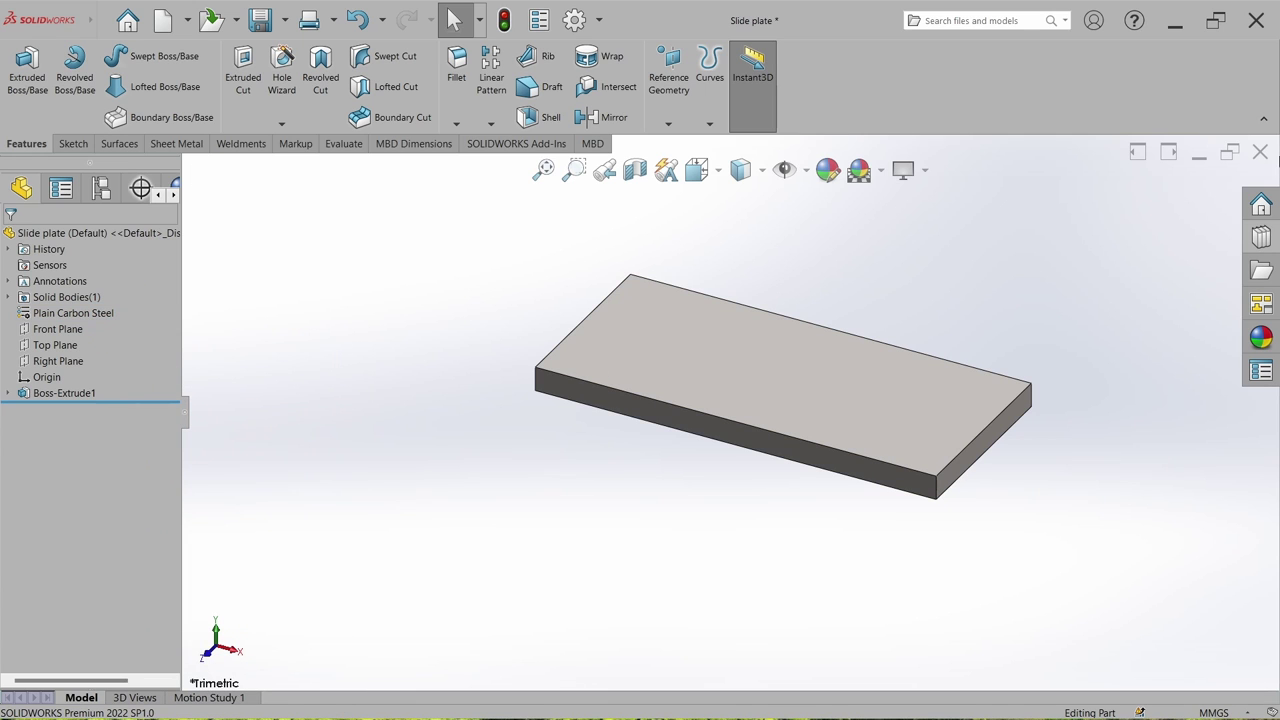
{"action": "left_click", "coordinate": [1260, 152]}
{"action": "left_click", "coordinate": [632, 333]}
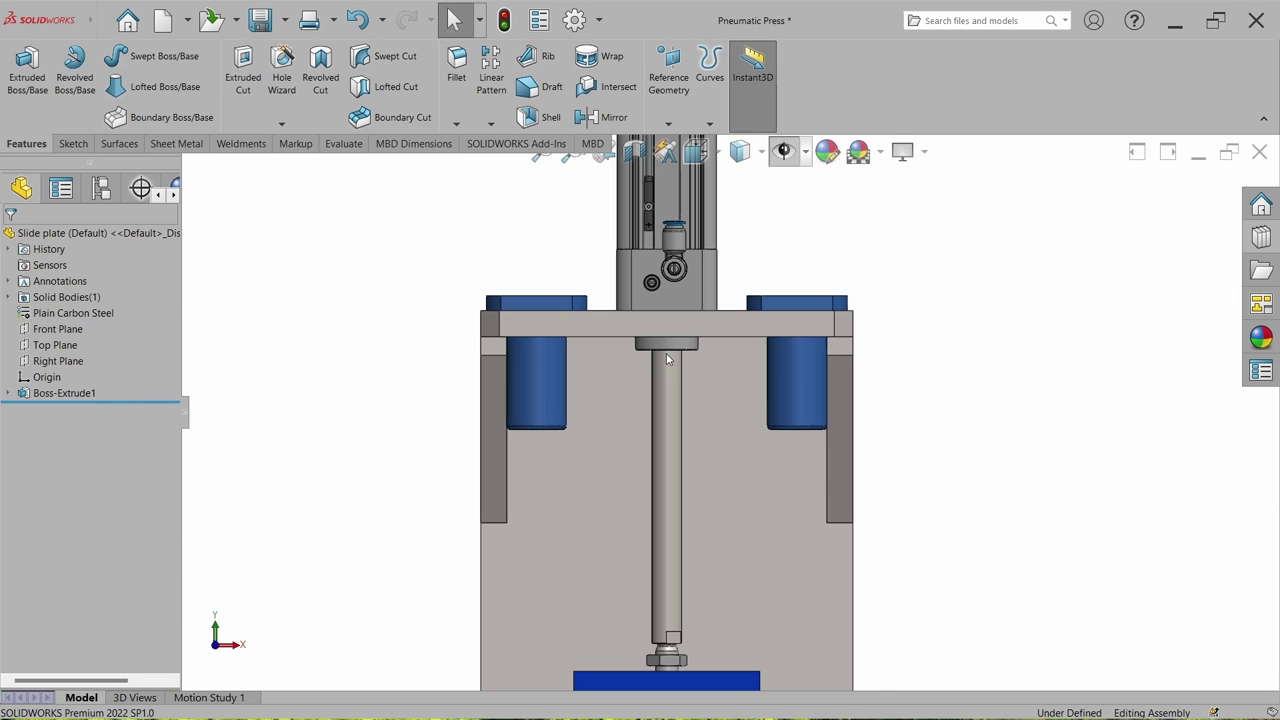
Step: Insert the Slide plate part into the assembly, placing it between the linear bearings and the top pressing jig
{"action": "key", "text": "ctrl+7"}
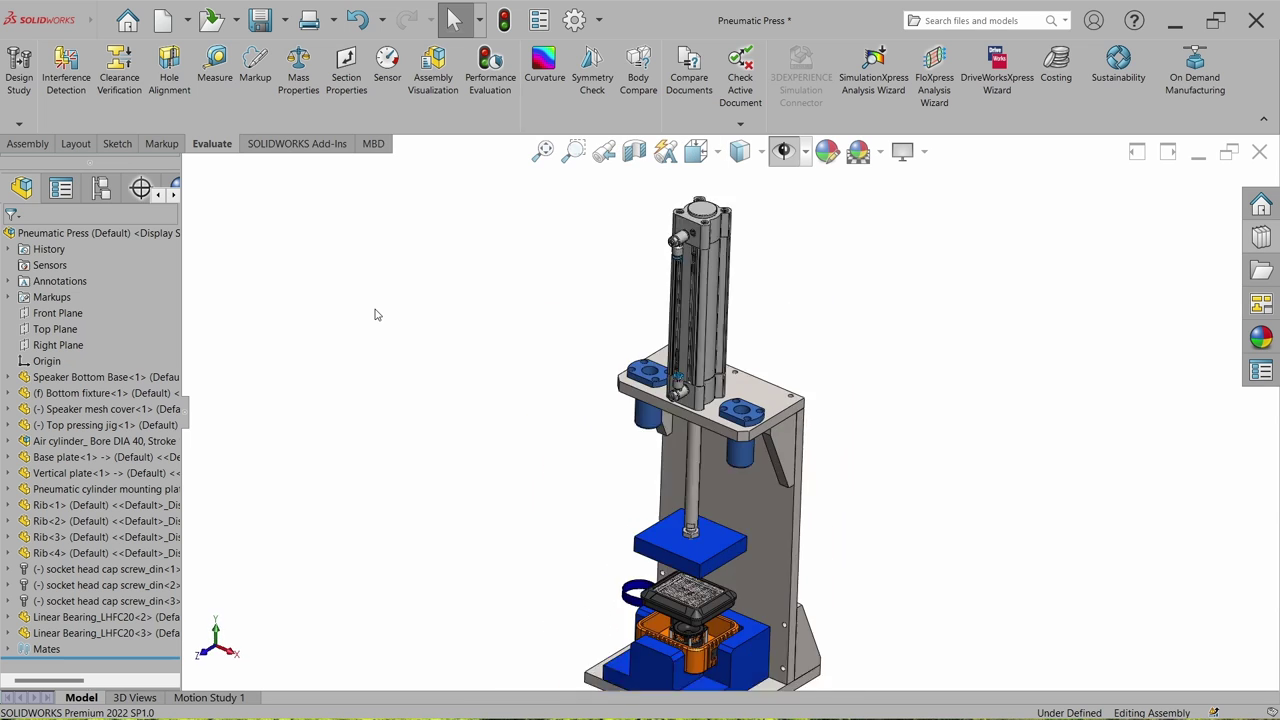
{"action": "left_click", "coordinate": [27, 144]}
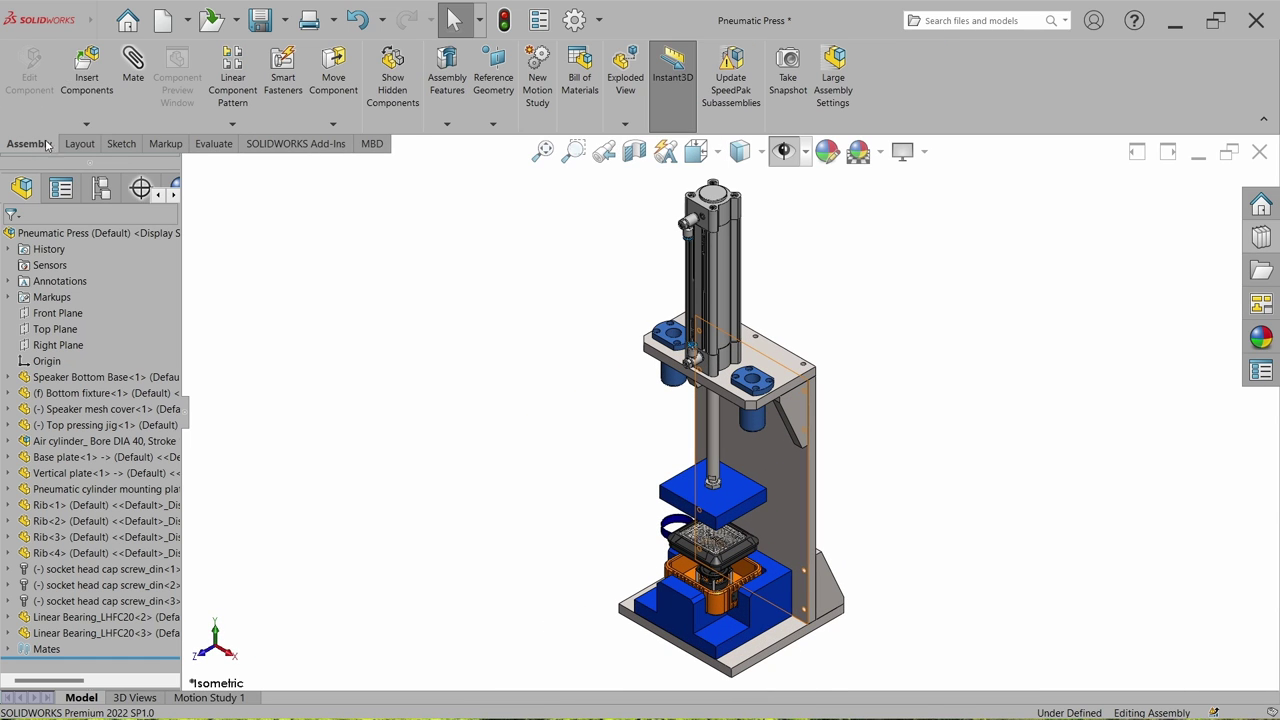
{"action": "left_click", "coordinate": [87, 62]}
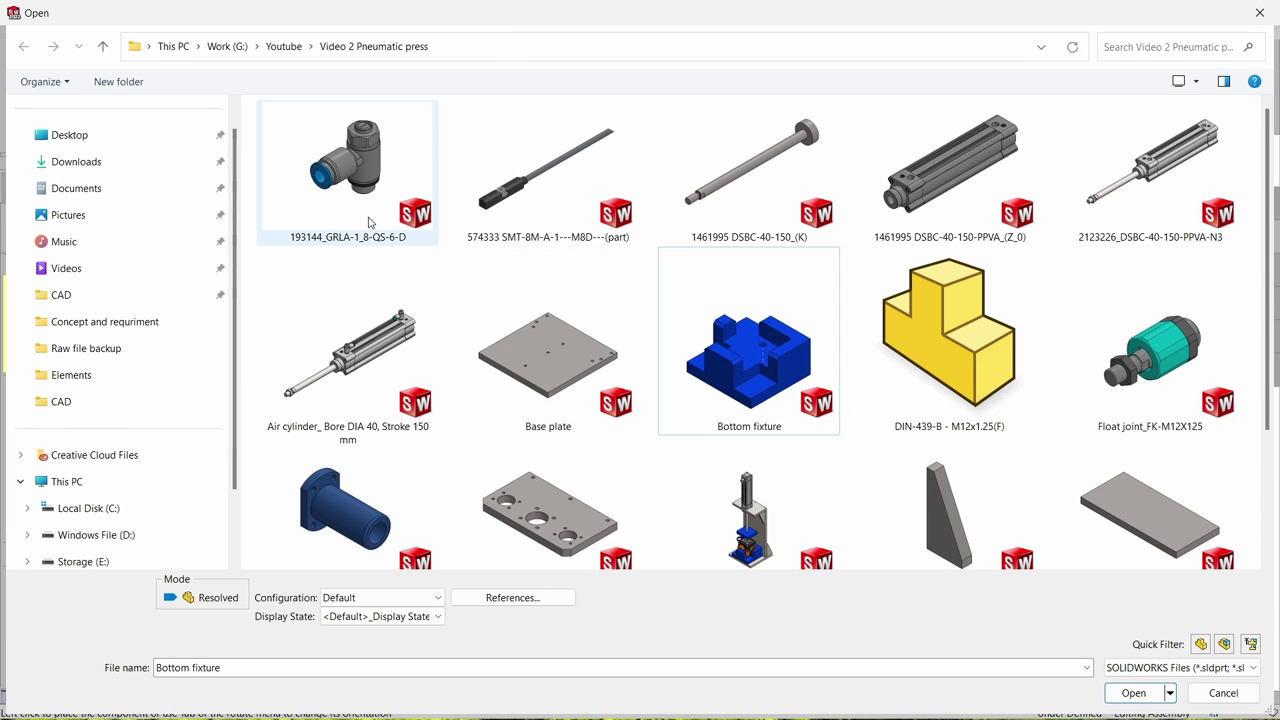
{"action": "scroll", "coordinate": [1134, 516], "scroll_direction": "down", "scroll_amount": 1}
{"action": "double_click", "coordinate": [1130, 447]}
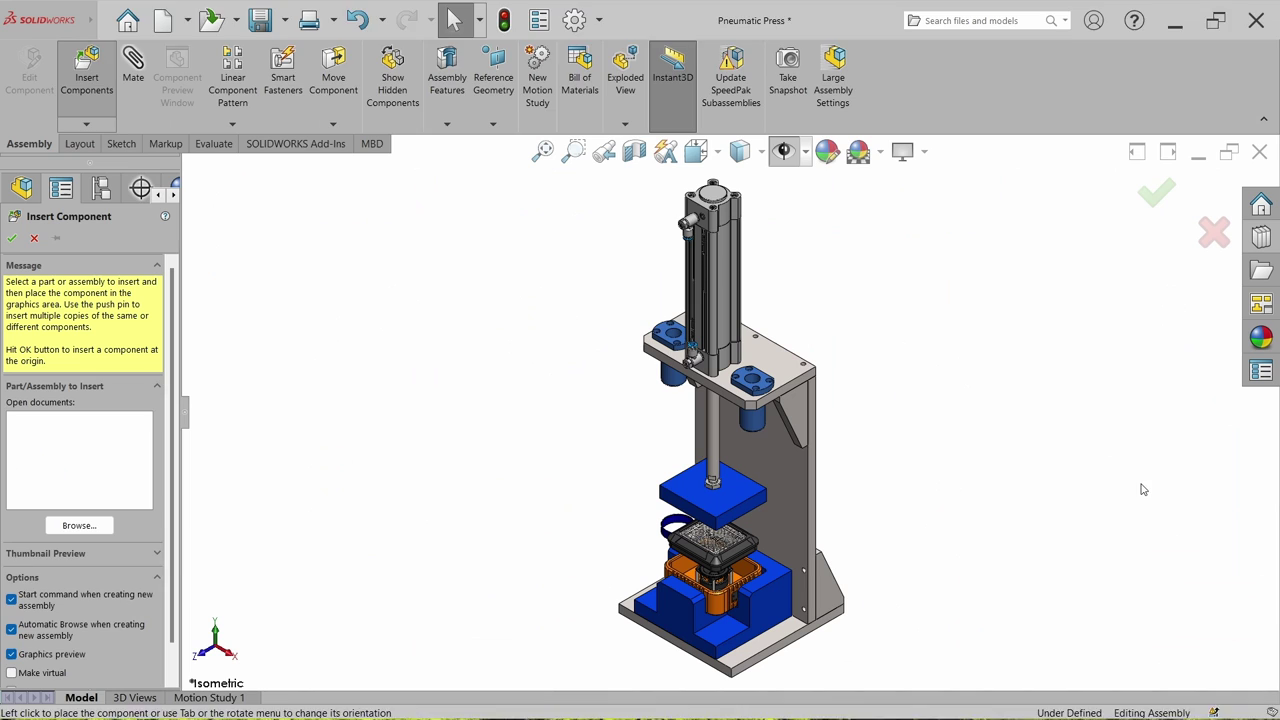
{"action": "left_click", "coordinate": [634, 486]}
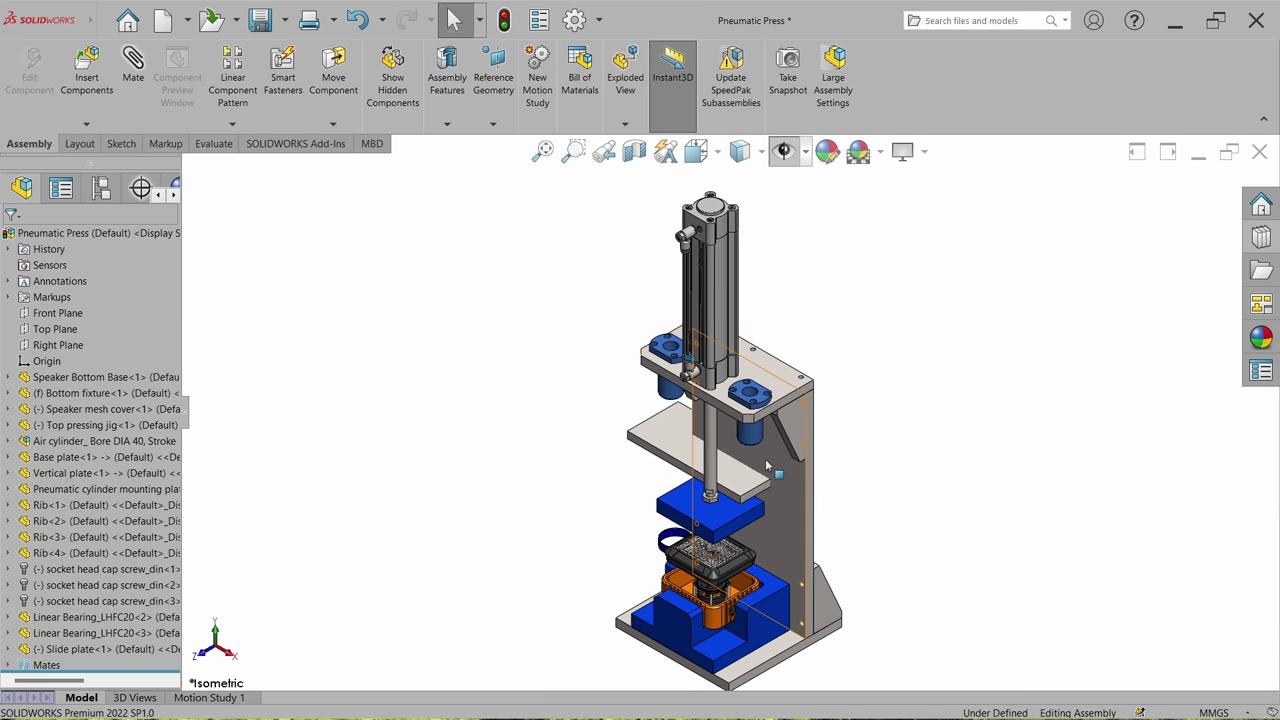
Step: Create a new part and sketch a circle about 79 mm in diameter, centred on the origin of the Top Plane
{"action": "left_click", "coordinate": [167, 31]}
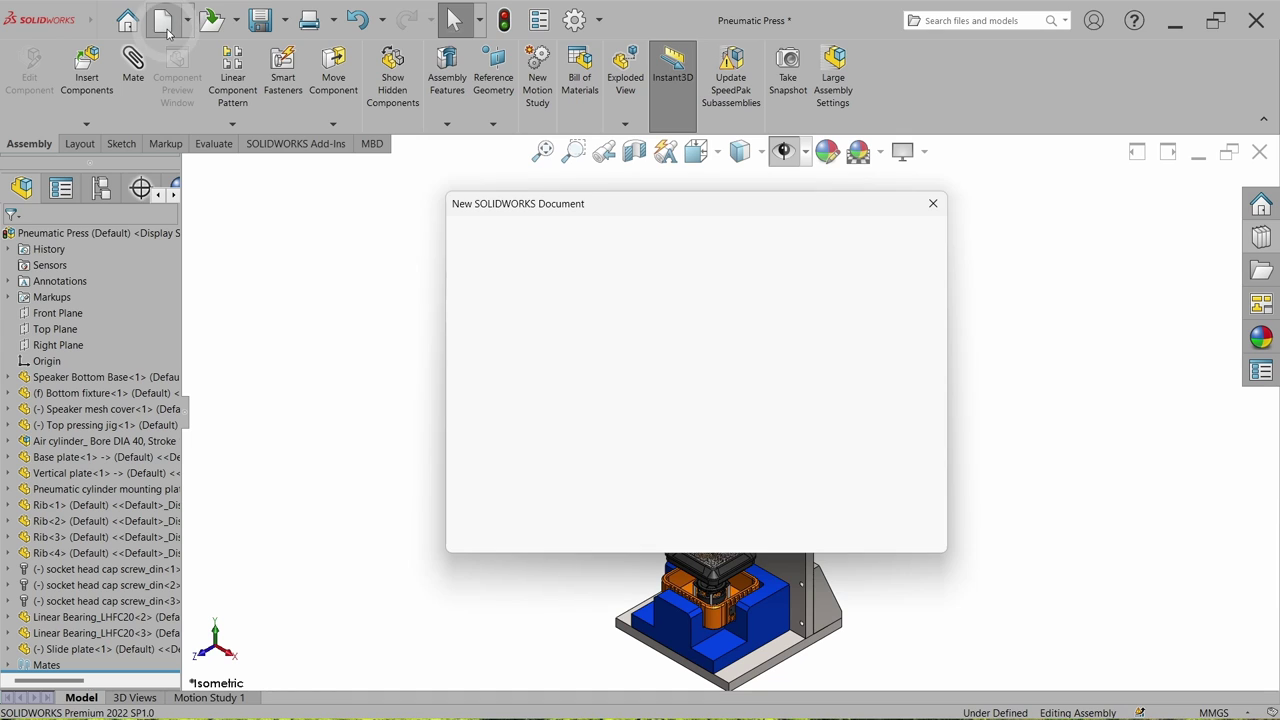
{"action": "double_click", "coordinate": [530, 336]}
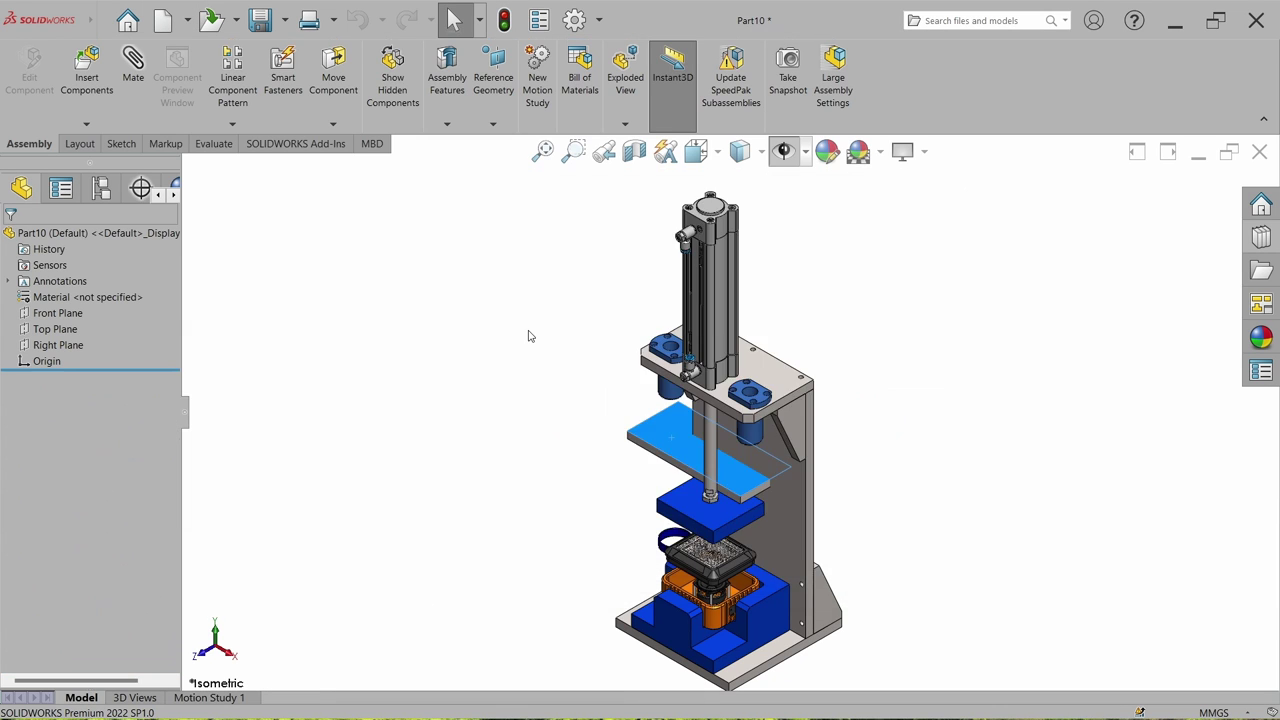
{"action": "left_click", "coordinate": [66, 143]}
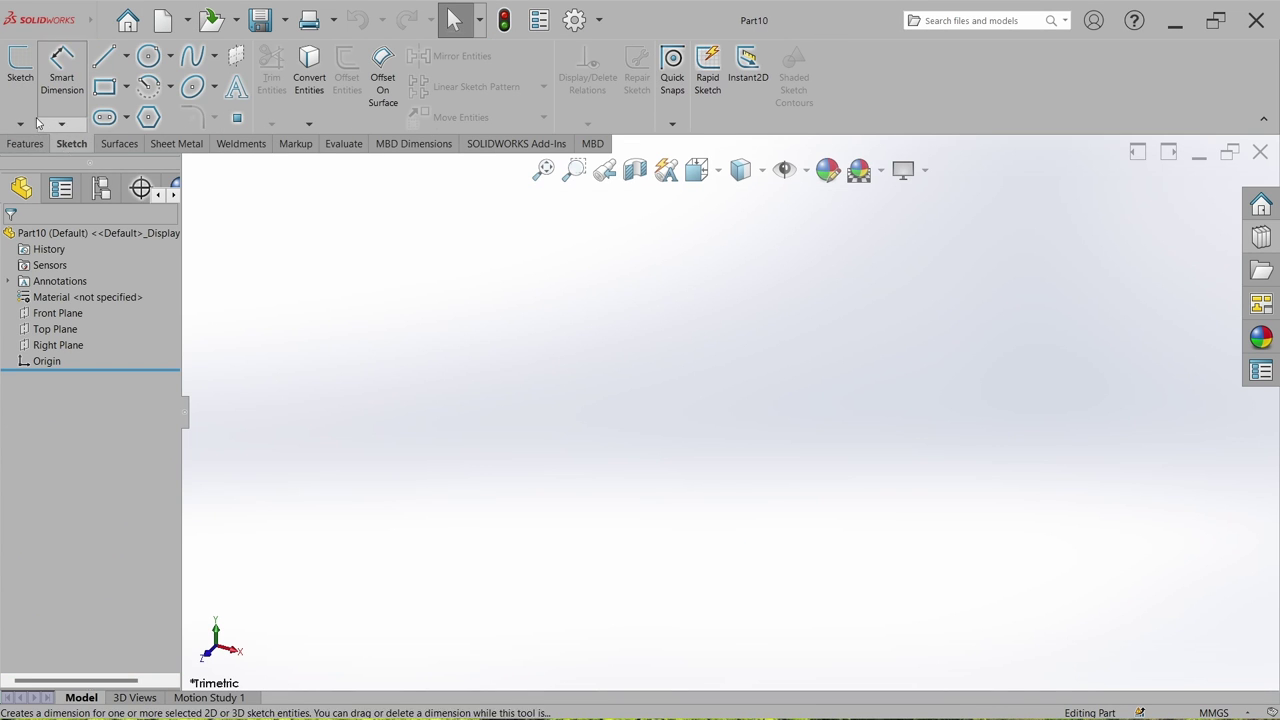
{"action": "left_click", "coordinate": [17, 89]}
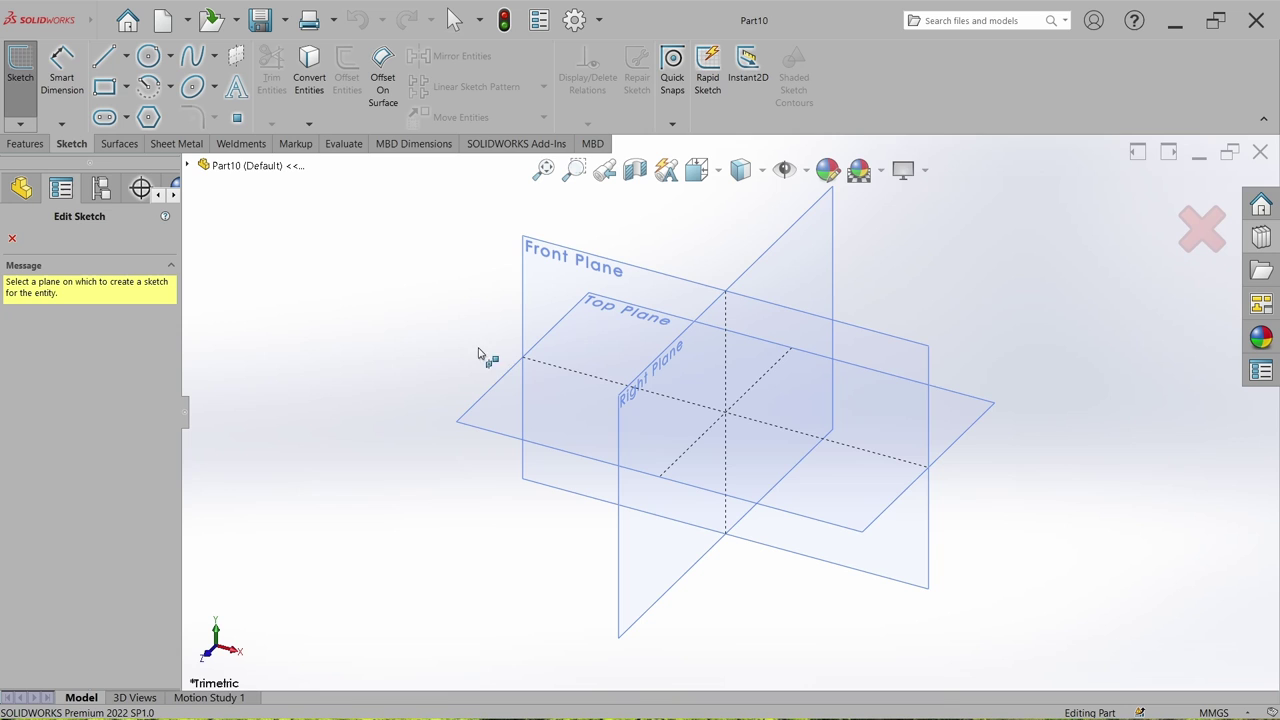
{"action": "left_click", "coordinate": [482, 421]}
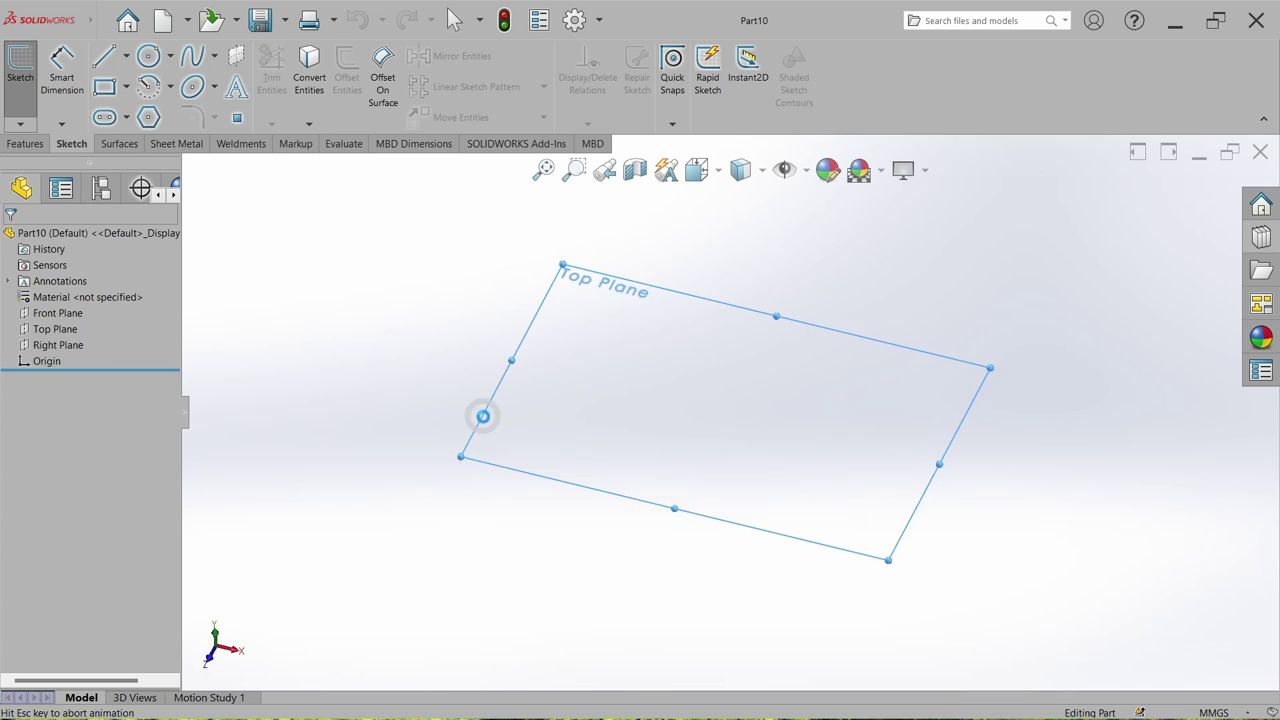
{"action": "left_click", "coordinate": [148, 56]}
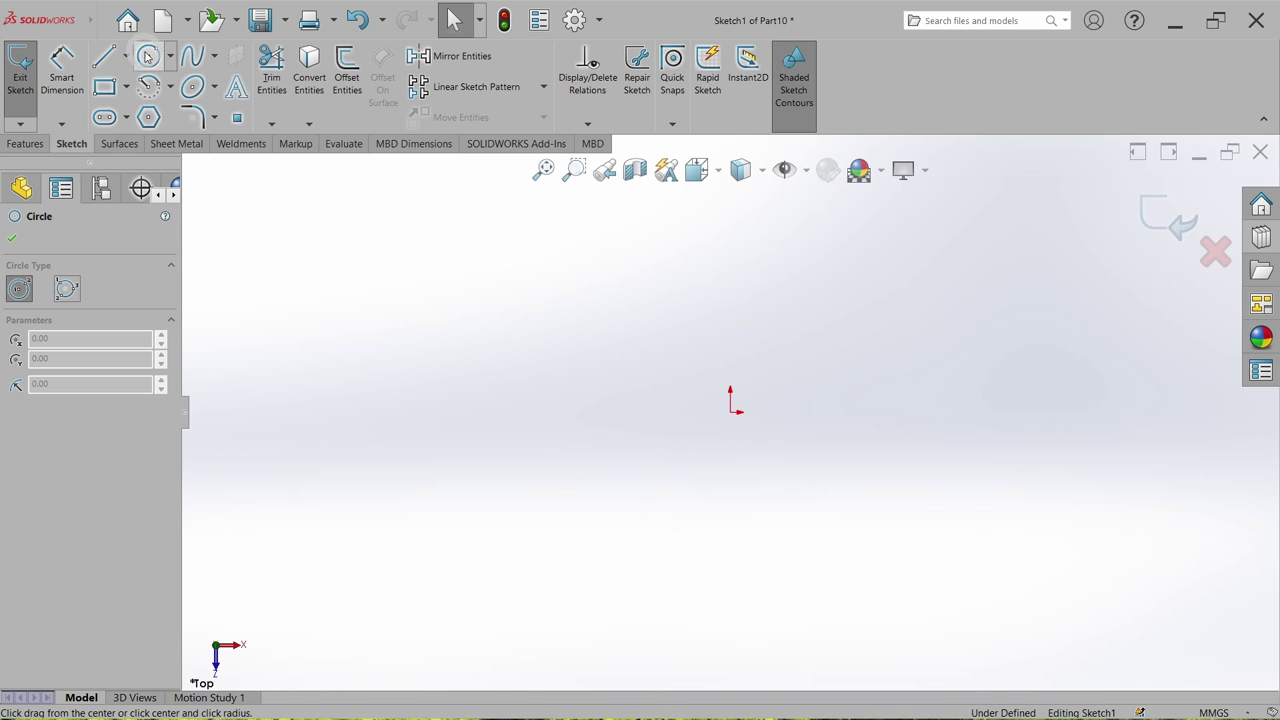
{"action": "left_click", "coordinate": [730, 411]}
{"action": "left_click", "coordinate": [782, 505]}
{"action": "key", "text": "Escape"}
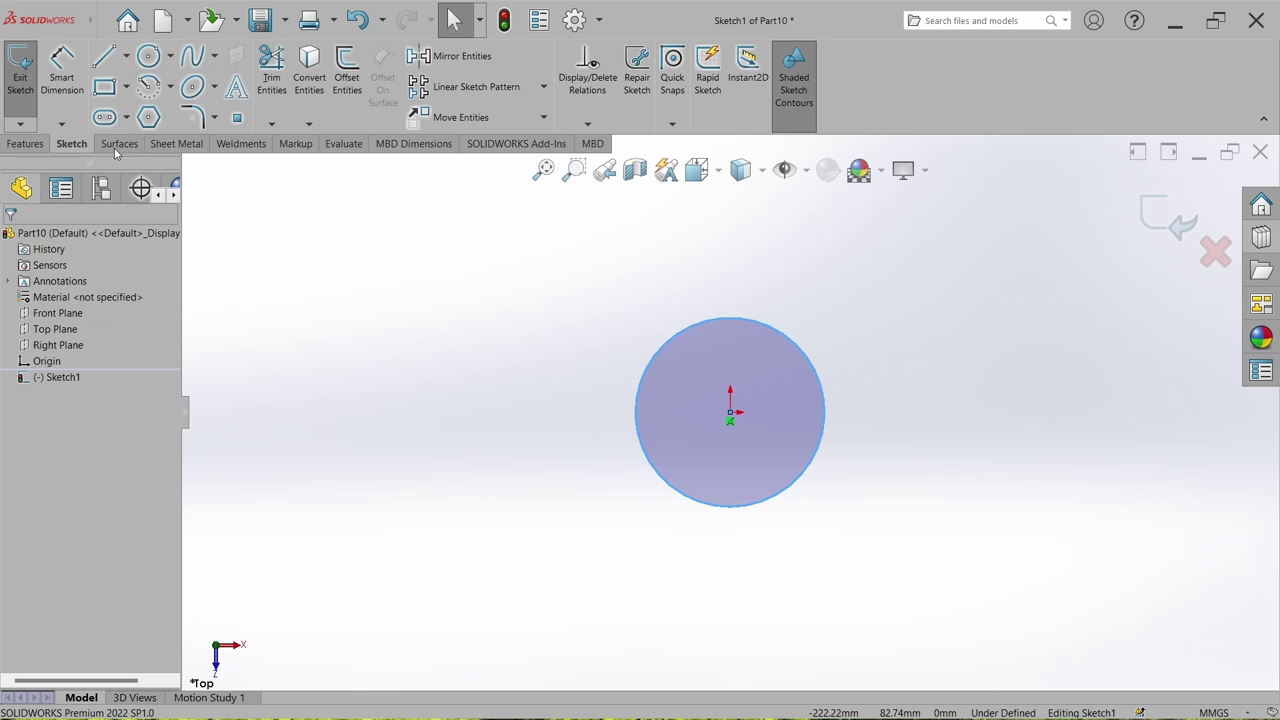
Step: Dimension the circle's diameter as 20 mm
{"action": "left_click", "coordinate": [62, 72]}
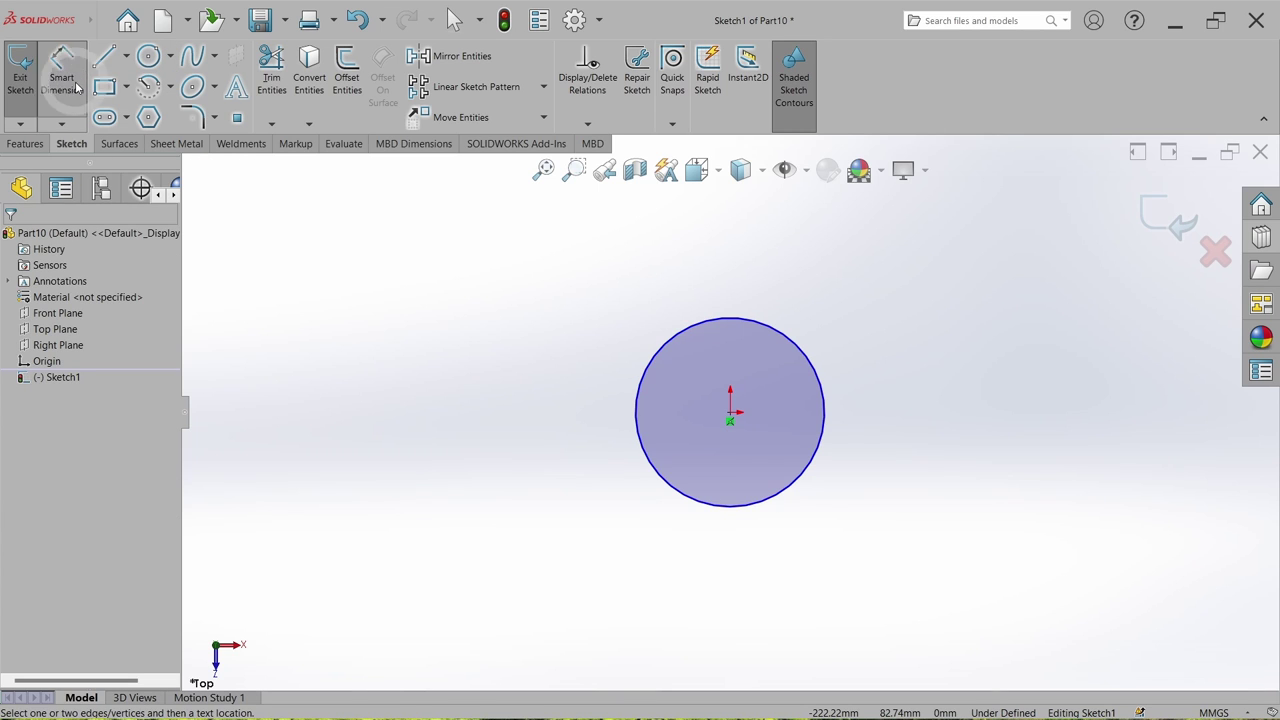
{"action": "left_click", "coordinate": [757, 515]}
{"action": "left_click", "coordinate": [940, 535]}
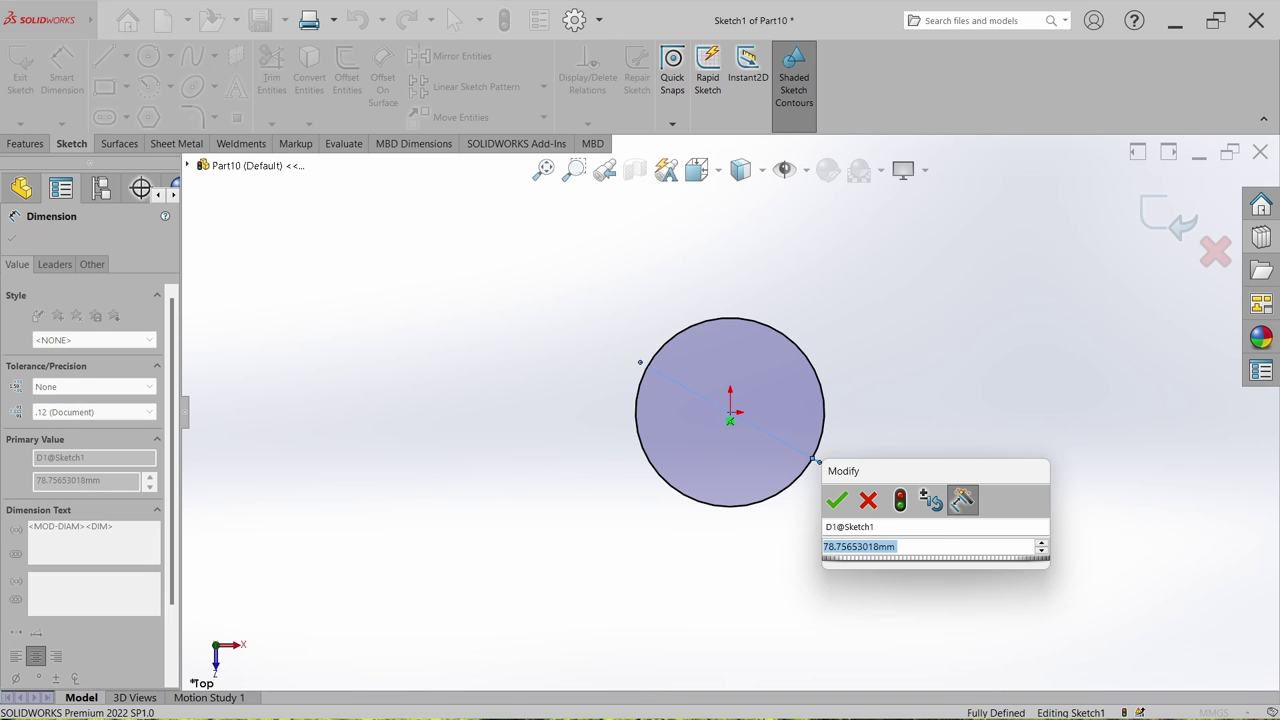
{"action": "type", "text": "20"}
{"action": "key", "text": "Return"}
{"action": "left_click", "coordinate": [861, 613]}
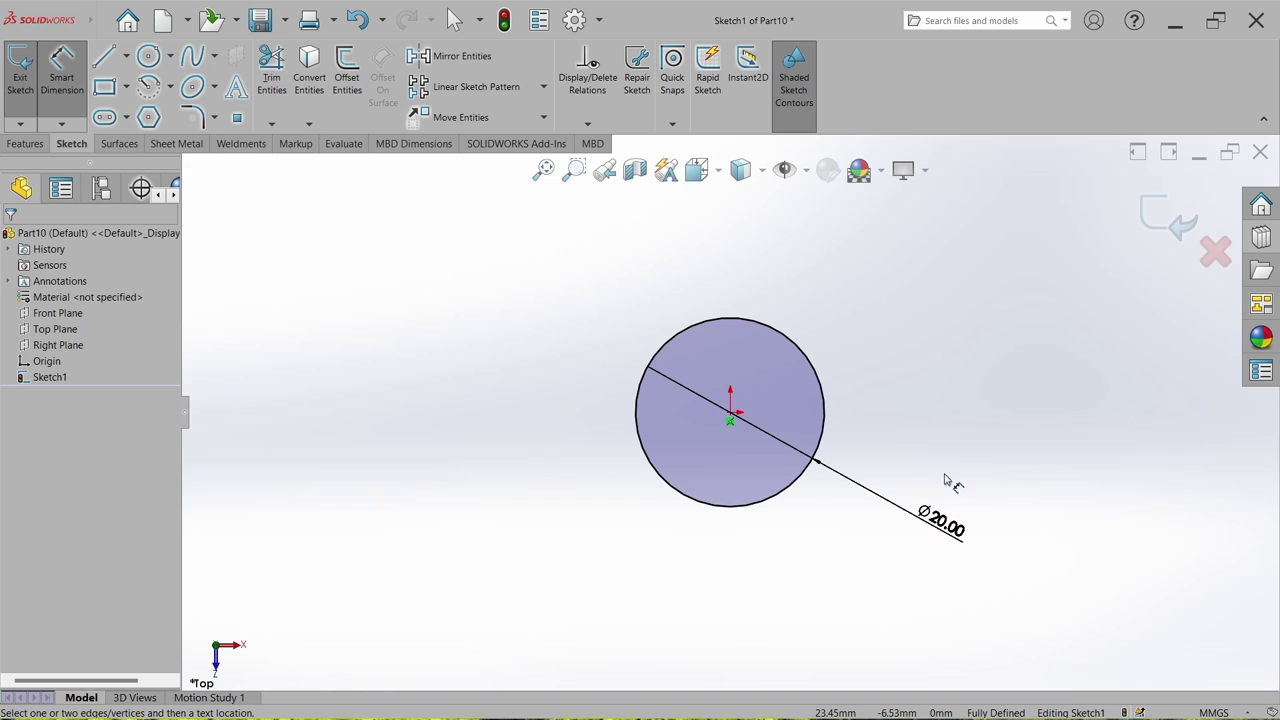
Step: Give the circle's diameter dimension a Fit with tolerance type and set the shaft fit to g6
{"action": "left_click", "coordinate": [942, 527]}
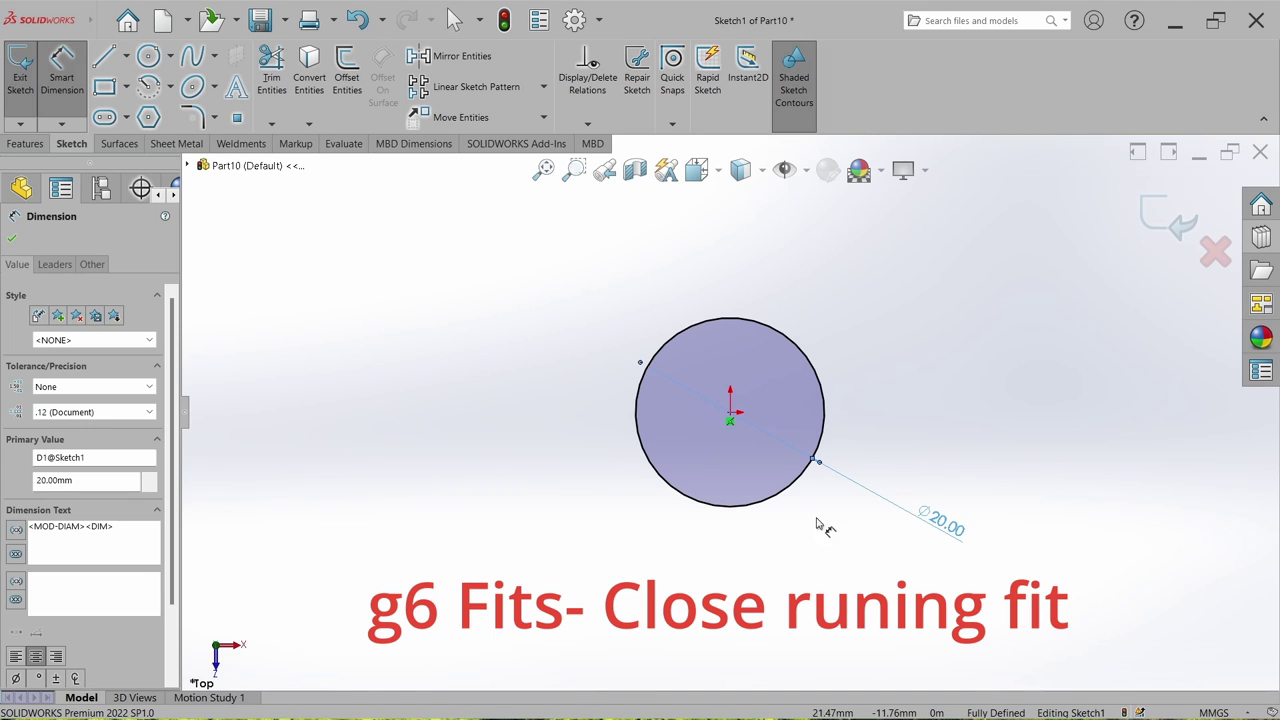
{"action": "left_click", "coordinate": [80, 387]}
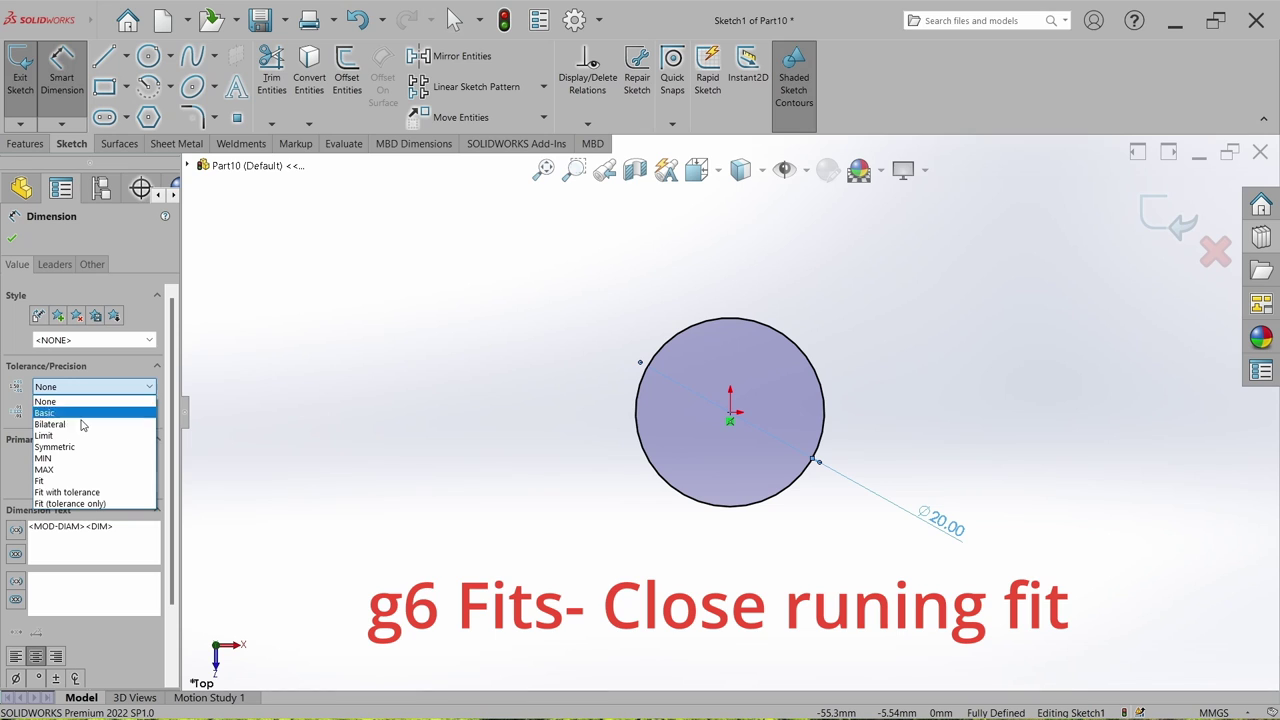
{"action": "left_click", "coordinate": [87, 492]}
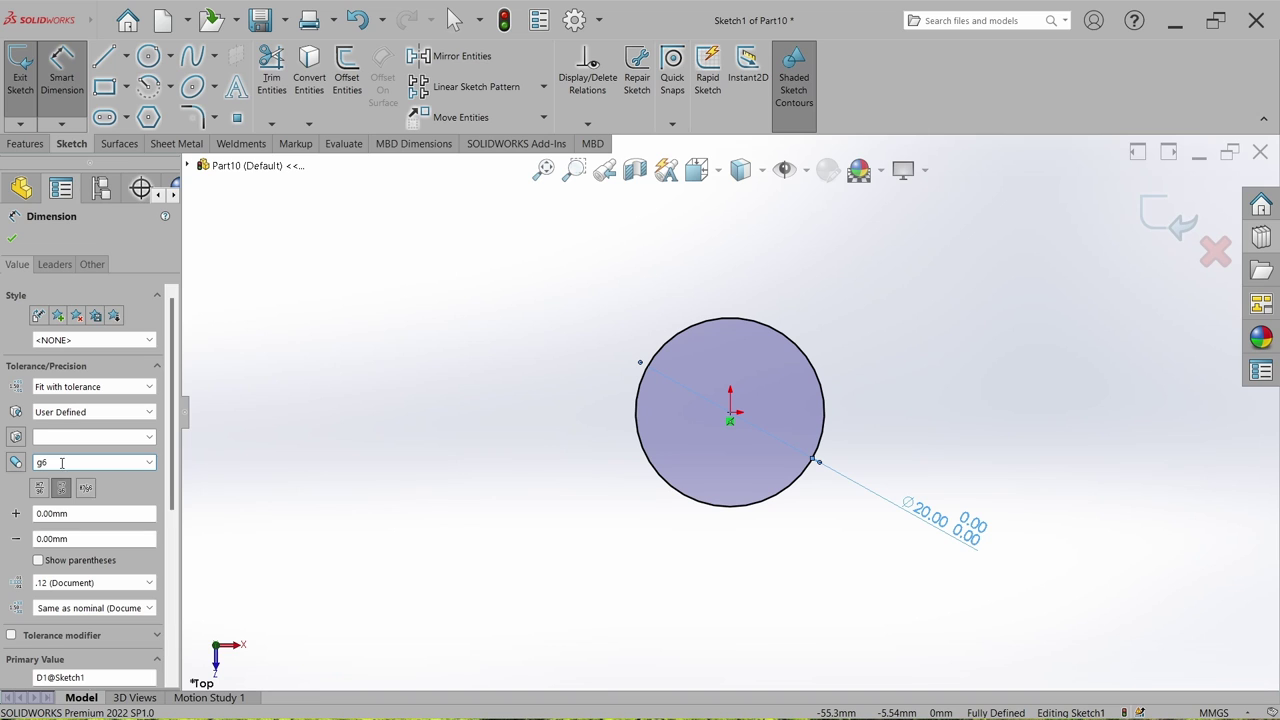
{"action": "left_click", "coordinate": [17, 462]}
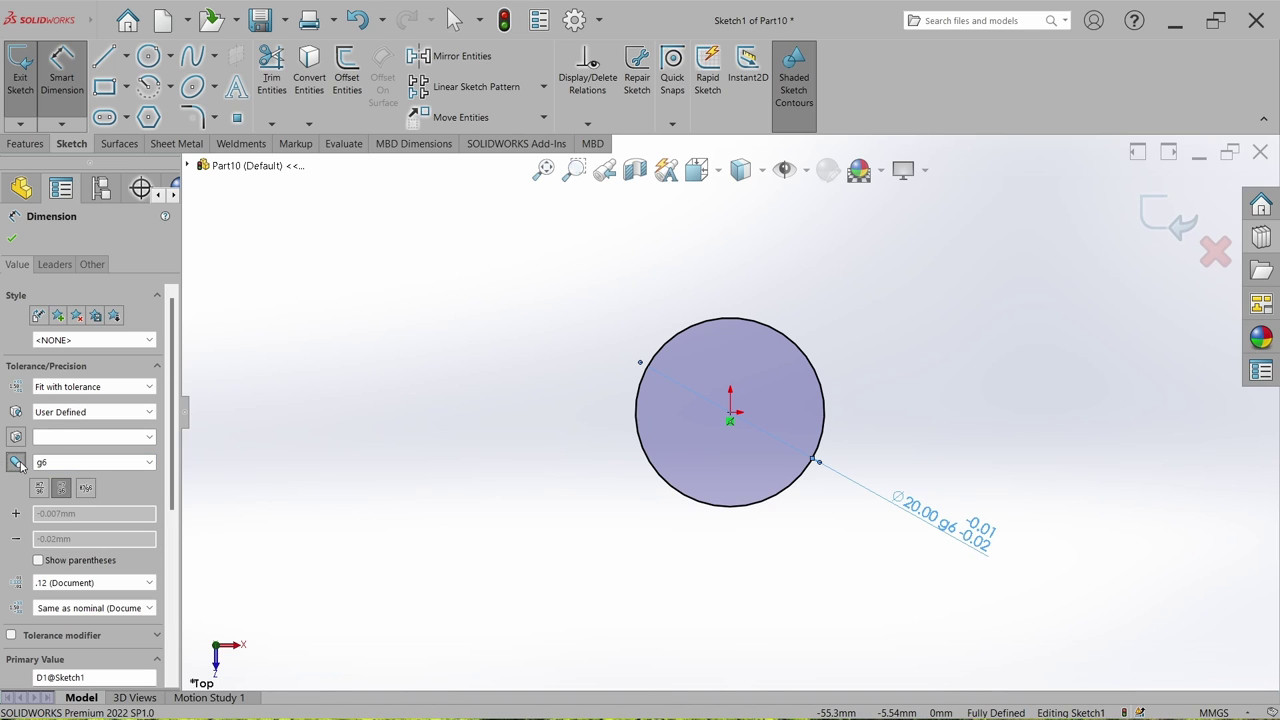
{"action": "left_click", "coordinate": [12, 240]}
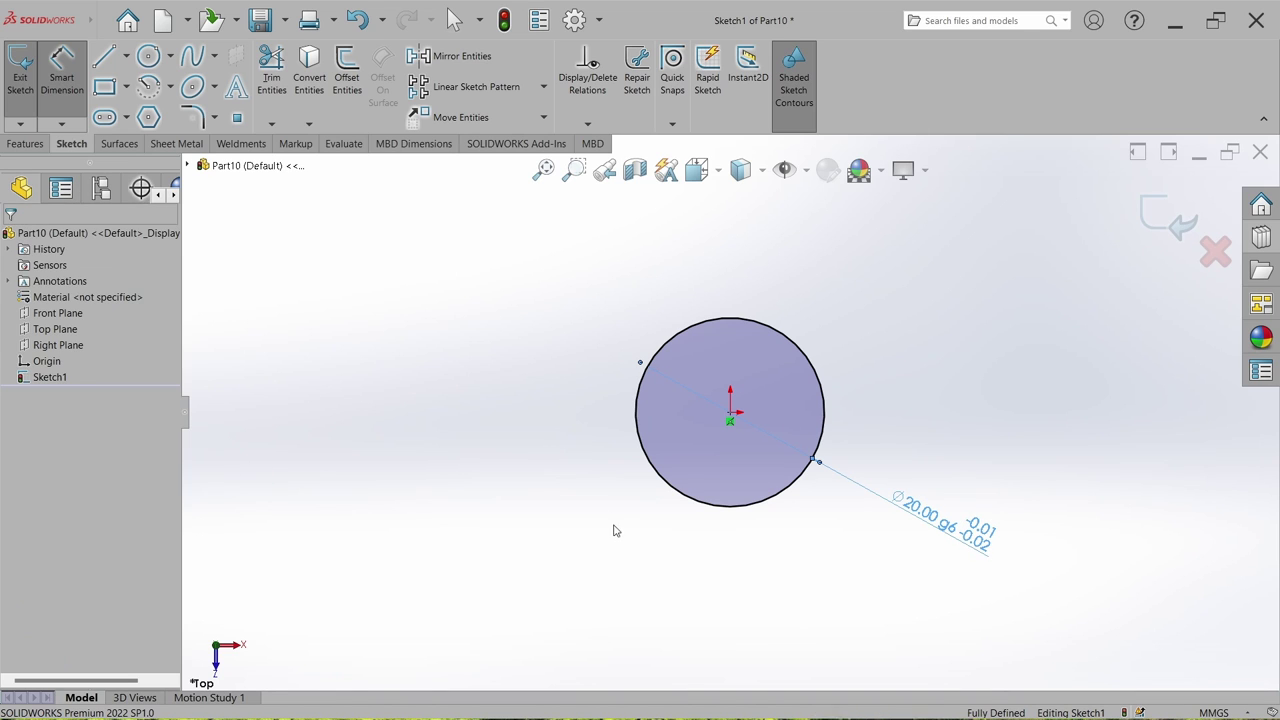
Step: Finish the sketch and extrude the circle 200 mm with a Blind end condition
{"action": "left_click", "coordinate": [20, 72]}
{"action": "left_click", "coordinate": [25, 144]}
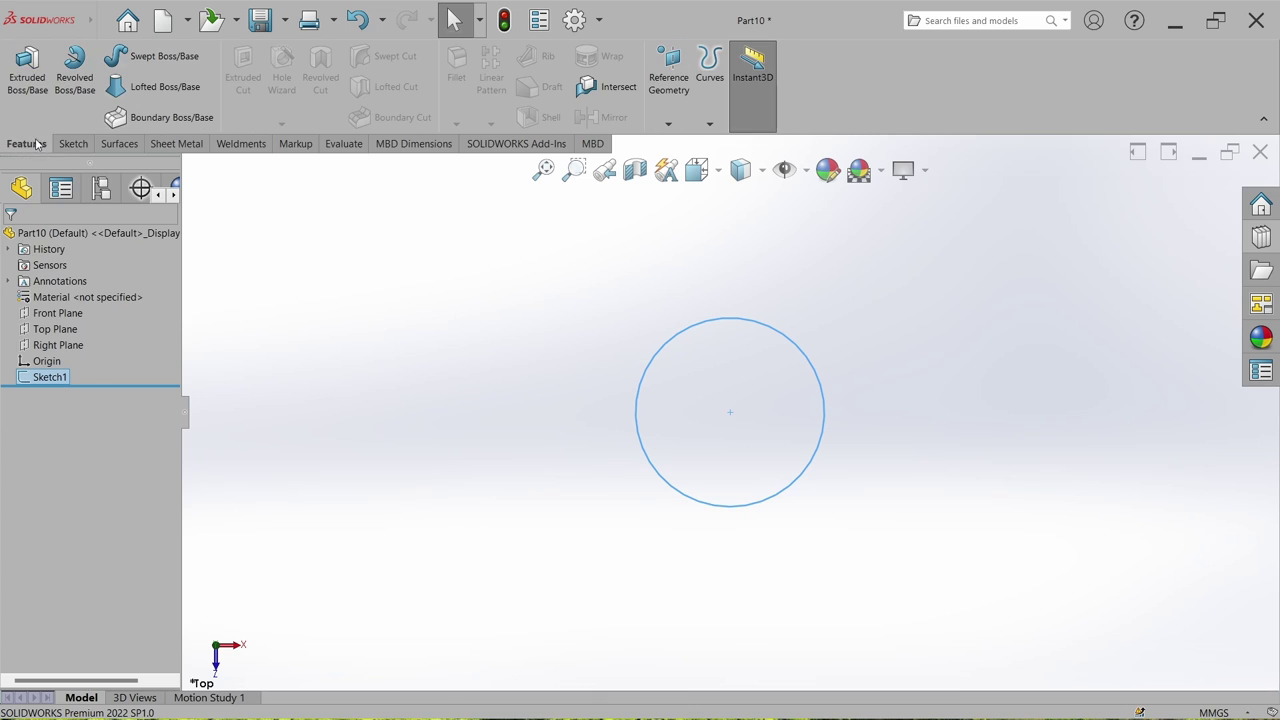
{"action": "left_click", "coordinate": [27, 70]}
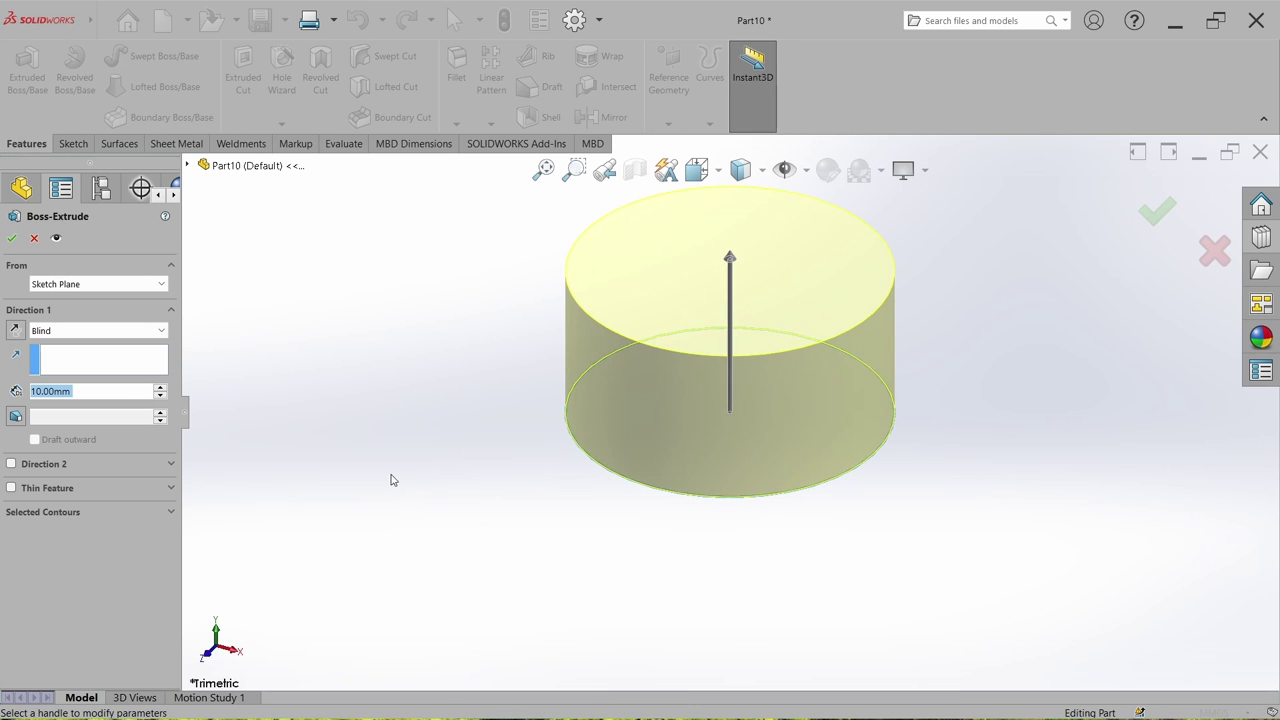
{"action": "type", "text": "200"}
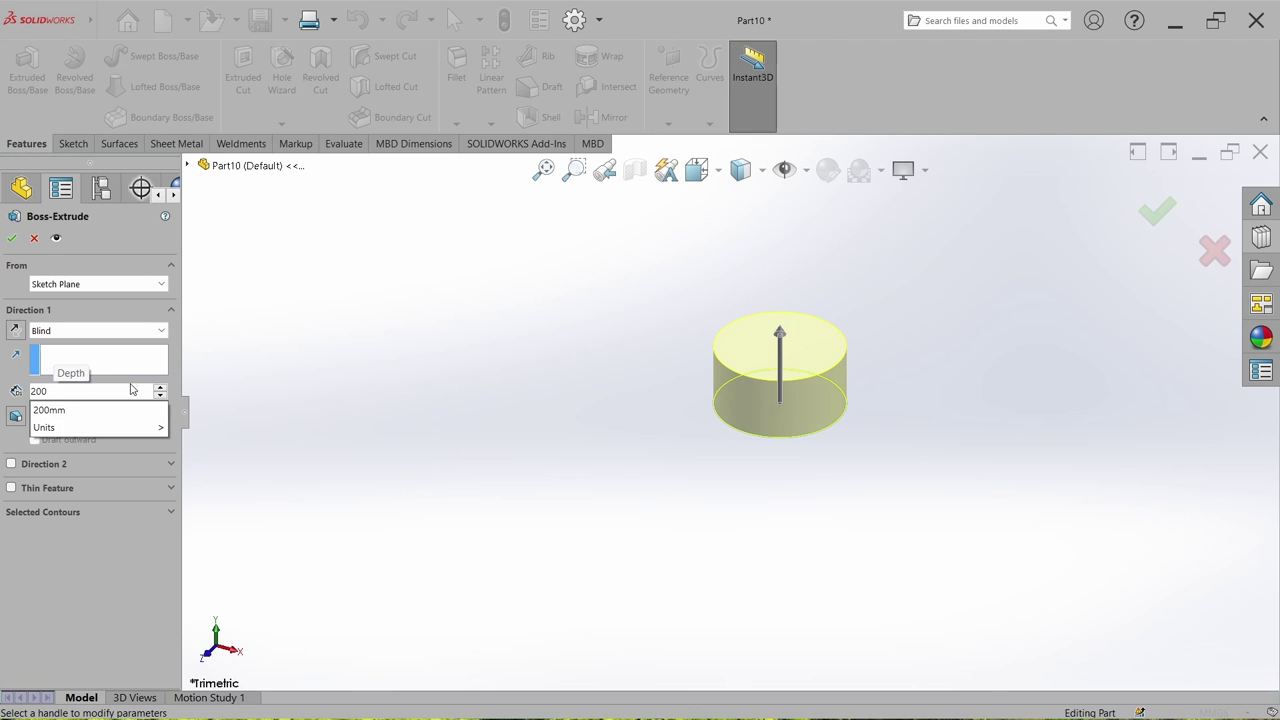
{"action": "key", "text": "Return"}
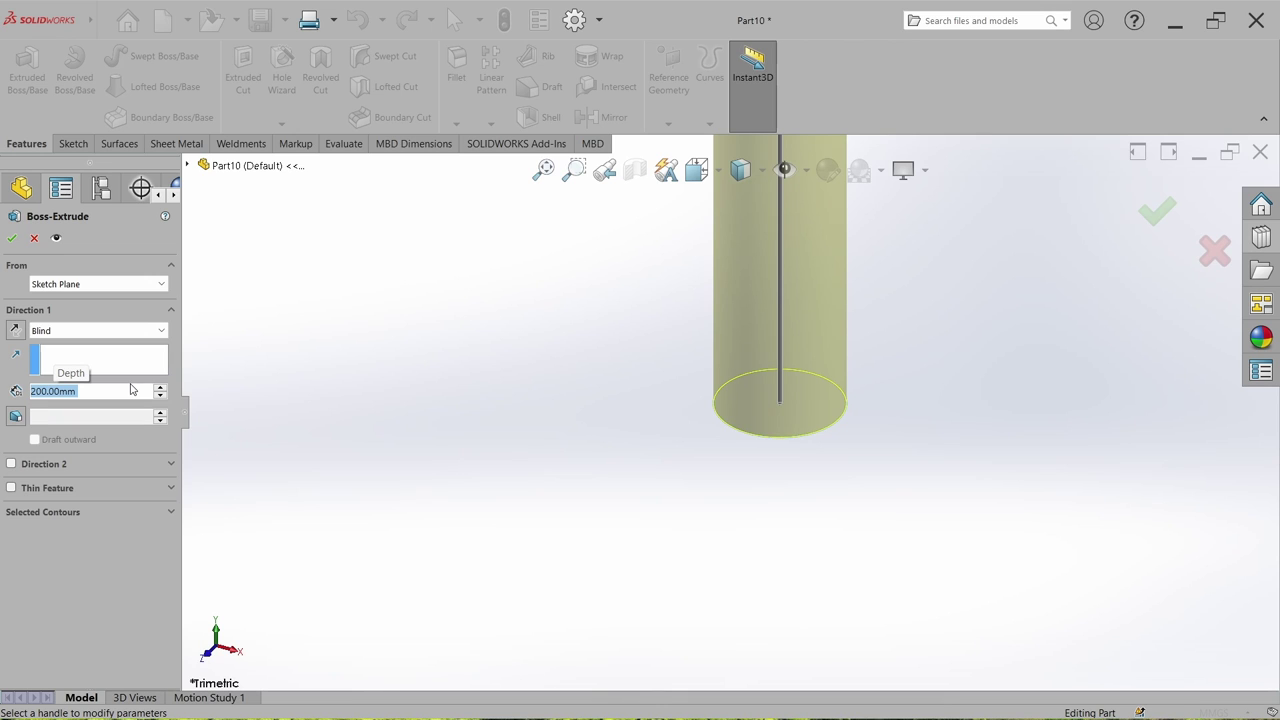
{"action": "left_click", "coordinate": [11, 237]}
{"action": "left_click", "coordinate": [543, 169]}
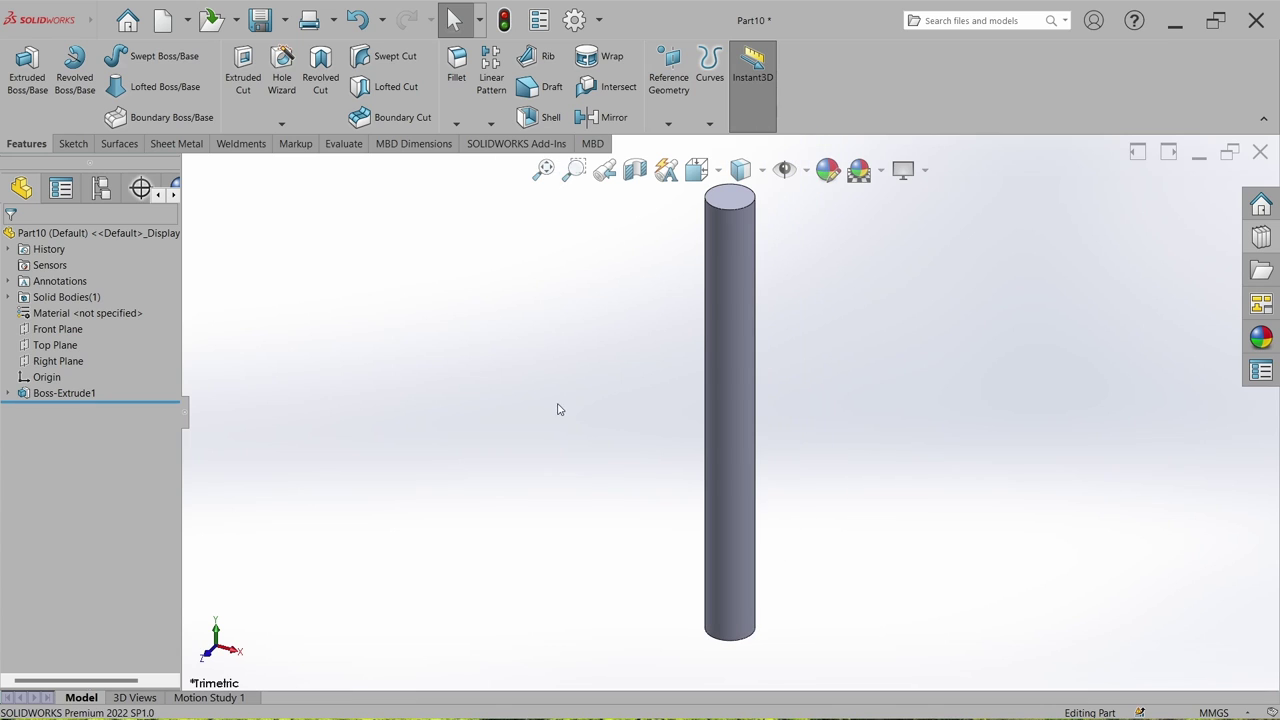
Step: Assign Chrome Stainless Steel to the rod and save the part as Linear shaft in the Video 2 Pneumatic press folder
{"action": "right_click", "coordinate": [127, 312]}
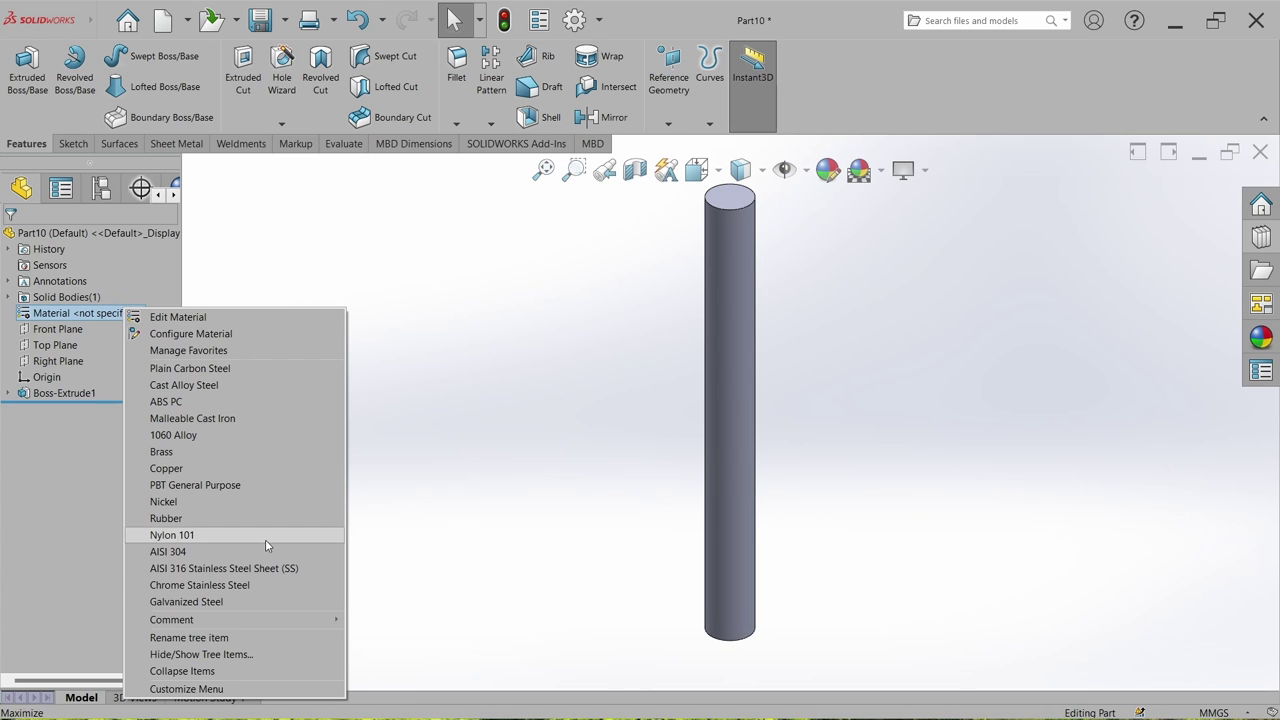
{"action": "left_click", "coordinate": [217, 588]}
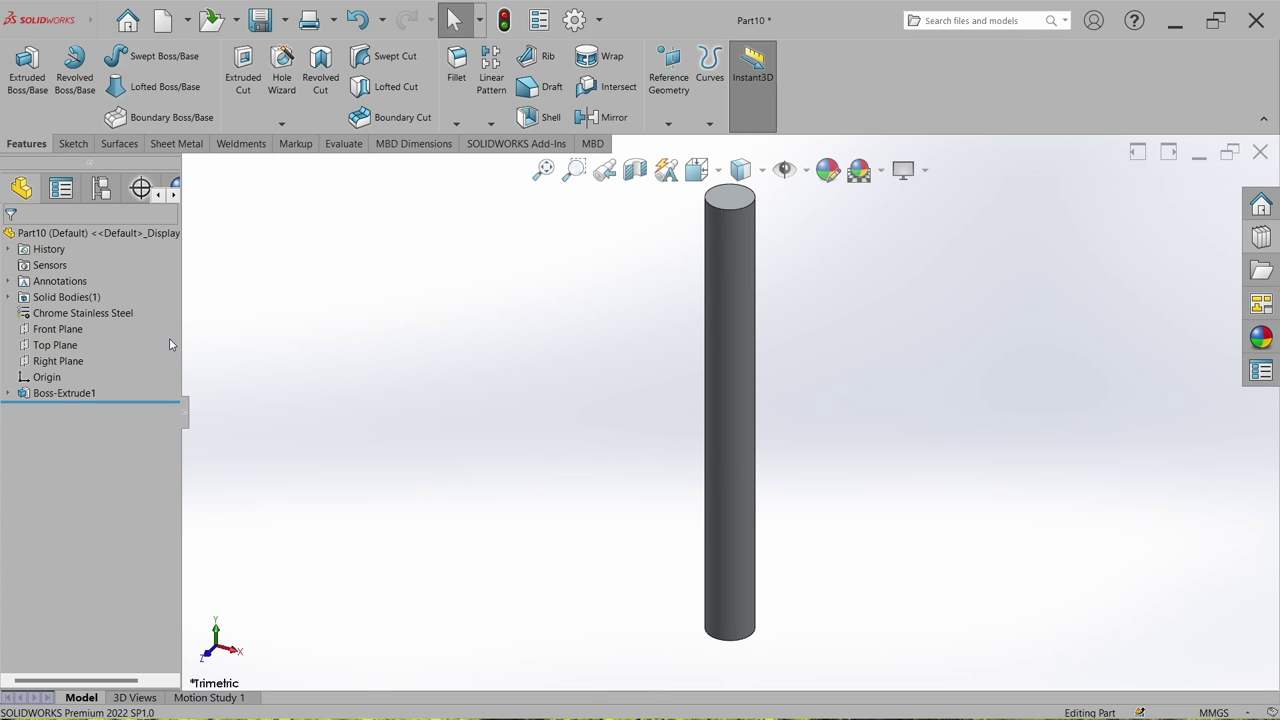
{"action": "key", "text": "ctrl+s"}
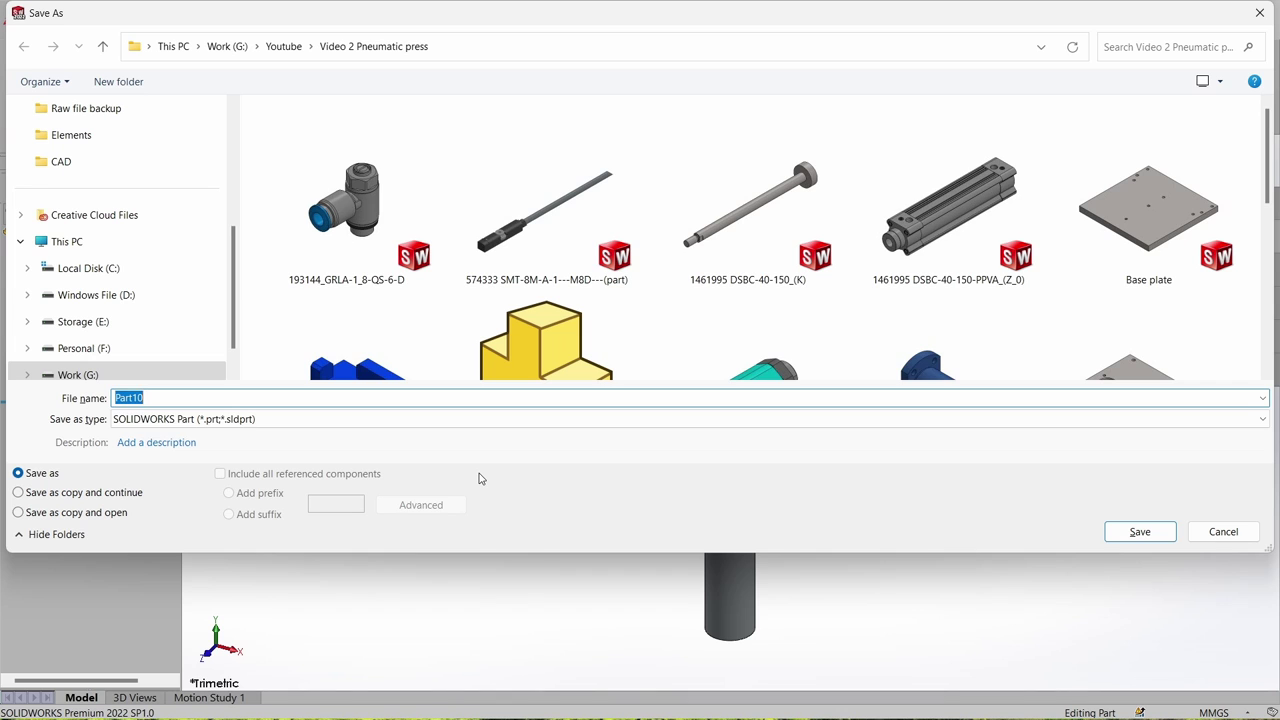
{"action": "type", "text": "Linear shaft"}
{"action": "key", "text": "Return"}
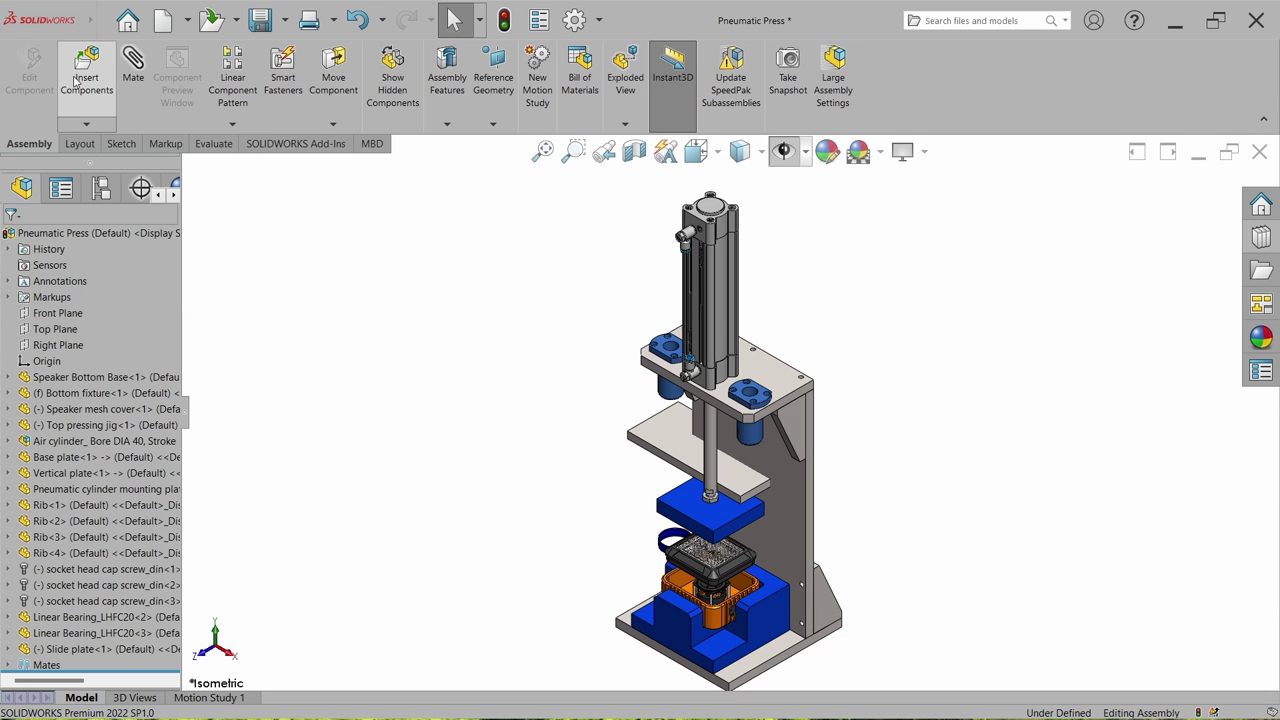
Step: Insert the Linear shaft part into the Pneumatic Press assembly, placing it in the free space beside the press
{"action": "left_click", "coordinate": [85, 79]}
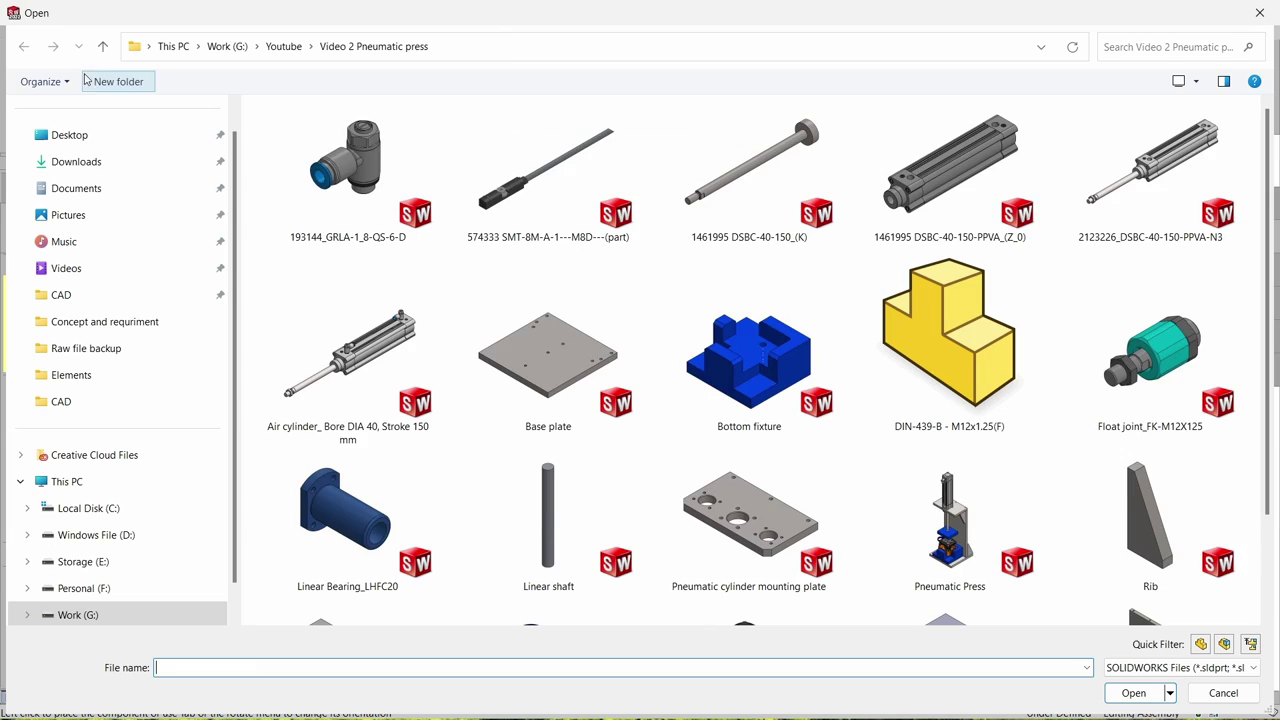
{"action": "scroll", "coordinate": [643, 334], "scroll_direction": "down", "scroll_amount": 2}
{"action": "double_click", "coordinate": [549, 410]}
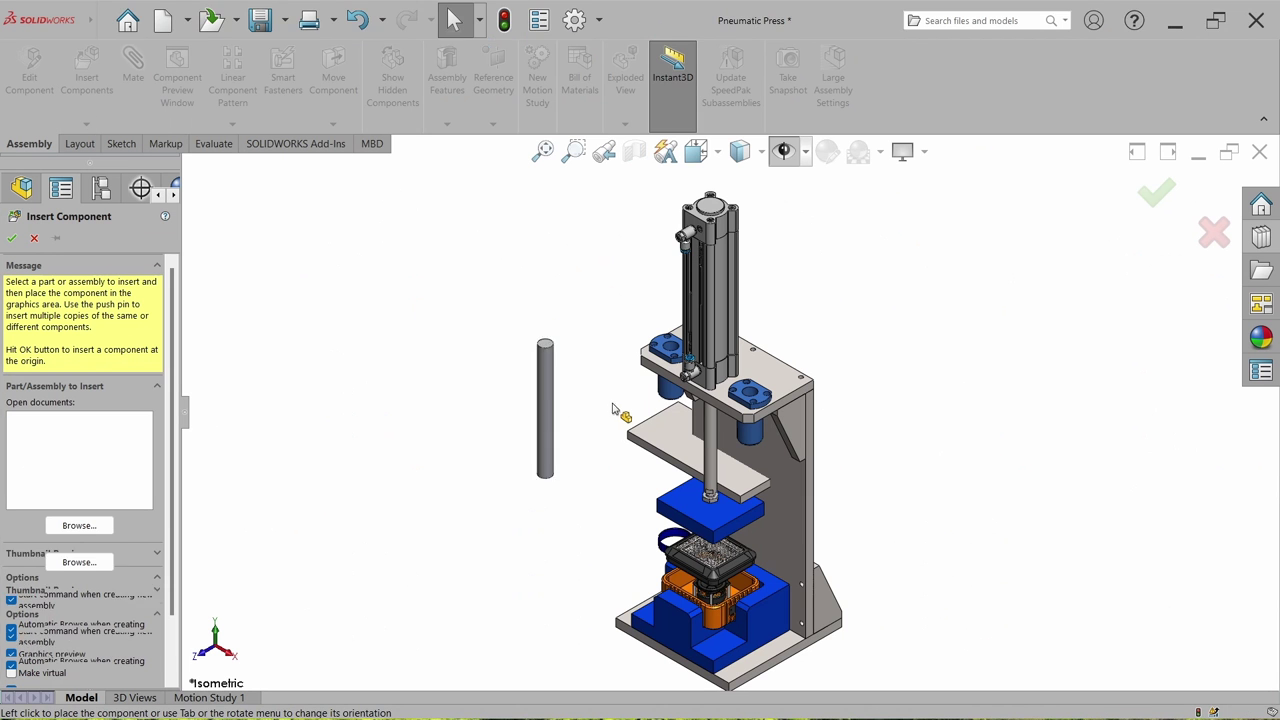
{"action": "left_click", "coordinate": [549, 410]}
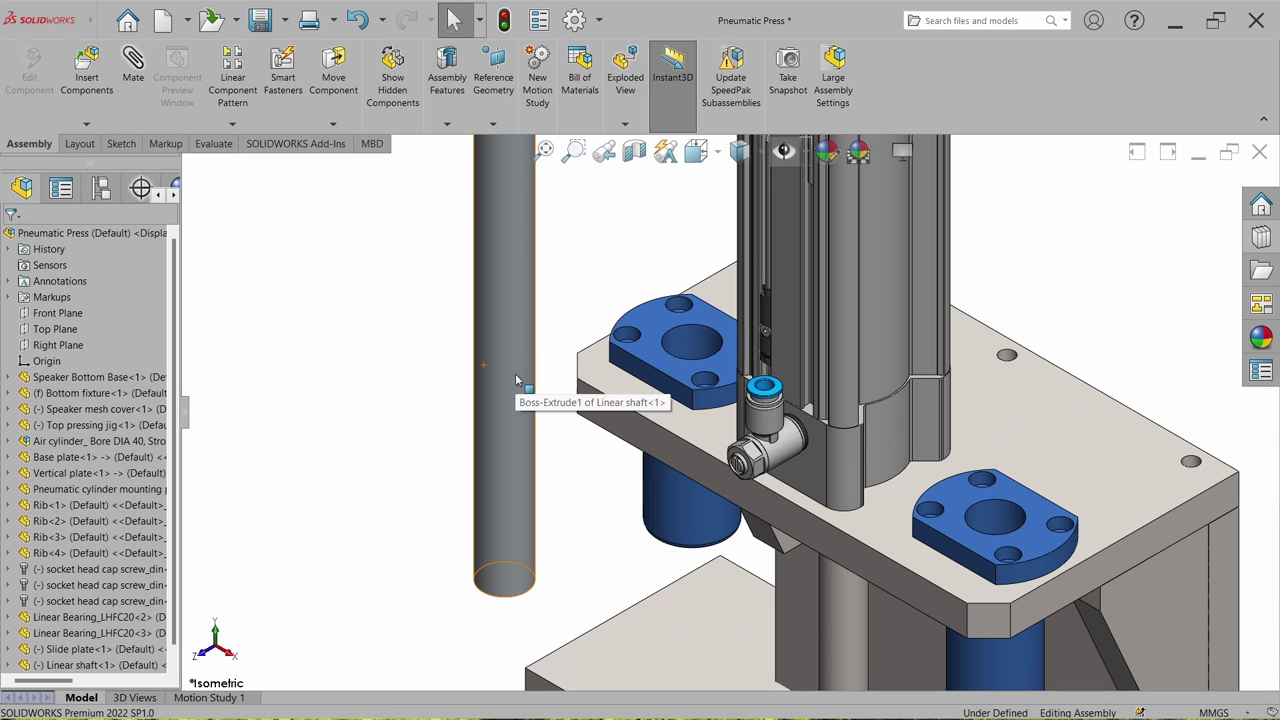
Step: Add a Concentric mate between the linear shaft and the bore of the linear bearing nearest to it
{"action": "left_click", "coordinate": [133, 65]}
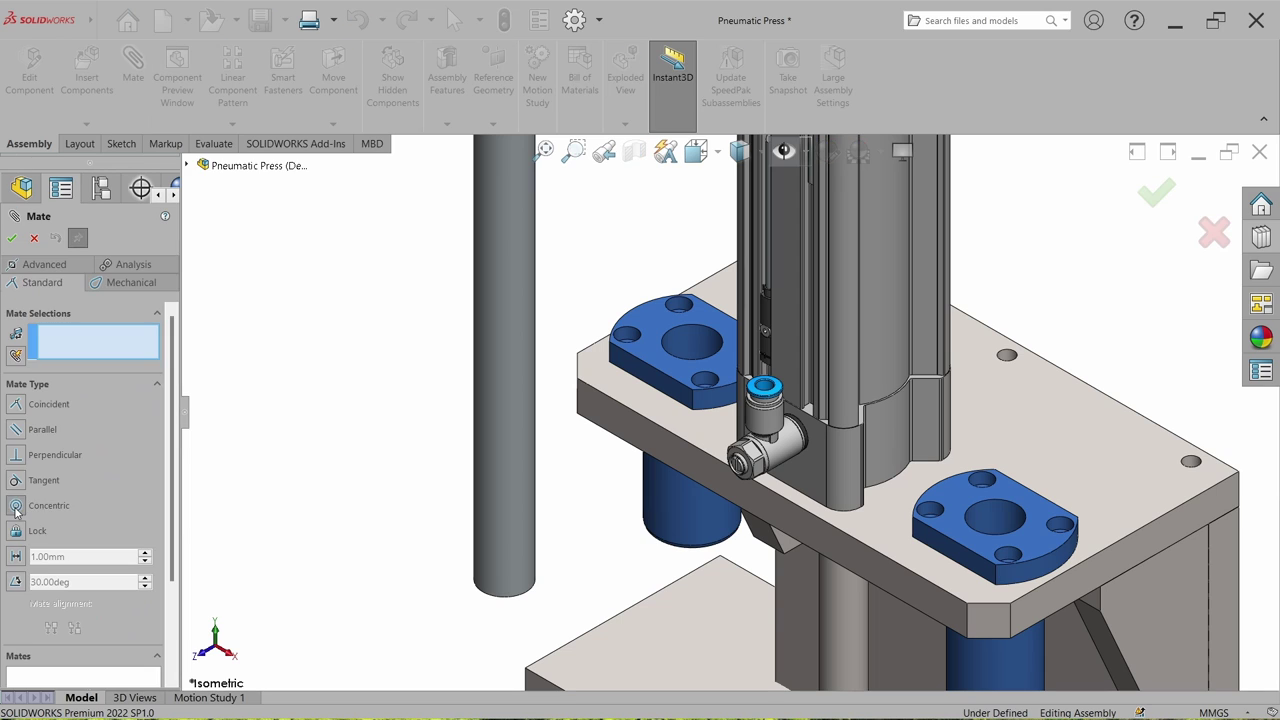
{"action": "left_click", "coordinate": [490, 390]}
{"action": "left_click", "coordinate": [695, 350]}
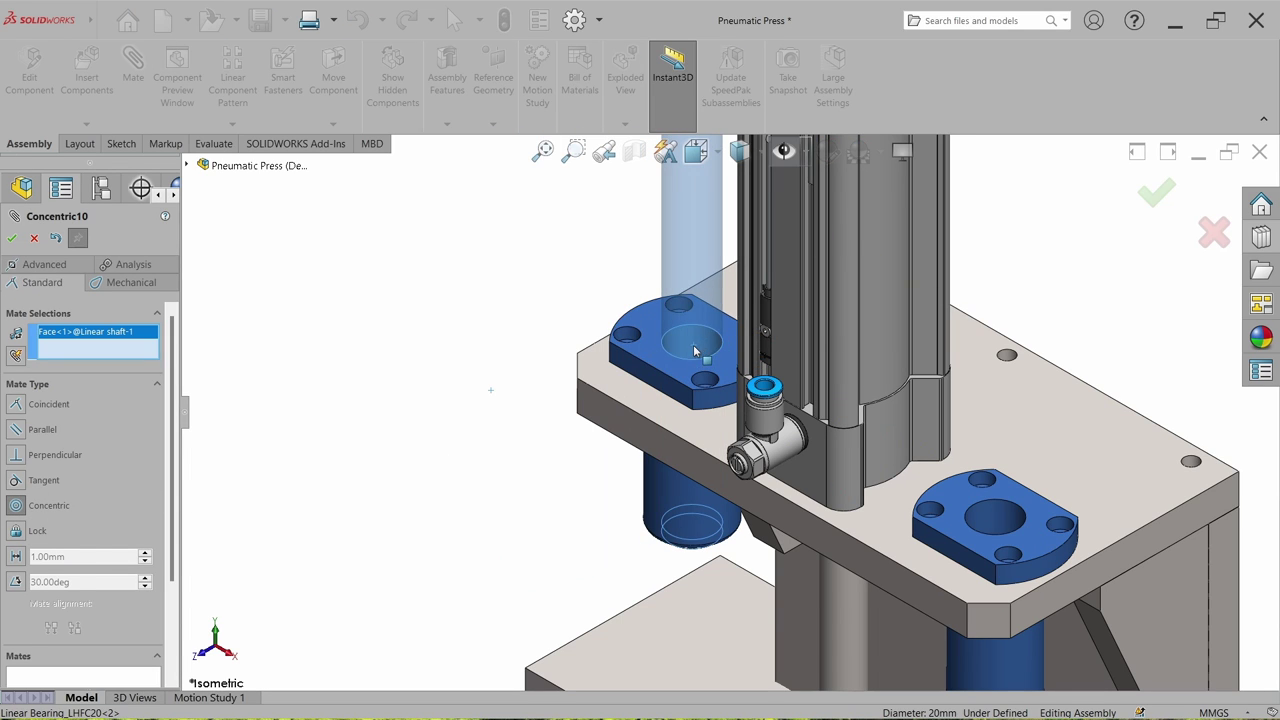
{"action": "left_click", "coordinate": [898, 312]}
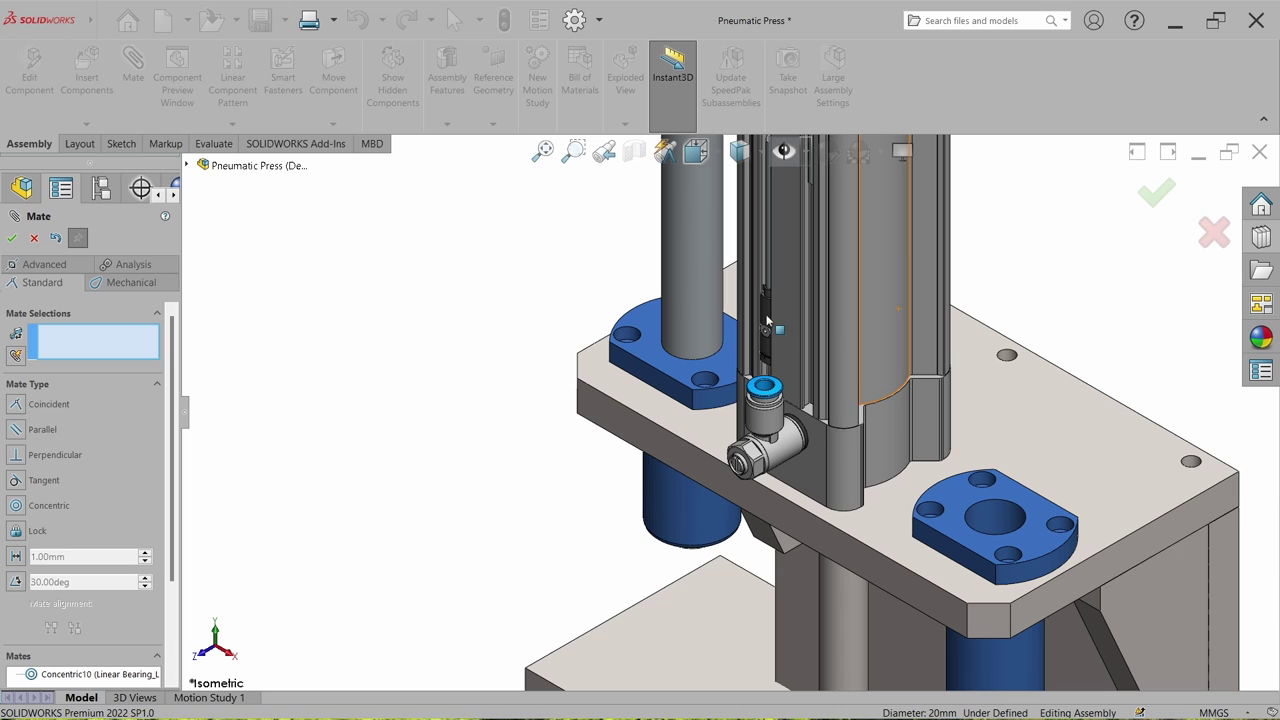
{"action": "left_click", "coordinate": [12, 239]}
Step: Copy the linear shaft into free space beside the press and add a Concentric mate between the copy and the other linear bearing's bore
{"action": "key", "text": "f"}
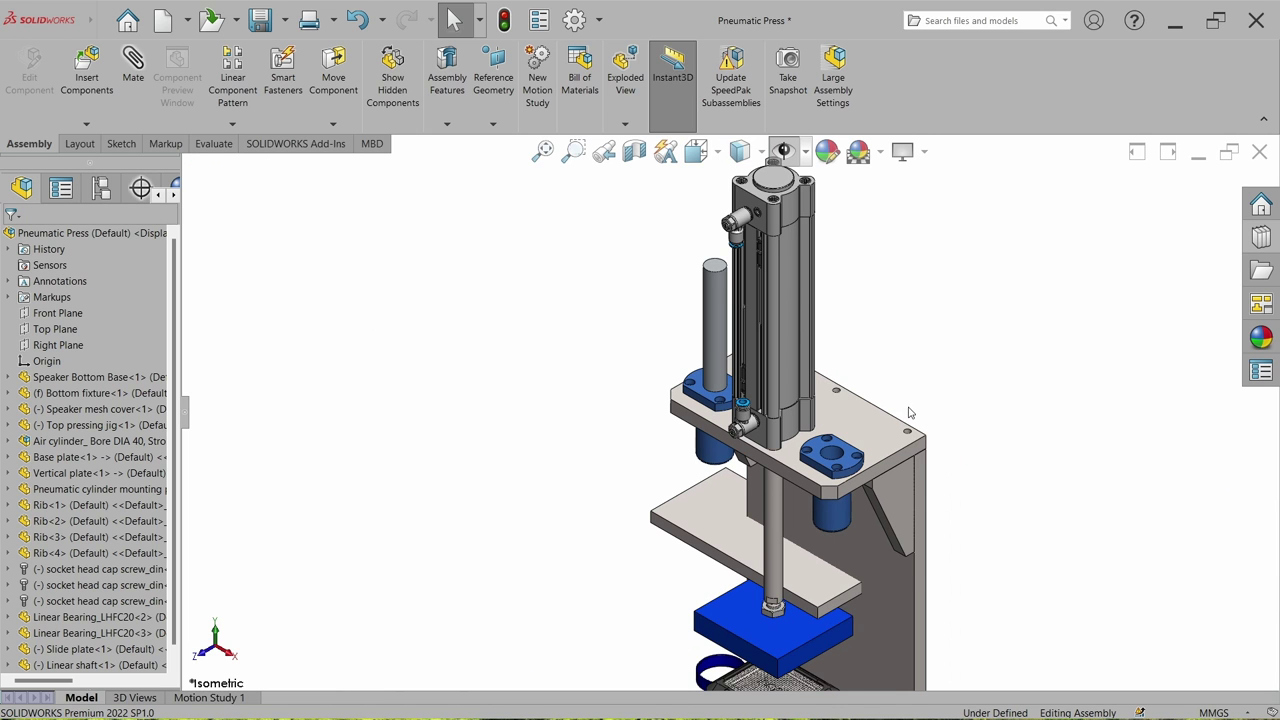
{"action": "left_click_drag", "start_coordinate": [666, 340], "coordinate": [528, 337], "text": "ctrl"}
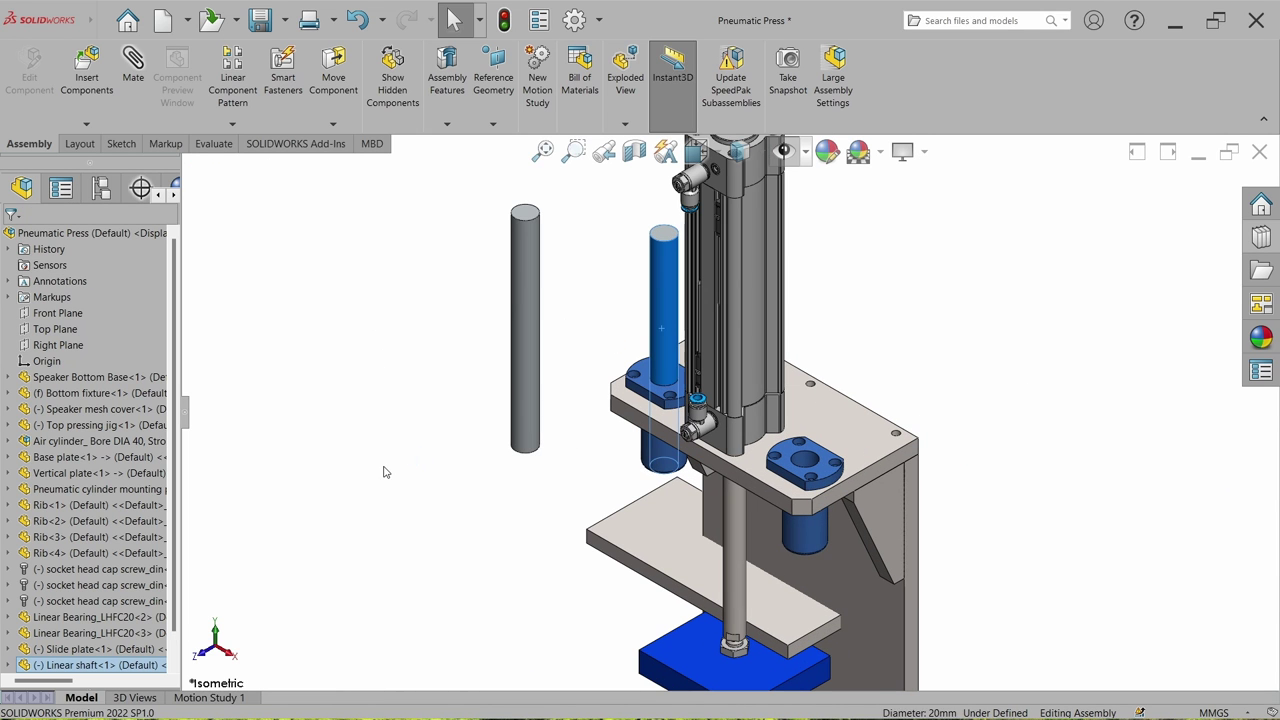
{"action": "left_click", "coordinate": [131, 75]}
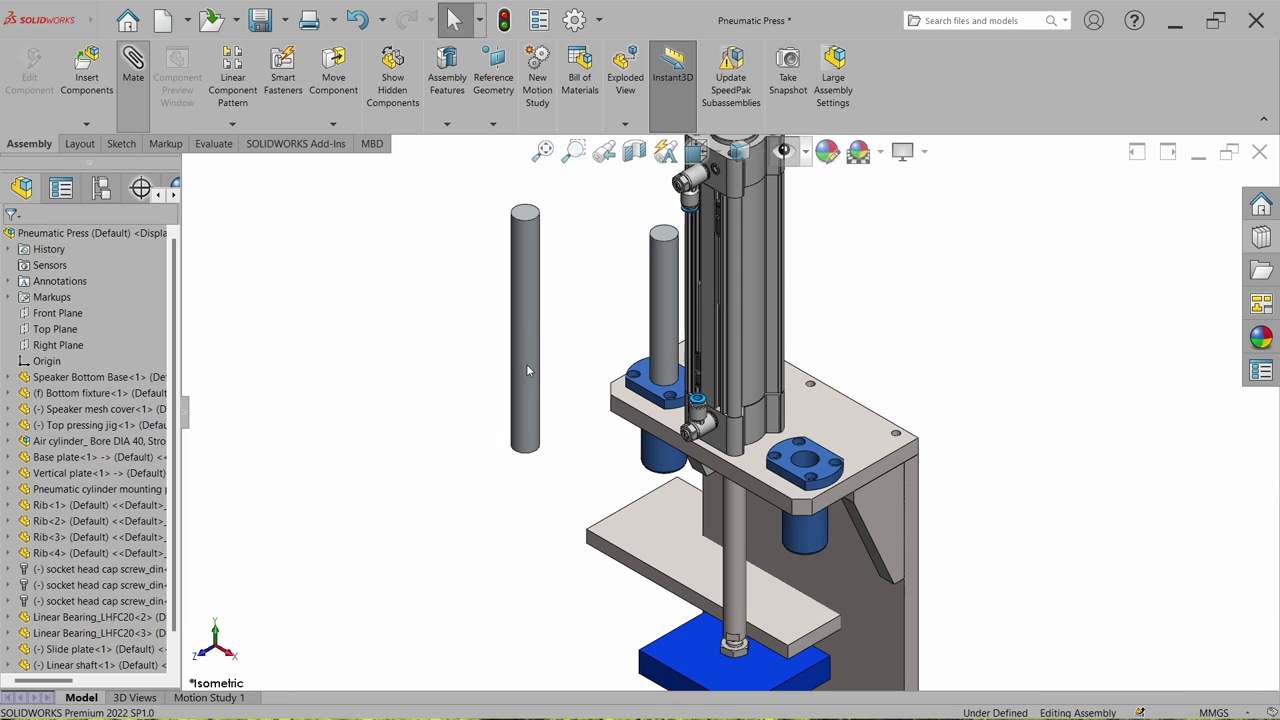
{"action": "left_click", "coordinate": [526, 364]}
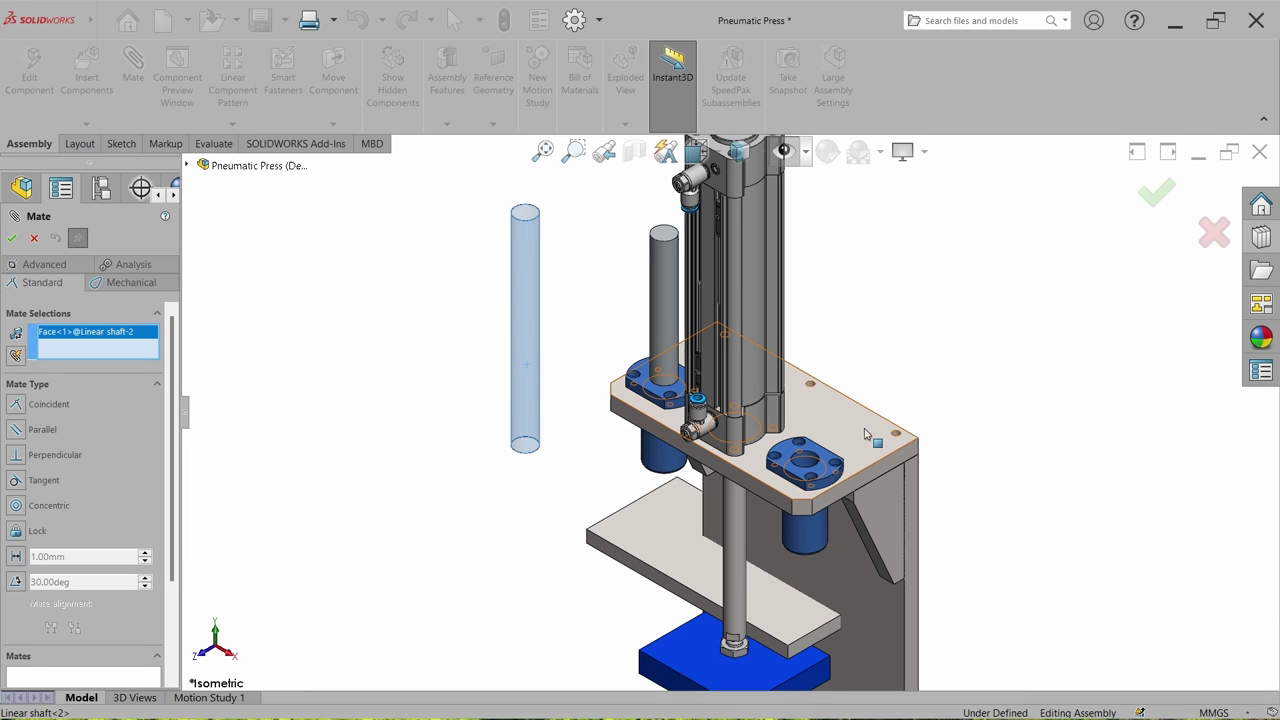
{"action": "scroll", "coordinate": [815, 462], "scroll_direction": "down", "scroll_amount": 3}
{"action": "left_click", "coordinate": [815, 462]}
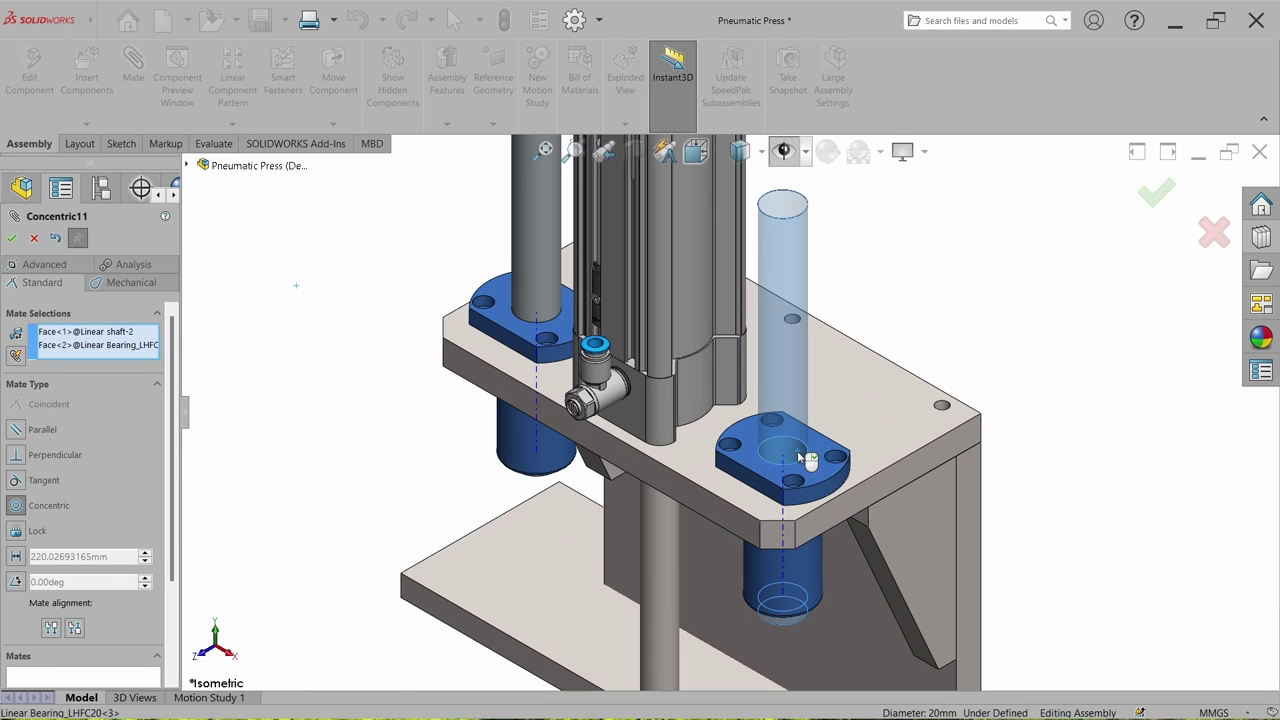
{"action": "left_click", "coordinate": [1002, 475]}
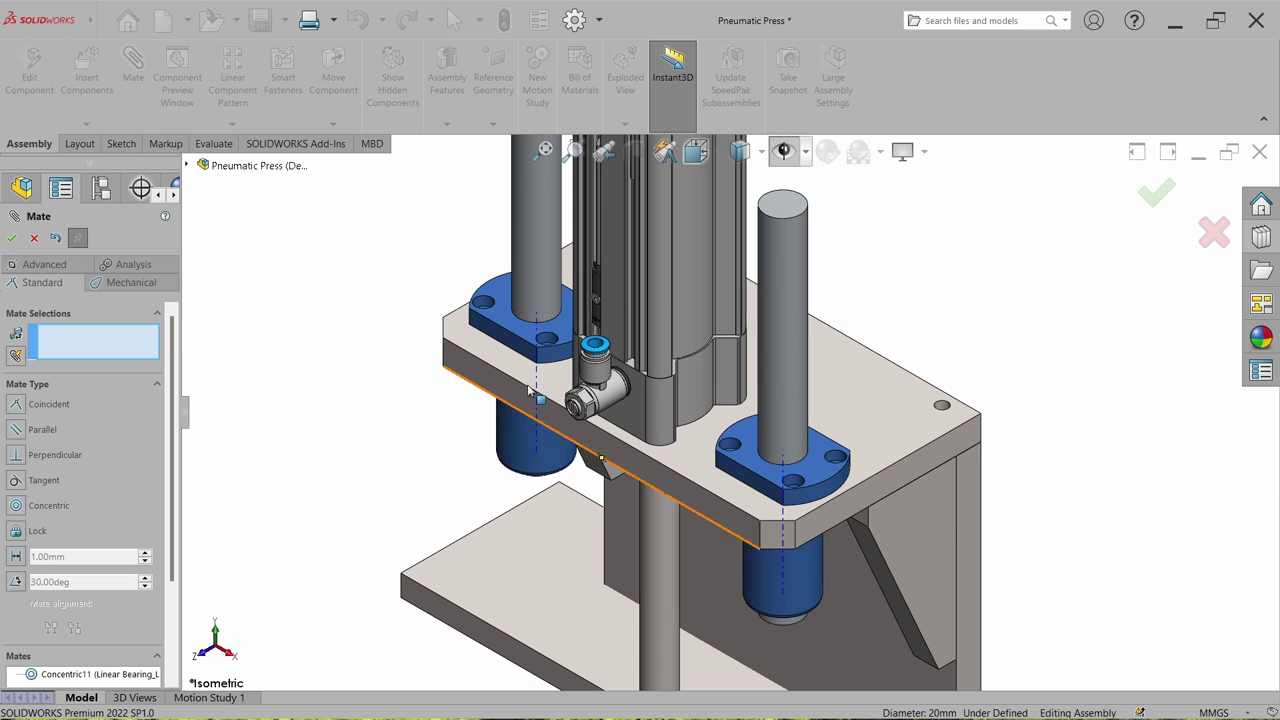
{"action": "scroll", "coordinate": [720, 430], "scroll_direction": "up", "scroll_amount": 3}
{"action": "key", "text": "Escape"}
Step: View the press square to the vertical plate and move the slide plate between the cylinder rod's end and the top pressing jig
{"action": "left_click", "coordinate": [822, 597]}
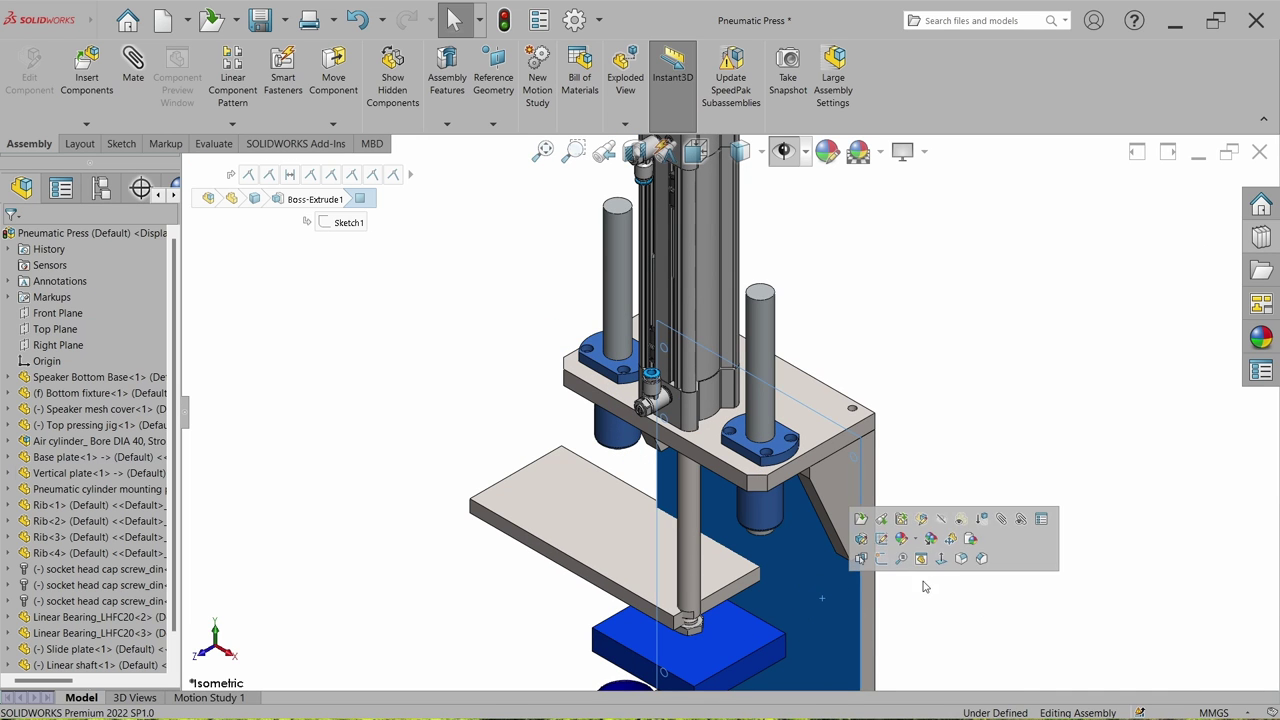
{"action": "left_click", "coordinate": [944, 552]}
{"action": "key", "text": "Escape"}
{"action": "scroll", "coordinate": [788, 433], "scroll_direction": "down", "scroll_amount": 5}
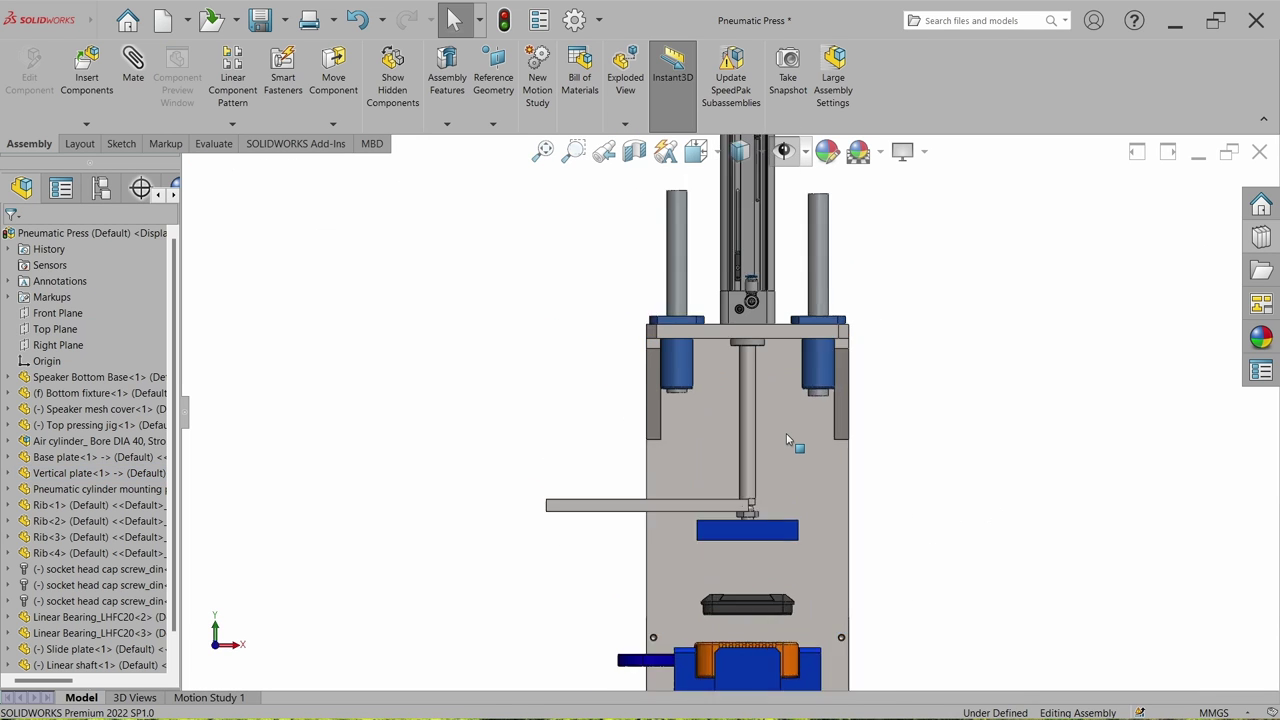
{"action": "left_click_drag", "start_coordinate": [546, 556], "coordinate": [736, 572]}
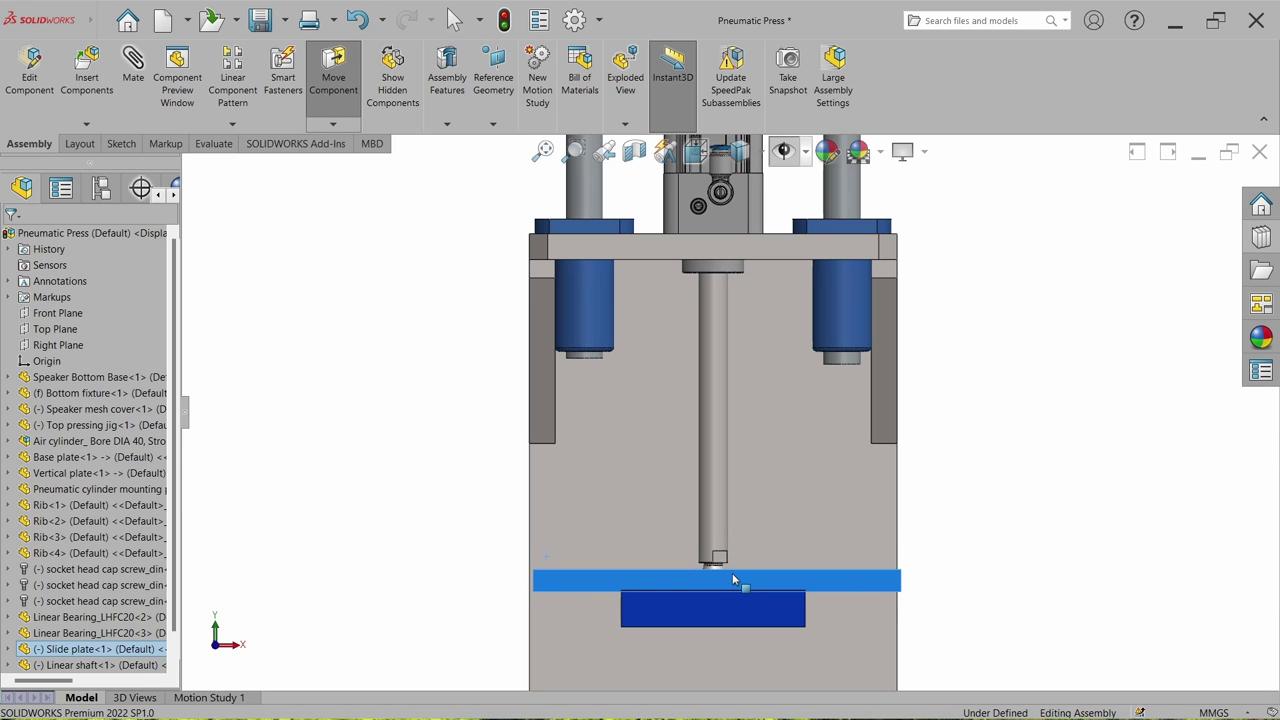
{"action": "key", "text": "Escape"}
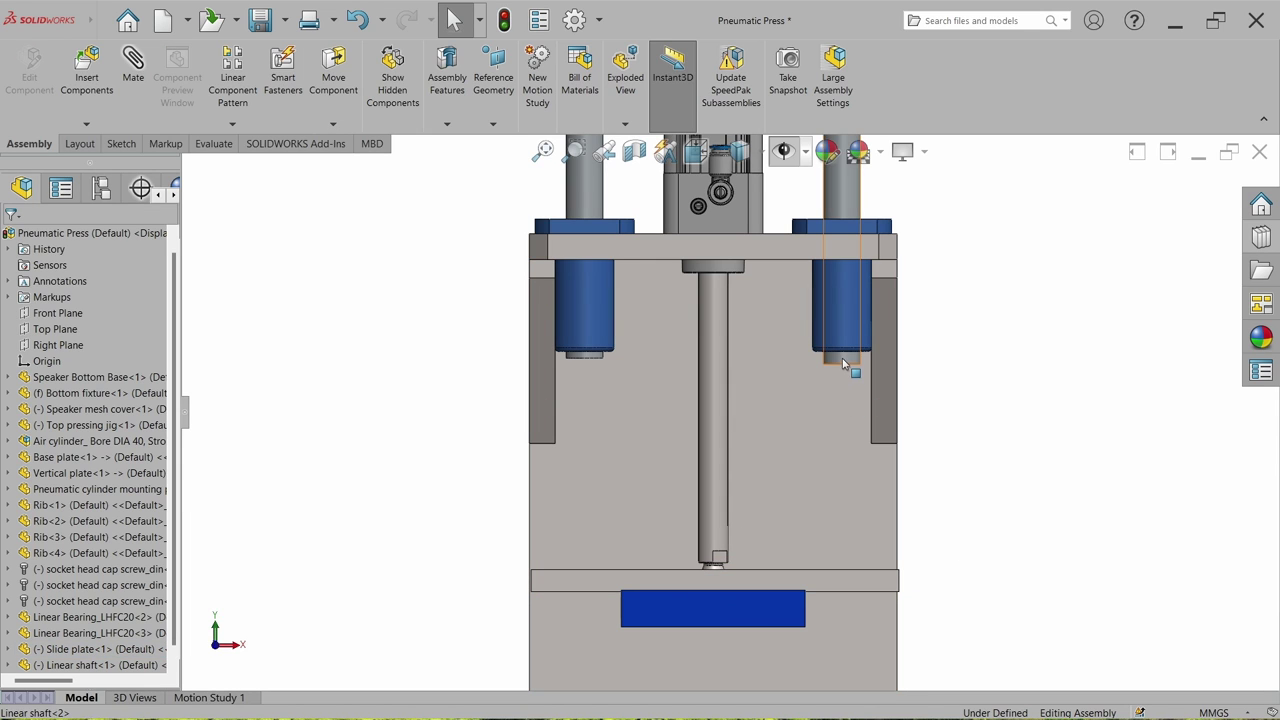
Step: Slide both linear shafts down through their bearings until their lower ends reach the top of the slide plate
{"action": "left_click_drag", "start_coordinate": [843, 371], "coordinate": [834, 573]}
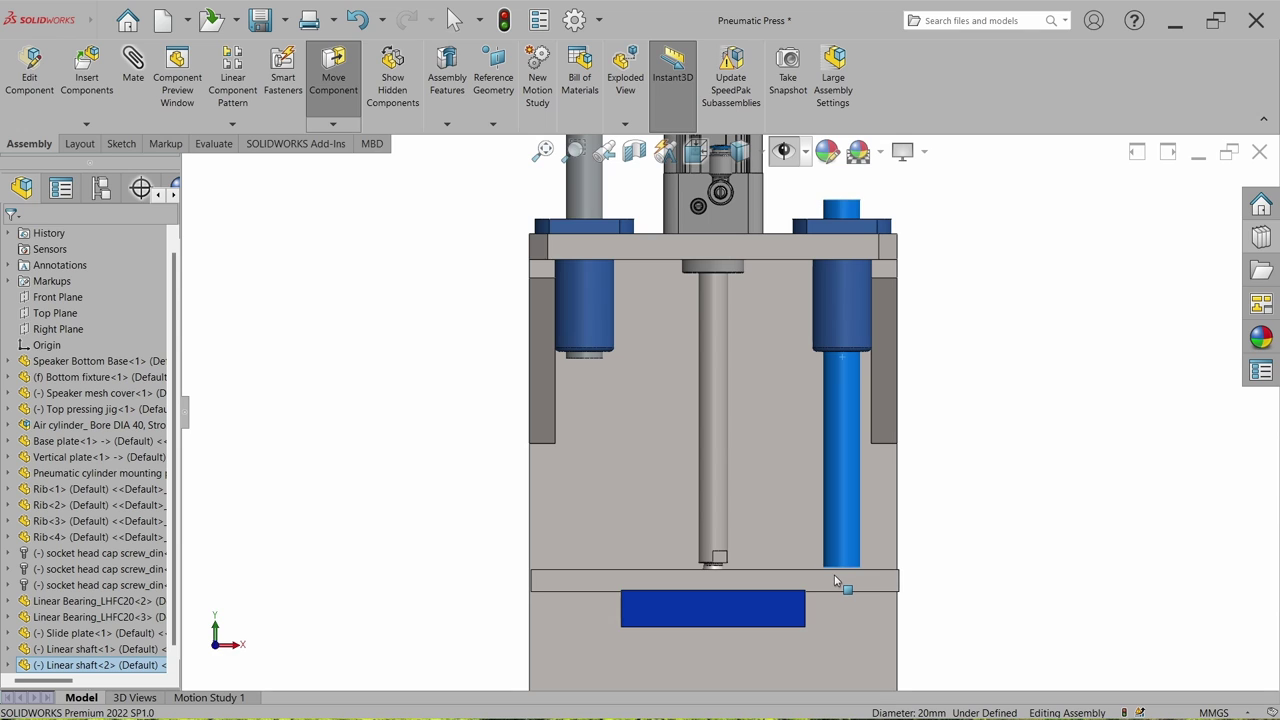
{"action": "left_click_drag", "start_coordinate": [598, 362], "coordinate": [592, 606]}
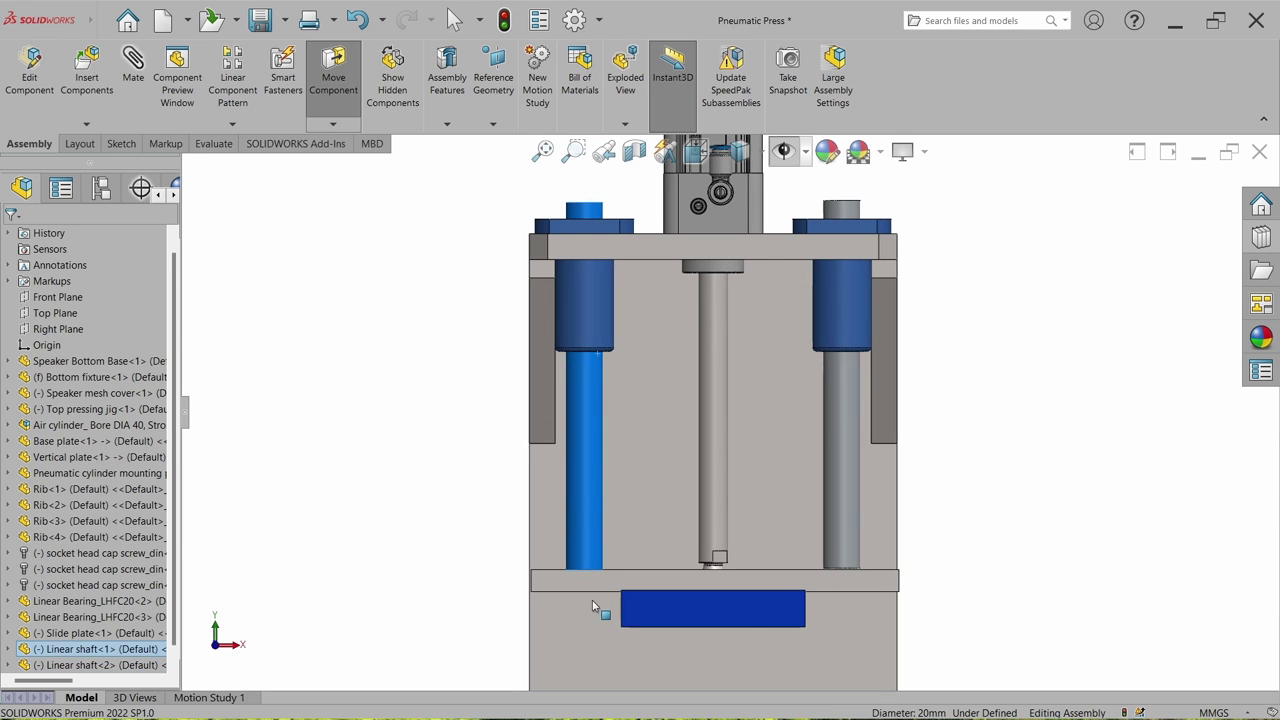
{"action": "key", "text": "Escape"}
{"action": "scroll", "coordinate": [592, 606], "scroll_direction": "down", "scroll_amount": 2}
{"action": "scroll", "coordinate": [525, 652], "scroll_direction": "up", "scroll_amount": 1}
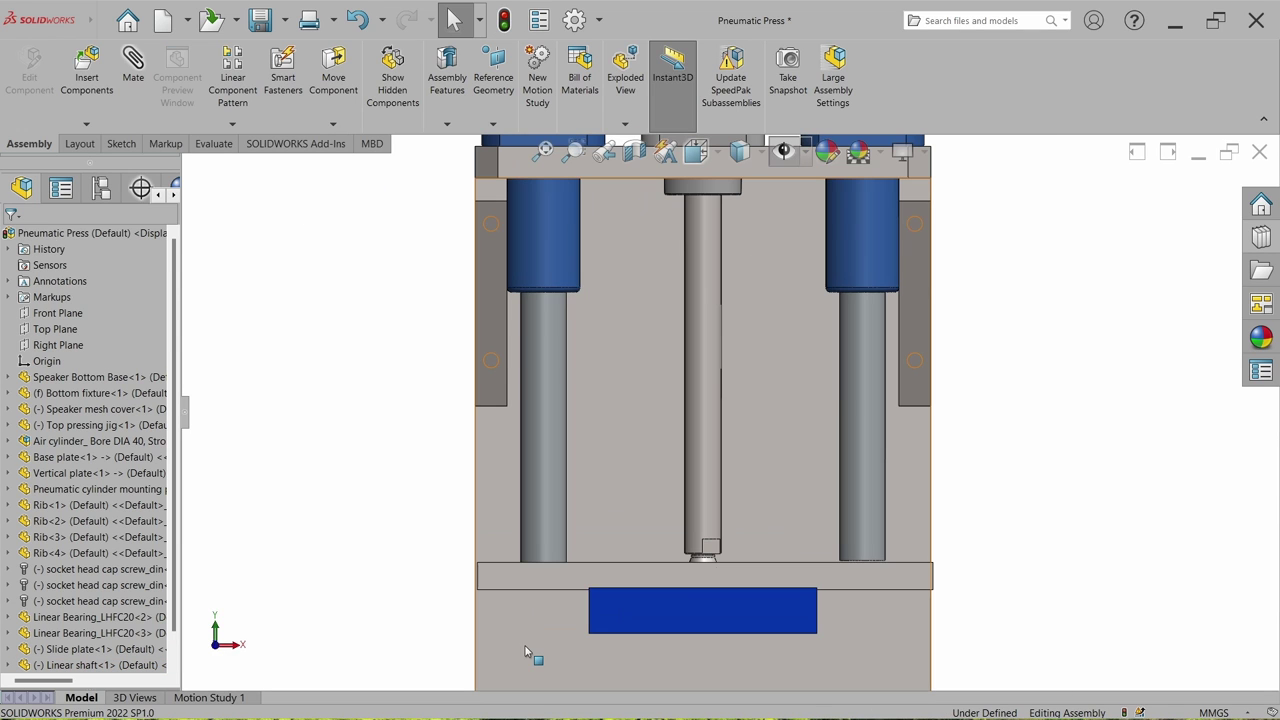
Step: Open the linear shaft part from the assembly in its own window
{"action": "left_click", "coordinate": [542, 581]}
{"action": "left_click", "coordinate": [548, 537]}
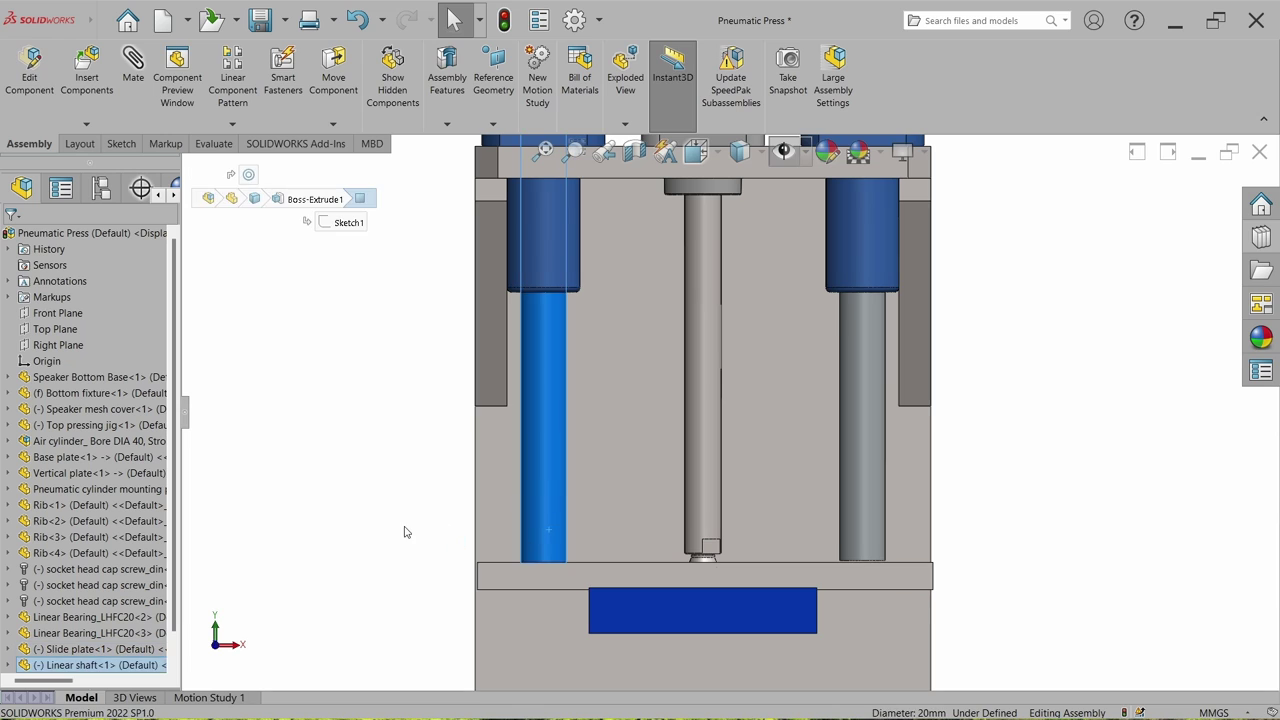
{"action": "left_click", "coordinate": [403, 528]}
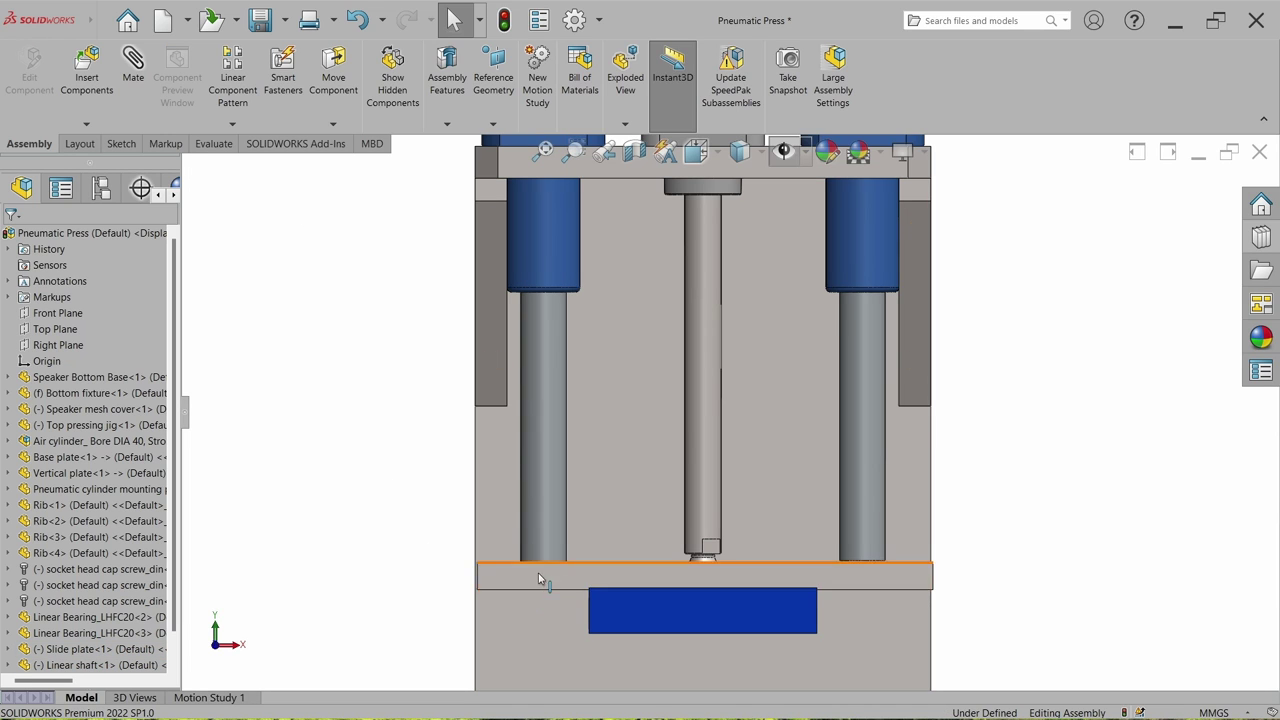
{"action": "left_click", "coordinate": [553, 521]}
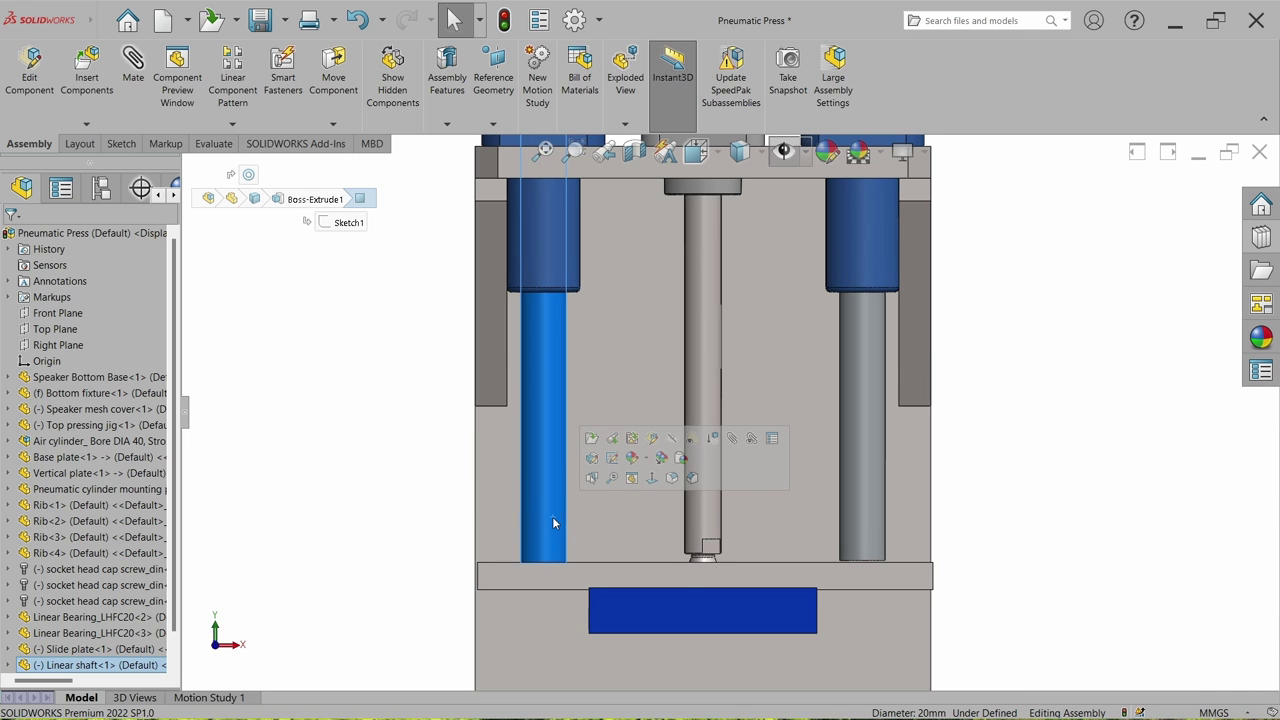
{"action": "left_click", "coordinate": [591, 439]}
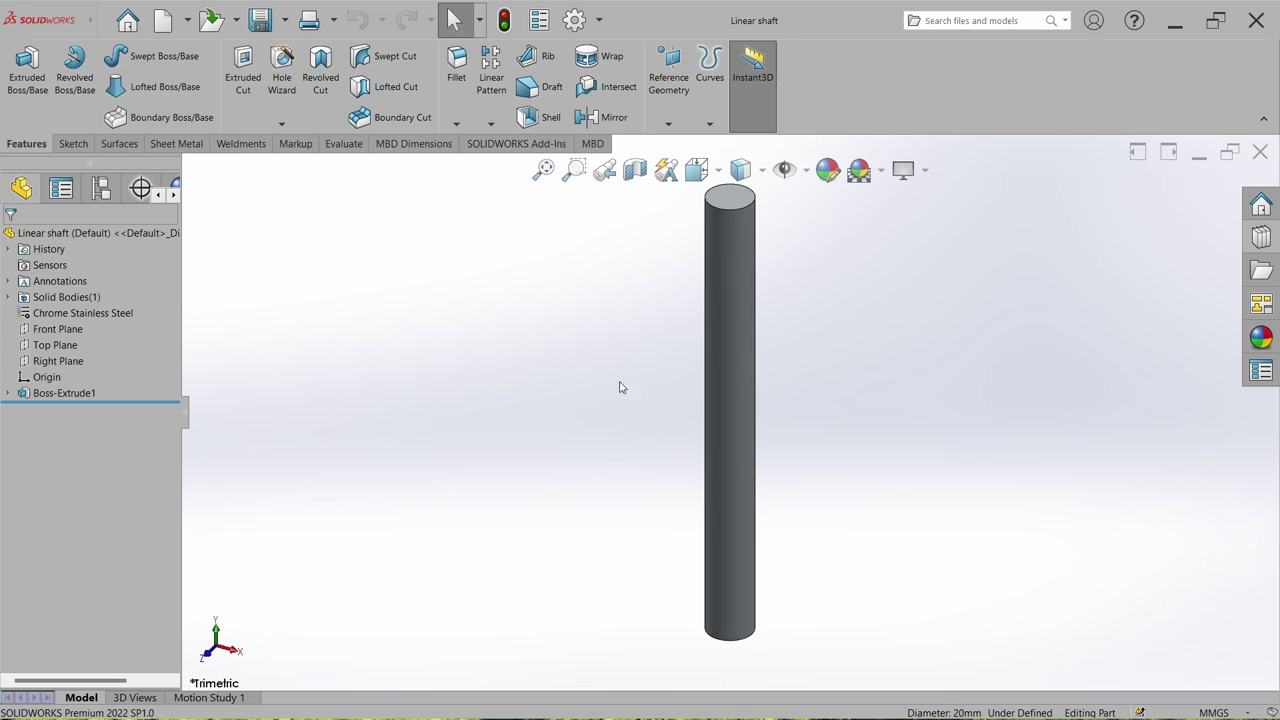
Step: Sketch a point at the centre of the shaft's circular end face and finish the sketch
{"action": "left_click", "coordinate": [71, 143]}
{"action": "left_click", "coordinate": [22, 70]}
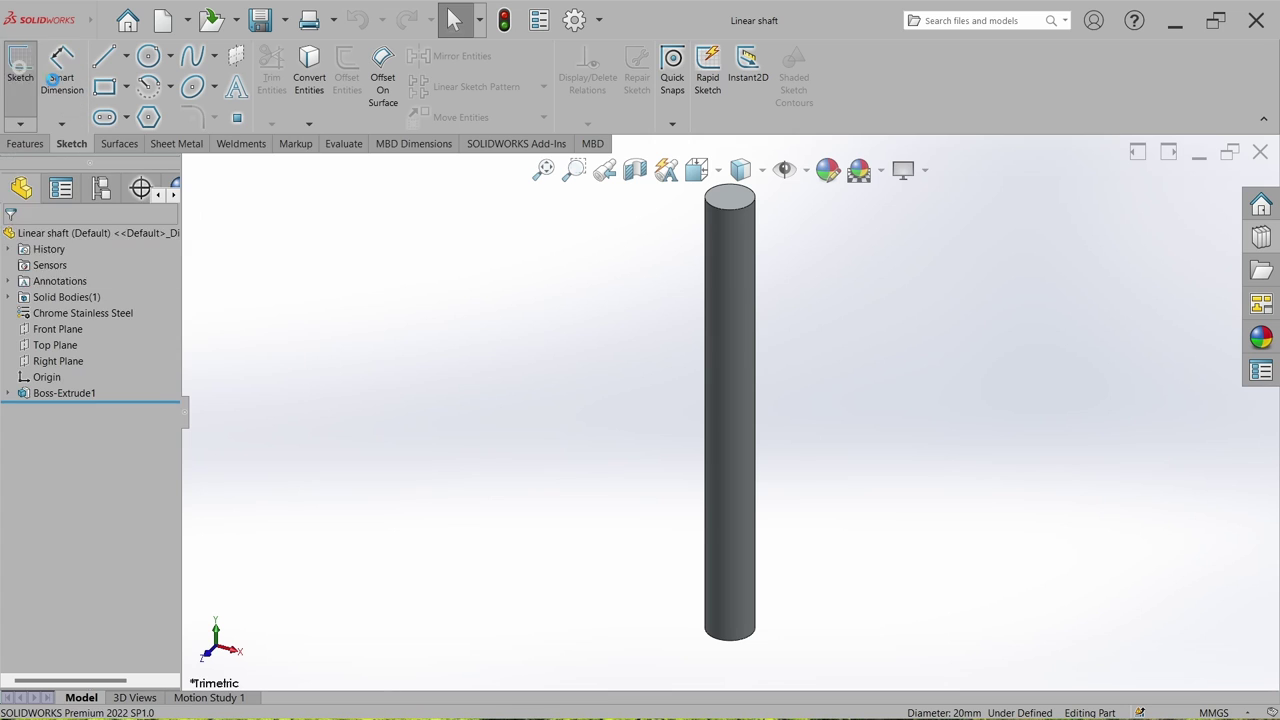
{"action": "left_click", "coordinate": [20, 70]}
{"action": "left_click", "coordinate": [730, 198]}
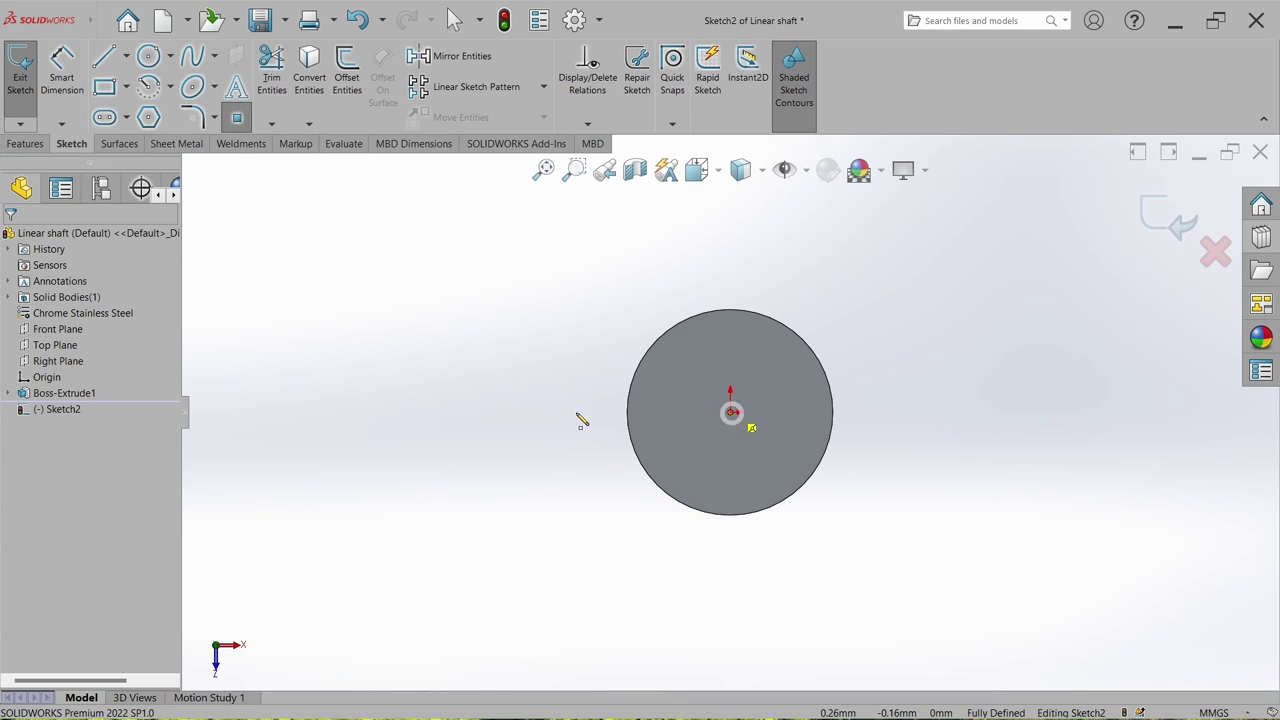
{"action": "left_click", "coordinate": [437, 400]}
{"action": "left_click", "coordinate": [20, 80]}
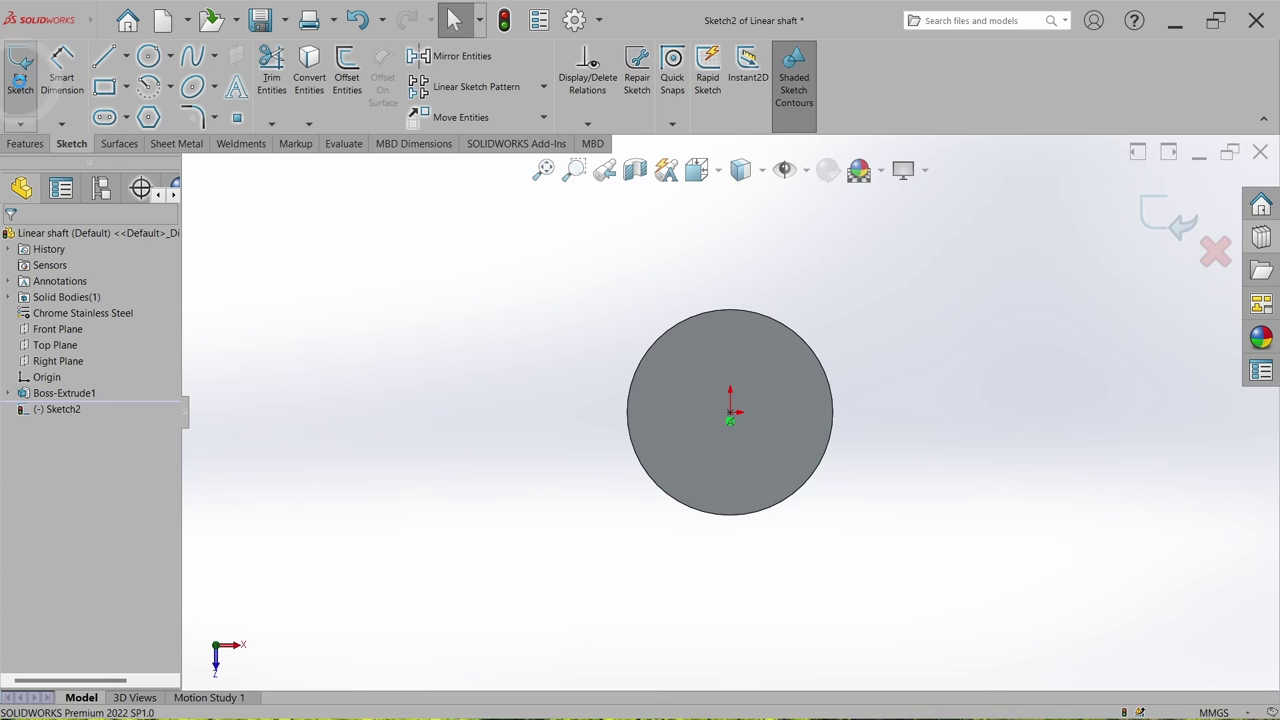
Step: Set up an ANSI Metric bottoming tapped hole with the Hole Wizard, using size M8x1.25 and a Blind end condition
{"action": "left_click", "coordinate": [25, 143]}
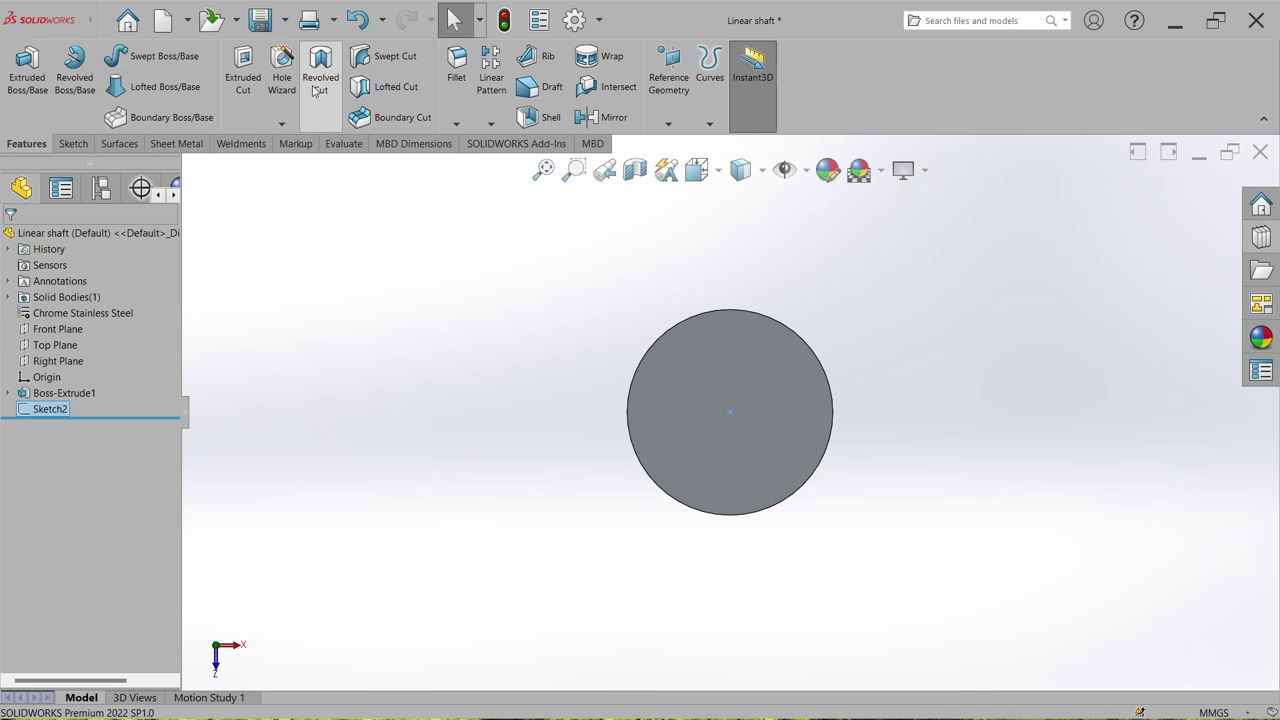
{"action": "left_click", "coordinate": [281, 80]}
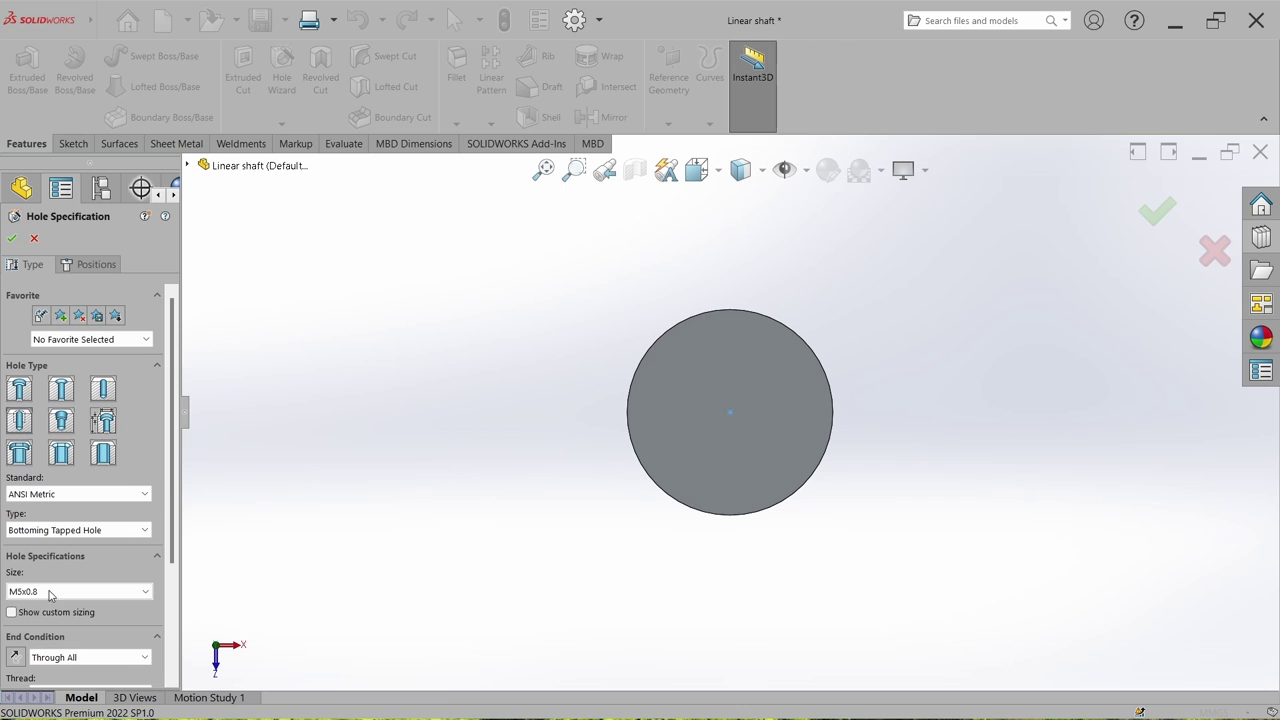
{"action": "left_click", "coordinate": [52, 594]}
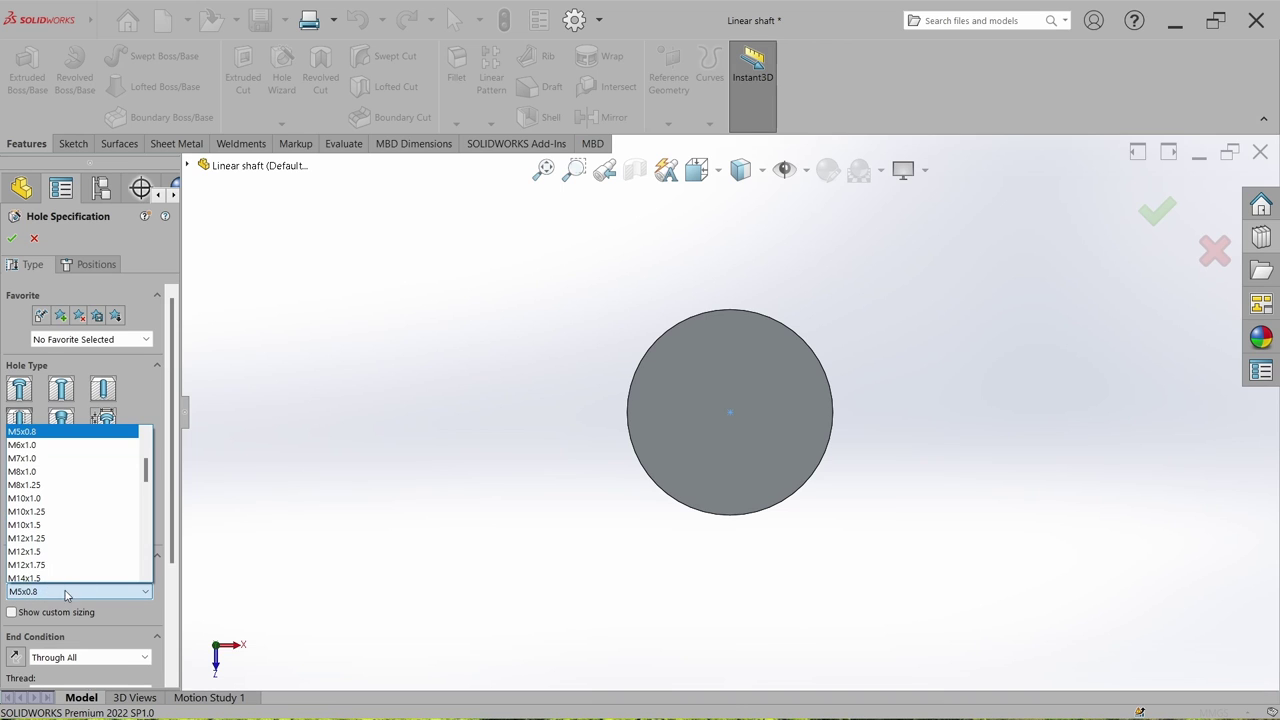
{"action": "left_click", "coordinate": [73, 446]}
{"action": "left_click", "coordinate": [90, 592]}
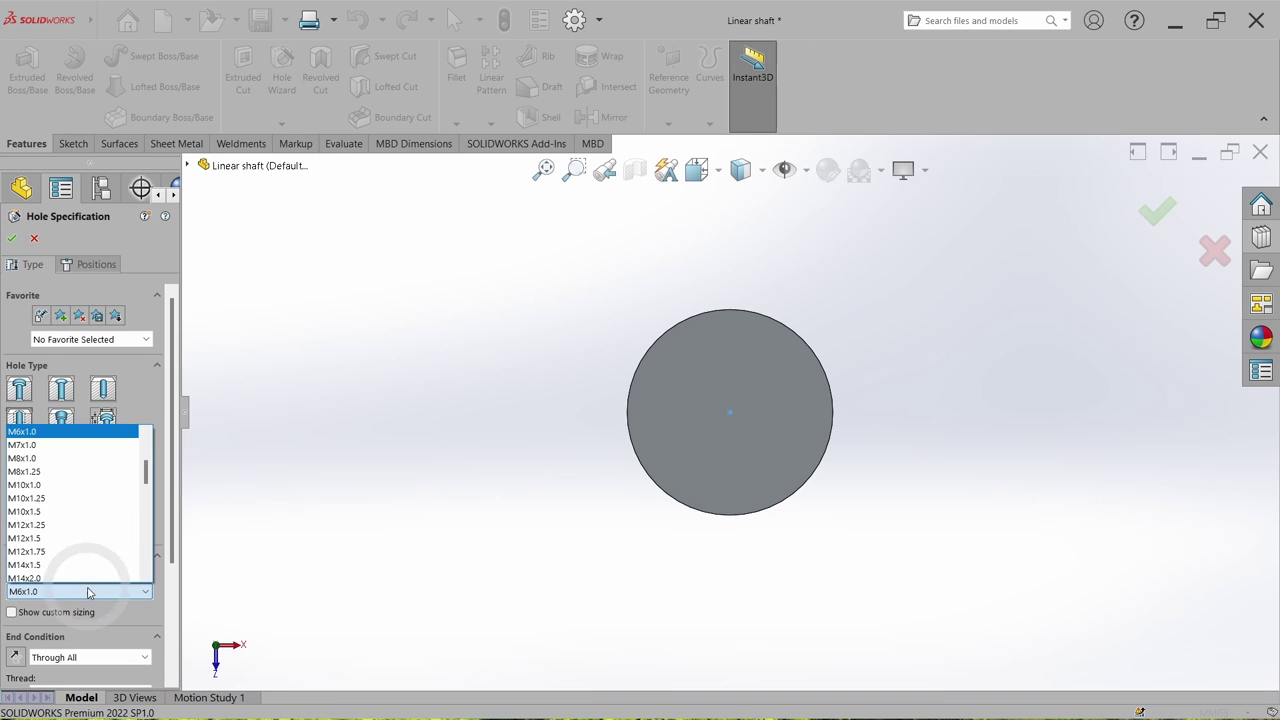
{"action": "left_click", "coordinate": [38, 472]}
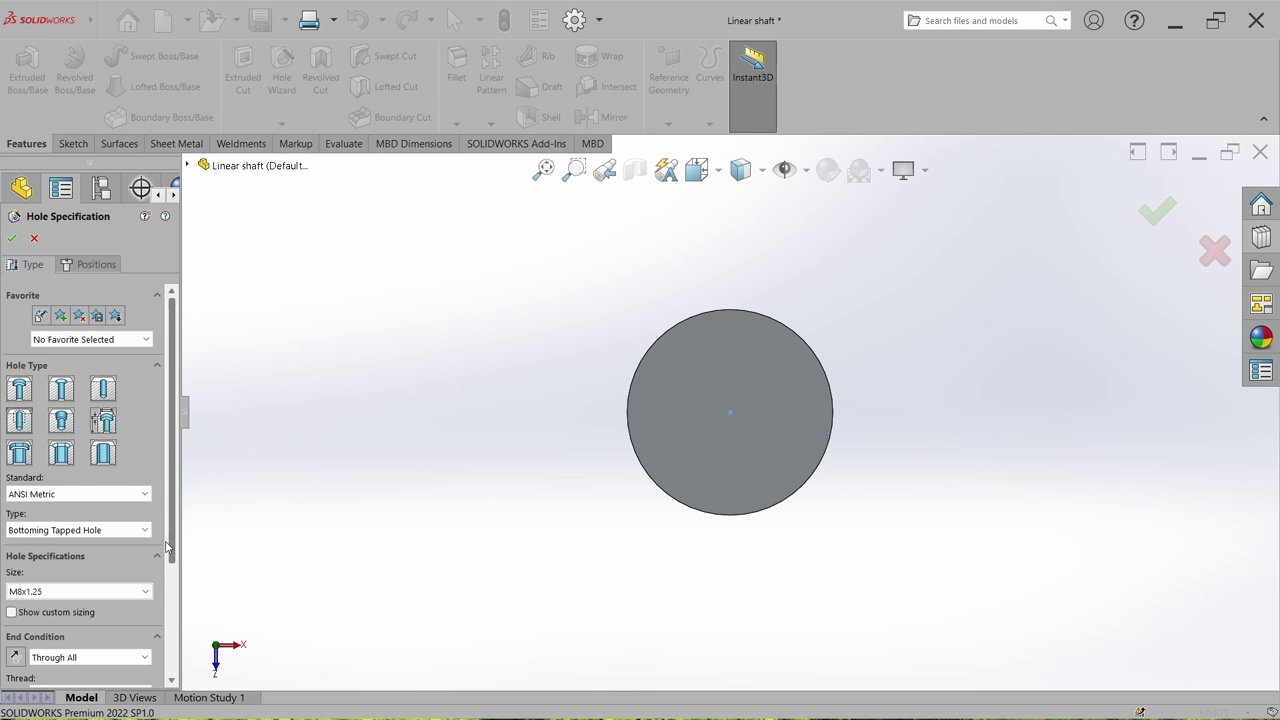
{"action": "scroll", "coordinate": [68, 511], "scroll_direction": "down", "scroll_amount": 3}
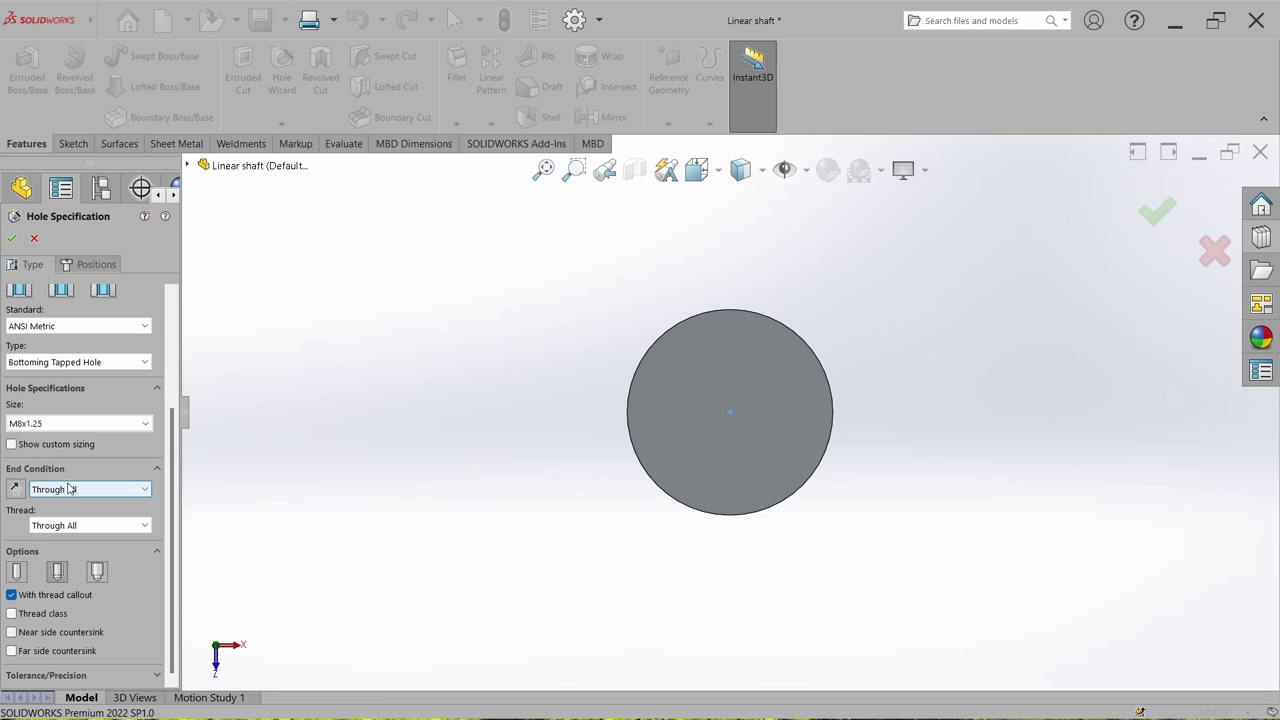
{"action": "left_click", "coordinate": [69, 489]}
{"action": "left_click", "coordinate": [67, 504]}
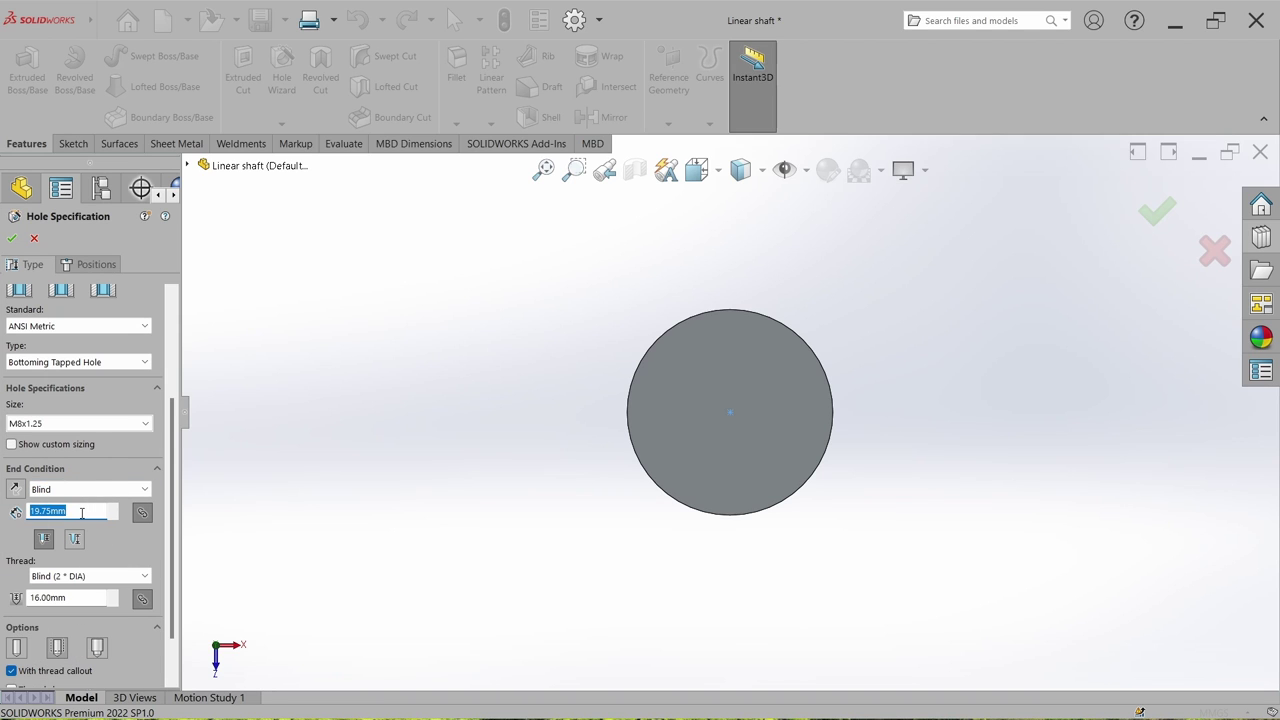
{"action": "key", "text": "Return"}
Step: Position the tapped hole with a 3D sketch on the sketched centre point of the shaft's end face and create it
{"action": "left_click", "coordinate": [87, 264]}
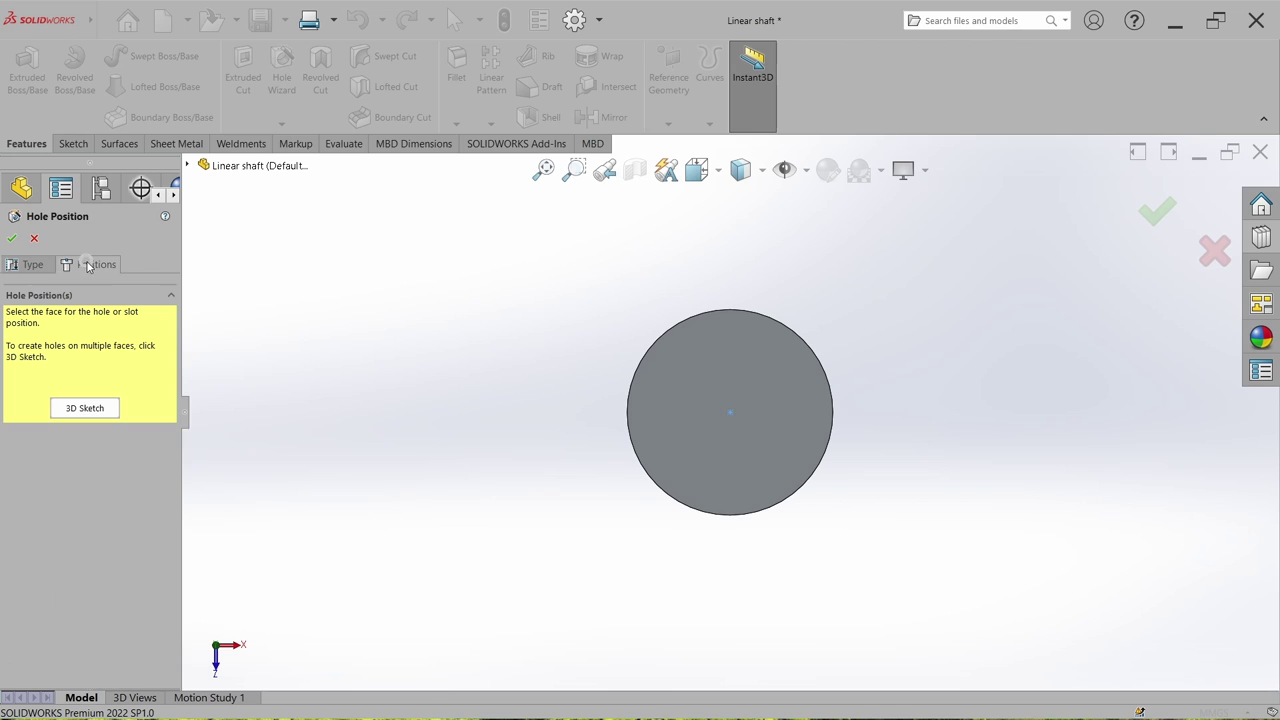
{"action": "left_click", "coordinate": [81, 405]}
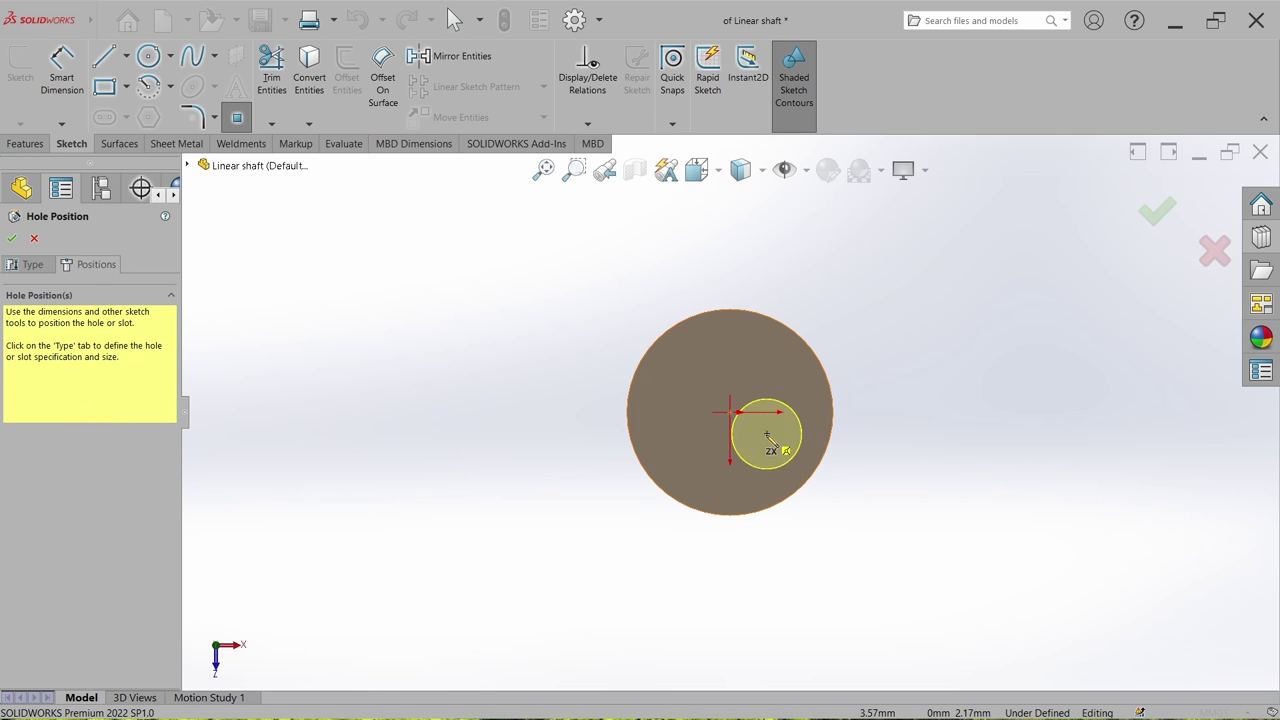
{"action": "middle_click_drag", "start_coordinate": [745, 450], "coordinate": [735, 348]}
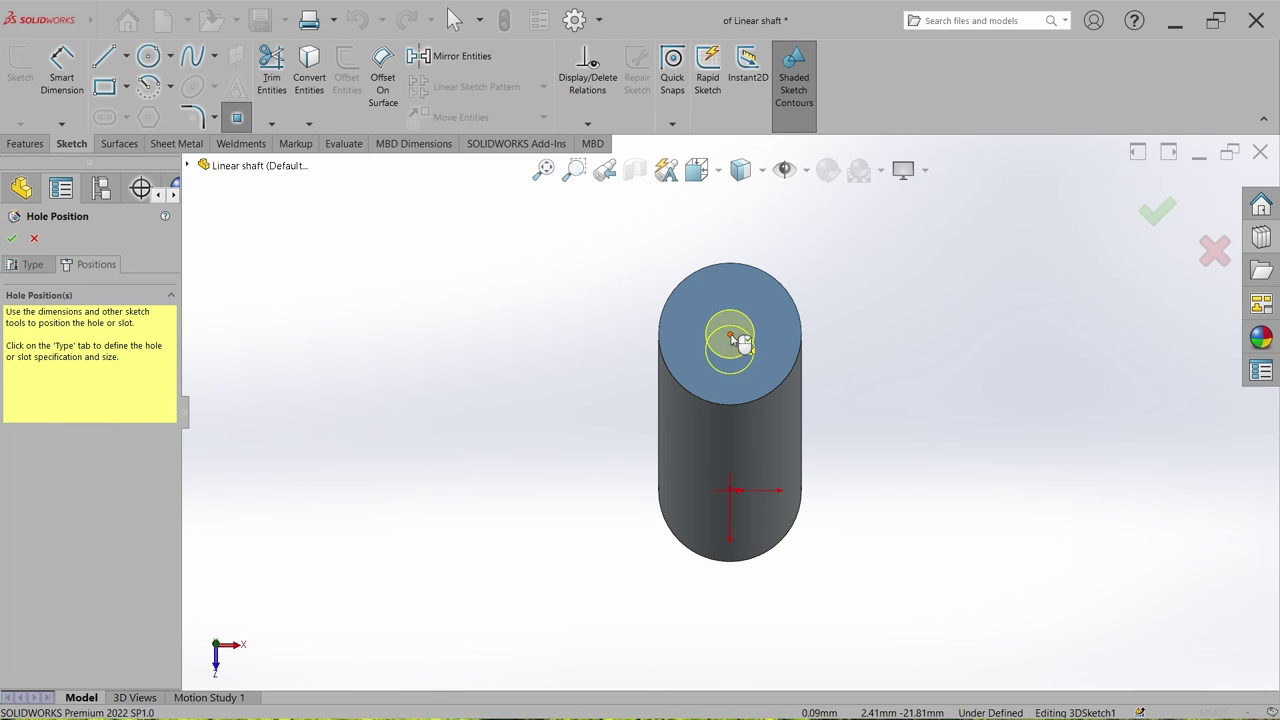
{"action": "left_click", "coordinate": [730, 335]}
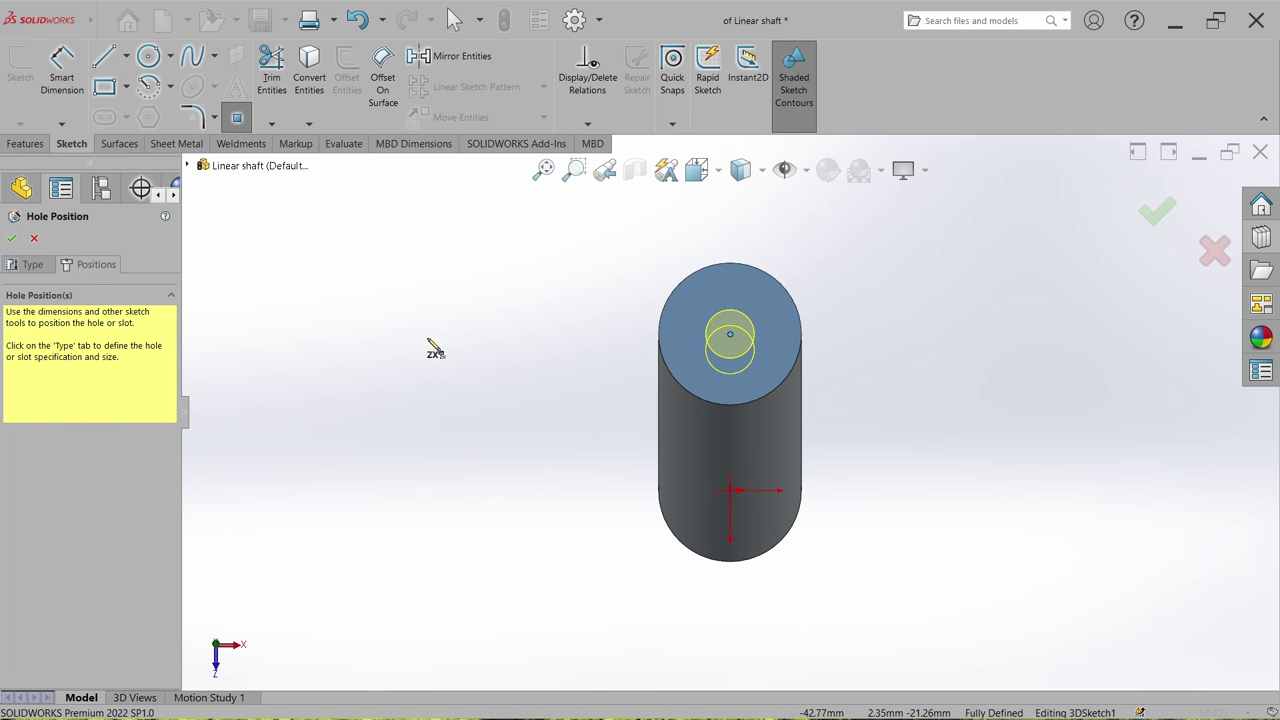
{"action": "left_click", "coordinate": [12, 238]}
Step: Chamfer both circular end edges of the shaft with a 1 mm distance at 45 degrees
{"action": "scroll", "coordinate": [640, 440], "scroll_direction": "up", "scroll_amount": 4}
{"action": "middle_click_drag", "start_coordinate": [640, 440], "coordinate": [765, 418]}
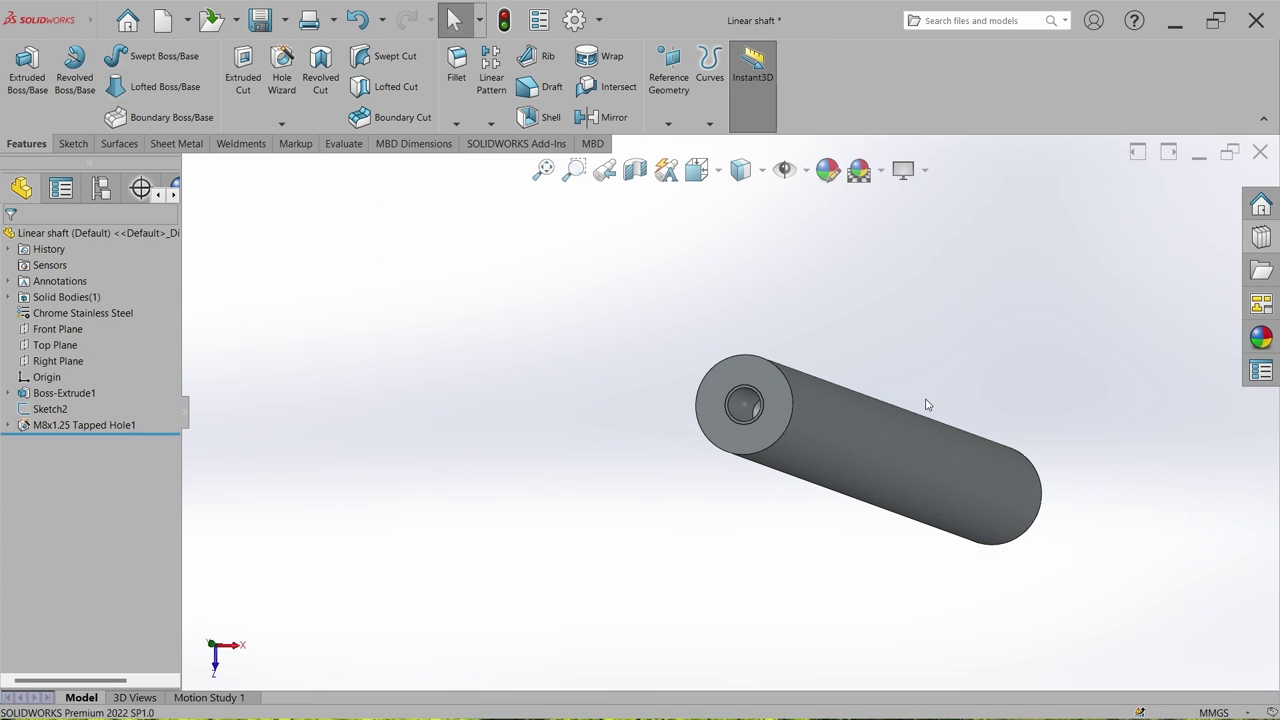
{"action": "left_click", "coordinate": [457, 124]}
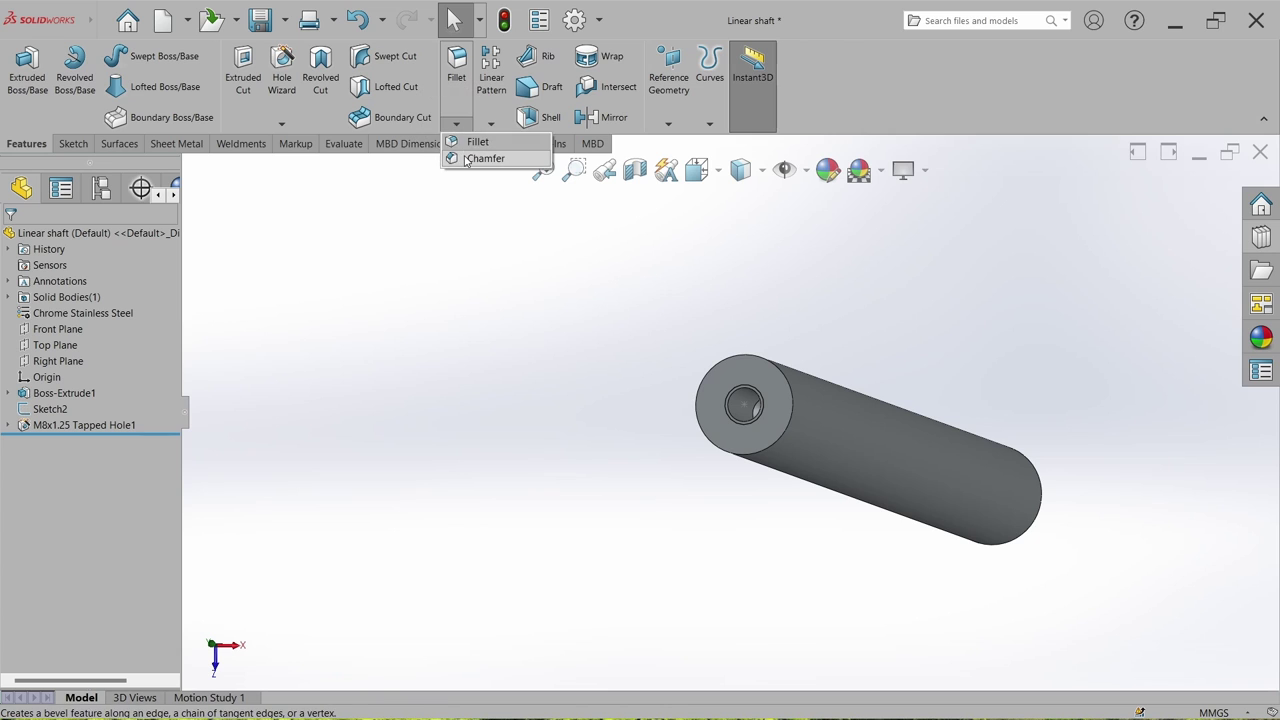
{"action": "left_click", "coordinate": [466, 160]}
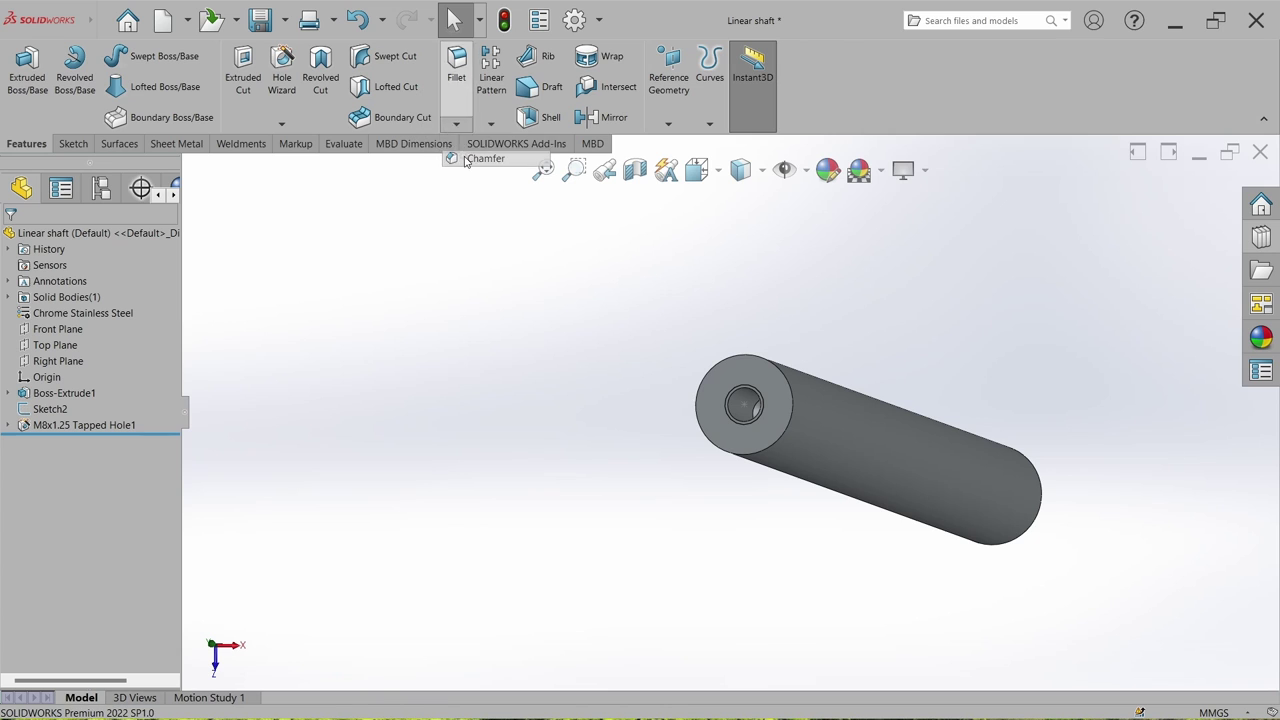
{"action": "left_click", "coordinate": [789, 390]}
{"action": "left_click", "coordinate": [1034, 537]}
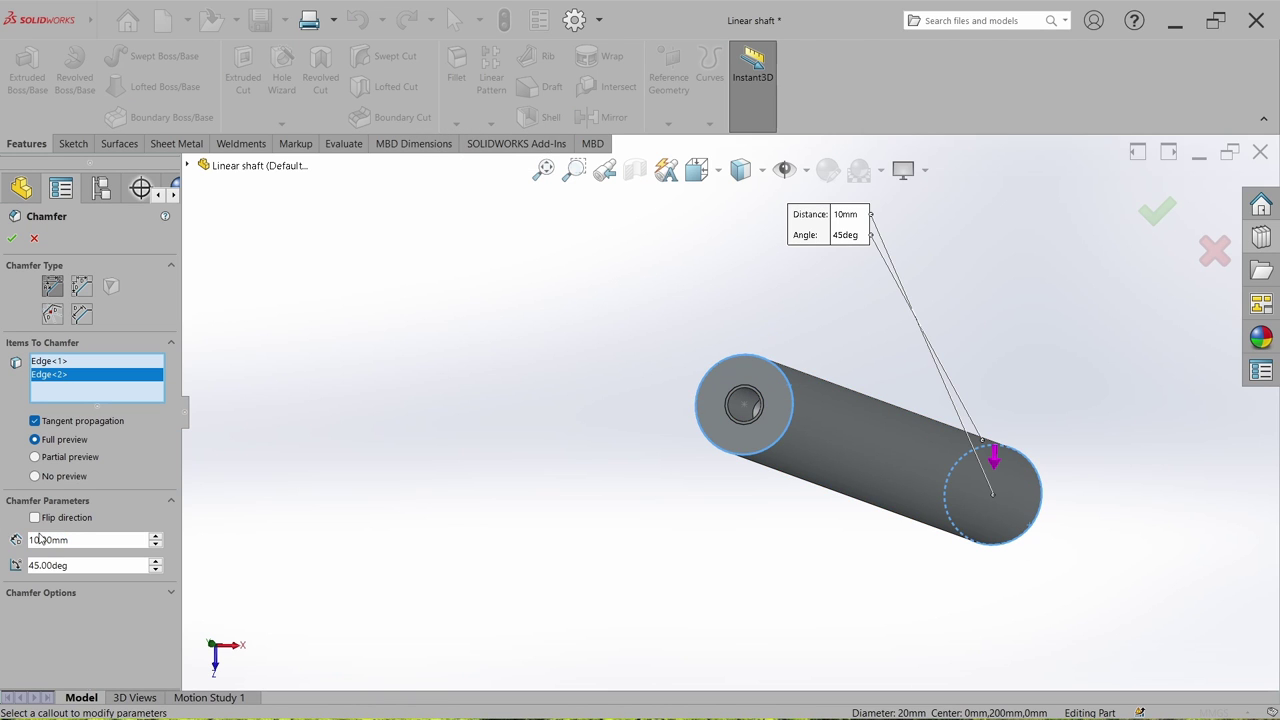
{"action": "type", "text": "1"}
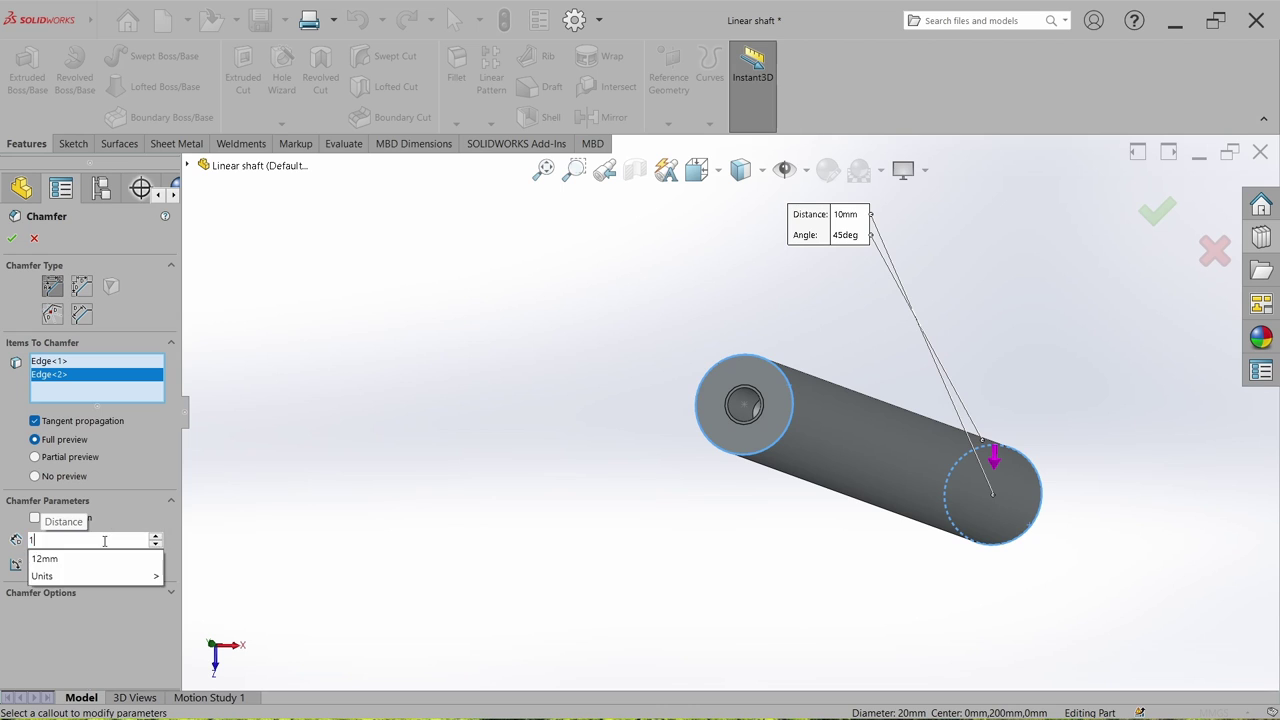
{"action": "key", "text": "Return"}
{"action": "key", "text": "Return"}
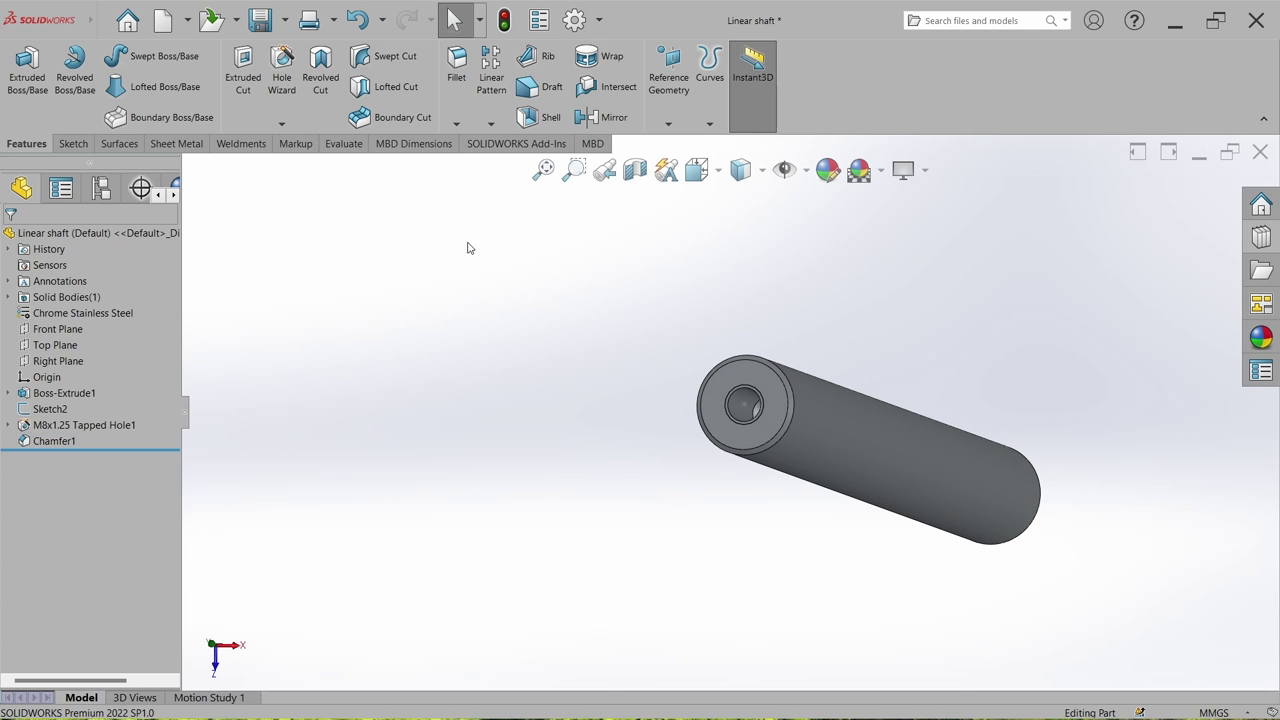
Step: Return to the press assembly and reopen the linear shaft part from it in its own window
{"action": "left_click", "coordinate": [1260, 151]}
{"action": "left_click", "coordinate": [614, 365]}
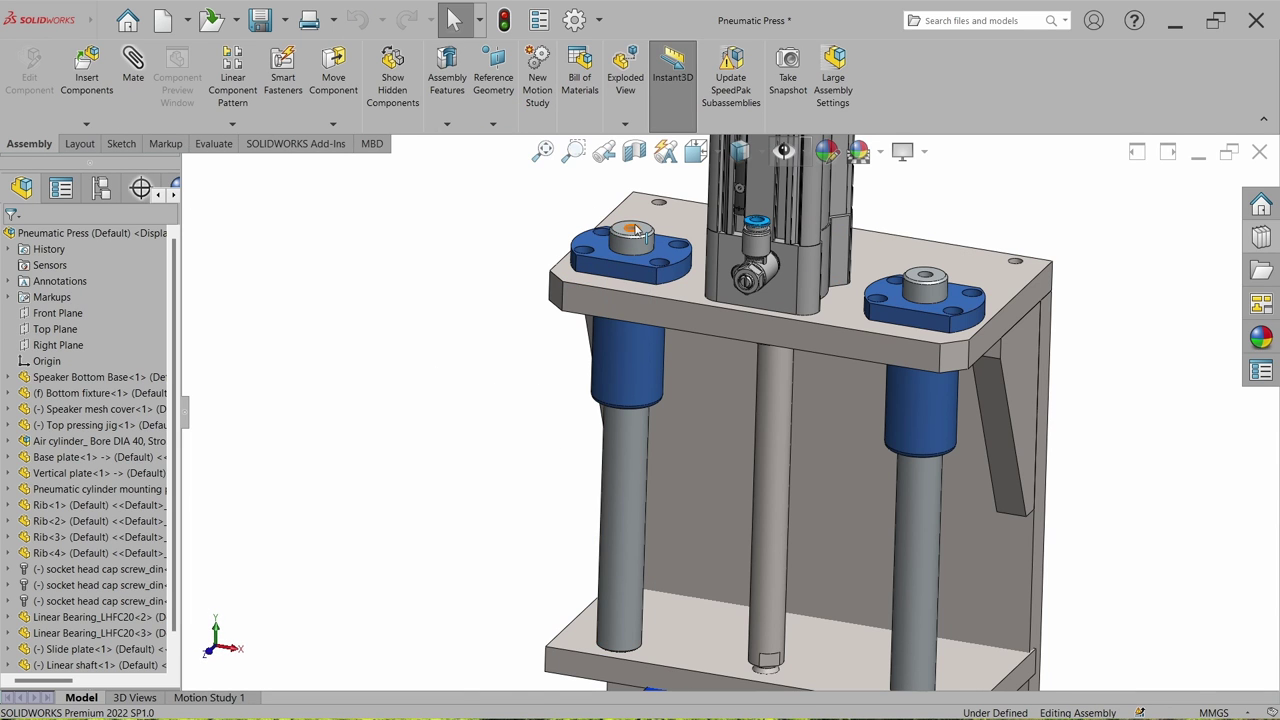
{"action": "left_click", "coordinate": [632, 497]}
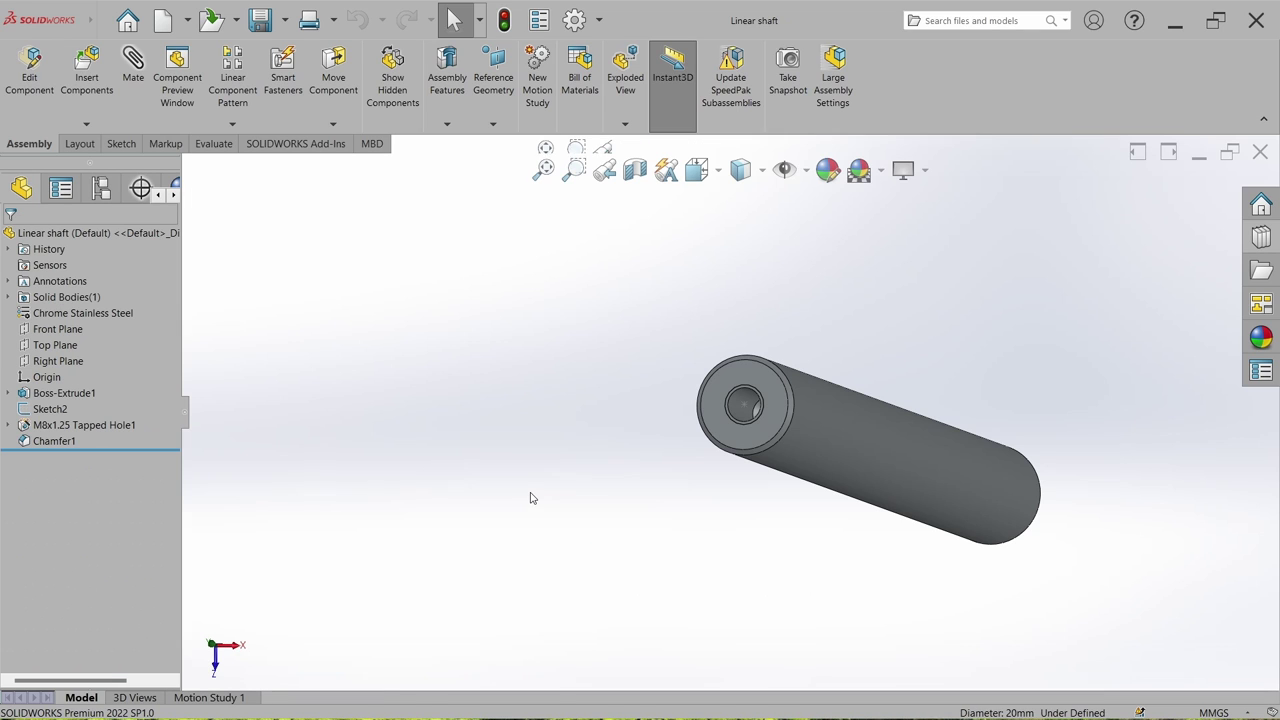
Step: Reassign the sketch plane of the tapped hole's centre-point sketch to the shaft's opposite end face
{"action": "left_click", "coordinate": [46, 409]}
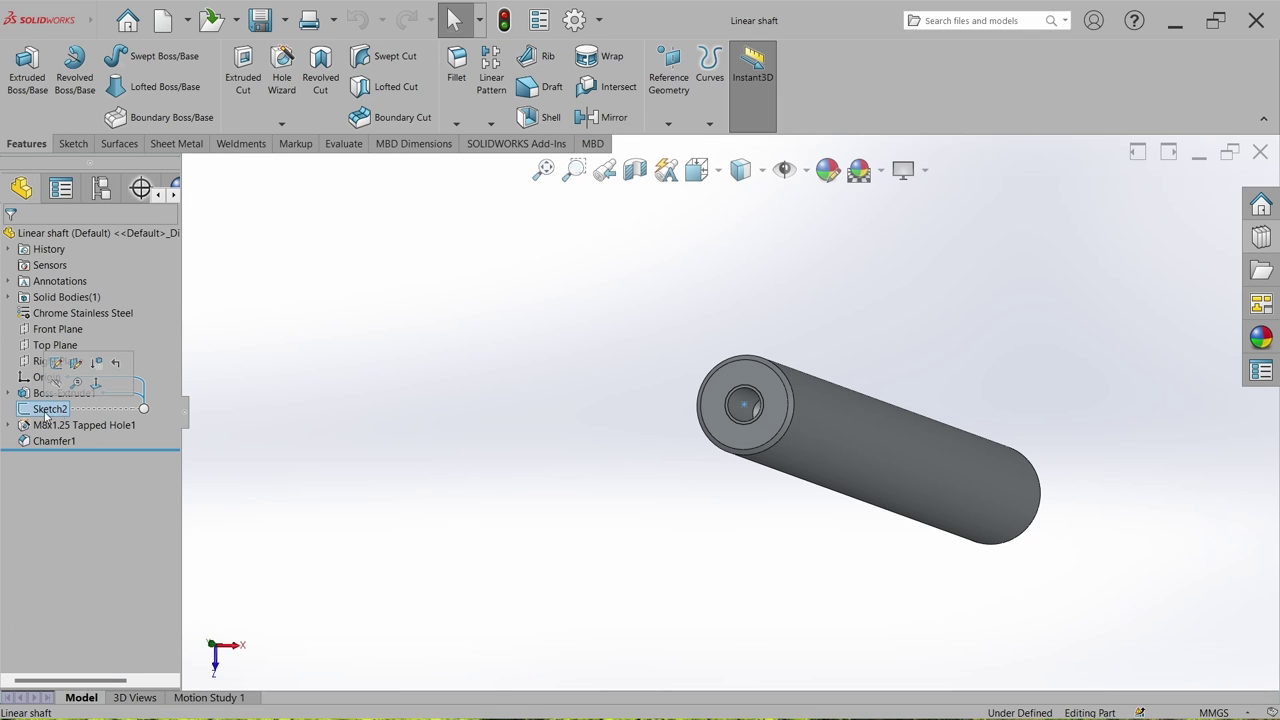
{"action": "left_click", "coordinate": [74, 365]}
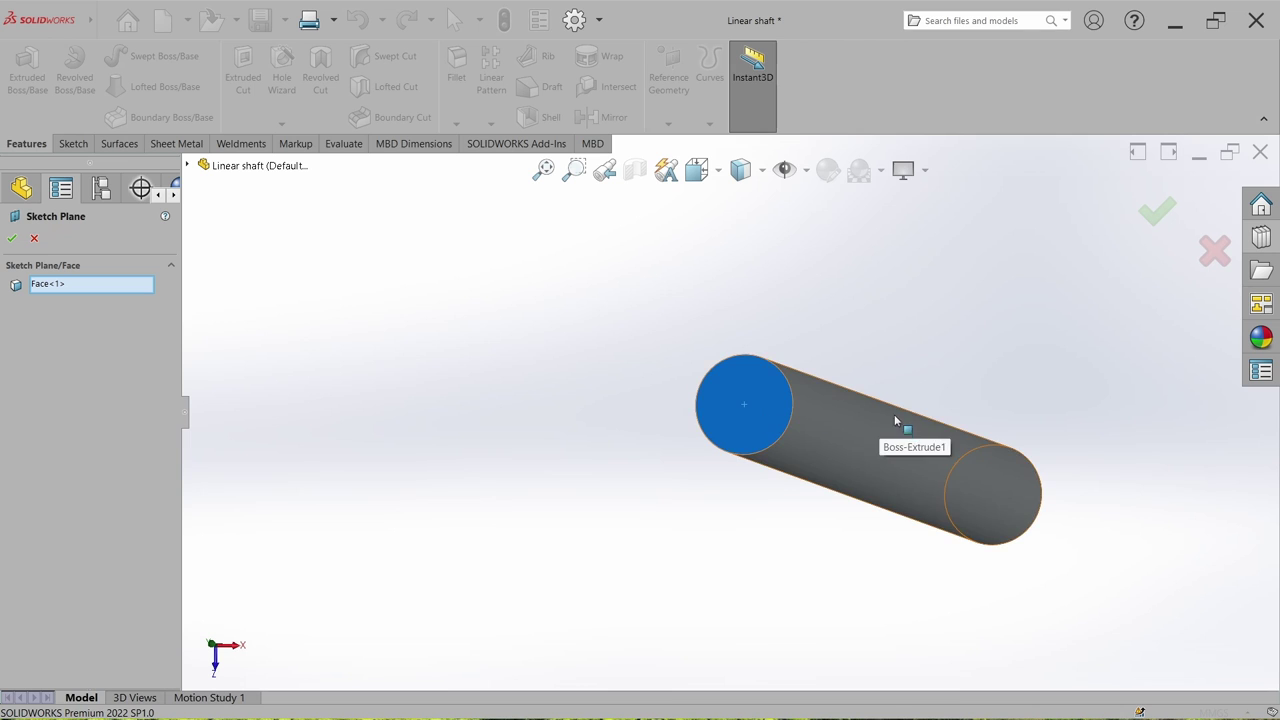
{"action": "middle_click_drag", "start_coordinate": [903, 423], "coordinate": [1017, 530]}
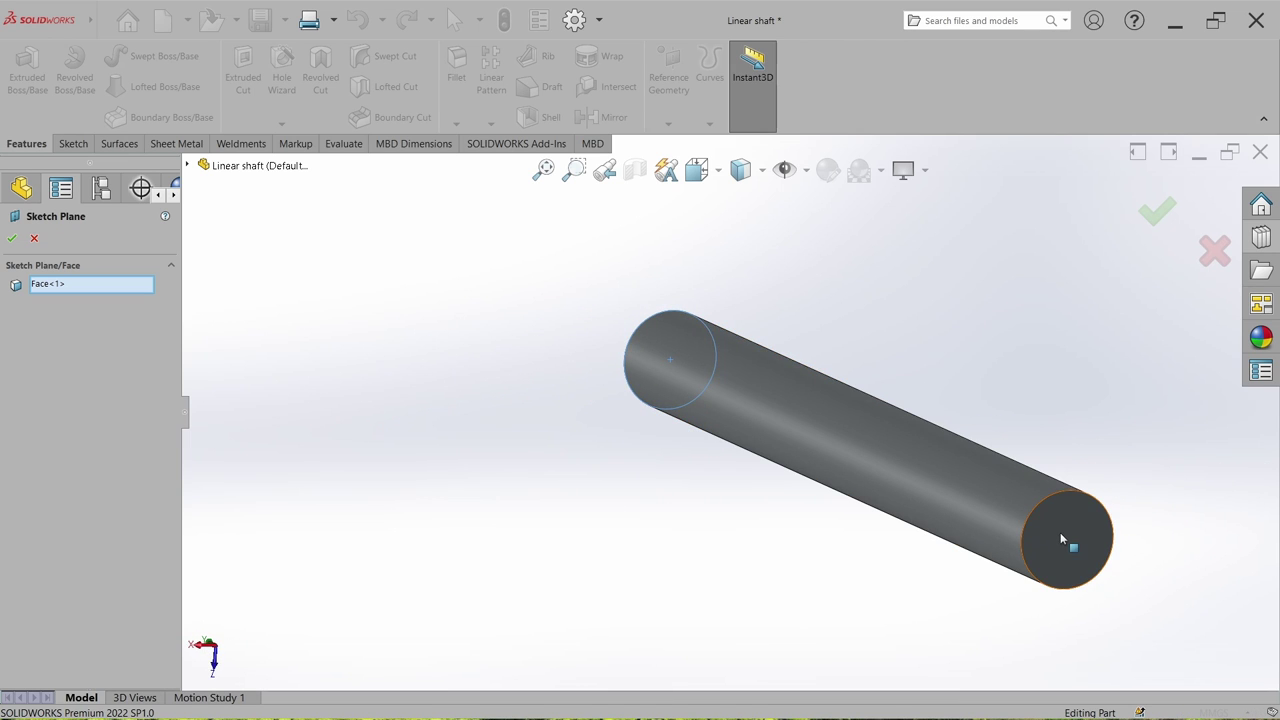
{"action": "left_click", "coordinate": [1062, 539]}
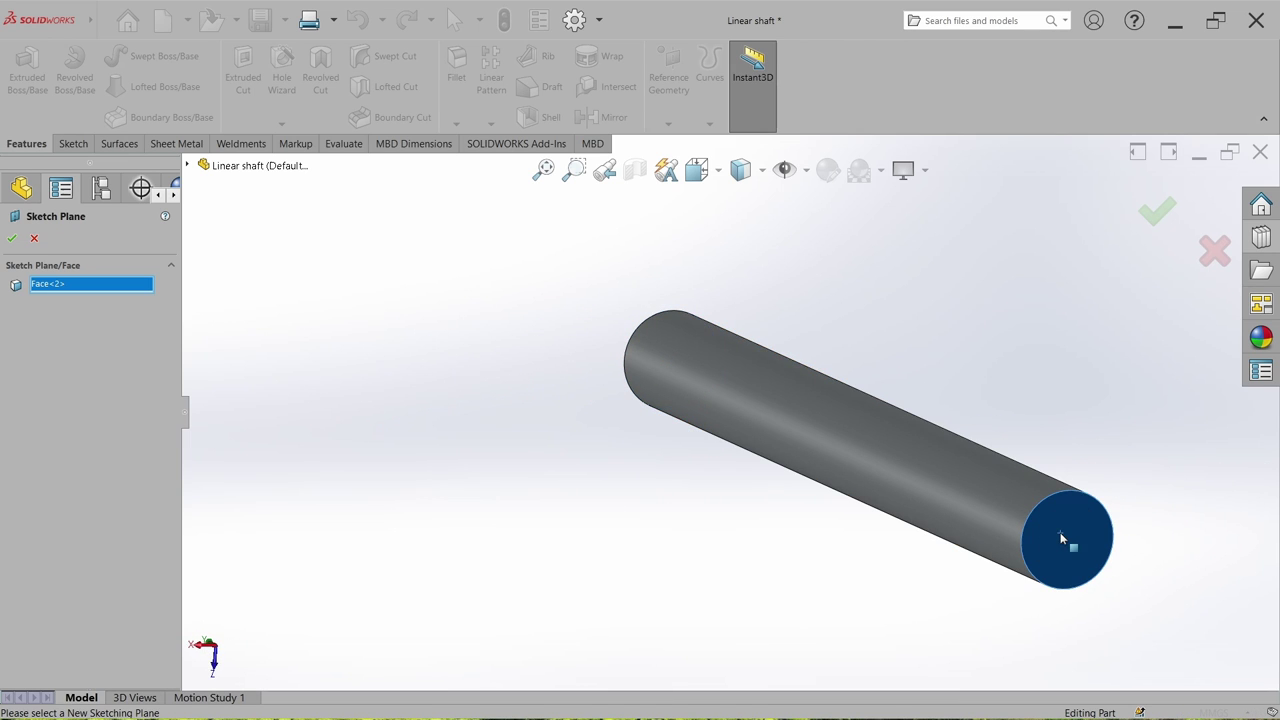
{"action": "left_click", "coordinate": [13, 239]}
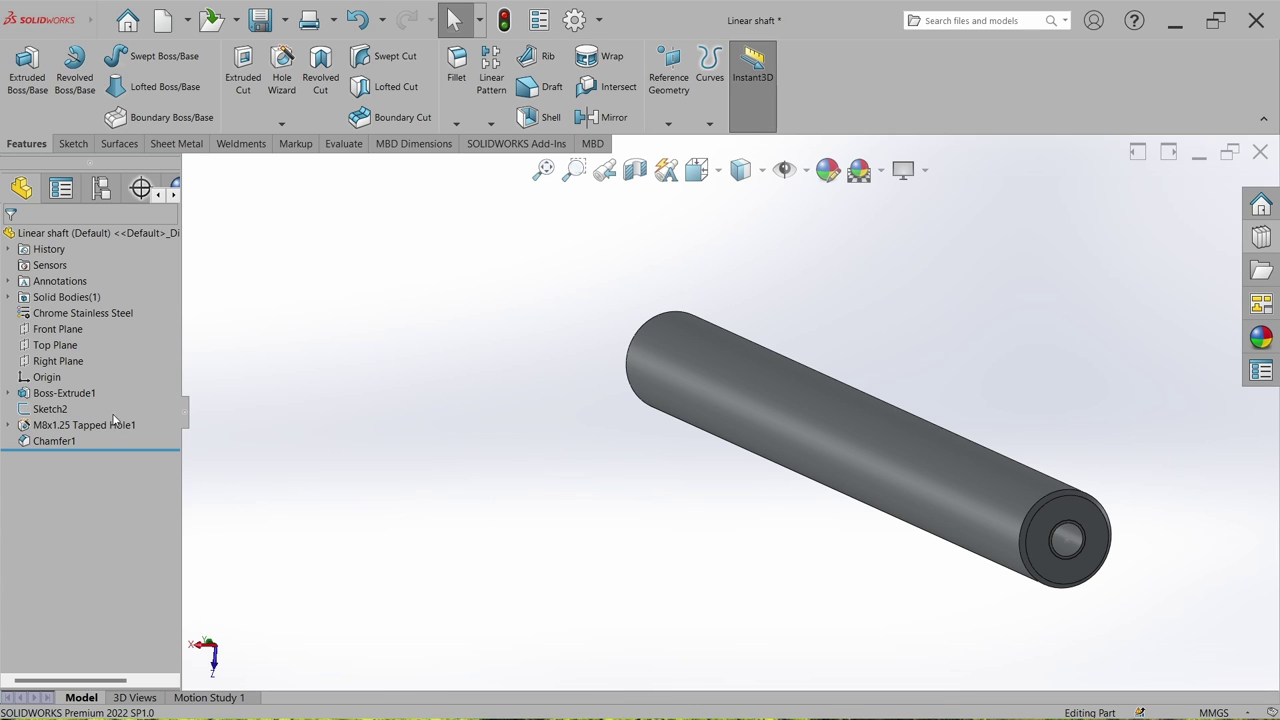
Step: Hide the centre-point sketch, close the shaft part and return to the press assembly
{"action": "left_click", "coordinate": [40, 409]}
{"action": "left_click", "coordinate": [34, 393]}
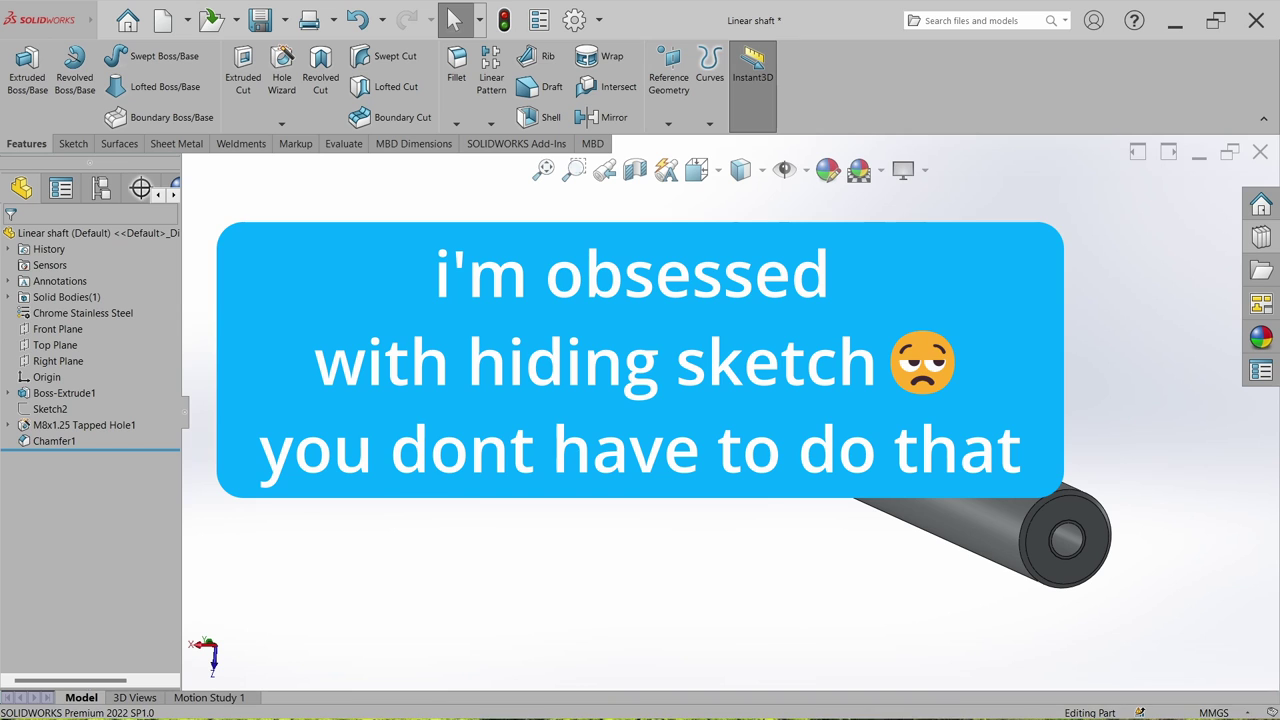
{"action": "left_click", "coordinate": [1260, 152]}
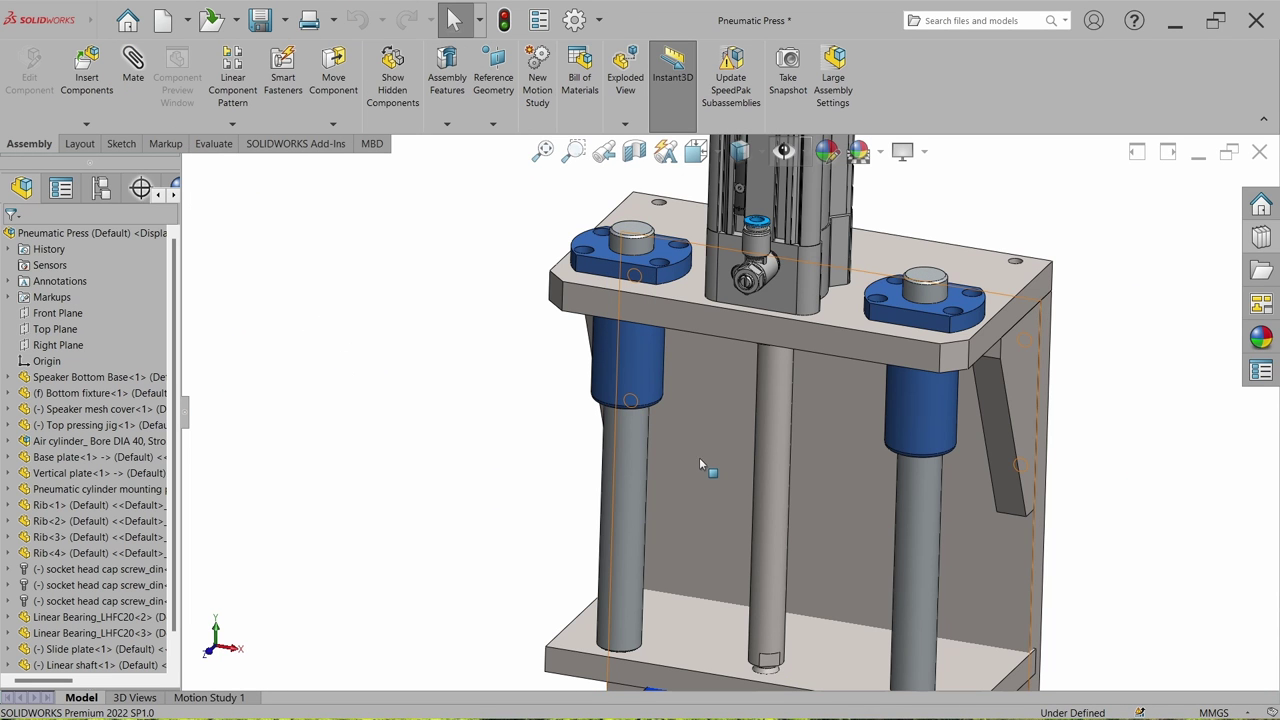
Step: Move the slide plate down along the guide until it overlaps the blue top pressing jig
{"action": "scroll", "coordinate": [703, 466], "scroll_direction": "up", "scroll_amount": 2}
{"action": "scroll", "coordinate": [770, 545], "scroll_direction": "down", "scroll_amount": 5}
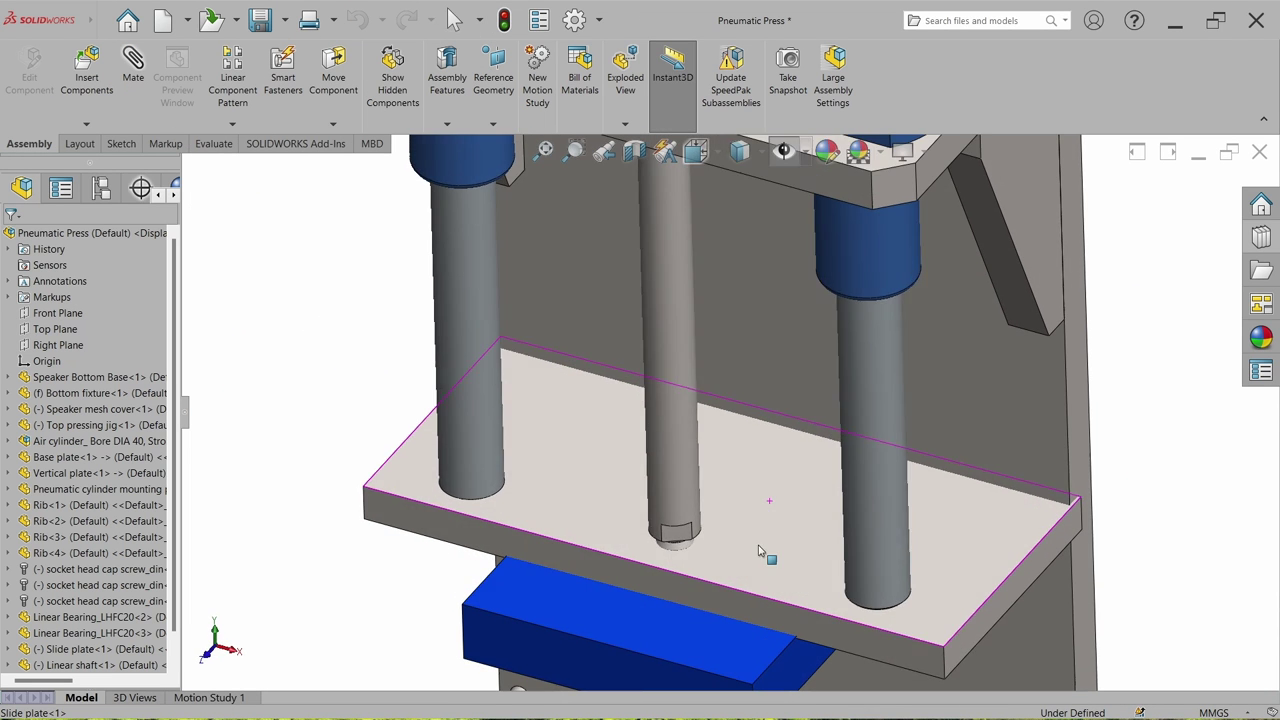
{"action": "scroll", "coordinate": [758, 545], "scroll_direction": "up", "scroll_amount": 1}
{"action": "left_click_drag", "start_coordinate": [787, 498], "coordinate": [750, 536]}
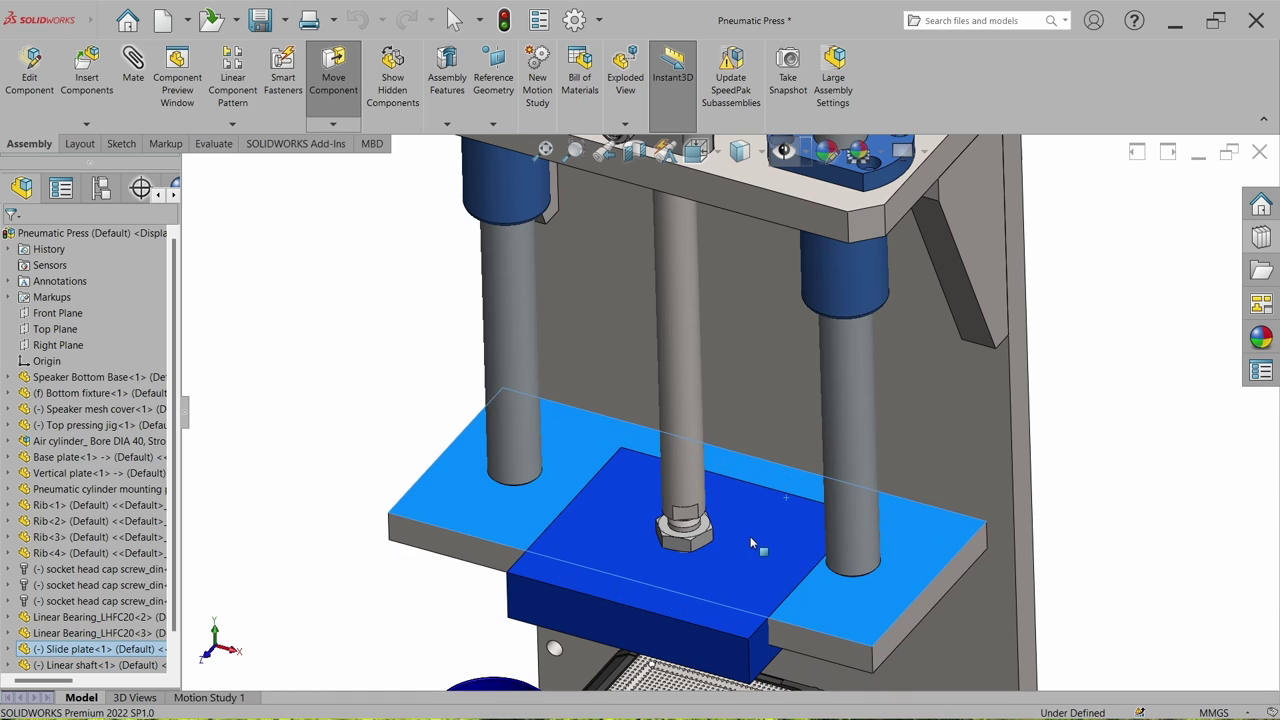
{"action": "left_click", "coordinate": [350, 518]}
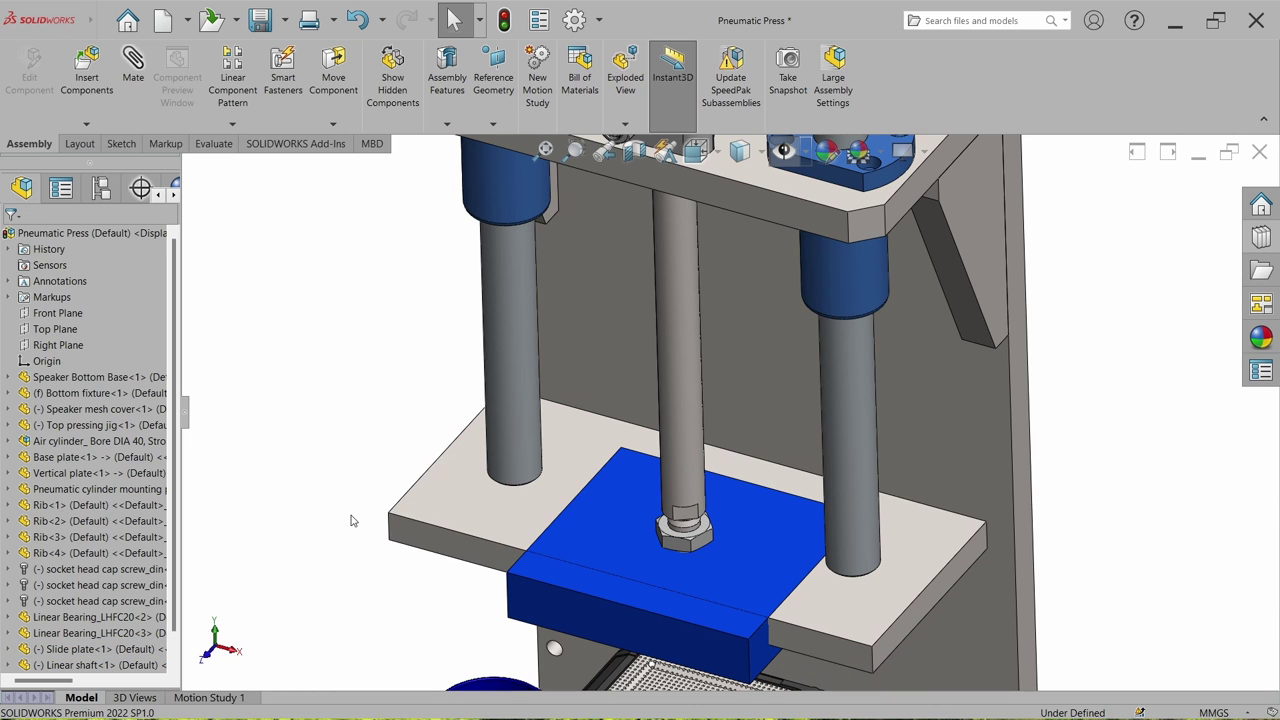
Step: Measure the centre distance between the two linear shafts
{"action": "key", "text": "m"}
{"action": "left_click", "coordinate": [514, 398]}
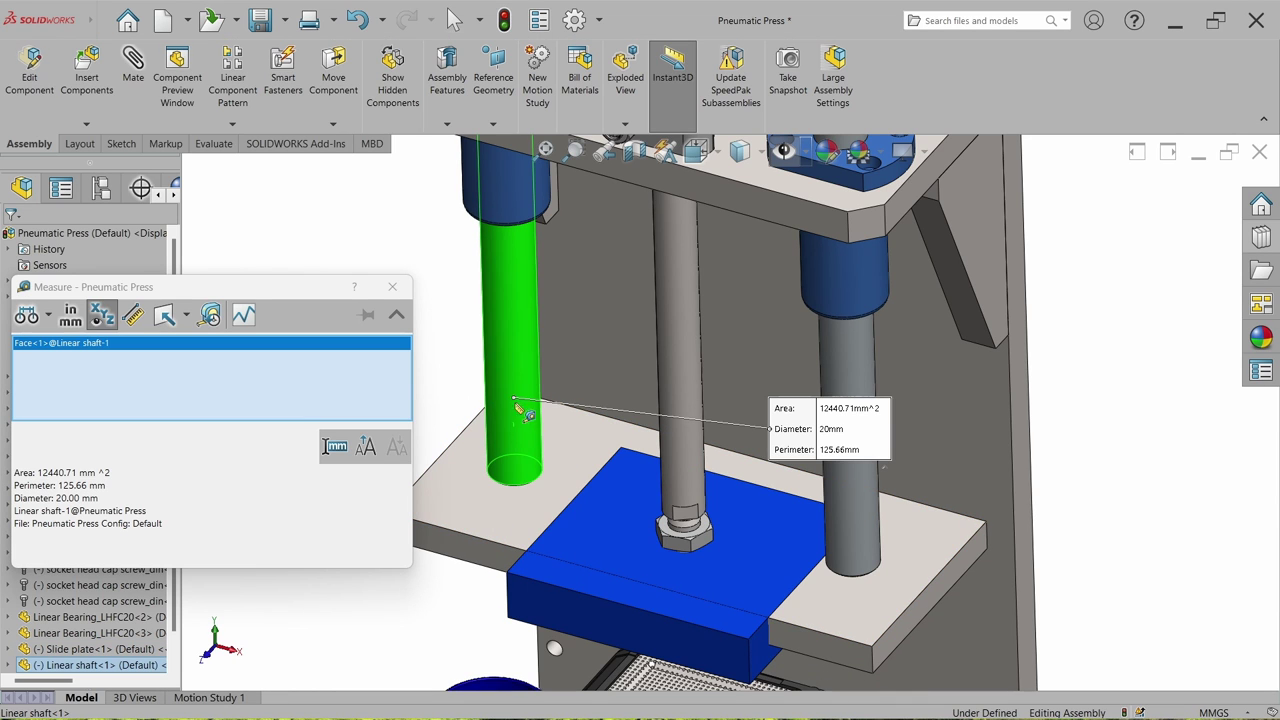
{"action": "left_click", "coordinate": [838, 512]}
{"action": "scroll", "coordinate": [775, 487], "scroll_direction": "up", "scroll_amount": 3}
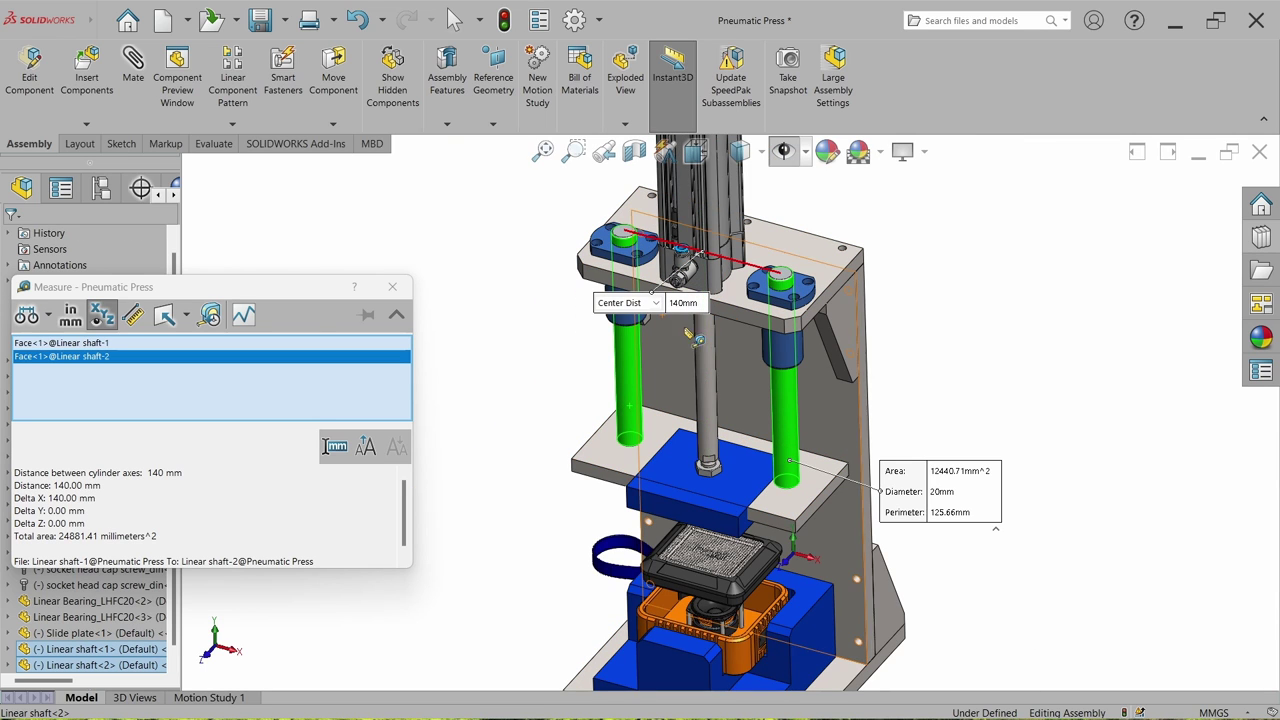
{"action": "left_click", "coordinate": [392, 286]}
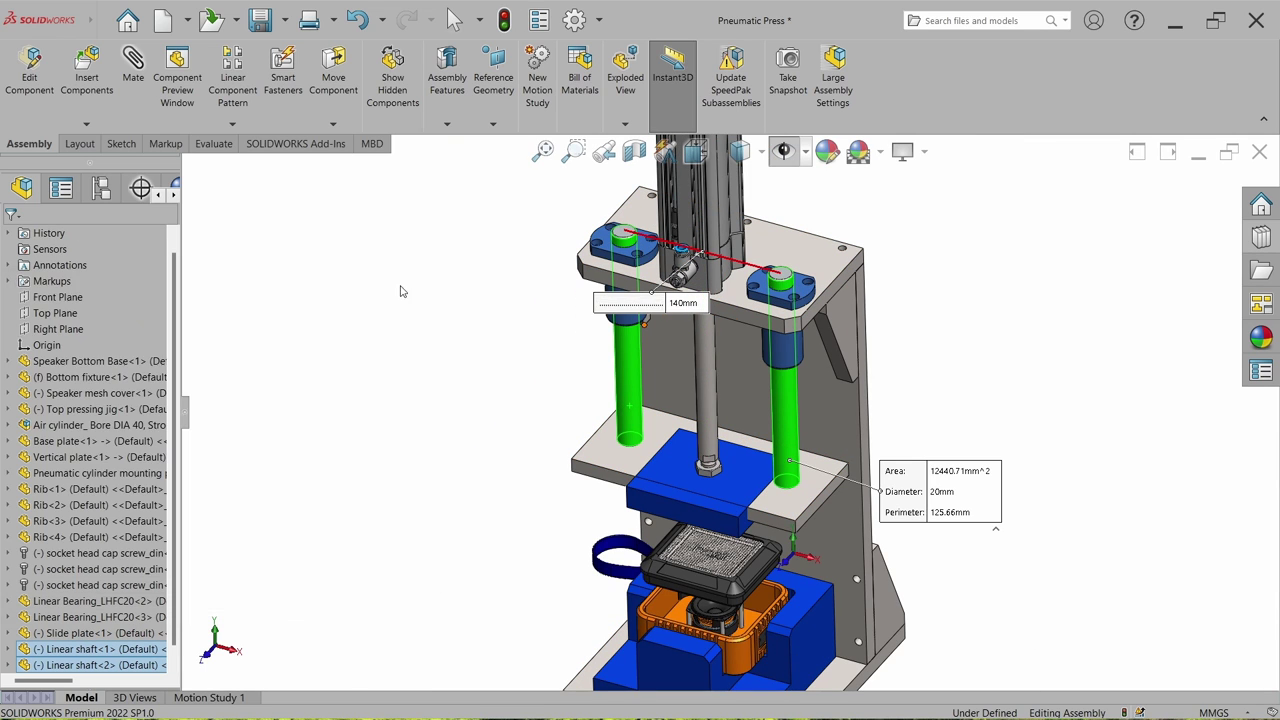
Step: Open the slide plate part in its own window and start a sketch on its large top face
{"action": "left_click", "coordinate": [600, 445]}
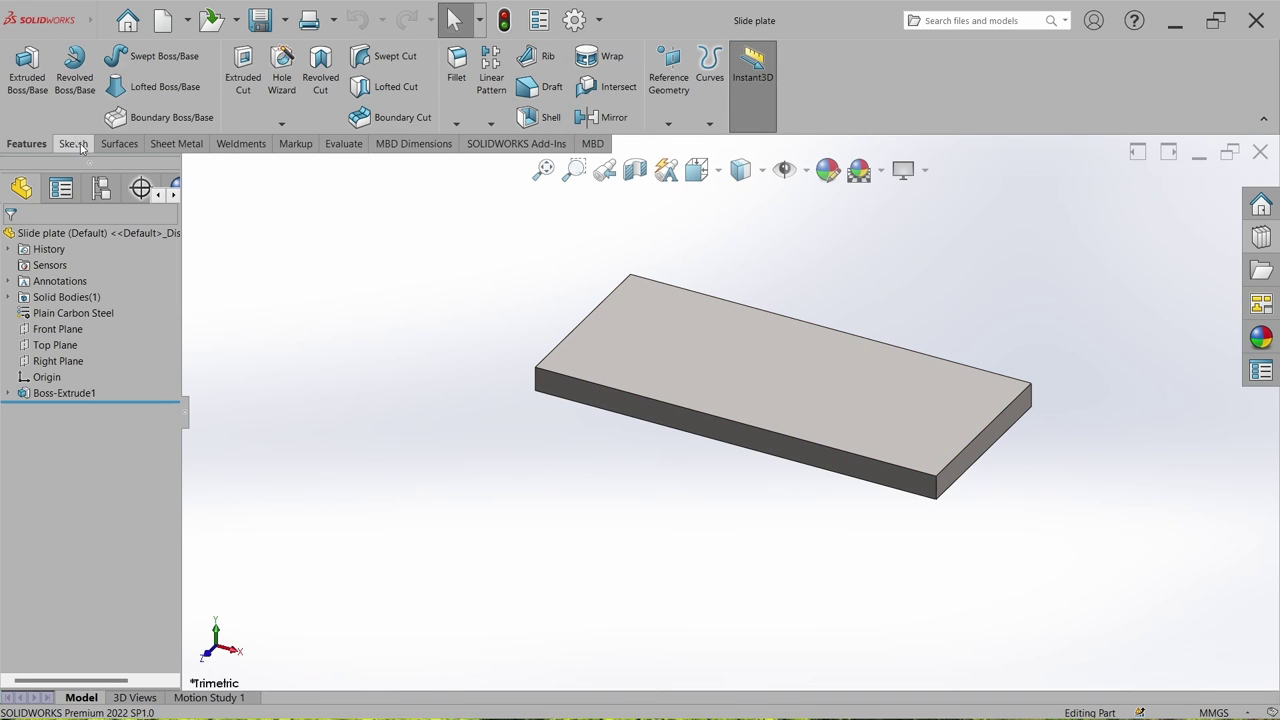
{"action": "left_click", "coordinate": [73, 143]}
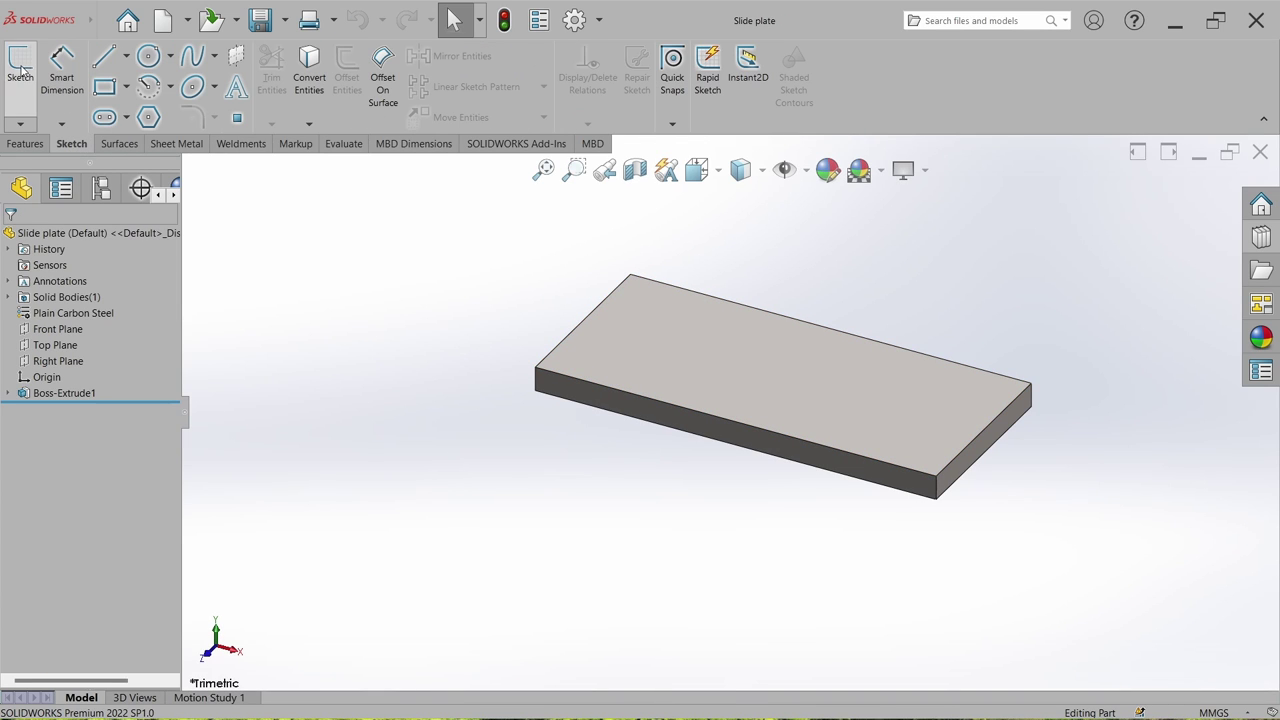
{"action": "left_click", "coordinate": [20, 66]}
{"action": "left_click", "coordinate": [686, 358]}
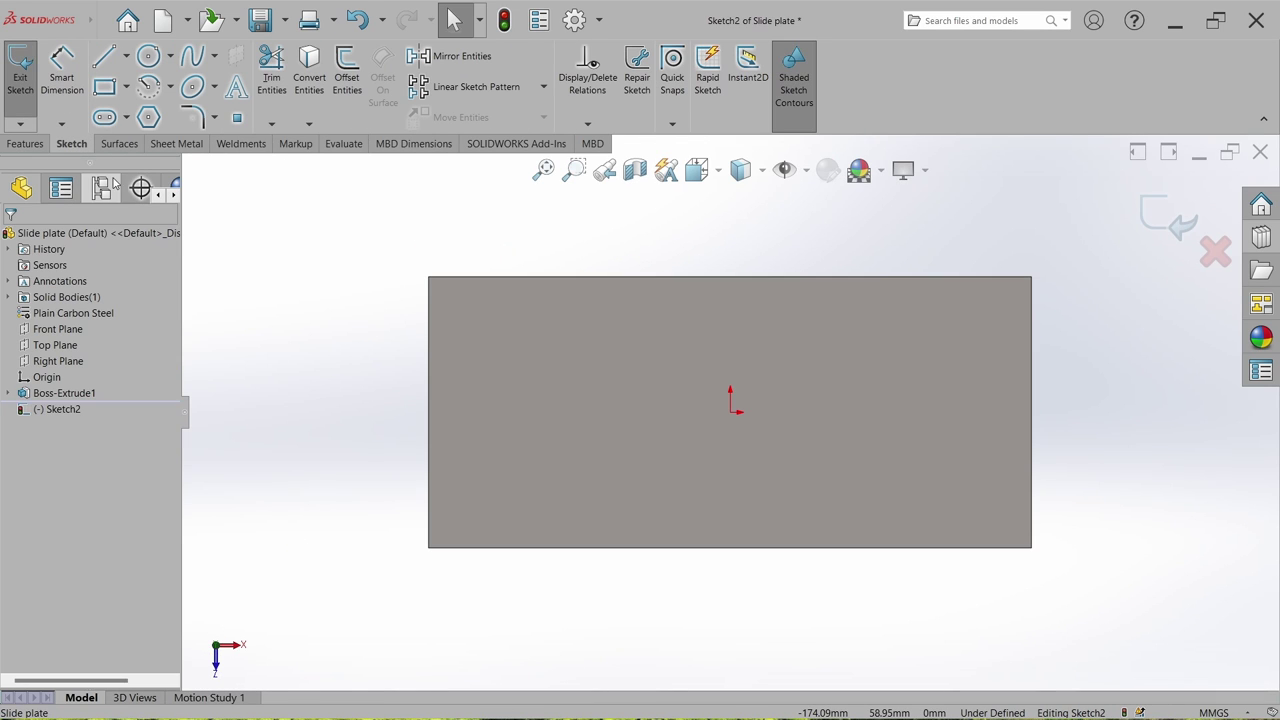
Step: Sketch three connected construction segments along the plate's horizontal centreline from edge to edge, with end segments about 23 mm and 25 mm long
{"action": "left_click", "coordinate": [116, 64]}
{"action": "left_click", "coordinate": [428, 417]}
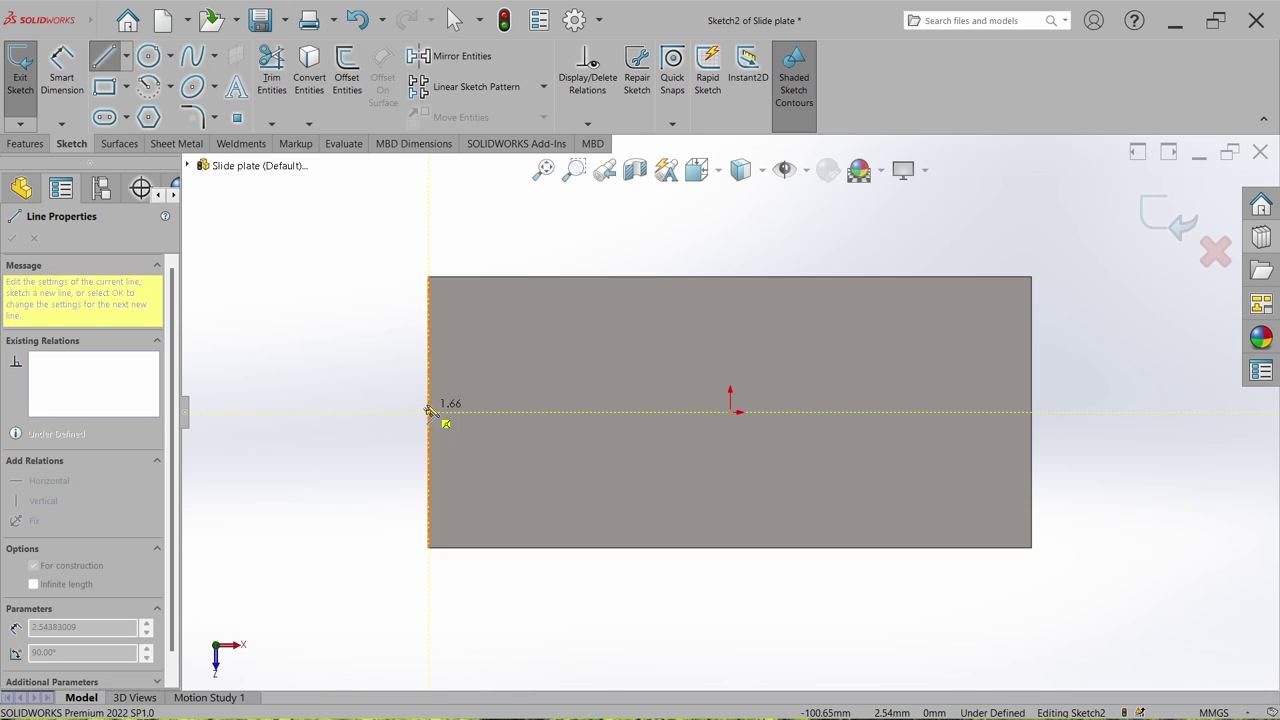
{"action": "left_click", "coordinate": [428, 412]}
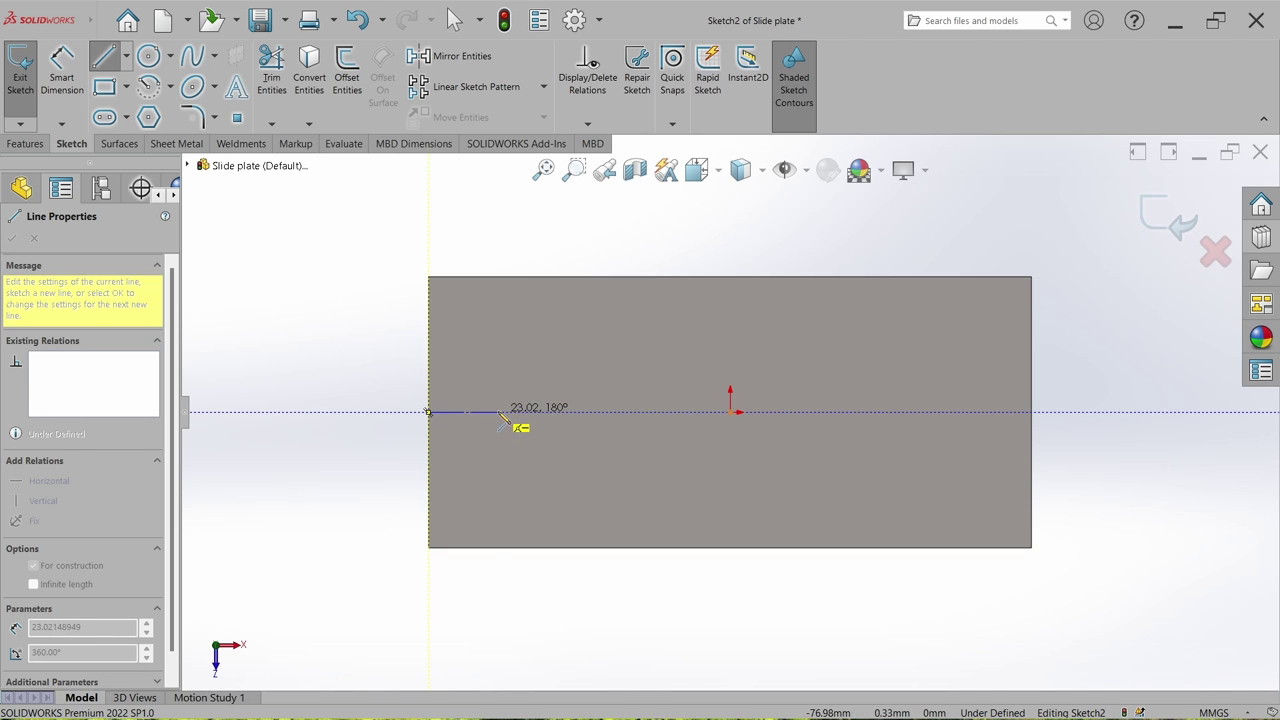
{"action": "left_click", "coordinate": [955, 412]}
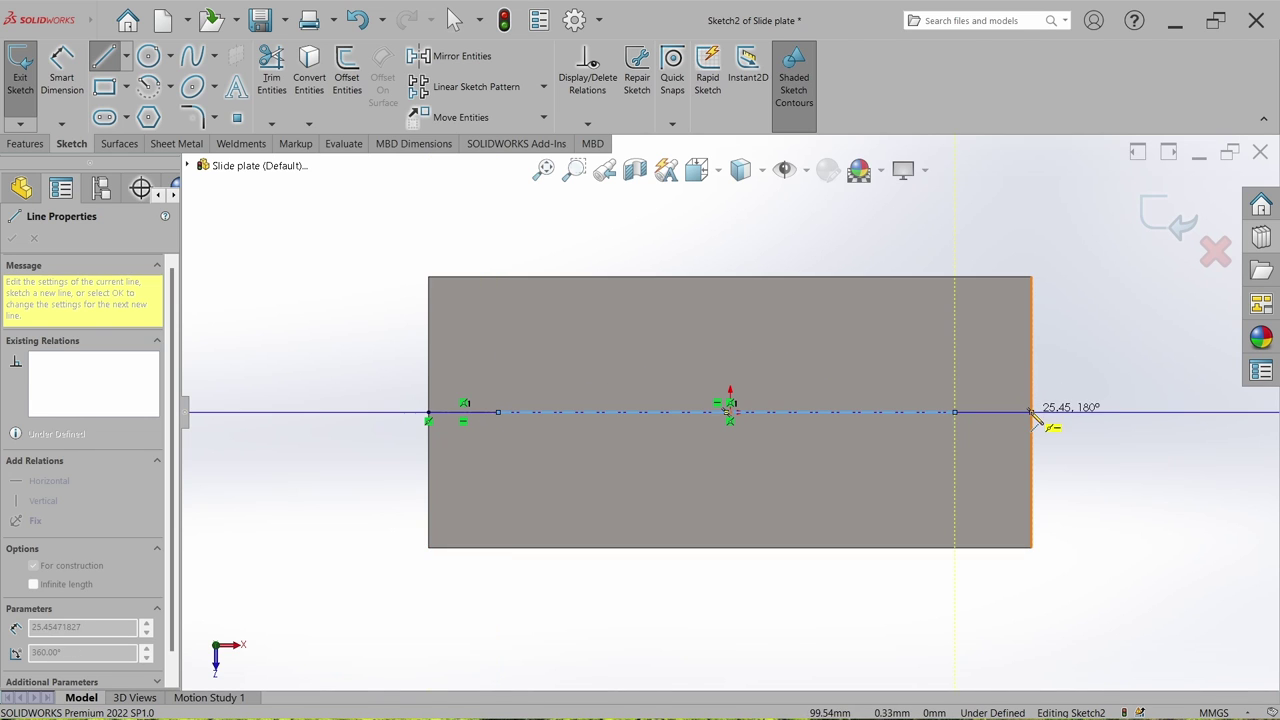
{"action": "left_click", "coordinate": [1031, 412]}
{"action": "key", "text": "Escape"}
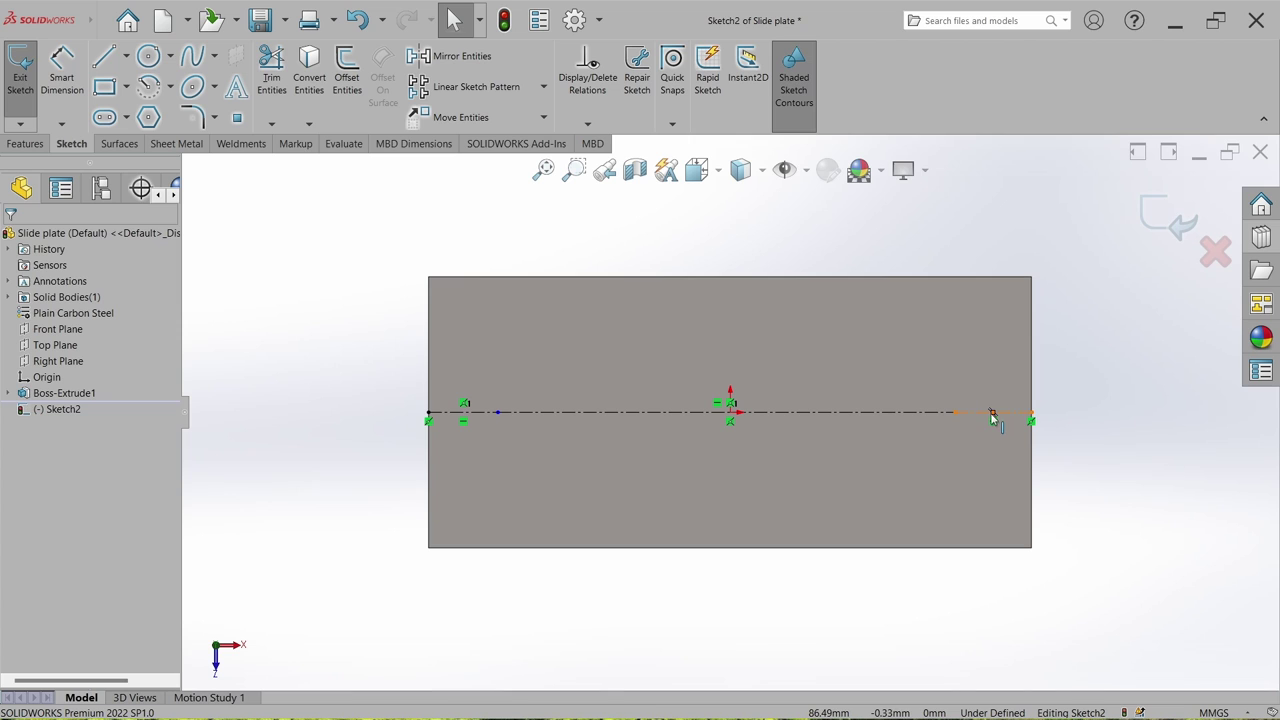
Step: Make the two end segments of the construction centreline equal in length
{"action": "left_click", "coordinate": [988, 413]}
{"action": "left_click", "coordinate": [488, 414], "text": "ctrl"}
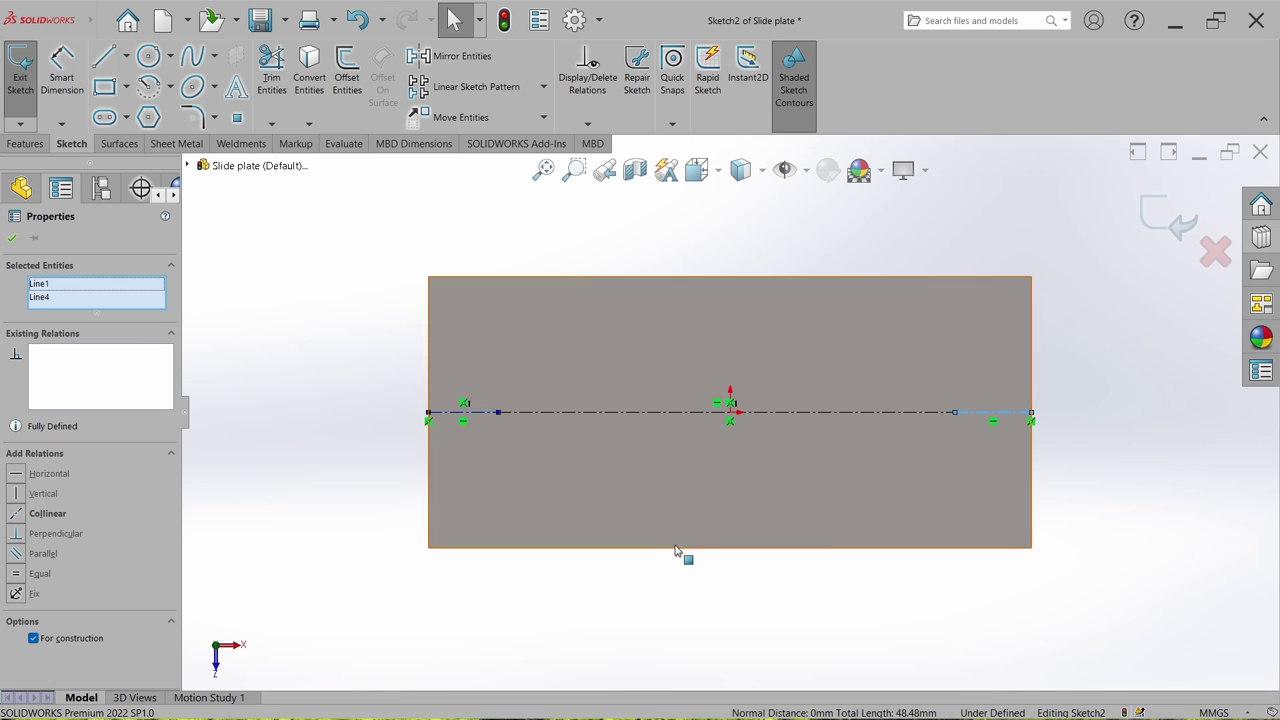
{"action": "left_click", "coordinate": [16, 574]}
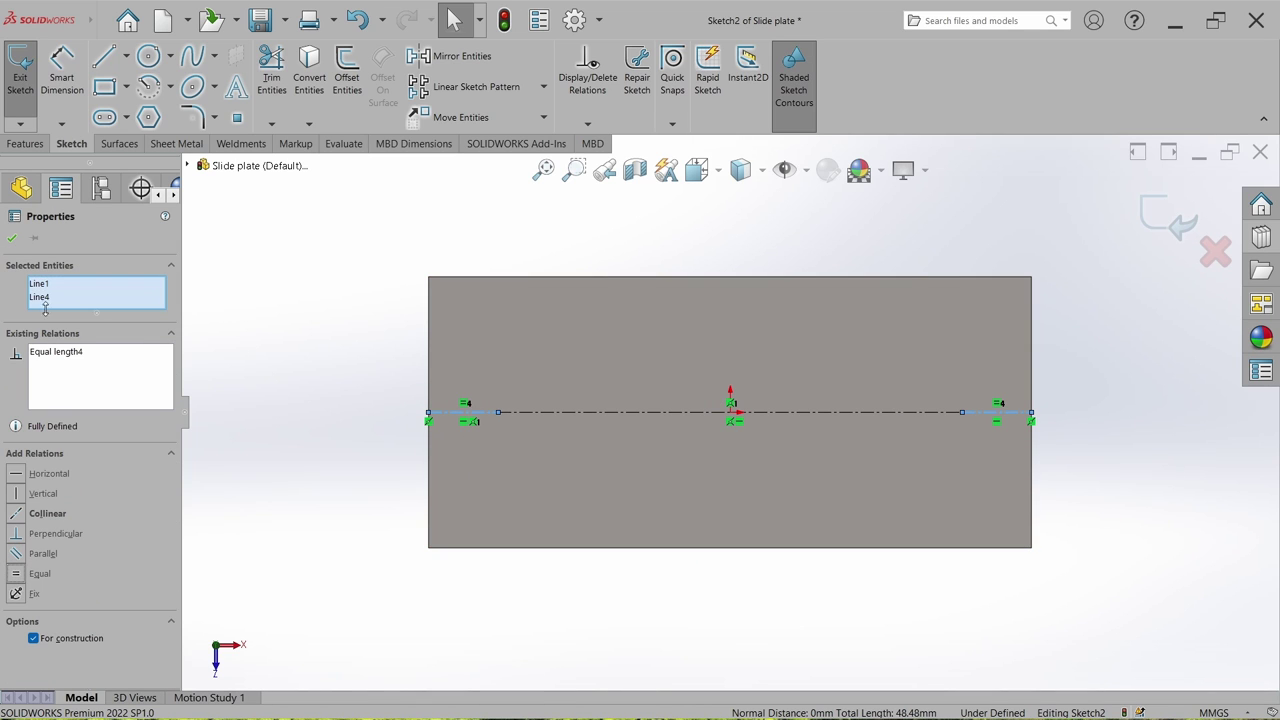
{"action": "left_click", "coordinate": [12, 238]}
Step: Dimension the middle construction segment to 140 mm
{"action": "key", "text": "d"}
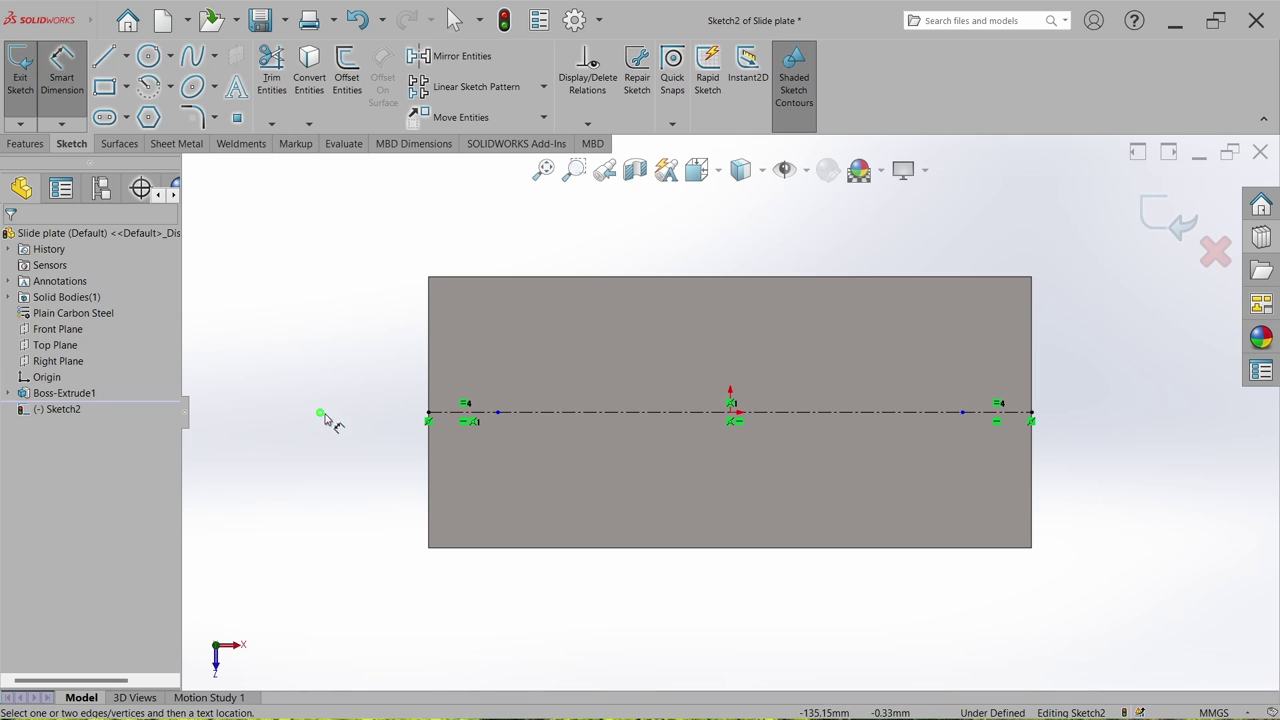
{"action": "left_click", "coordinate": [620, 415]}
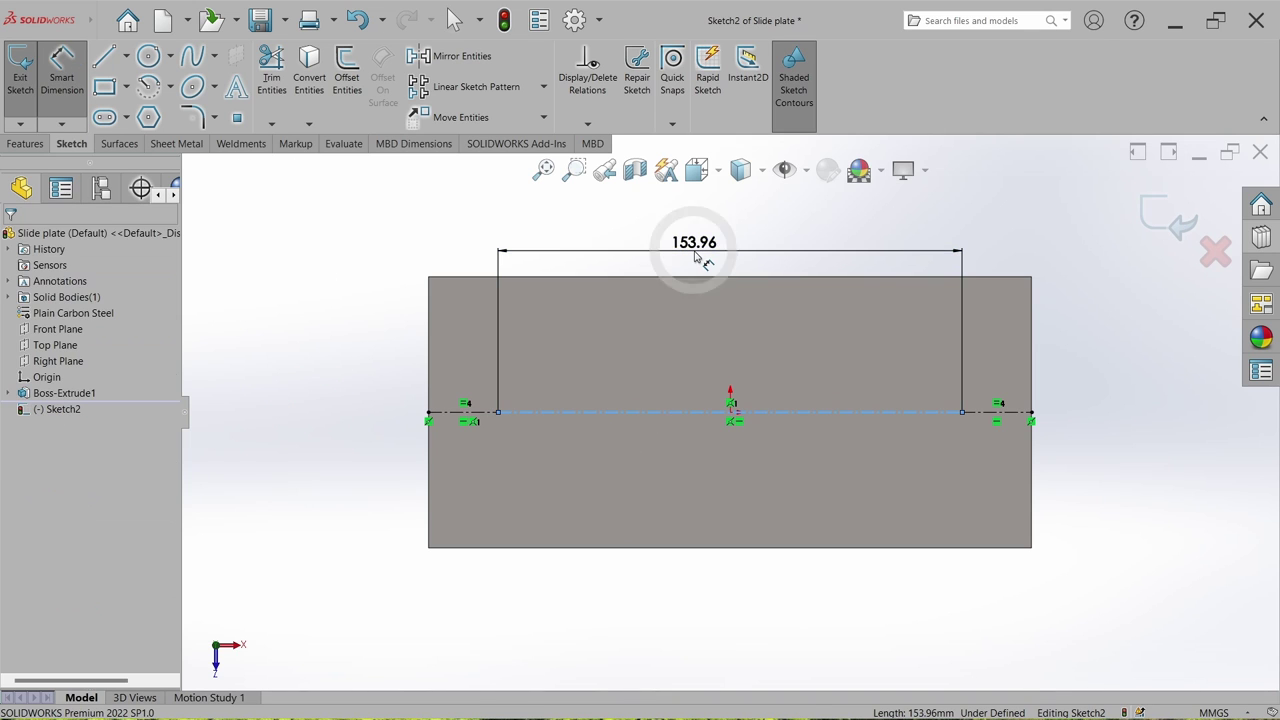
{"action": "left_click", "coordinate": [698, 250]}
{"action": "type", "text": "140"}
{"action": "key", "text": "Return"}
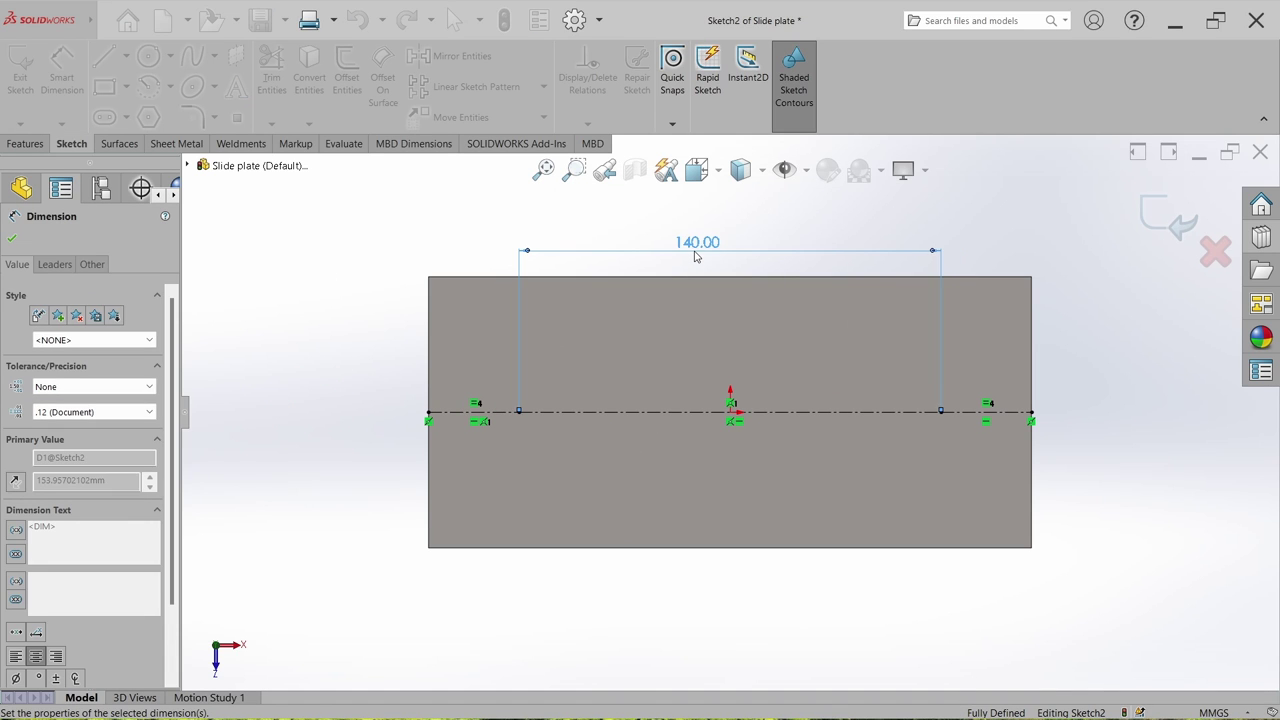
{"action": "key", "text": "Escape"}
Step: Start a Hole Wizard hole on the slide plate as an ANSI Metric M8 screw clearance hole with normal fit, Through All
{"action": "left_click", "coordinate": [26, 144]}
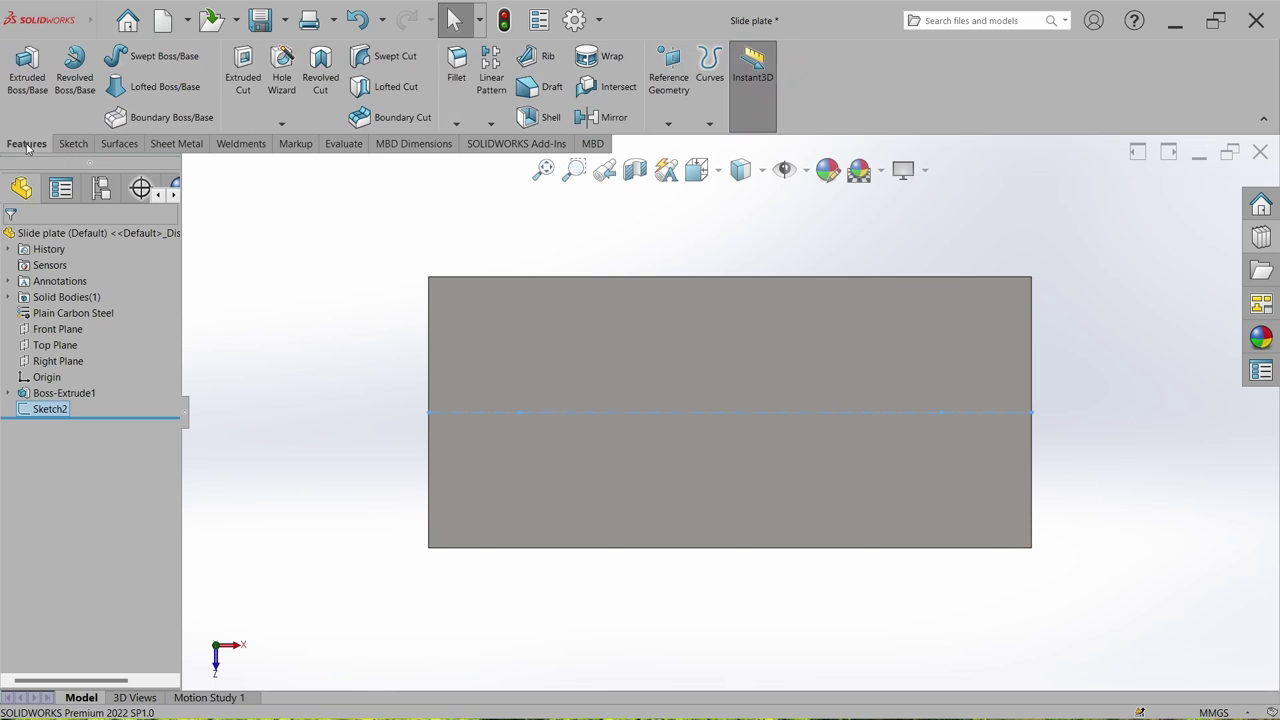
{"action": "left_click", "coordinate": [289, 82]}
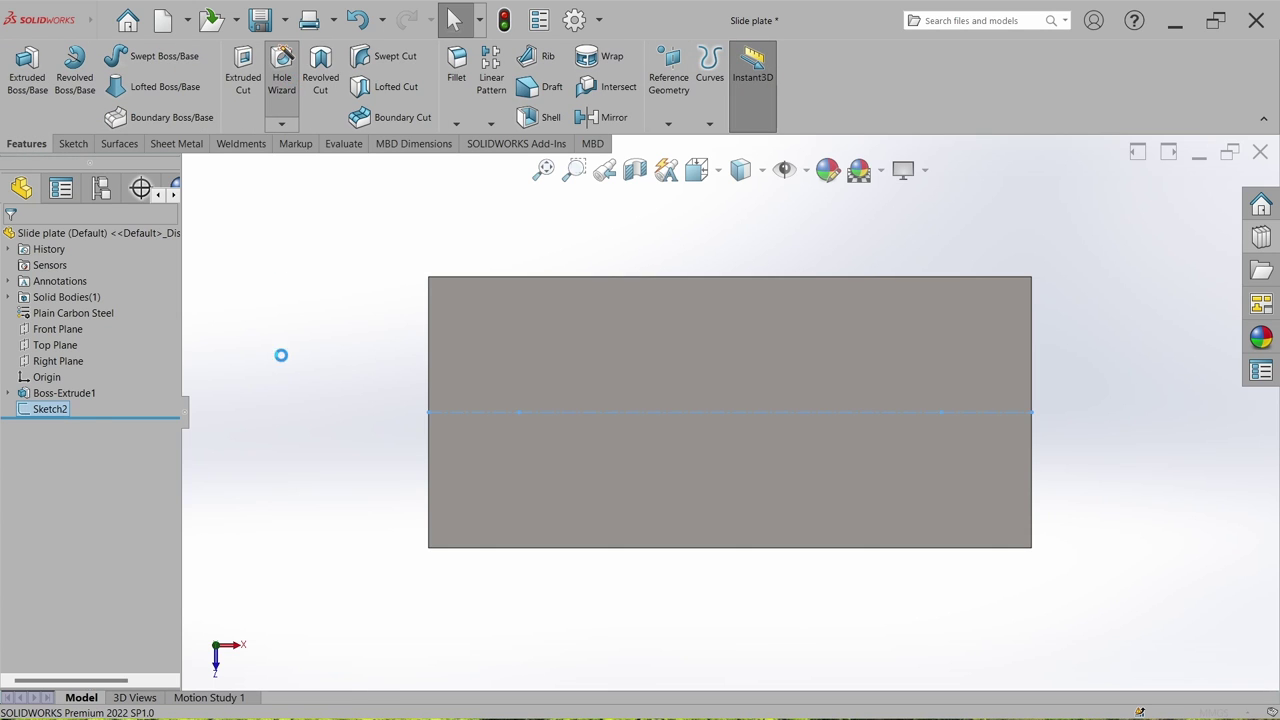
{"action": "scroll", "coordinate": [173, 340], "scroll_direction": "down", "scroll_amount": 2}
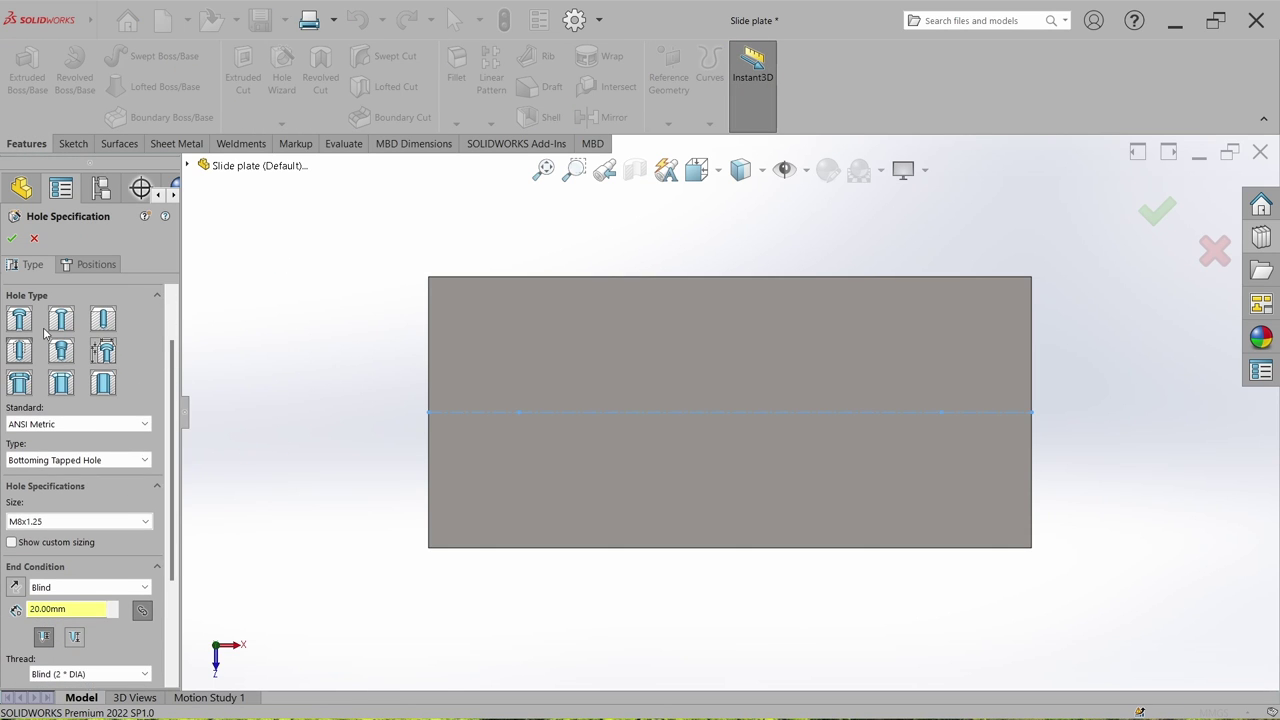
{"action": "left_click", "coordinate": [113, 321]}
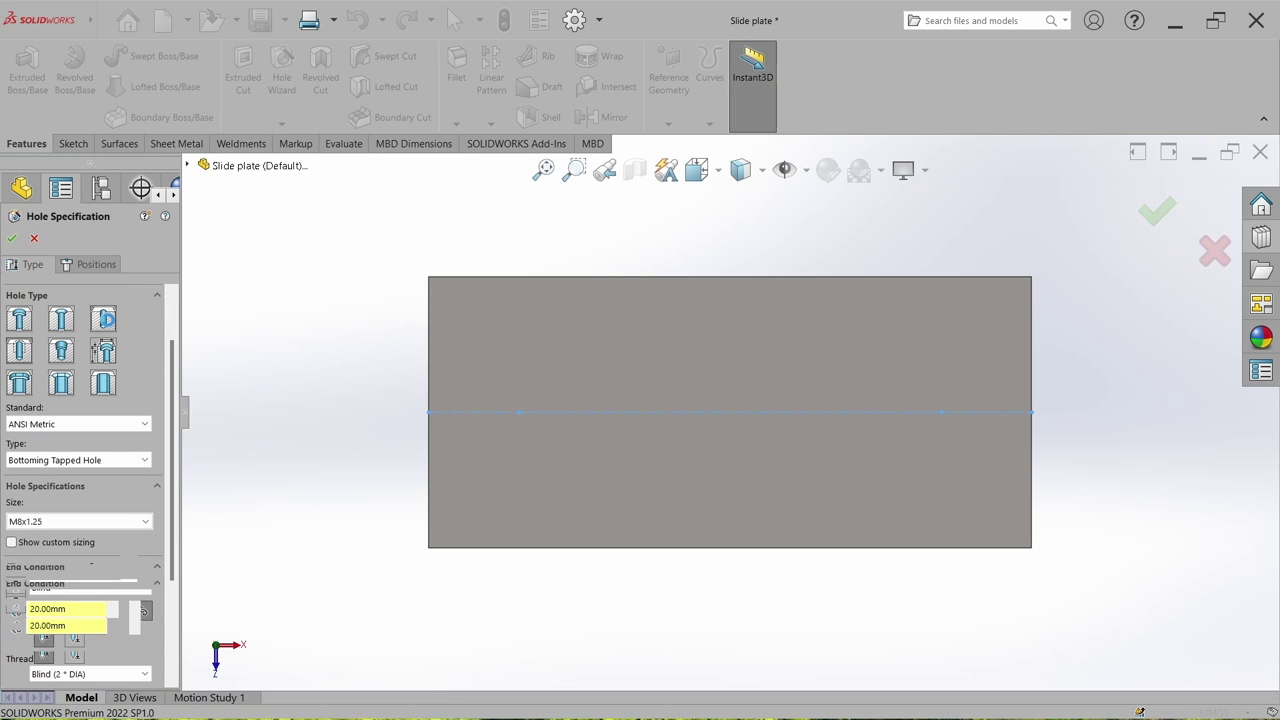
{"action": "left_click", "coordinate": [75, 460]}
{"action": "left_click", "coordinate": [71, 510]}
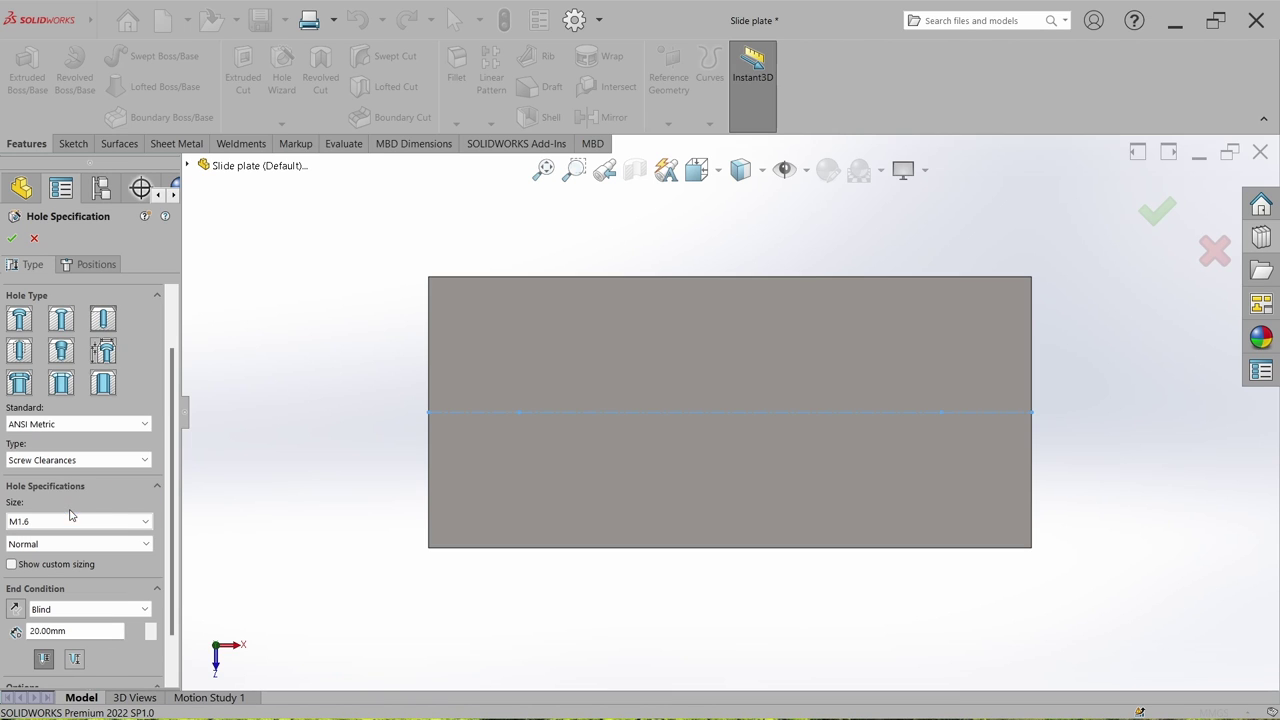
{"action": "left_click", "coordinate": [50, 522]}
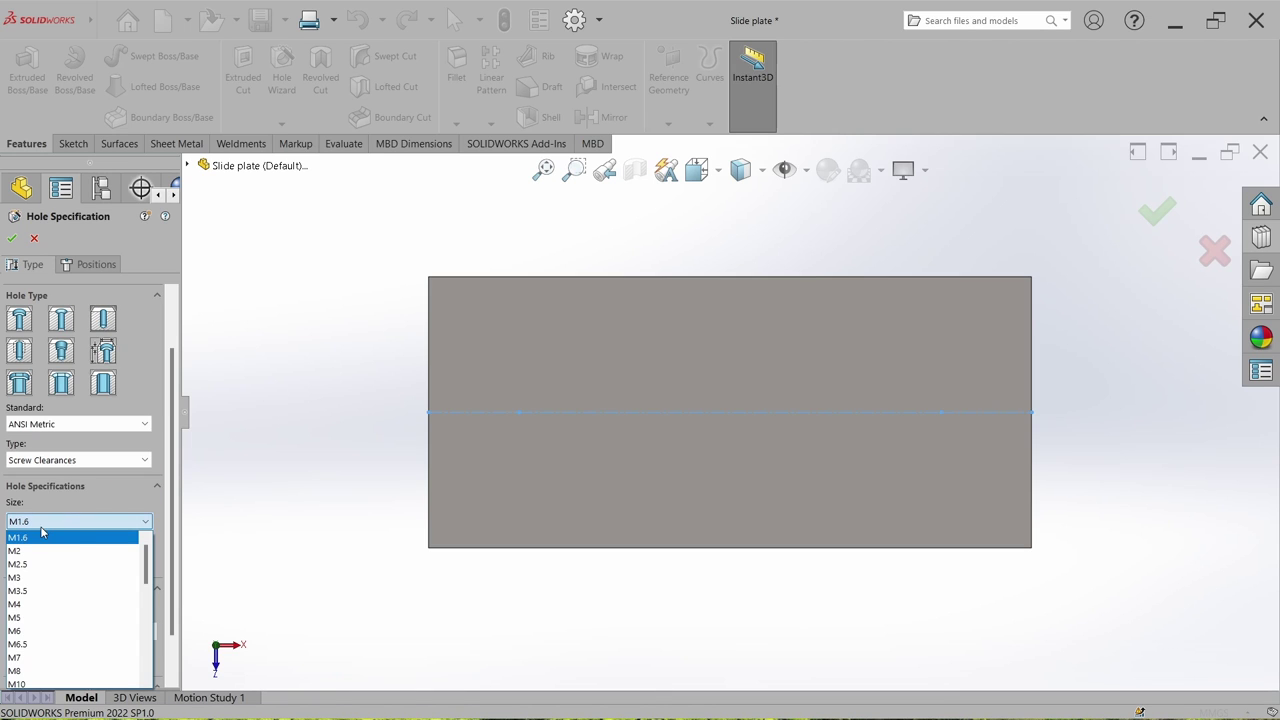
{"action": "left_click", "coordinate": [40, 671]}
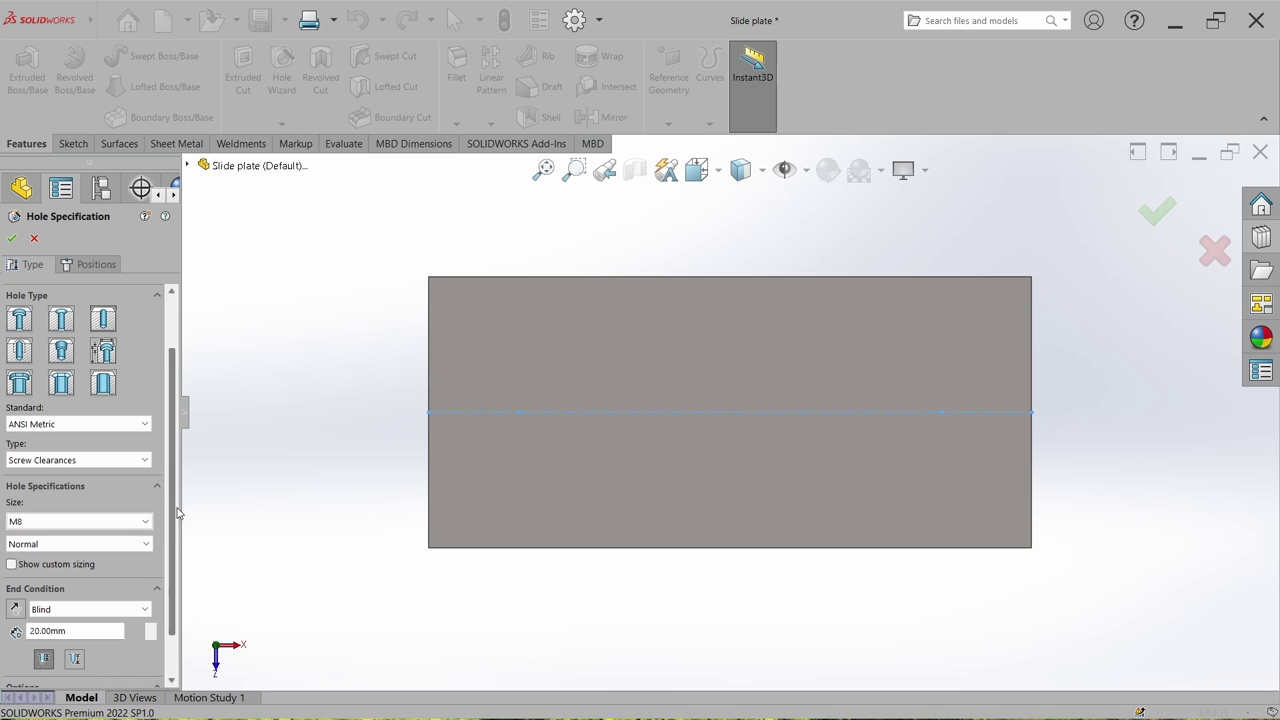
{"action": "scroll", "coordinate": [170, 519], "scroll_direction": "down", "scroll_amount": 2}
{"action": "left_click", "coordinate": [80, 555]}
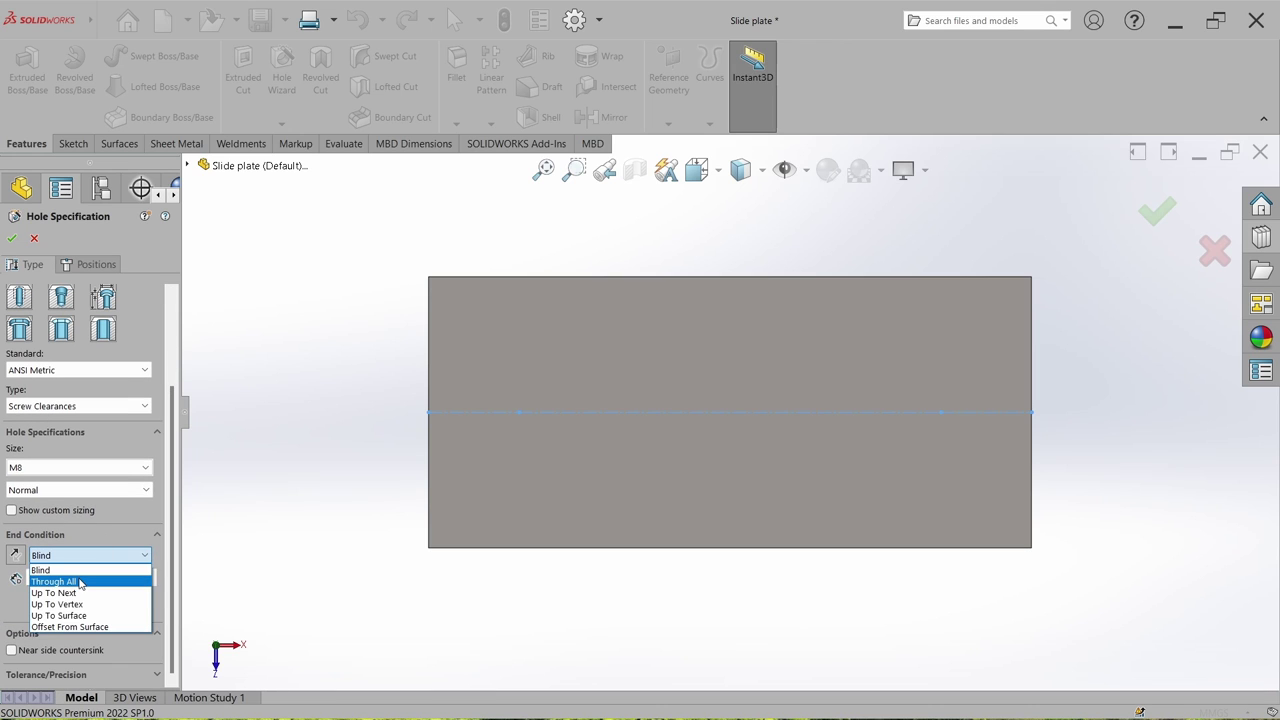
{"action": "left_click", "coordinate": [80, 580]}
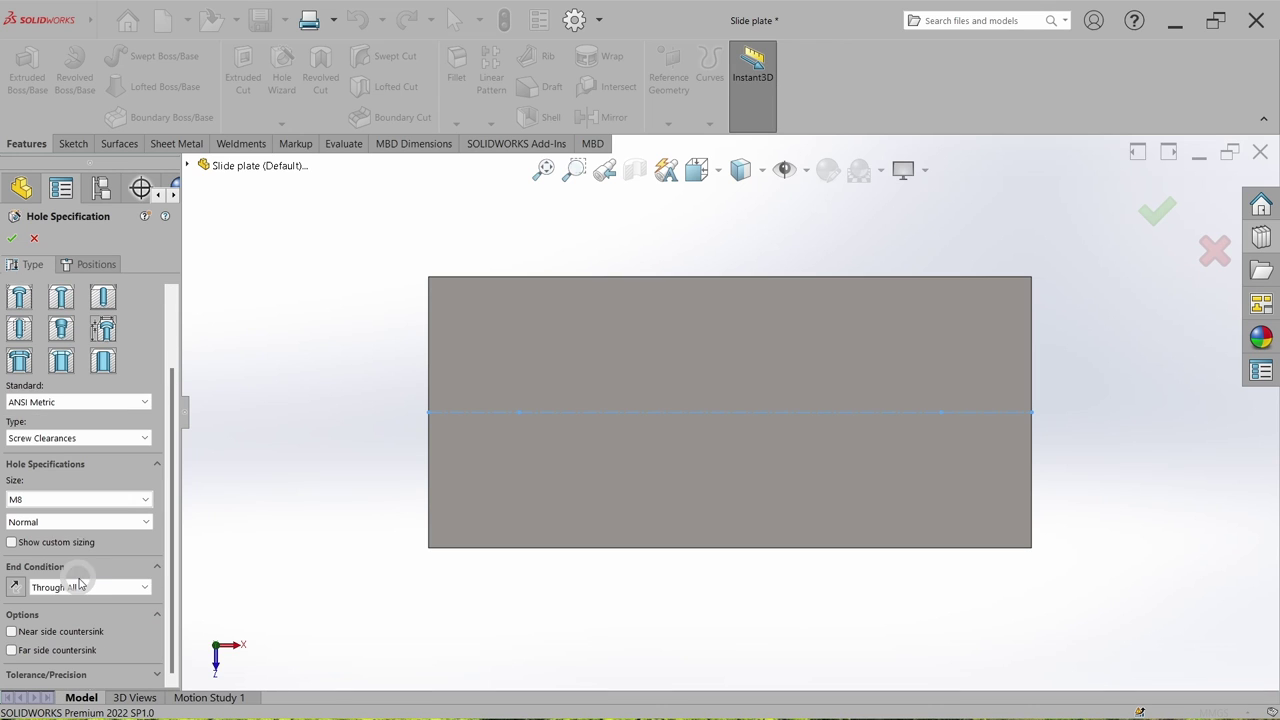
Step: Place the clearance holes on the slide plate's top face at both ends of the 140 mm construction segment
{"action": "left_click", "coordinate": [97, 265]}
{"action": "left_click", "coordinate": [78, 408]}
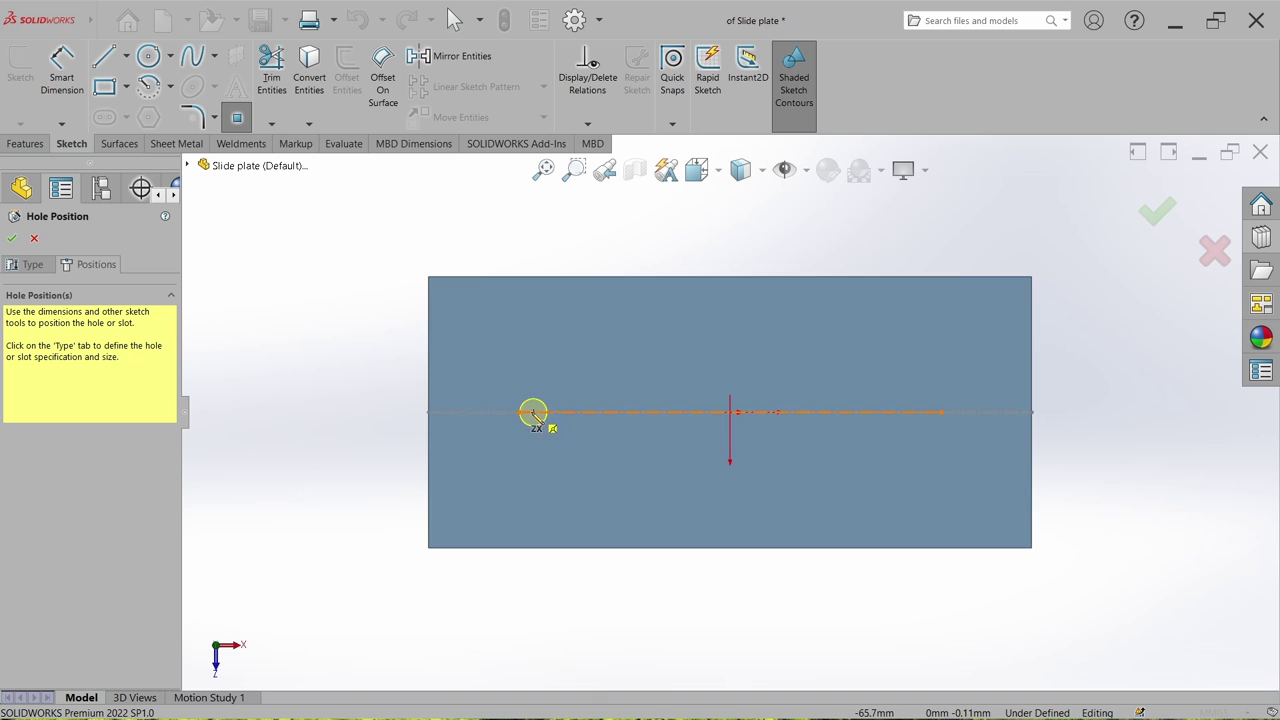
{"action": "left_click", "coordinate": [519, 413]}
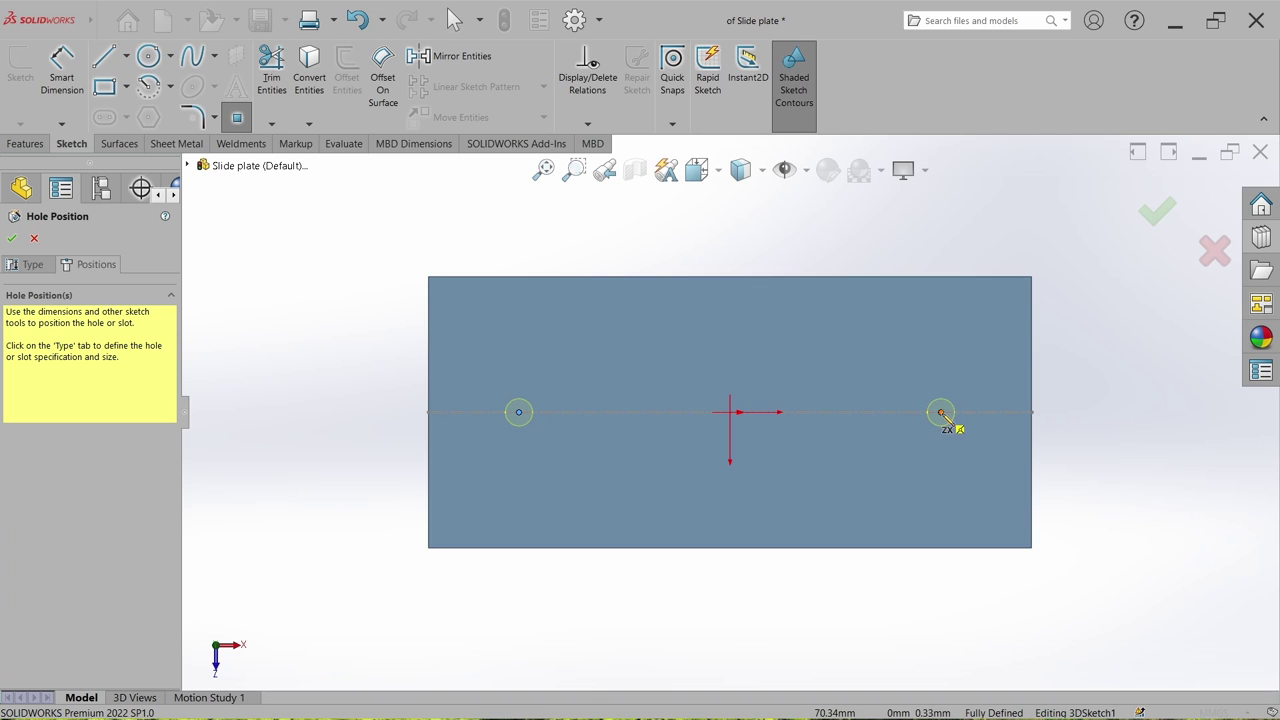
{"action": "left_click", "coordinate": [941, 413]}
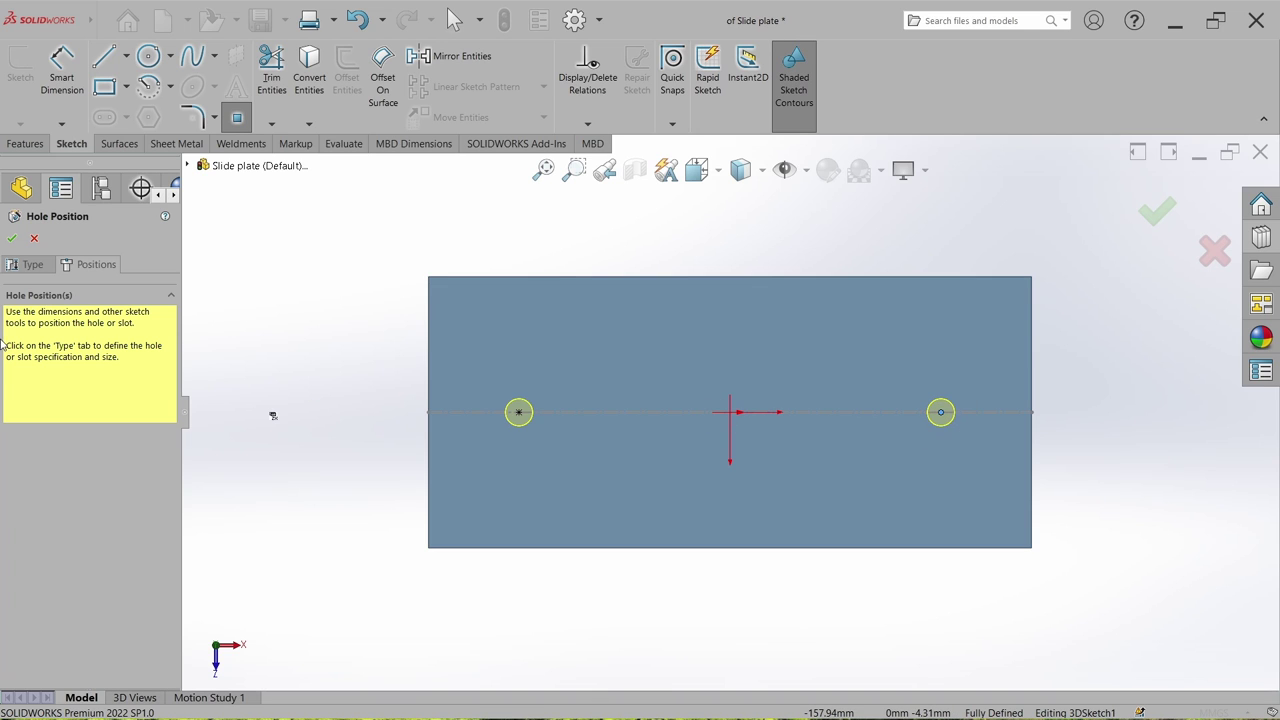
{"action": "left_click", "coordinate": [12, 239]}
Step: Hide the construction sketch, then save and close the slide plate part to return to the press assembly
{"action": "left_click", "coordinate": [45, 410]}
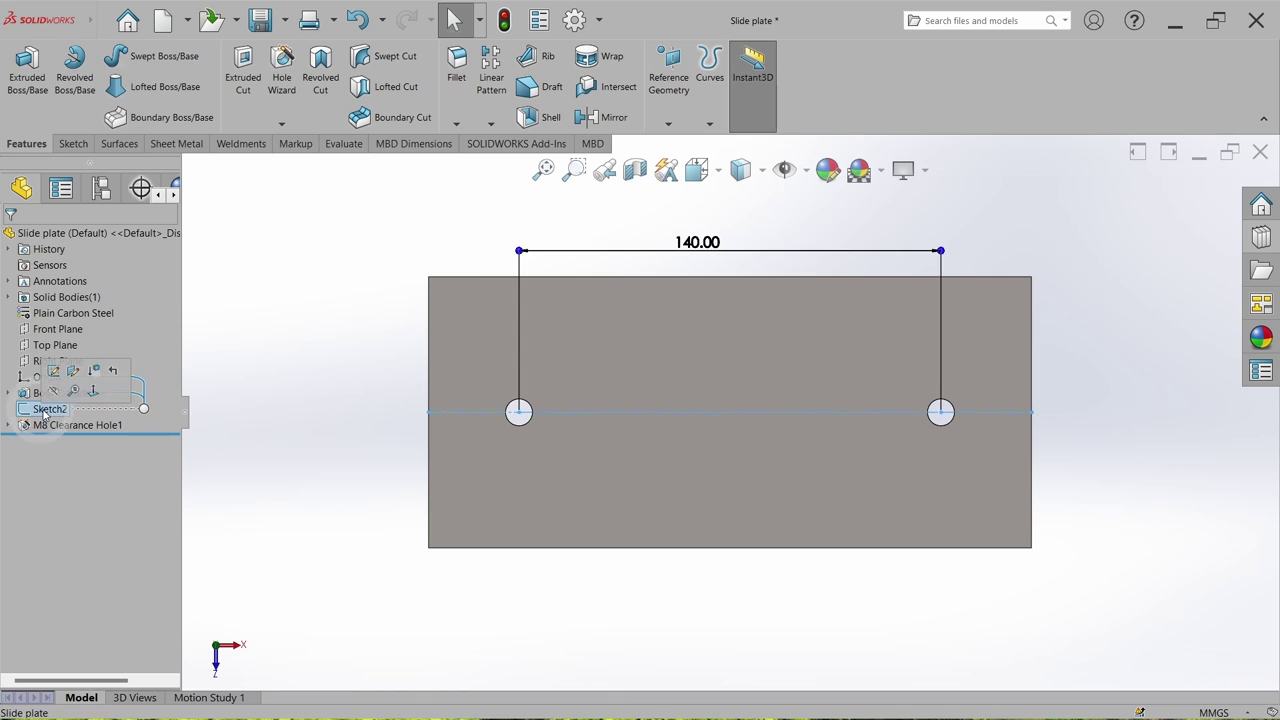
{"action": "left_click", "coordinate": [329, 443]}
{"action": "mouse_move", "coordinate": [329, 443]}
{"action": "middle_mouse_down"}
{"action": "mouse_move", "coordinate": [597, 326]}
{"action": "mouse_move", "coordinate": [624, 426]}
{"action": "mouse_move", "coordinate": [665, 418]}
{"action": "middle_mouse_up"}
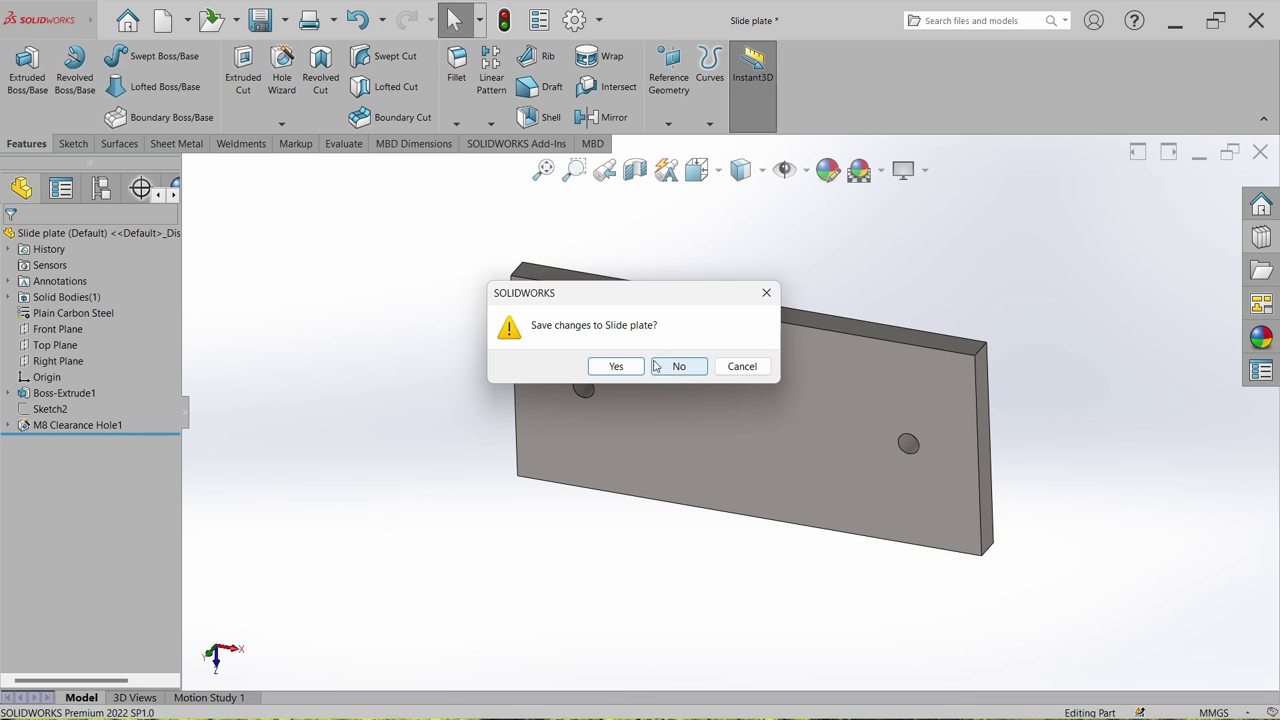
{"action": "left_click", "coordinate": [632, 366]}
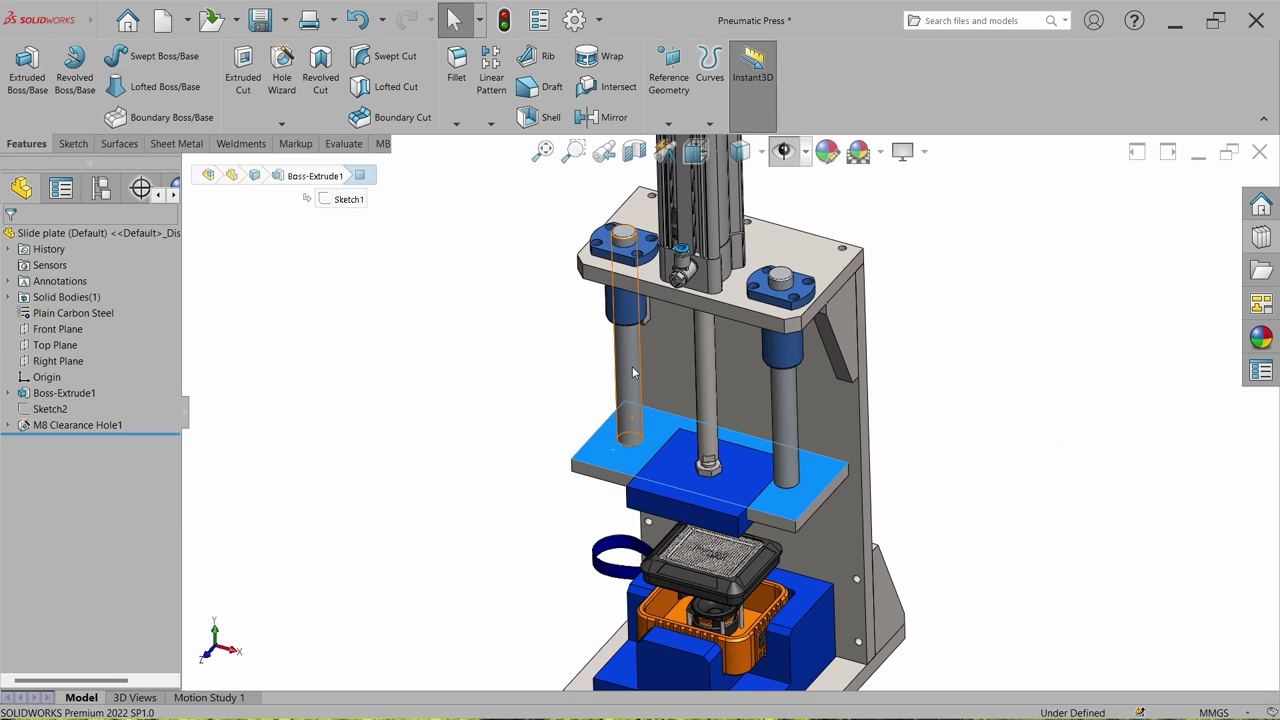
Step: Mate the slide plate's left clearance hole concentric with the tapped hole in the left linear shaft's lower end
{"action": "scroll", "coordinate": [690, 480], "scroll_direction": "down", "scroll_amount": 3}
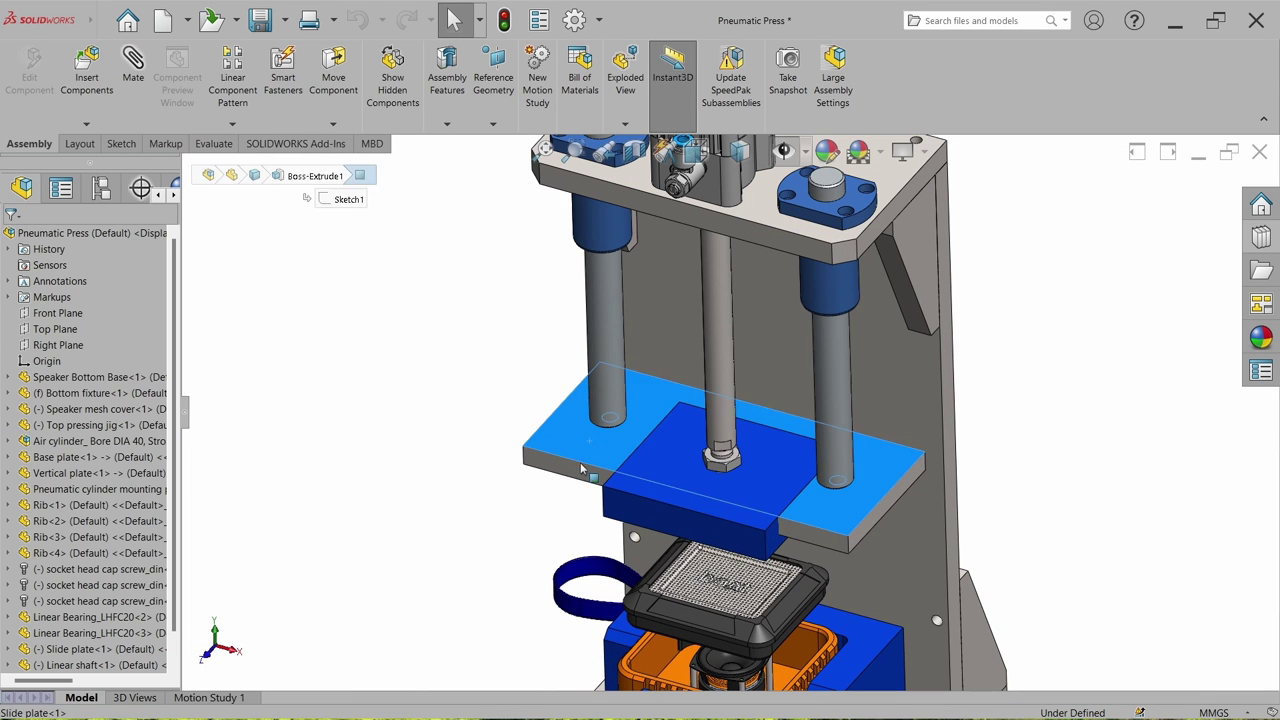
{"action": "left_click", "coordinate": [600, 450]}
{"action": "left_click", "coordinate": [432, 490]}
{"action": "scroll", "coordinate": [500, 495], "scroll_direction": "down", "scroll_amount": 2}
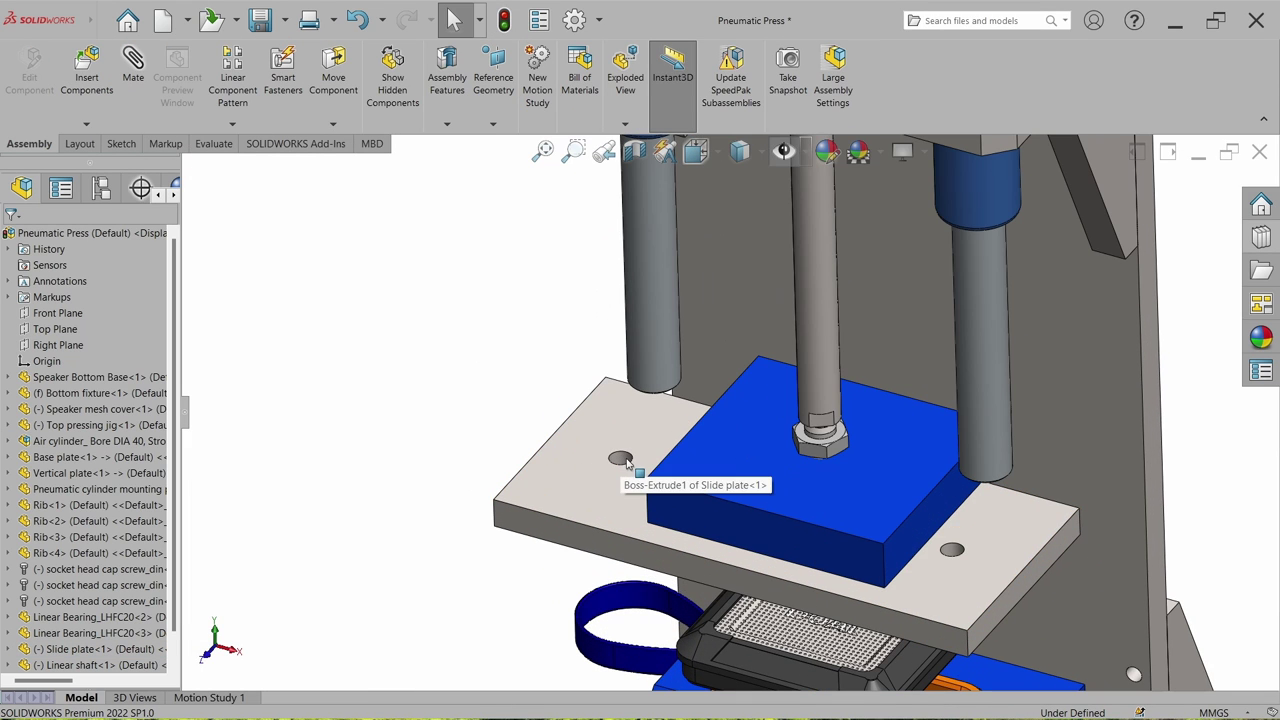
{"action": "left_click", "coordinate": [615, 472]}
{"action": "middle_click_drag", "start_coordinate": [580, 488], "coordinate": [603, 314]}
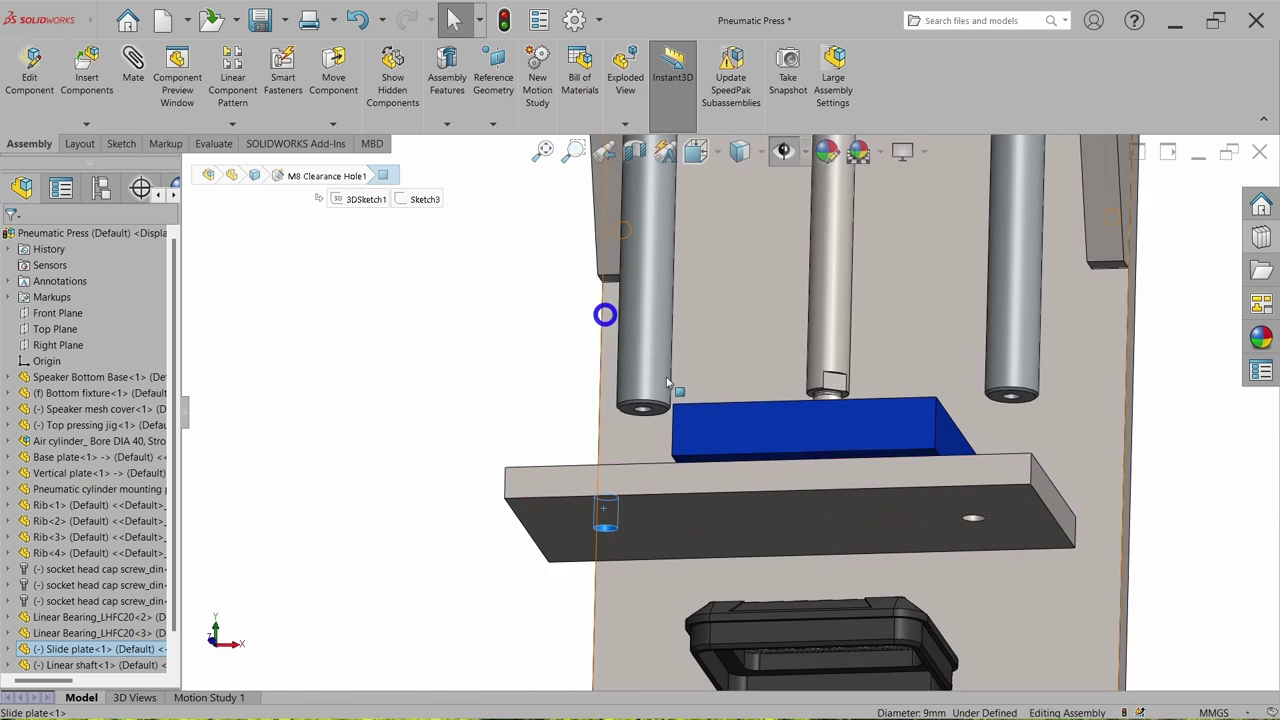
{"action": "scroll", "coordinate": [662, 396], "scroll_direction": "down", "scroll_amount": 5}
{"action": "left_click", "coordinate": [652, 463], "text": "ctrl"}
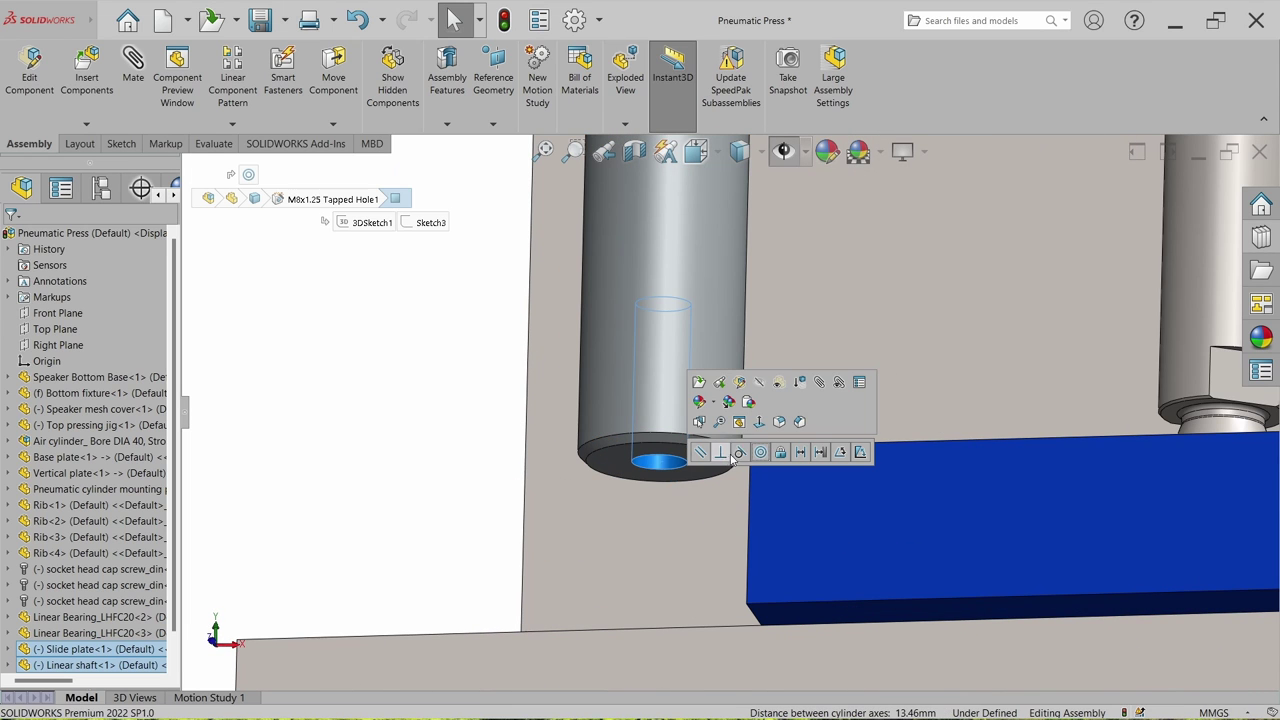
{"action": "left_click", "coordinate": [759, 453]}
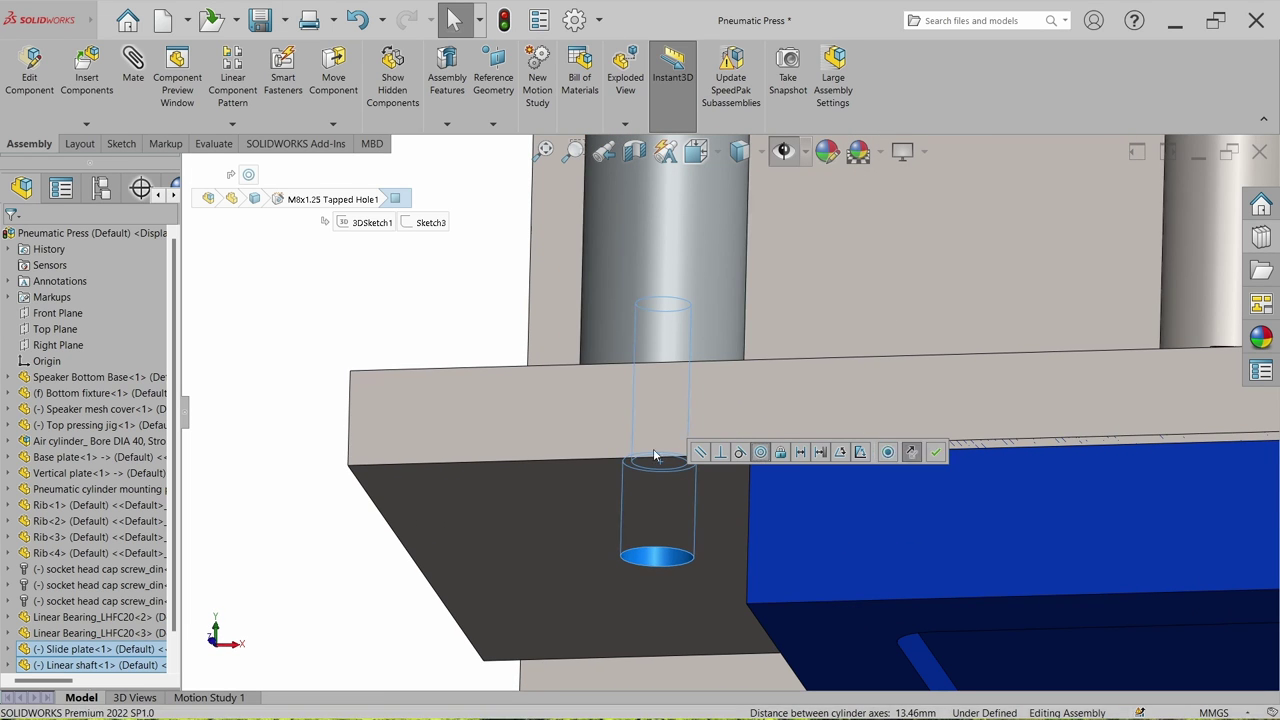
Step: Mate the slide plate's right clearance hole concentric with the tapped hole in the right linear shaft's lower end
{"action": "scroll", "coordinate": [741, 286], "scroll_direction": "up", "scroll_amount": 6}
{"action": "scroll", "coordinate": [1140, 398], "scroll_direction": "down", "scroll_amount": 4}
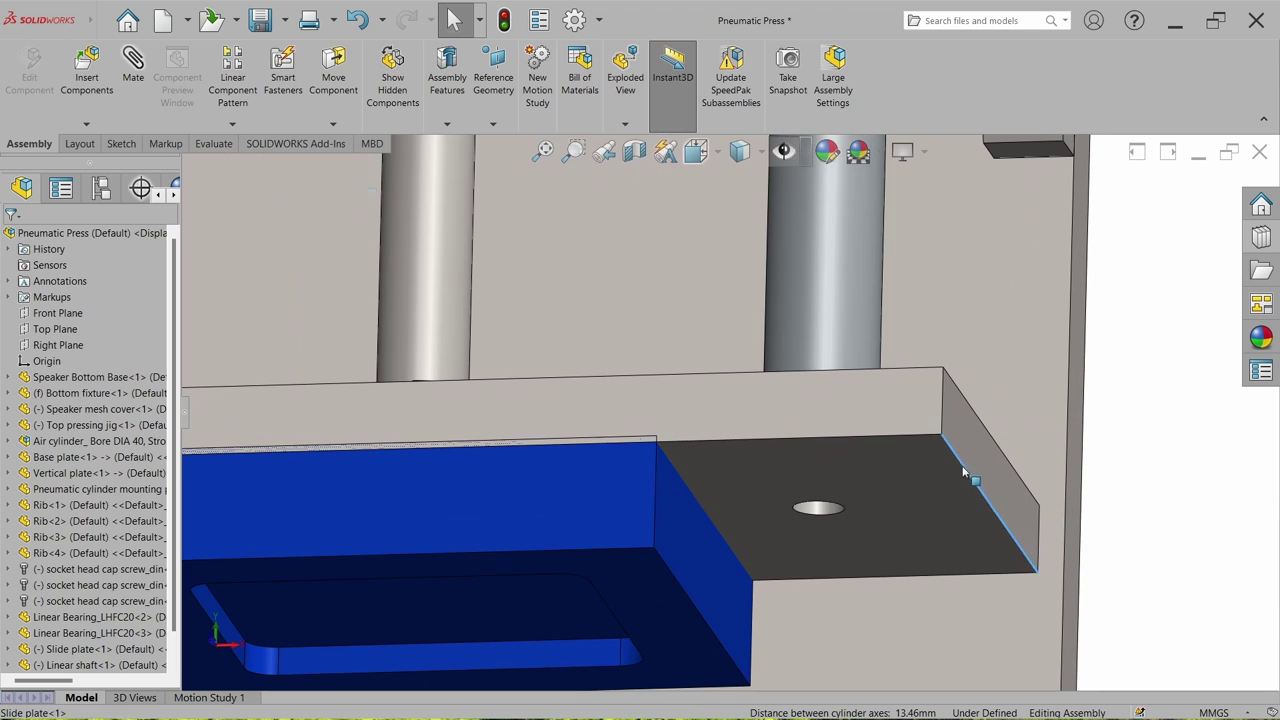
{"action": "left_click_drag", "start_coordinate": [964, 477], "coordinate": [964, 598]}
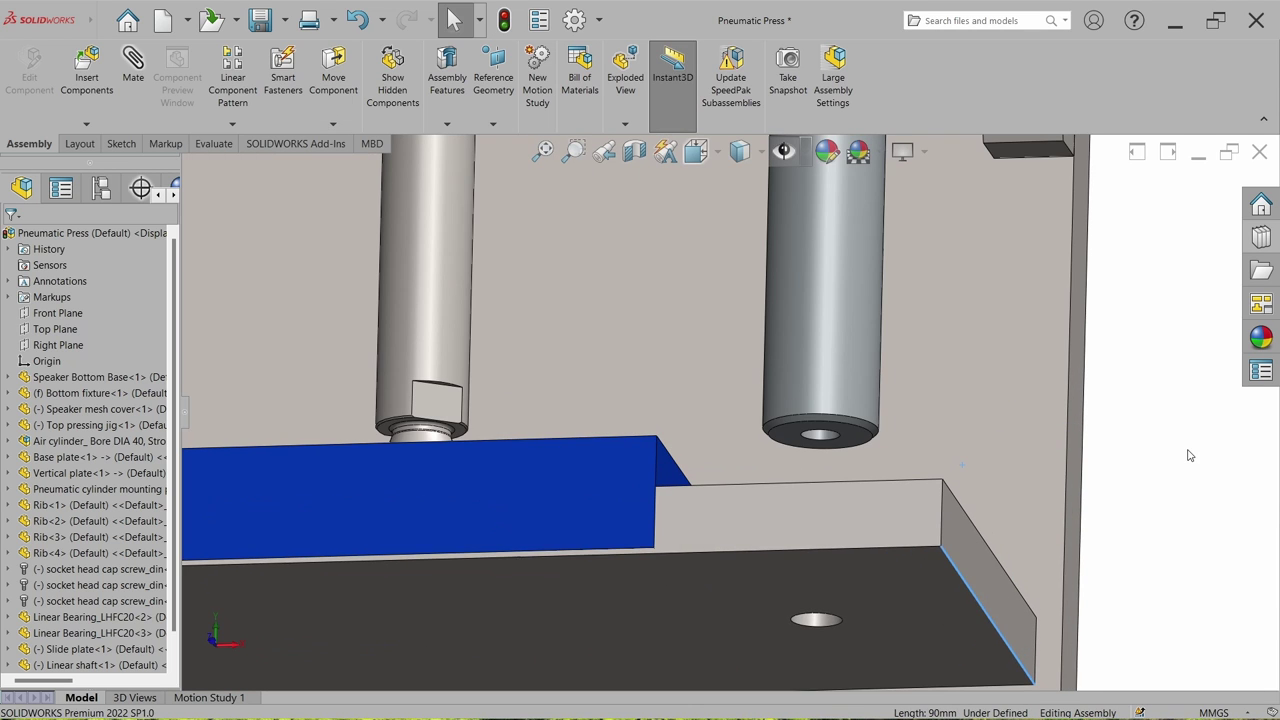
{"action": "left_click", "coordinate": [818, 620]}
{"action": "left_click", "coordinate": [822, 438], "text": "ctrl"}
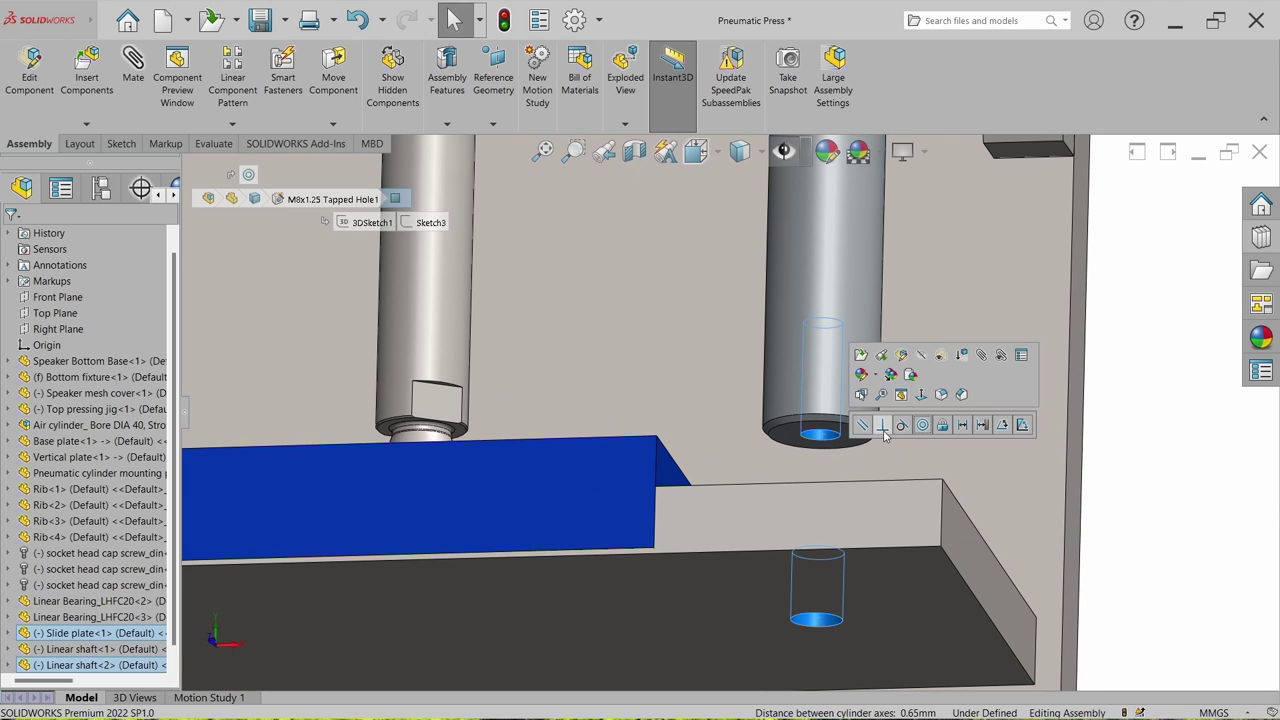
{"action": "left_click", "coordinate": [922, 425]}
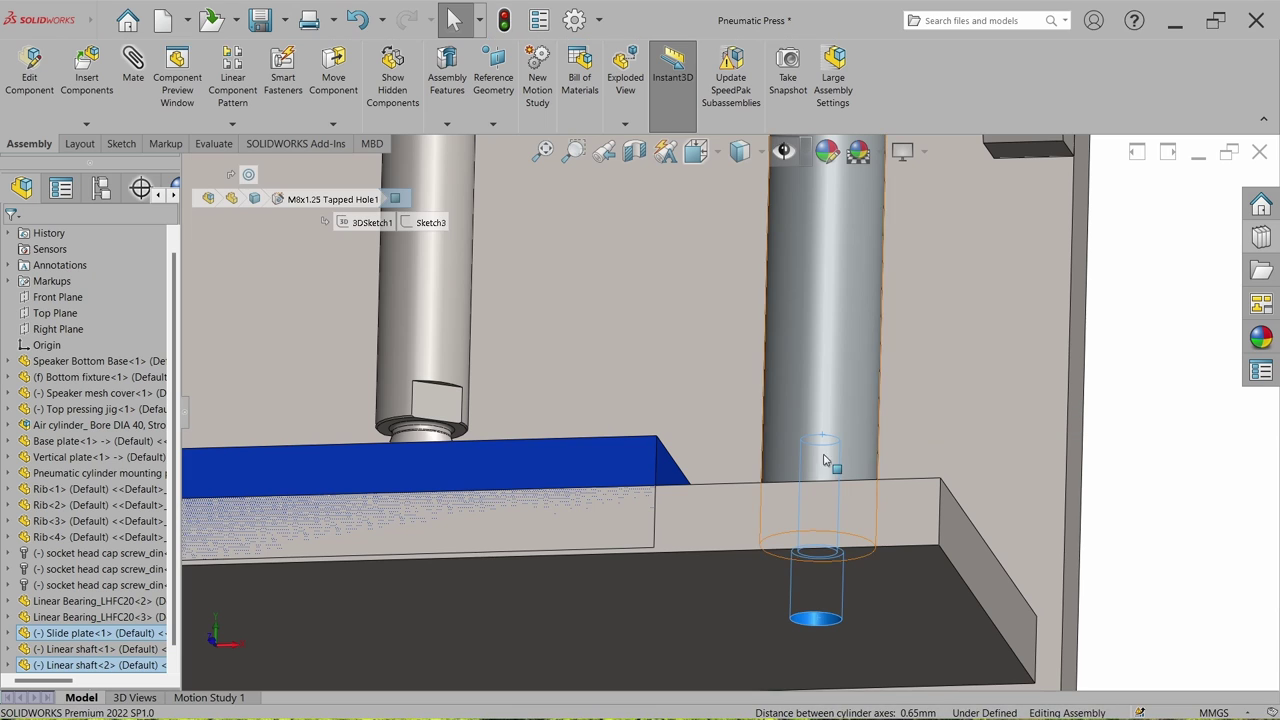
Step: Mate the right linear shaft's bottom end face coincident with the slide plate's top face
{"action": "left_click_drag", "start_coordinate": [852, 403], "coordinate": [852, 232]}
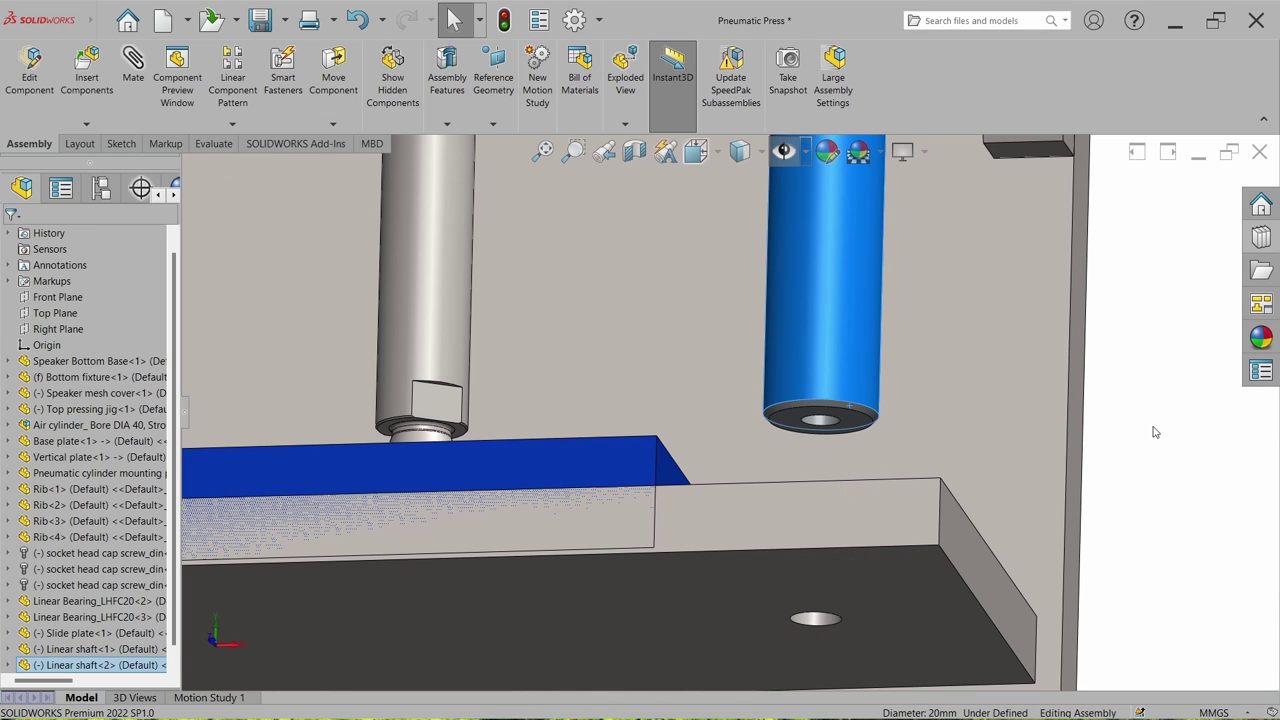
{"action": "left_click", "coordinate": [850, 430]}
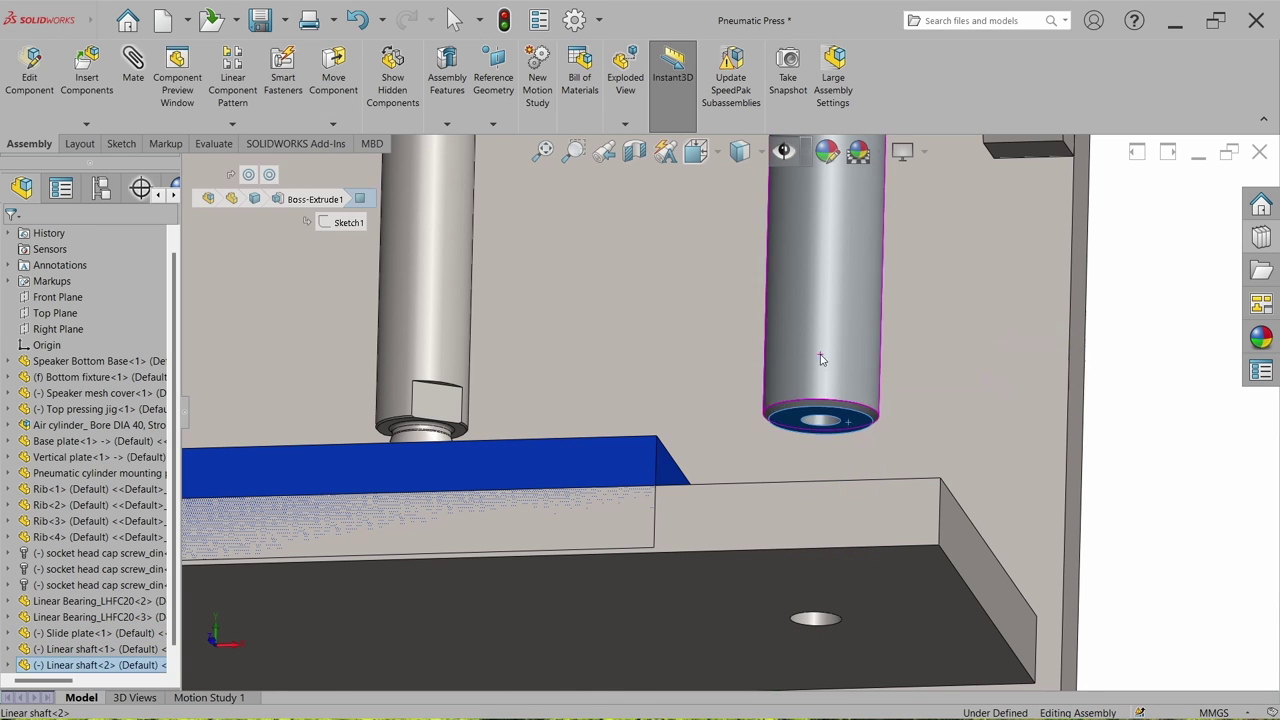
{"action": "middle_click_drag", "start_coordinate": [850, 430], "coordinate": [800, 486]}
{"action": "left_click", "coordinate": [923, 487], "text": "ctrl"}
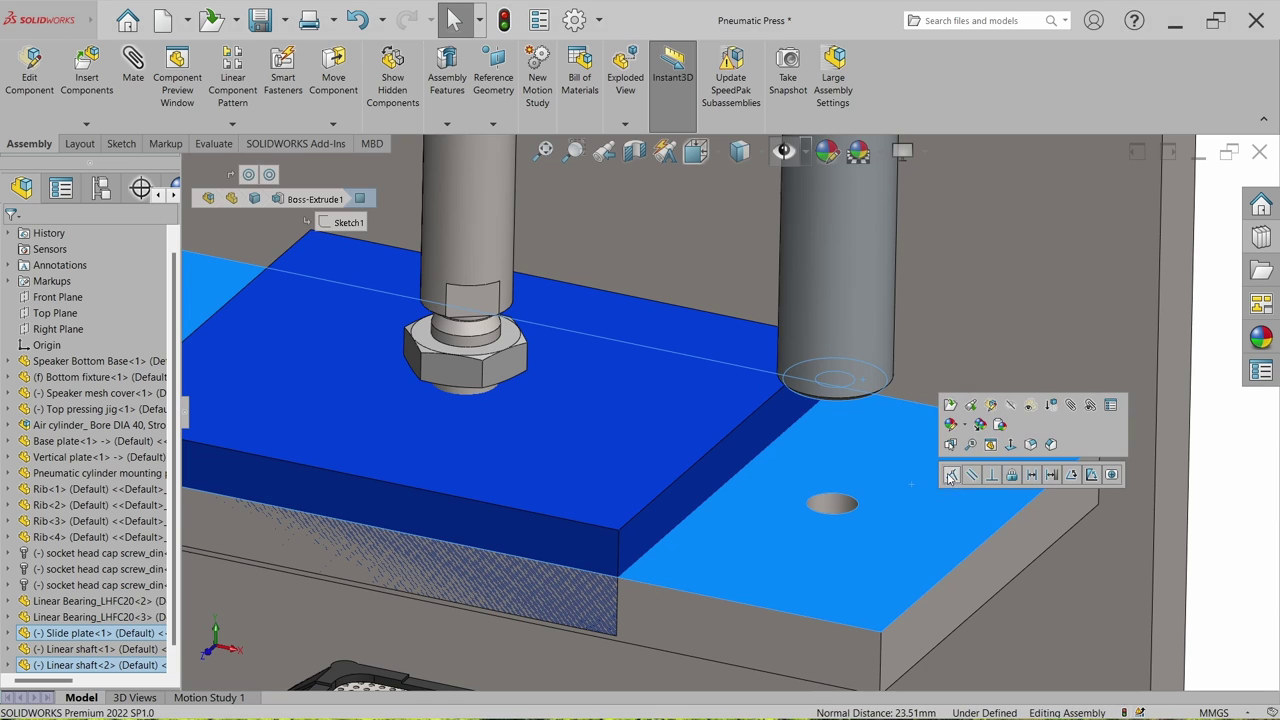
{"action": "left_click", "coordinate": [949, 473]}
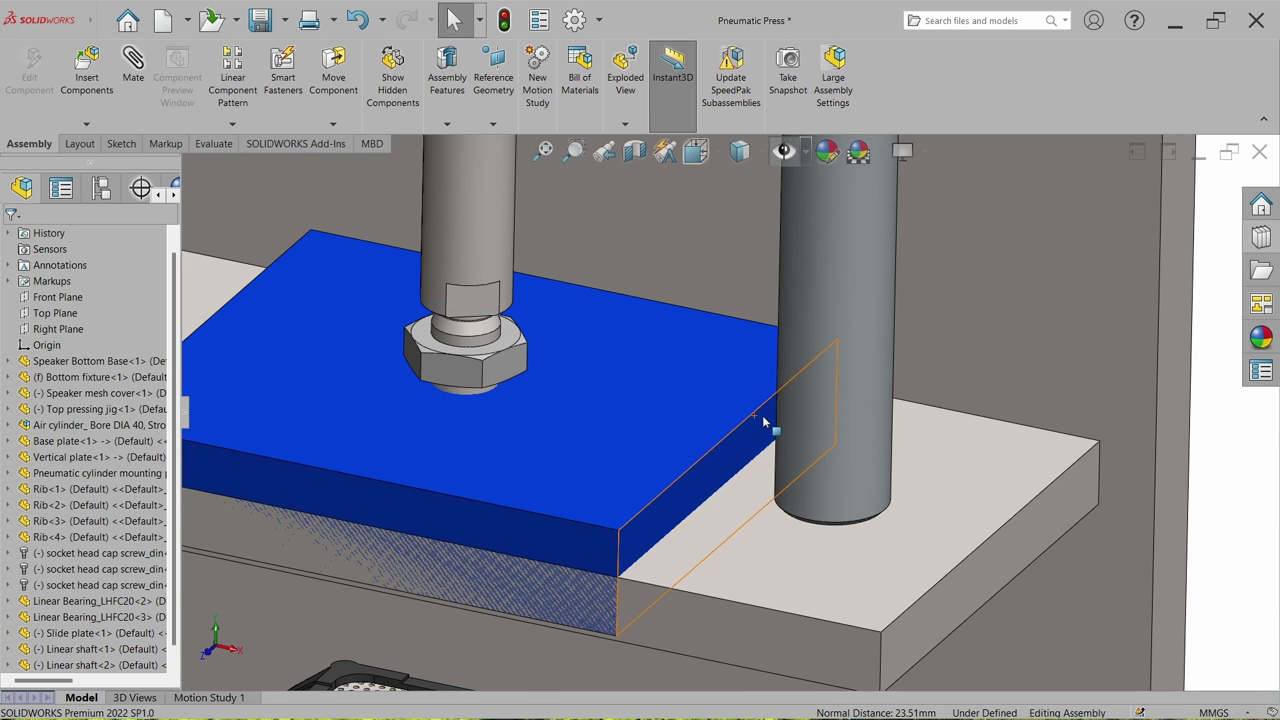
Step: Mate the left linear shaft's bottom end face coincident with the slide plate's top face
{"action": "scroll", "coordinate": [762, 415], "scroll_direction": "up", "scroll_amount": 6}
{"action": "scroll", "coordinate": [603, 396], "scroll_direction": "down", "scroll_amount": 4}
{"action": "left_click", "coordinate": [522, 409]}
{"action": "middle_click_drag", "start_coordinate": [522, 409], "coordinate": [583, 303]}
{"action": "left_click", "coordinate": [545, 383], "text": "ctrl"}
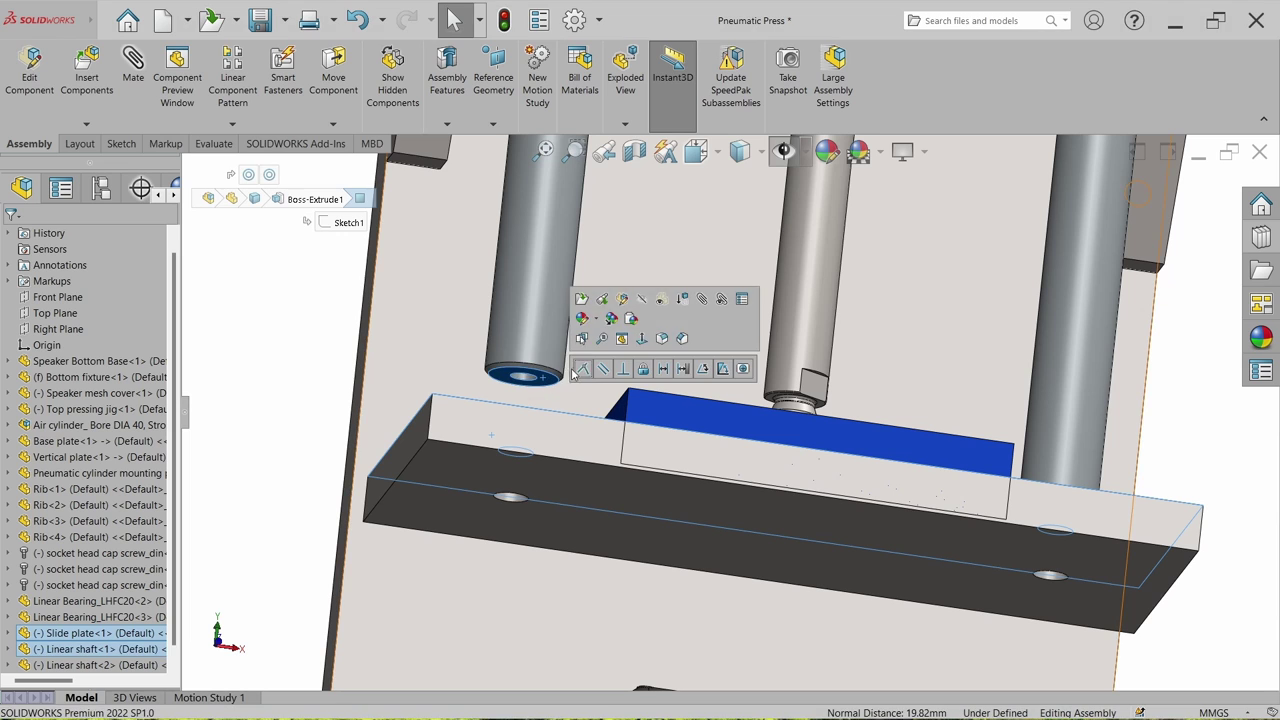
{"action": "left_click", "coordinate": [794, 368]}
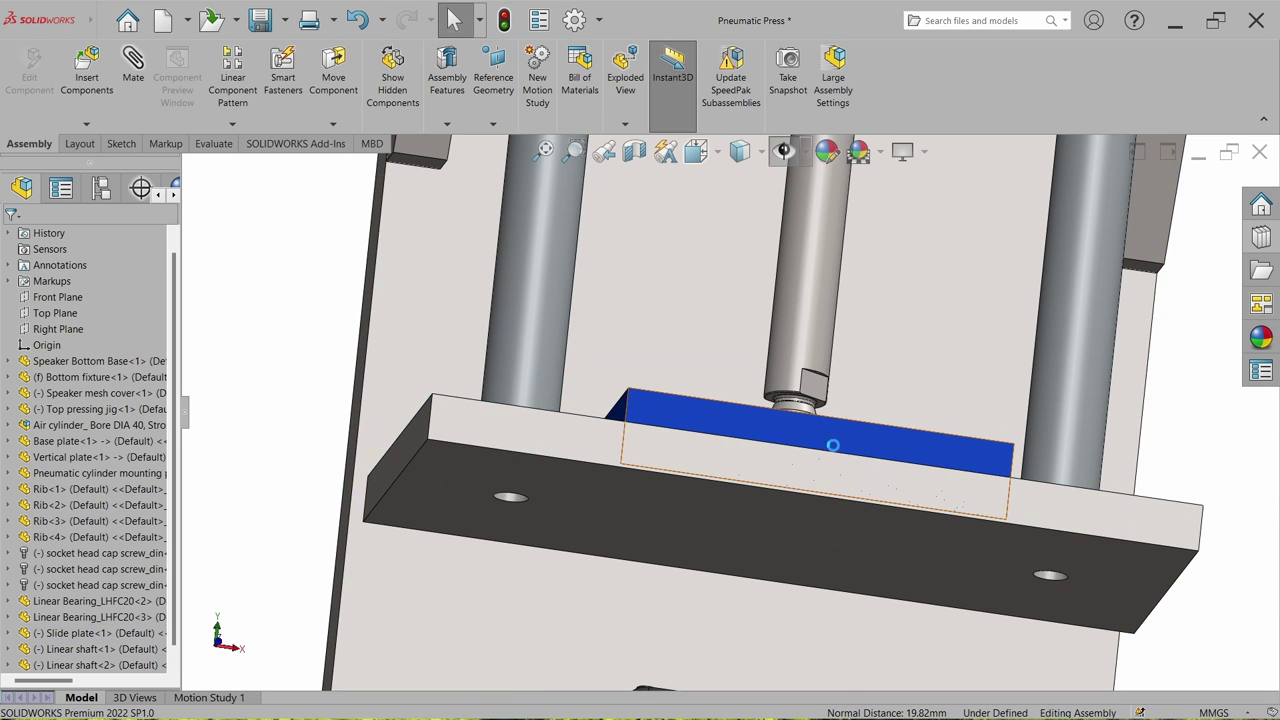
Step: Separate the overlapping slide plate and top pressing jig so that the jig sits below the plate
{"action": "scroll", "coordinate": [825, 430], "scroll_direction": "up", "scroll_amount": 3}
{"action": "middle_click_drag", "start_coordinate": [751, 428], "coordinate": [714, 508]}
{"action": "left_click_drag", "start_coordinate": [795, 424], "coordinate": [784, 492]}
{"action": "middle_click_drag", "start_coordinate": [835, 449], "coordinate": [771, 440]}
{"action": "scroll", "coordinate": [771, 440], "scroll_direction": "down", "scroll_amount": 1}
Step: Select the slide plate's underside face above the top pressing jig
{"action": "left_click", "coordinate": [703, 482]}
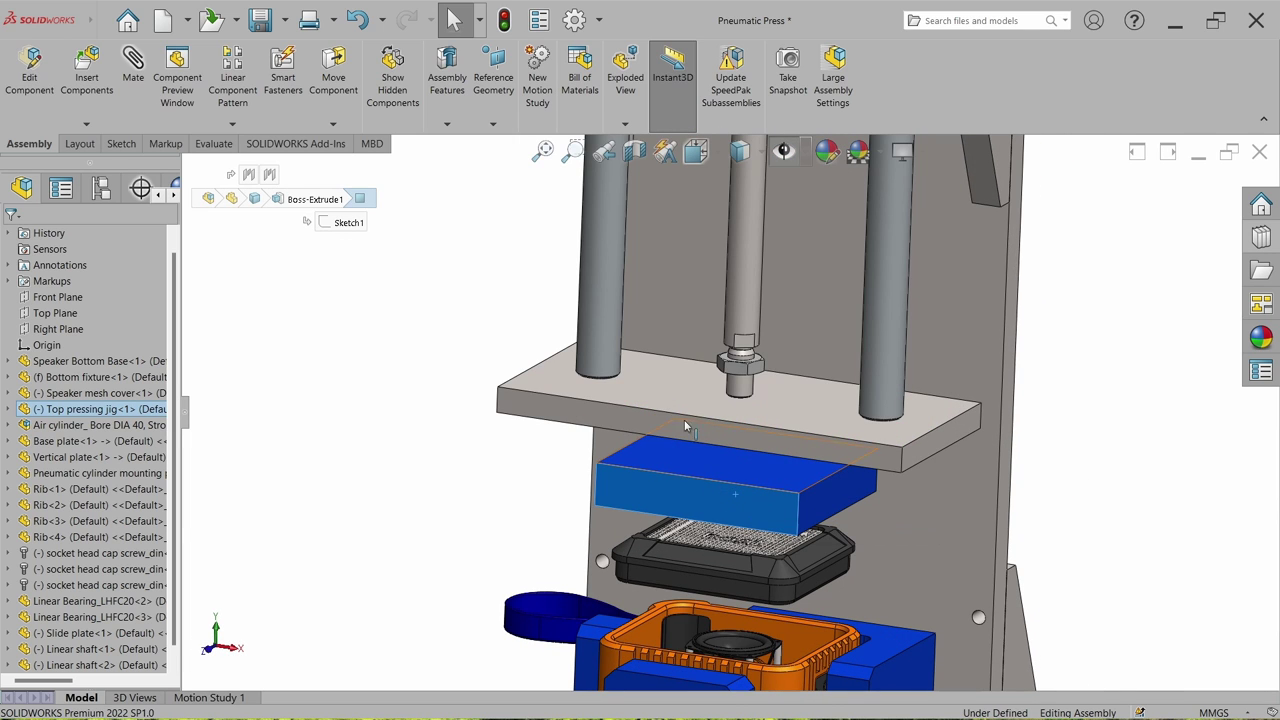
{"action": "left_click", "coordinate": [718, 430]}
{"action": "left_click", "coordinate": [543, 500]}
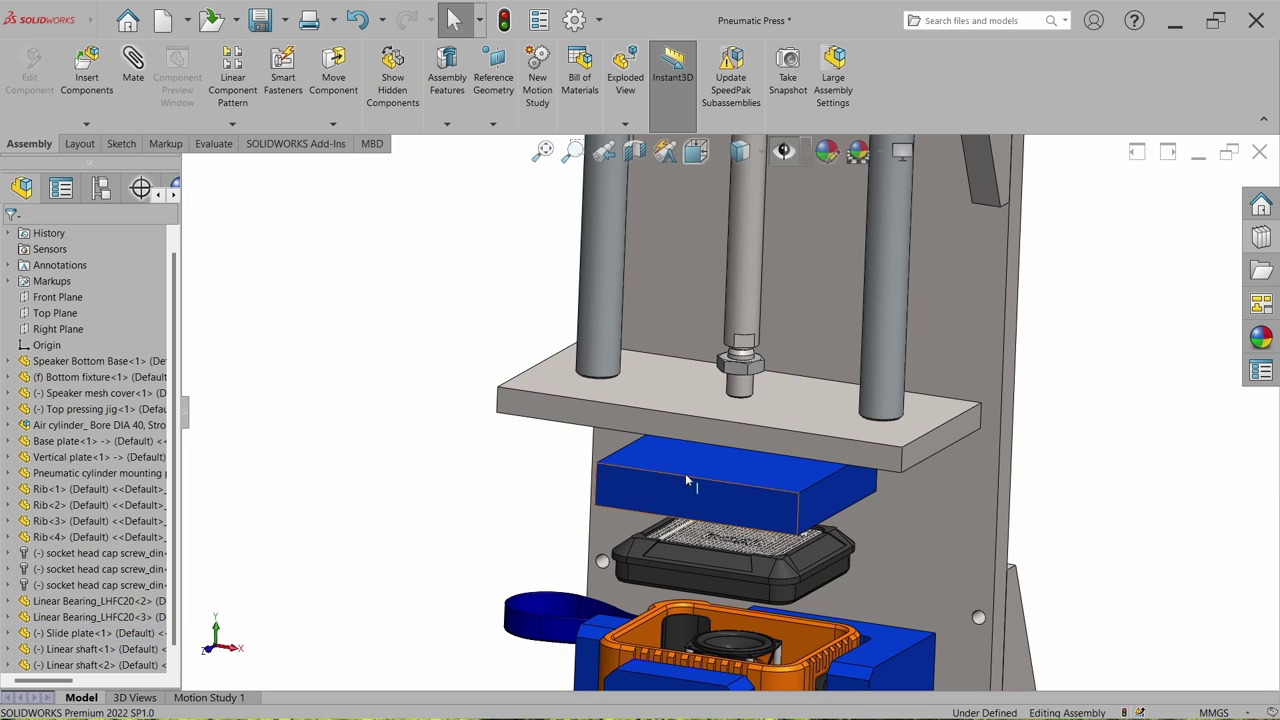
{"action": "middle_click_drag", "start_coordinate": [692, 497], "coordinate": [742, 376]}
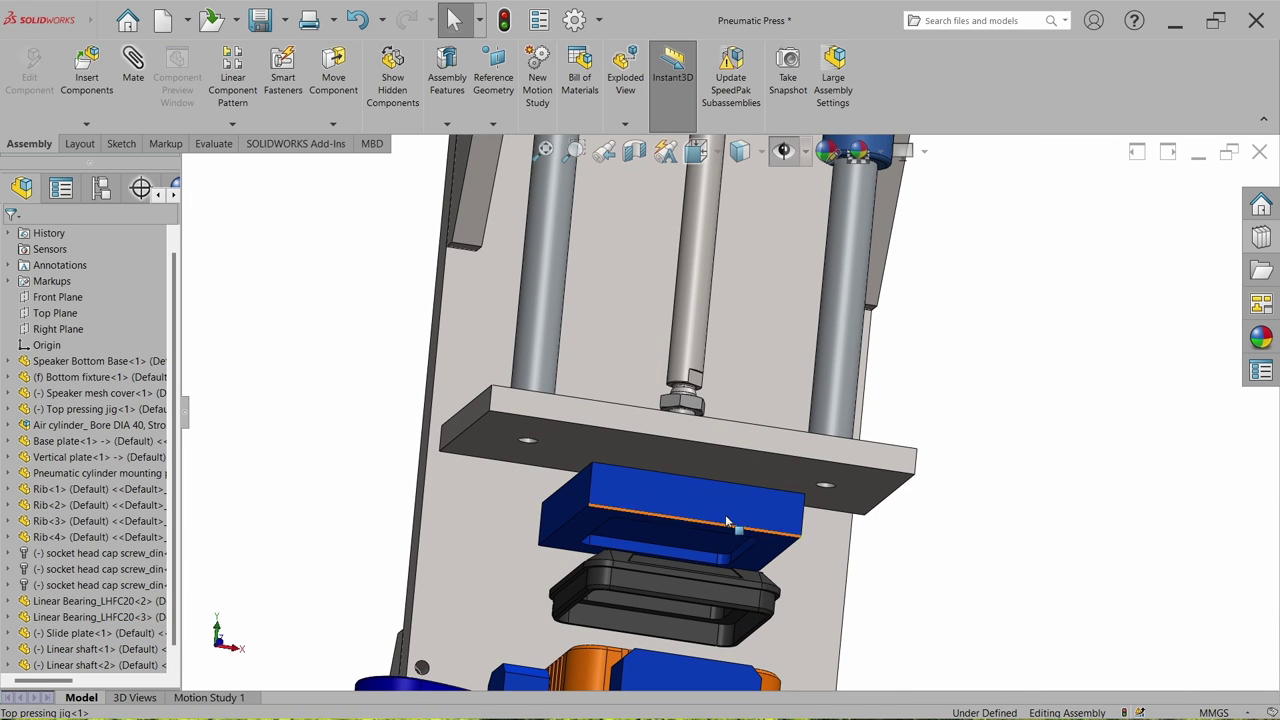
{"action": "left_click", "coordinate": [698, 512]}
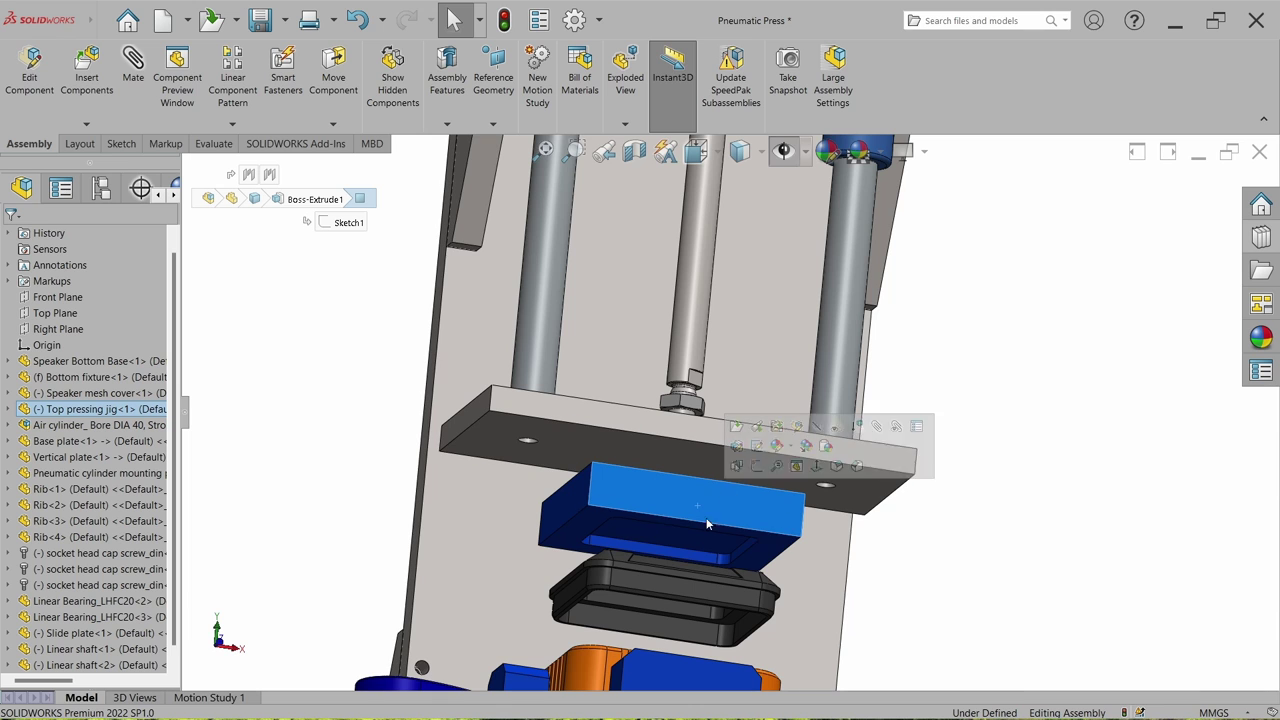
{"action": "left_click", "coordinate": [625, 458], "text": "ctrl"}
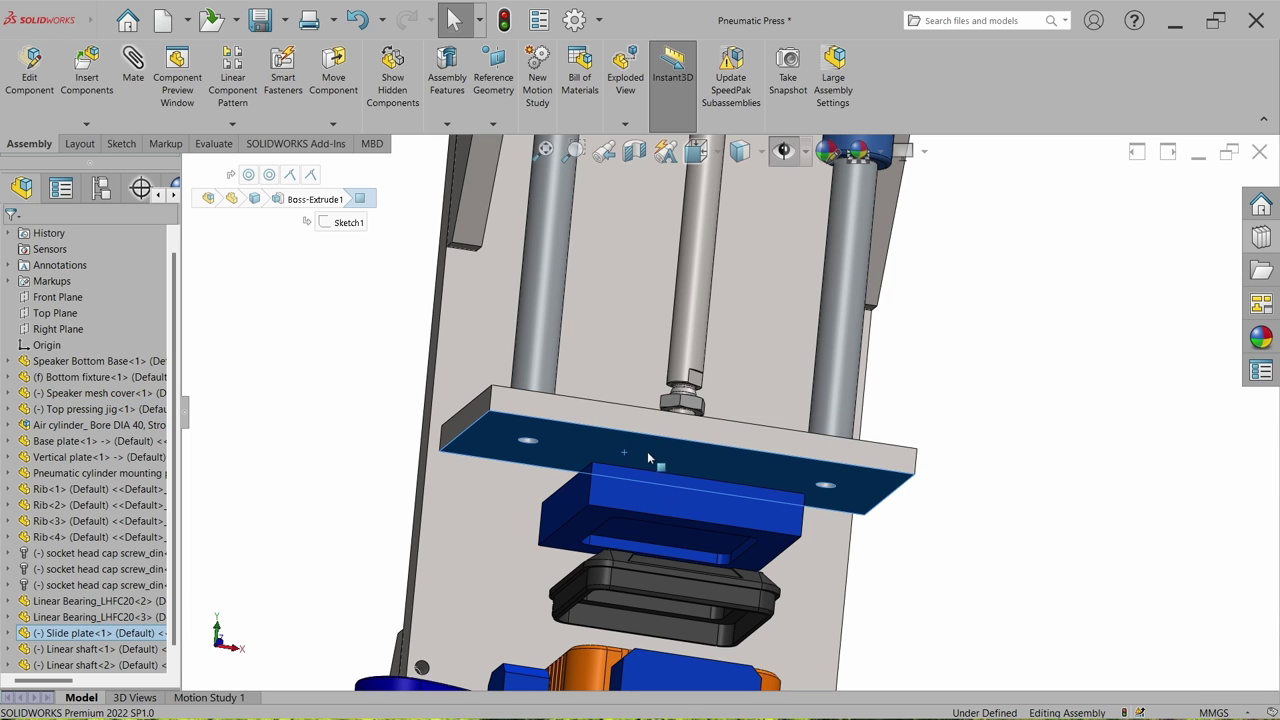
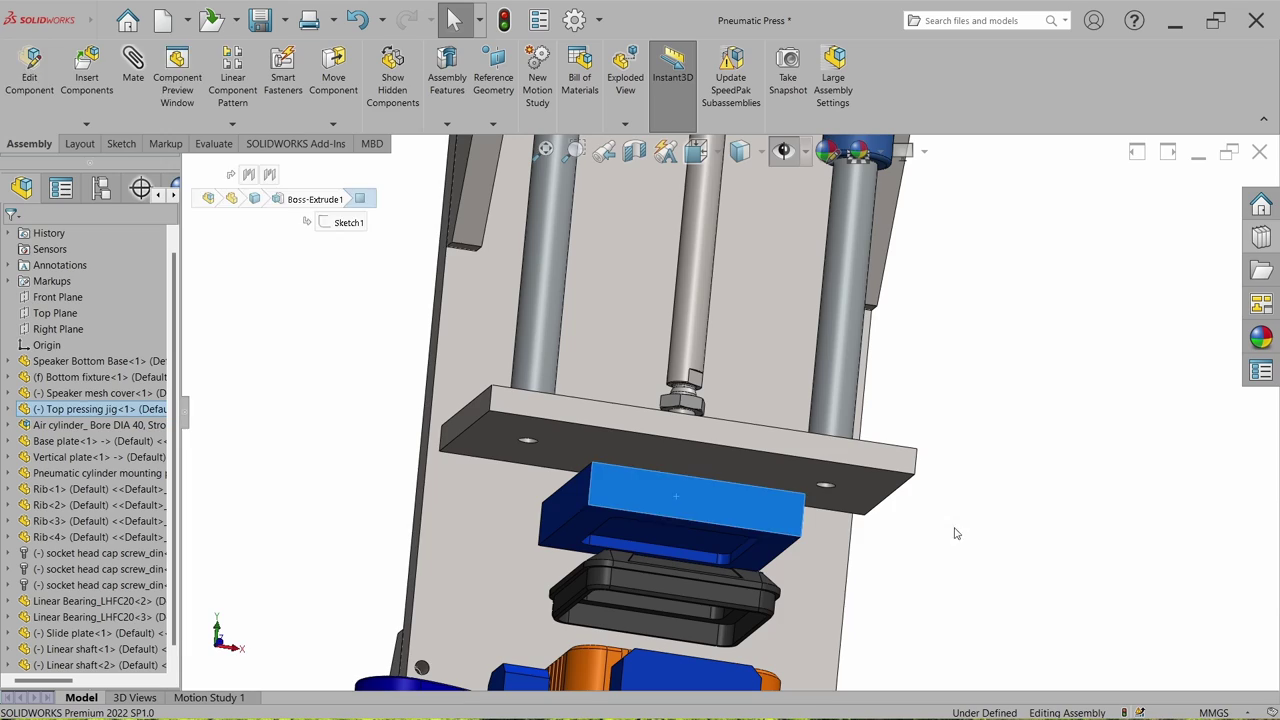
Step: Open the top pressing jig from the assembly as a separate part
{"action": "left_click", "coordinate": [648, 508]}
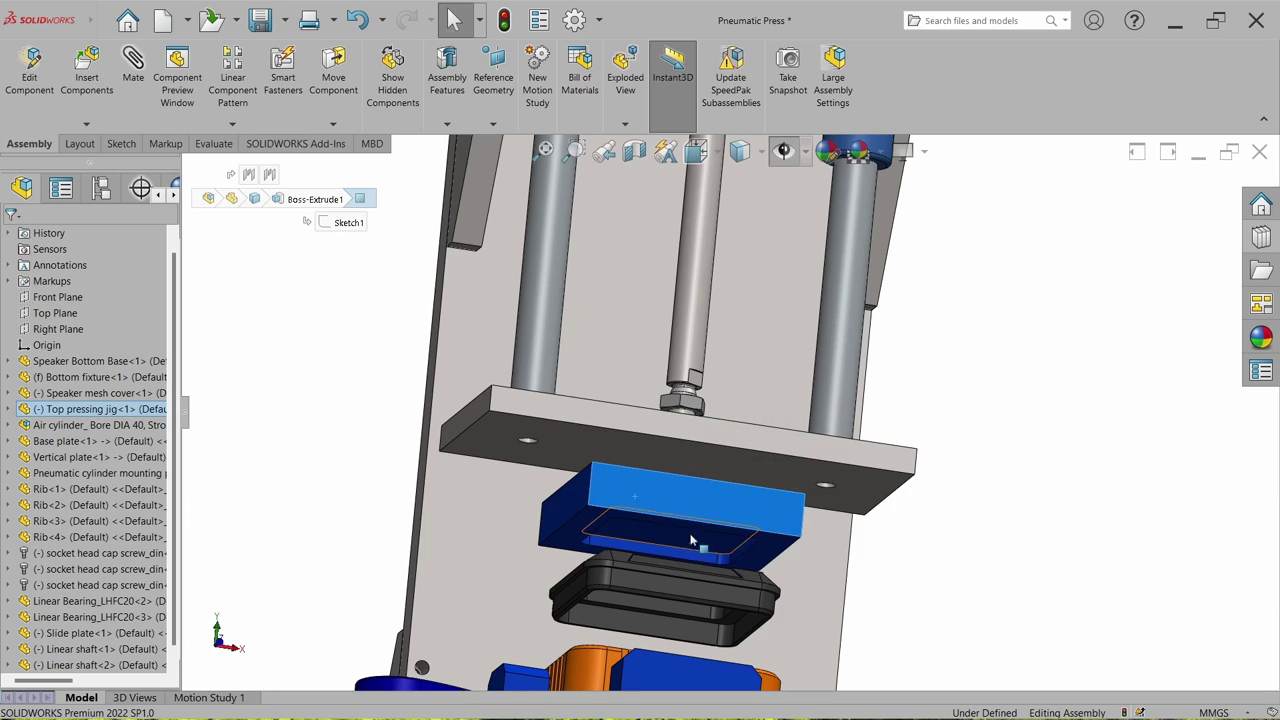
{"action": "right_click", "coordinate": [695, 505]}
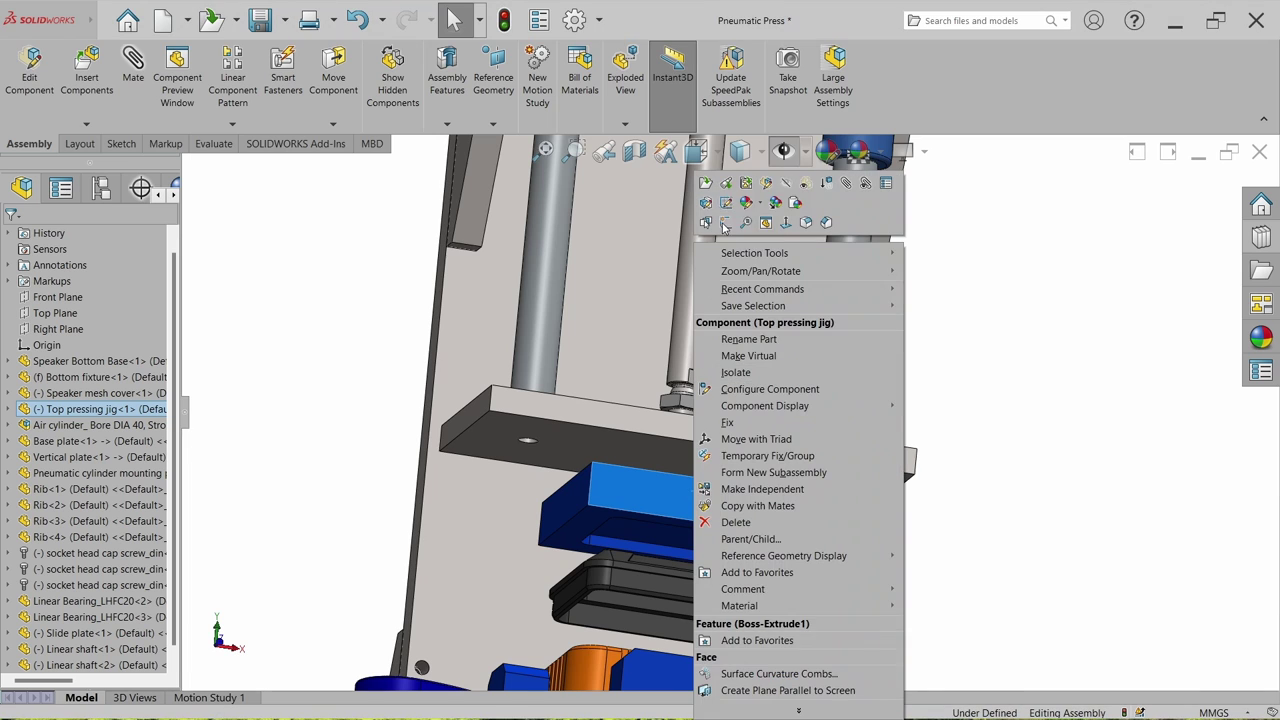
{"action": "left_click", "coordinate": [709, 185]}
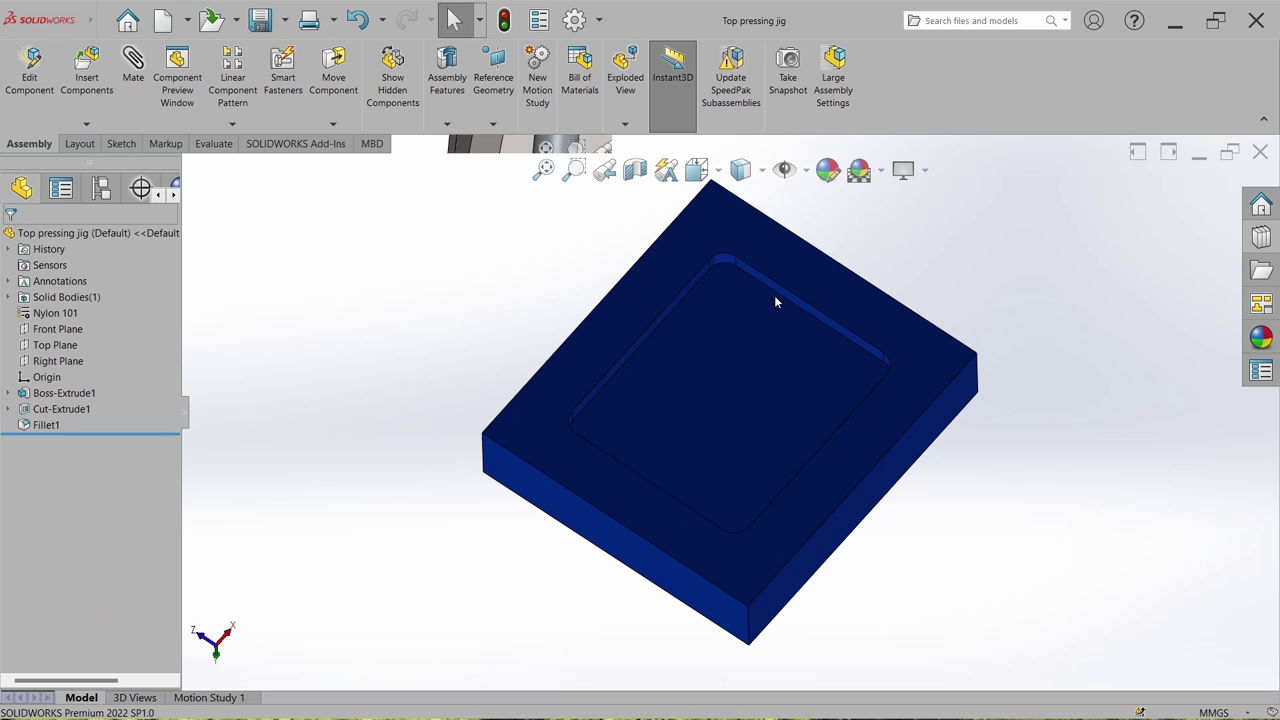
Step: Sketch a centre rectangle about 47 mm by 34 mm from the origin on the floor of the jig's recess
{"action": "middle_click_drag", "start_coordinate": [796, 406], "coordinate": [843, 362]}
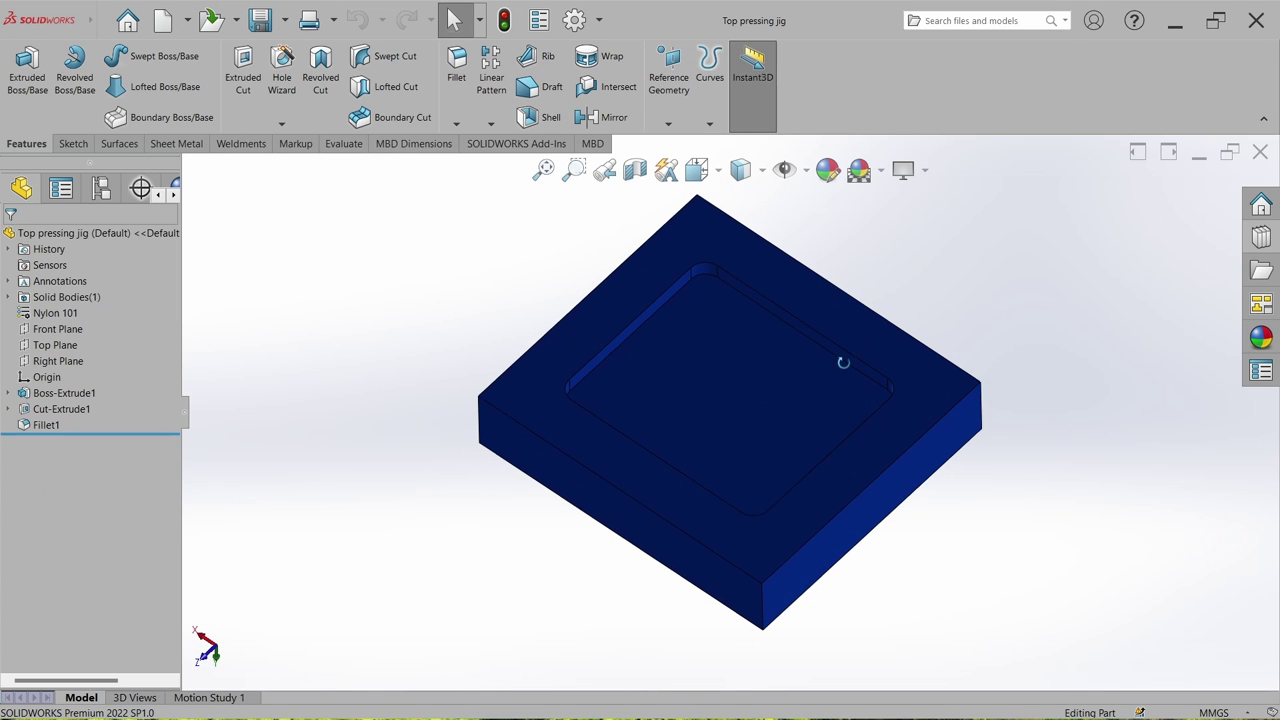
{"action": "left_click", "coordinate": [73, 143]}
{"action": "left_click", "coordinate": [15, 78]}
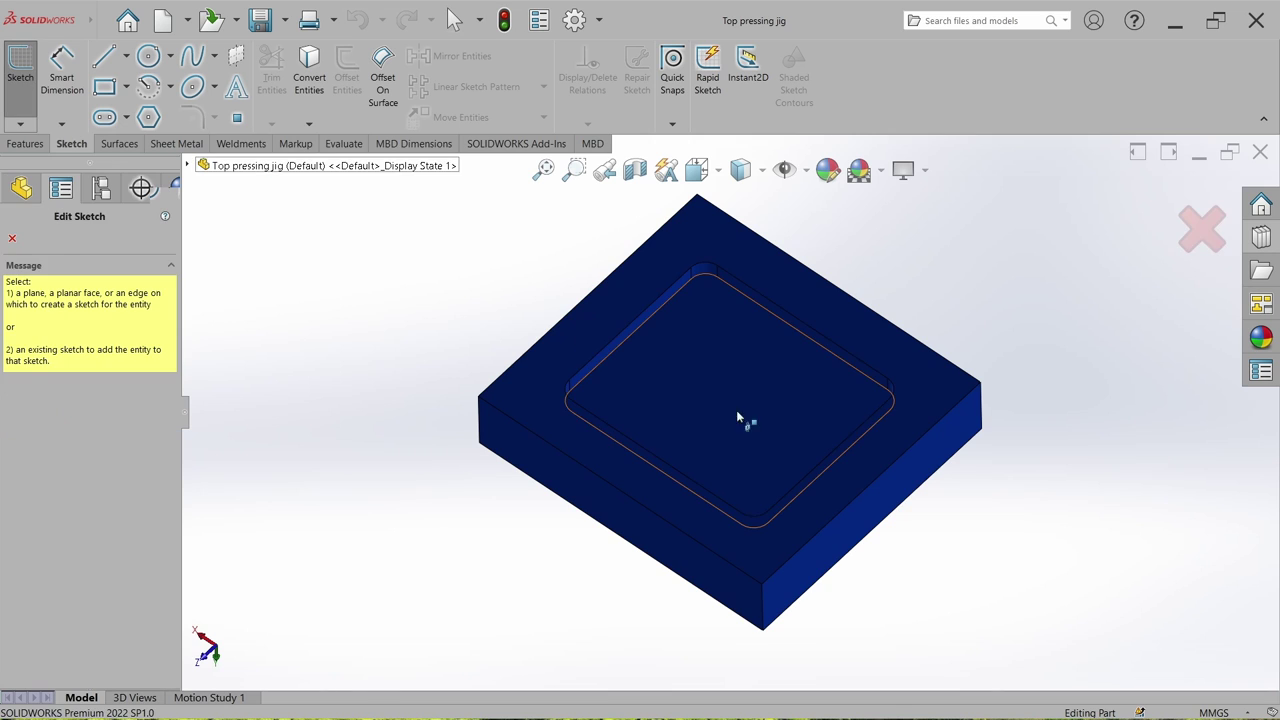
{"action": "left_click", "coordinate": [738, 413]}
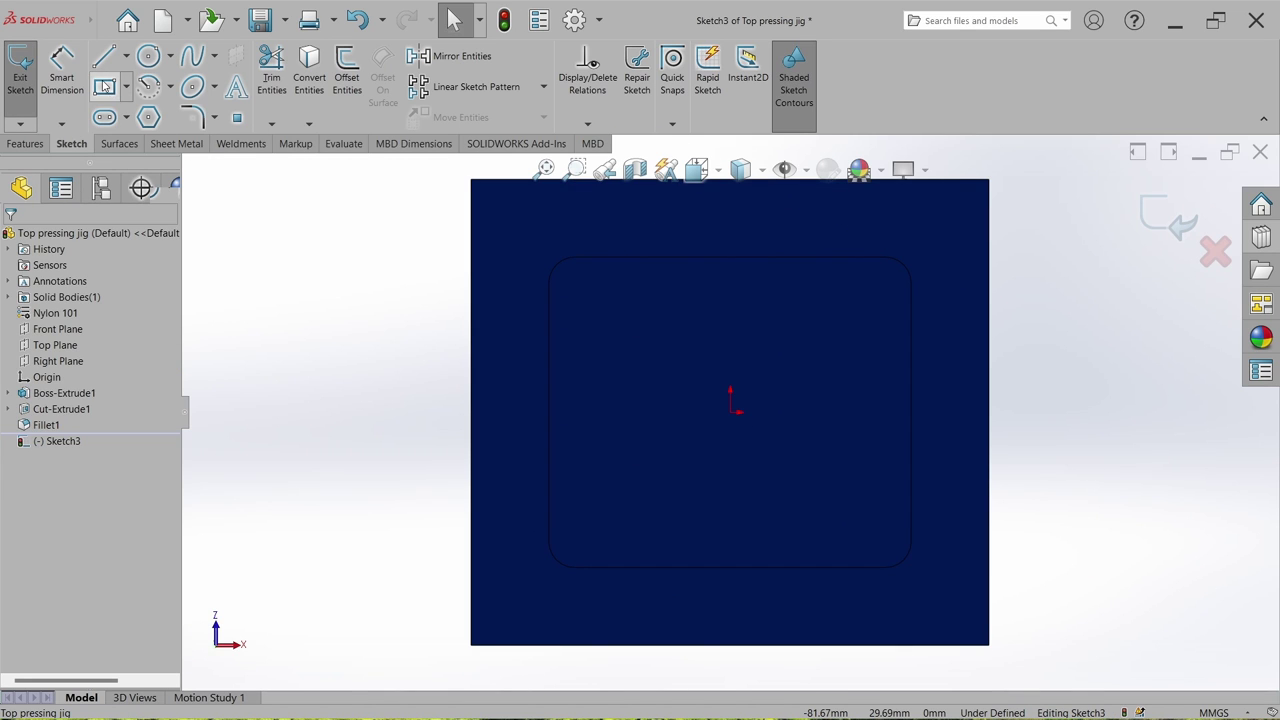
{"action": "left_click", "coordinate": [104, 87]}
{"action": "left_click", "coordinate": [64, 292]}
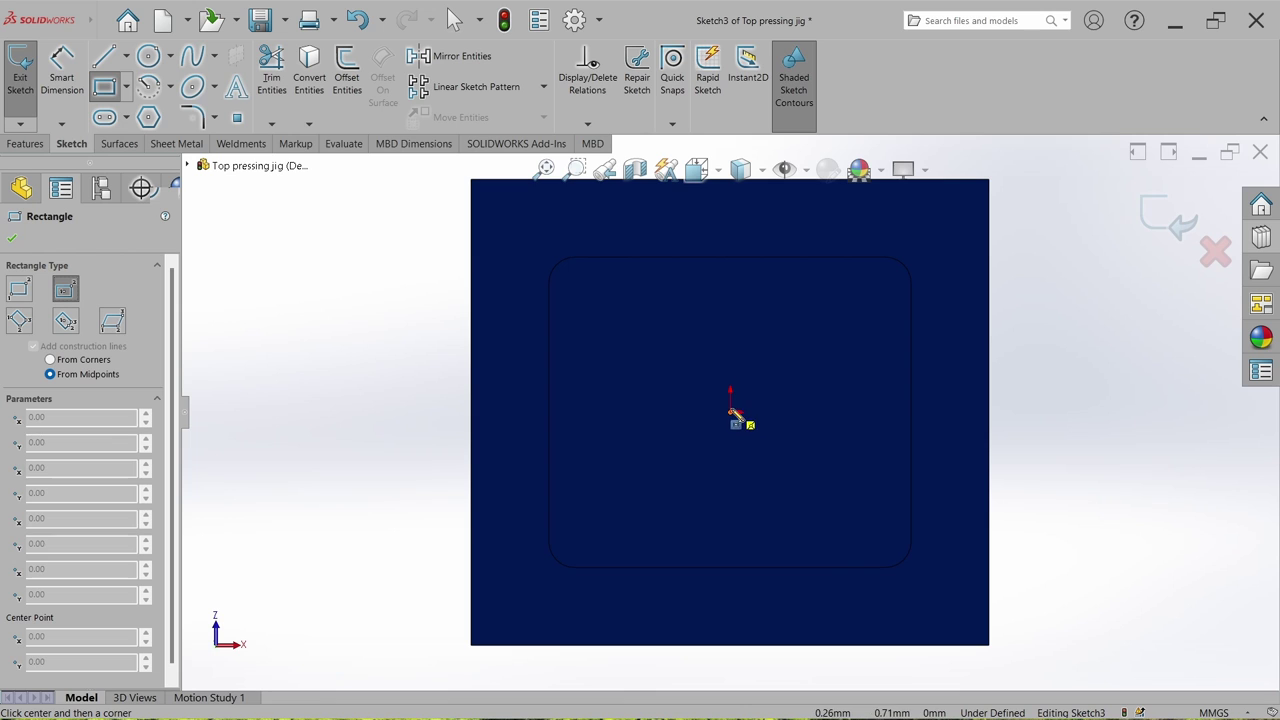
{"action": "left_click", "coordinate": [849, 500]}
{"action": "key", "text": "Escape"}
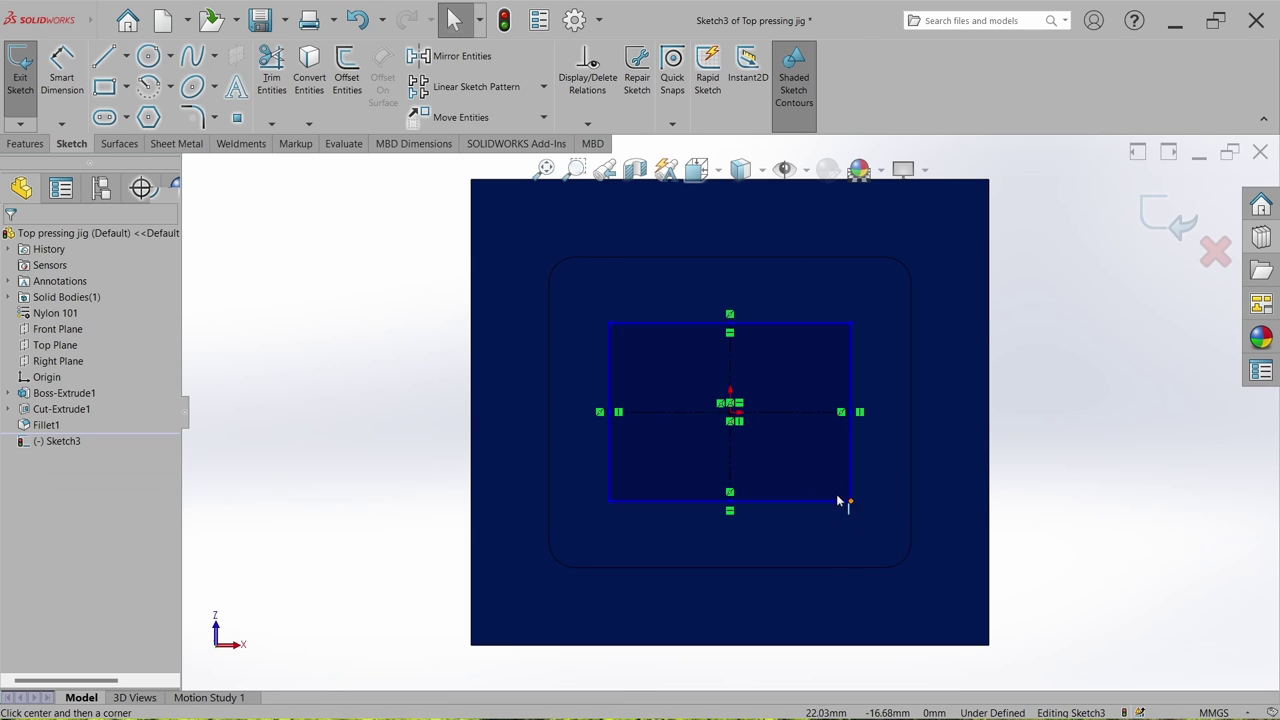
Step: Dimension the rectangle 45 mm wide and 35 mm high, and exit the sketch
{"action": "left_click", "coordinate": [62, 76]}
{"action": "scroll", "coordinate": [771, 482], "scroll_direction": "down", "scroll_amount": 2}
{"action": "left_click", "coordinate": [772, 483]}
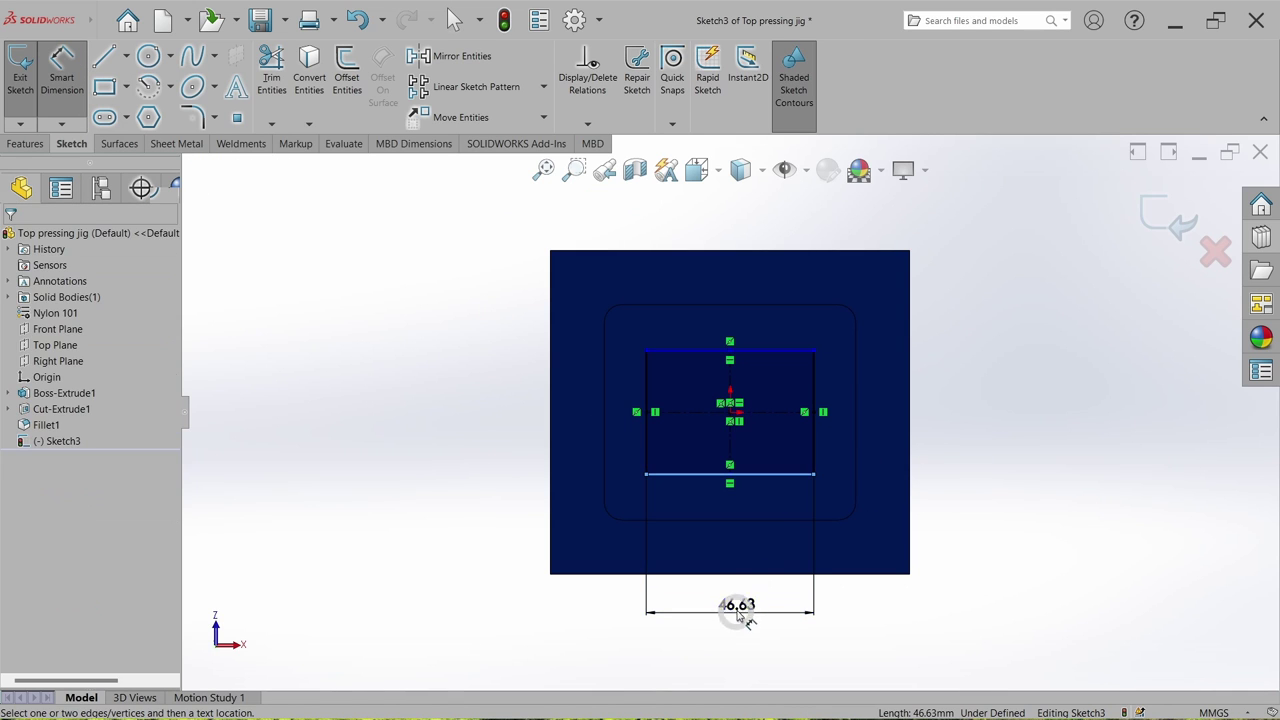
{"action": "left_click", "coordinate": [736, 609]}
{"action": "type", "text": "45"}
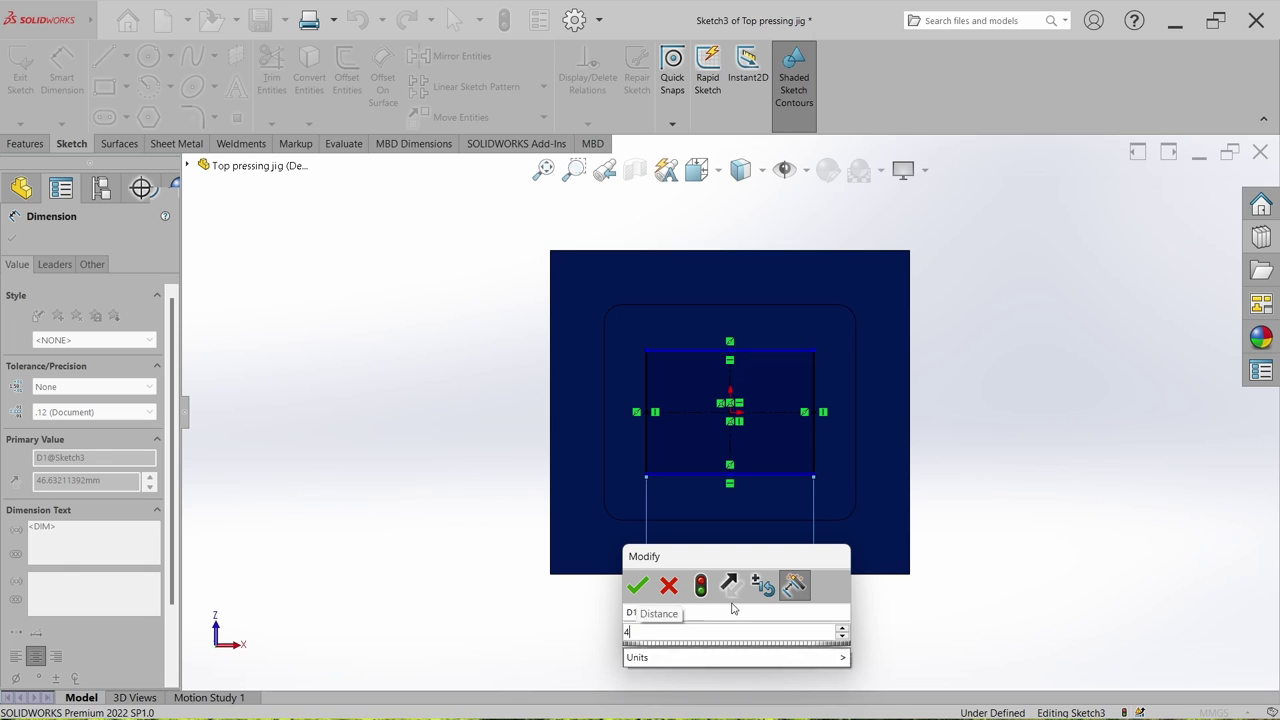
{"action": "key", "text": "Return"}
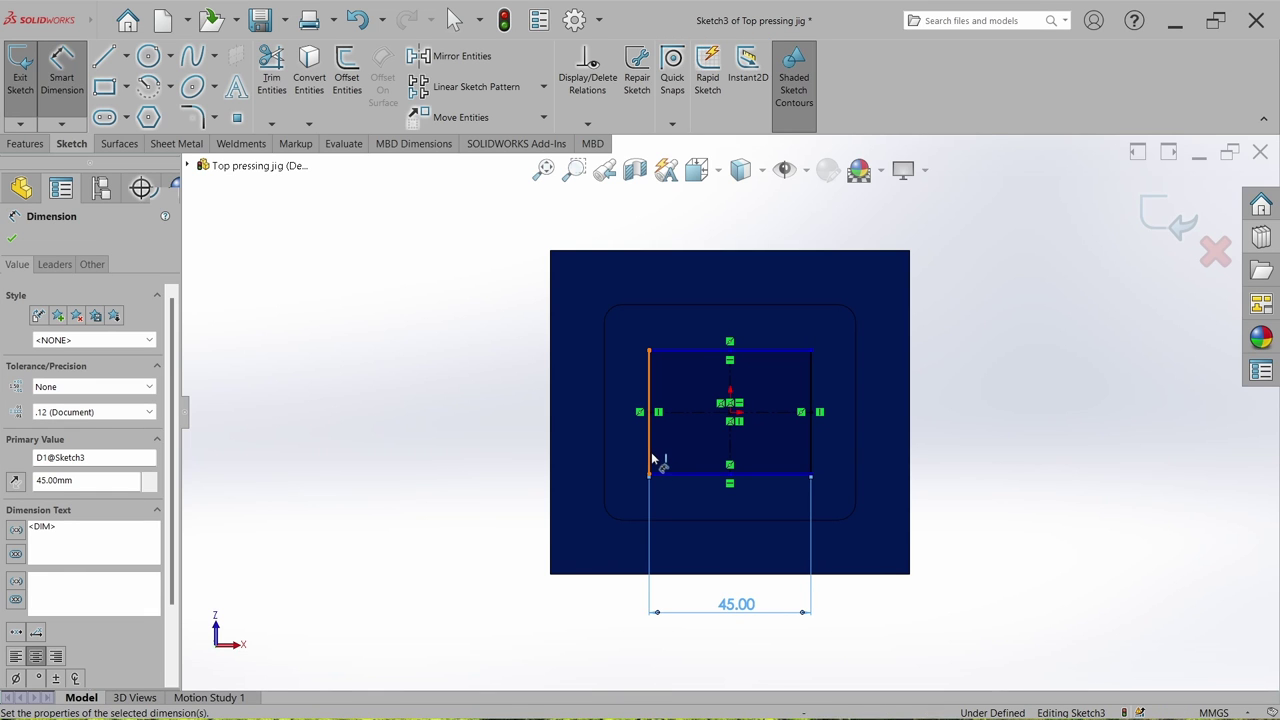
{"action": "left_click", "coordinate": [651, 460]}
{"action": "left_click", "coordinate": [486, 412]}
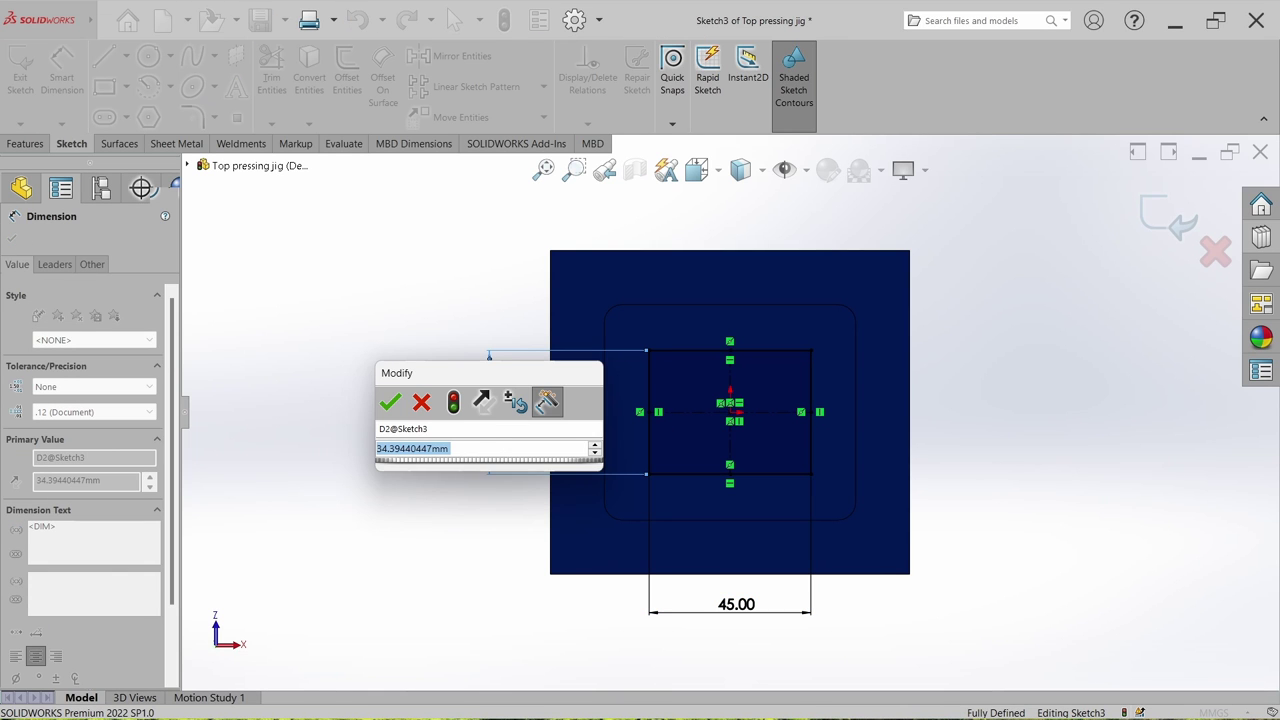
{"action": "type", "text": "35"}
{"action": "key", "text": "Return"}
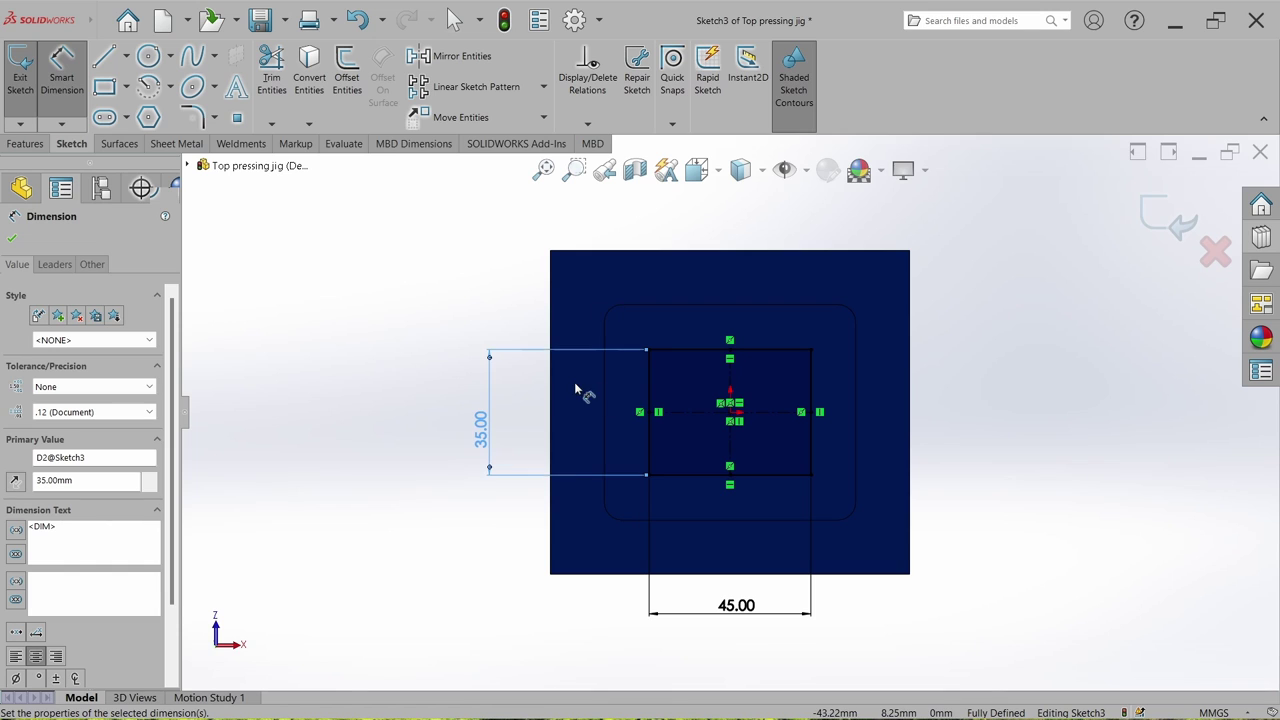
{"action": "left_click", "coordinate": [20, 80]}
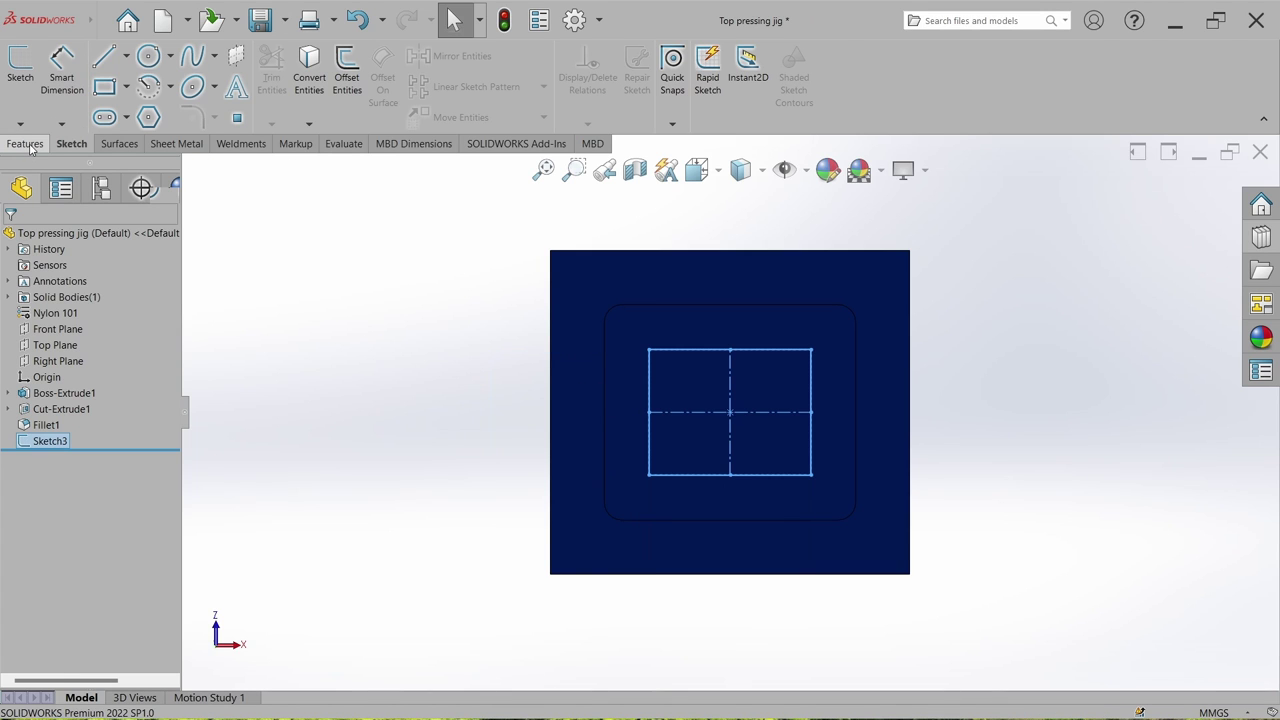
Step: Edit the rectangle sketch to set its width to 55 mm and its height to 45 mm
{"action": "right_click", "coordinate": [47, 441]}
{"action": "left_click", "coordinate": [61, 389]}
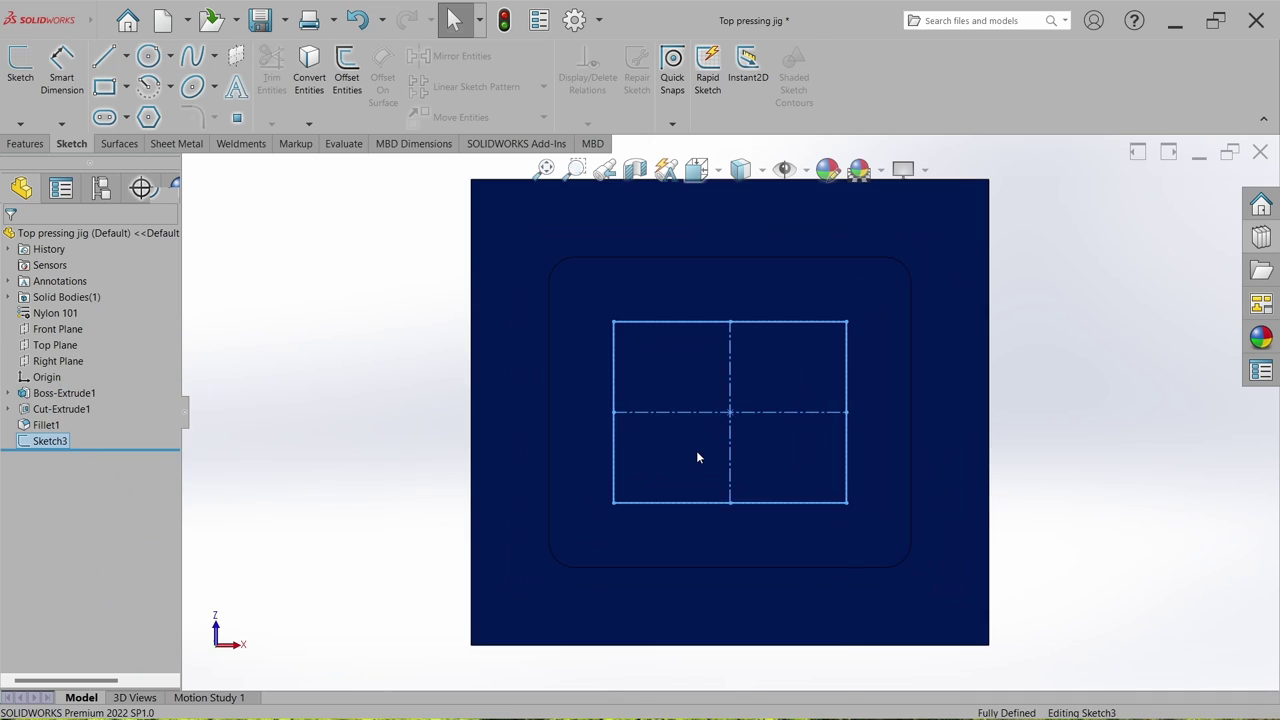
{"action": "double_click", "coordinate": [744, 648]}
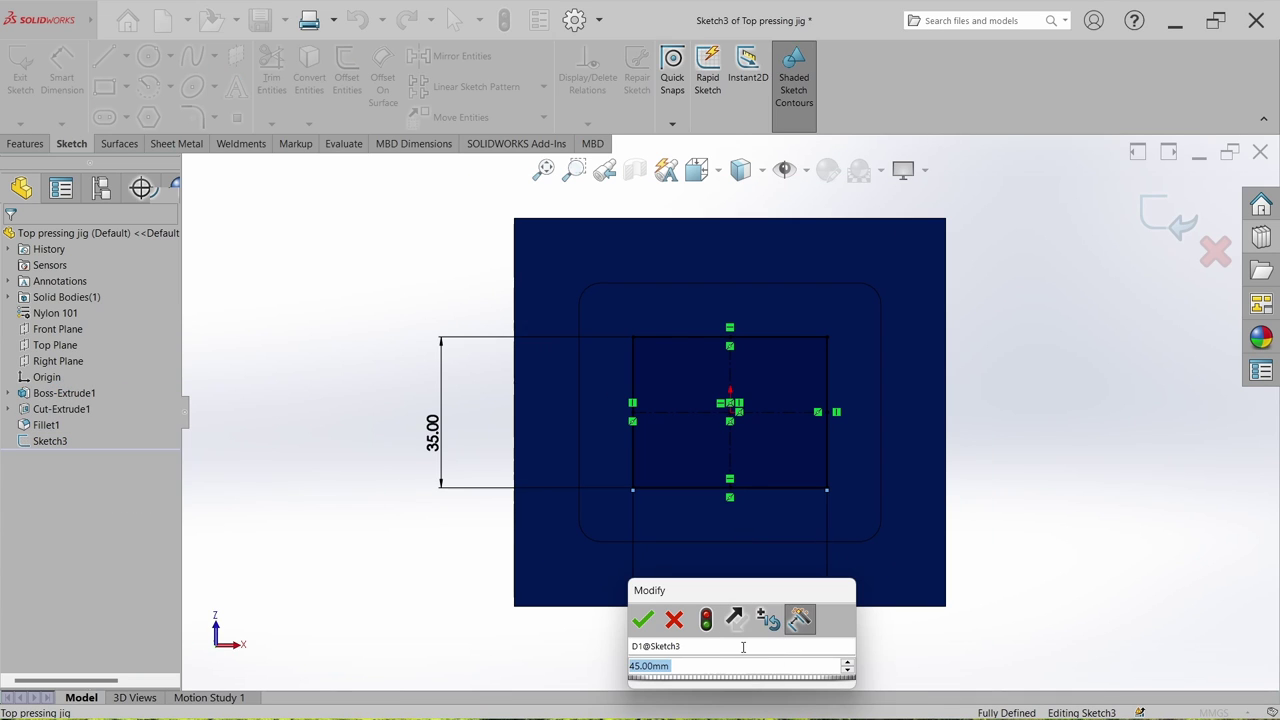
{"action": "type", "text": "55"}
{"action": "key", "text": "Return"}
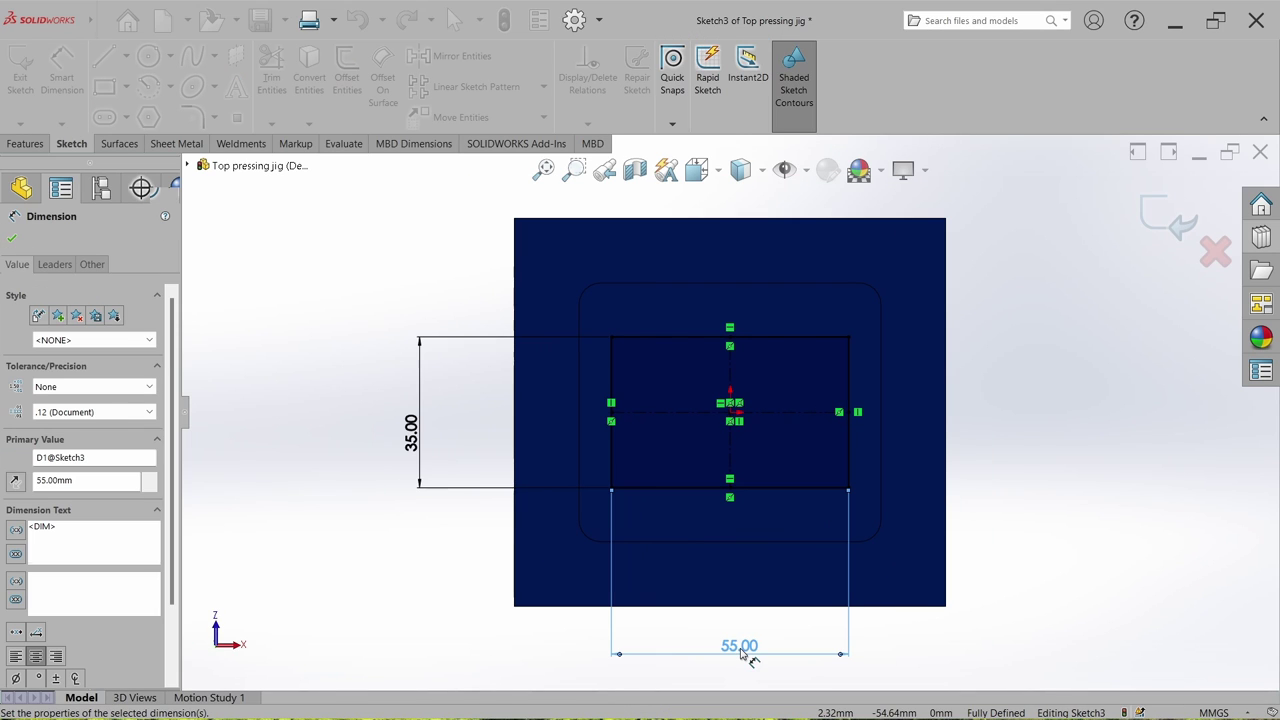
{"action": "double_click", "coordinate": [420, 436]}
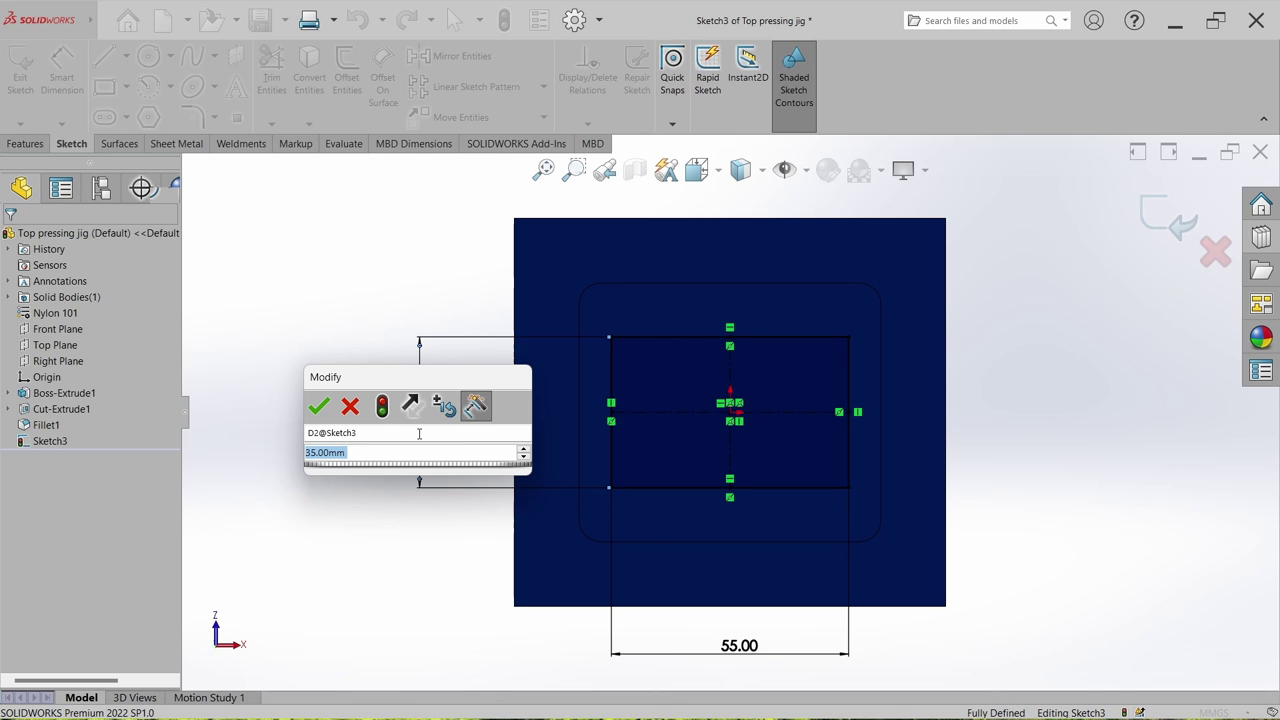
{"action": "type", "text": "45"}
{"action": "key", "text": "Return"}
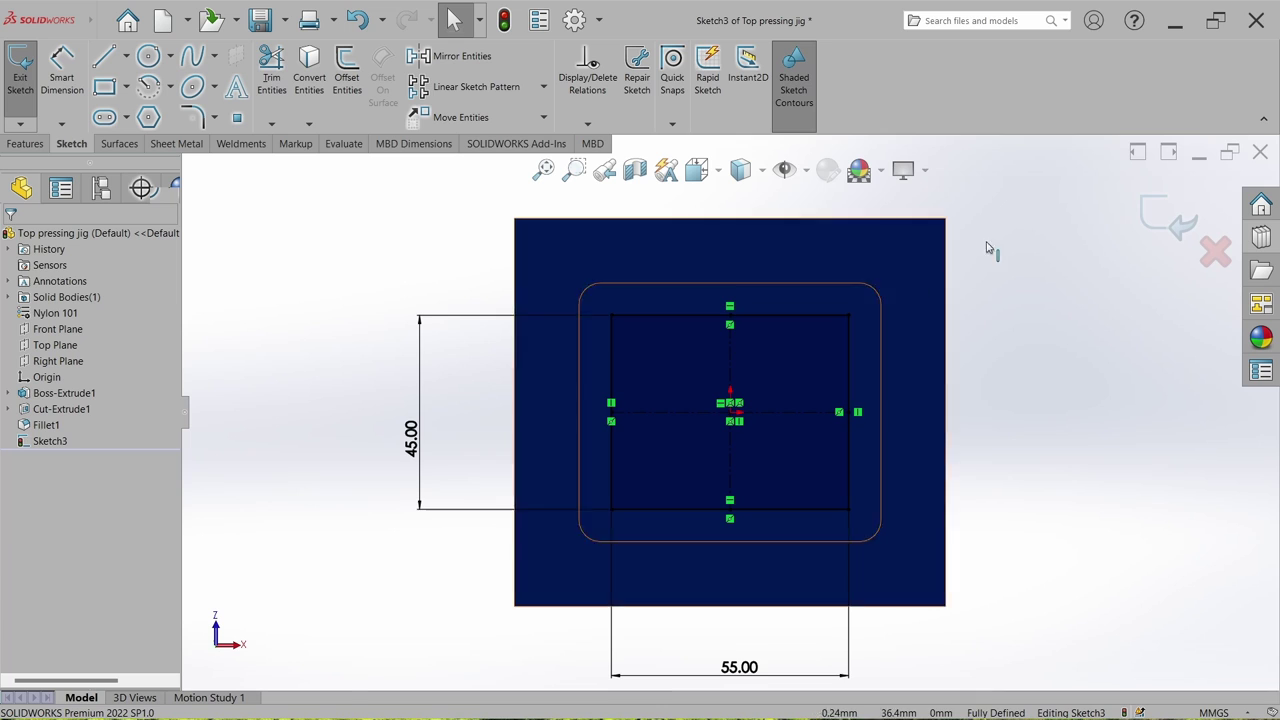
{"action": "left_click", "coordinate": [1162, 213]}
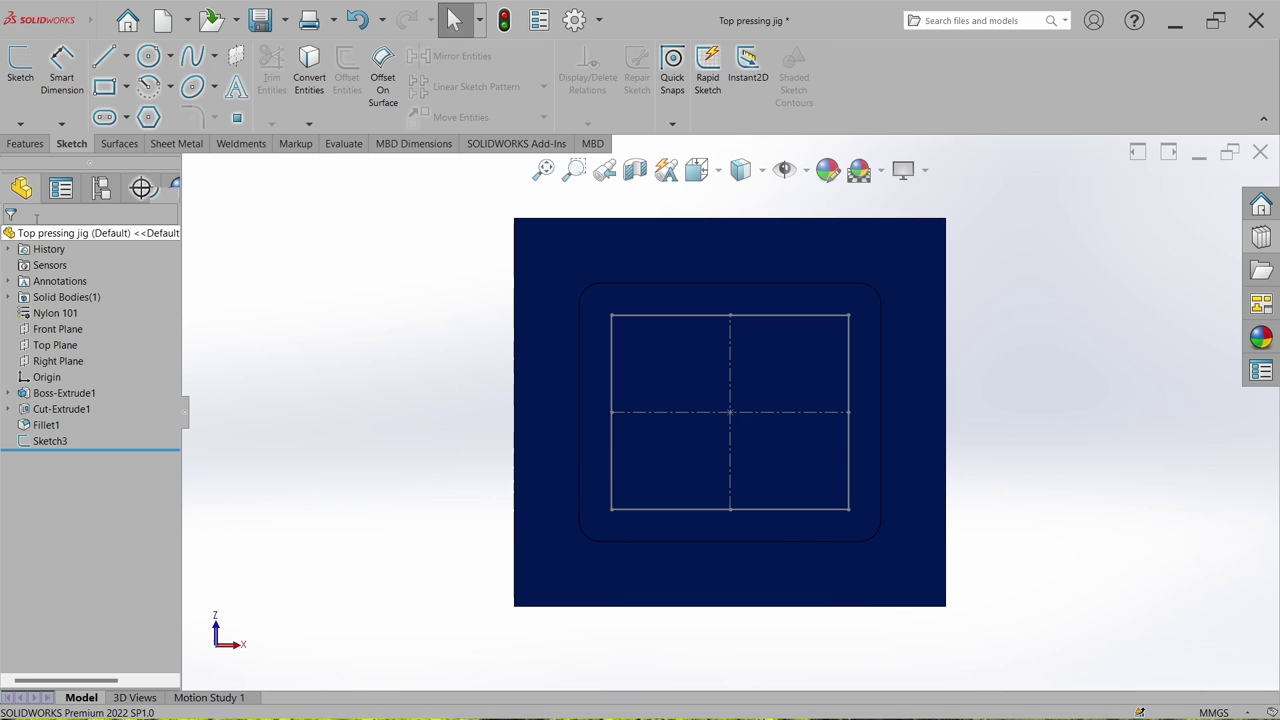
Step: Set up a Hole Wizard counterbore for an M6 socket head cap screw
{"action": "left_click", "coordinate": [30, 145]}
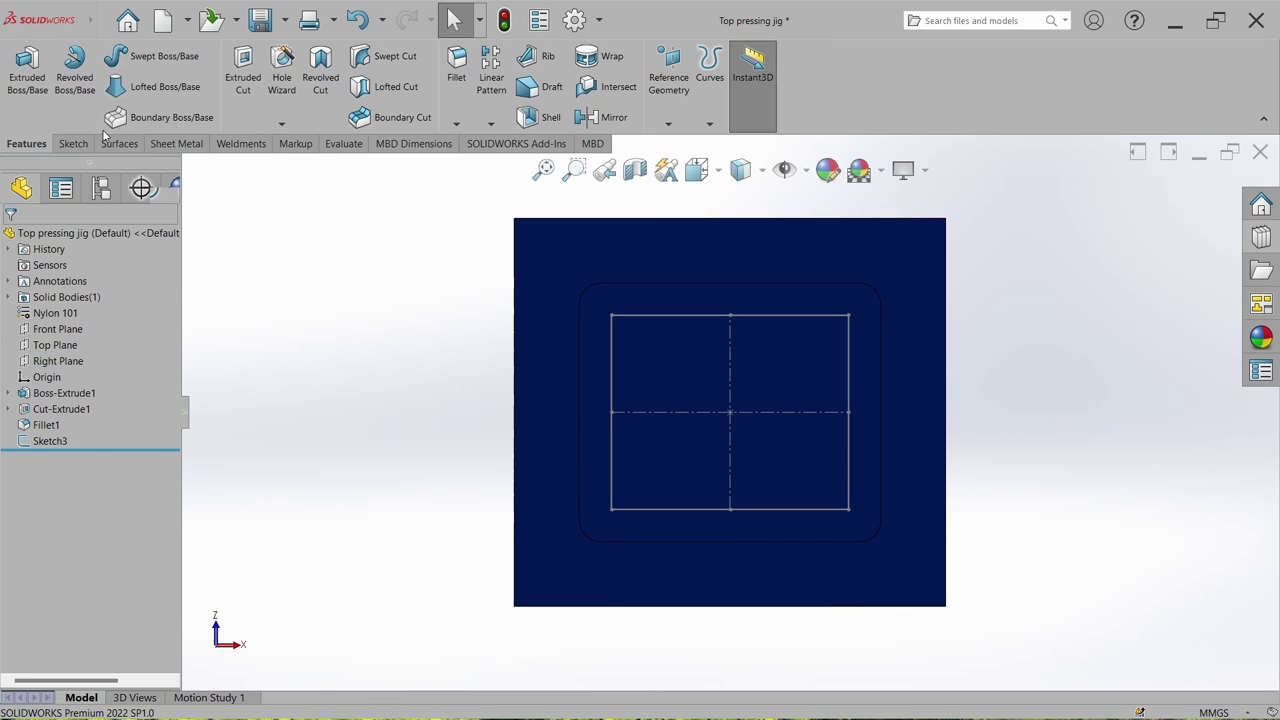
{"action": "left_click", "coordinate": [283, 78]}
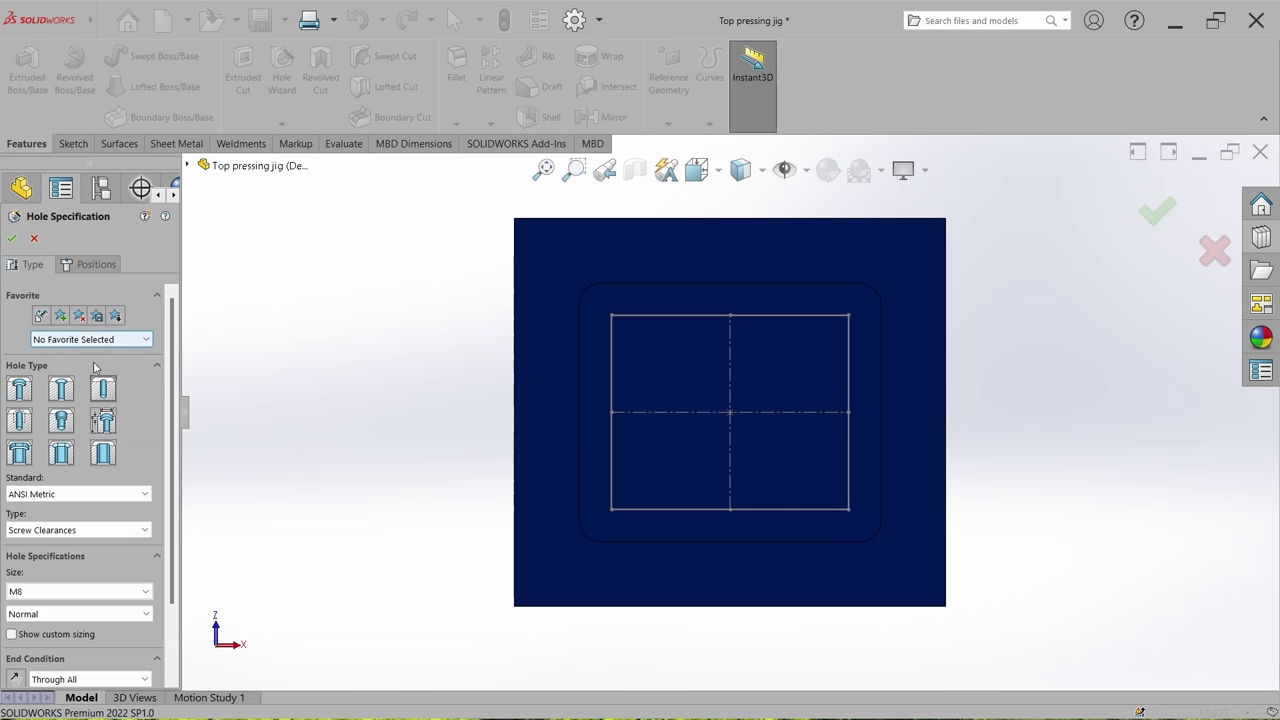
{"action": "left_click", "coordinate": [18, 391]}
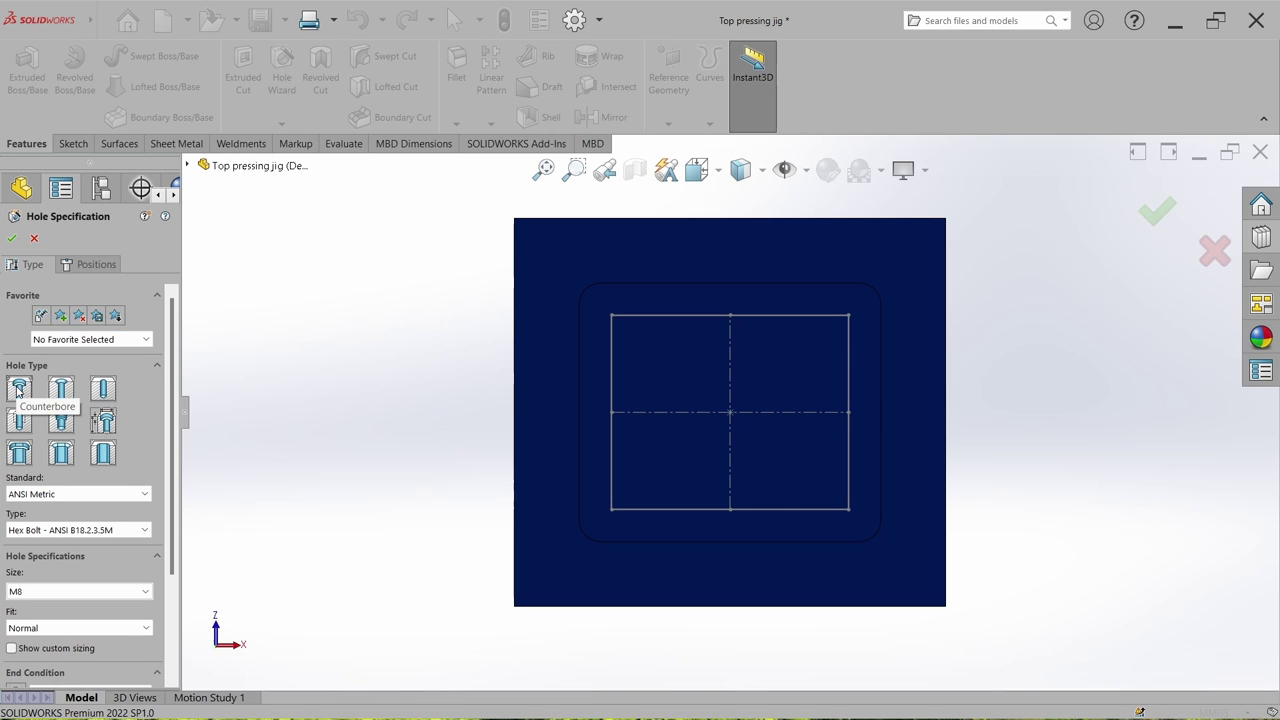
{"action": "left_click", "coordinate": [60, 531]}
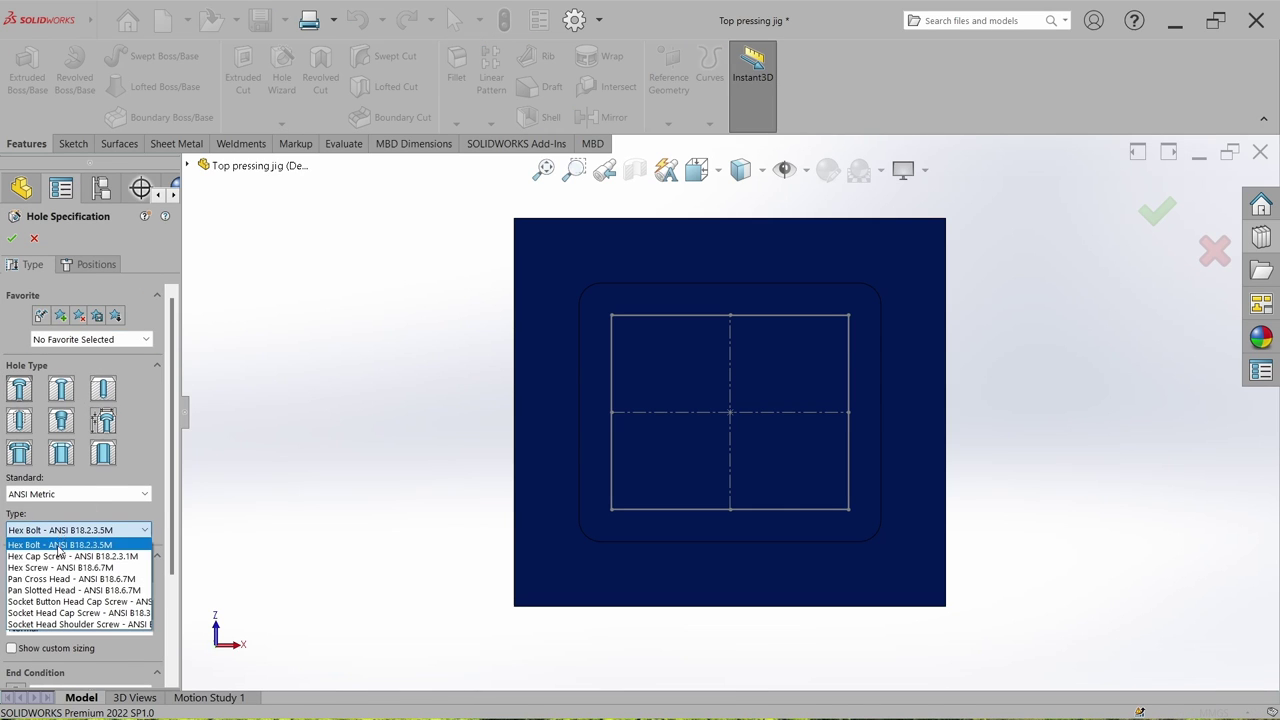
{"action": "left_click", "coordinate": [67, 618]}
{"action": "left_click", "coordinate": [62, 591]}
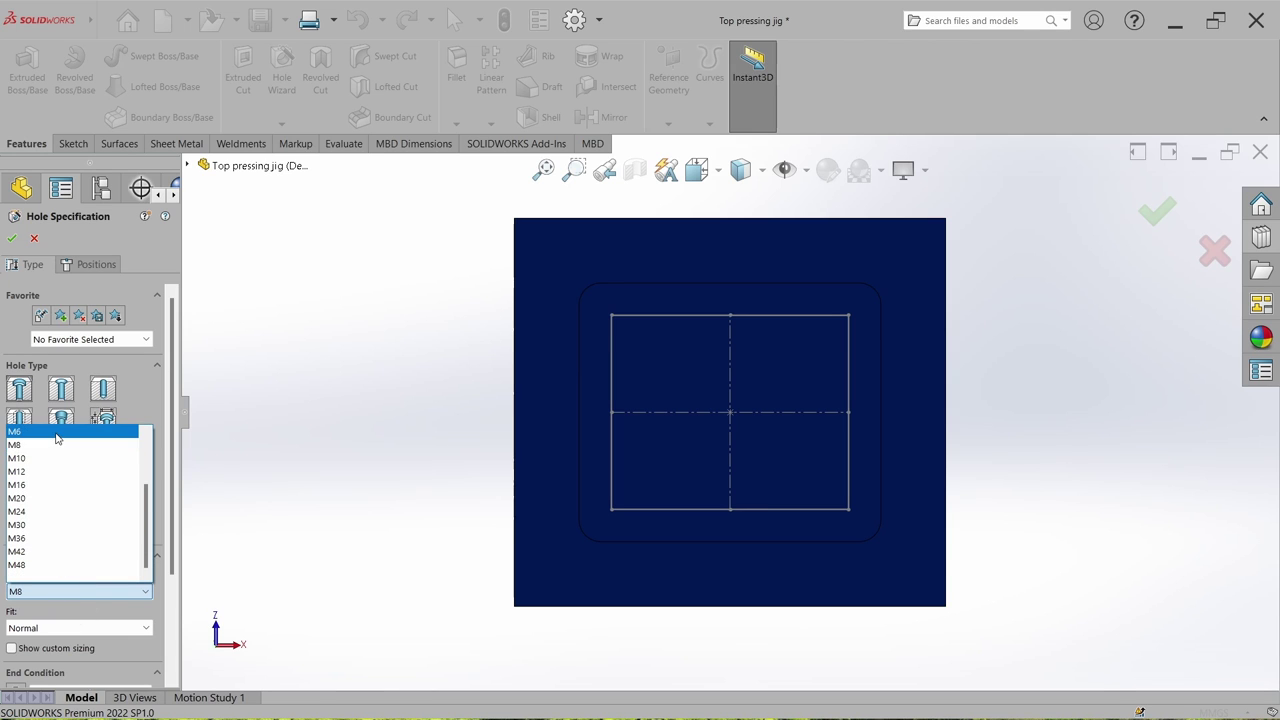
{"action": "left_click", "coordinate": [56, 432]}
{"action": "scroll", "coordinate": [80, 570], "scroll_direction": "down", "scroll_amount": 3}
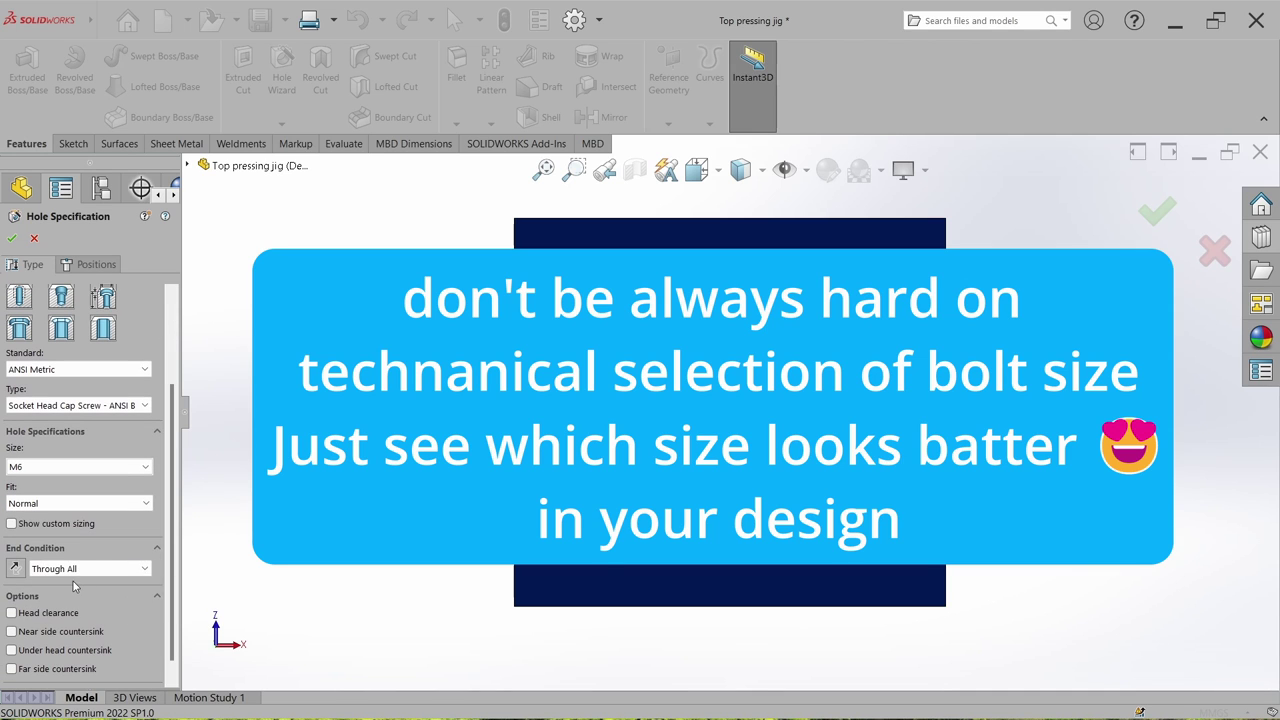
Step: Place the counterbored holes with a 3D sketch at the four corners of the rectangle and create them
{"action": "left_click", "coordinate": [90, 264]}
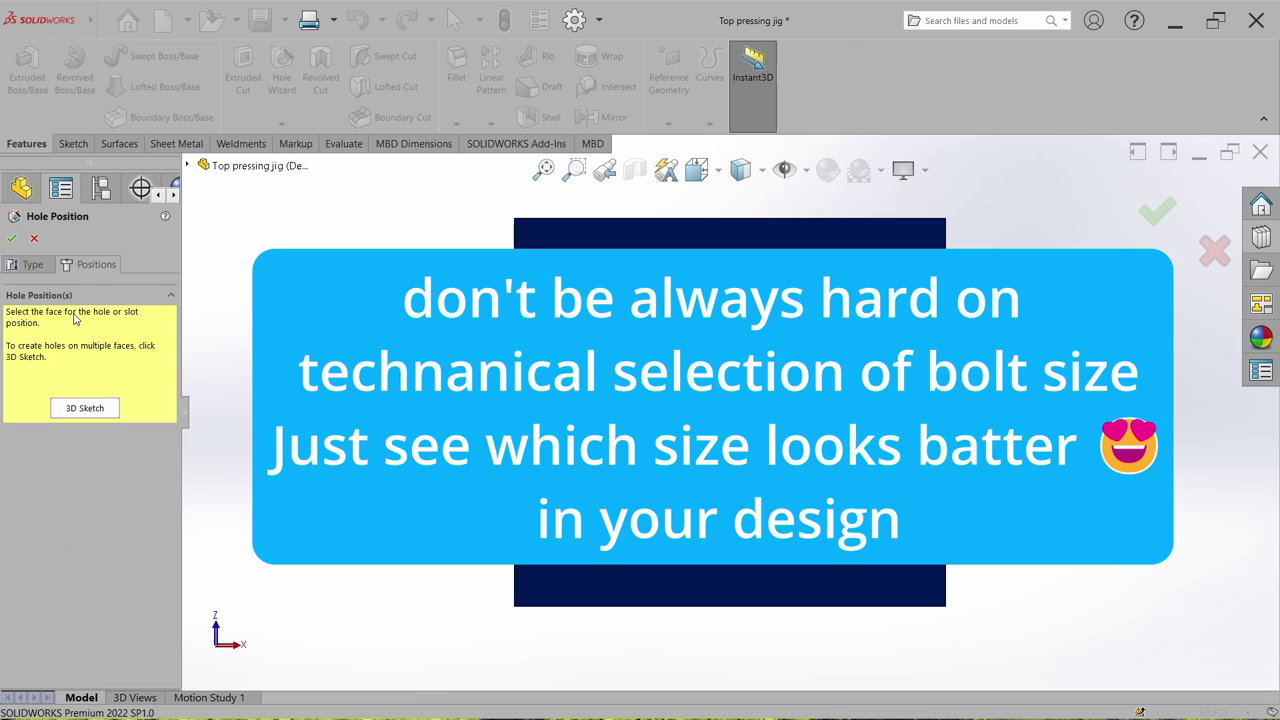
{"action": "left_click", "coordinate": [84, 408]}
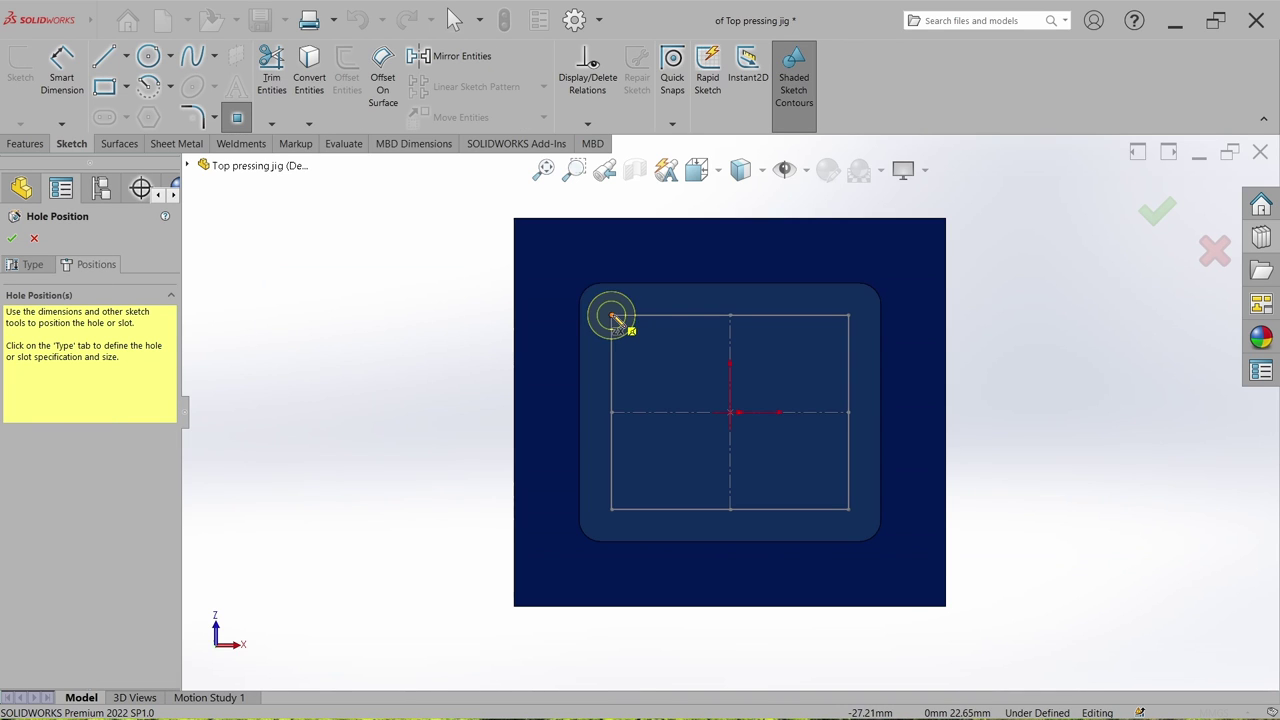
{"action": "left_click", "coordinate": [612, 317]}
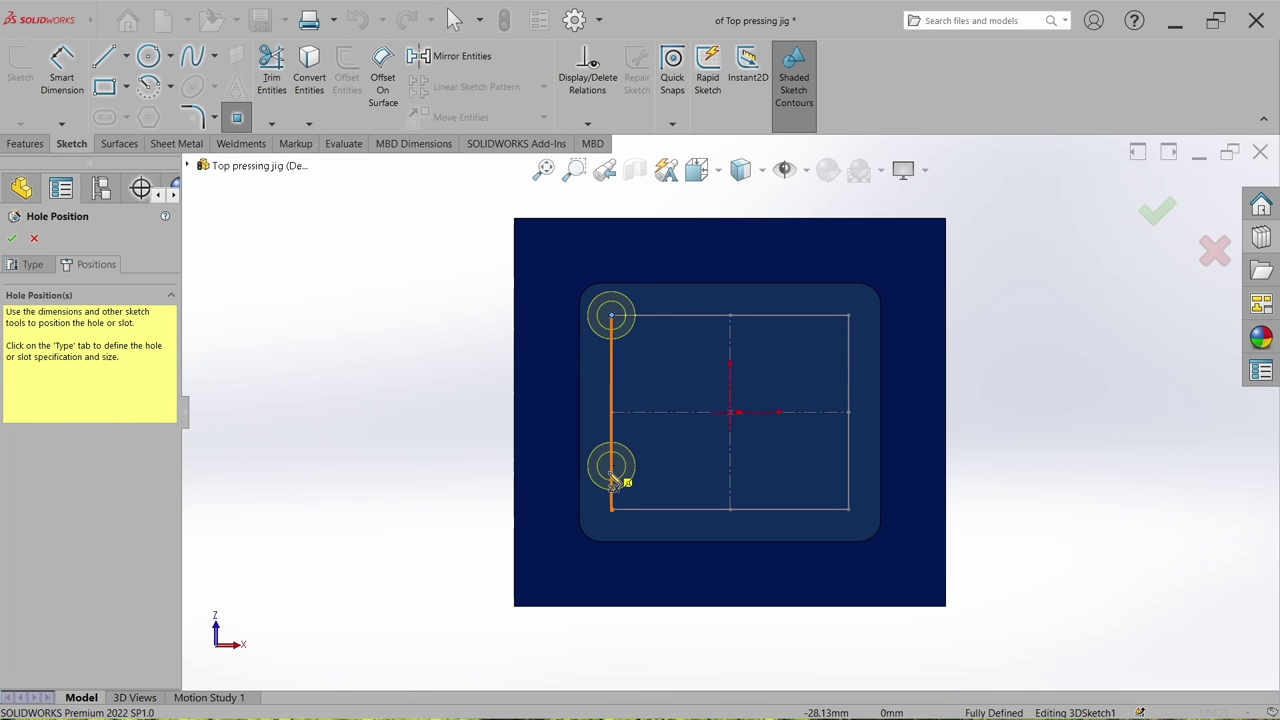
{"action": "left_click", "coordinate": [612, 510]}
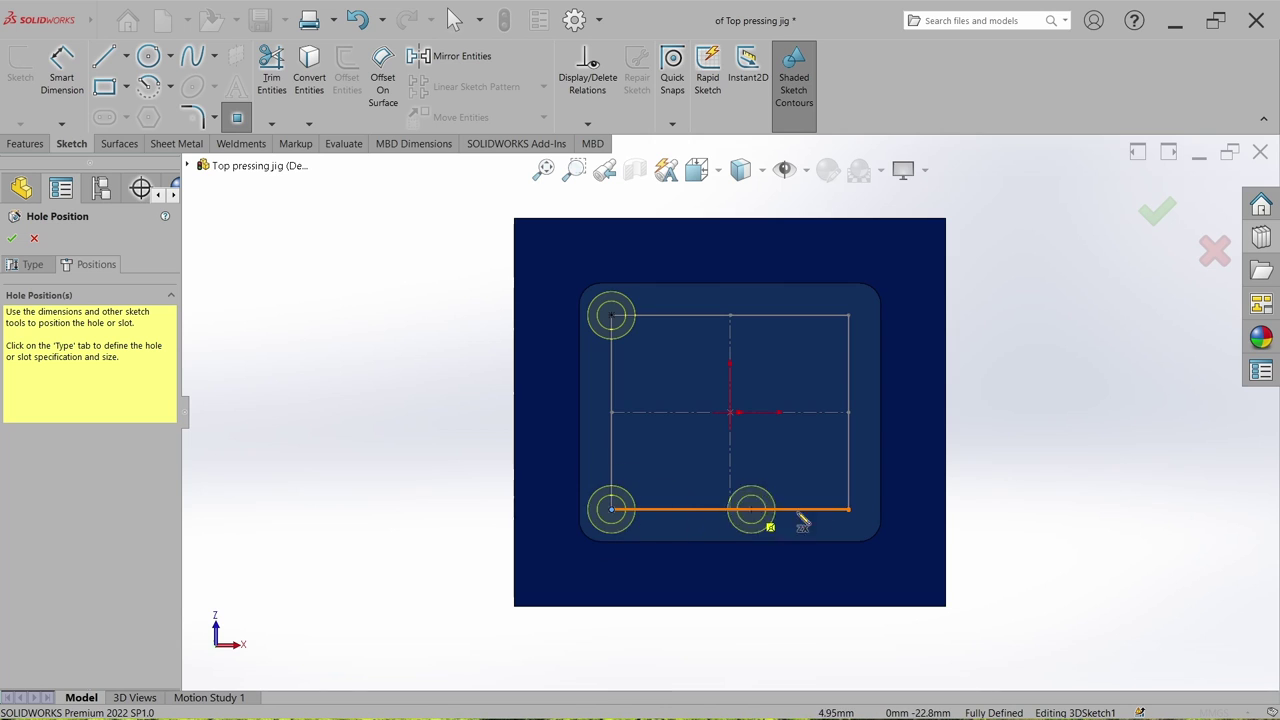
{"action": "left_click", "coordinate": [848, 510]}
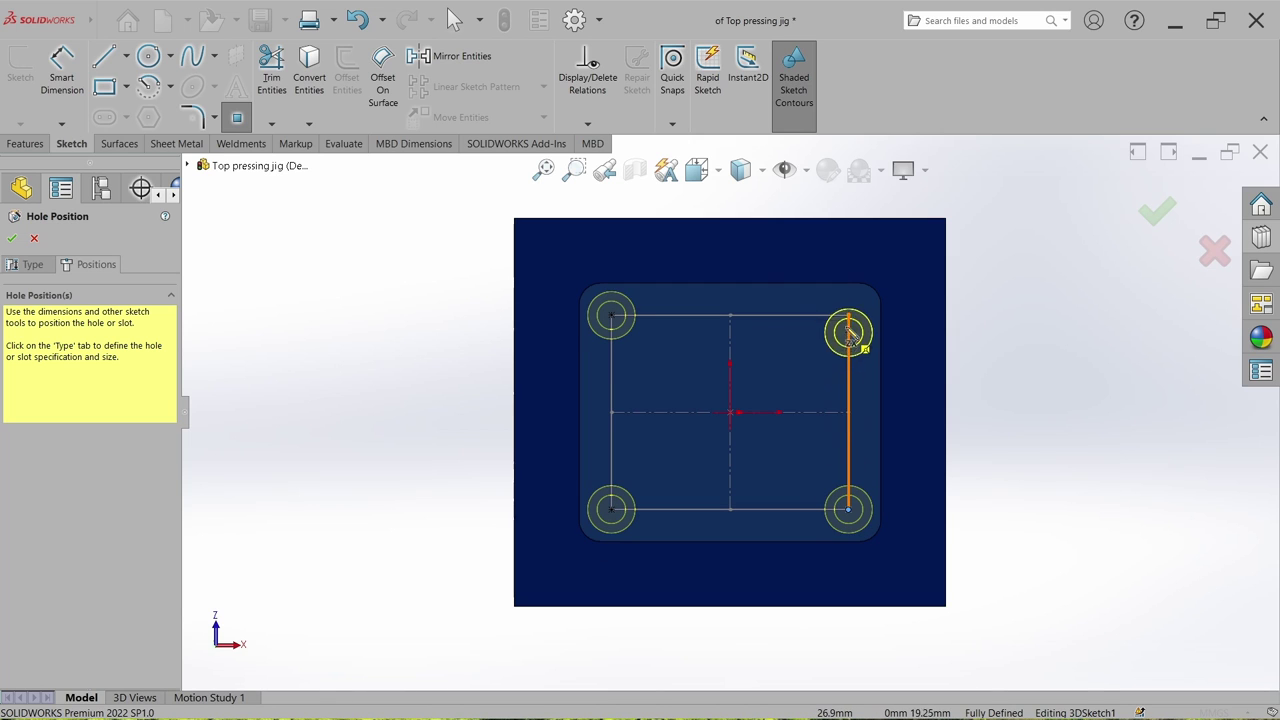
{"action": "left_click", "coordinate": [848, 317]}
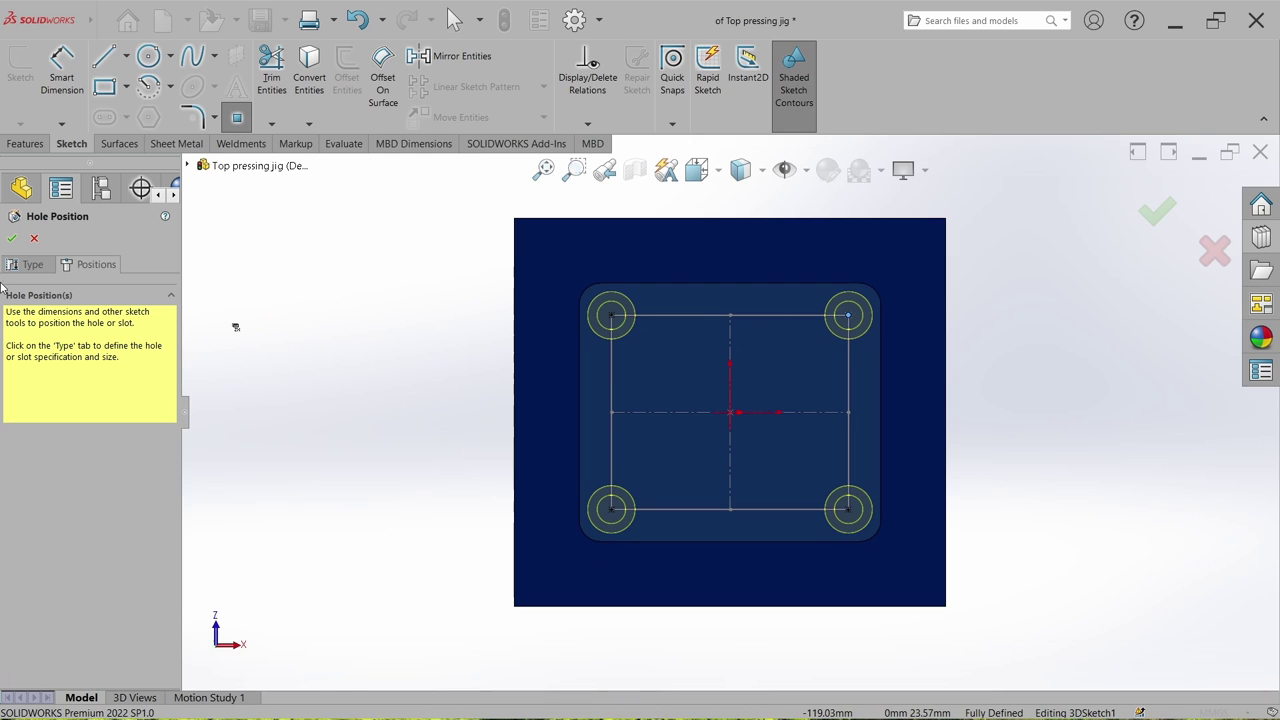
{"action": "key", "text": "Return"}
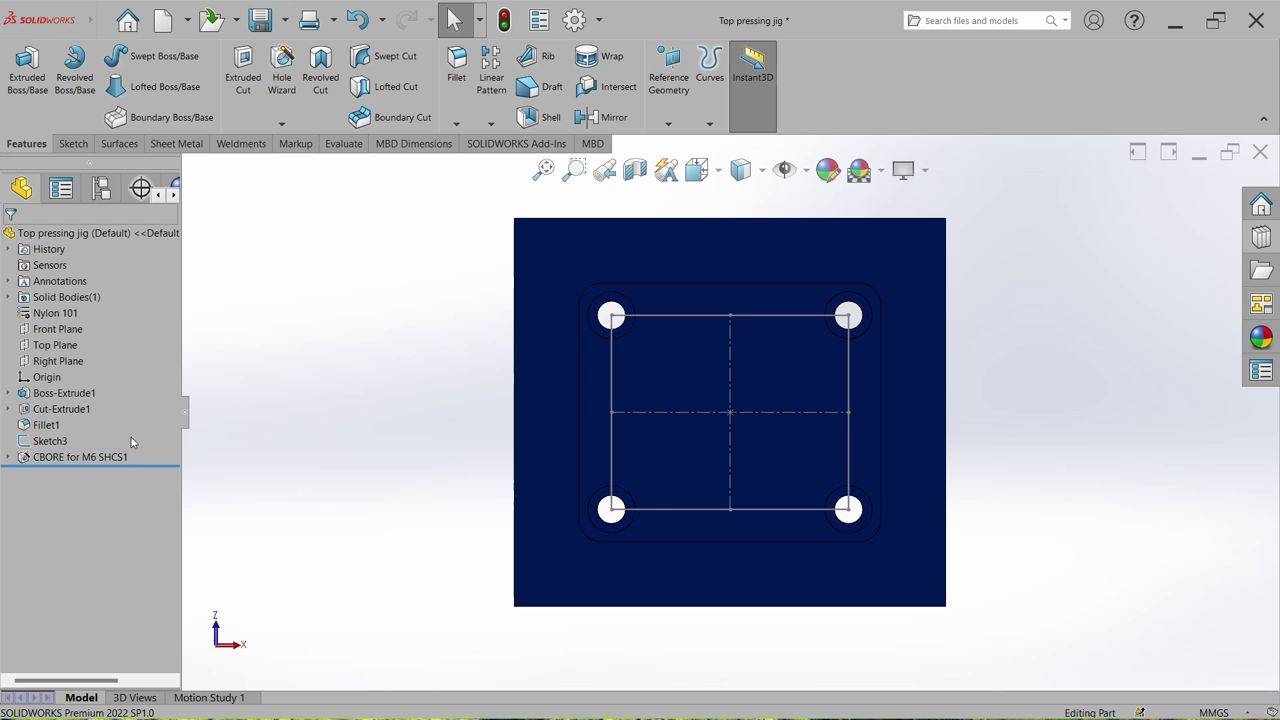
Step: Hide the rectangle sketch on the top pressing jig, and save and close the part
{"action": "left_click", "coordinate": [50, 441]}
{"action": "left_click", "coordinate": [48, 428]}
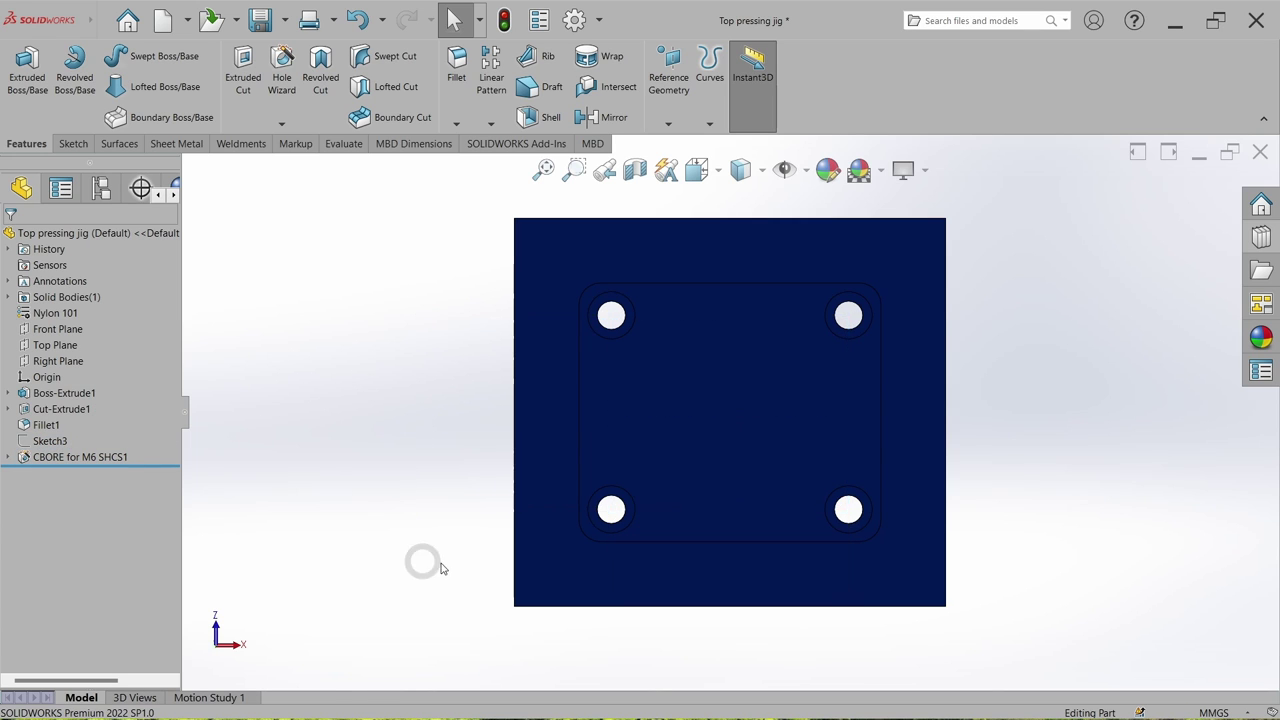
{"action": "middle_click_drag", "start_coordinate": [441, 568], "coordinate": [1035, 290]}
{"action": "left_click", "coordinate": [1264, 154]}
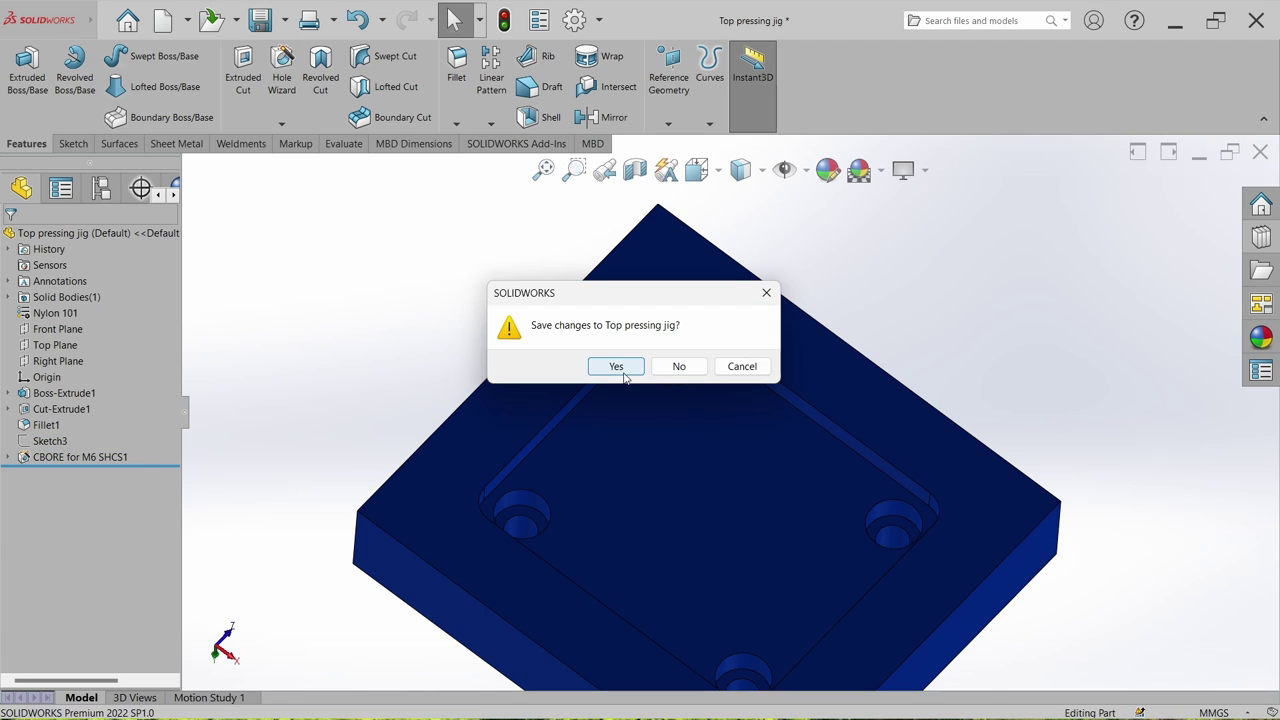
{"action": "left_click", "coordinate": [606, 366]}
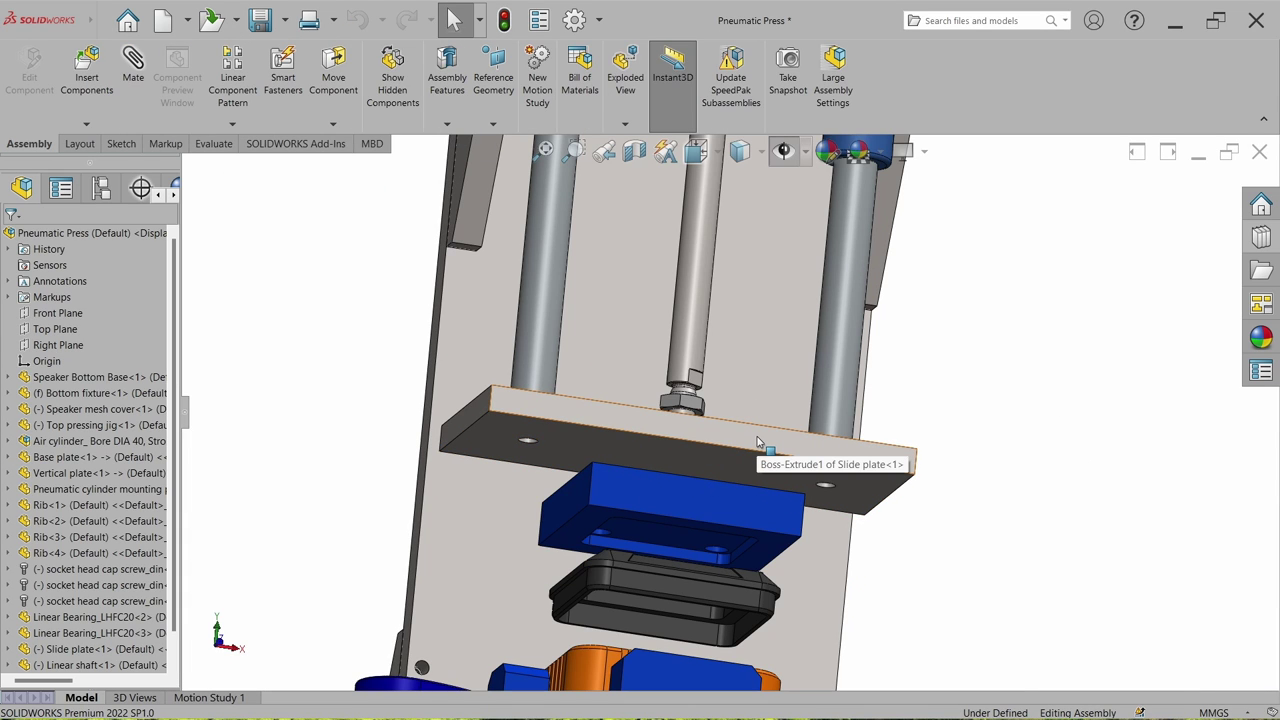
Step: Open the slide plate part from the assembly and start a sketch on its large face
{"action": "left_click", "coordinate": [698, 453]}
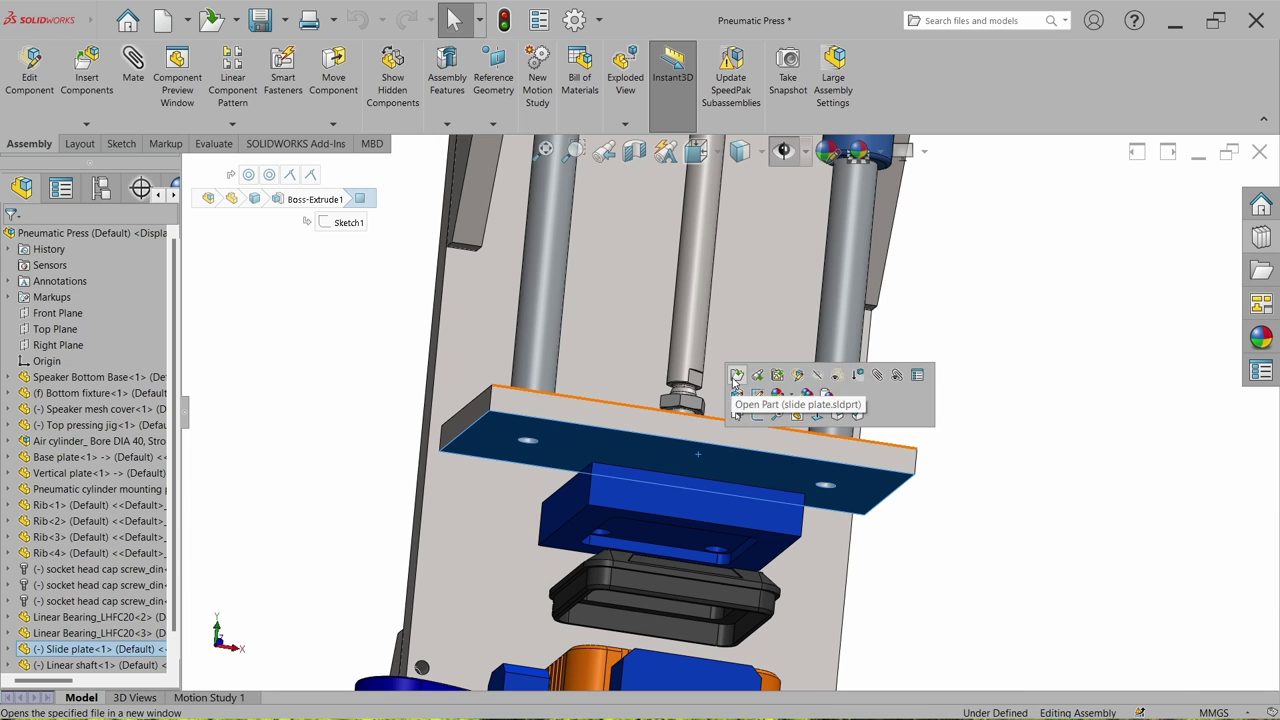
{"action": "left_click", "coordinate": [736, 376]}
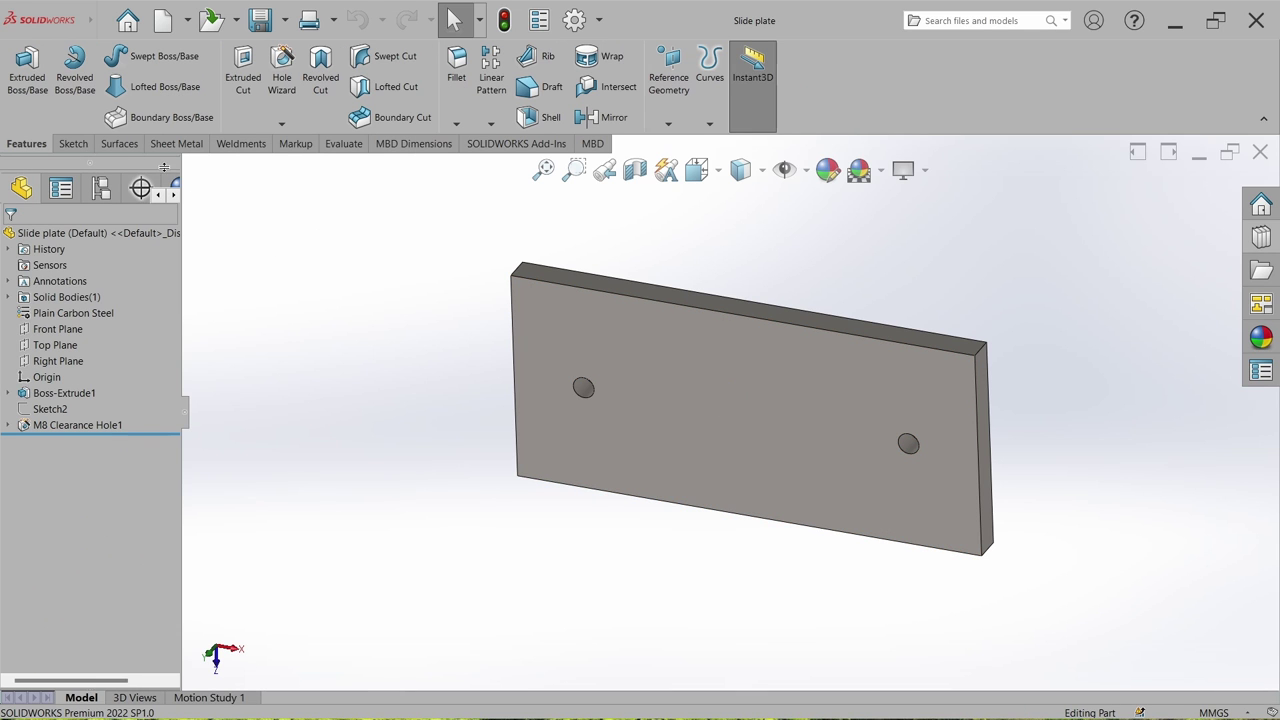
{"action": "left_click", "coordinate": [72, 143]}
{"action": "left_click", "coordinate": [20, 62]}
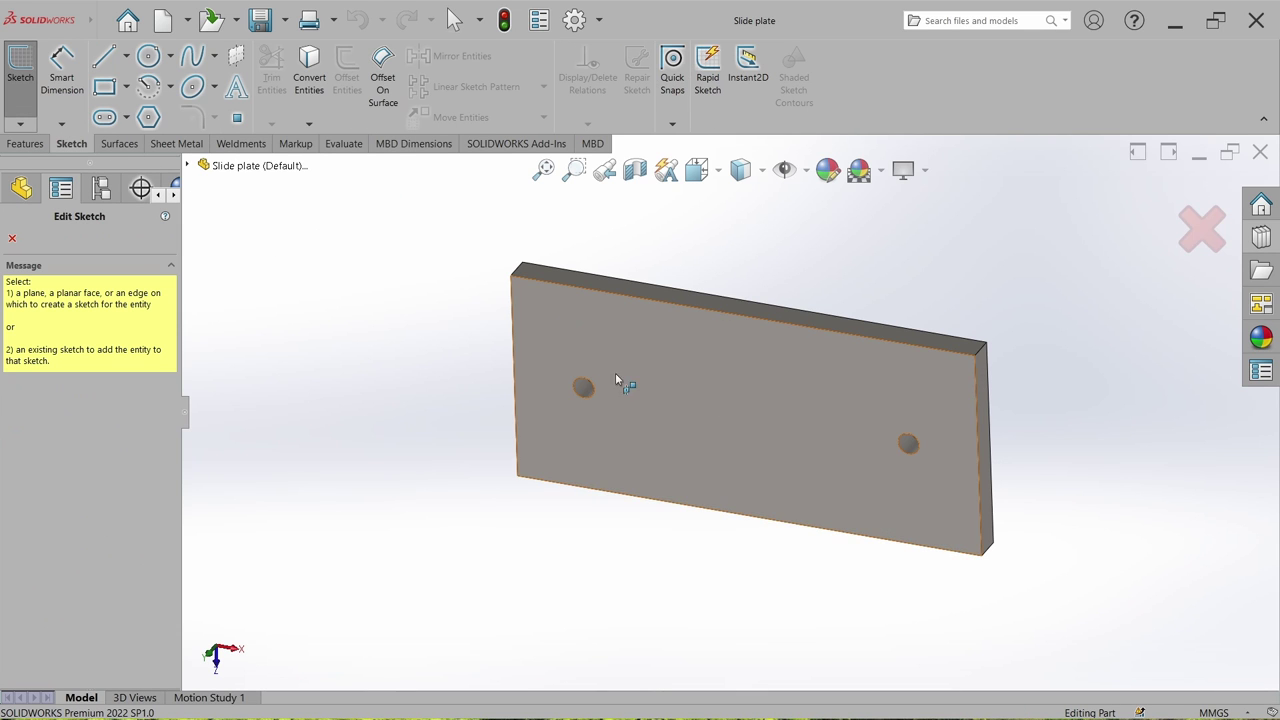
{"action": "left_click", "coordinate": [753, 420]}
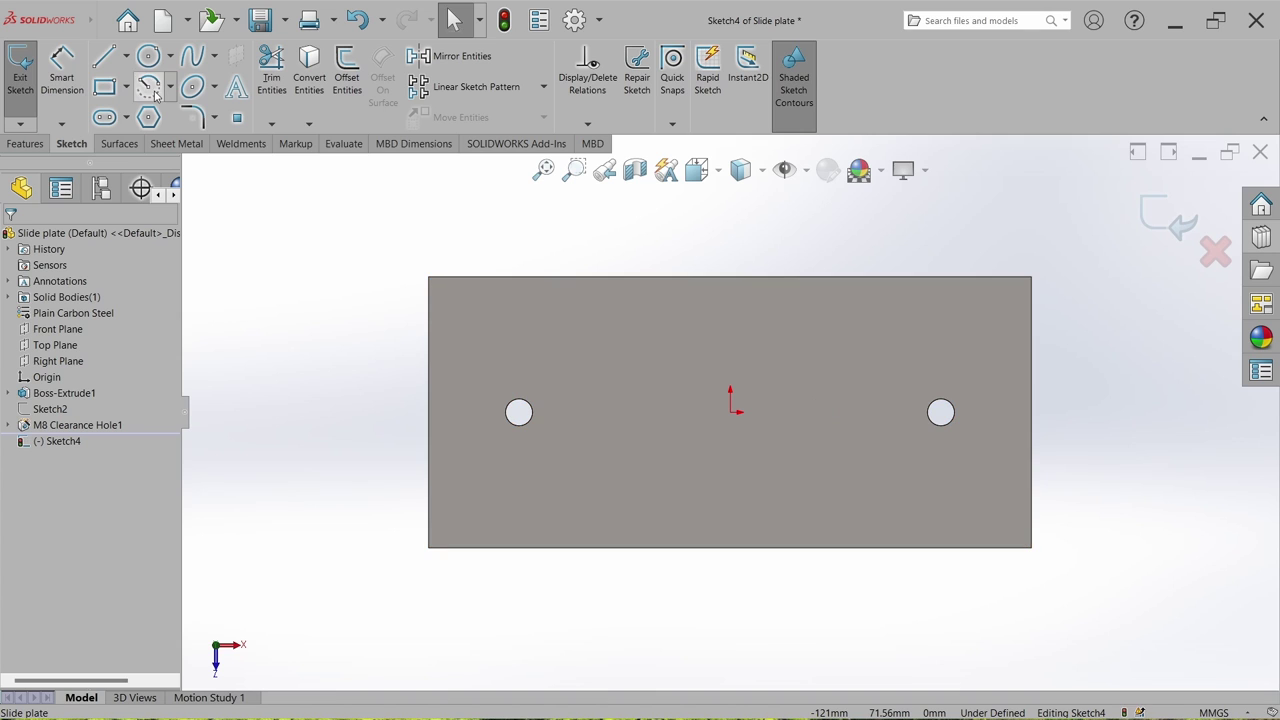
Step: Sketch a center rectangle about 82 mm wide, centered on the slide plate's origin
{"action": "left_click", "coordinate": [104, 88]}
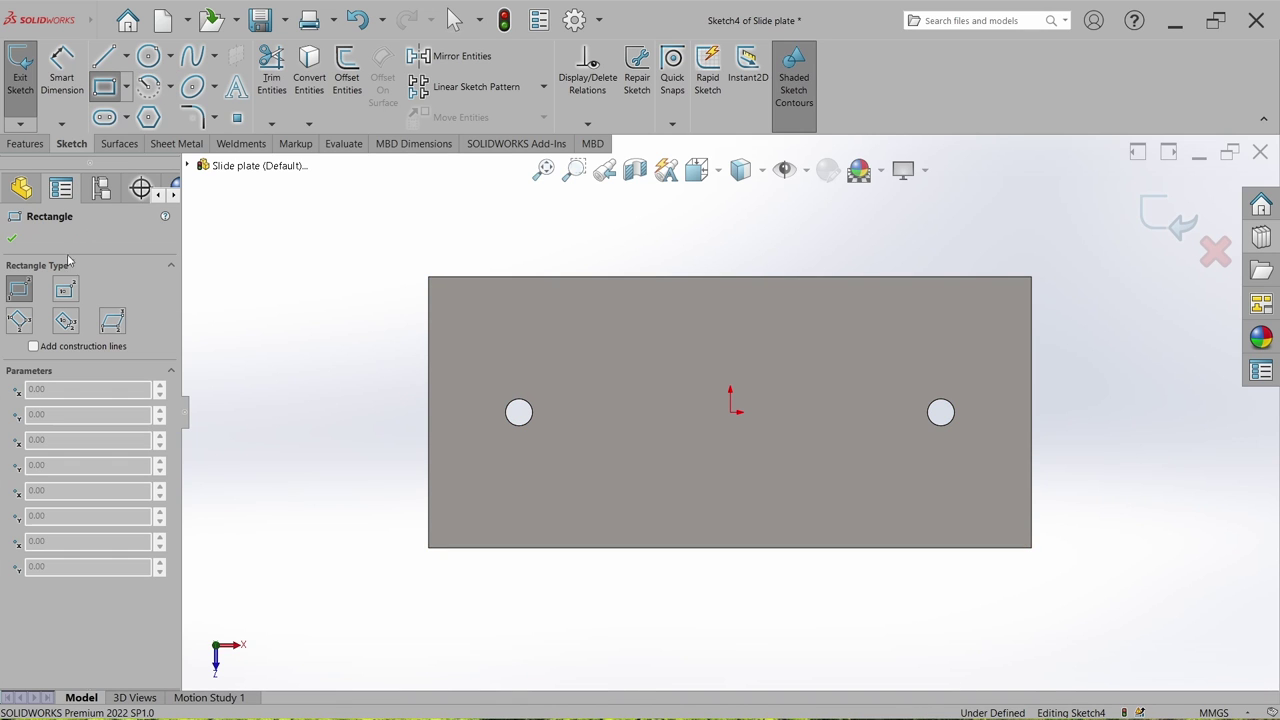
{"action": "left_click", "coordinate": [66, 290]}
{"action": "left_click", "coordinate": [730, 412]}
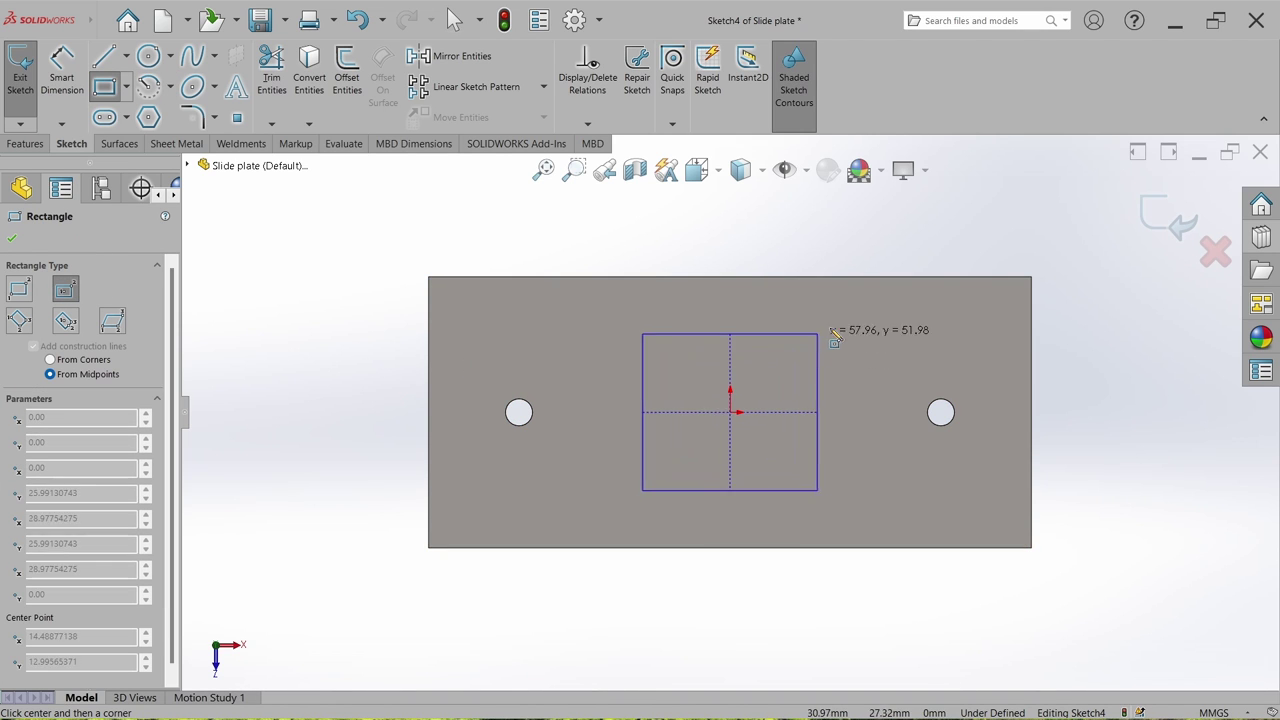
{"action": "left_click", "coordinate": [855, 314]}
{"action": "right_click", "coordinate": [884, 269]}
{"action": "left_click", "coordinate": [905, 323]}
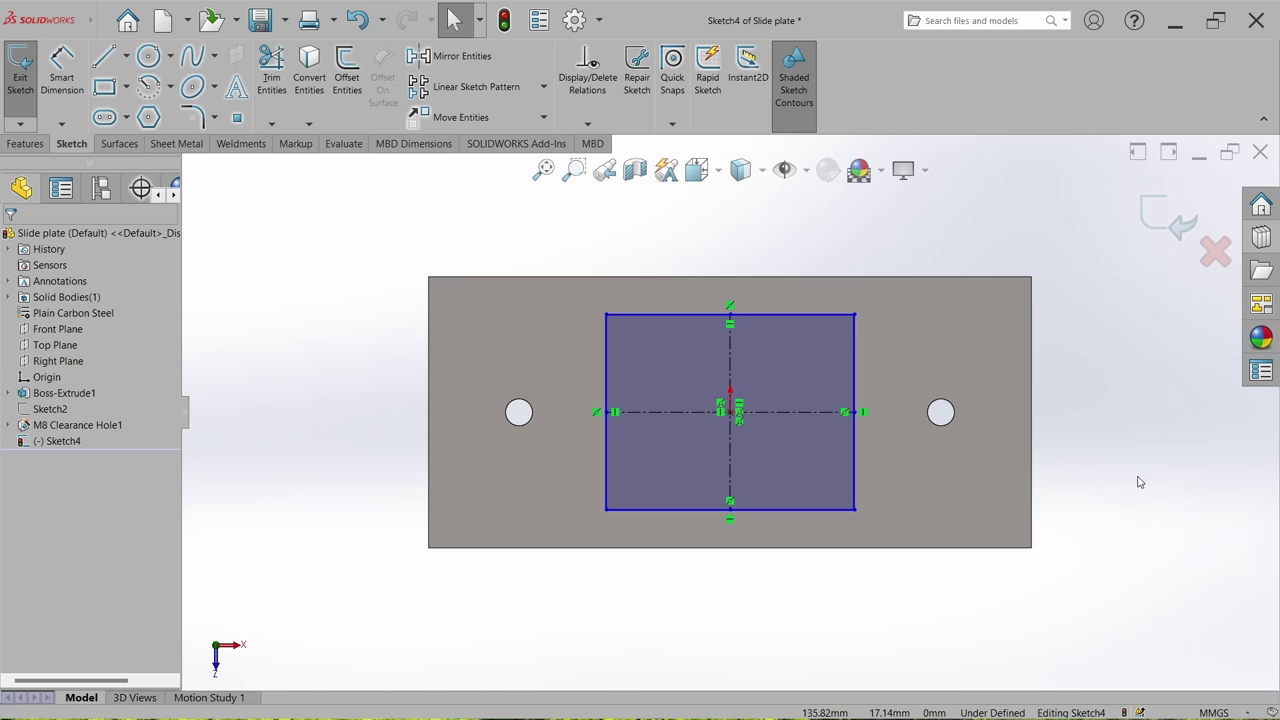
Step: Dimension the rectangle 55 mm wide and 45 mm high, and exit the sketch
{"action": "key", "text": "d"}
{"action": "left_click", "coordinate": [783, 517]}
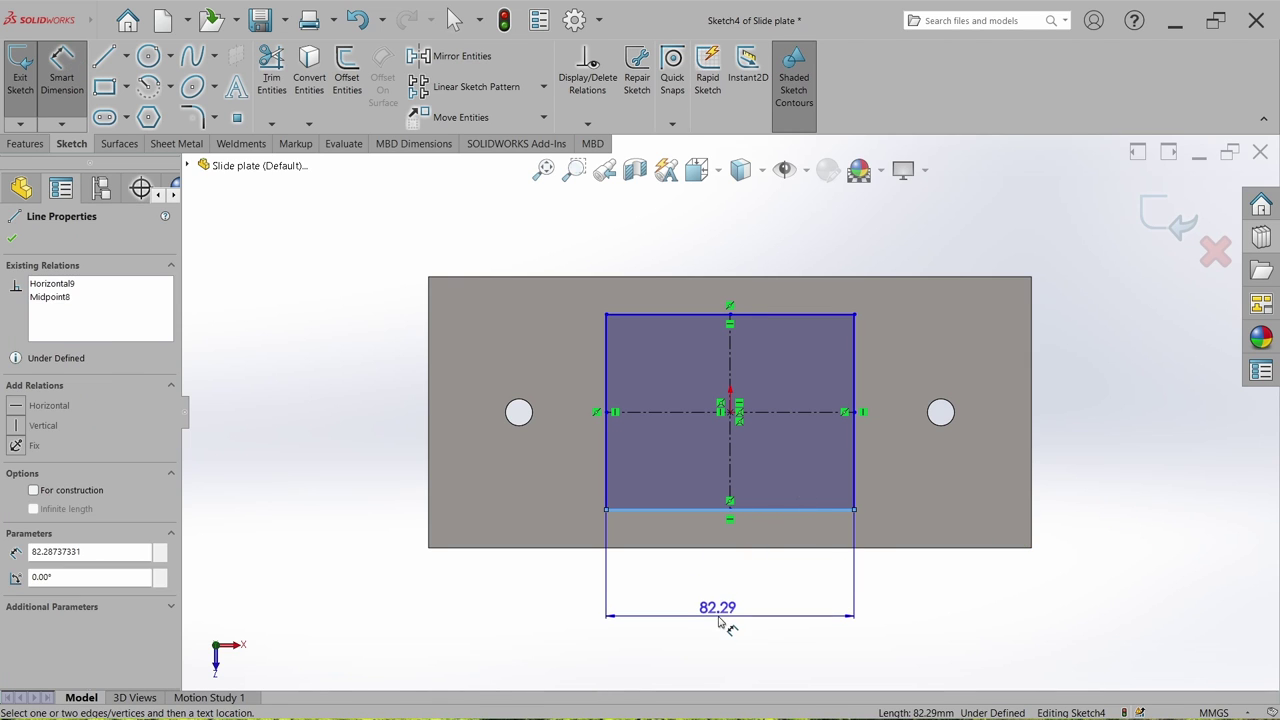
{"action": "left_click", "coordinate": [728, 614]}
{"action": "type", "text": "55"}
{"action": "key", "text": "Return"}
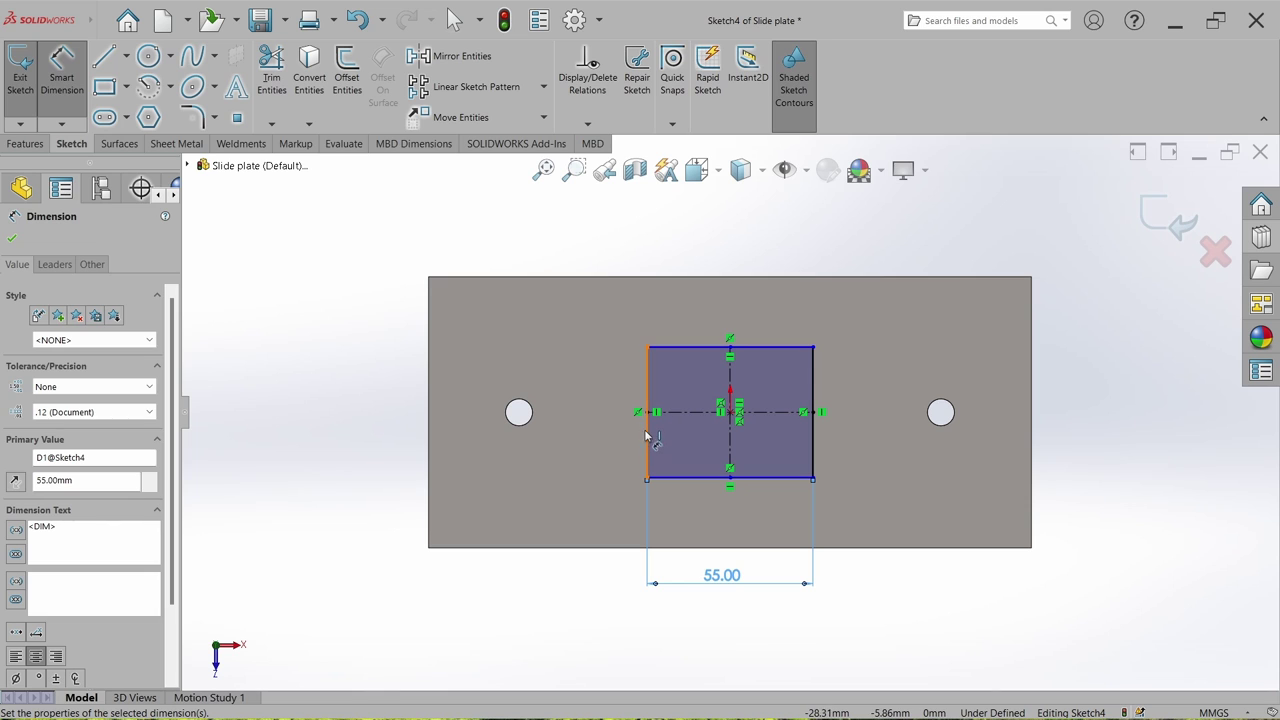
{"action": "left_click", "coordinate": [646, 435]}
{"action": "left_click", "coordinate": [370, 420]}
{"action": "key", "text": "Return"}
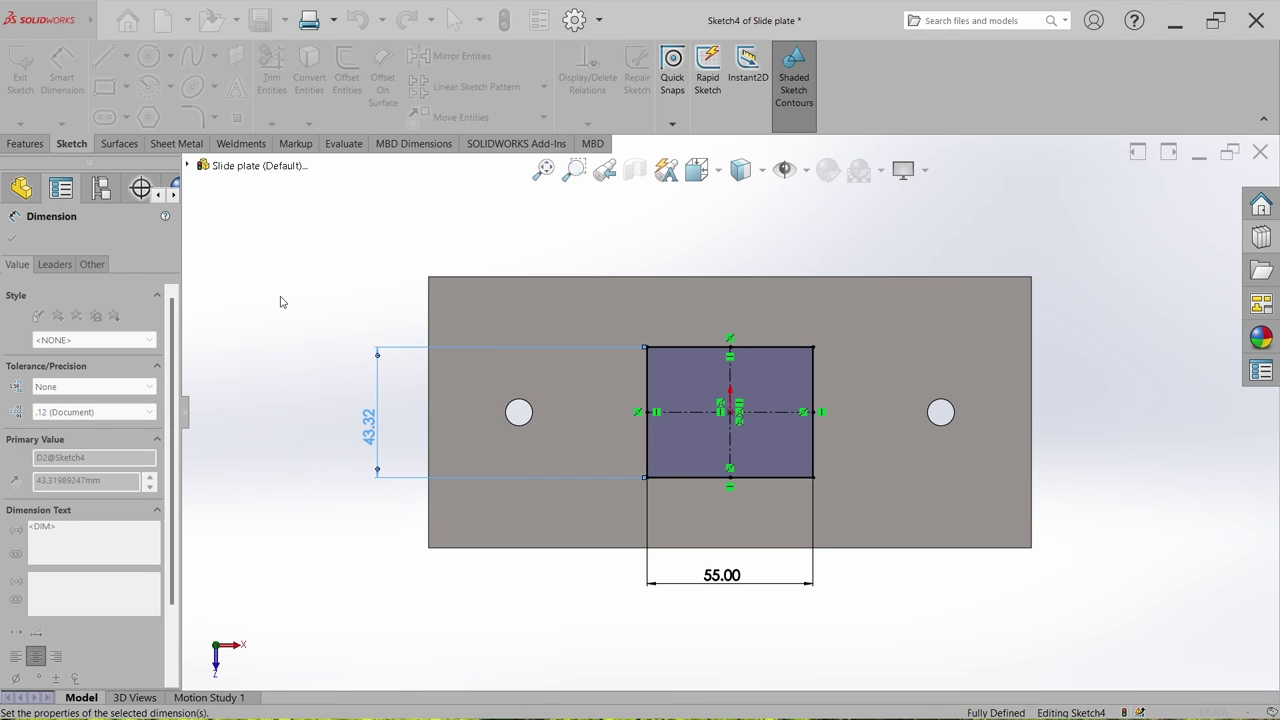
{"action": "left_click", "coordinate": [263, 365]}
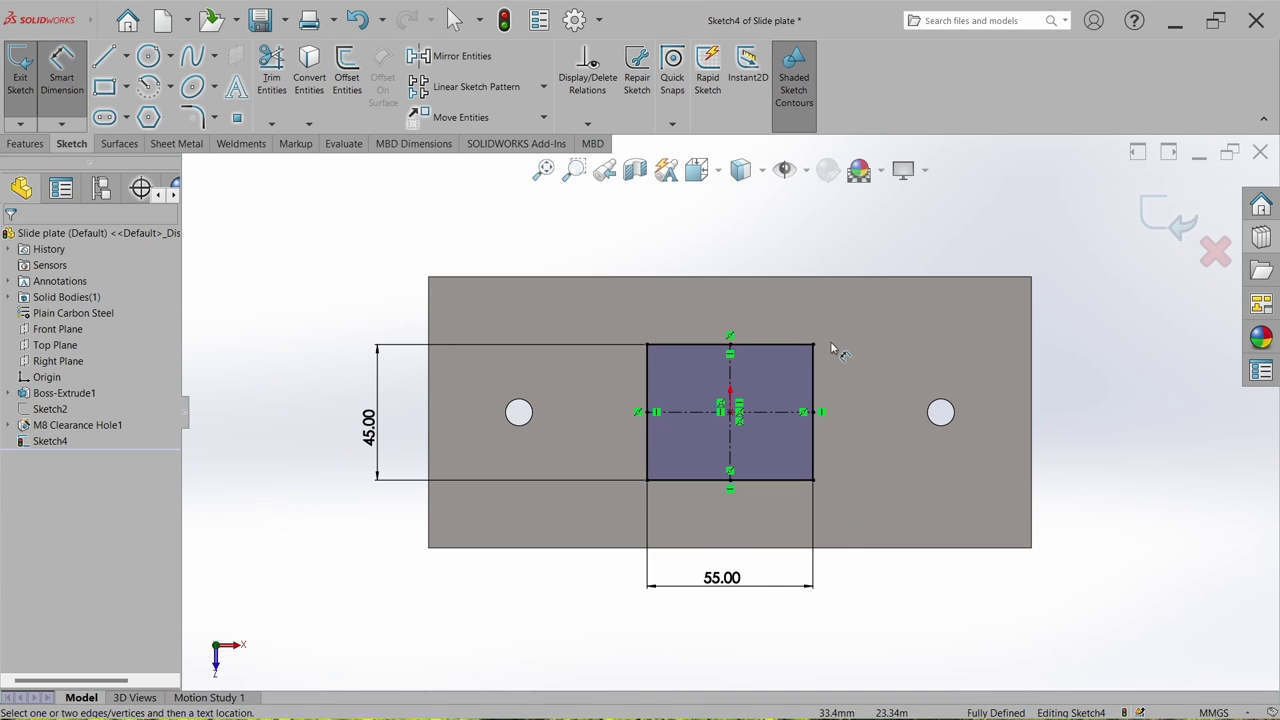
{"action": "left_click", "coordinate": [1183, 210]}
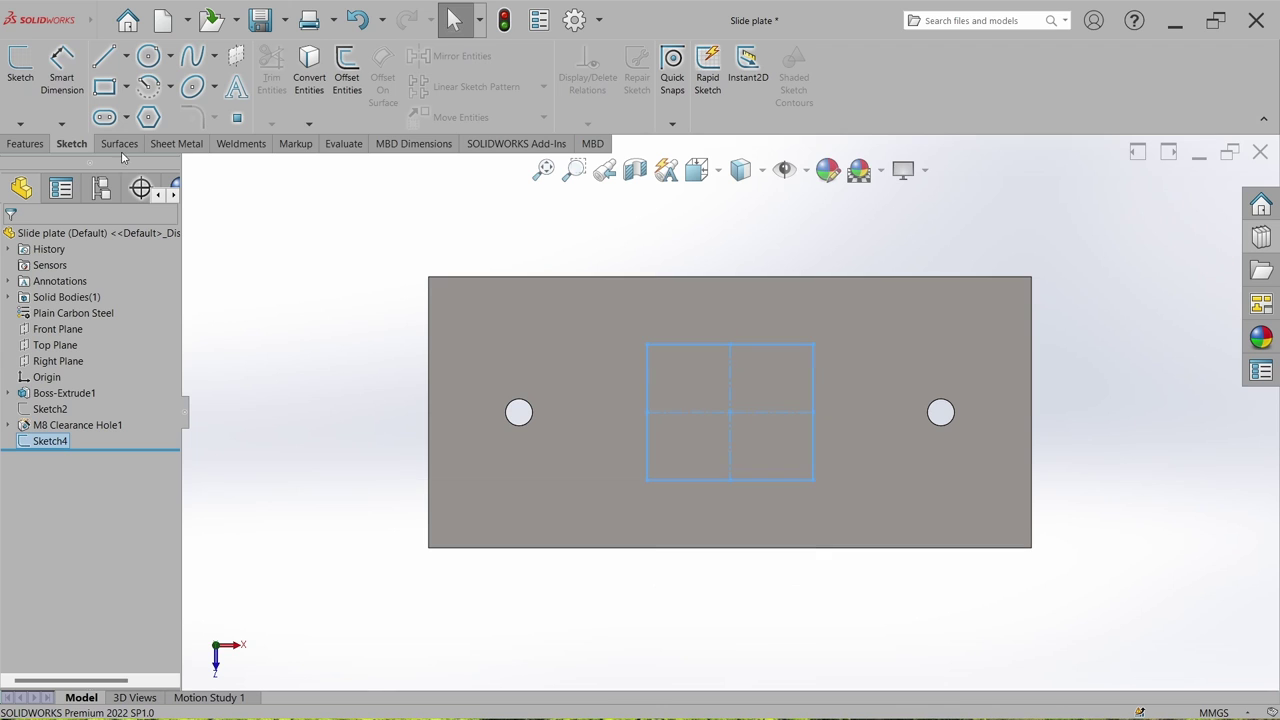
Step: Set up a Hole Wizard M6x1.0 bottoming tapped hole, ANSI Metric, with a Through All end condition
{"action": "left_click", "coordinate": [24, 144]}
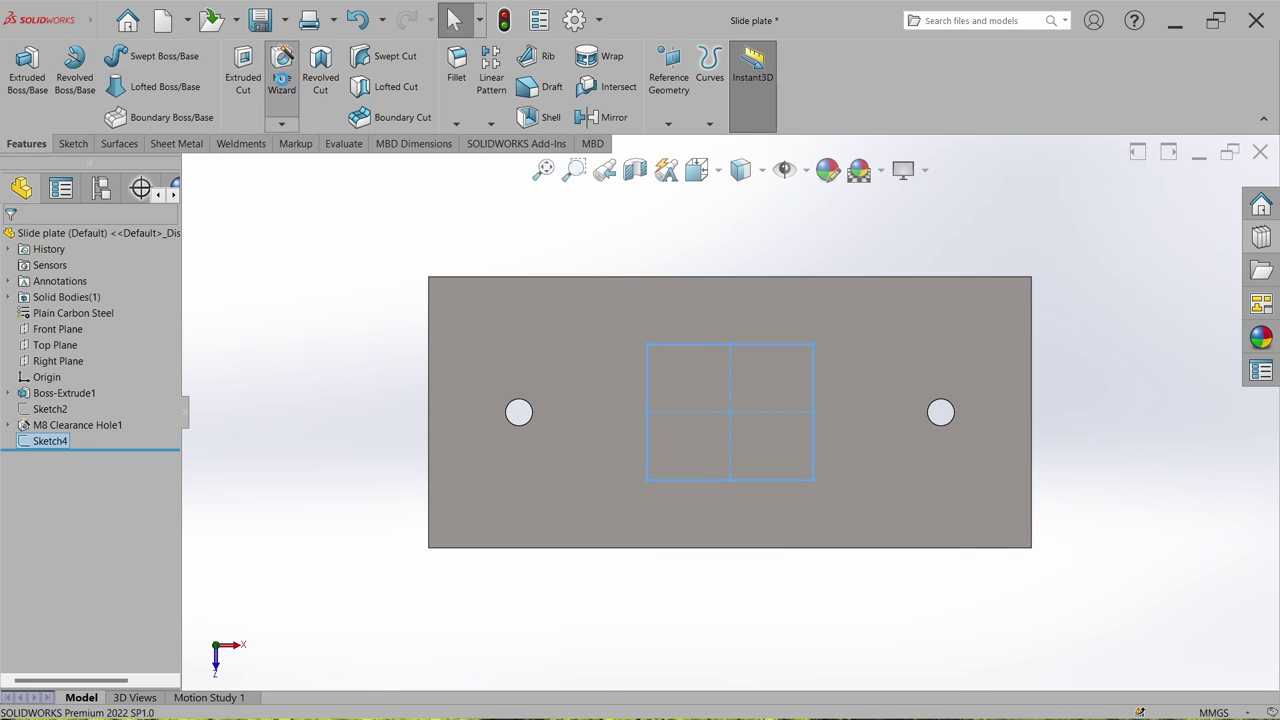
{"action": "left_click", "coordinate": [282, 80]}
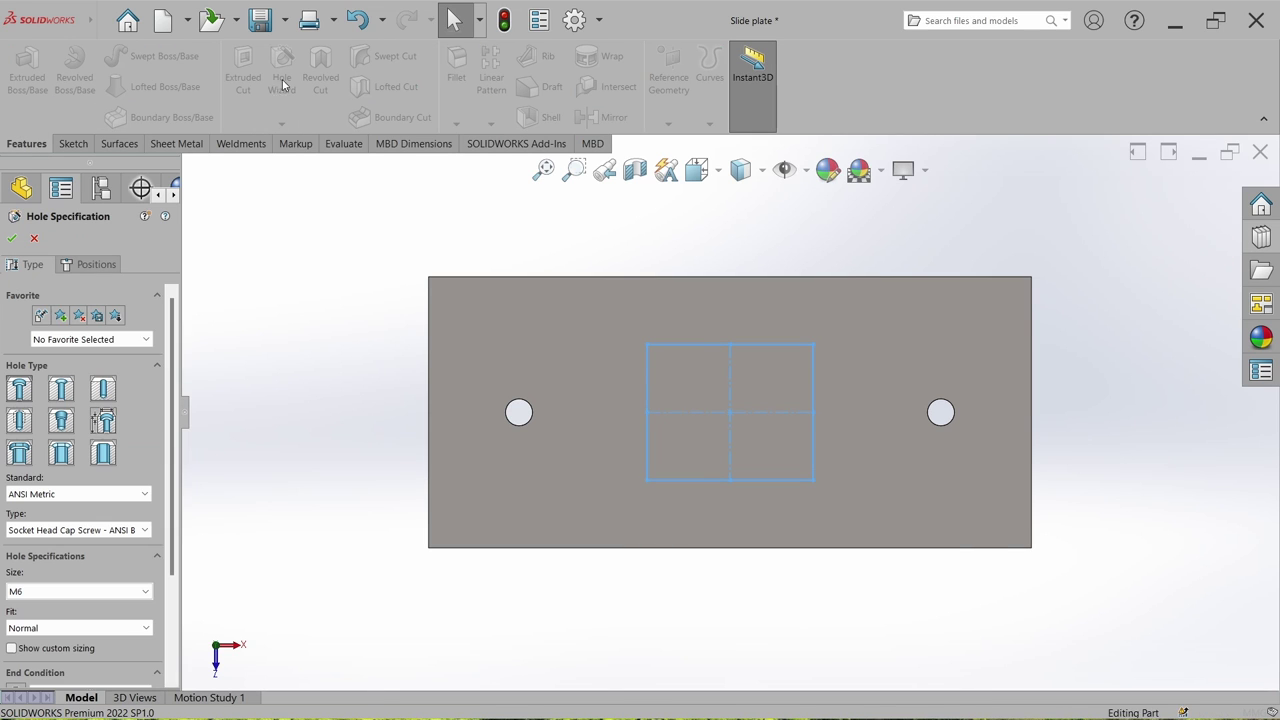
{"action": "left_click", "coordinate": [18, 421]}
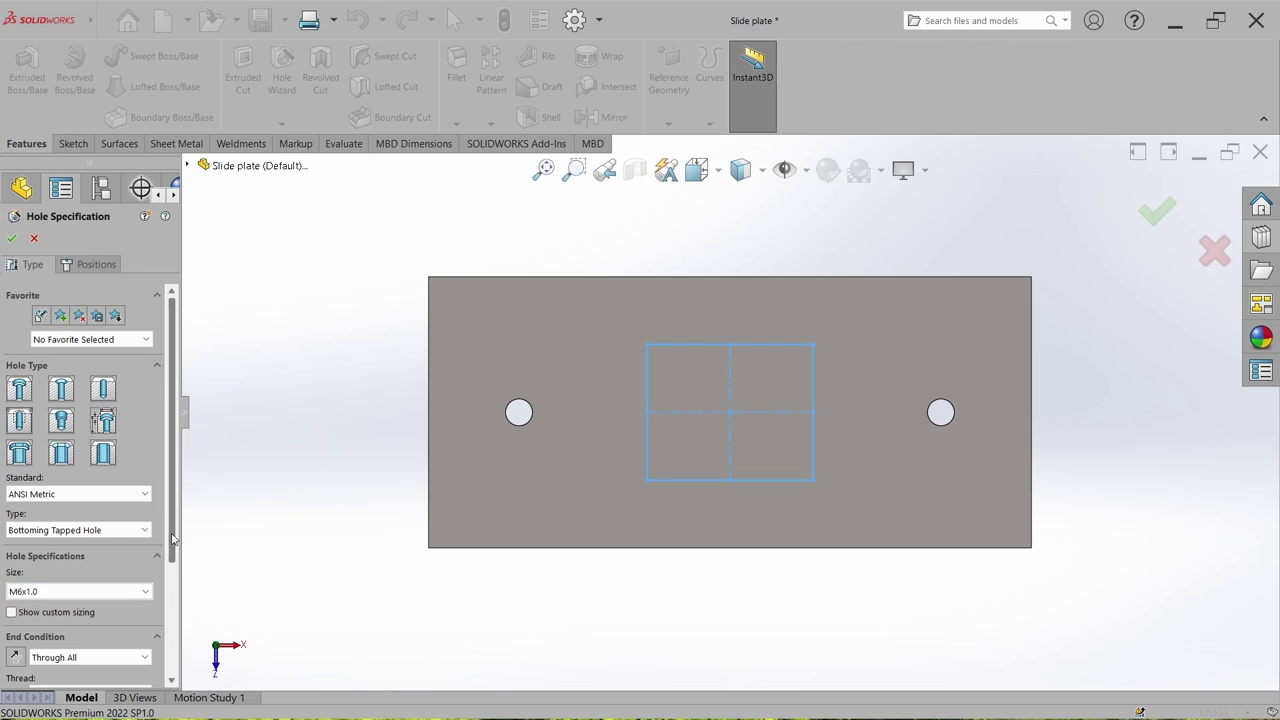
{"action": "left_click_drag", "start_coordinate": [172, 539], "coordinate": [172, 615]}
Step: Place the tapped holes at the four corners of the slide plate's rectangle and create them
{"action": "left_click", "coordinate": [82, 266]}
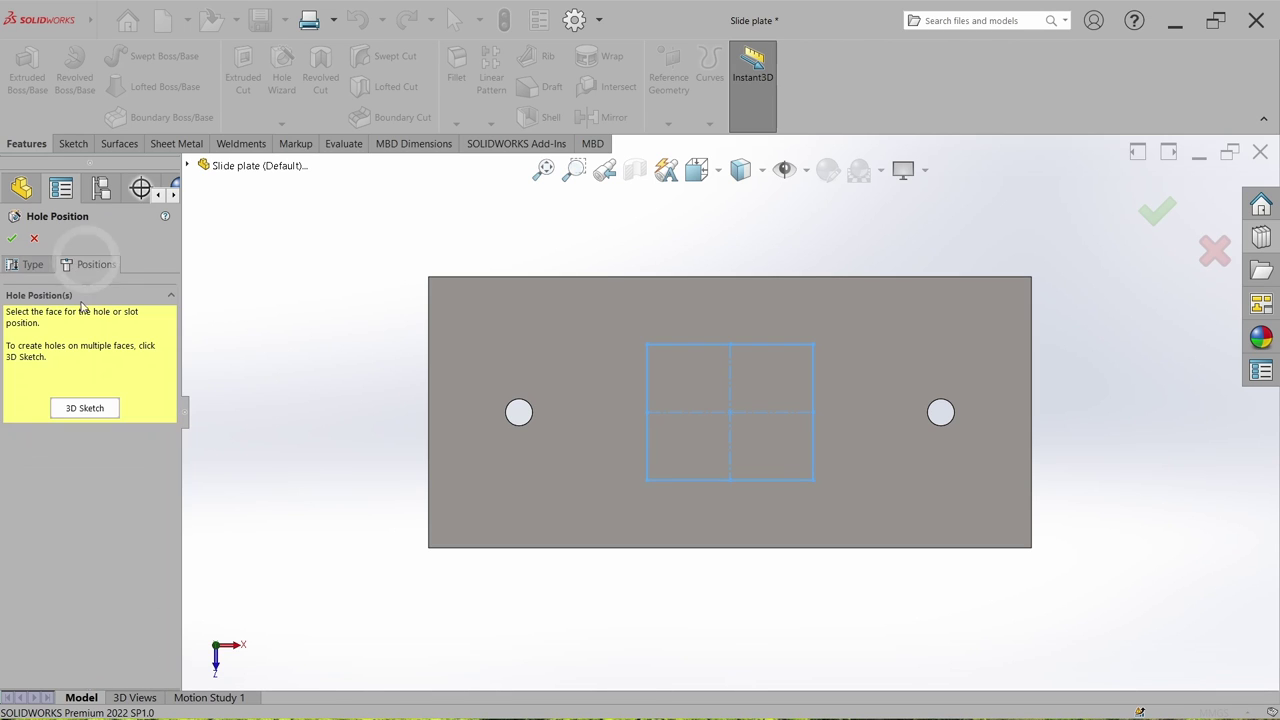
{"action": "left_click", "coordinate": [647, 345]}
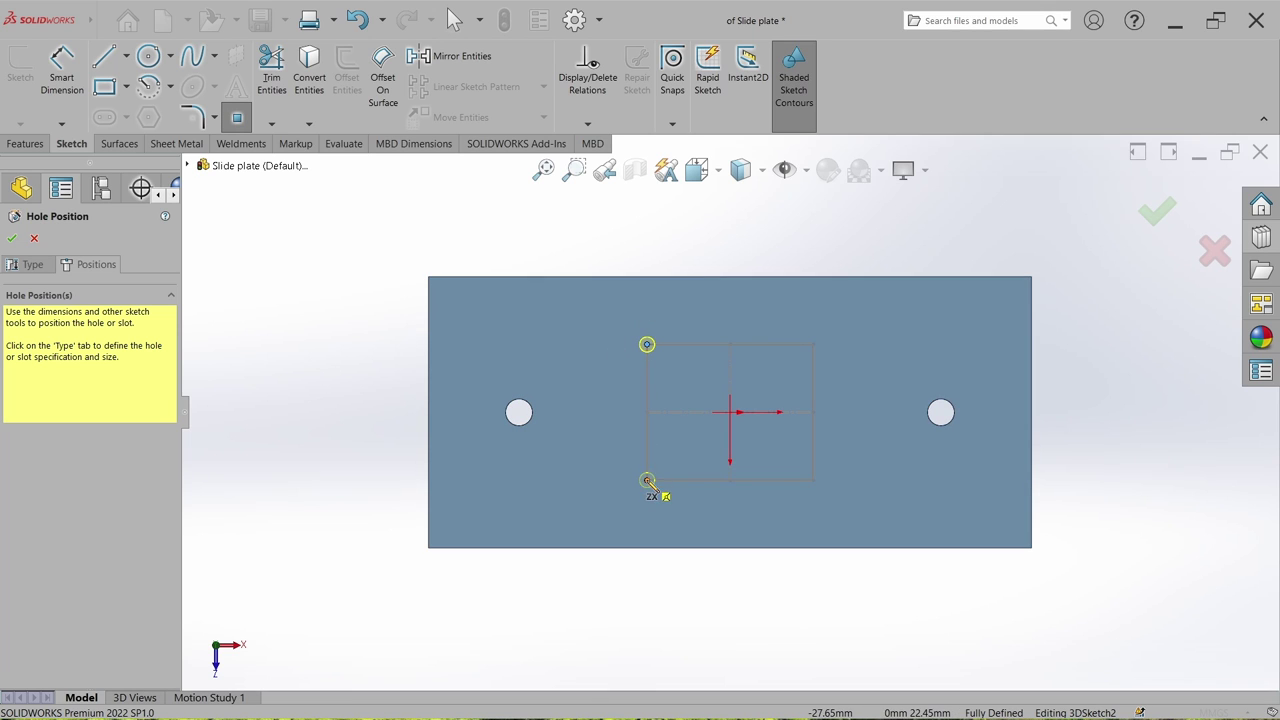
{"action": "left_click", "coordinate": [647, 480]}
{"action": "left_click", "coordinate": [812, 480]}
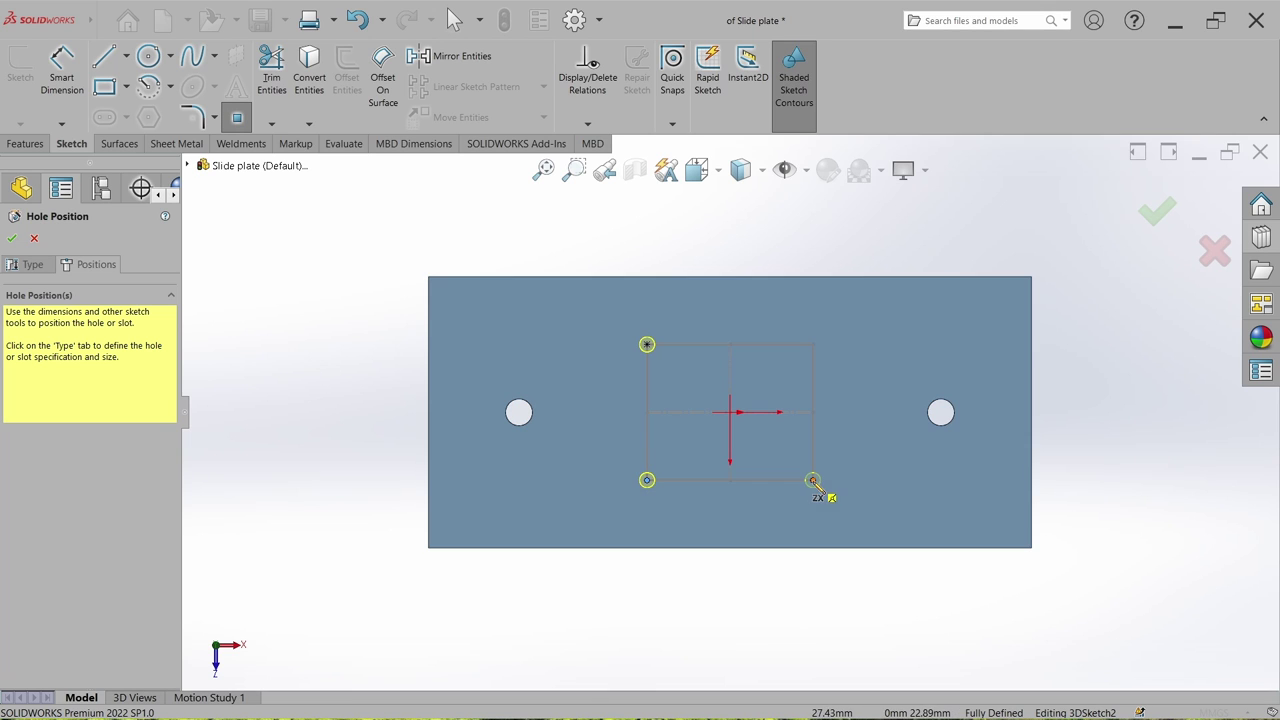
{"action": "left_click", "coordinate": [812, 345]}
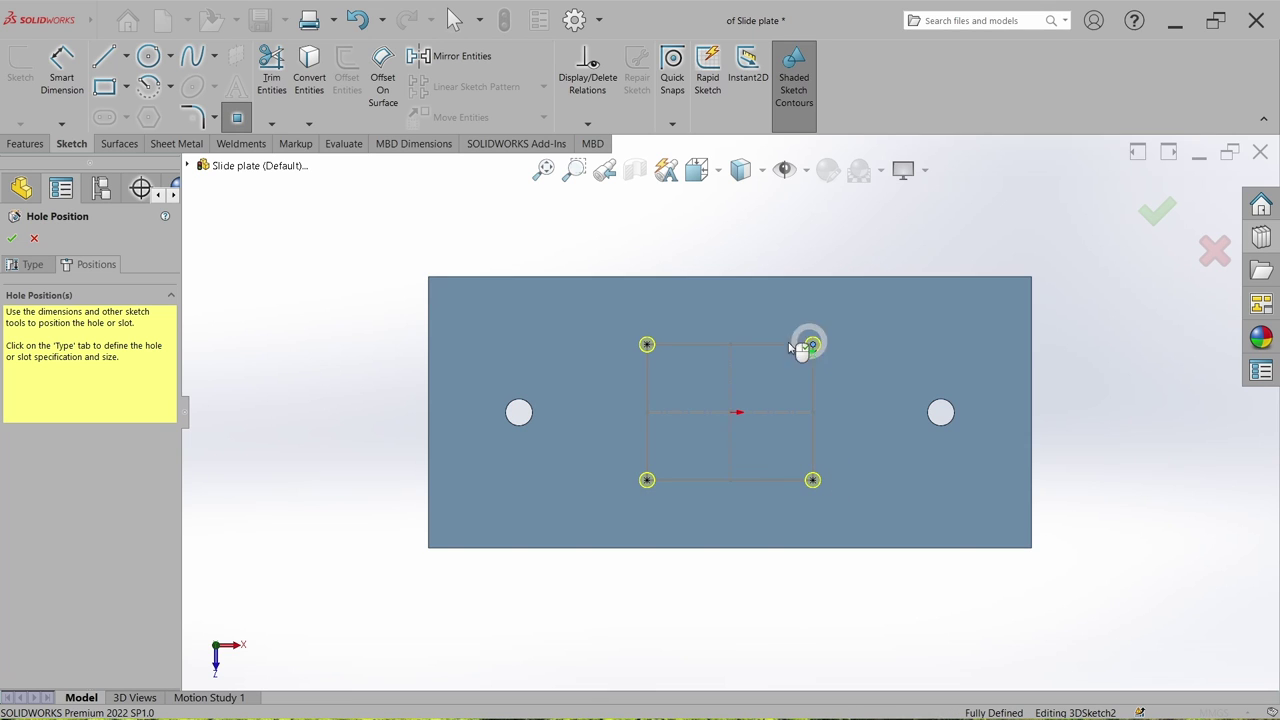
{"action": "left_click", "coordinate": [13, 237]}
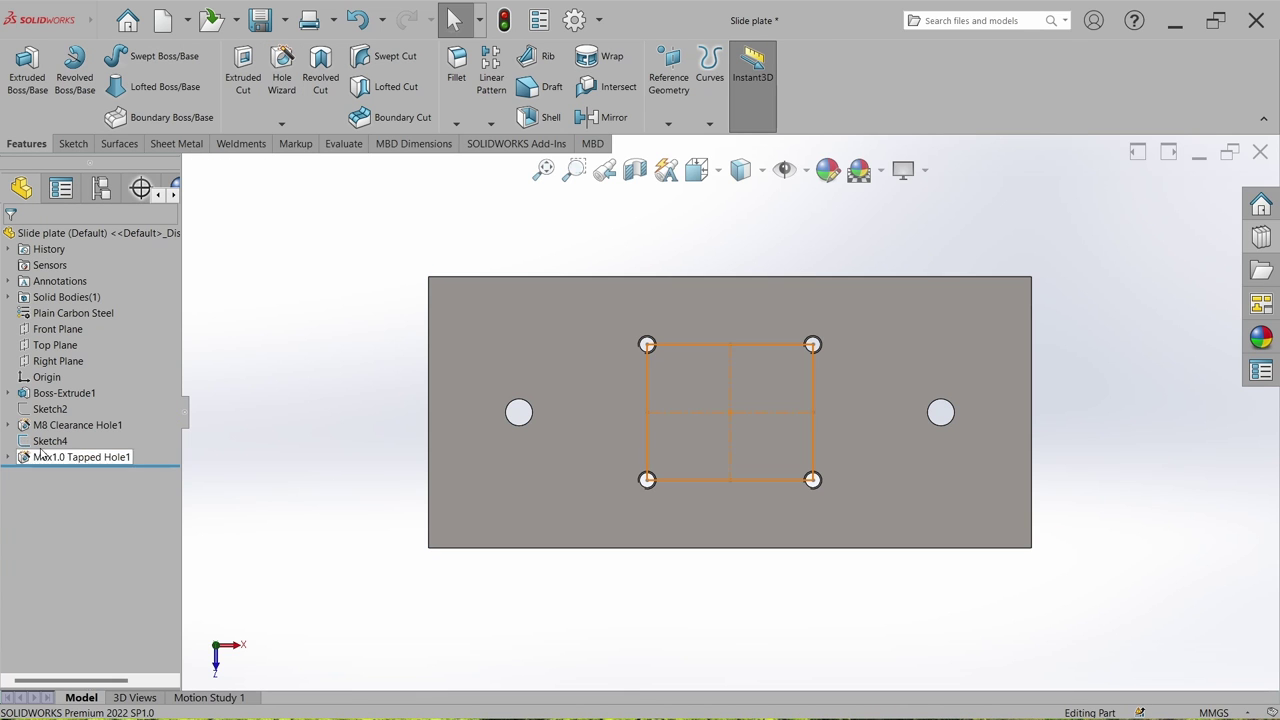
Step: Hide the slide plate's rectangle sketch, and save and close the part
{"action": "left_click", "coordinate": [277, 523]}
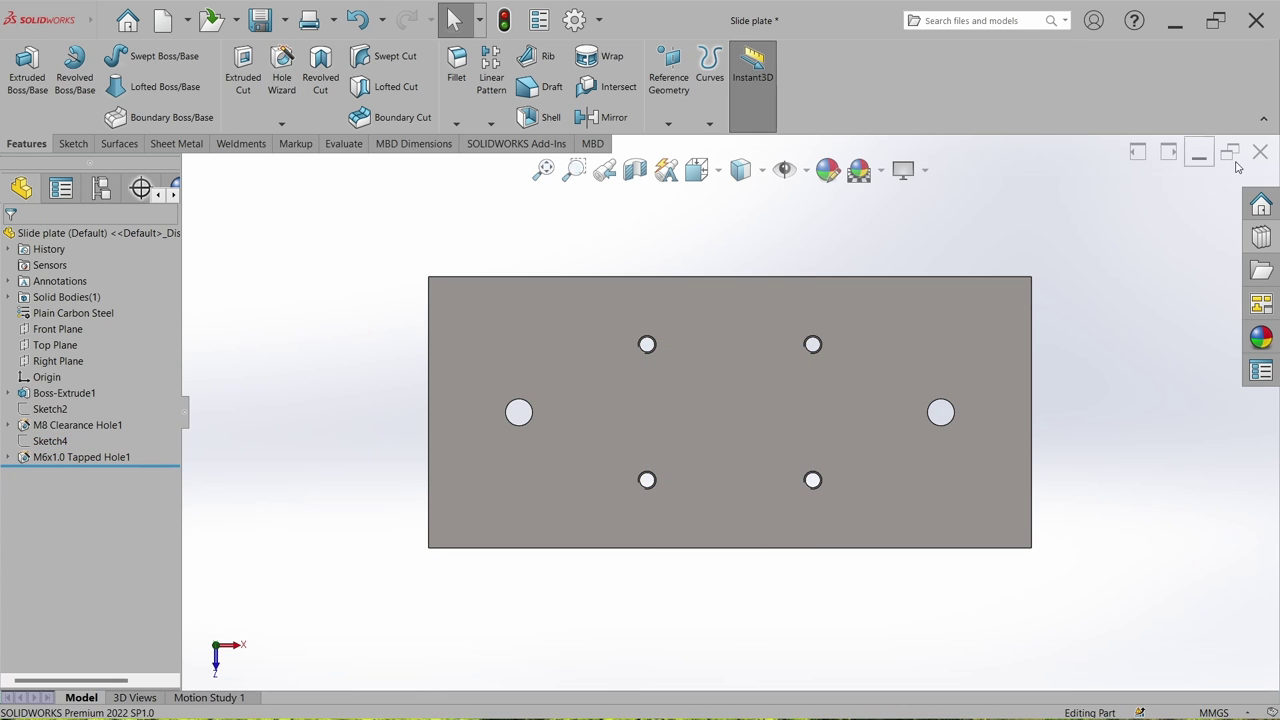
{"action": "left_click", "coordinate": [1260, 152]}
{"action": "left_click", "coordinate": [612, 366]}
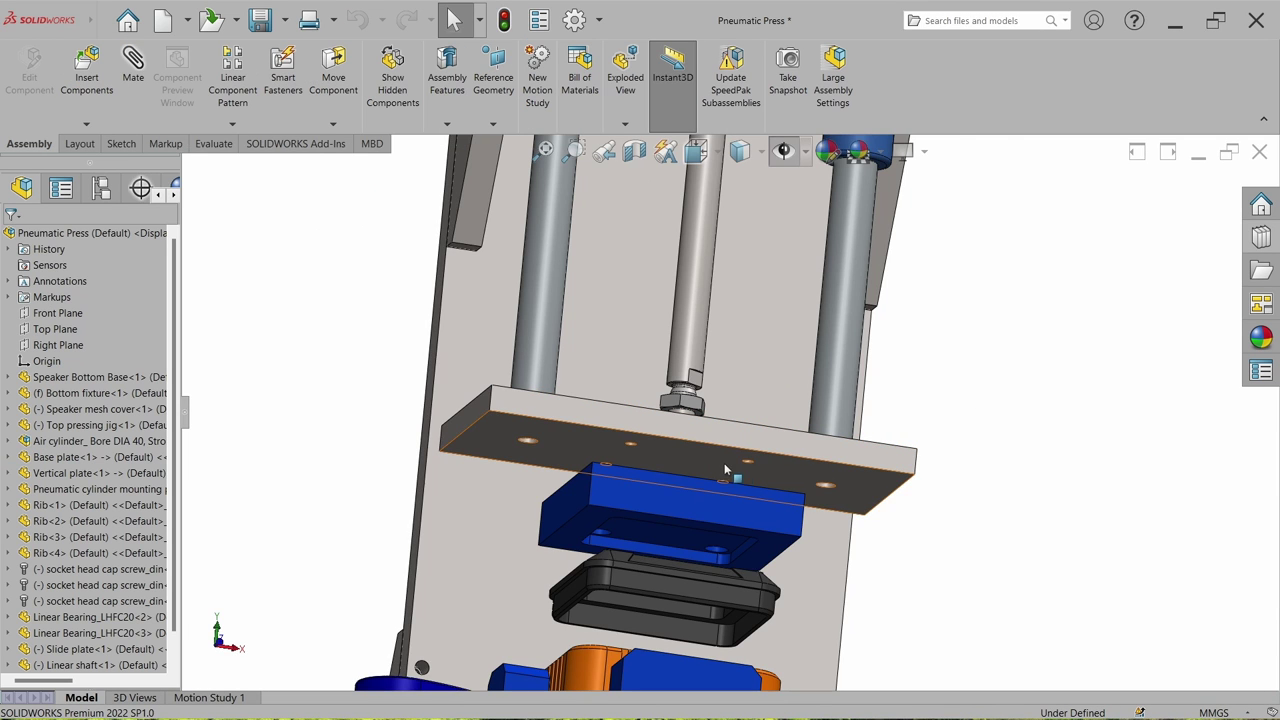
Step: Mate two of the top pressing jig's counterbored holes concentric with the matching M6 tapped holes in the slide plate
{"action": "scroll", "coordinate": [726, 470], "scroll_direction": "down", "scroll_amount": 6}
{"action": "left_click", "coordinate": [706, 388]}
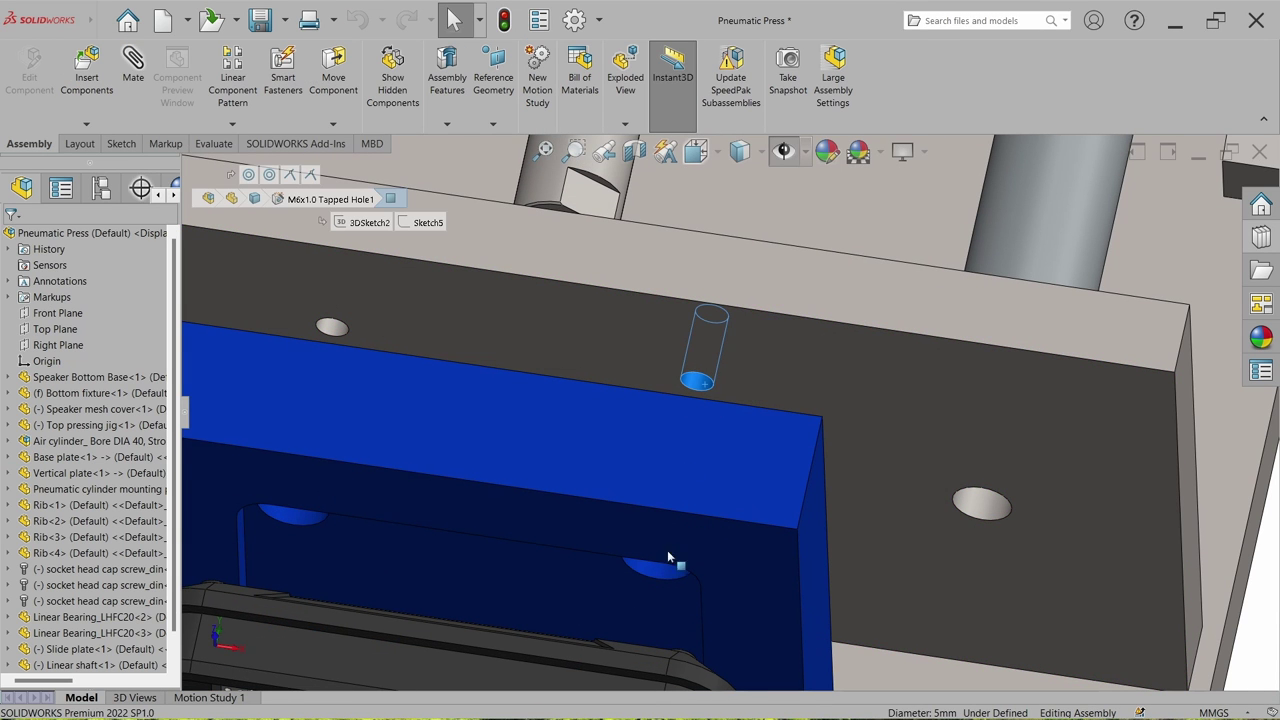
{"action": "left_click", "coordinate": [664, 576], "text": "ctrl"}
{"action": "left_click", "coordinate": [761, 563]}
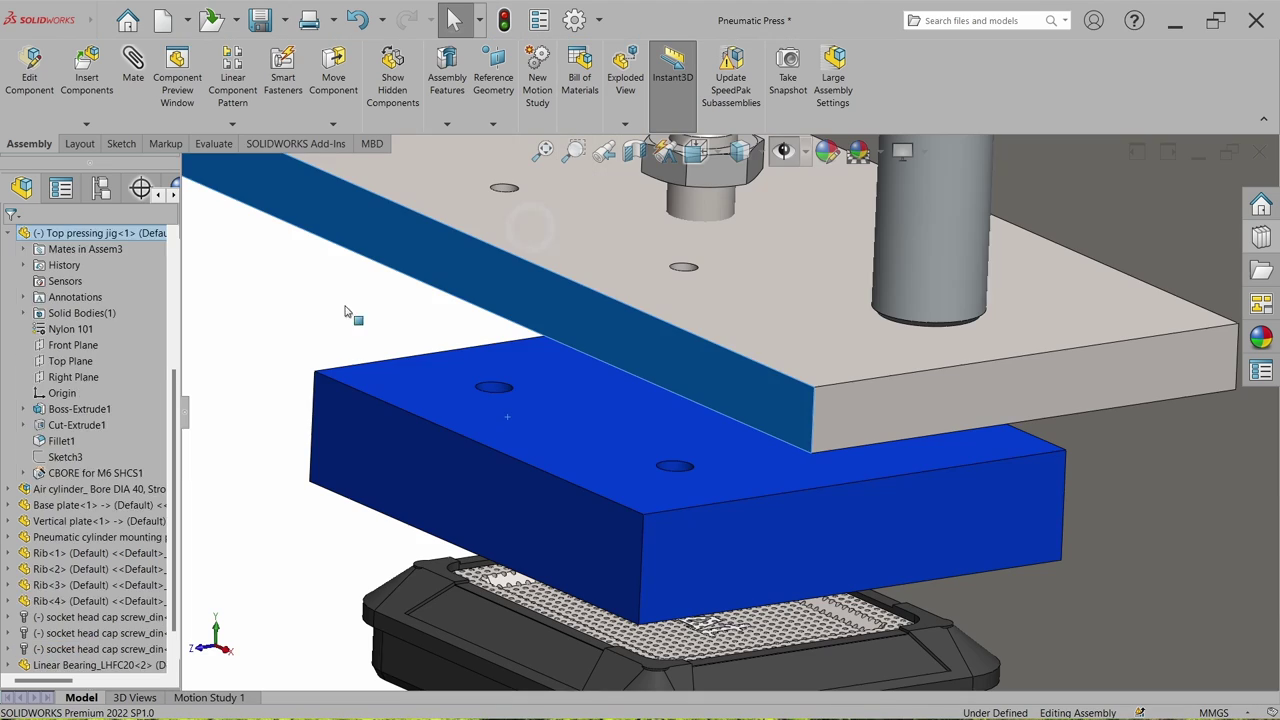
{"action": "left_click", "coordinate": [498, 393]}
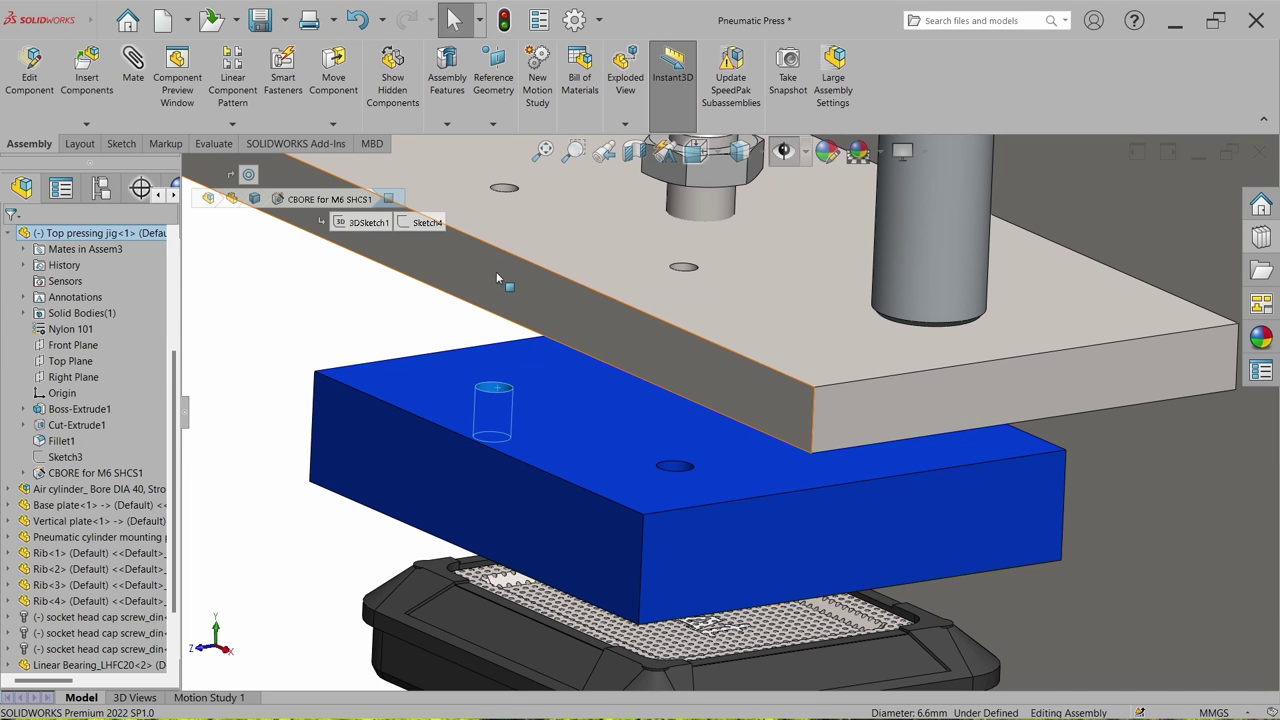
{"action": "left_click", "coordinate": [504, 188], "text": "ctrl"}
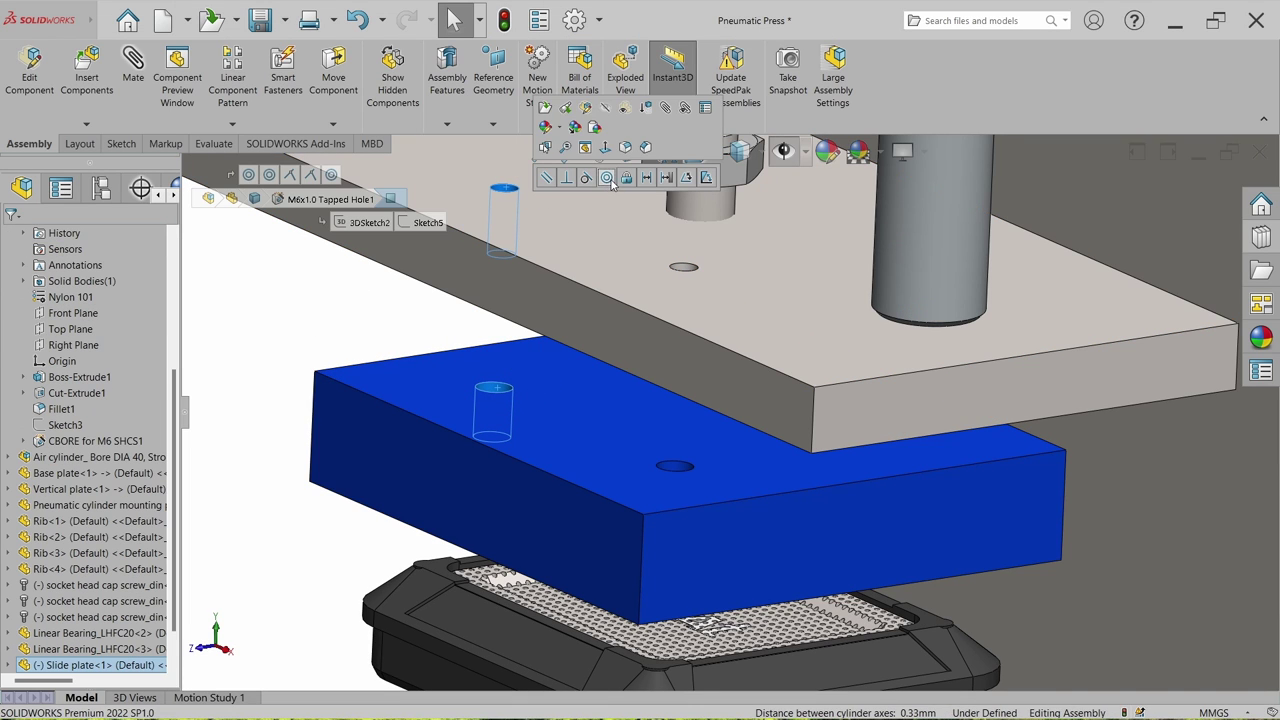
{"action": "left_click", "coordinate": [610, 178]}
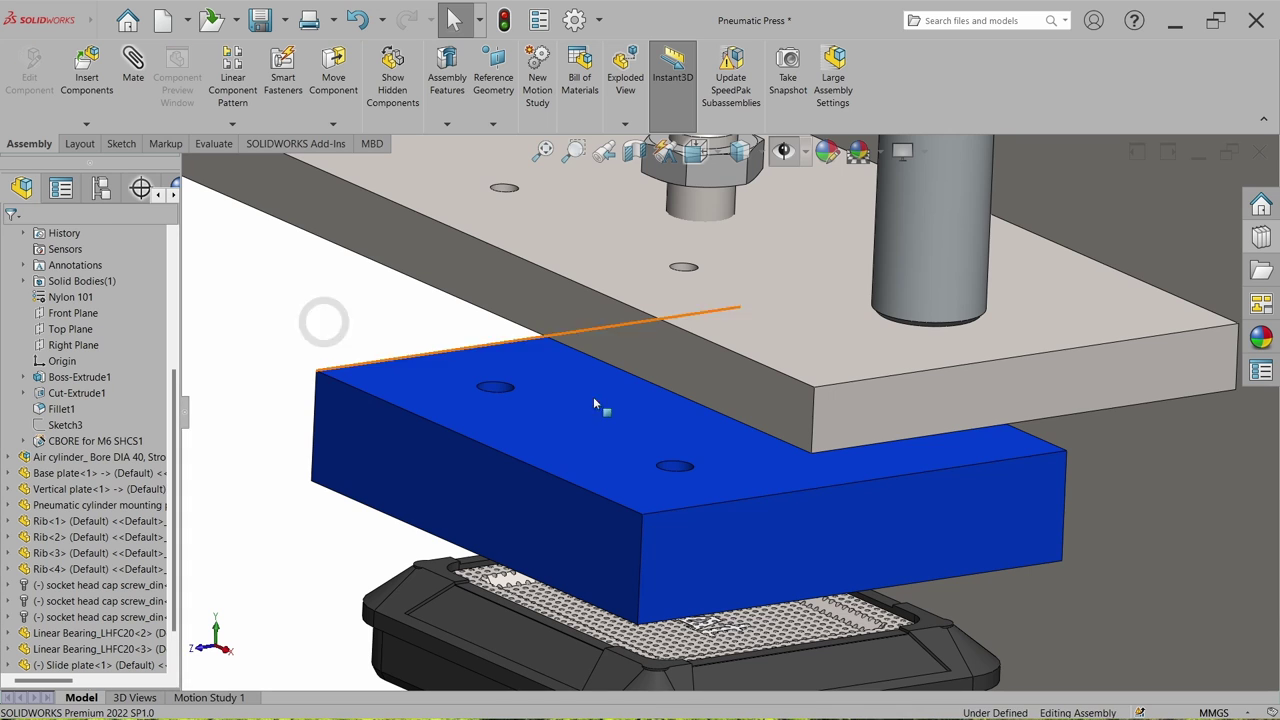
Step: Mate the top face of the pressing jig coincident with the underside of the slide plate
{"action": "left_click", "coordinate": [583, 432]}
{"action": "middle_click_drag", "start_coordinate": [660, 530], "coordinate": [774, 440]}
{"action": "left_click", "coordinate": [775, 442]}
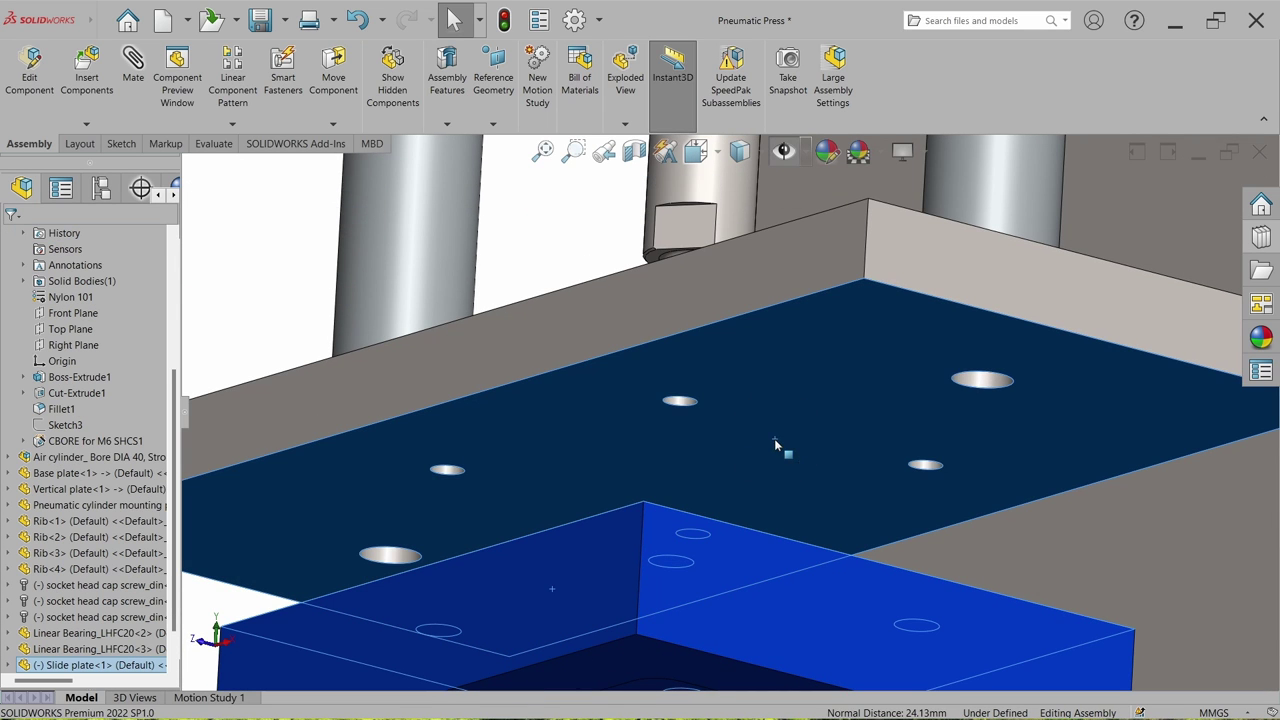
{"action": "left_click", "coordinate": [816, 434]}
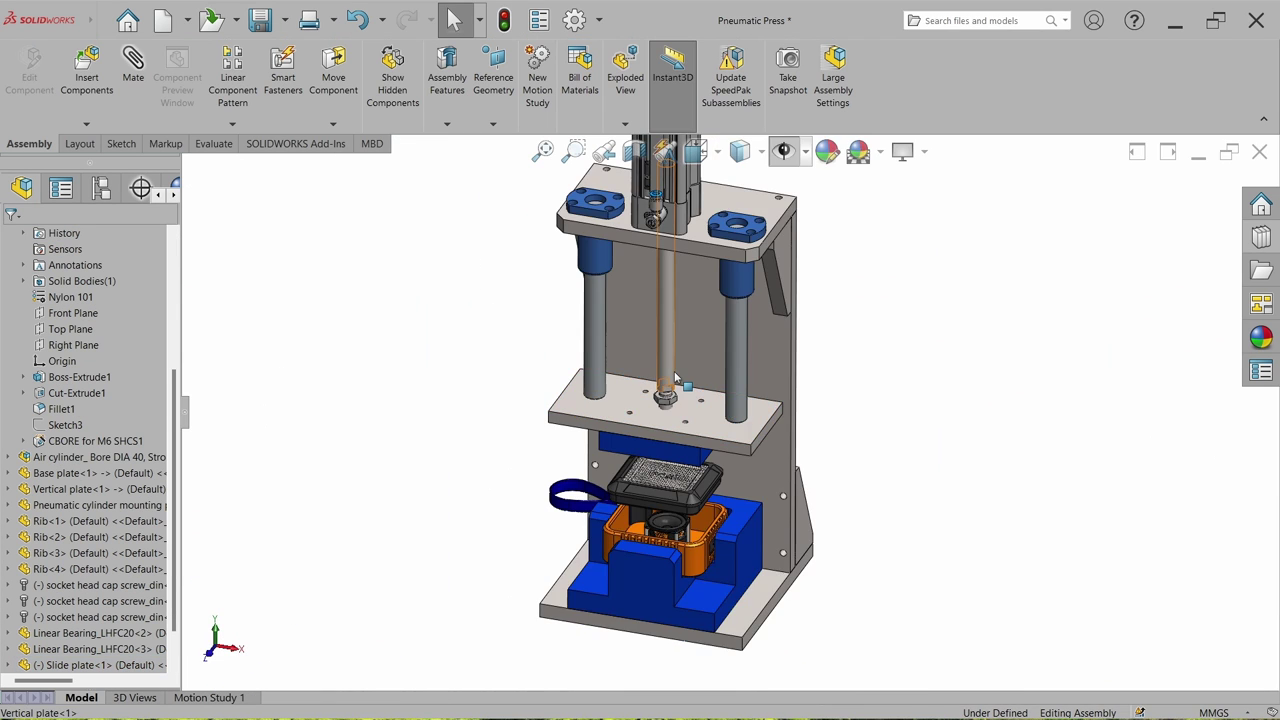
Step: Measure the distance between the axes of the two linear shafts
{"action": "scroll", "coordinate": [678, 372], "scroll_direction": "down", "scroll_amount": 3}
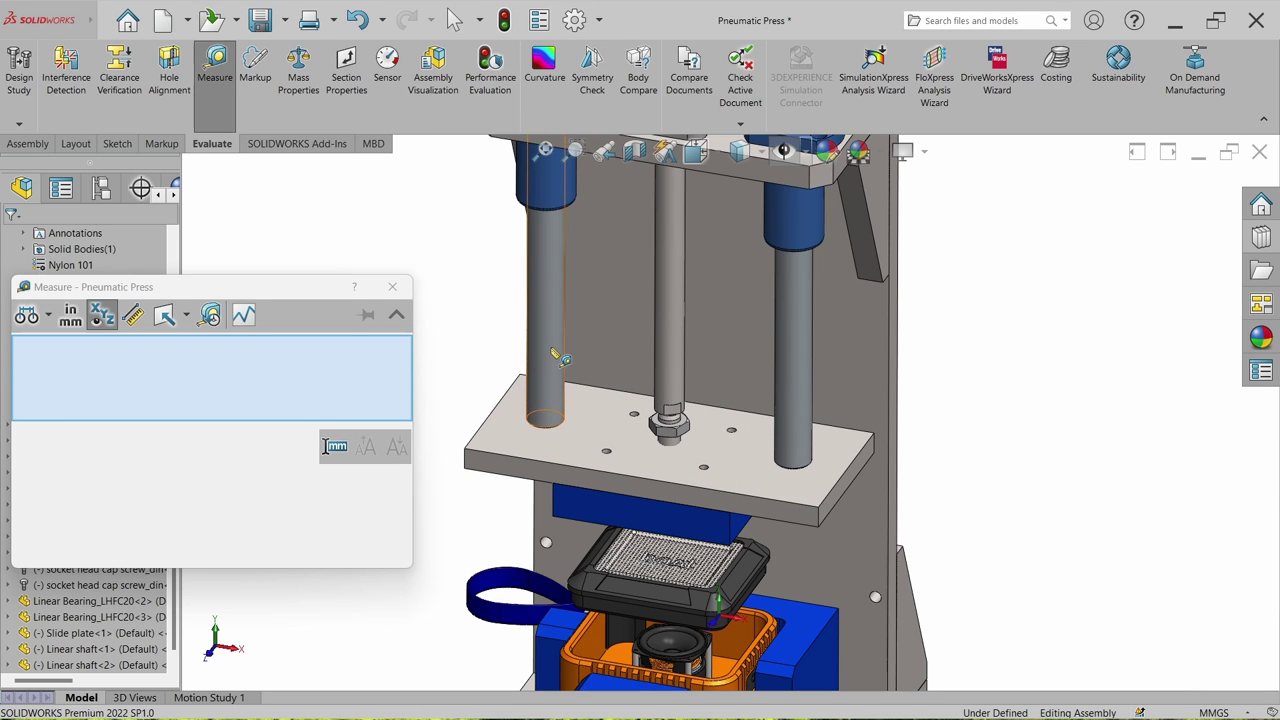
{"action": "left_click", "coordinate": [557, 356]}
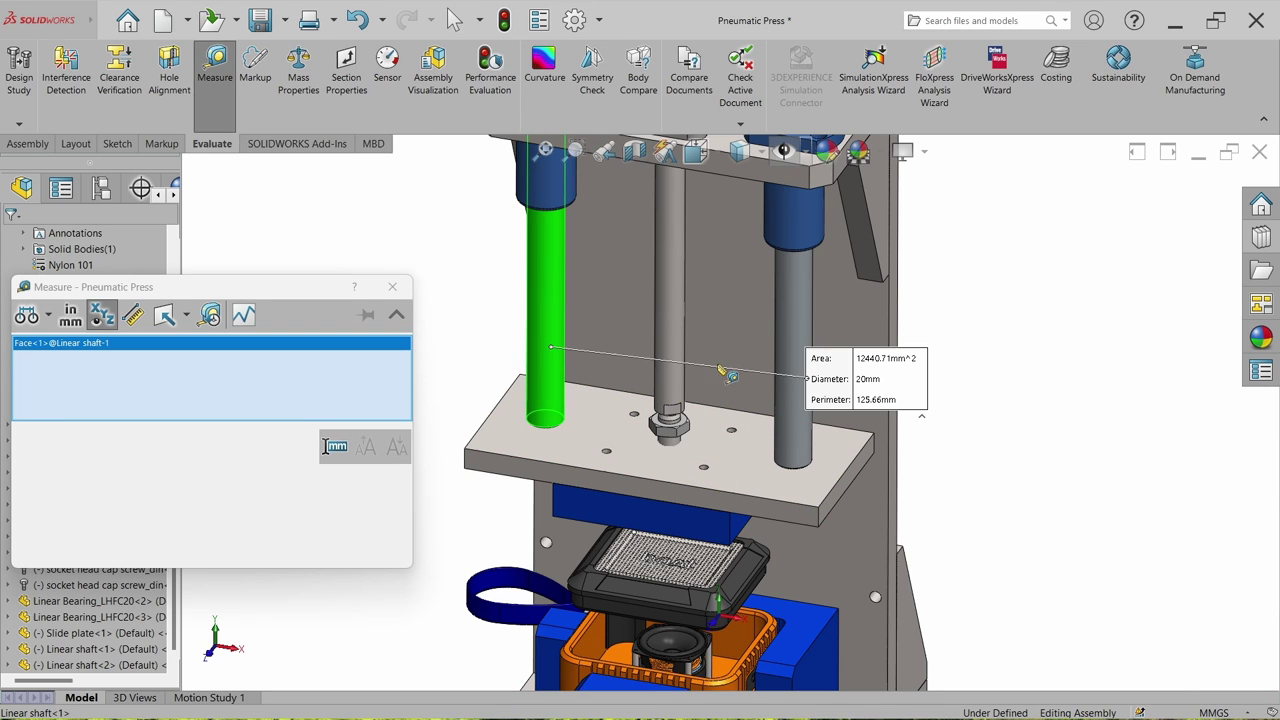
{"action": "left_click", "coordinate": [796, 348]}
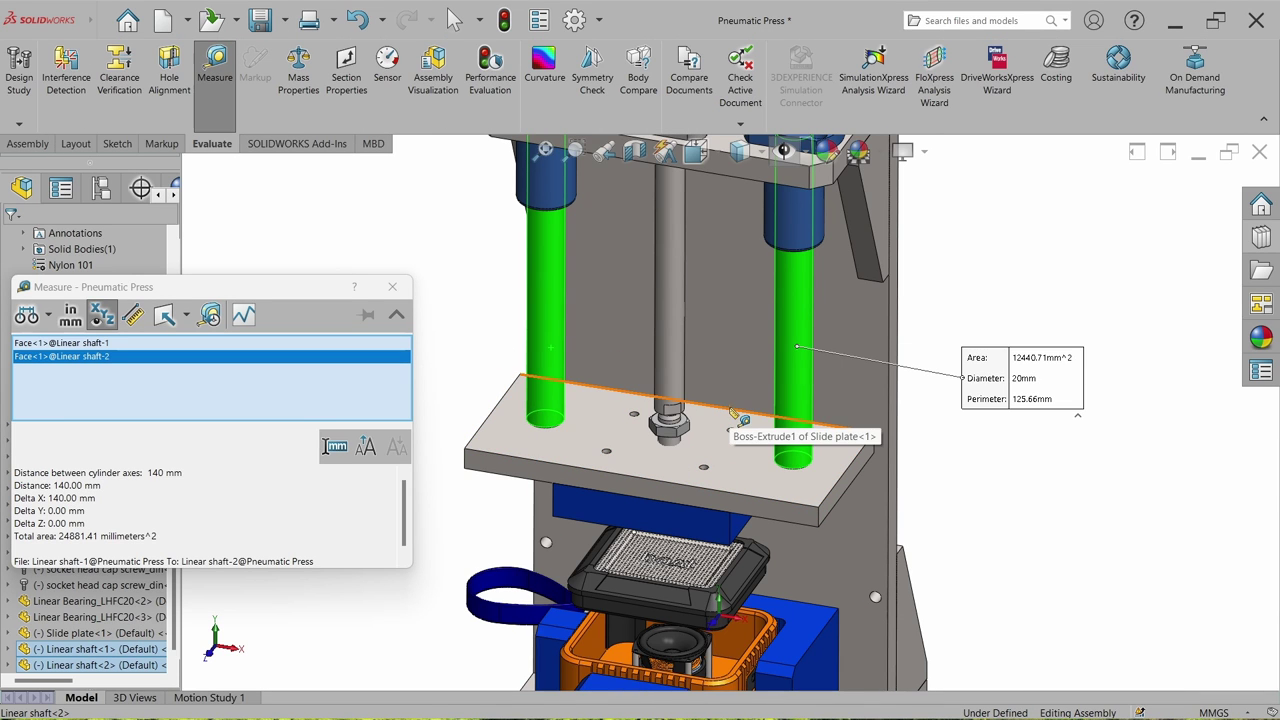
Step: Measure the maximum distance across the two linear shafts instead of the centre distance, and close the measurement
{"action": "scroll", "coordinate": [728, 412], "scroll_direction": "up", "scroll_amount": 3}
{"action": "scroll", "coordinate": [728, 290], "scroll_direction": "down", "scroll_amount": 3}
{"action": "scroll", "coordinate": [770, 295], "scroll_direction": "down", "scroll_amount": 1}
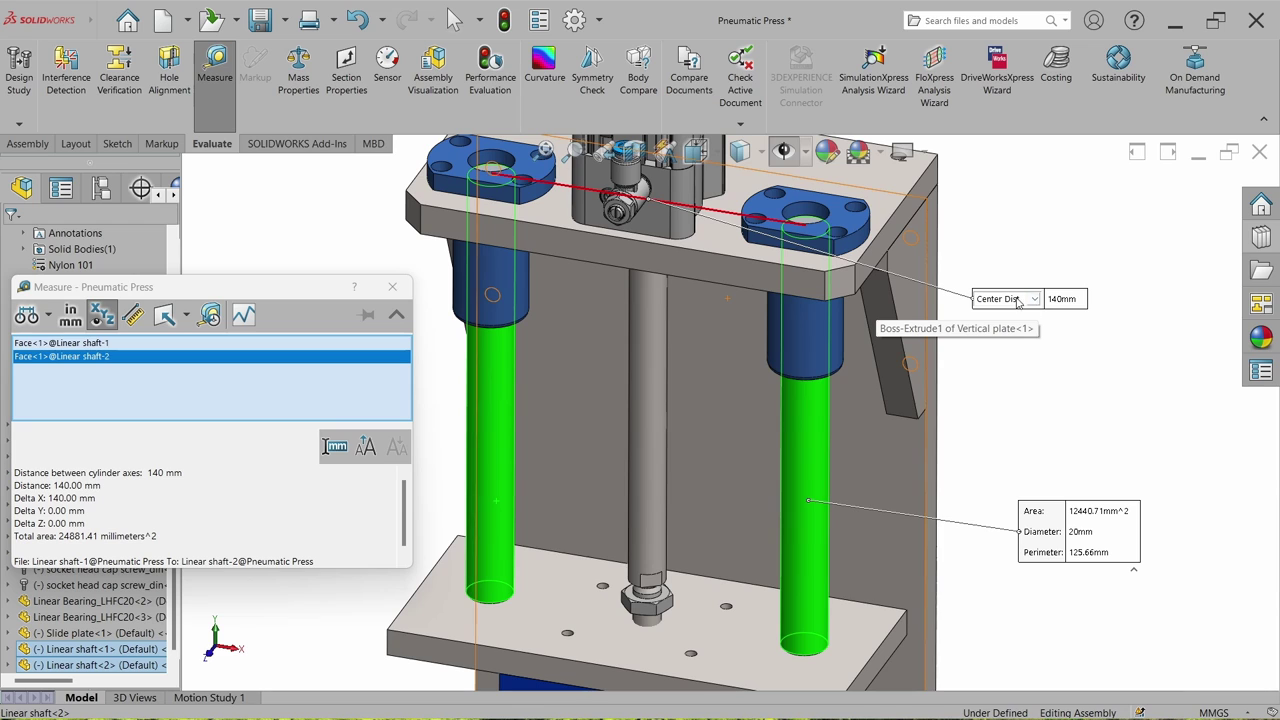
{"action": "left_click", "coordinate": [1019, 302]}
{"action": "left_click", "coordinate": [998, 336]}
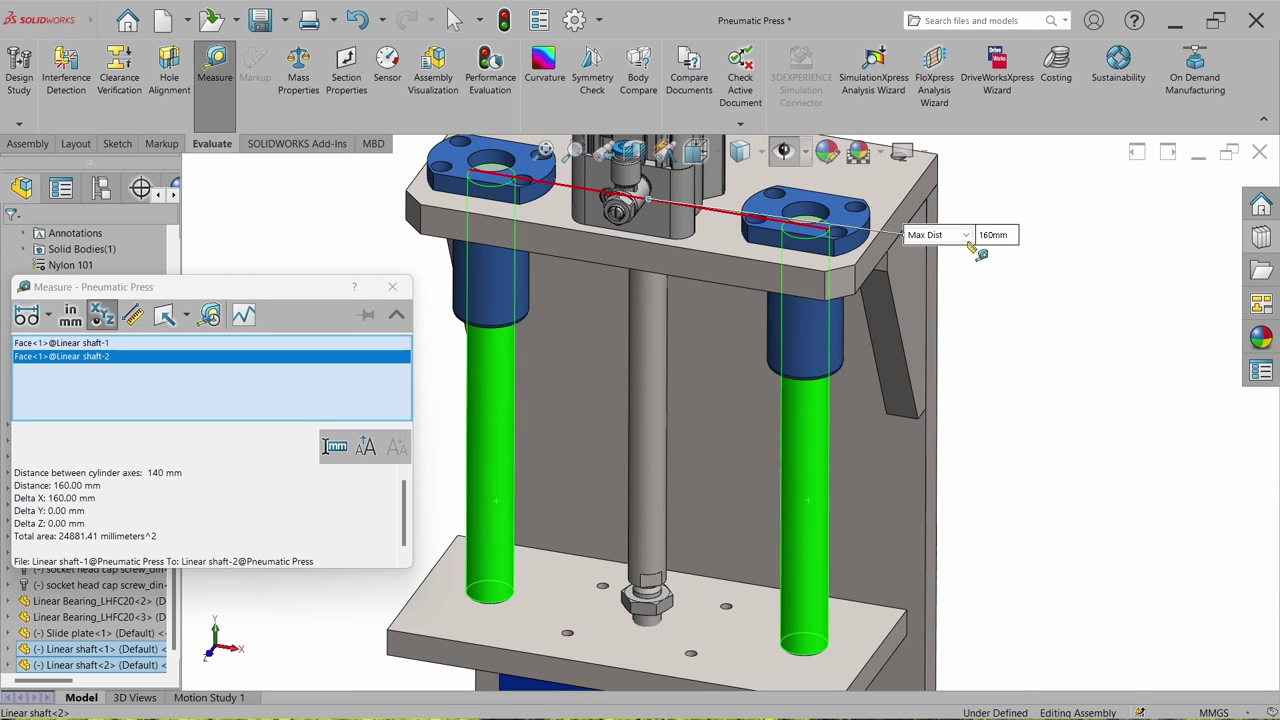
{"action": "left_click", "coordinate": [392, 286]}
{"action": "left_click", "coordinate": [343, 337]}
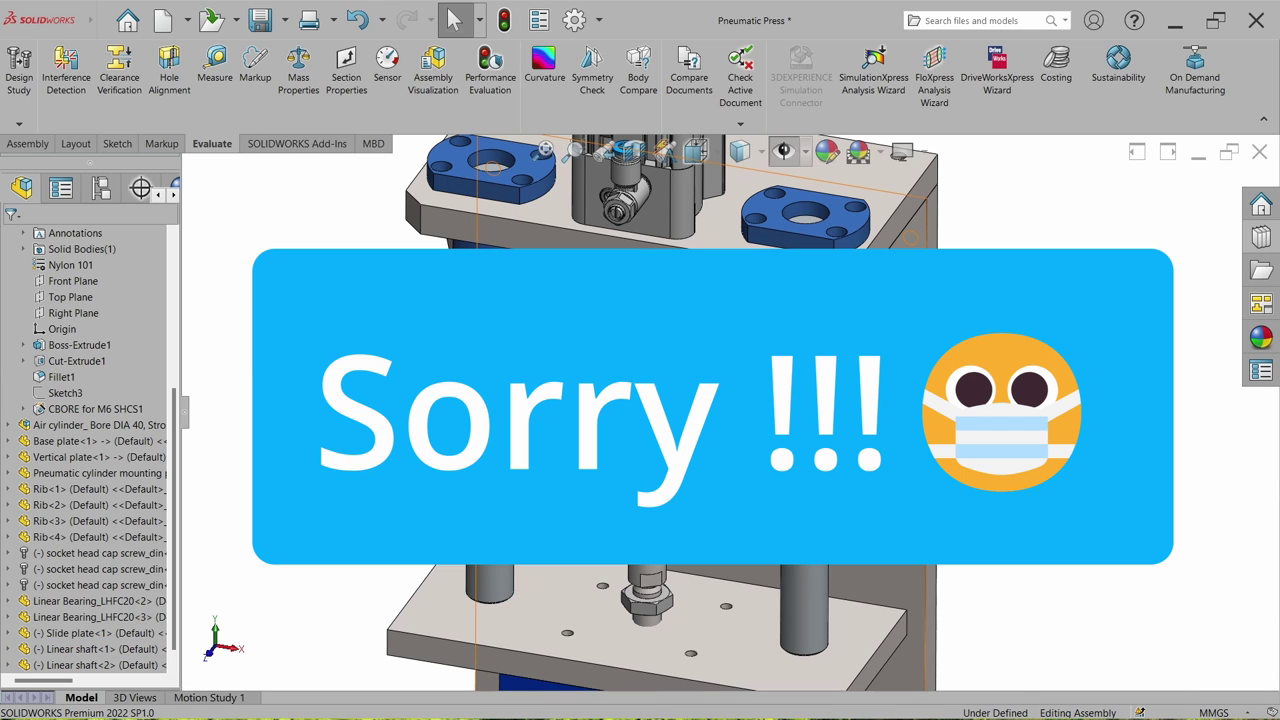
Step: Set the slide plate's length along the shaft spacing to 170 mm and rebuild the assembly
{"action": "scroll", "coordinate": [730, 503], "scroll_direction": "down", "scroll_amount": 2}
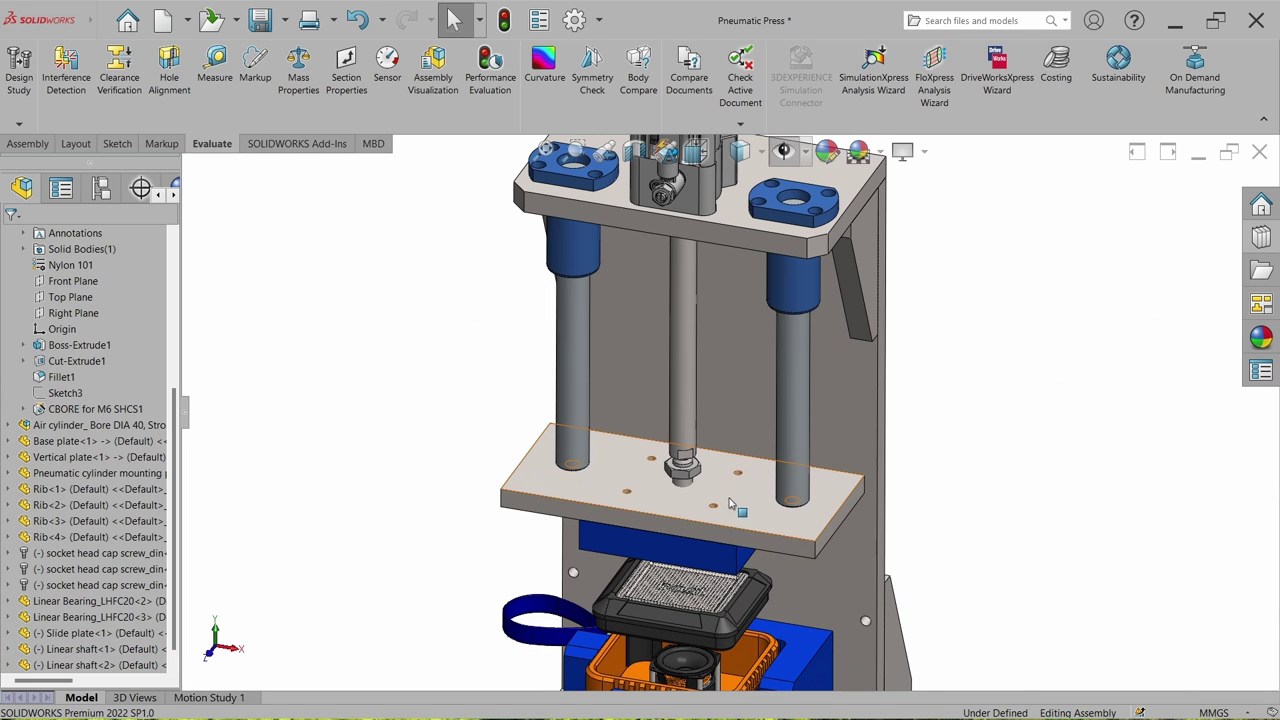
{"action": "double_click", "coordinate": [748, 507]}
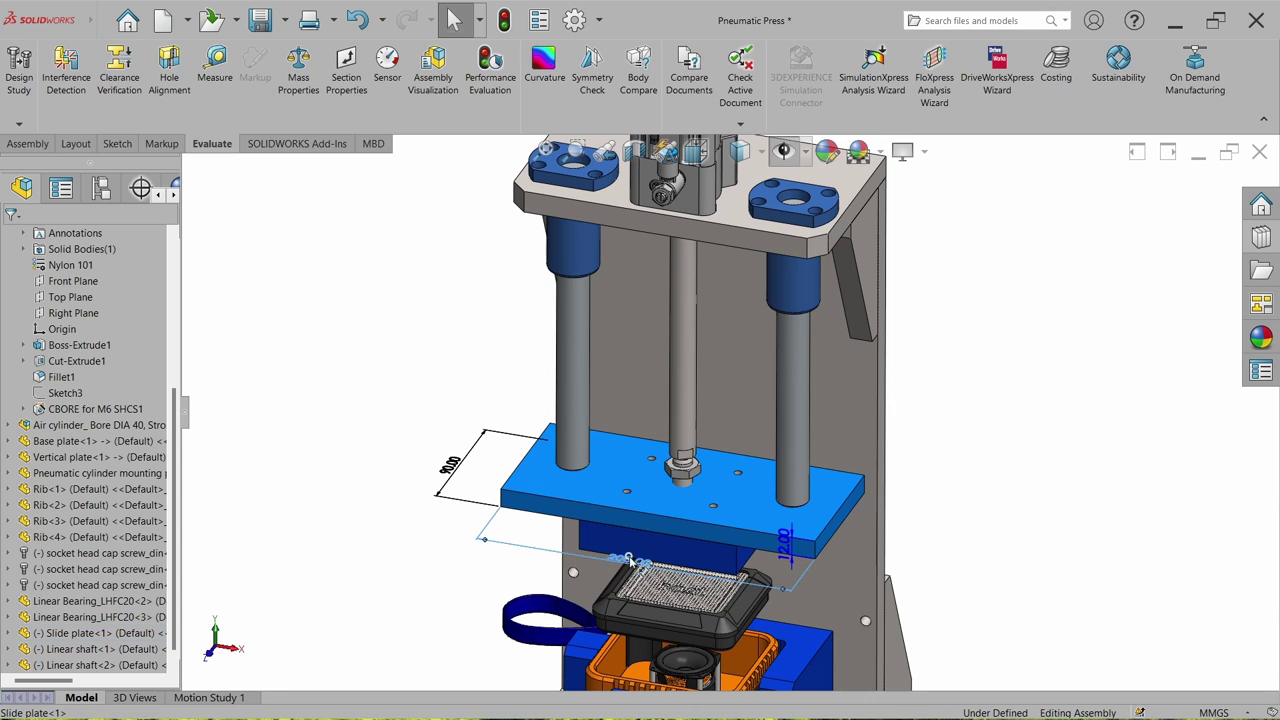
{"action": "double_click", "coordinate": [711, 506]}
{"action": "type", "text": "120"}
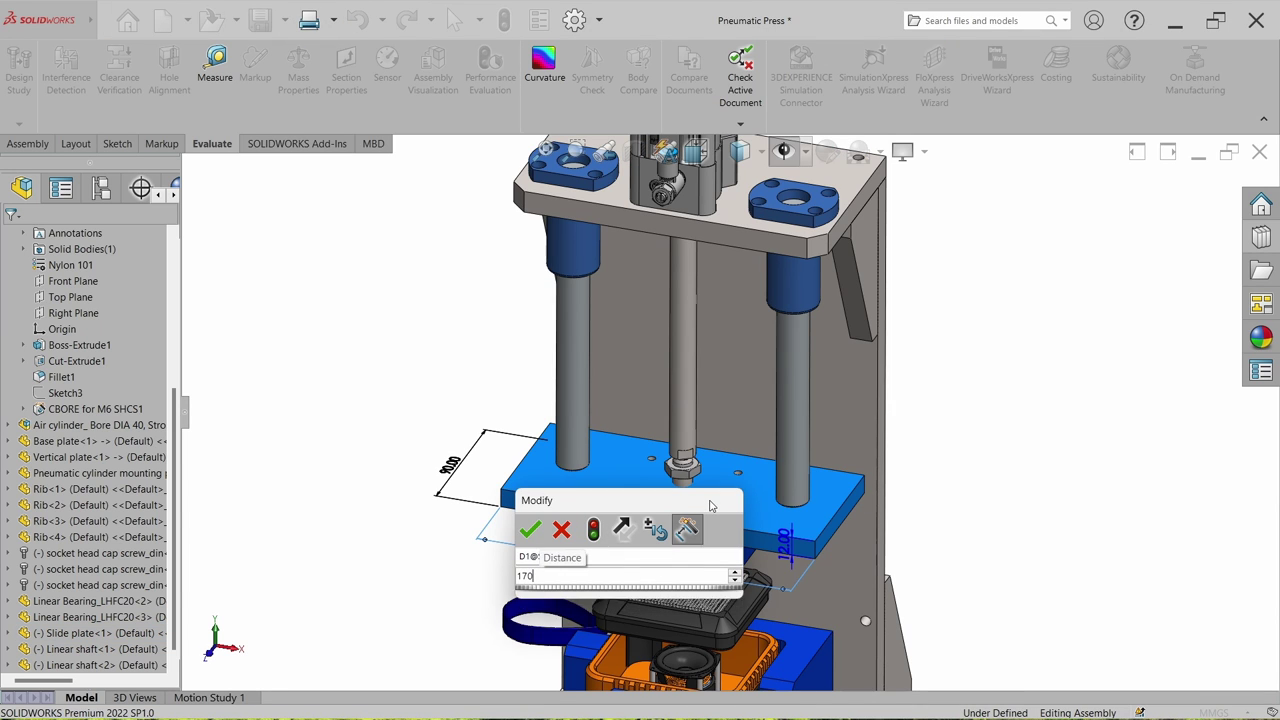
{"action": "key", "text": "Return"}
{"action": "left_click", "coordinate": [420, 330]}
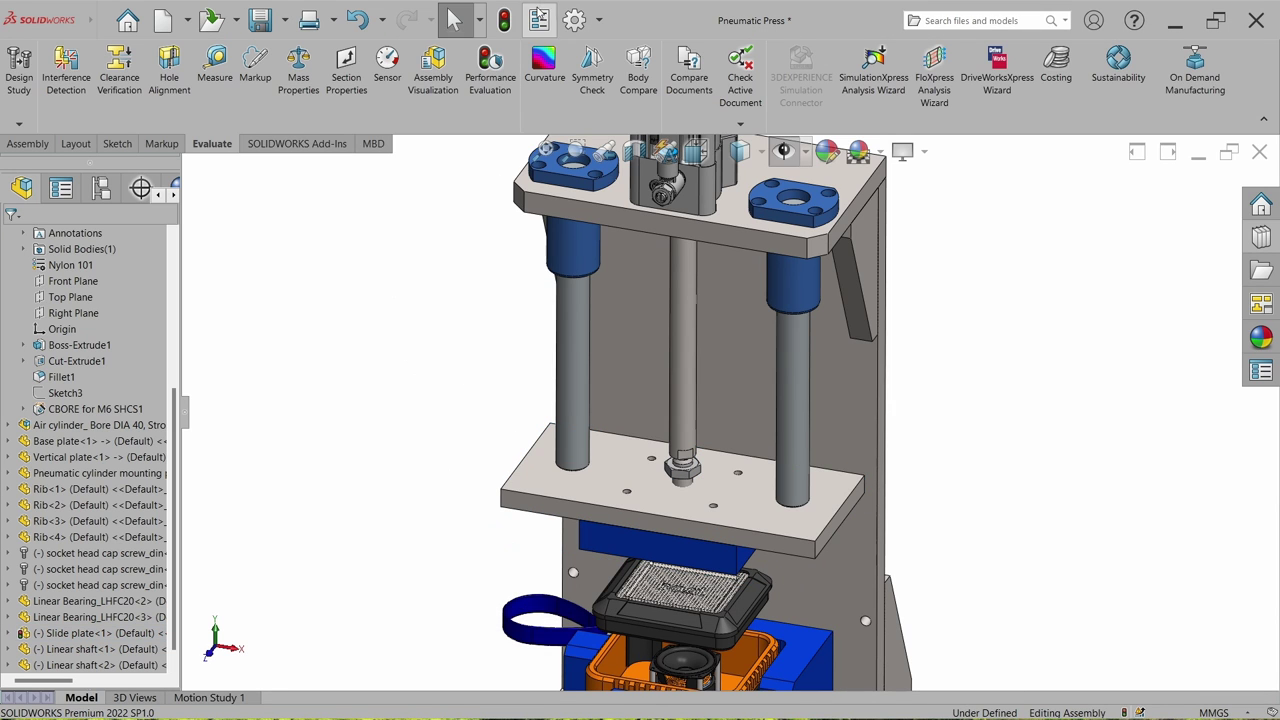
{"action": "left_click", "coordinate": [508, 28]}
Step: View the press square from the side and lower the speaker mesh cover onto the orange speaker base
{"action": "scroll", "coordinate": [792, 570], "scroll_direction": "down", "scroll_amount": 3}
{"action": "middle_click_drag", "start_coordinate": [686, 523], "coordinate": [534, 409]}
{"action": "left_click", "coordinate": [905, 455]}
{"action": "left_click", "coordinate": [925, 433]}
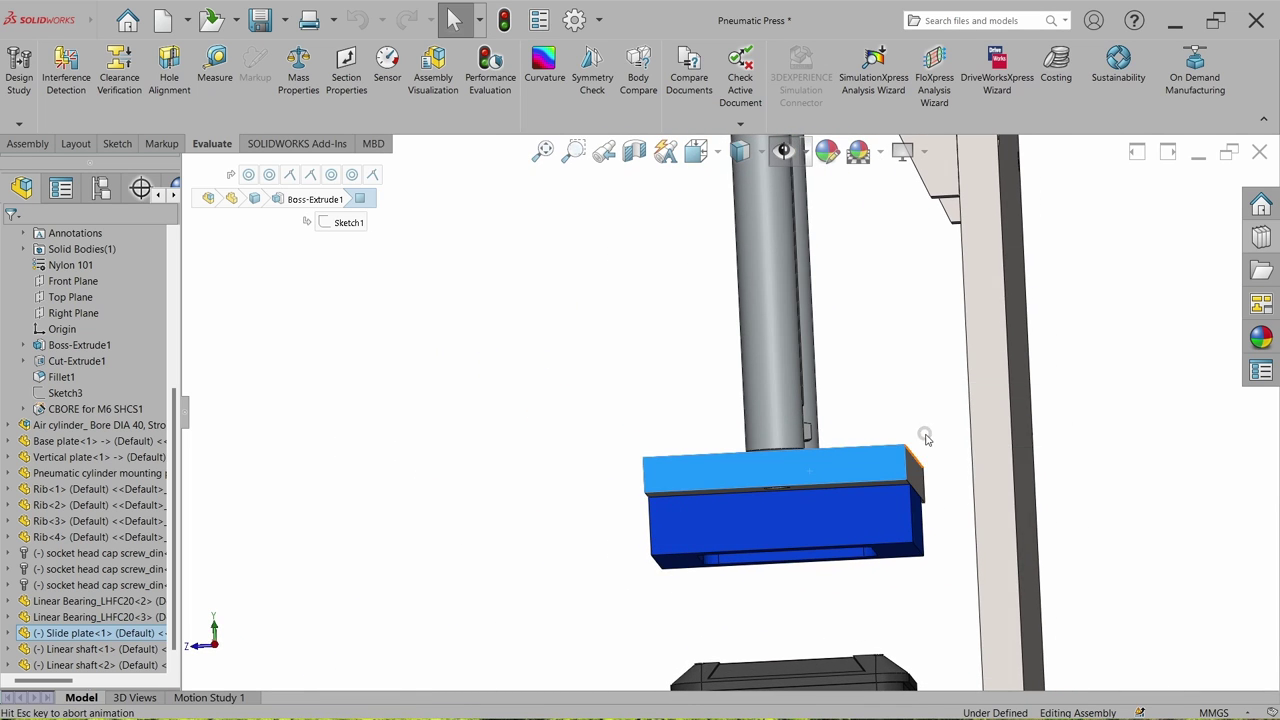
{"action": "left_click", "coordinate": [926, 502]}
{"action": "scroll", "coordinate": [696, 597], "scroll_direction": "down", "scroll_amount": 3}
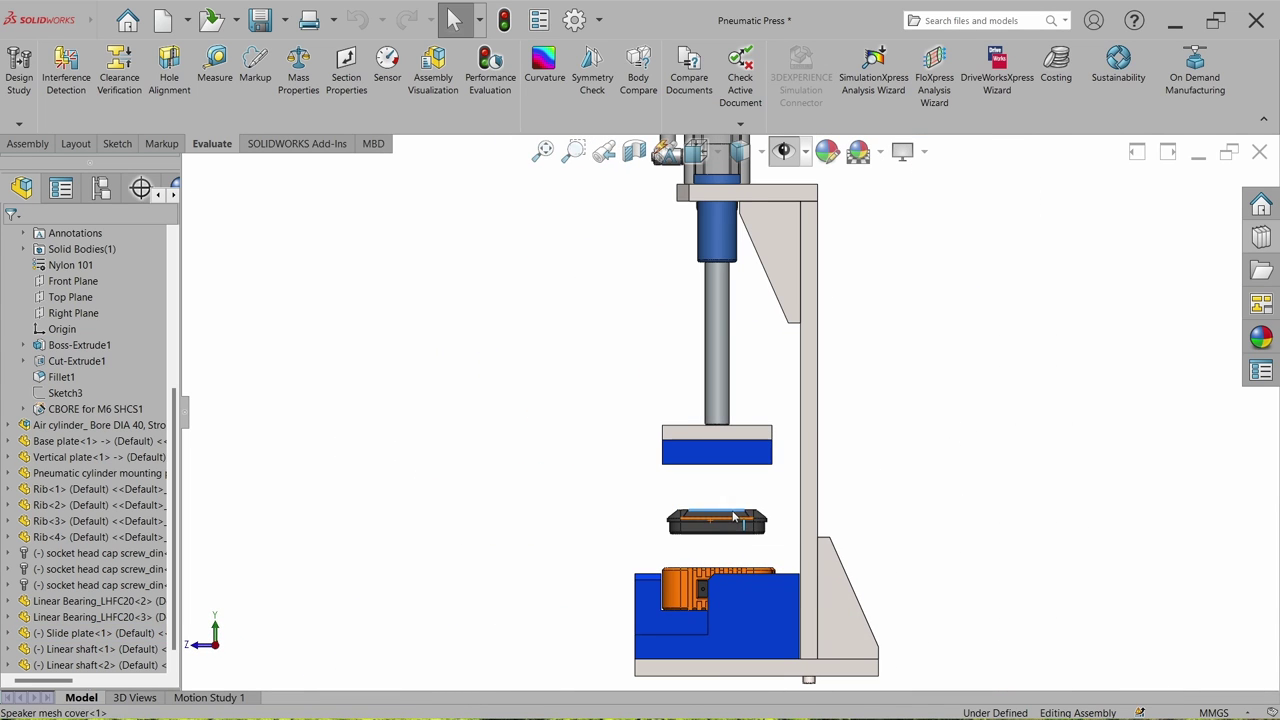
{"action": "left_click_drag", "start_coordinate": [732, 513], "coordinate": [733, 557]}
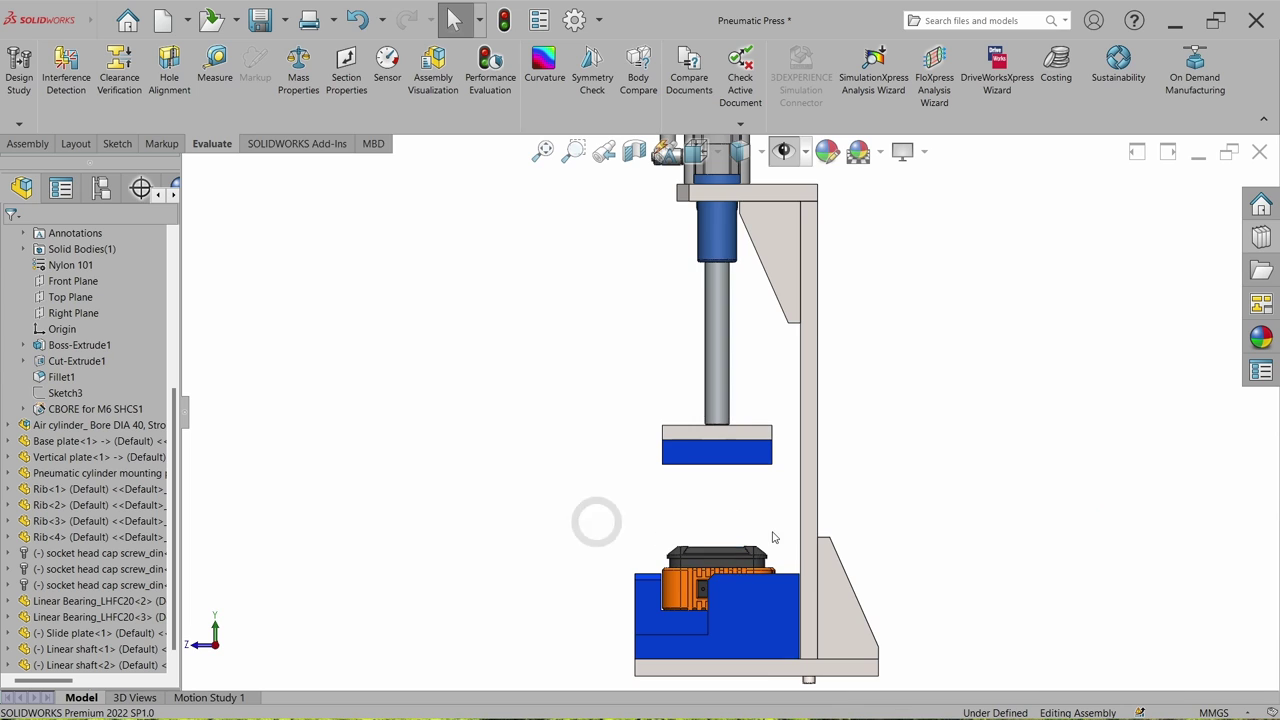
Step: Lower the top pressing jig onto the speaker mesh cover and examine their contact from the side and the front
{"action": "scroll", "coordinate": [783, 561], "scroll_direction": "down", "scroll_amount": 2}
{"action": "left_click_drag", "start_coordinate": [717, 417], "coordinate": [716, 548]}
{"action": "left_click", "coordinate": [506, 520]}
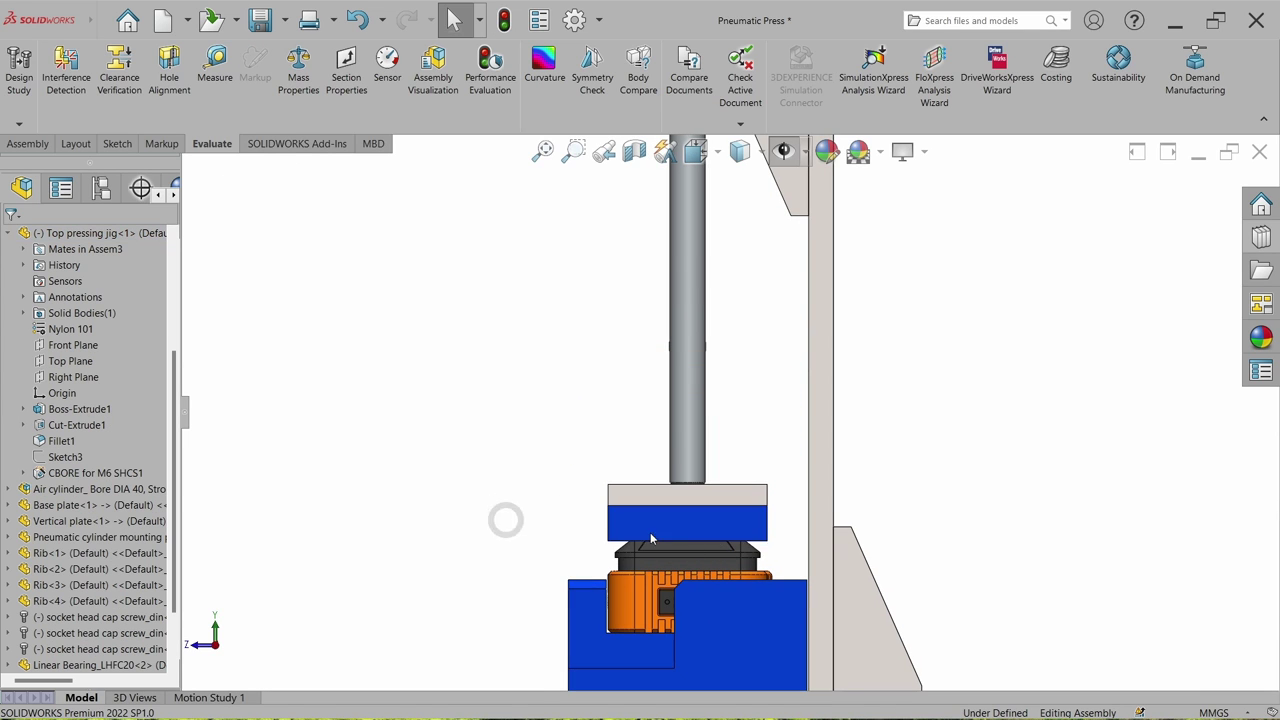
{"action": "scroll", "coordinate": [702, 565], "scroll_direction": "down", "scroll_amount": 5}
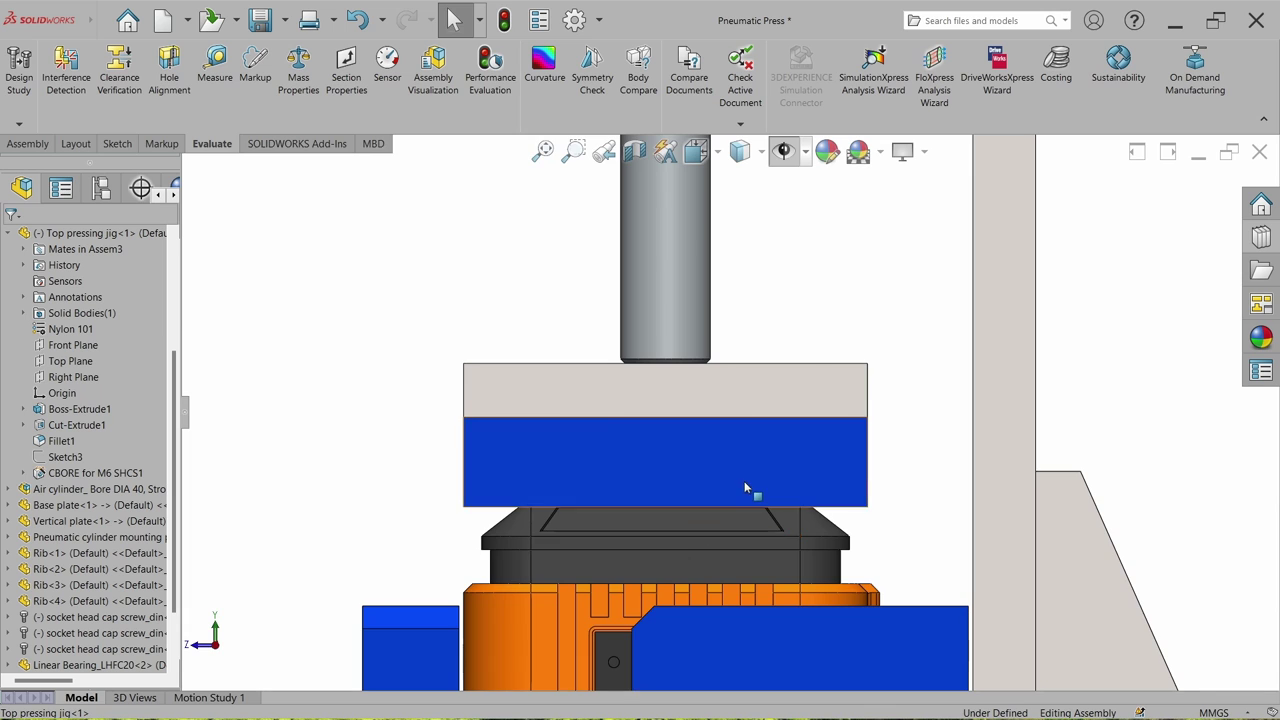
{"action": "middle_click_drag", "start_coordinate": [745, 488], "coordinate": [817, 480]}
{"action": "left_click", "coordinate": [491, 458]}
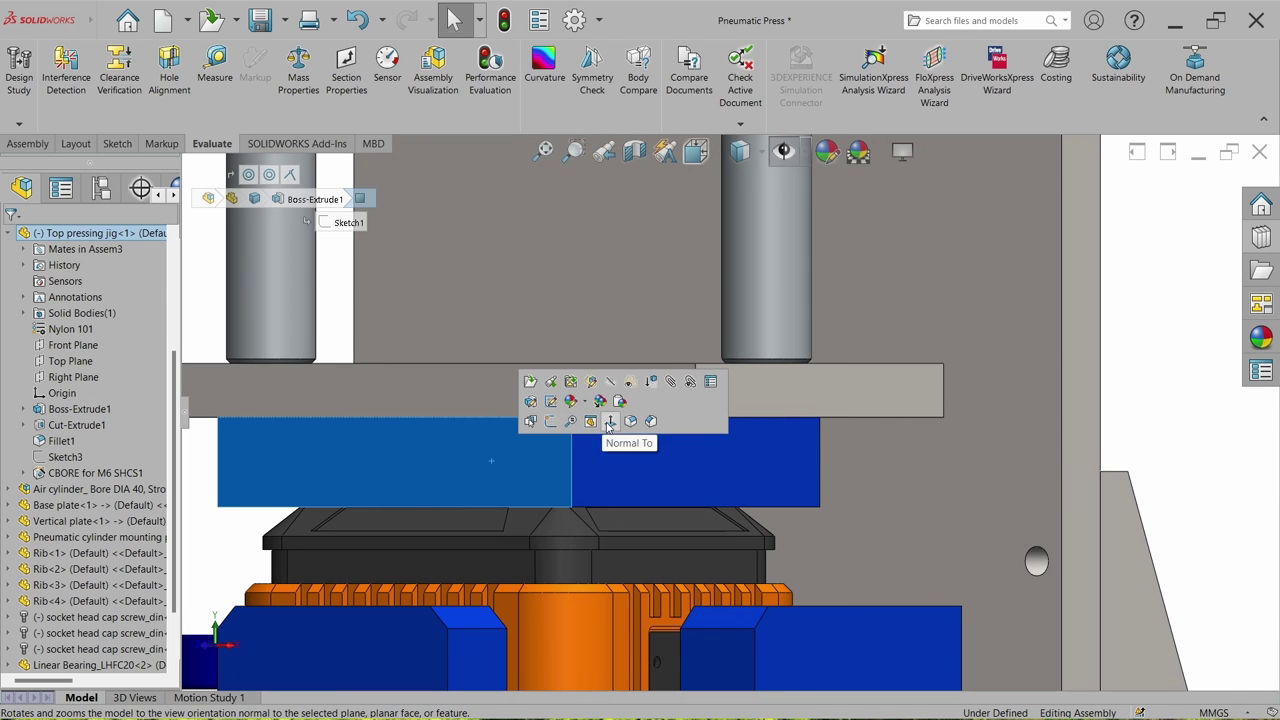
{"action": "left_click", "coordinate": [609, 421]}
{"action": "scroll", "coordinate": [740, 540], "scroll_direction": "down", "scroll_amount": 4}
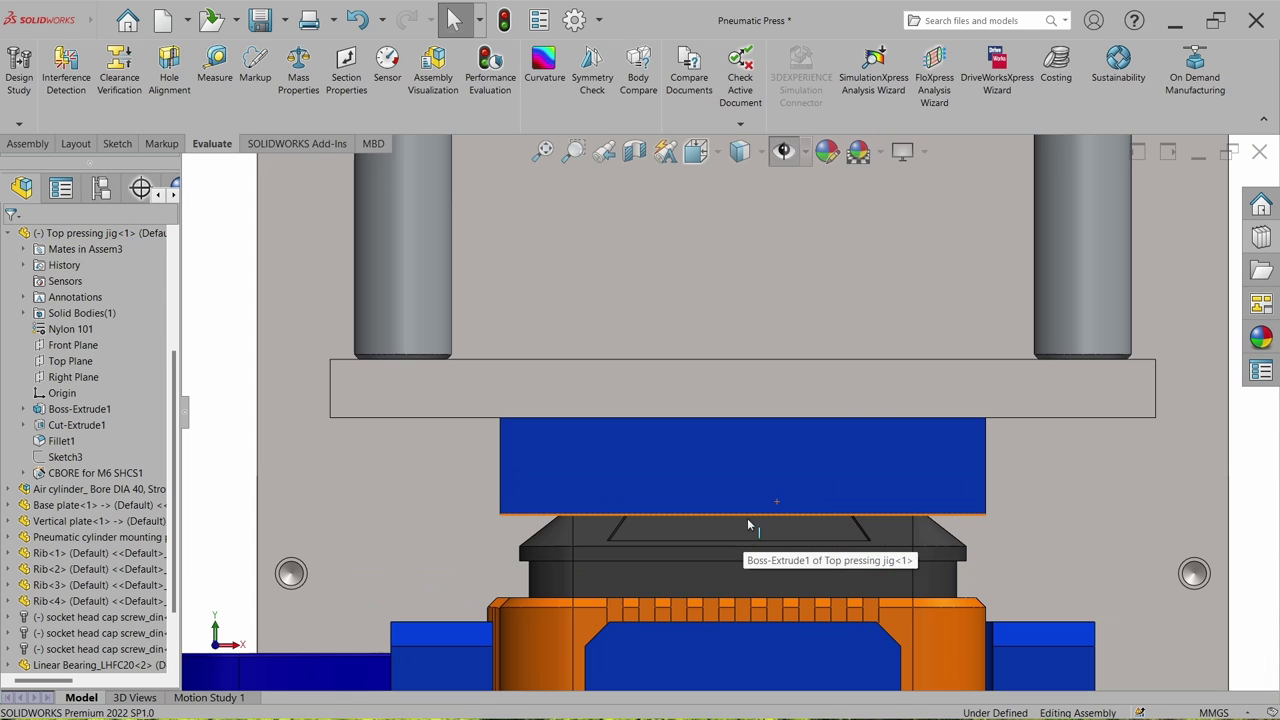
Step: Raise the slide plate and pressing jig clear of the speaker, keeping the whole press in view
{"action": "left_click", "coordinate": [762, 484]}
{"action": "left_click_drag", "start_coordinate": [760, 434], "coordinate": [755, 392]}
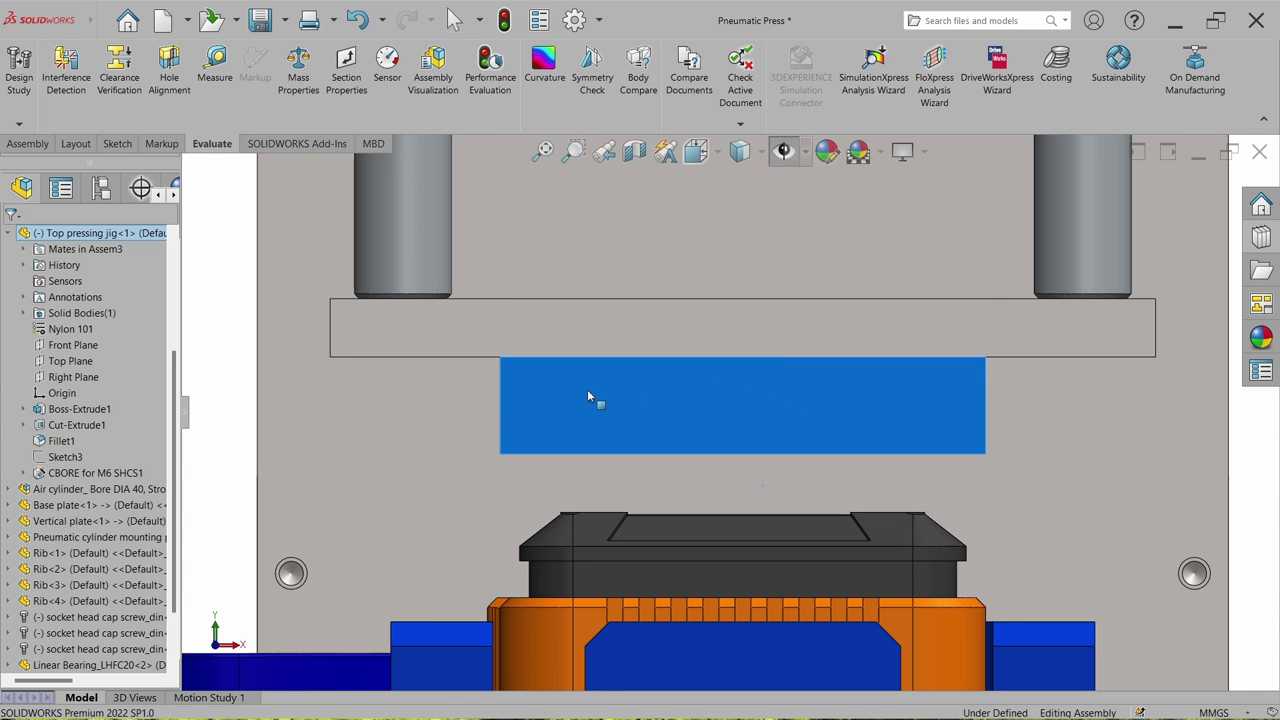
{"action": "key", "text": "f"}
{"action": "left_click", "coordinate": [697, 153]}
{"action": "scroll", "coordinate": [764, 490], "scroll_direction": "down", "scroll_amount": 3}
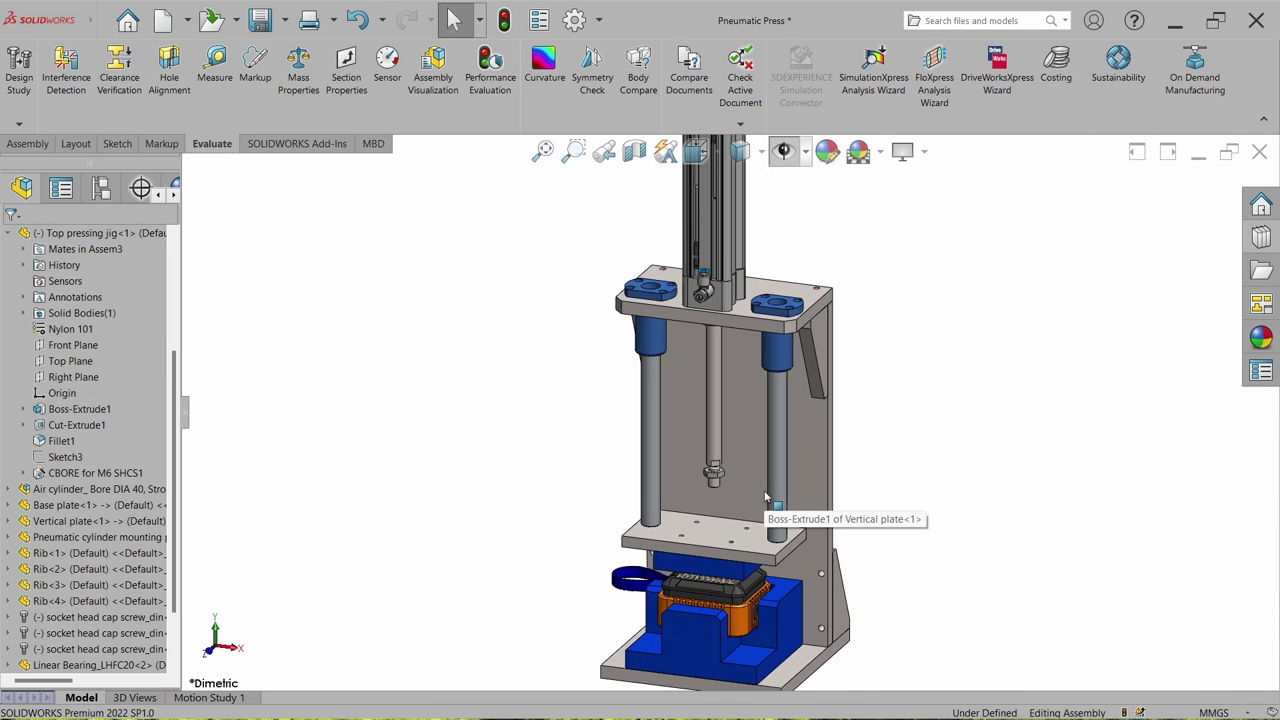
{"action": "left_click_drag", "start_coordinate": [703, 519], "coordinate": [681, 431]}
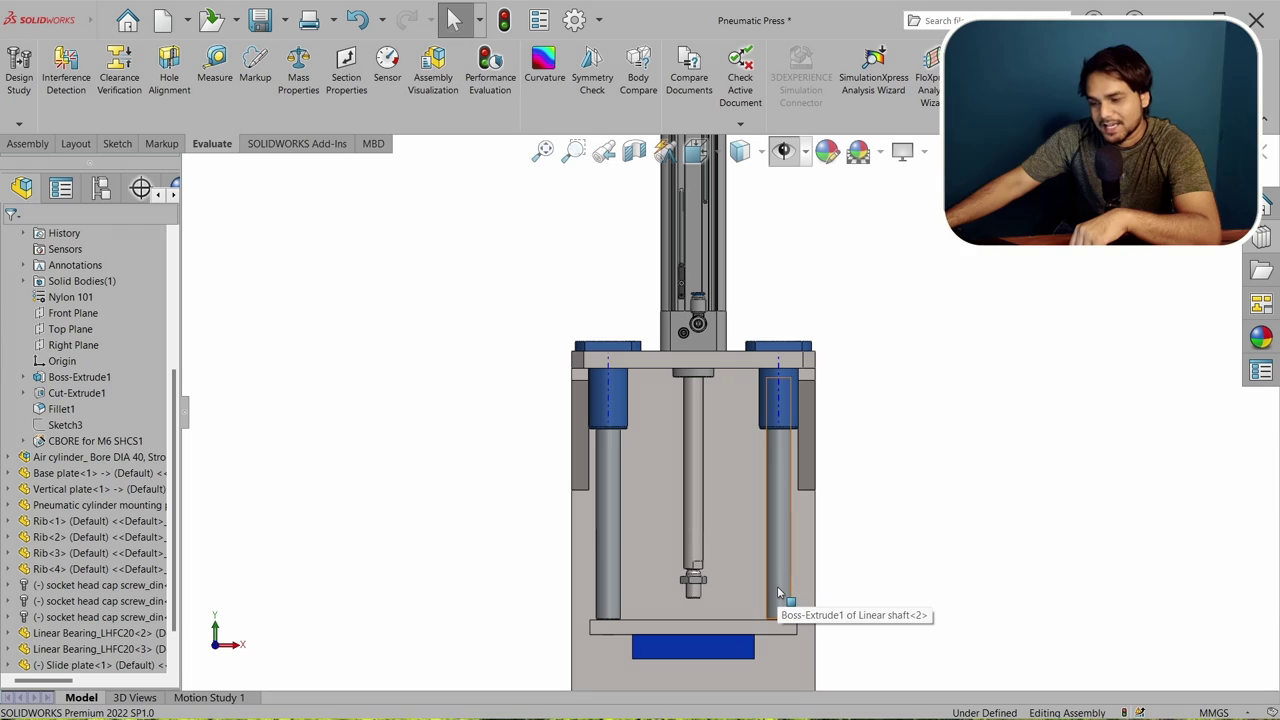
Step: Retract the air cylinder's rod and extend it again until its threaded end is just above the slide plate
{"action": "left_click_drag", "start_coordinate": [780, 594], "coordinate": [695, 380]}
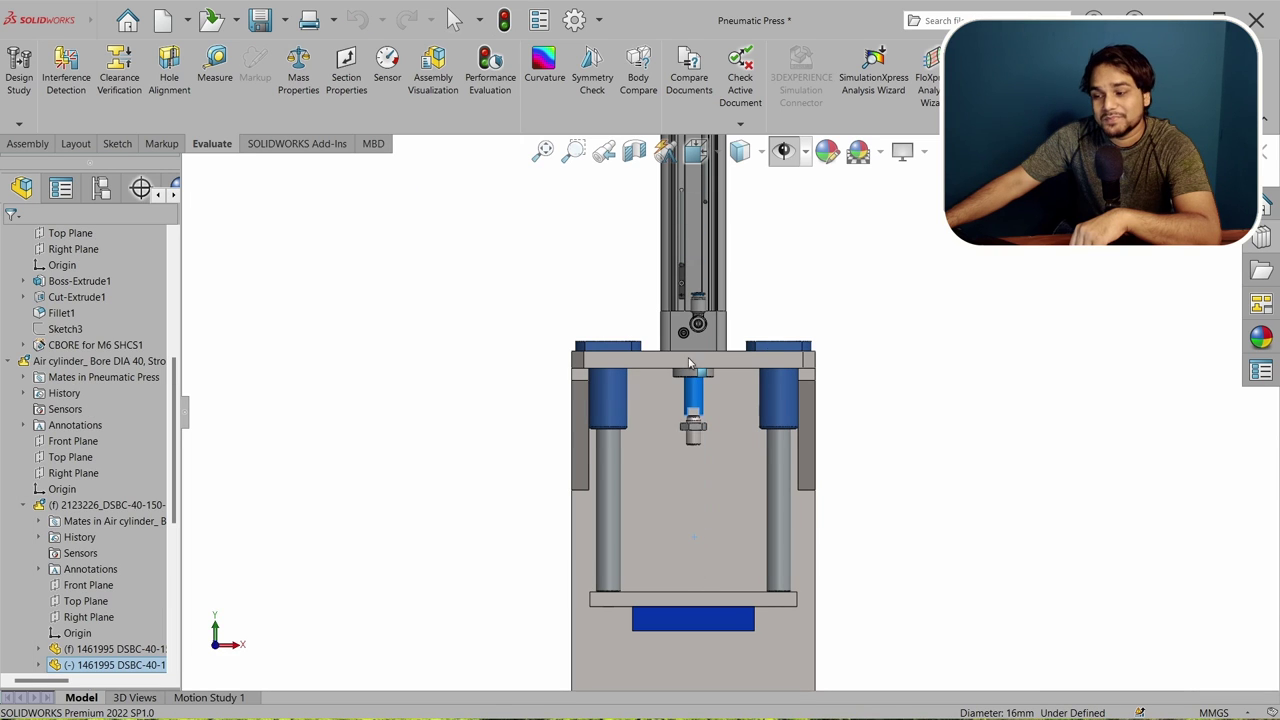
{"action": "left_click_drag", "start_coordinate": [677, 452], "coordinate": [680, 512]}
{"action": "left_click", "coordinate": [247, 200]}
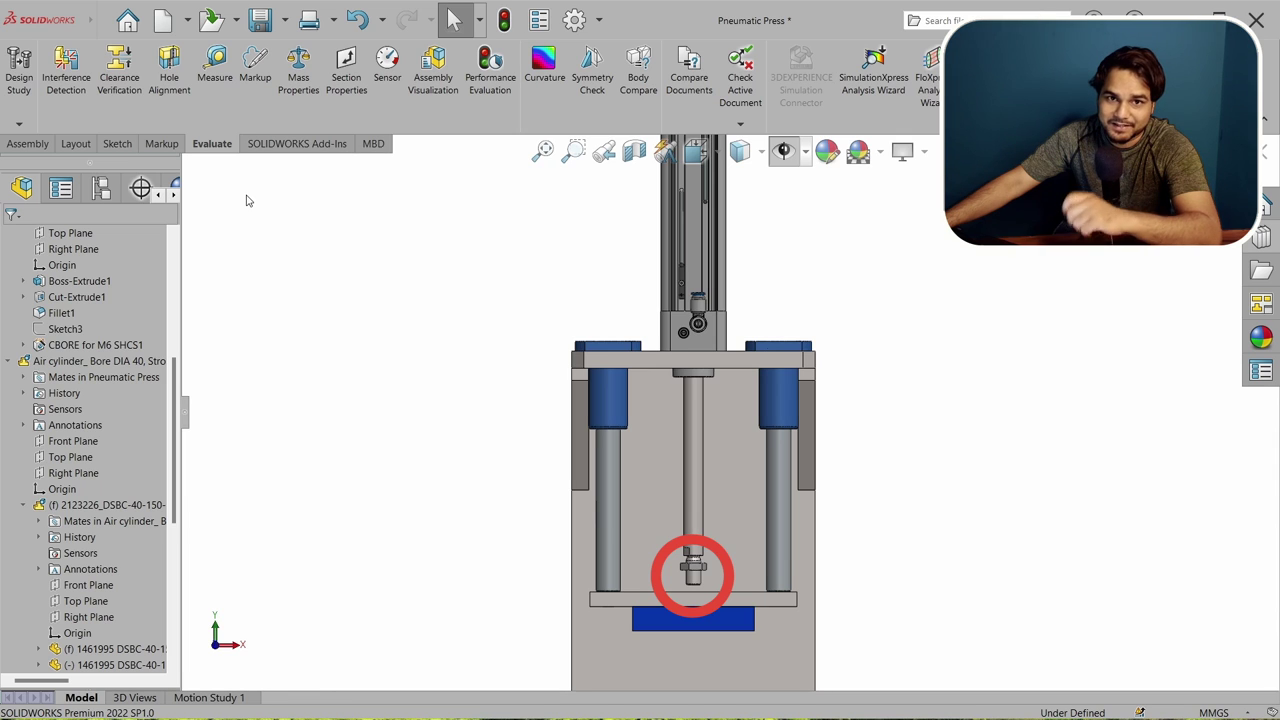
Step: Draw freehand markup lines, red along both linear shafts and green slanting across the cylinder rod
{"action": "left_click", "coordinate": [255, 68]}
{"action": "left_click_drag", "start_coordinate": [610, 308], "coordinate": [610, 360]}
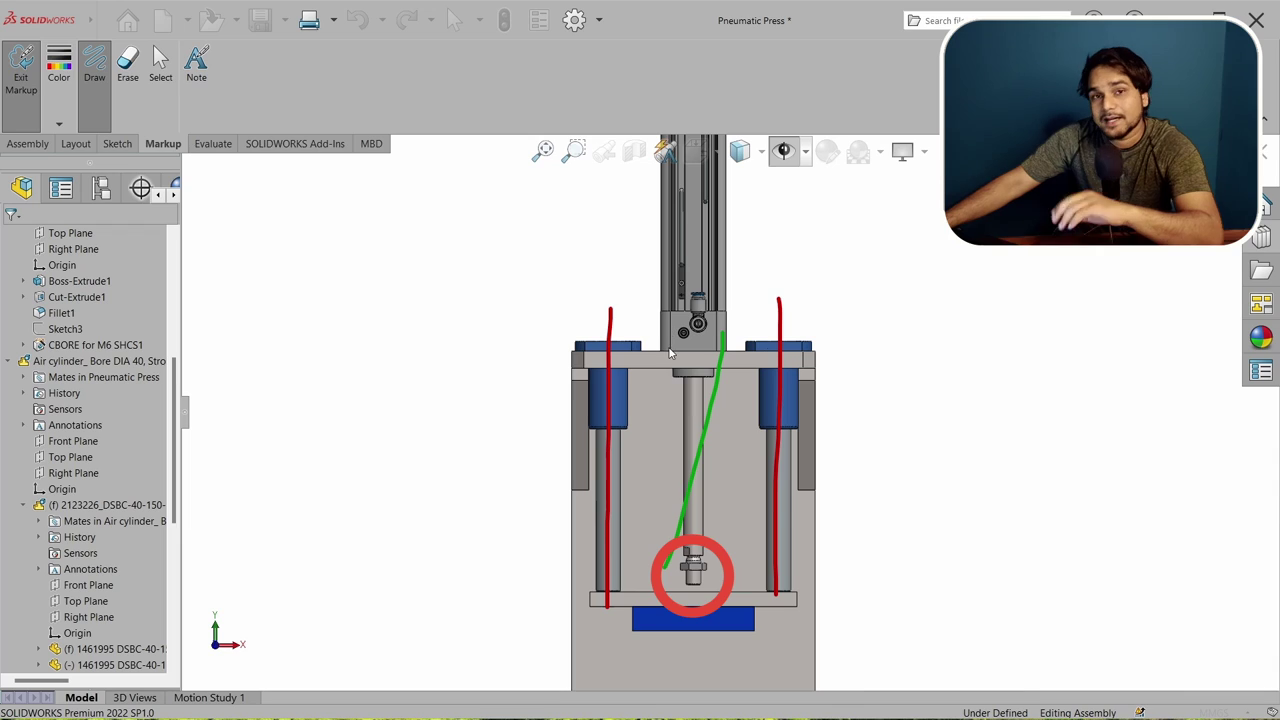
{"action": "left_click_drag", "start_coordinate": [666, 341], "coordinate": [685, 445]}
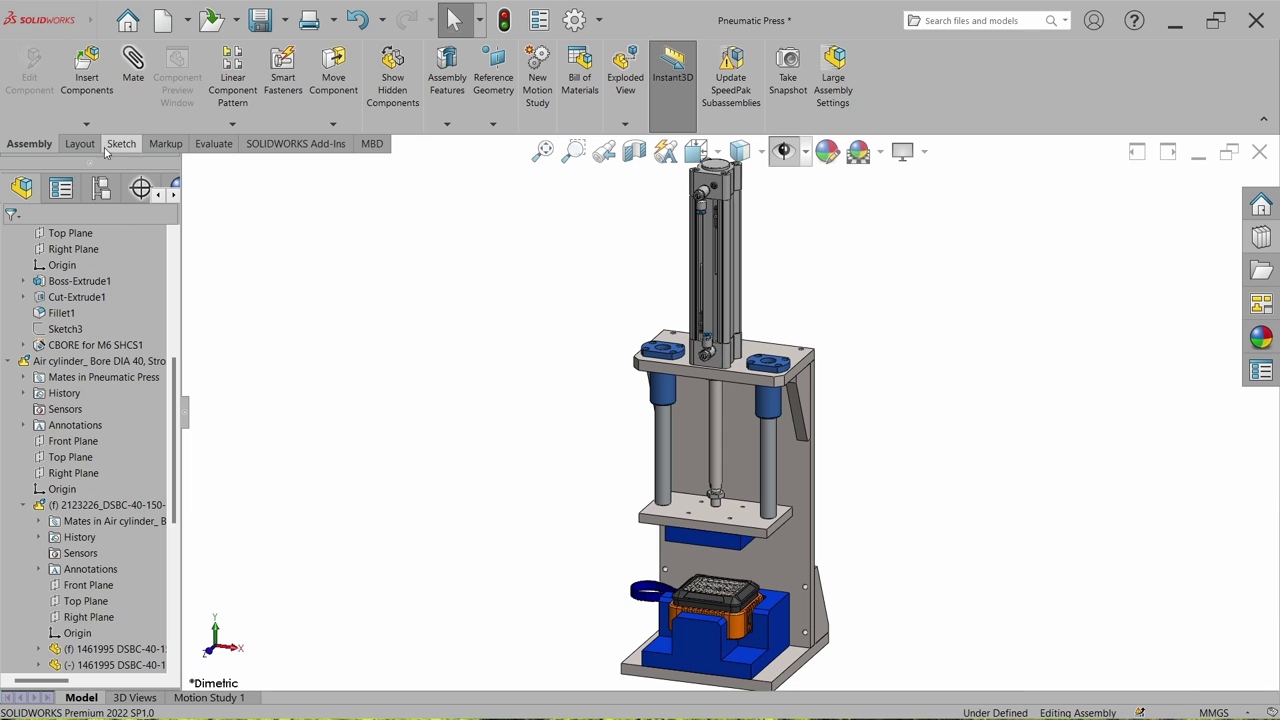
Step: Insert the Float joint_FK-M12X125 part beside the cylinder rod above the slide plate
{"action": "left_click", "coordinate": [97, 90]}
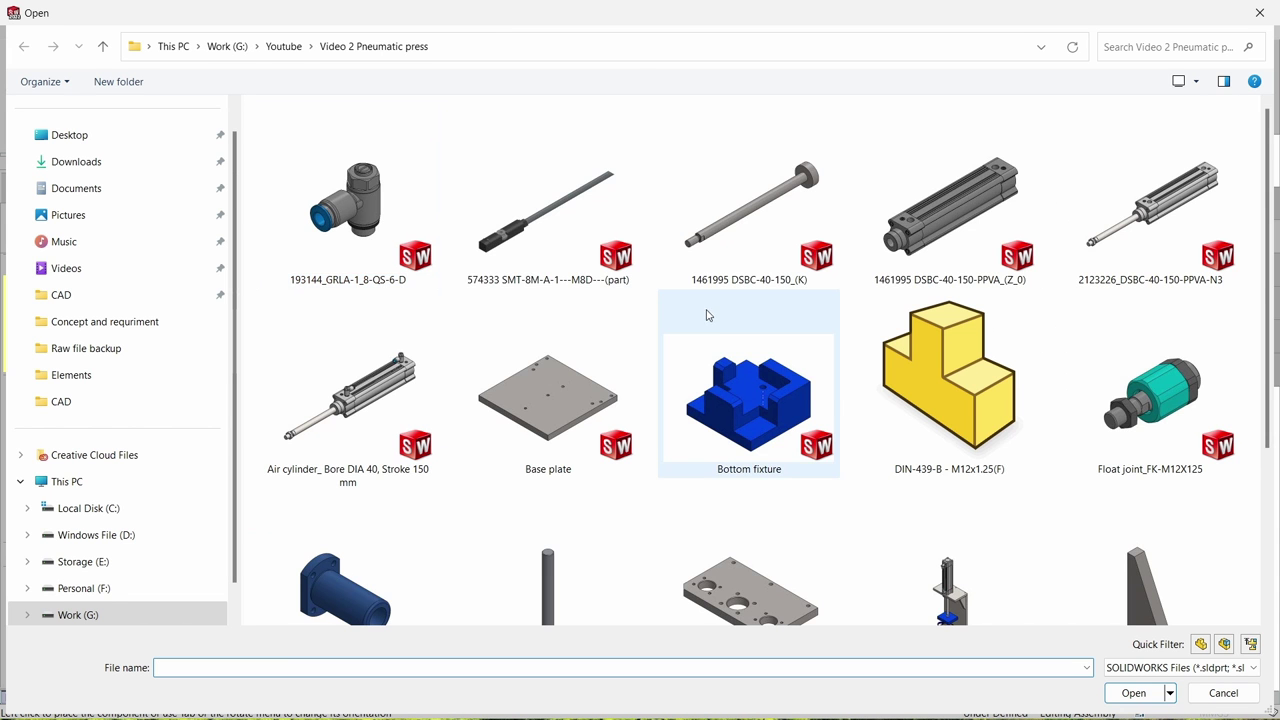
{"action": "scroll", "coordinate": [707, 315], "scroll_direction": "down", "scroll_amount": 2}
{"action": "double_click", "coordinate": [1149, 189]}
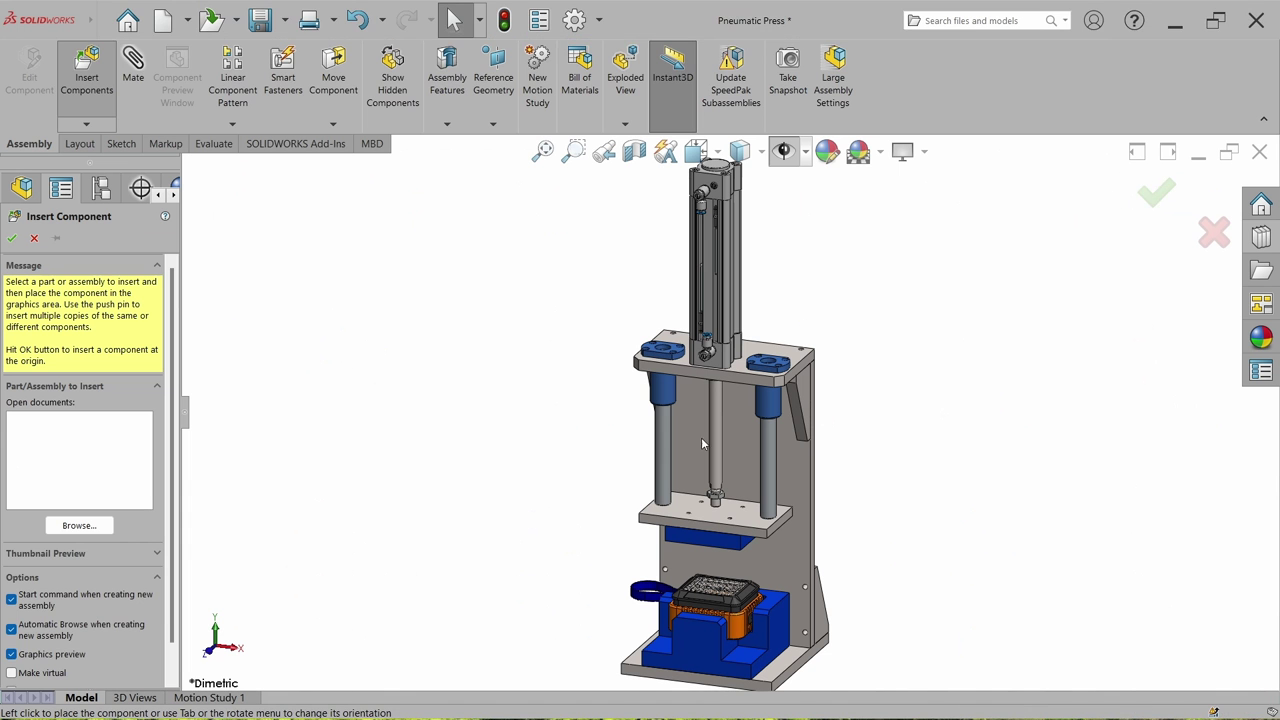
{"action": "left_click", "coordinate": [697, 489]}
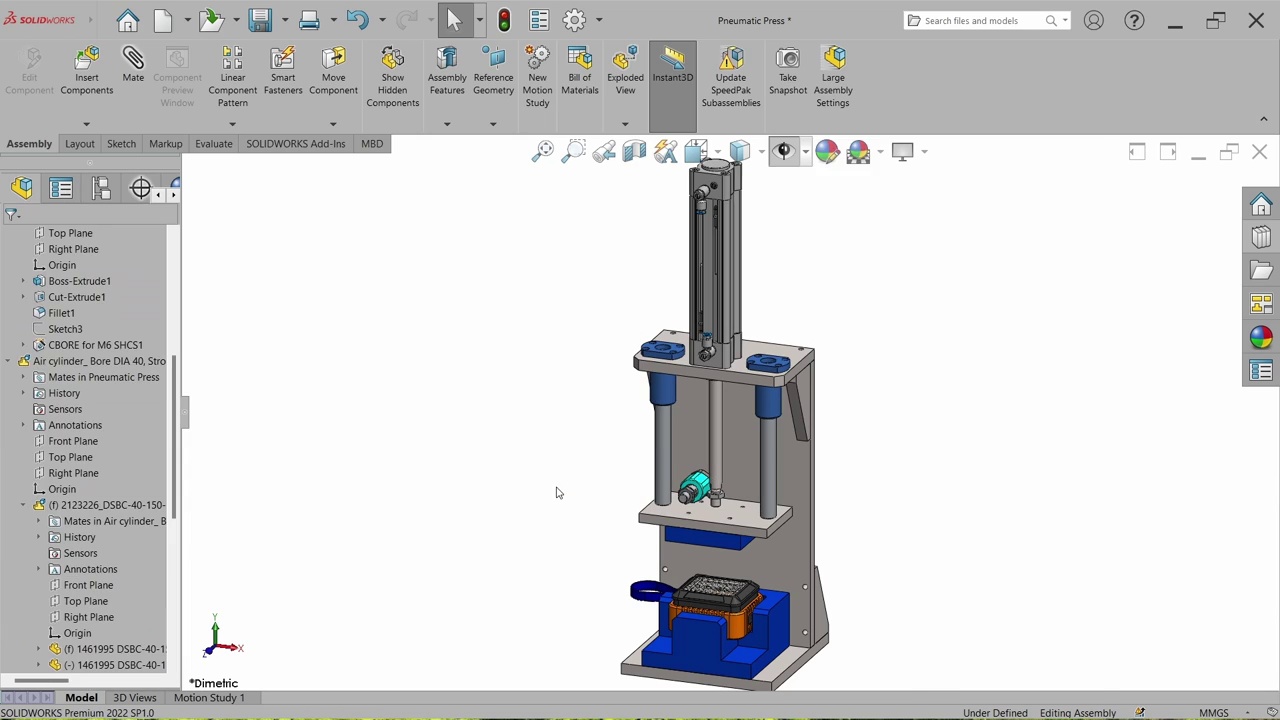
Step: Rotate the float joint upright beside the cylinder rod, with its threaded bore facing up
{"action": "scroll", "coordinate": [705, 495], "scroll_direction": "up", "scroll_amount": 5}
{"action": "right_click", "coordinate": [670, 440]}
{"action": "left_click", "coordinate": [714, 434]}
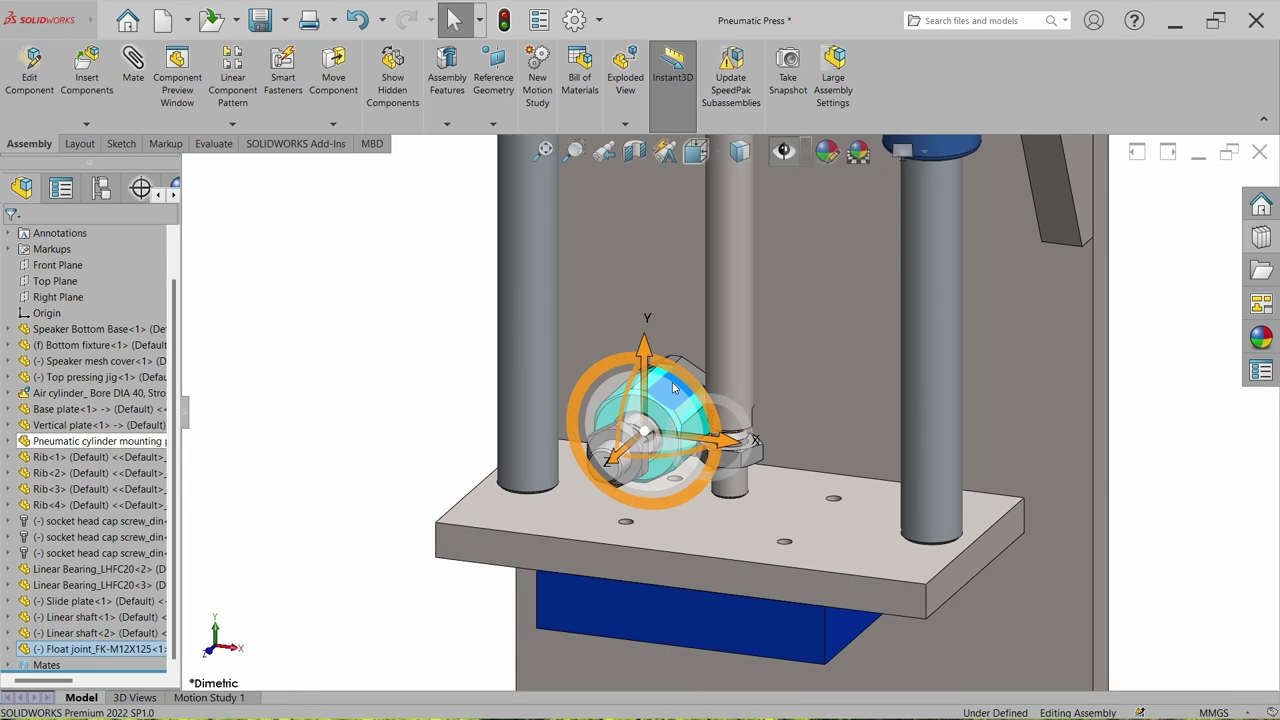
{"action": "left_click_drag", "start_coordinate": [673, 388], "coordinate": [609, 500]}
{"action": "left_click", "coordinate": [331, 383]}
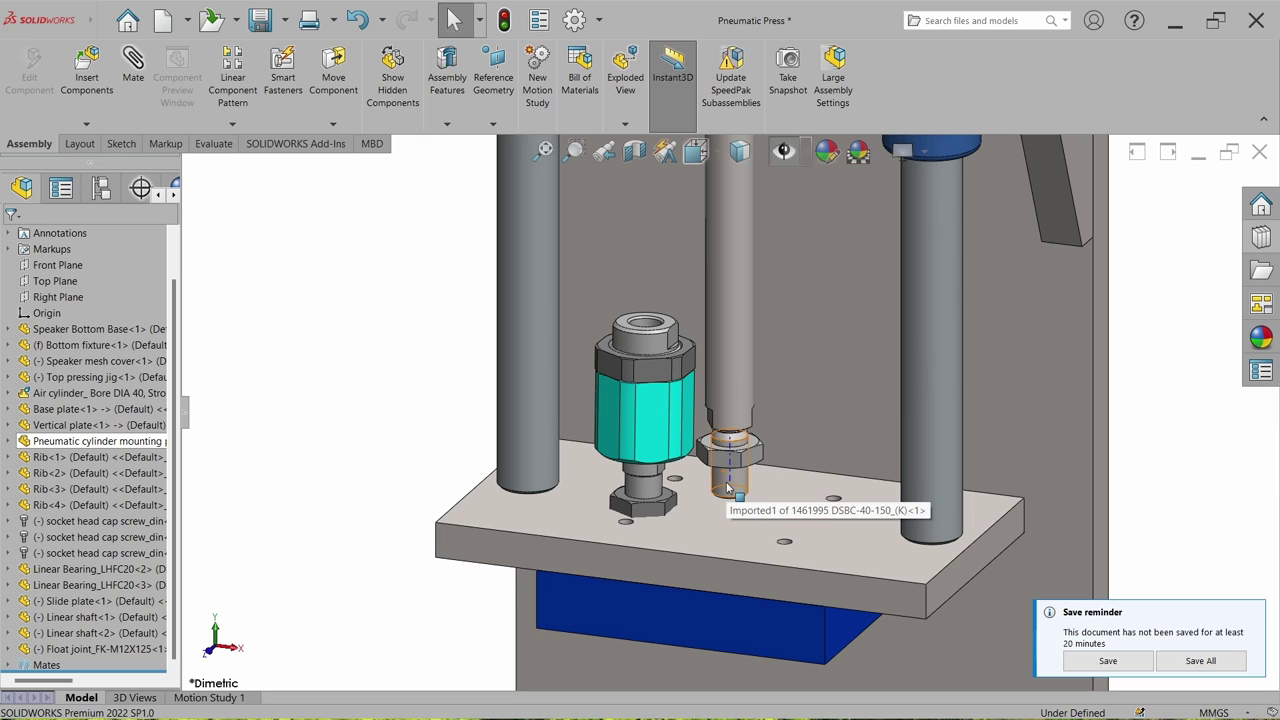
Step: Mate the float joint's threaded bore concentric with the threaded end of the cylinder rod
{"action": "left_click", "coordinate": [634, 319]}
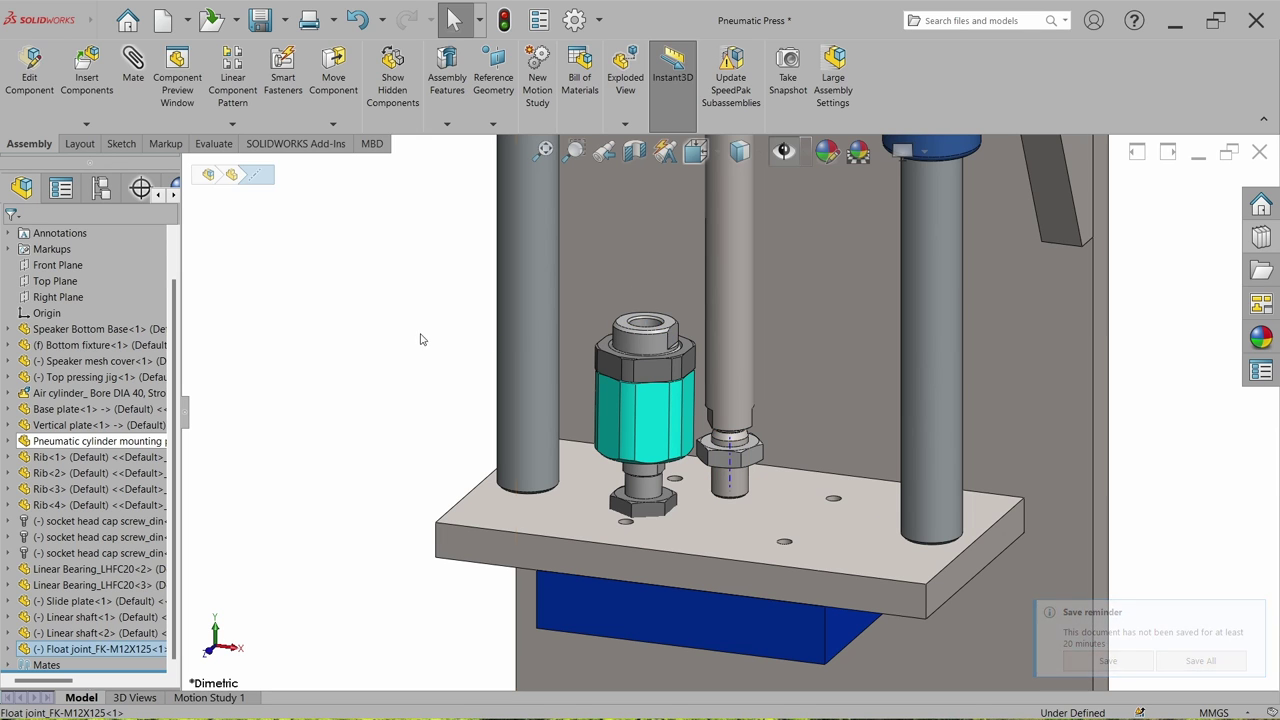
{"action": "scroll", "coordinate": [756, 420], "scroll_direction": "down", "scroll_amount": 2}
{"action": "left_click", "coordinate": [716, 465]}
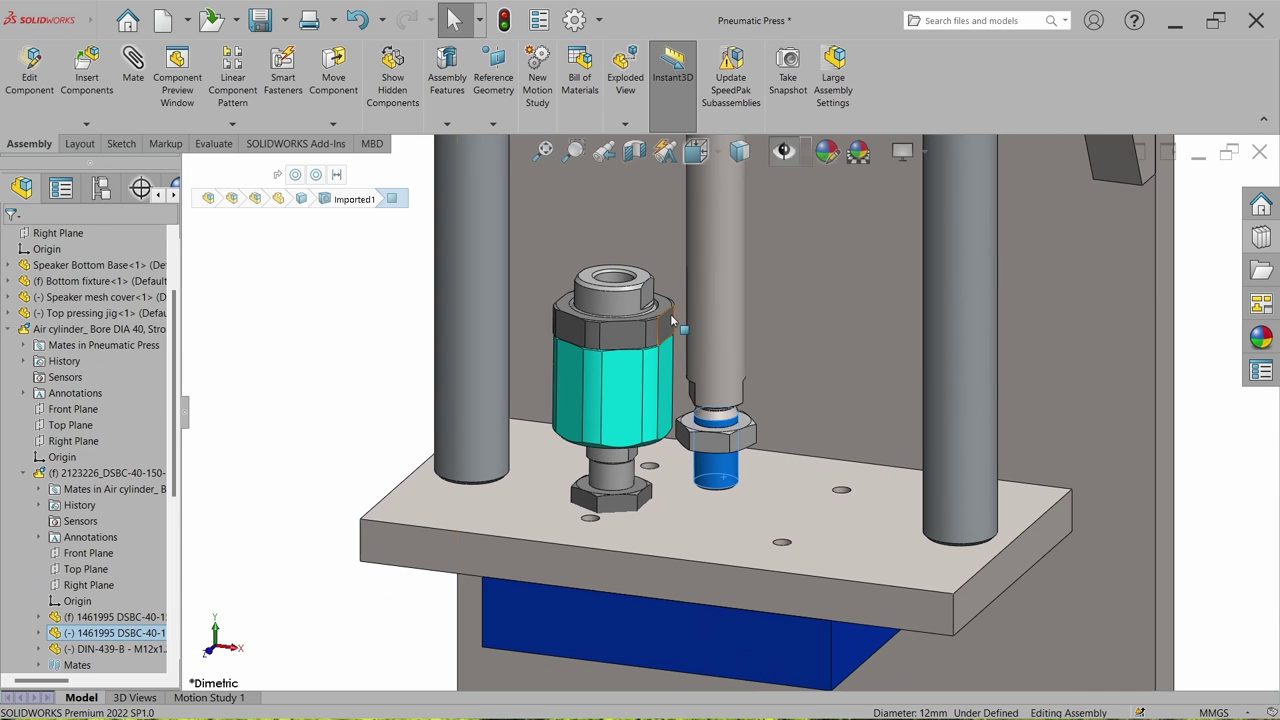
{"action": "left_click", "coordinate": [624, 283], "text": "ctrl"}
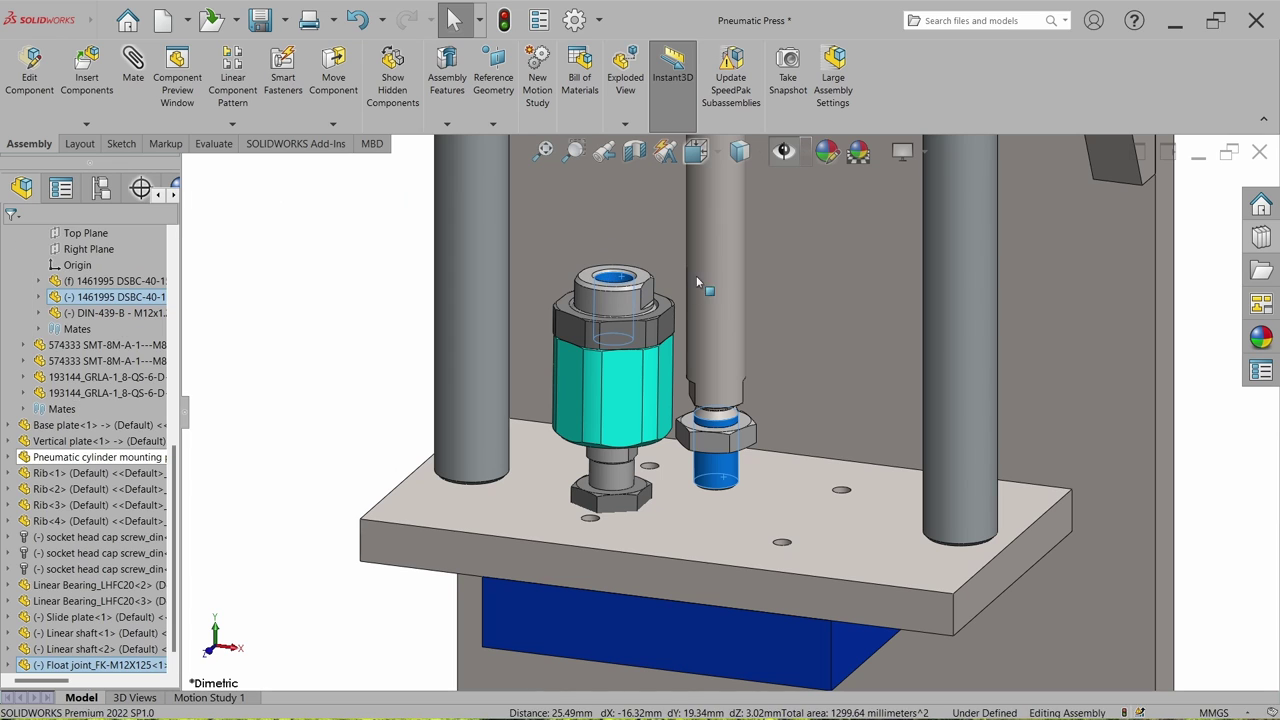
{"action": "left_click", "coordinate": [722, 267]}
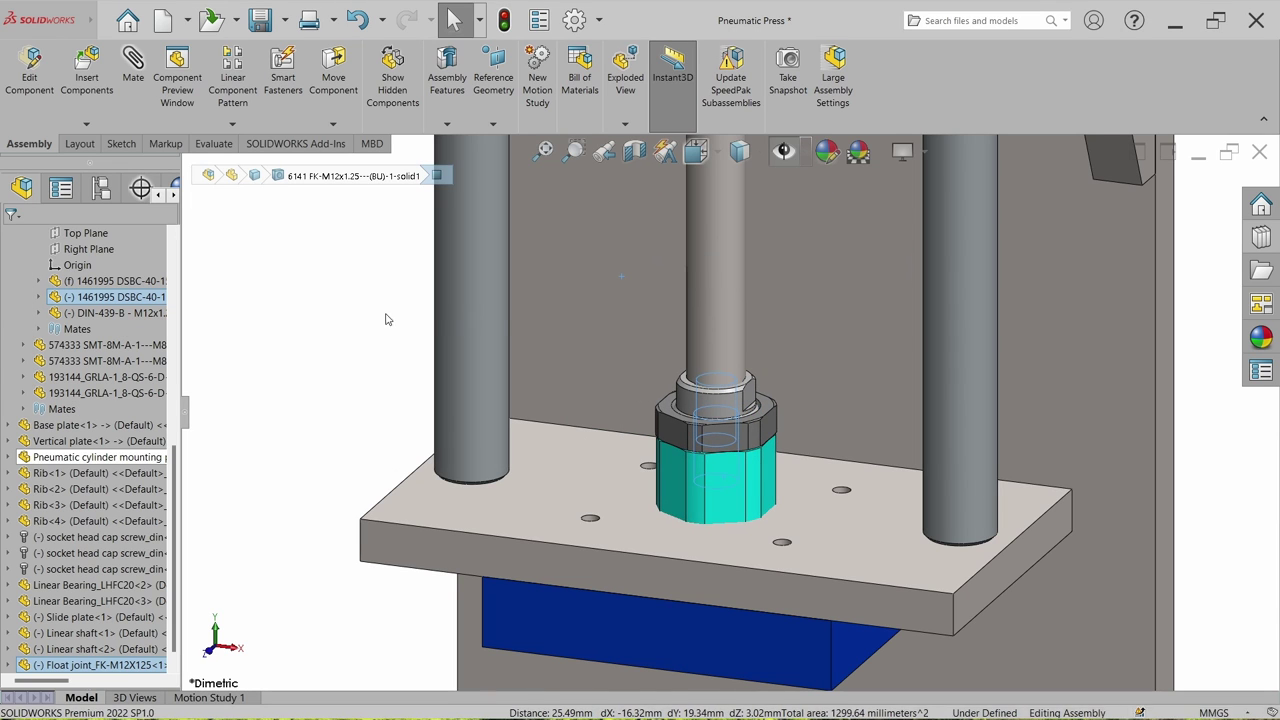
Step: Separate the rod from the float joint, and mate the joint's top face coincident with the underside of the rod's M12 nut
{"action": "scroll", "coordinate": [735, 360], "scroll_direction": "up", "scroll_amount": 2}
{"action": "left_click_drag", "start_coordinate": [733, 383], "coordinate": [360, 315]}
{"action": "scroll", "coordinate": [736, 399], "scroll_direction": "down", "scroll_amount": 2}
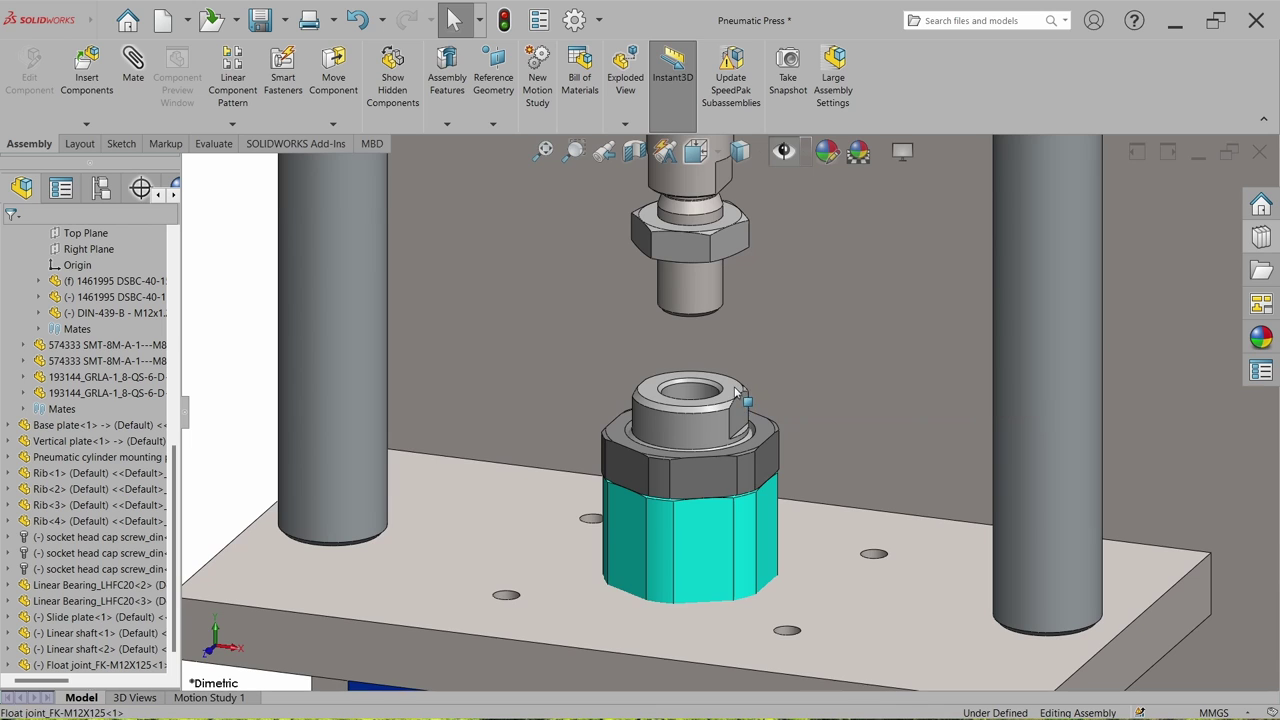
{"action": "left_click", "coordinate": [737, 400]}
{"action": "middle_click_drag", "start_coordinate": [737, 400], "coordinate": [707, 351]}
{"action": "scroll", "coordinate": [707, 351], "scroll_direction": "down", "scroll_amount": 3}
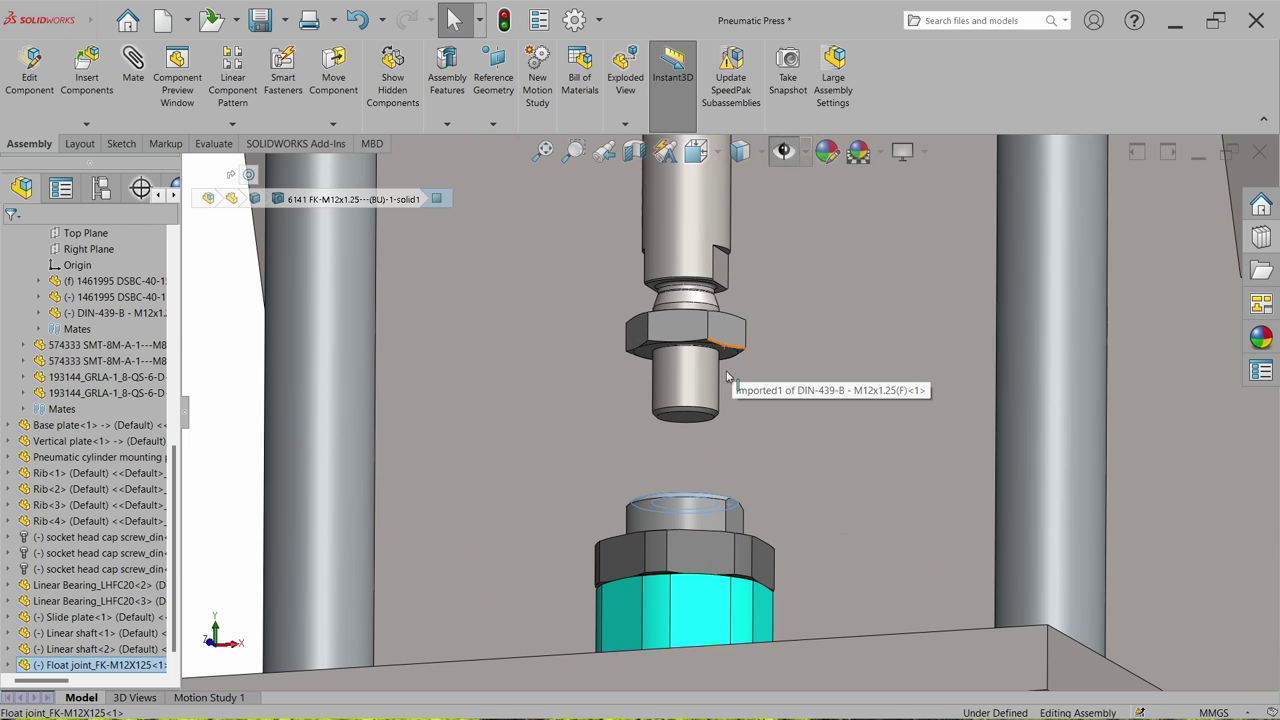
{"action": "left_click", "coordinate": [727, 357], "text": "ctrl"}
{"action": "left_click", "coordinate": [766, 340]}
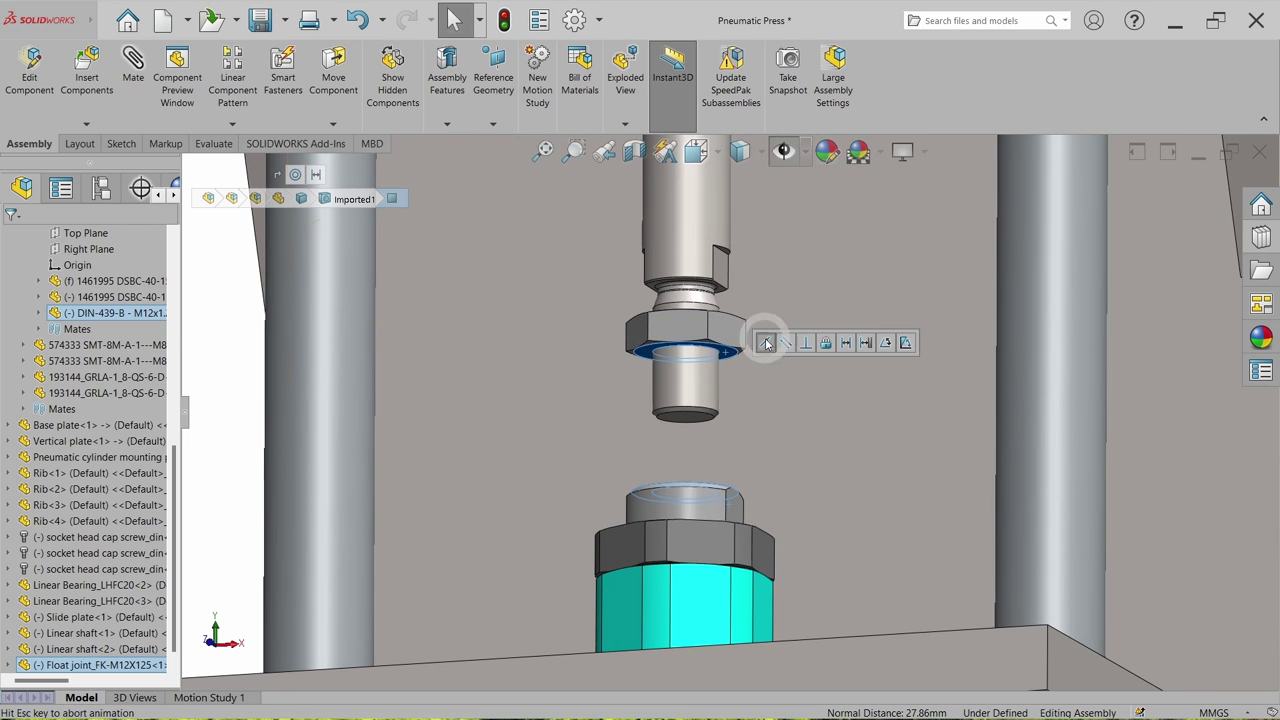
{"action": "left_click", "coordinate": [613, 366]}
{"action": "scroll", "coordinate": [705, 390], "scroll_direction": "up", "scroll_amount": 4}
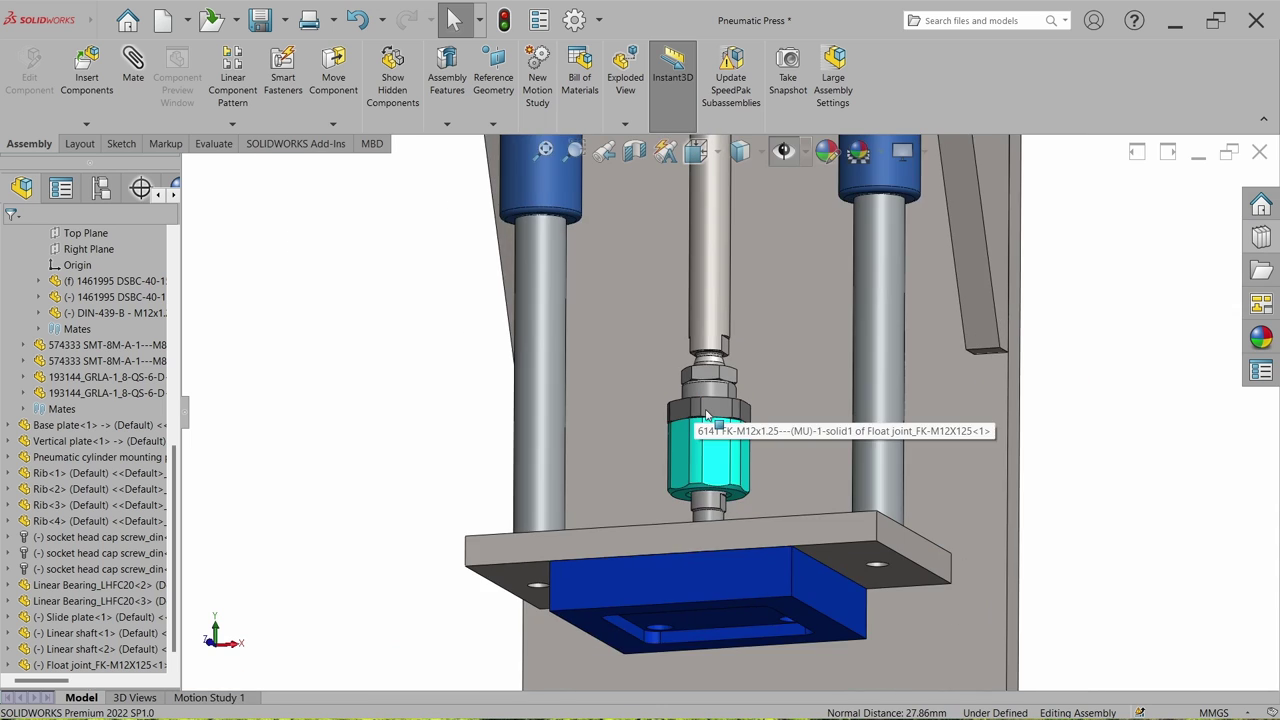
Step: Separate the float joint and slide plate so the joint's lower stud and nut are clear above the plate
{"action": "middle_click_drag", "start_coordinate": [705, 390], "coordinate": [724, 584]}
{"action": "left_click", "coordinate": [724, 565]}
{"action": "left_click", "coordinate": [330, 452]}
{"action": "scroll", "coordinate": [725, 530], "scroll_direction": "down", "scroll_amount": 4}
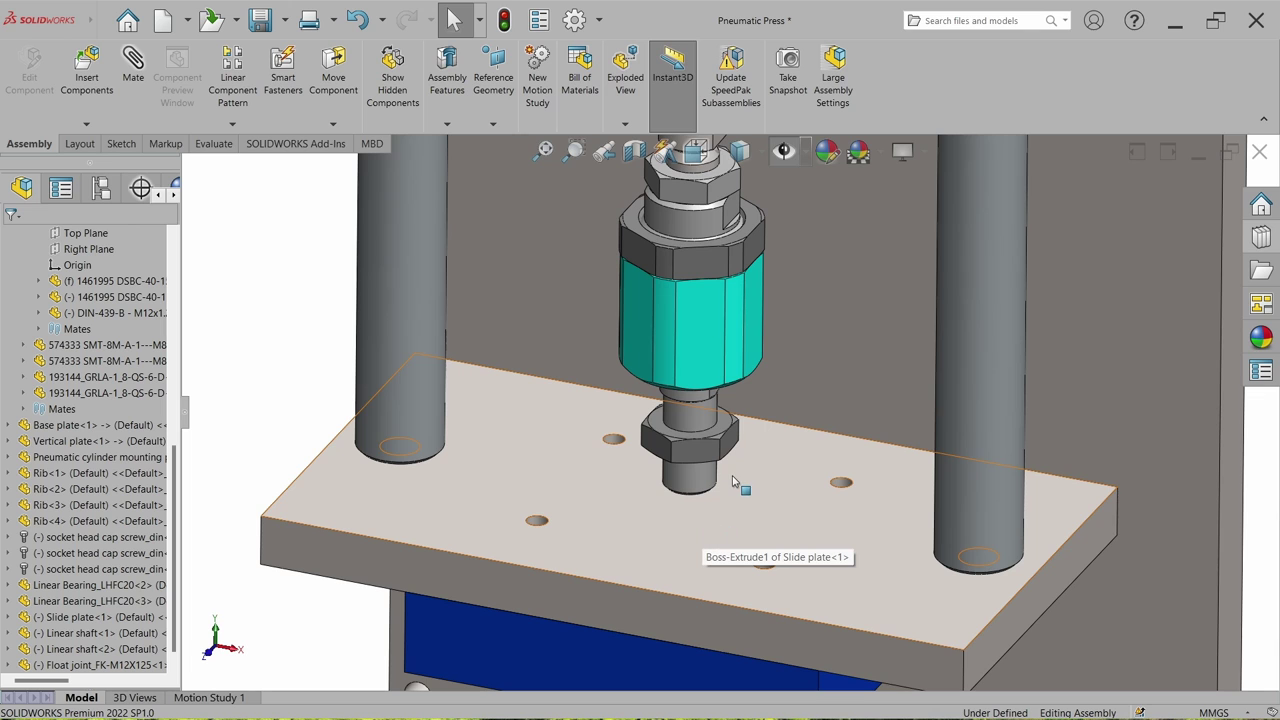
Step: Open the slide plate part and sketch a point at the origin on its top face
{"action": "left_click", "coordinate": [760, 522]}
{"action": "left_click", "coordinate": [803, 432]}
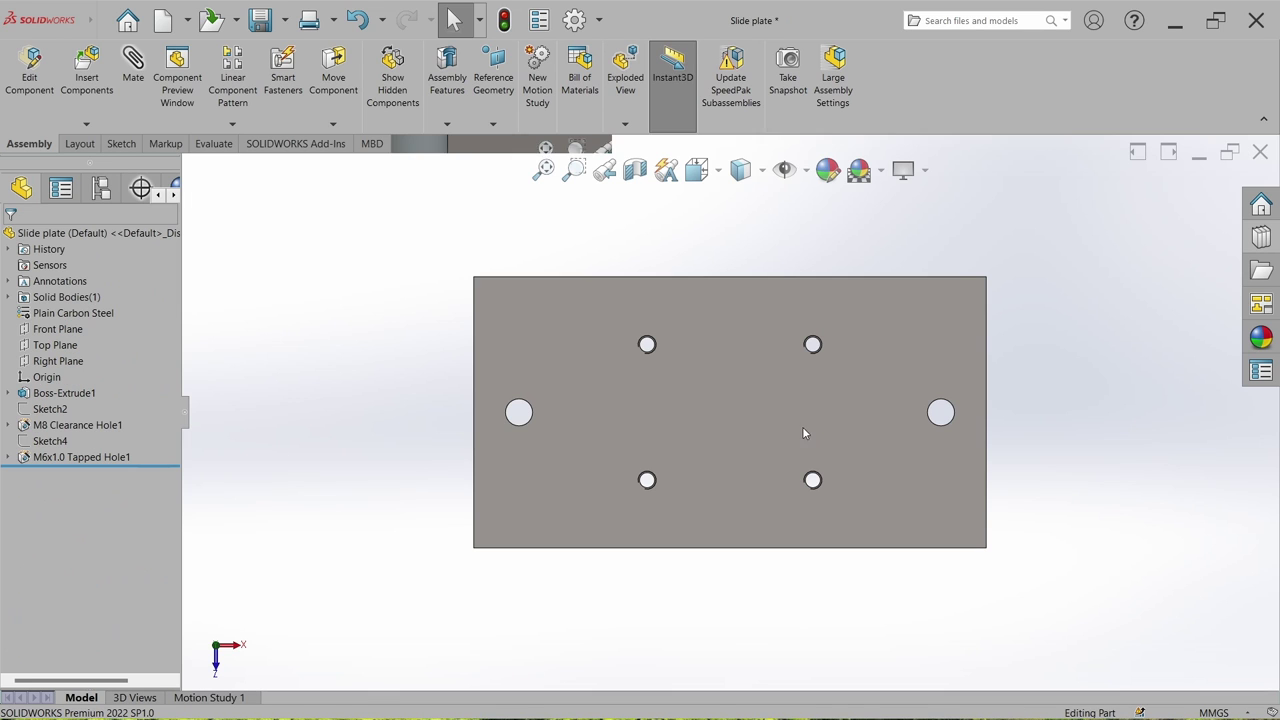
{"action": "left_click", "coordinate": [71, 143]}
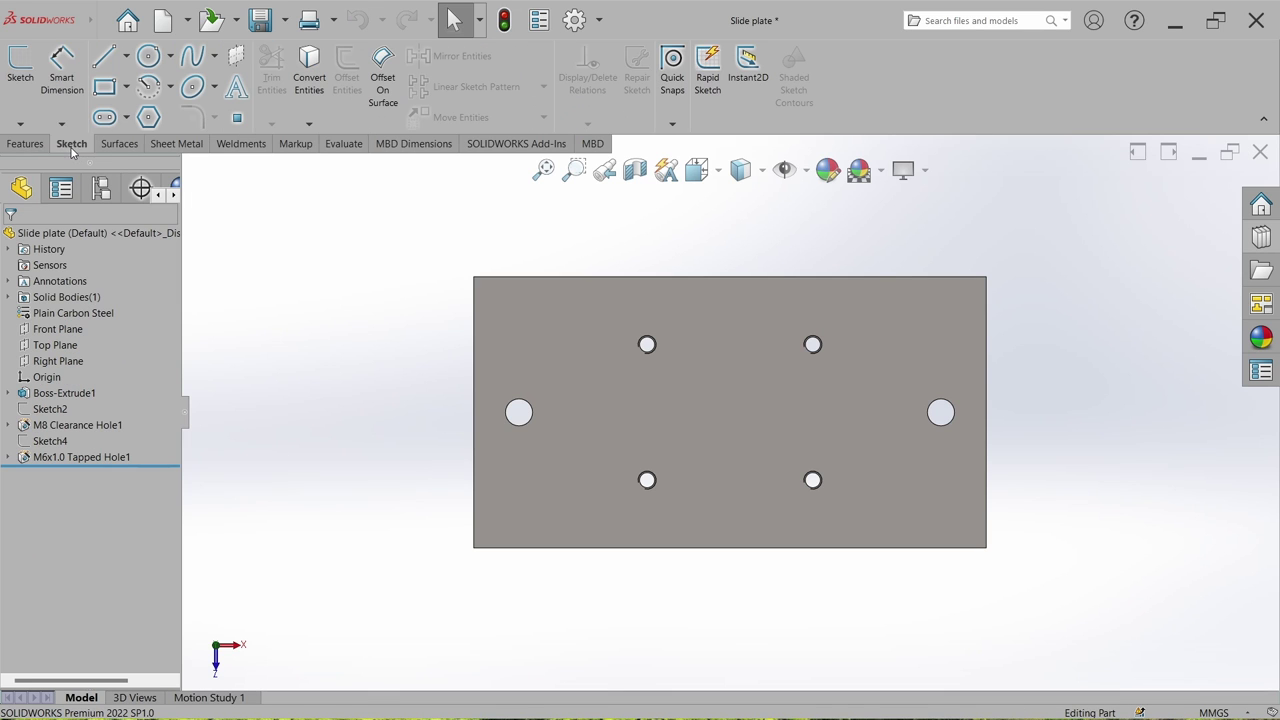
{"action": "left_click", "coordinate": [20, 65]}
{"action": "left_click", "coordinate": [760, 470]}
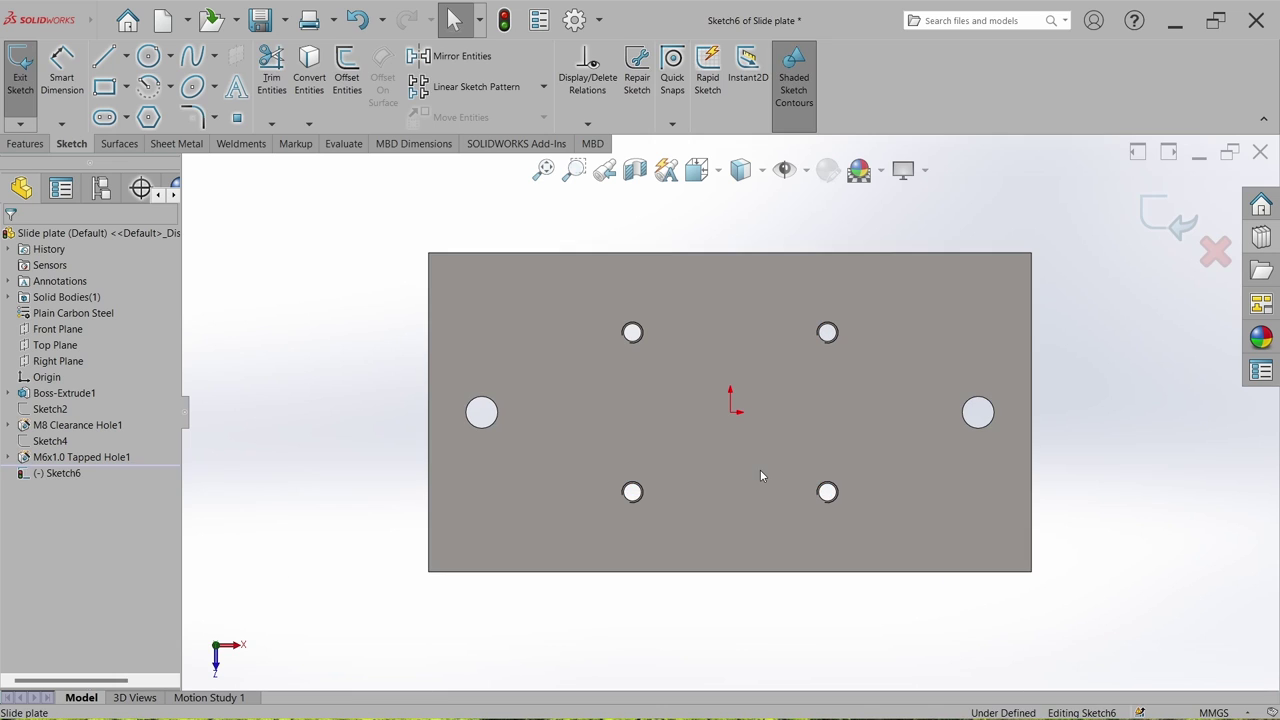
{"action": "left_click", "coordinate": [244, 120]}
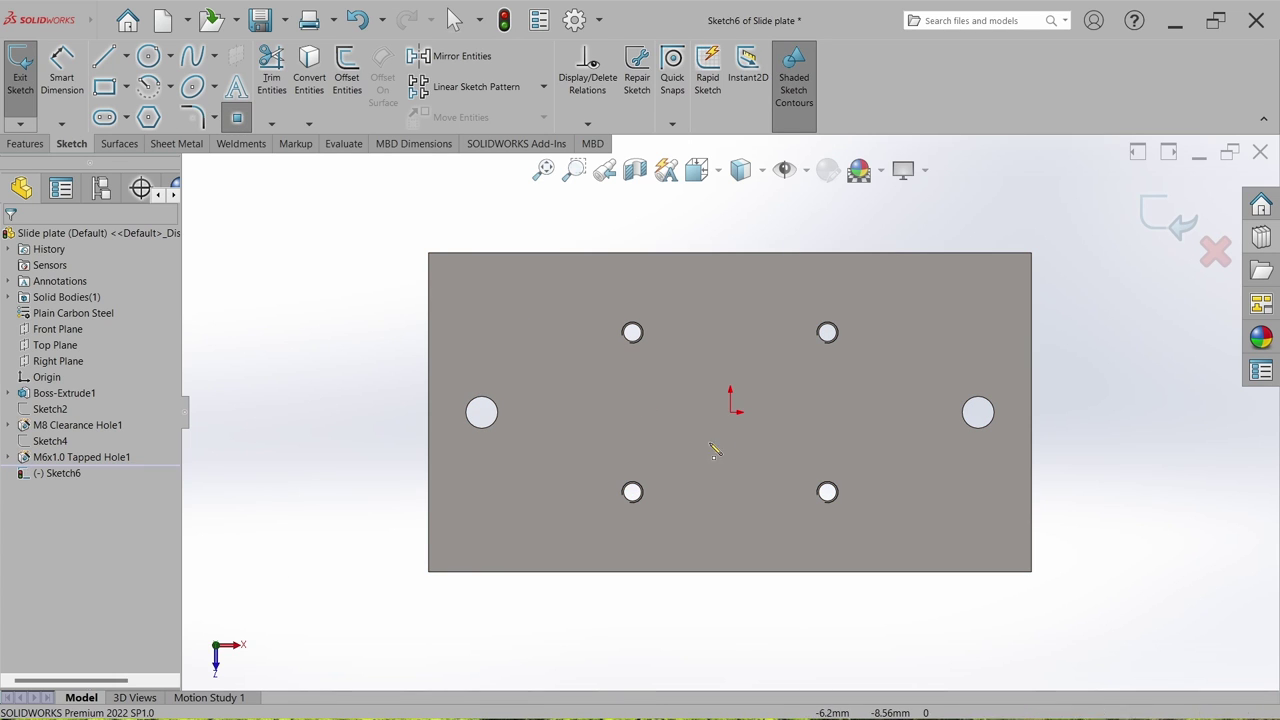
{"action": "left_click", "coordinate": [731, 413]}
{"action": "key", "text": "Escape"}
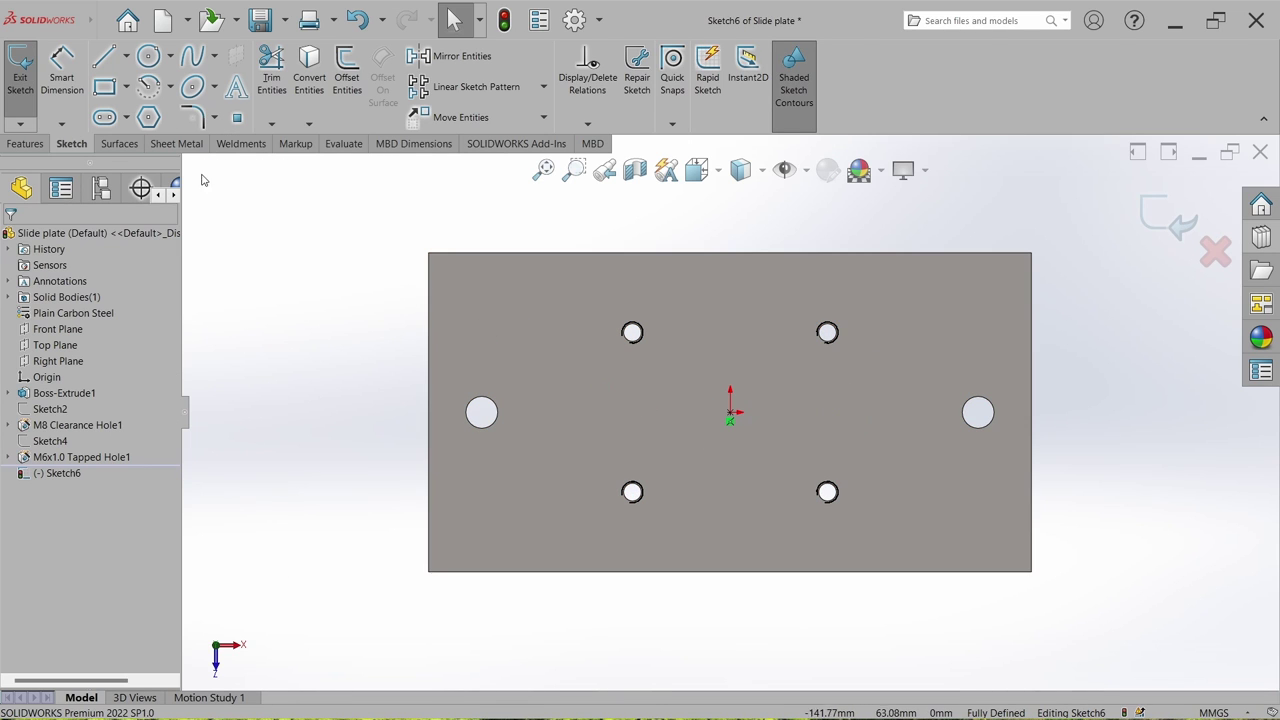
{"action": "left_click", "coordinate": [22, 78]}
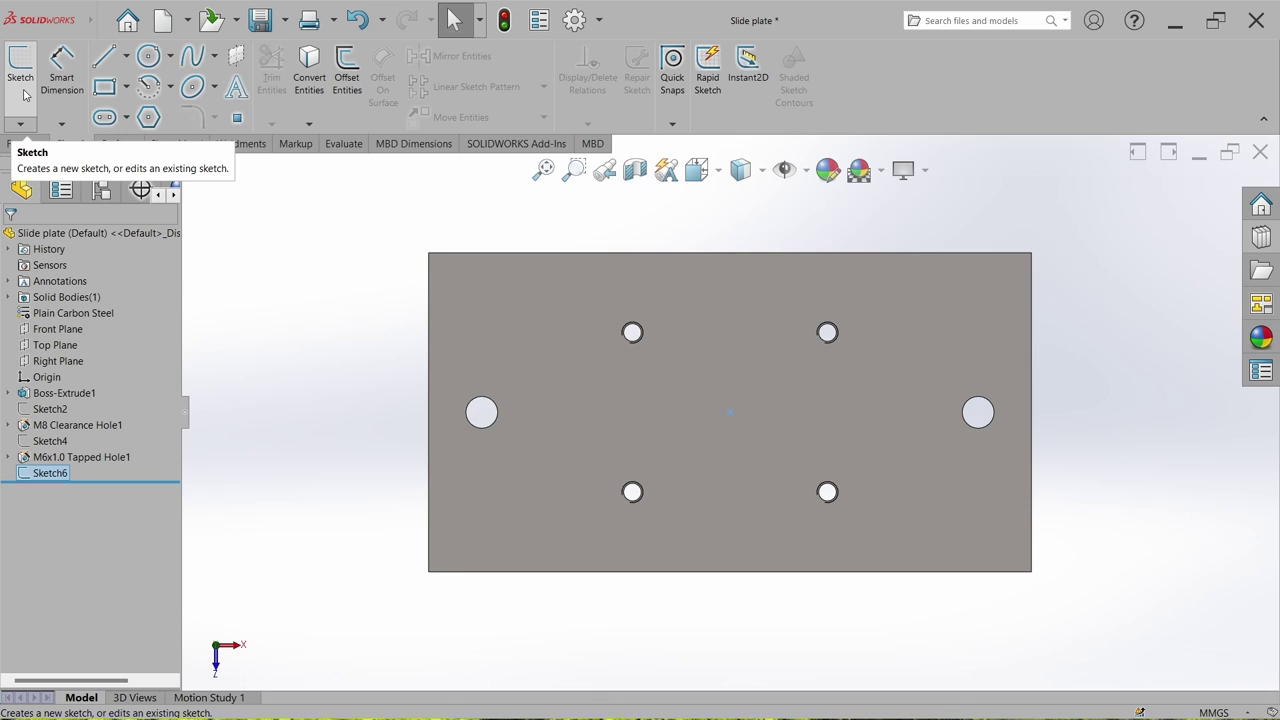
Step: Start a Hole Wizard bottoming tapped hole in the slide plate and set its size to M12x1.25
{"action": "left_click", "coordinate": [25, 144]}
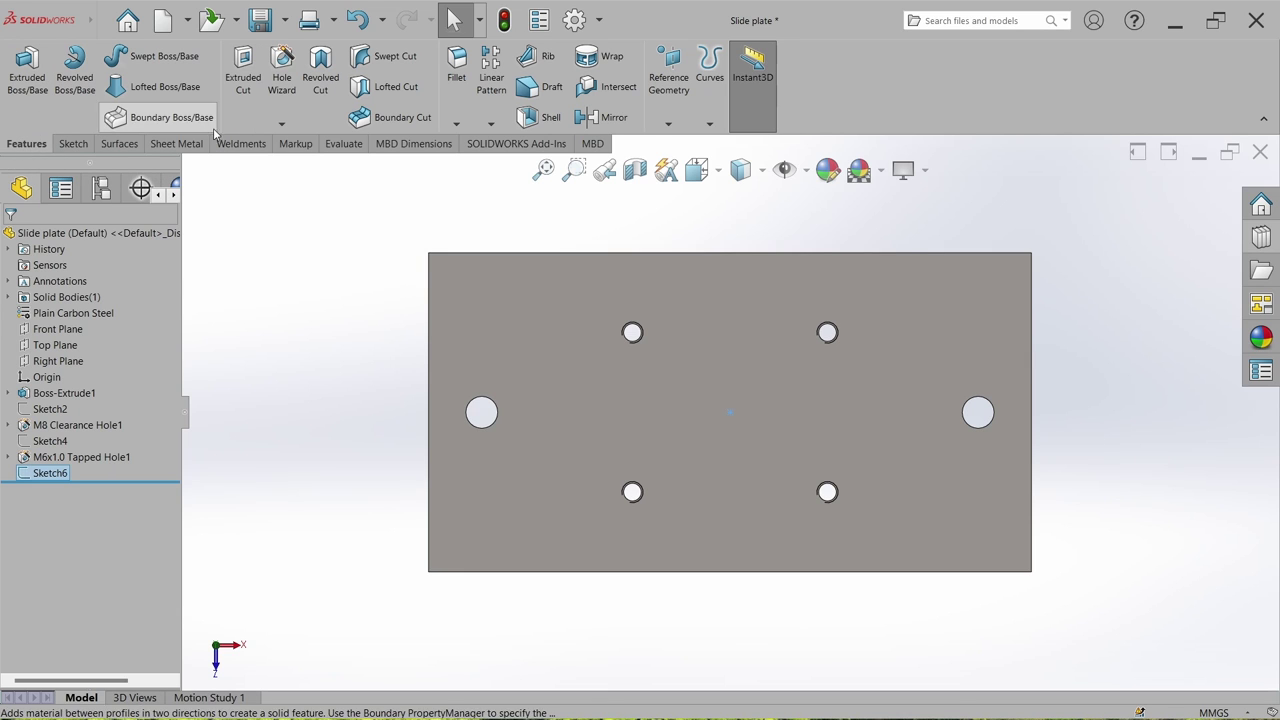
{"action": "left_click", "coordinate": [288, 76]}
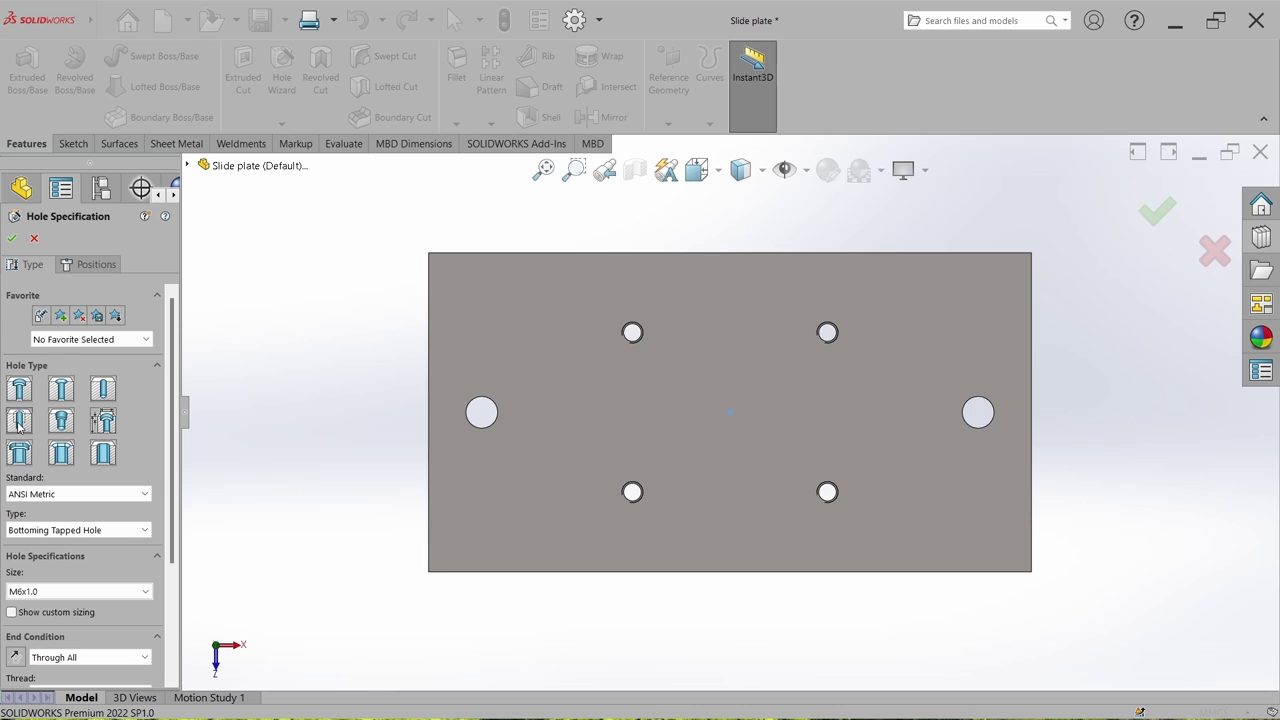
{"action": "scroll", "coordinate": [173, 466], "scroll_direction": "down", "scroll_amount": 3}
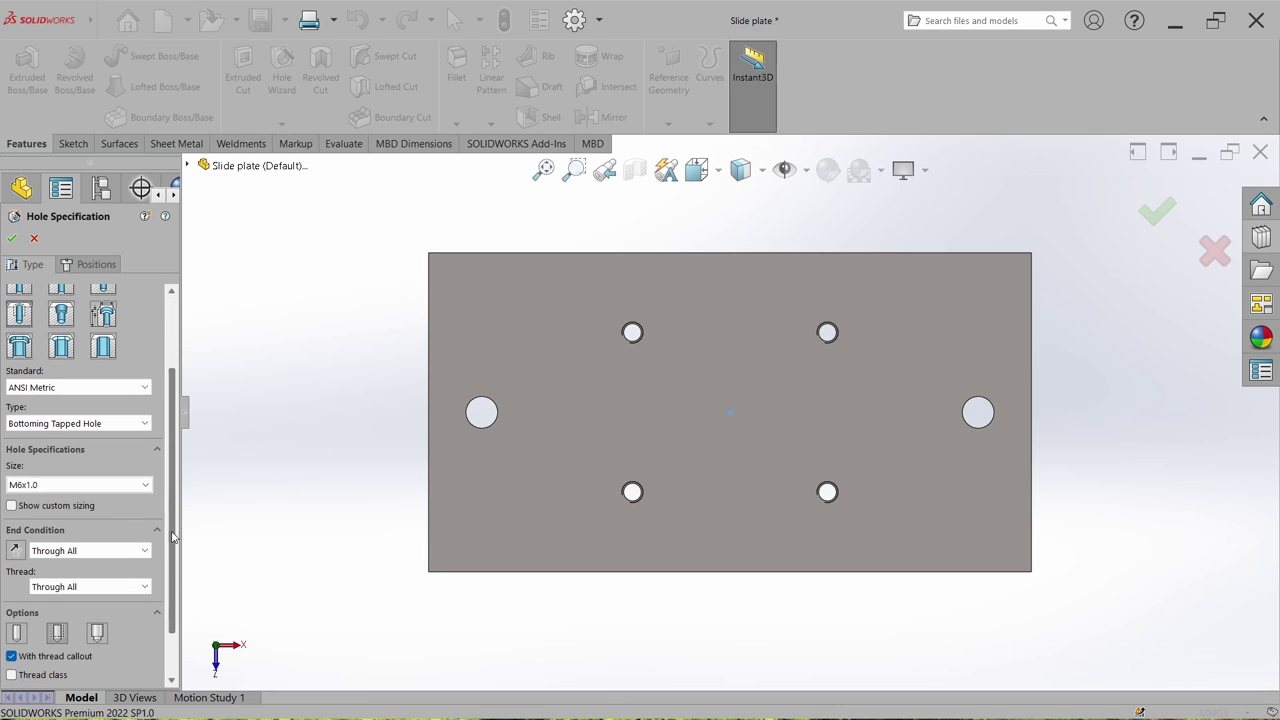
{"action": "left_click", "coordinate": [78, 484]}
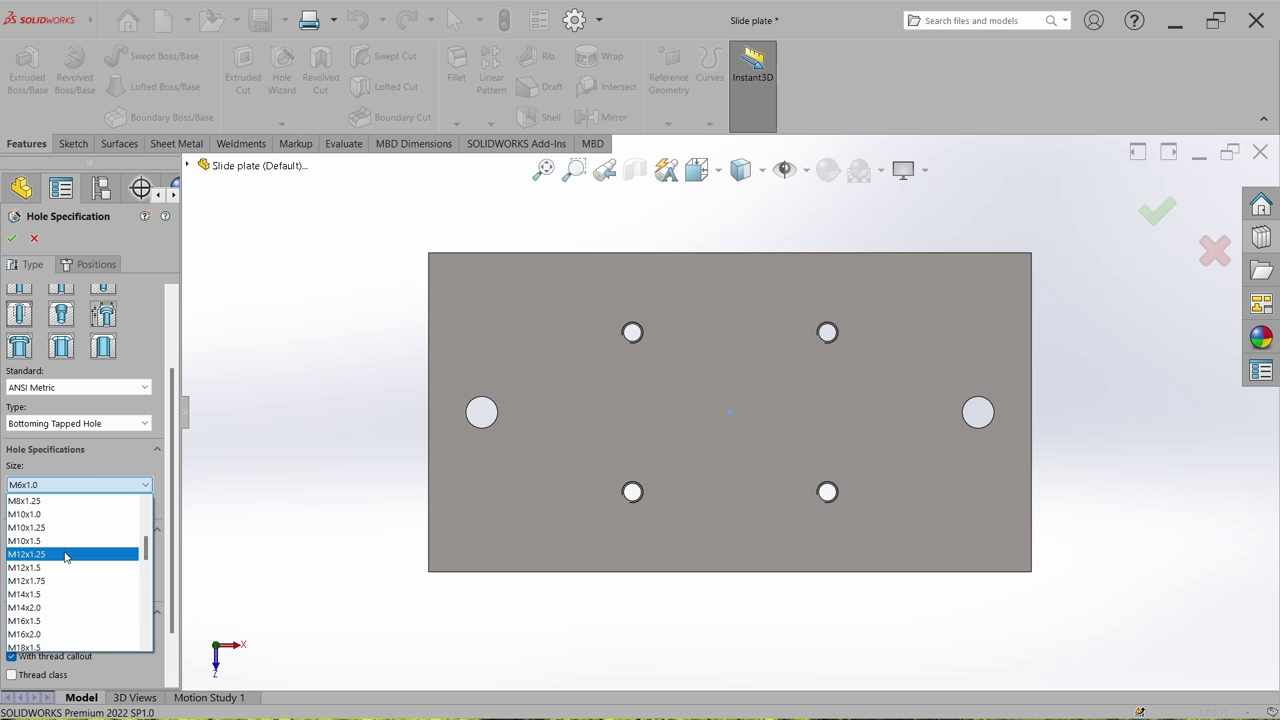
{"action": "left_click", "coordinate": [65, 556]}
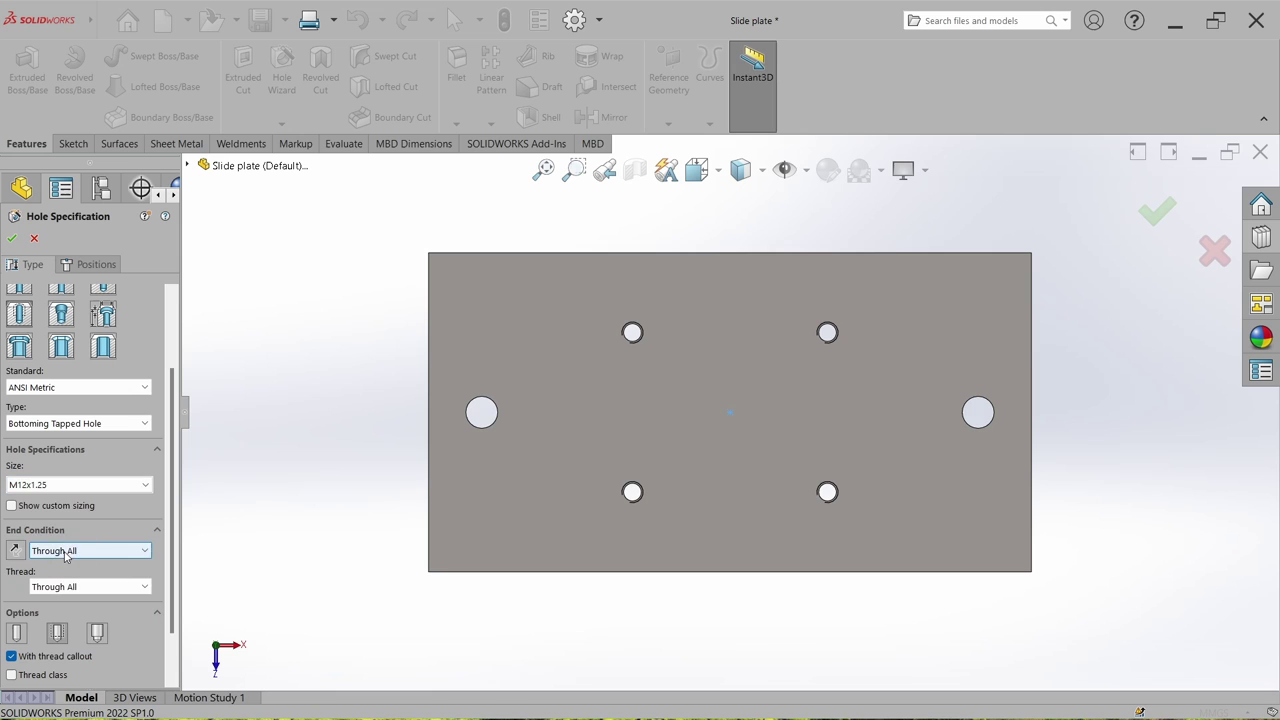
Step: Place the tapped hole on the sketched centre point of the plate's top face and return to the press assembly
{"action": "left_click", "coordinate": [96, 264]}
{"action": "left_click", "coordinate": [81, 418]}
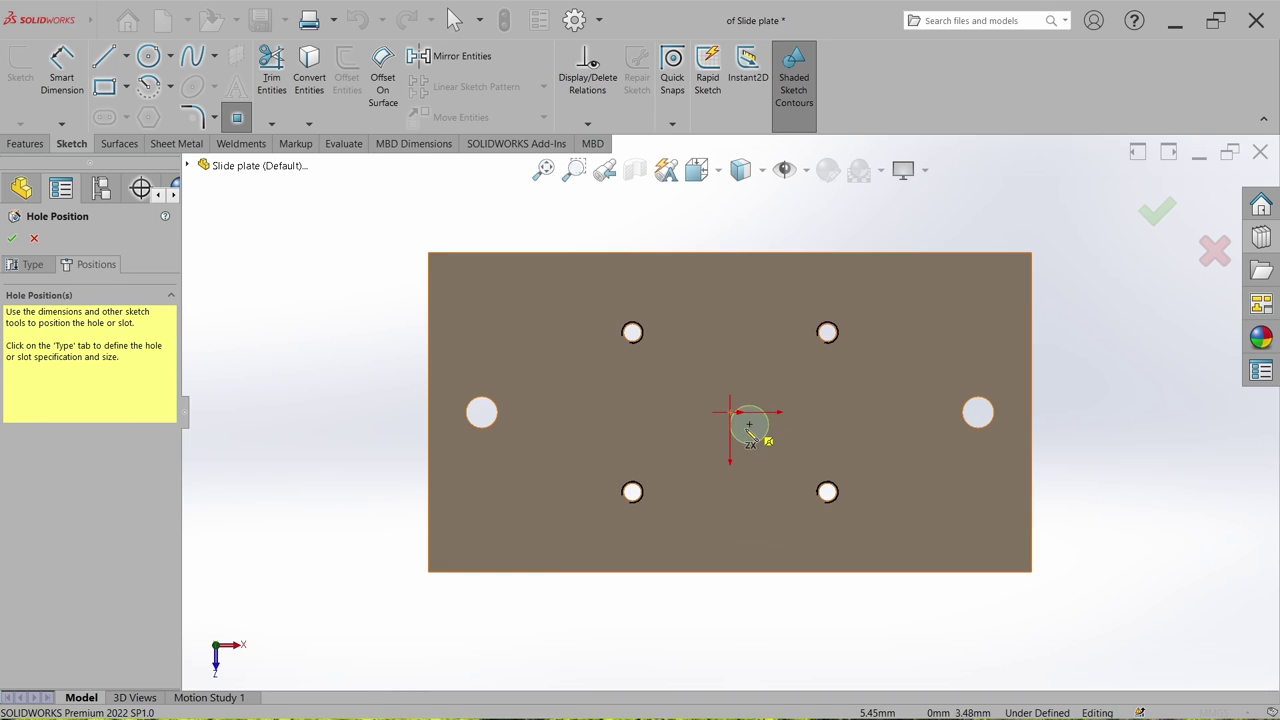
{"action": "middle_click_drag", "start_coordinate": [738, 458], "coordinate": [742, 292]}
{"action": "scroll", "coordinate": [745, 378], "scroll_direction": "down", "scroll_amount": 5}
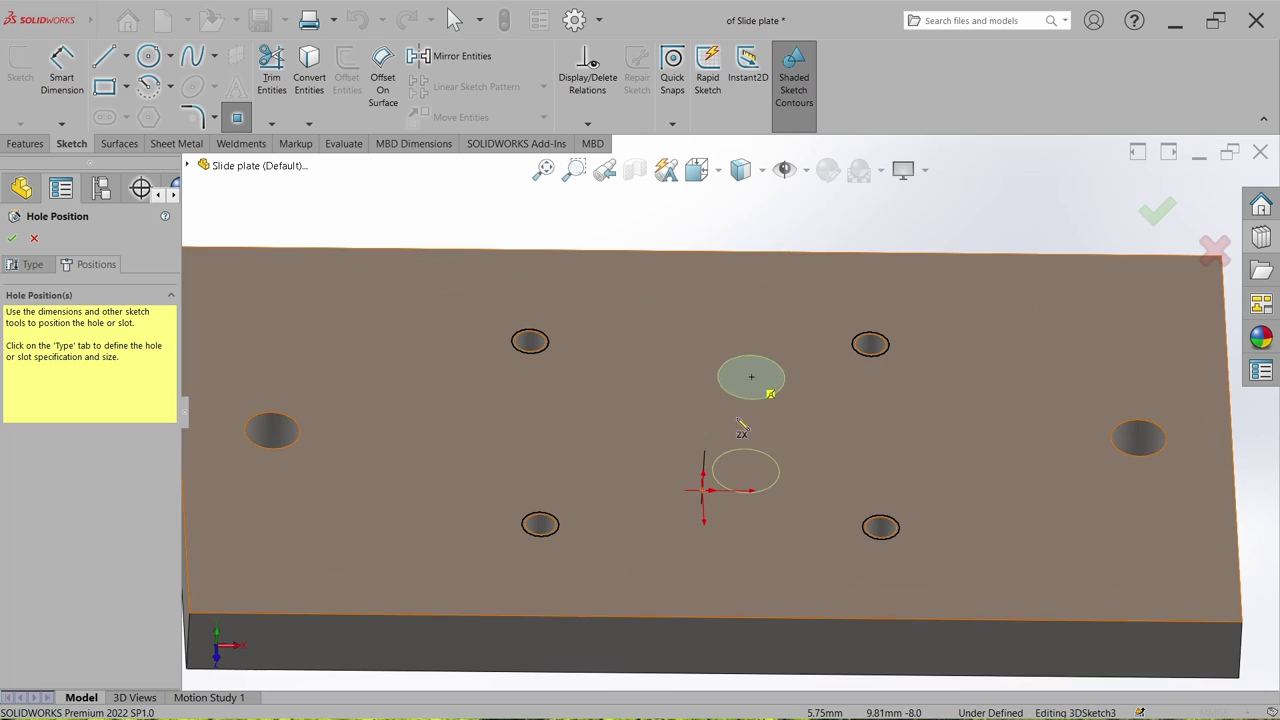
{"action": "left_click", "coordinate": [729, 403]}
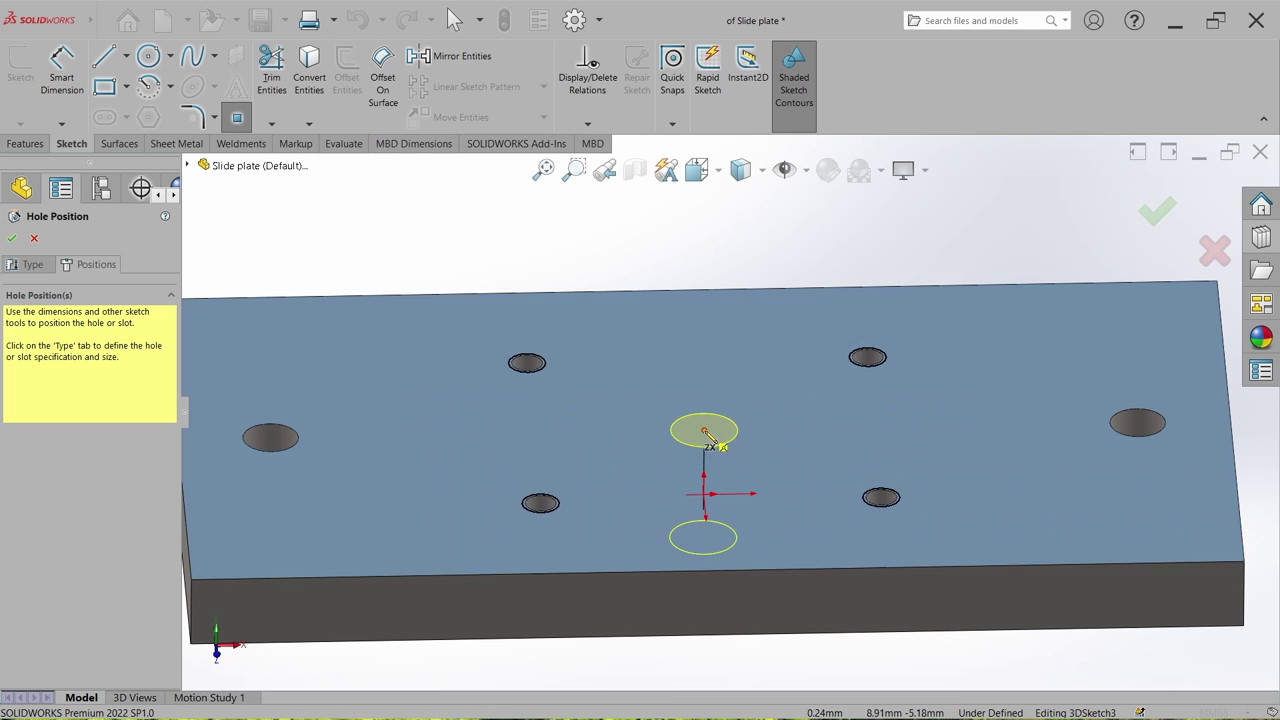
{"action": "left_click", "coordinate": [704, 430]}
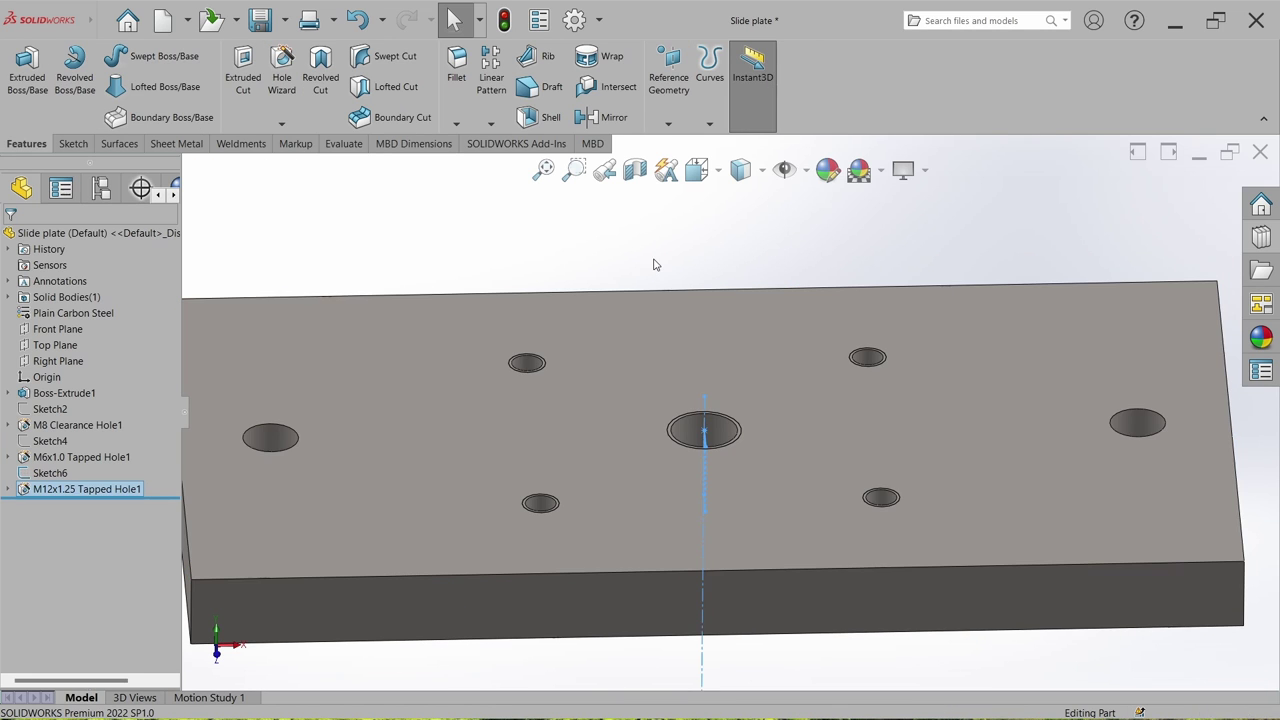
{"action": "left_click", "coordinate": [1259, 151]}
{"action": "left_click", "coordinate": [616, 366]}
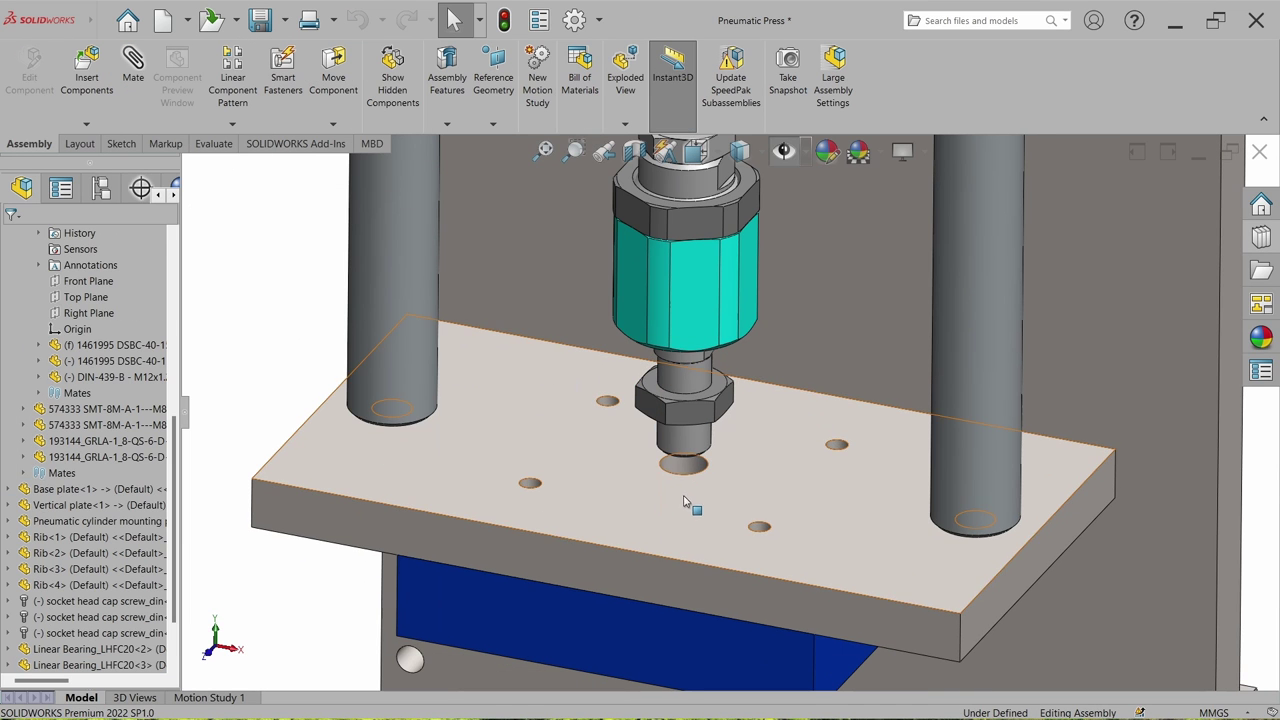
Step: Mate the slide plate's top face coincident with the underside of the float joint's lower nut
{"action": "left_click", "coordinate": [678, 507]}
{"action": "middle_click_drag", "start_coordinate": [678, 507], "coordinate": [720, 462]}
{"action": "scroll", "coordinate": [720, 462], "scroll_direction": "down", "scroll_amount": 3}
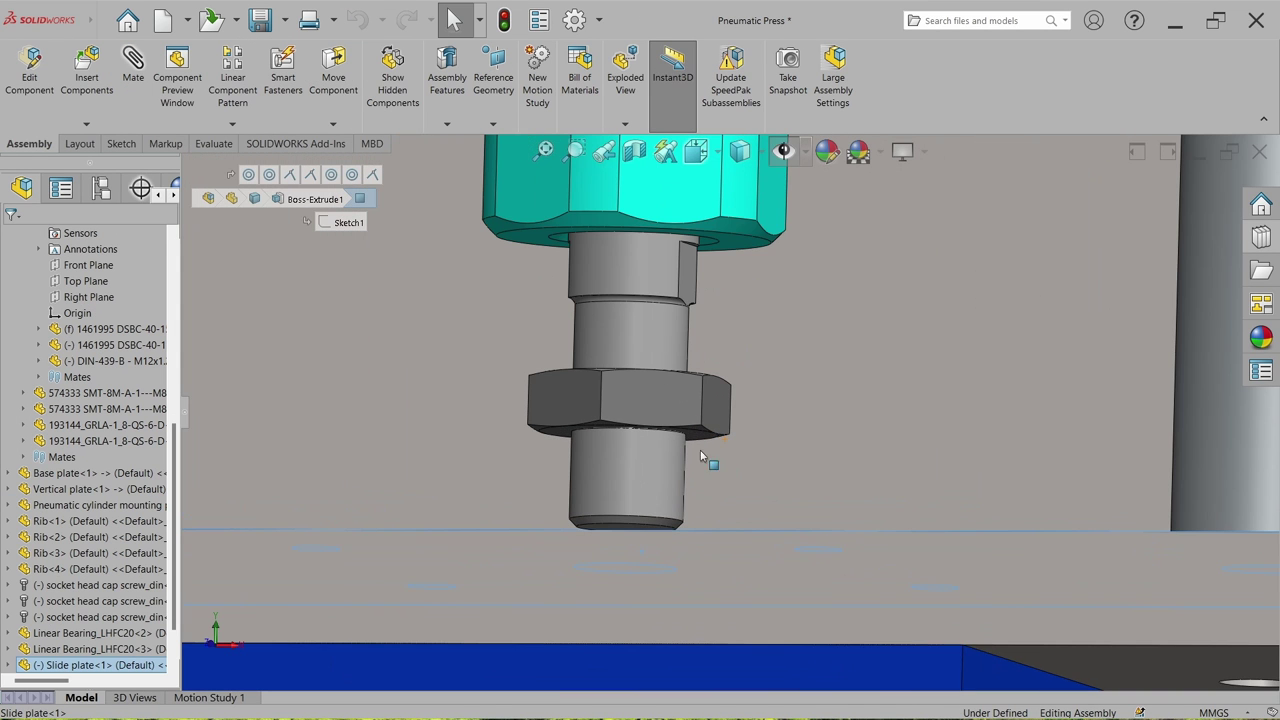
{"action": "left_click", "coordinate": [697, 443], "text": "ctrl"}
{"action": "left_click", "coordinate": [733, 428]}
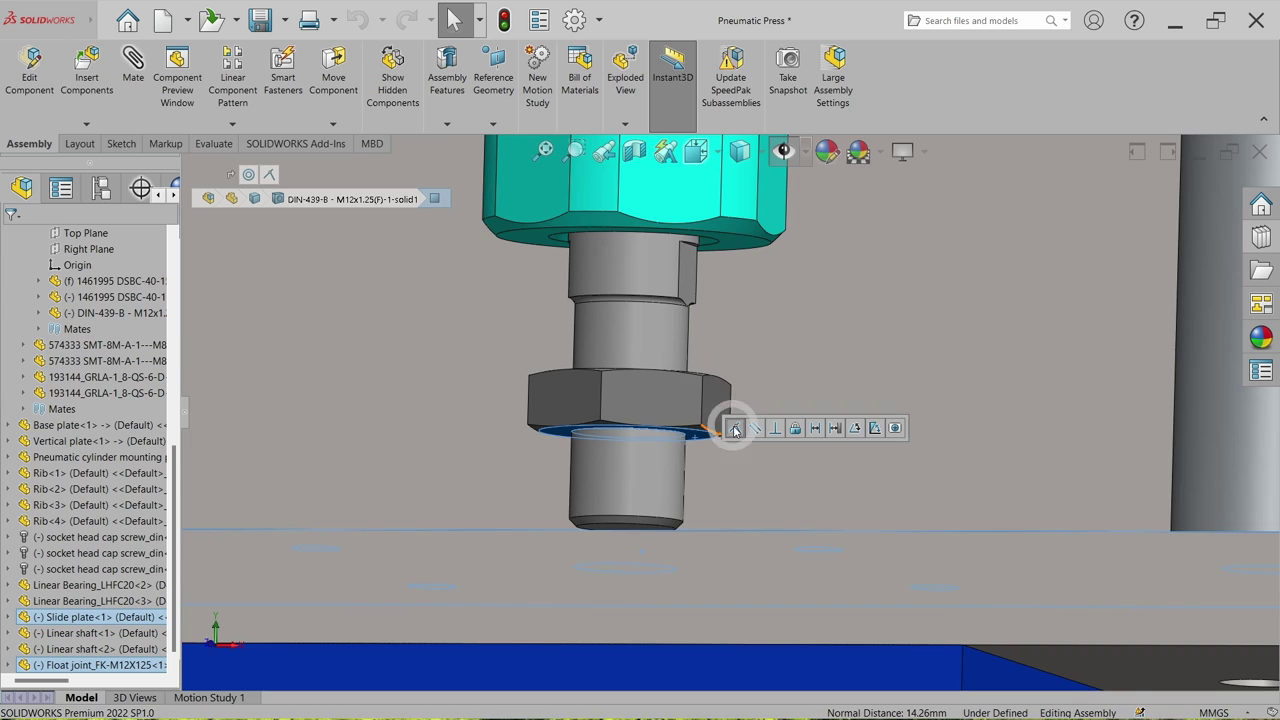
Step: Raise the slide plate along the guide to check that the float joint and cylinder rod travel with it
{"action": "scroll", "coordinate": [834, 409], "scroll_direction": "up", "scroll_amount": 8}
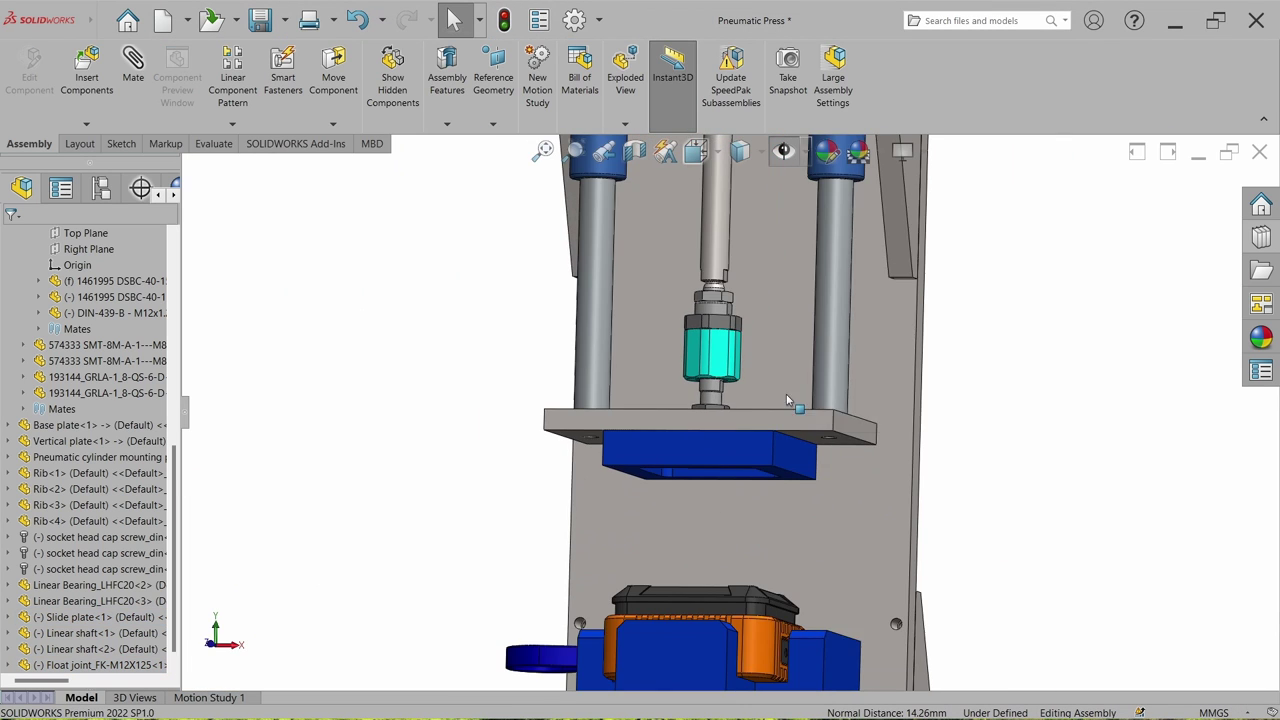
{"action": "middle_click_drag", "start_coordinate": [786, 396], "coordinate": [751, 392]}
{"action": "scroll", "coordinate": [751, 392], "scroll_direction": "up", "scroll_amount": 5}
{"action": "scroll", "coordinate": [741, 345], "scroll_direction": "down", "scroll_amount": 2}
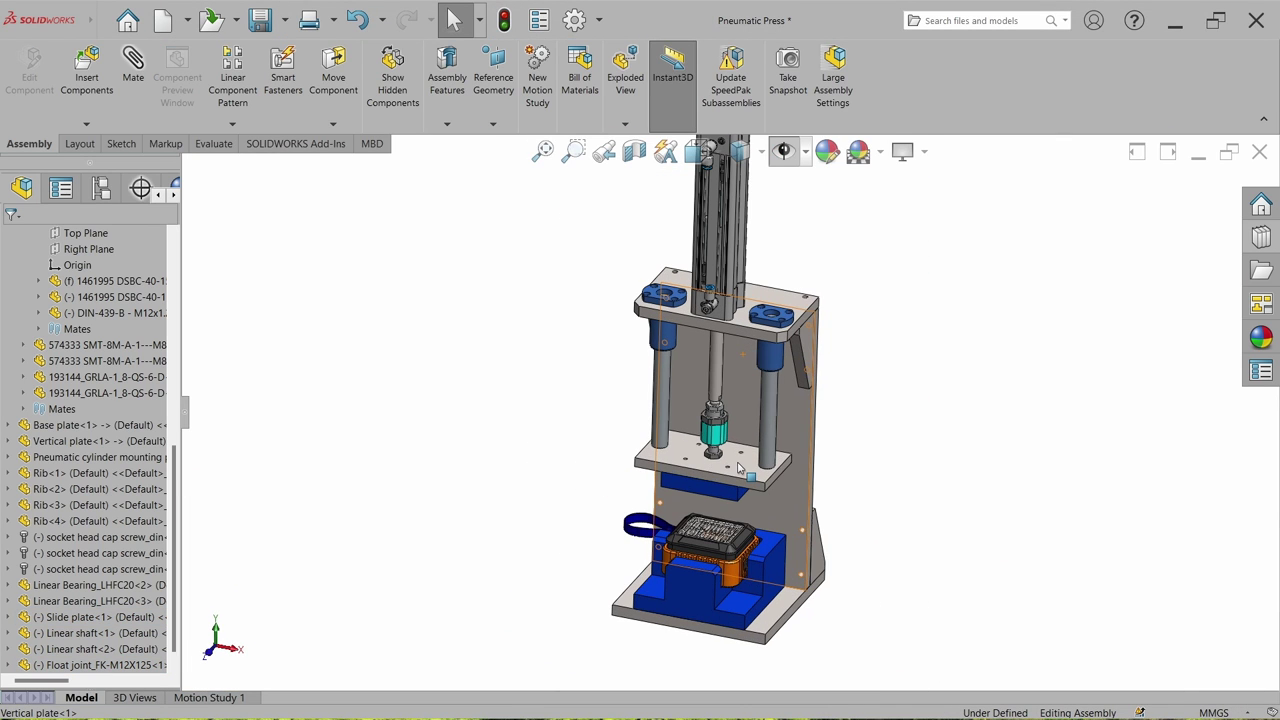
{"action": "left_click", "coordinate": [737, 461]}
{"action": "left_click_drag", "start_coordinate": [737, 461], "coordinate": [745, 425]}
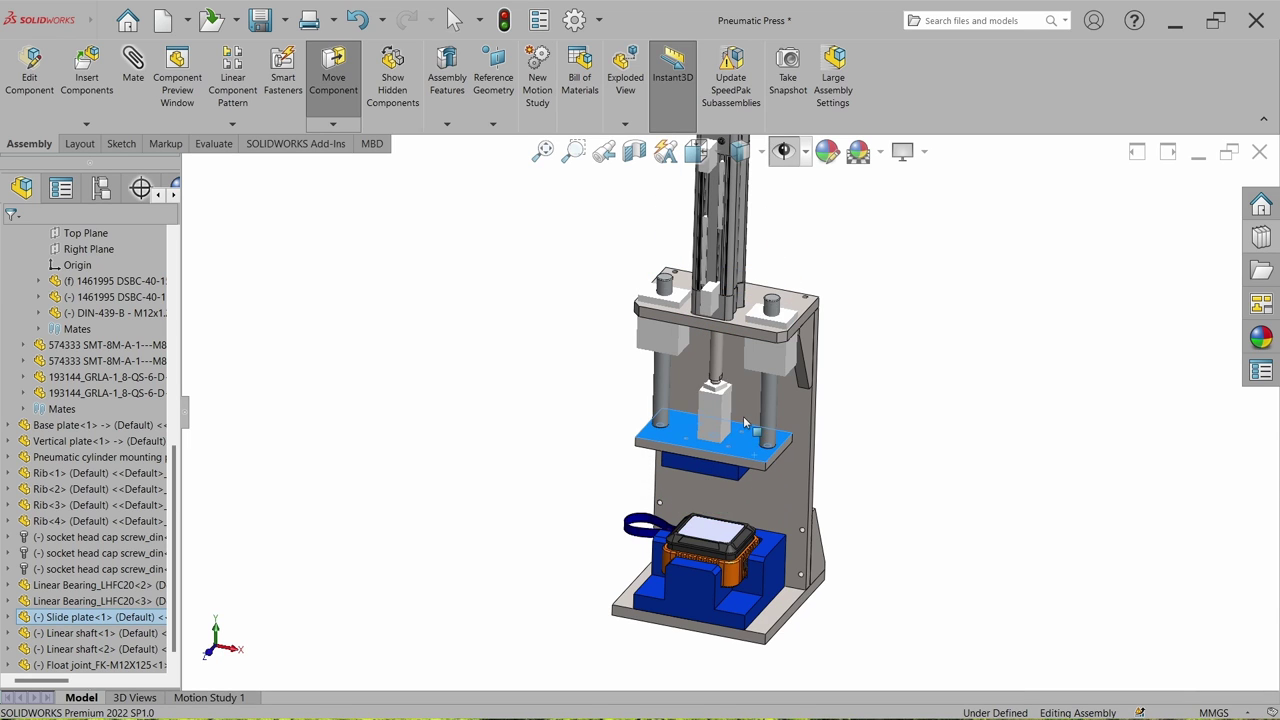
{"action": "left_click", "coordinate": [471, 337]}
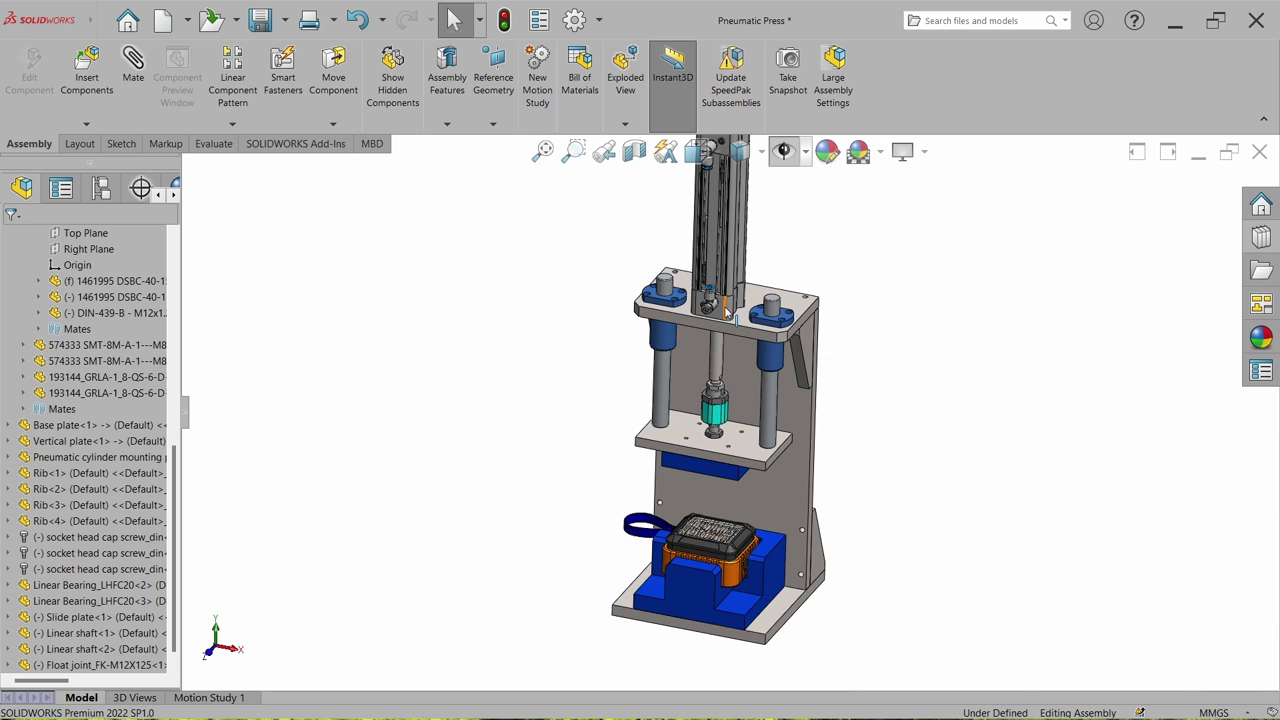
Step: Open the cylinder subassembly 2123226_DSBC-40-150-PPVA-N3 on its own
{"action": "left_click", "coordinate": [727, 312]}
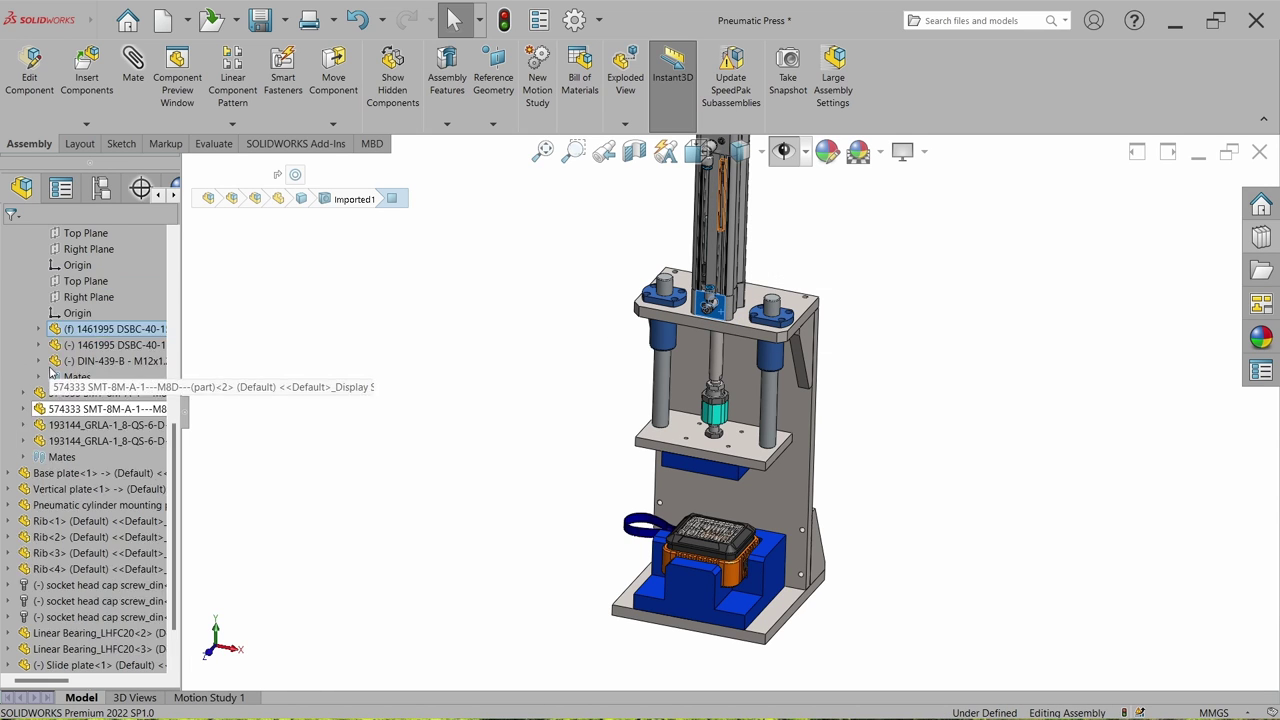
{"action": "scroll", "coordinate": [55, 365], "scroll_direction": "up", "scroll_amount": 6}
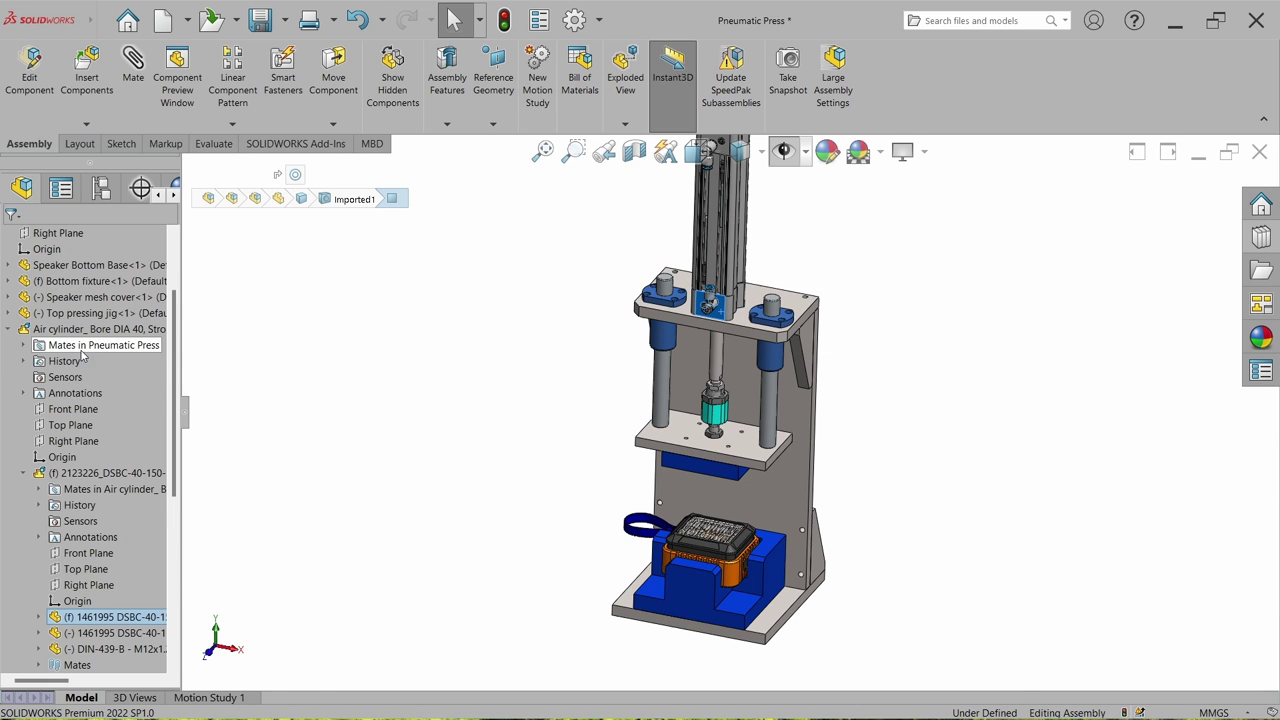
{"action": "left_click", "coordinate": [107, 472]}
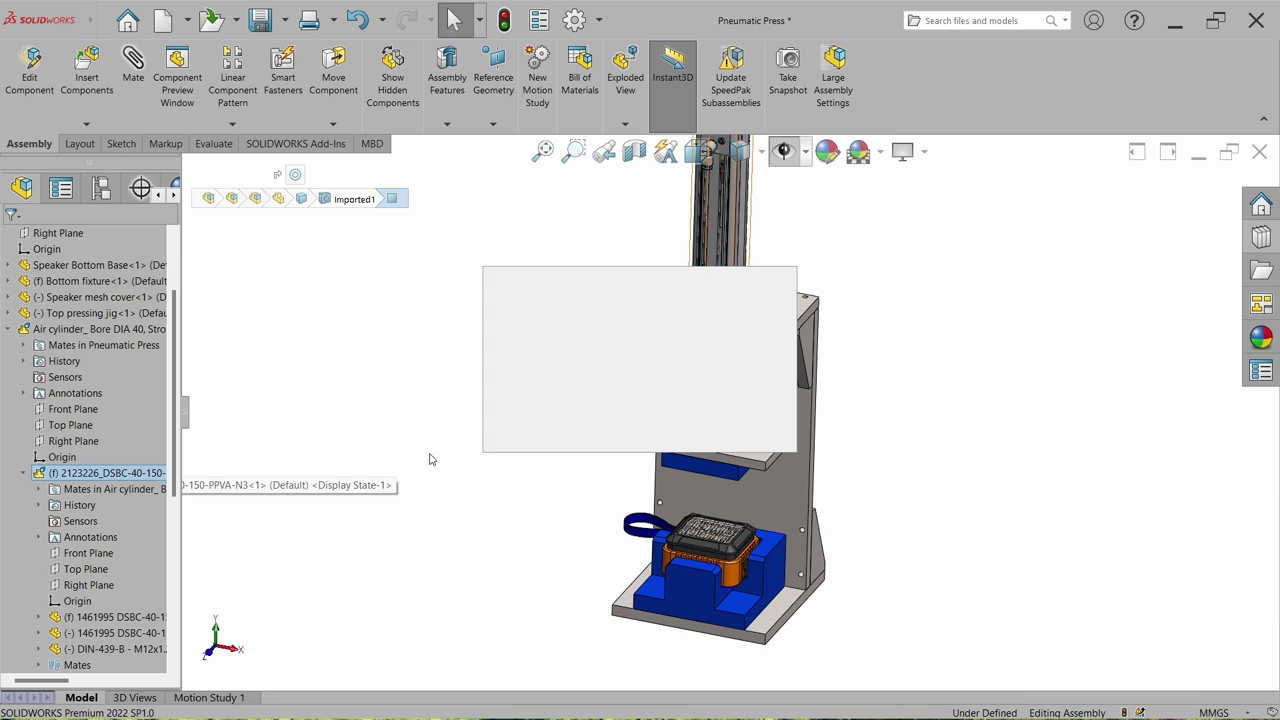
{"action": "left_click", "coordinate": [488, 342]}
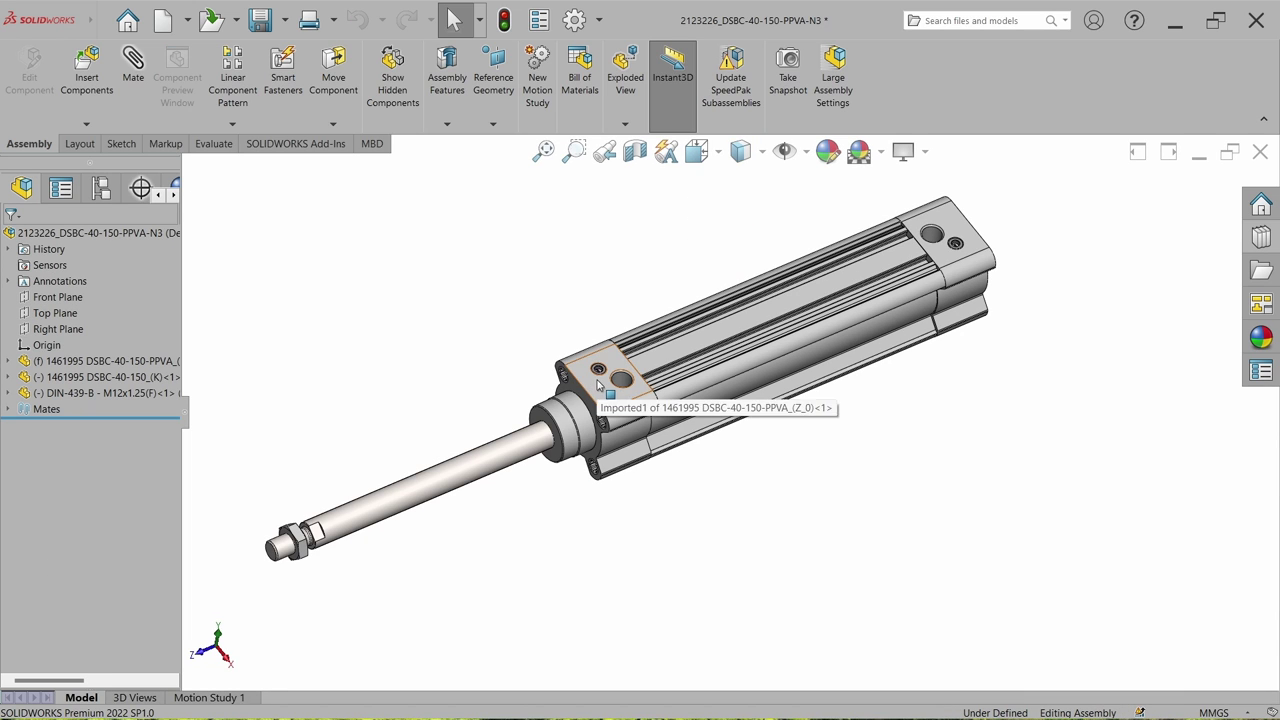
Step: Section the cylinder lengthwise, offset inward from its ported face, to expose the piston and bore
{"action": "left_click", "coordinate": [565, 372]}
{"action": "left_click", "coordinate": [636, 152]}
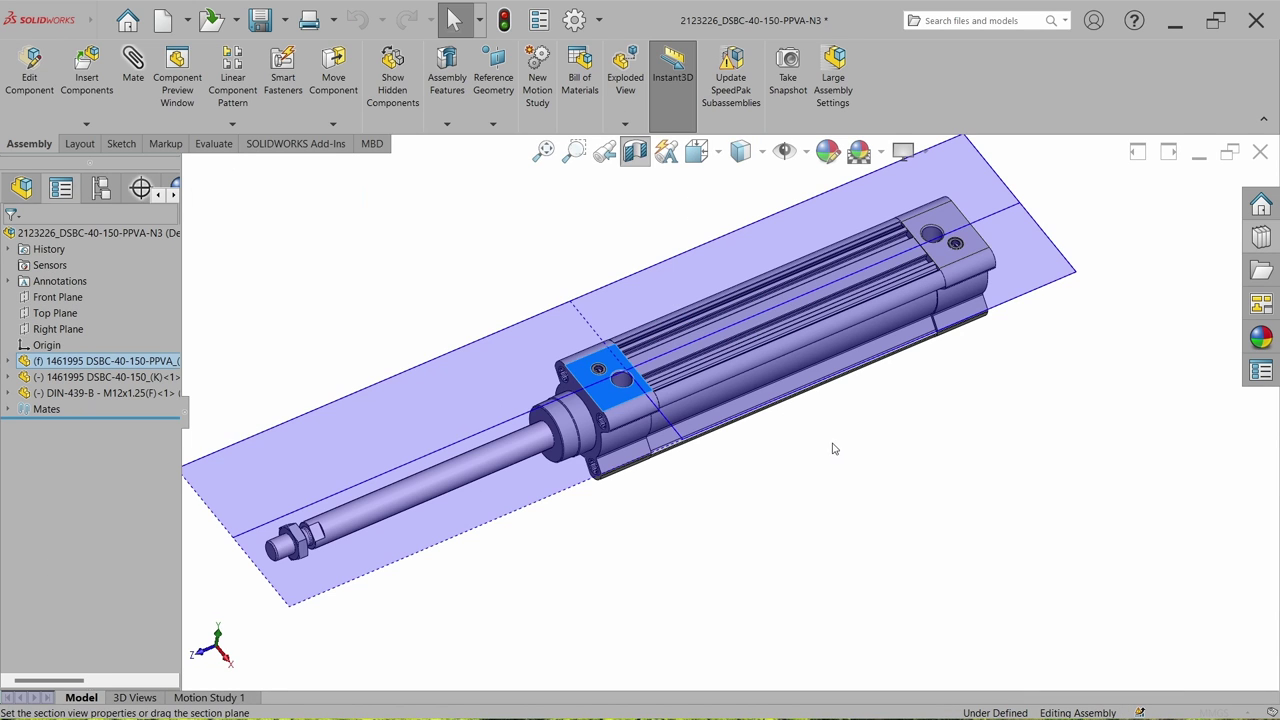
{"action": "left_click_drag", "start_coordinate": [634, 300], "coordinate": [640, 330]}
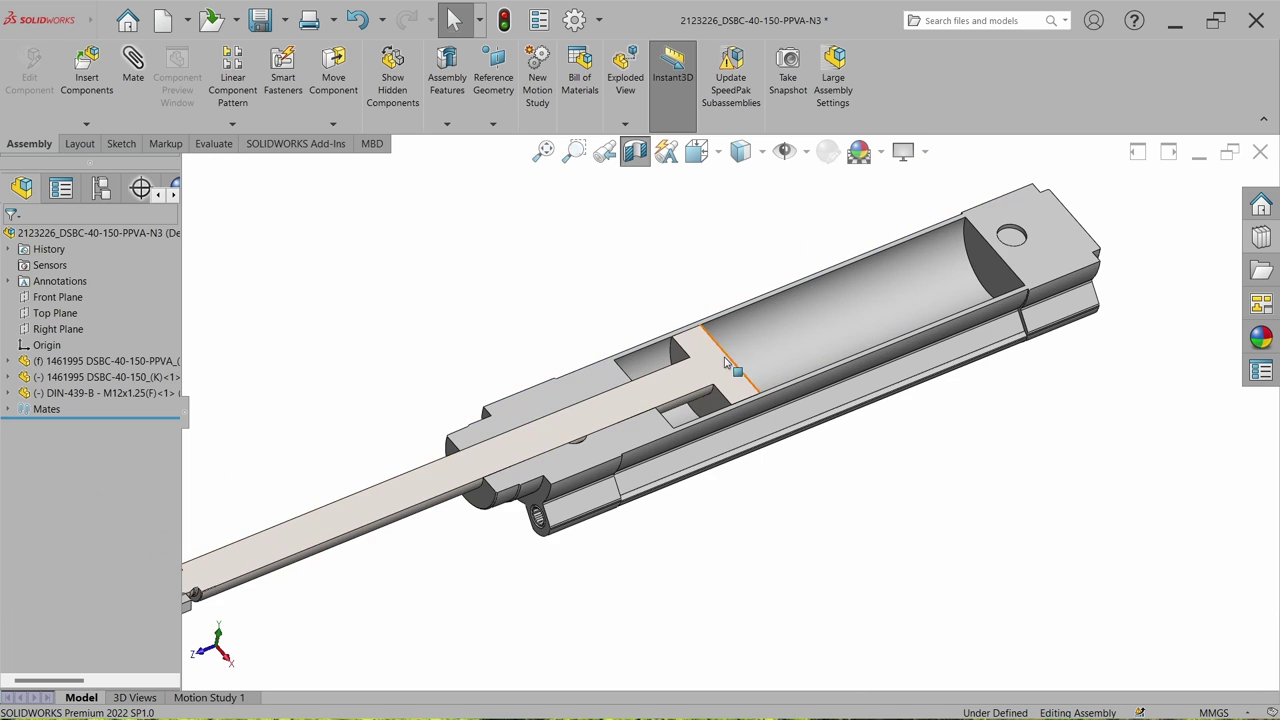
{"action": "scroll", "coordinate": [714, 398], "scroll_direction": "up", "scroll_amount": 3}
{"action": "middle_click_drag", "start_coordinate": [779, 375], "coordinate": [741, 466]}
{"action": "scroll", "coordinate": [750, 420], "scroll_direction": "down", "scroll_amount": 3}
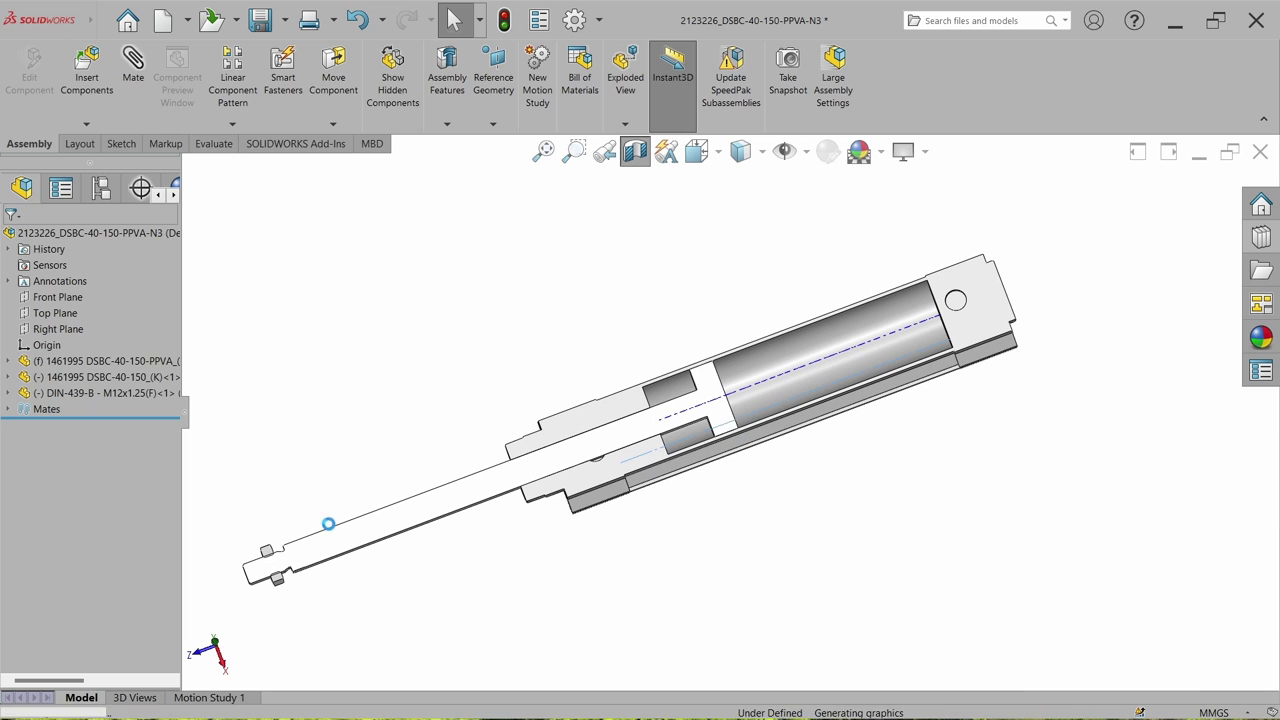
{"action": "left_click_drag", "start_coordinate": [366, 543], "coordinate": [430, 543]}
{"action": "left_click", "coordinate": [493, 591]}
{"action": "scroll", "coordinate": [674, 429], "scroll_direction": "down", "scroll_amount": 3}
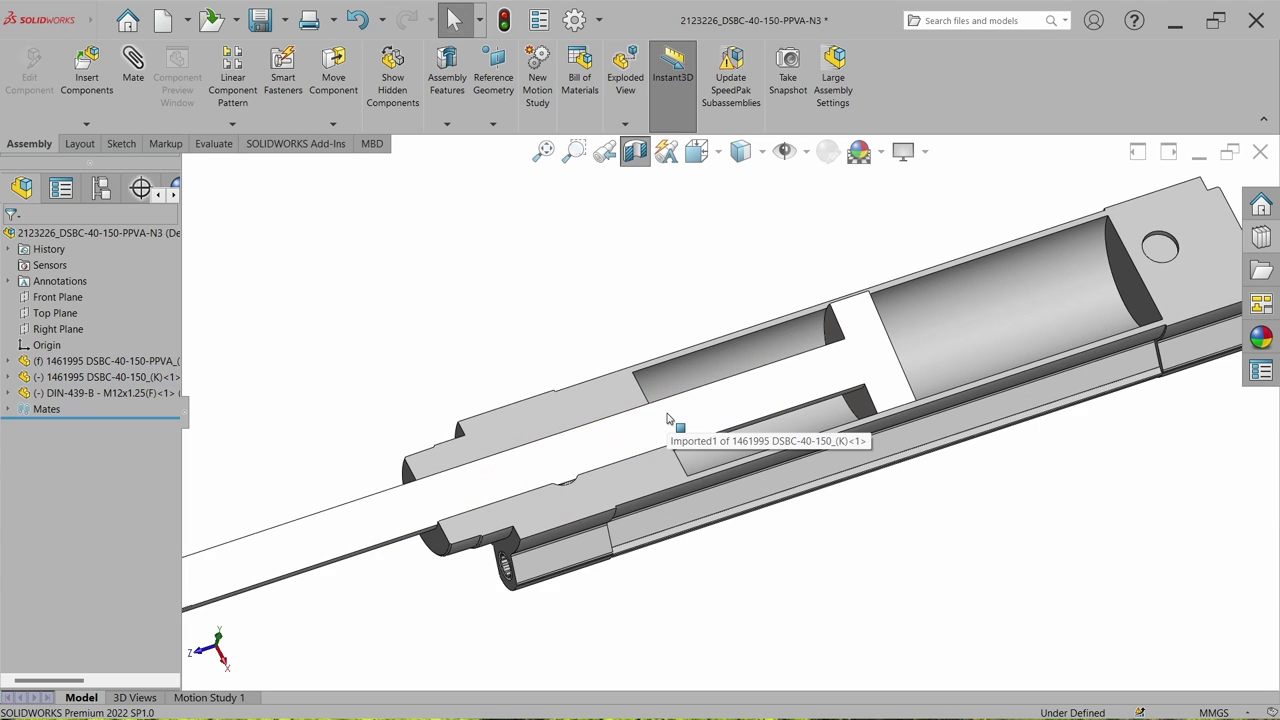
{"action": "scroll", "coordinate": [674, 429], "scroll_direction": "up", "scroll_amount": 3}
Step: Start a Width mate and pick the two inner end faces of the cylinder bore as the width selections
{"action": "left_click", "coordinate": [137, 96]}
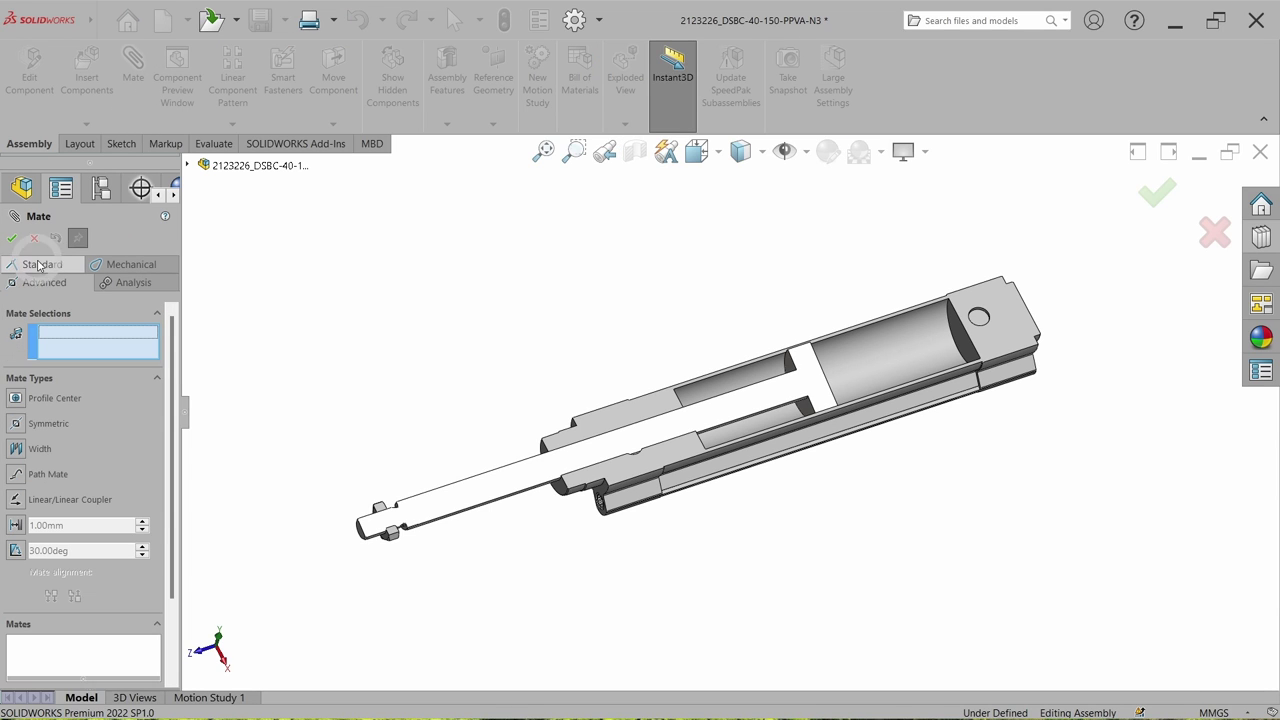
{"action": "left_click", "coordinate": [16, 449]}
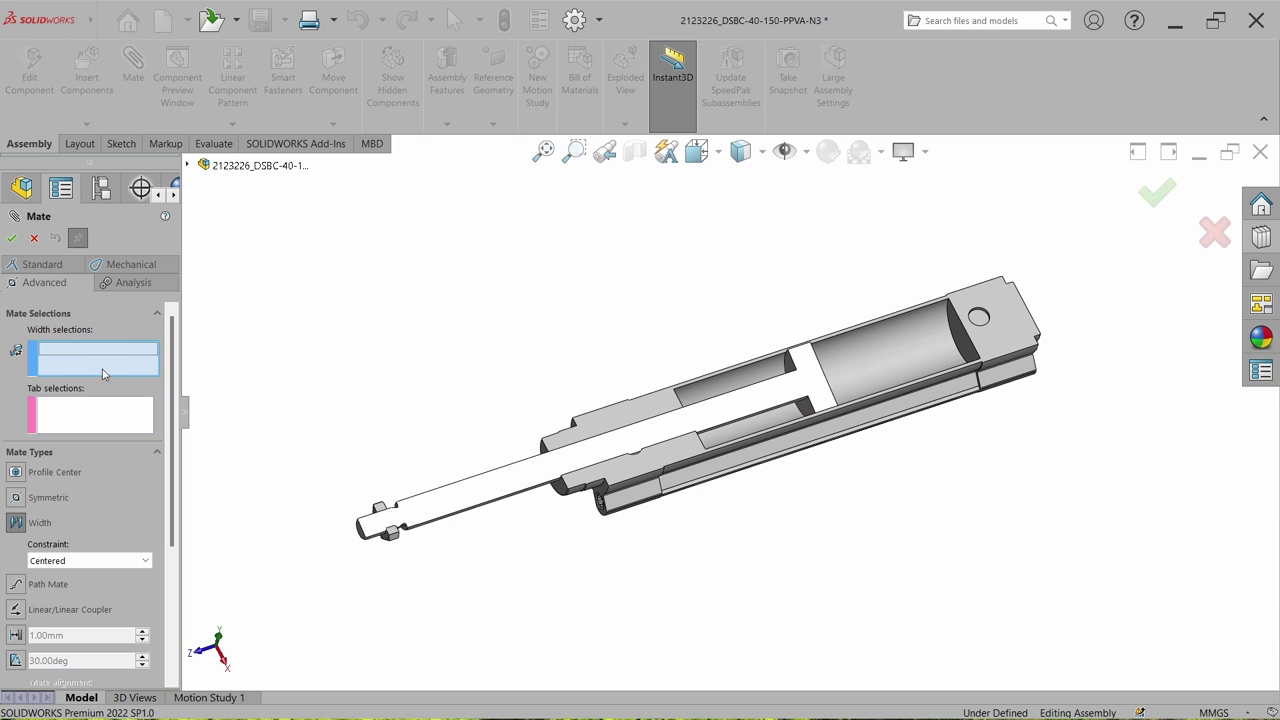
{"action": "scroll", "coordinate": [954, 378], "scroll_direction": "down", "scroll_amount": 3}
{"action": "left_click", "coordinate": [896, 377]}
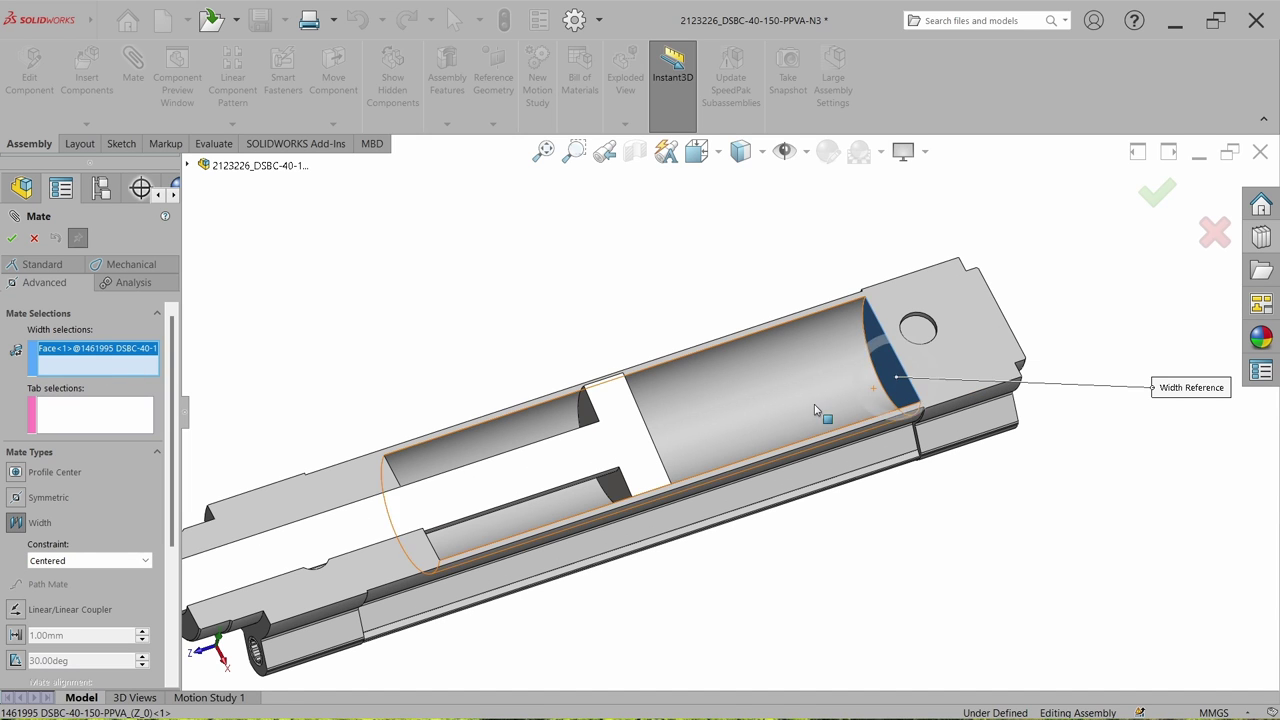
{"action": "middle_click_drag", "start_coordinate": [600, 420], "coordinate": [514, 480]}
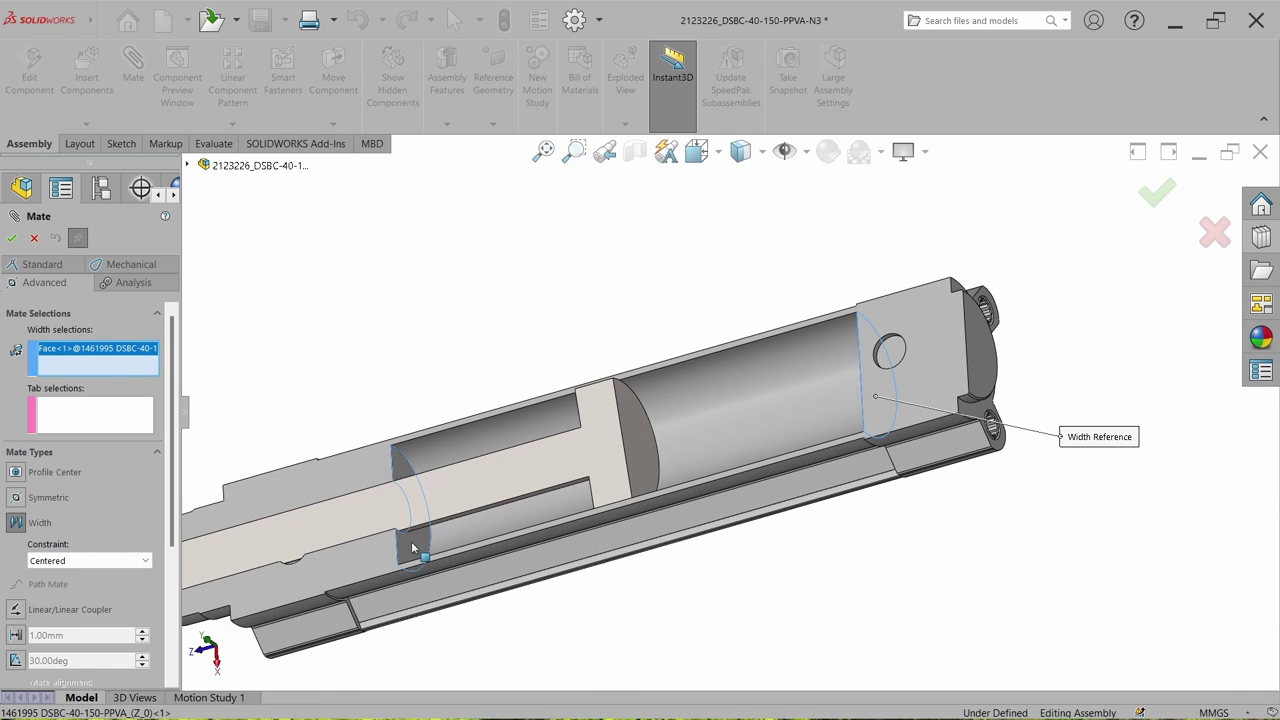
{"action": "left_click", "coordinate": [411, 546]}
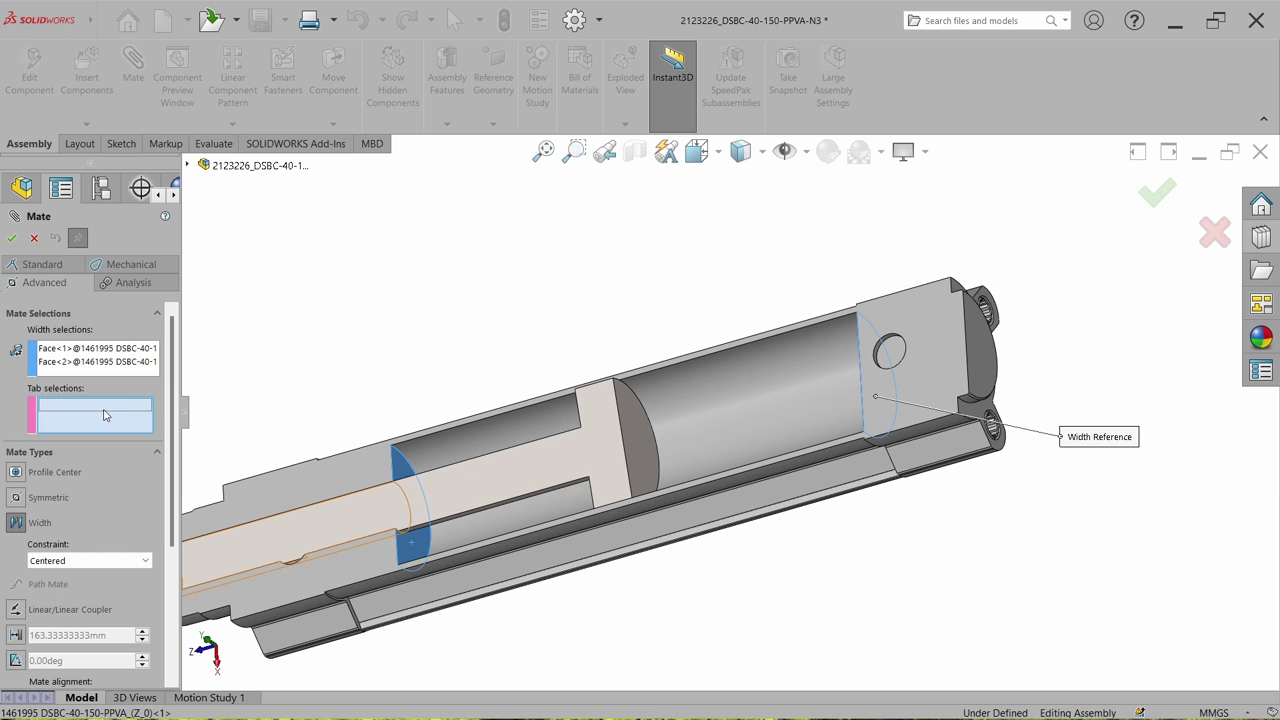
Step: Pick both faces of the piston as the tab selections and complete the Width mate with the Free constraint
{"action": "left_click", "coordinate": [637, 452]}
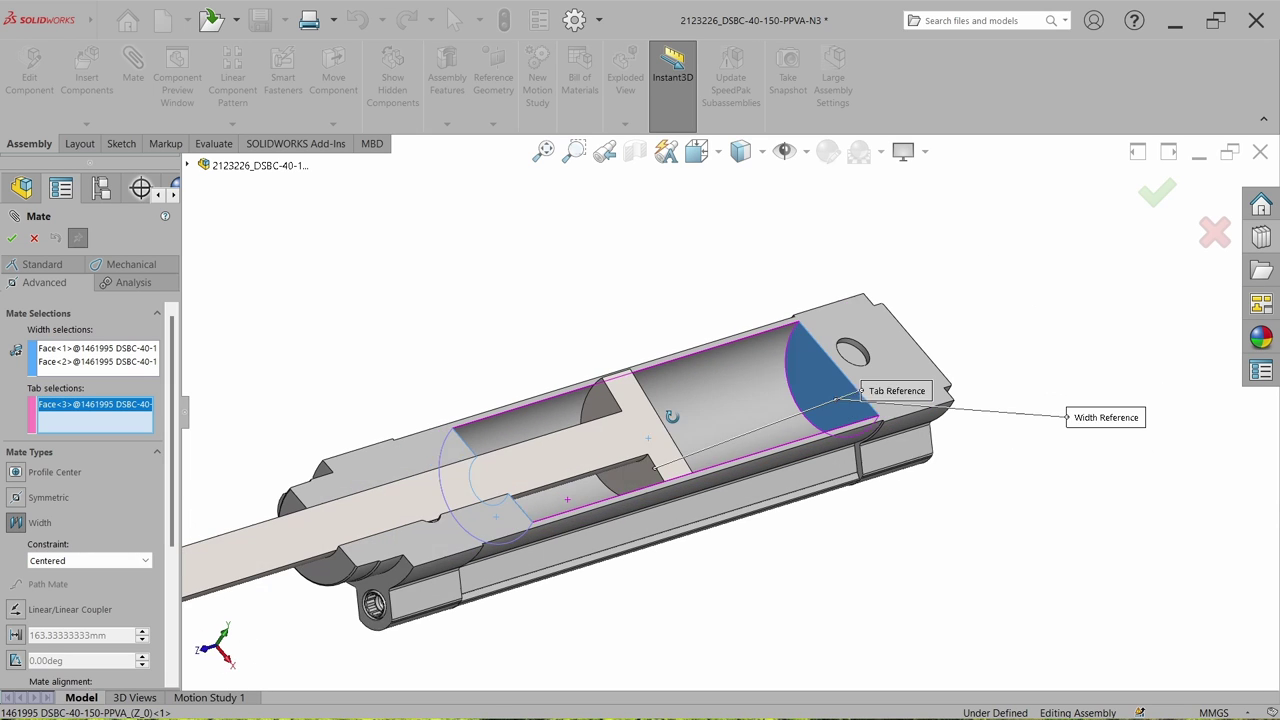
{"action": "left_click", "coordinate": [624, 485]}
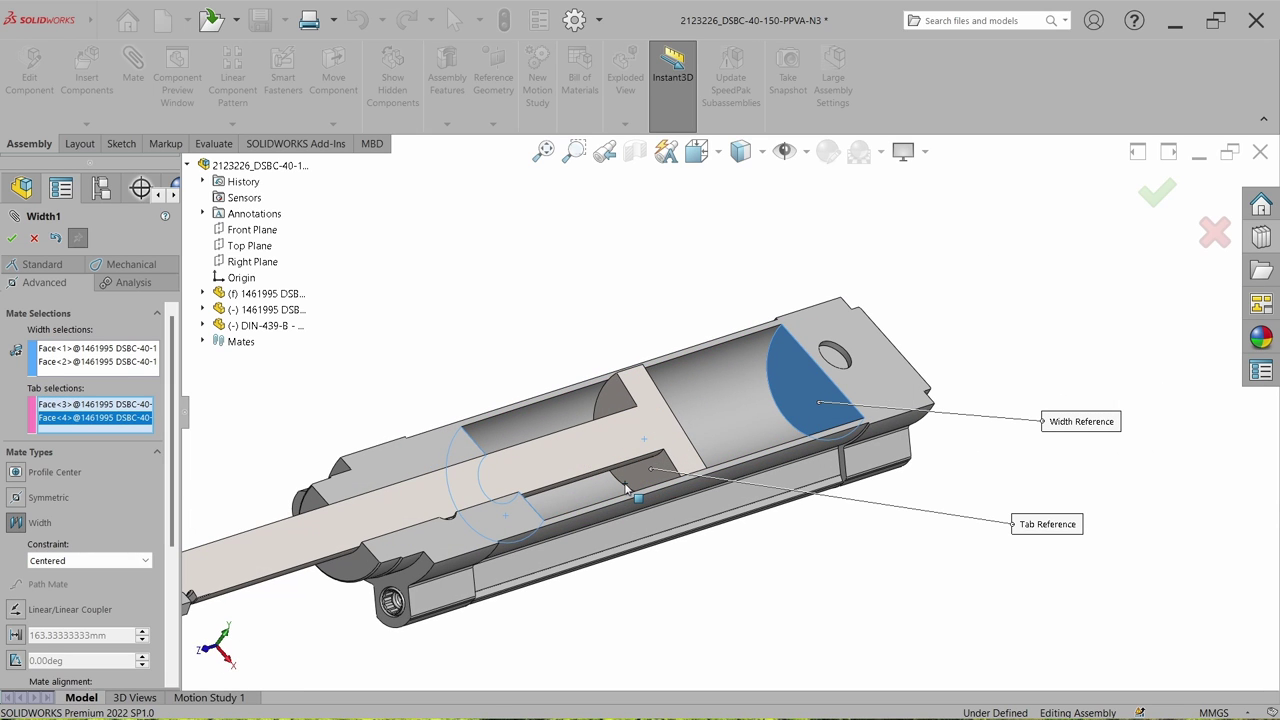
{"action": "left_click", "coordinate": [87, 561]}
{"action": "left_click", "coordinate": [84, 586]}
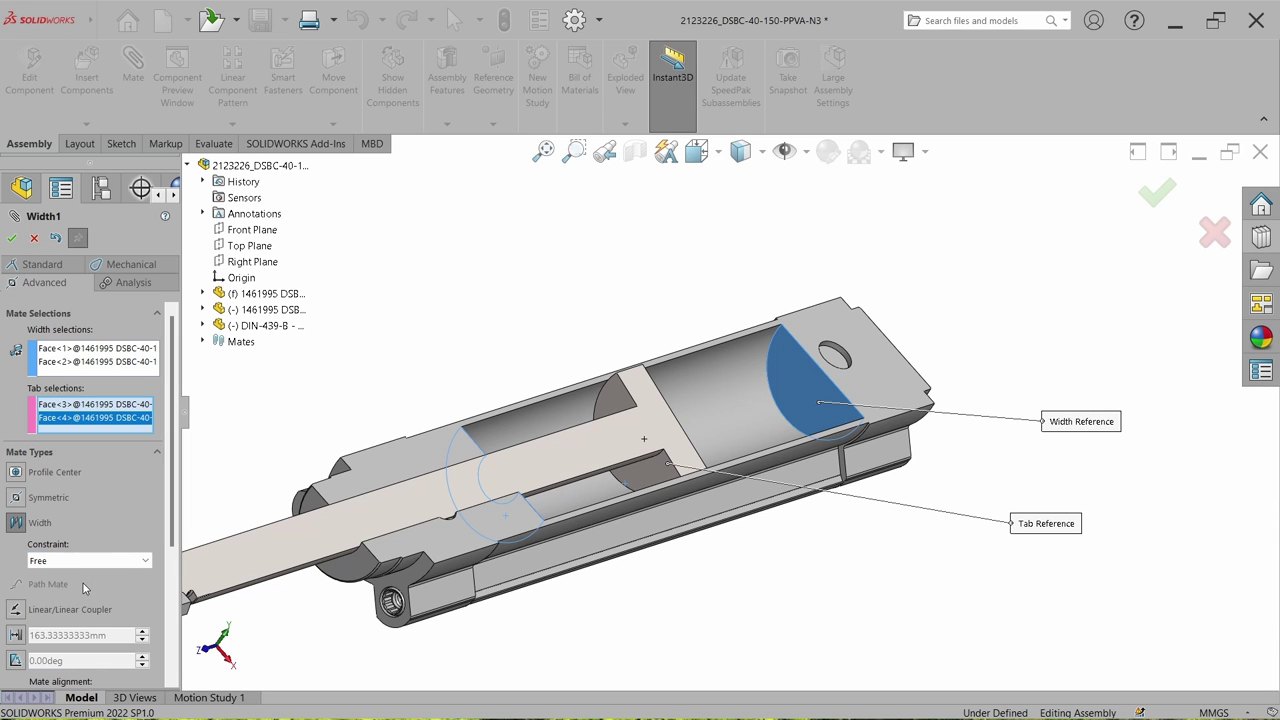
{"action": "left_click", "coordinate": [11, 239]}
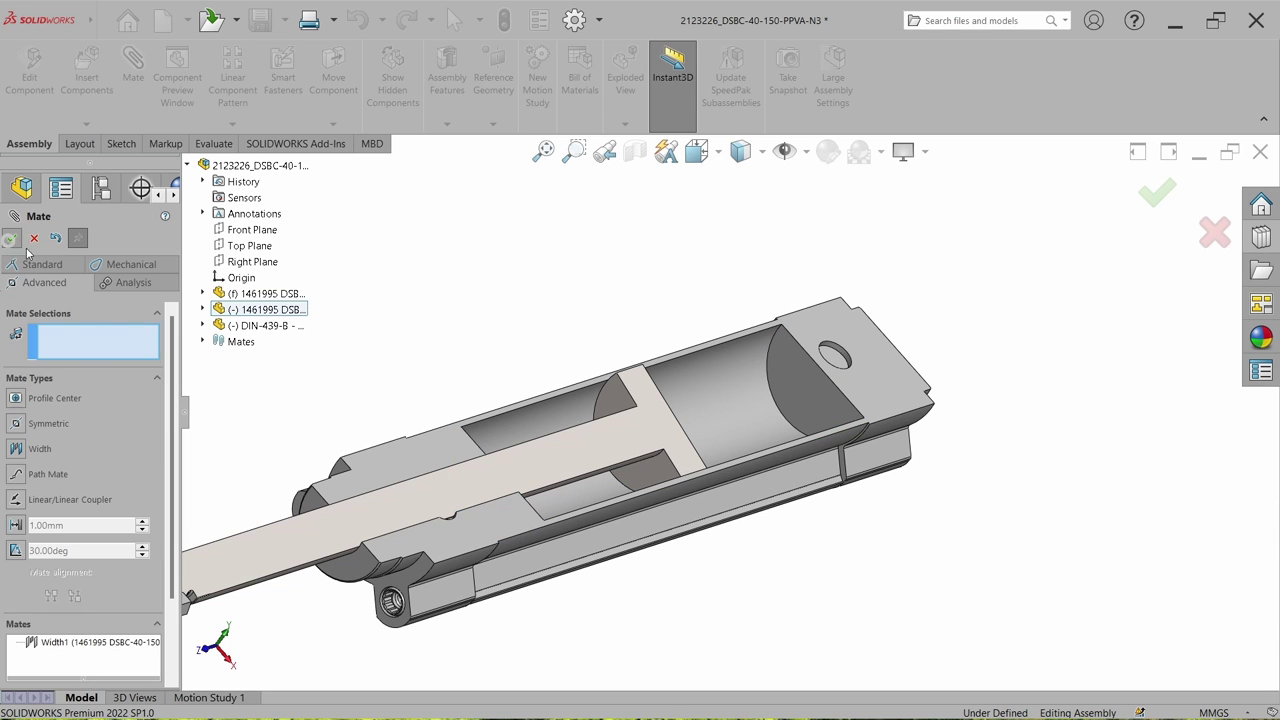
{"action": "left_click", "coordinate": [34, 238]}
Step: Slide the piston along the bore to check its travel between the two end faces
{"action": "scroll", "coordinate": [551, 320], "scroll_direction": "up", "scroll_amount": 3}
{"action": "scroll", "coordinate": [700, 451], "scroll_direction": "down", "scroll_amount": 6}
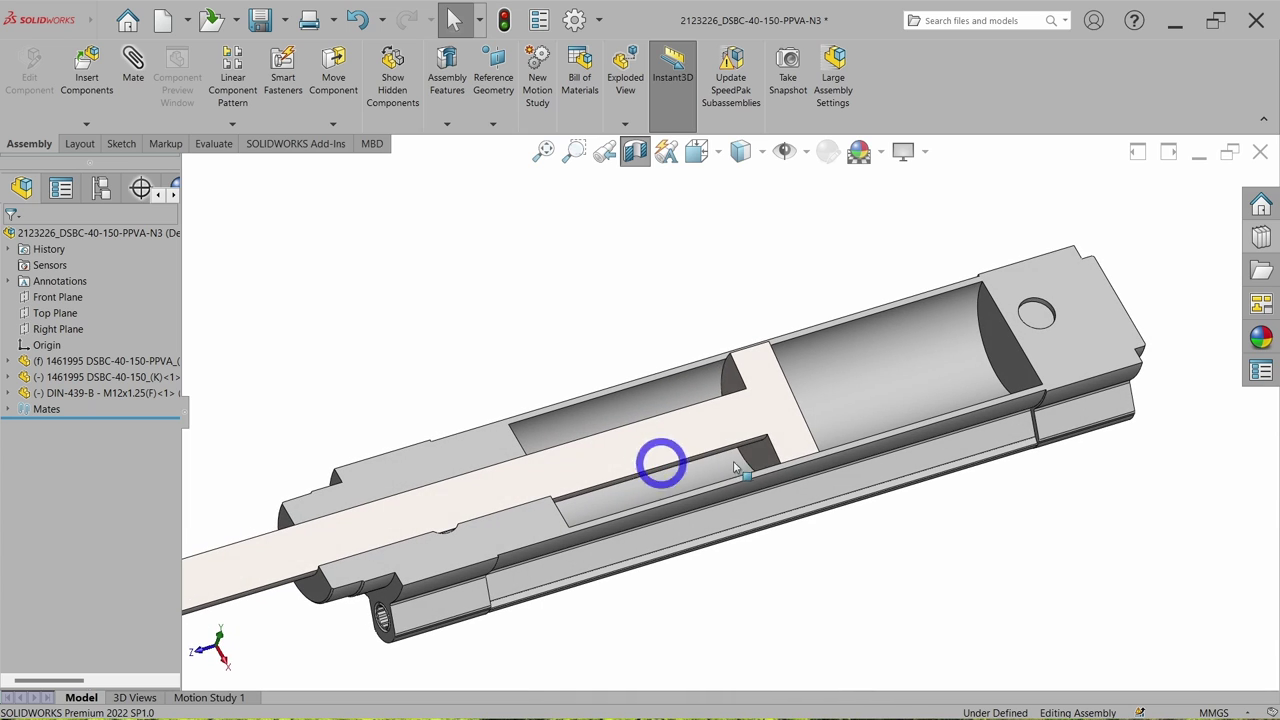
{"action": "left_click_drag", "start_coordinate": [757, 462], "coordinate": [655, 402]}
Step: Turn off the section view and close the cylinder subassembly to return to the Pneumatic Press assembly
{"action": "left_click", "coordinate": [638, 153]}
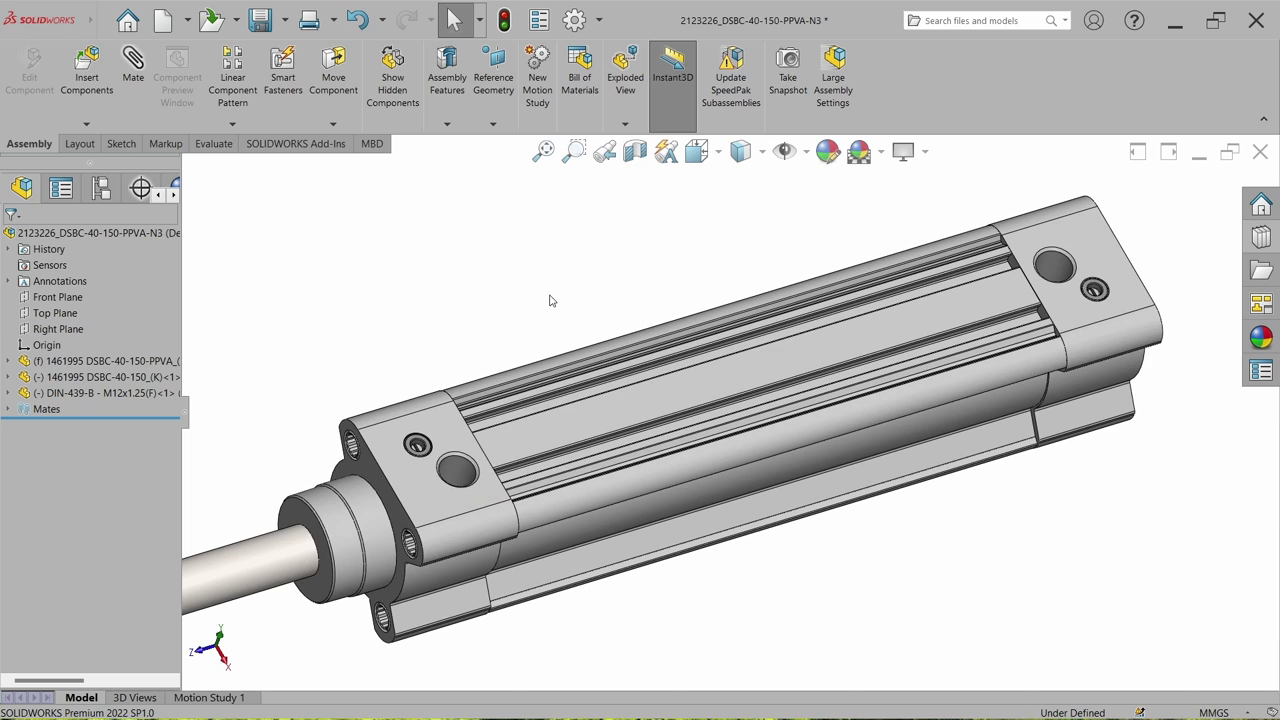
{"action": "left_click", "coordinate": [489, 288]}
{"action": "scroll", "coordinate": [698, 398], "scroll_direction": "up", "scroll_amount": 1}
{"action": "middle_click_drag", "start_coordinate": [700, 400], "coordinate": [689, 374]}
{"action": "left_click", "coordinate": [1256, 151]}
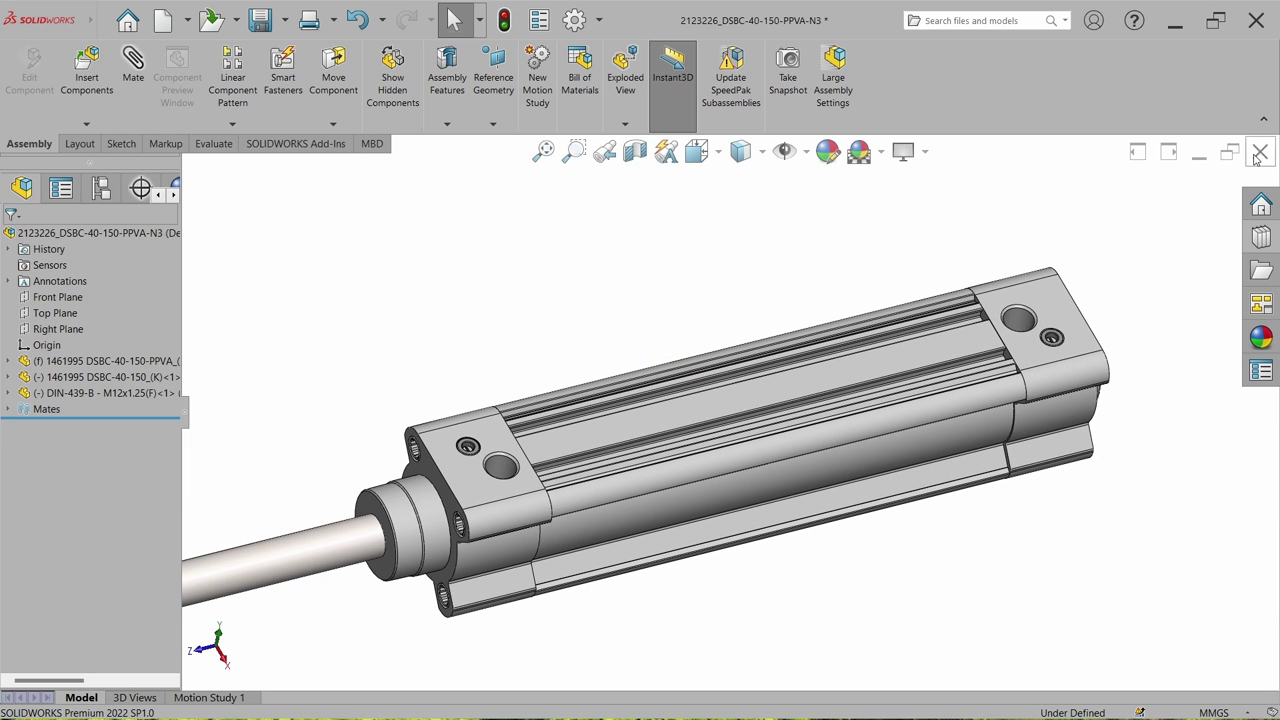
{"action": "left_click", "coordinate": [598, 367]}
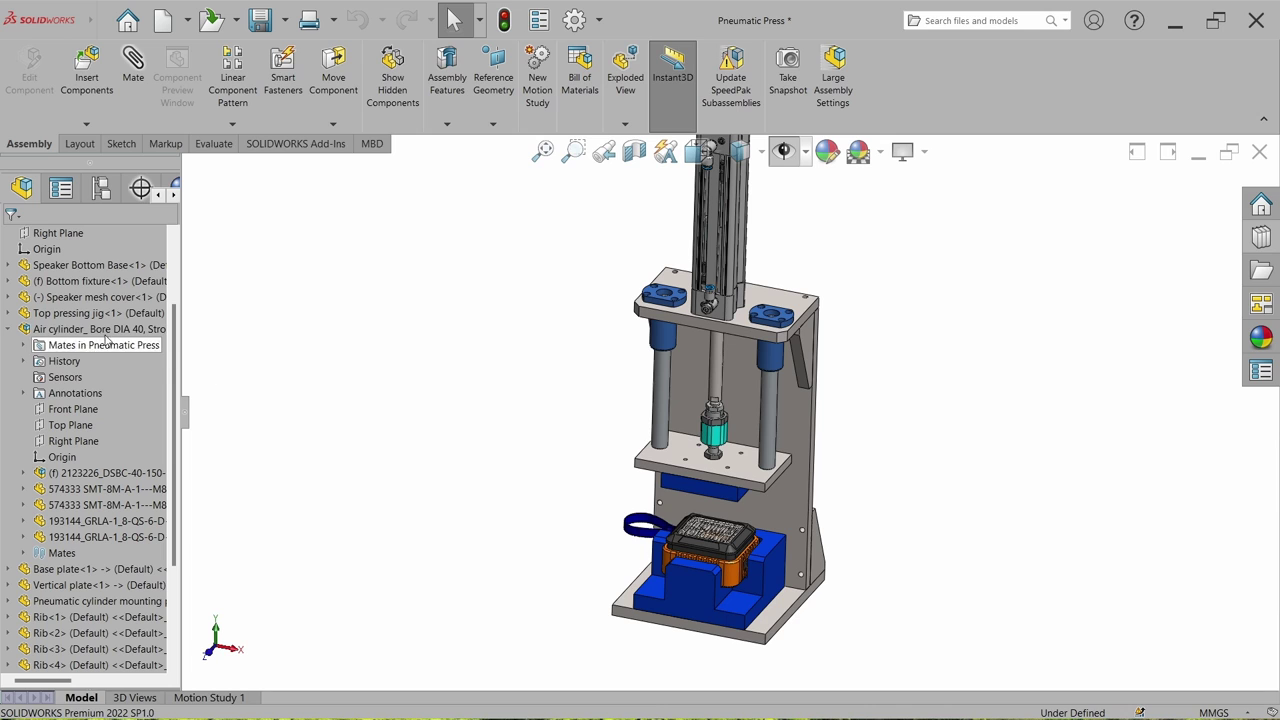
Step: Make the Air cylinder subassembly flexible and move the slide plate down toward the speaker
{"action": "left_click", "coordinate": [45, 332]}
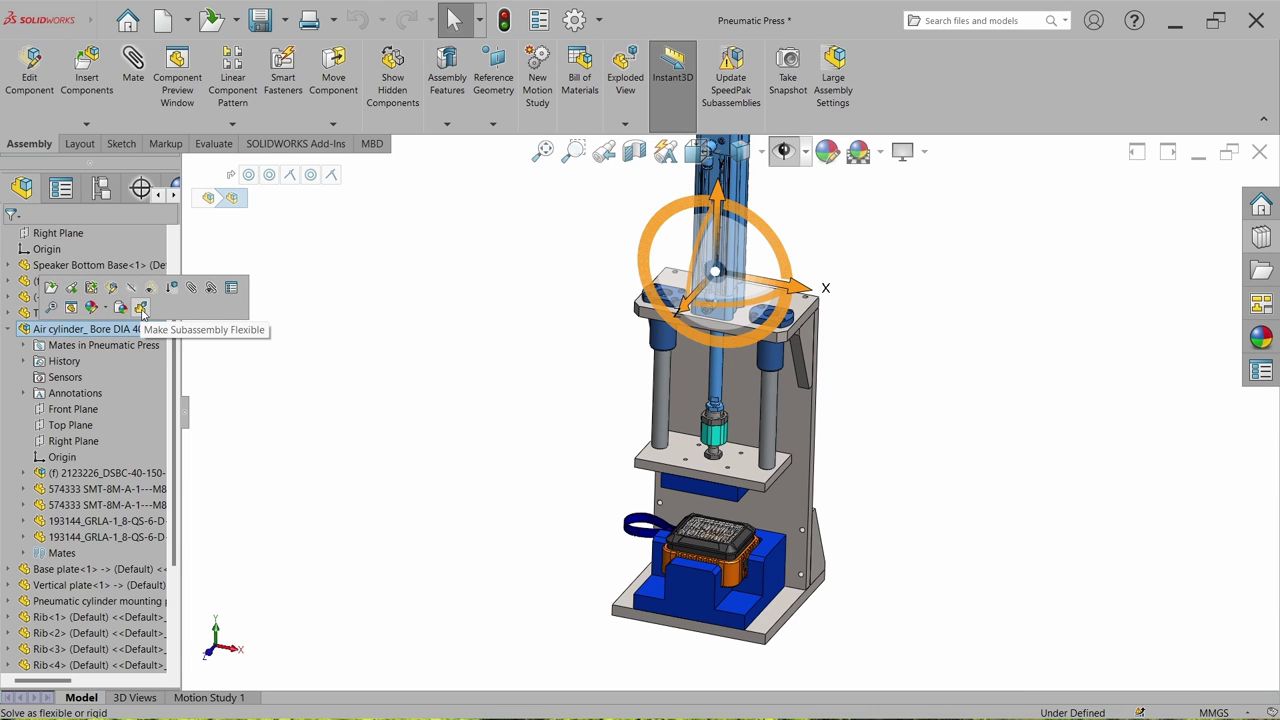
{"action": "left_click", "coordinate": [141, 309]}
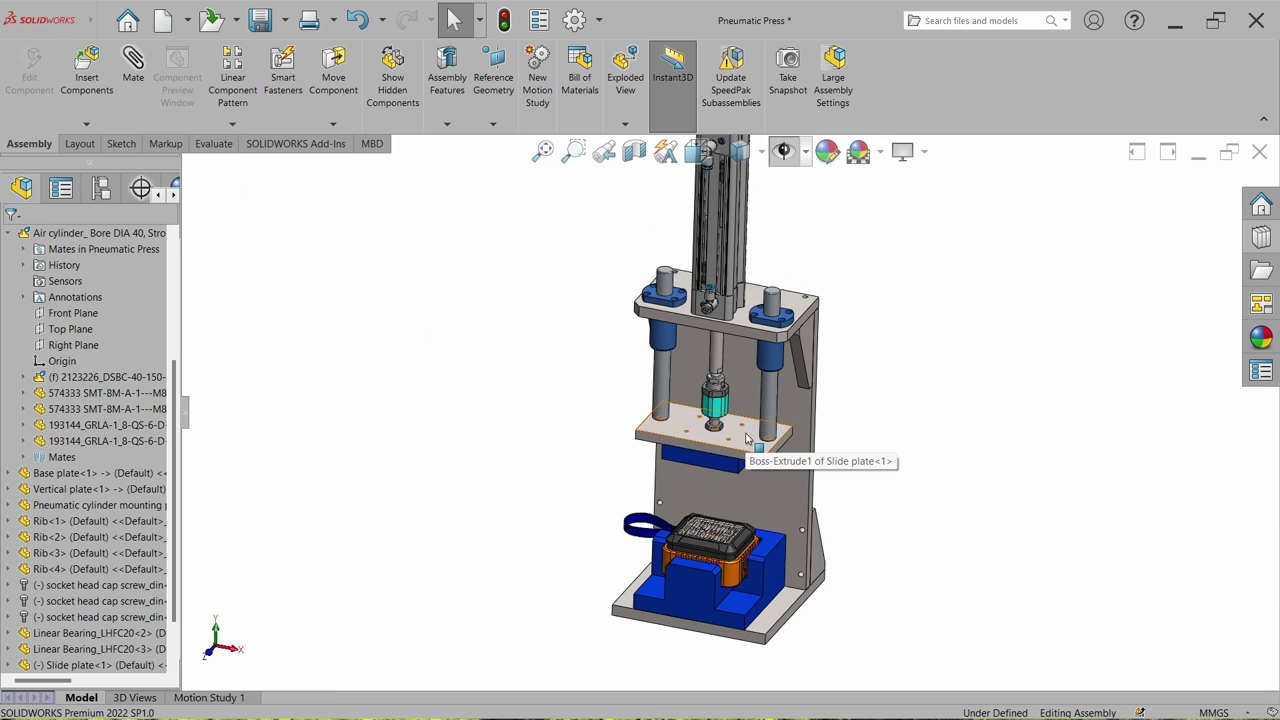
{"action": "left_click_drag", "start_coordinate": [747, 443], "coordinate": [743, 531]}
{"action": "left_click_drag", "start_coordinate": [742, 487], "coordinate": [739, 457]}
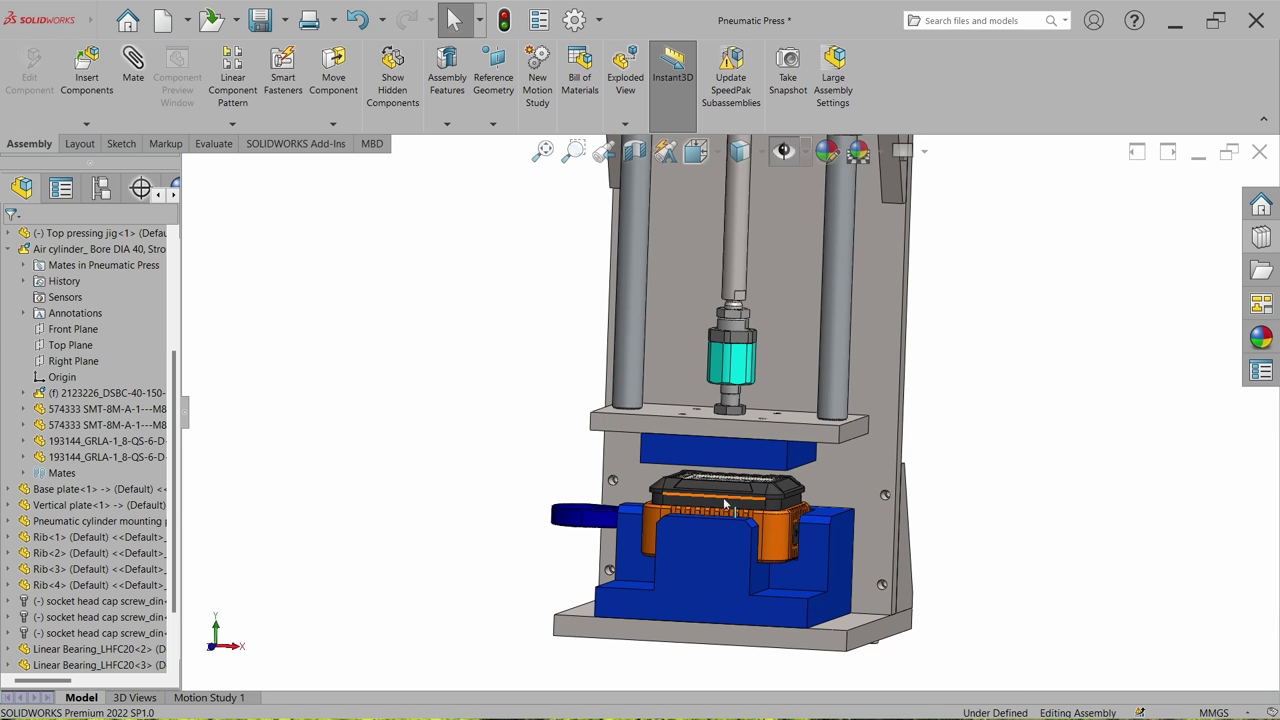
Step: Measure the gap between the underside of the top pressing jig and the top face of the speaker mesh cover
{"action": "left_click", "coordinate": [746, 452]}
{"action": "left_click", "coordinate": [1037, 497]}
{"action": "scroll", "coordinate": [812, 477], "scroll_direction": "down", "scroll_amount": 2}
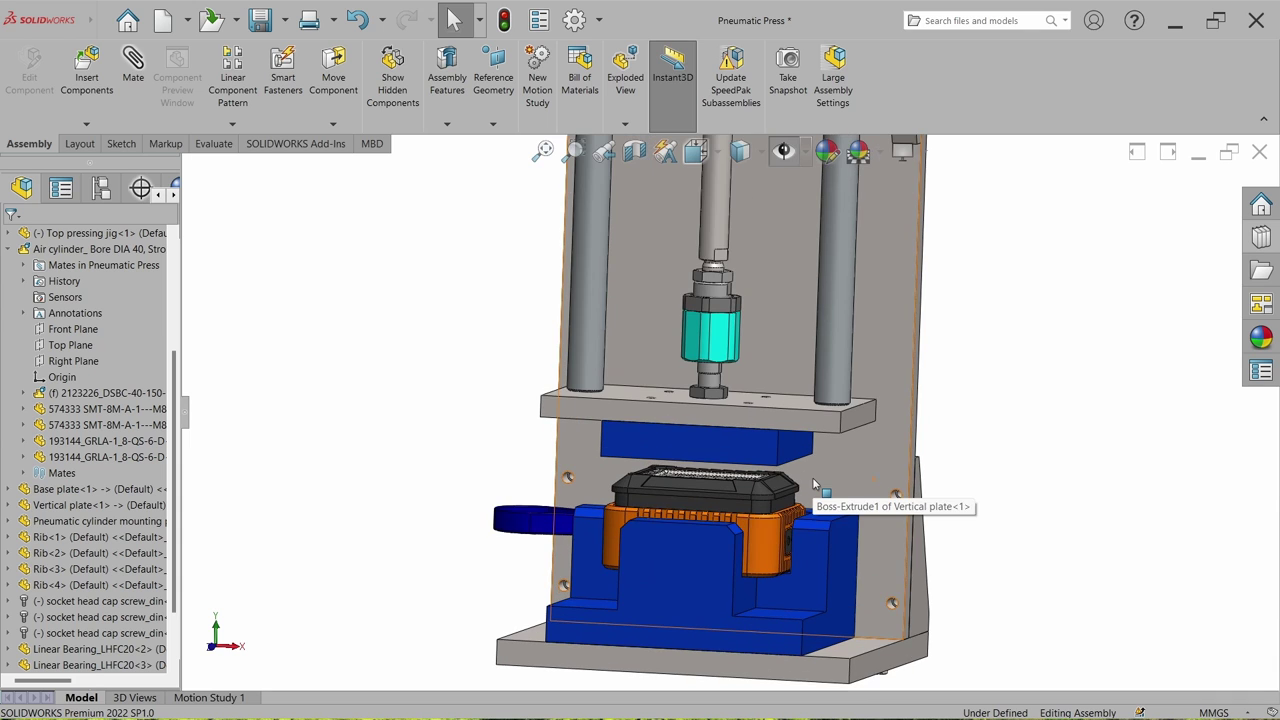
{"action": "left_click", "coordinate": [213, 143]}
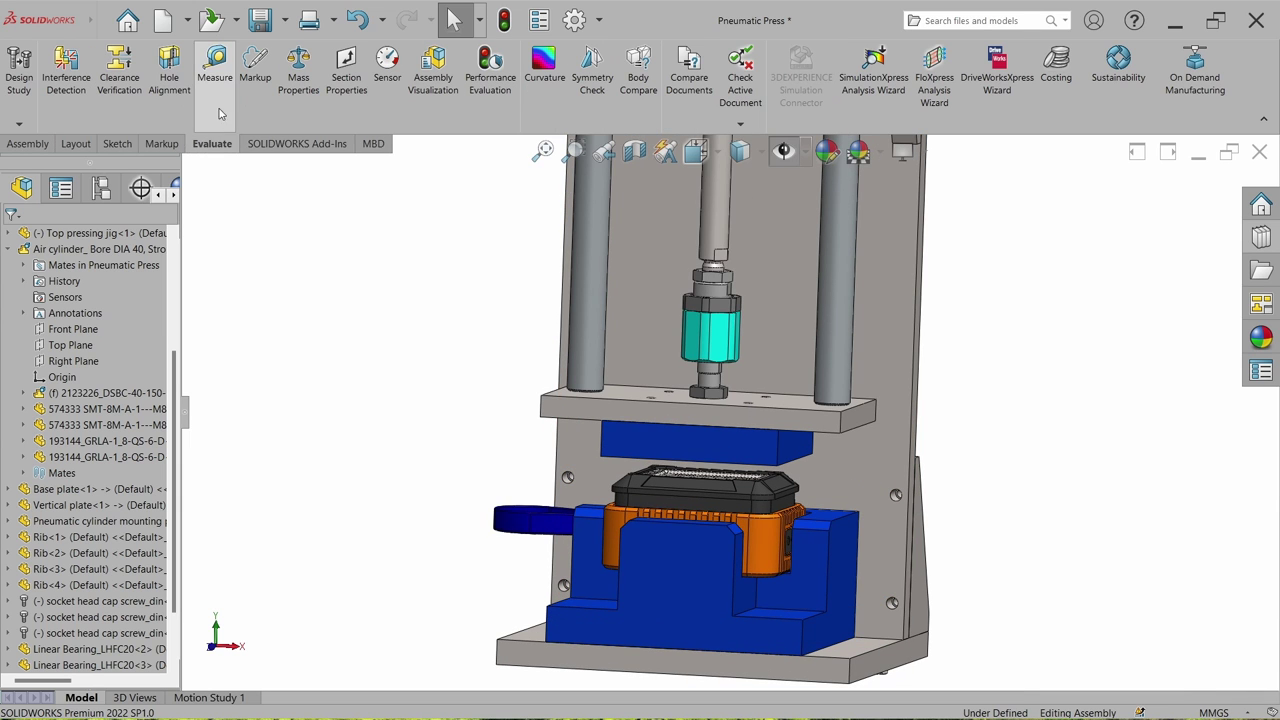
{"action": "left_click", "coordinate": [214, 68]}
{"action": "scroll", "coordinate": [771, 391], "scroll_direction": "down", "scroll_amount": 4}
{"action": "middle_click_drag", "start_coordinate": [770, 390], "coordinate": [769, 337]}
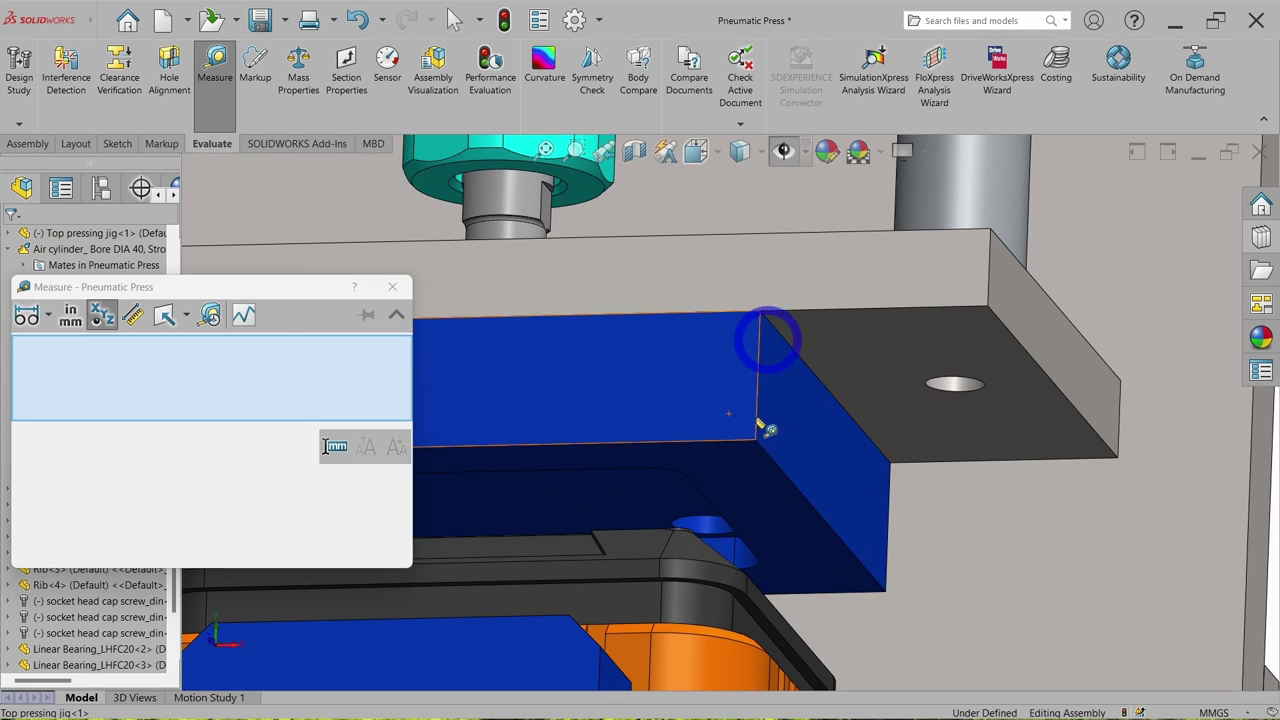
{"action": "left_click", "coordinate": [754, 468]}
{"action": "middle_click_drag", "start_coordinate": [695, 414], "coordinate": [709, 485]}
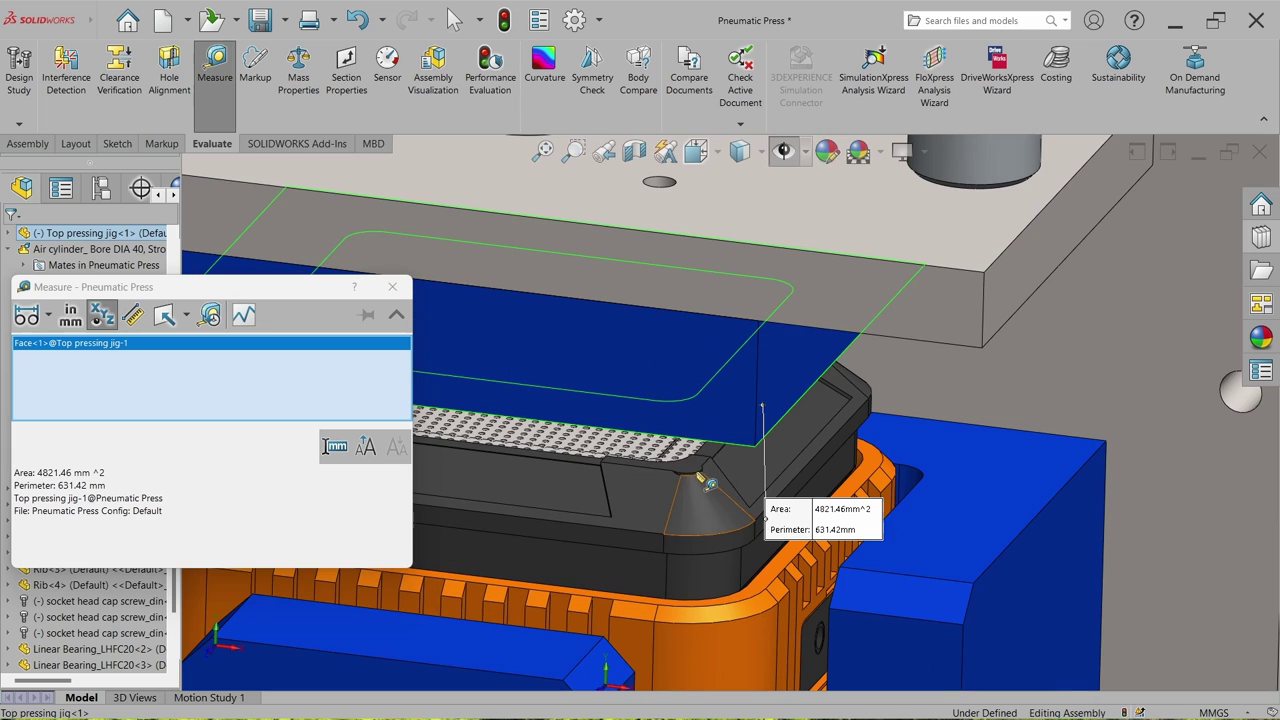
{"action": "left_click", "coordinate": [700, 468]}
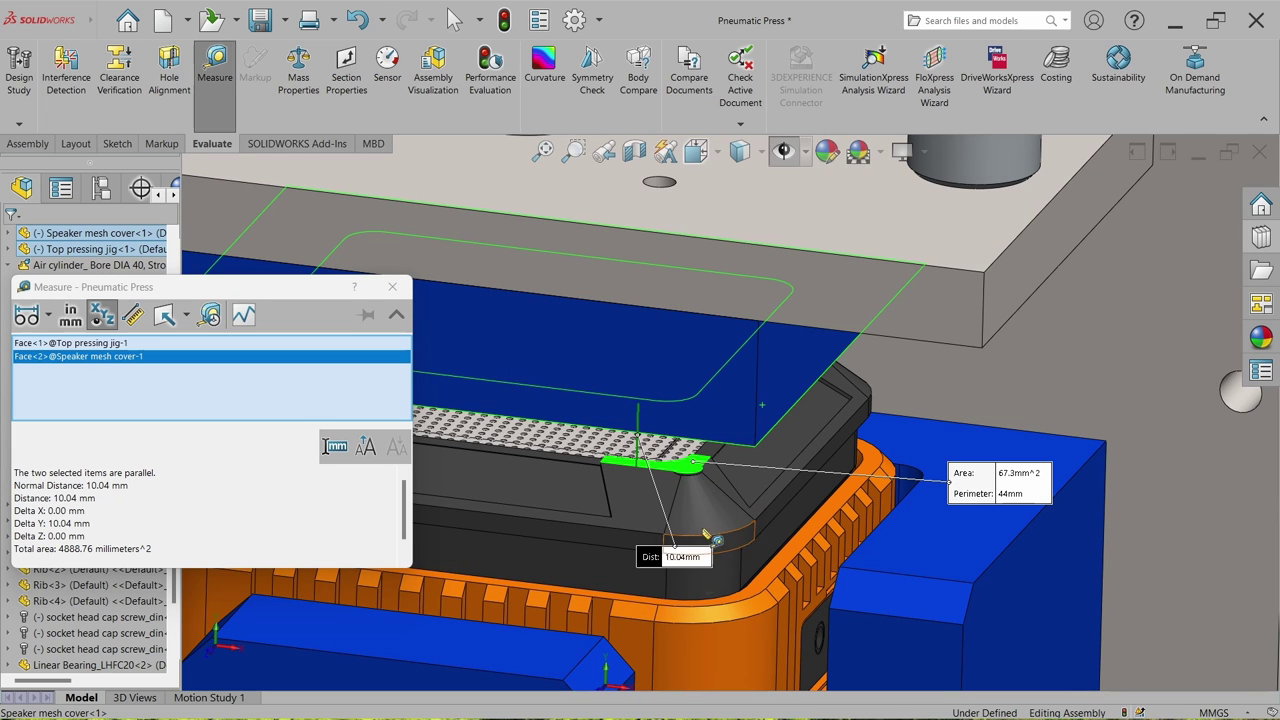
{"action": "key", "text": "Escape"}
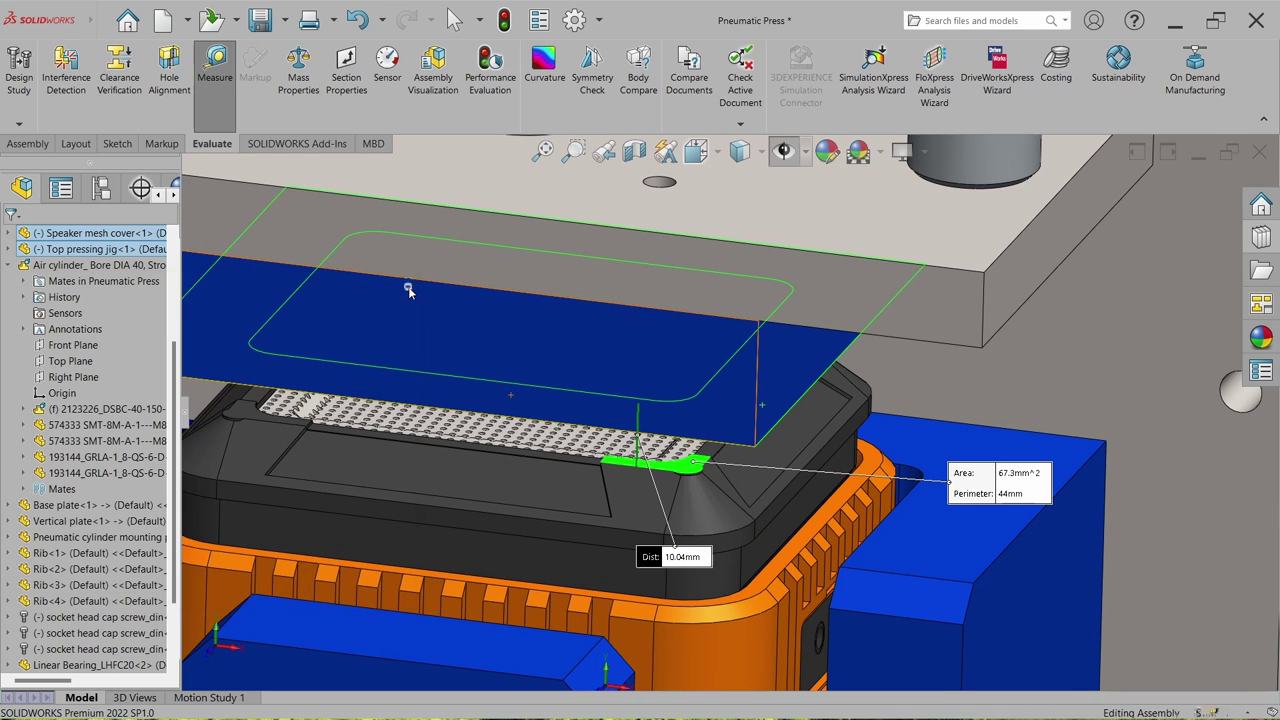
{"action": "scroll", "coordinate": [647, 306], "scroll_direction": "up", "scroll_amount": 6}
{"action": "left_click", "coordinate": [414, 298]}
Step: Set the vertical plate's height to 356 mm
{"action": "scroll", "coordinate": [451, 320], "scroll_direction": "up", "scroll_amount": 6}
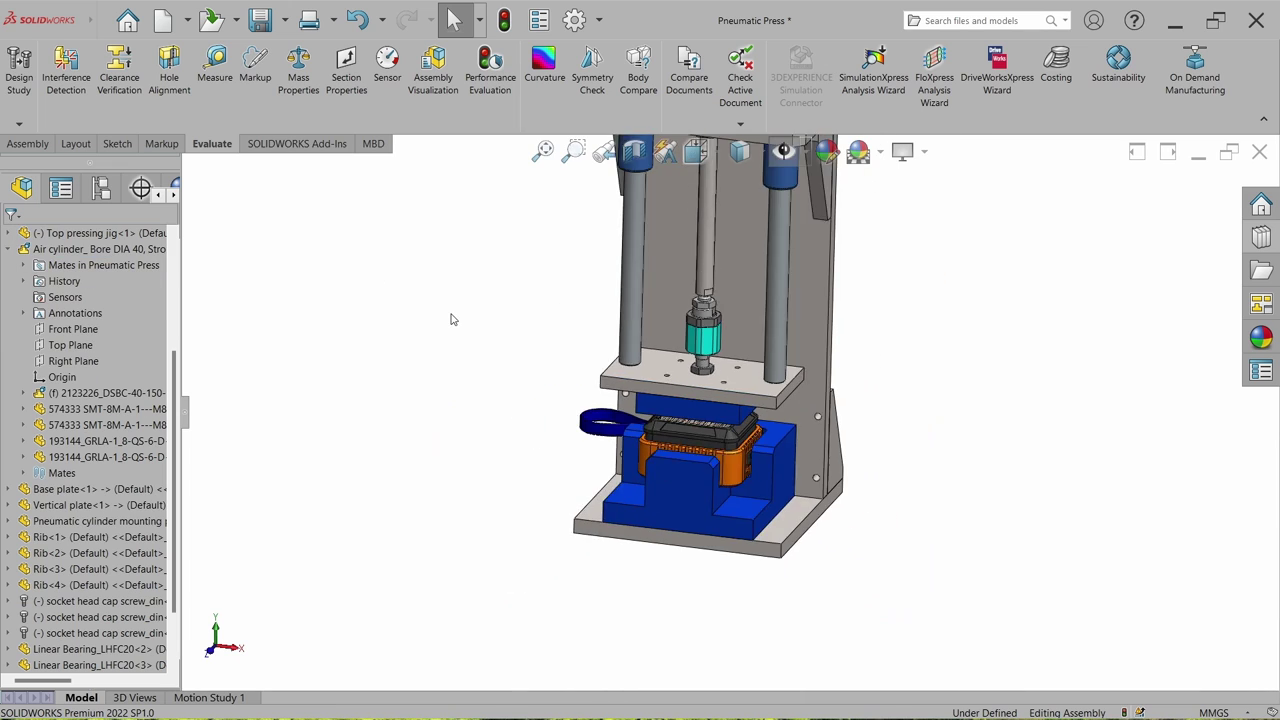
{"action": "scroll", "coordinate": [771, 276], "scroll_direction": "down", "scroll_amount": 2}
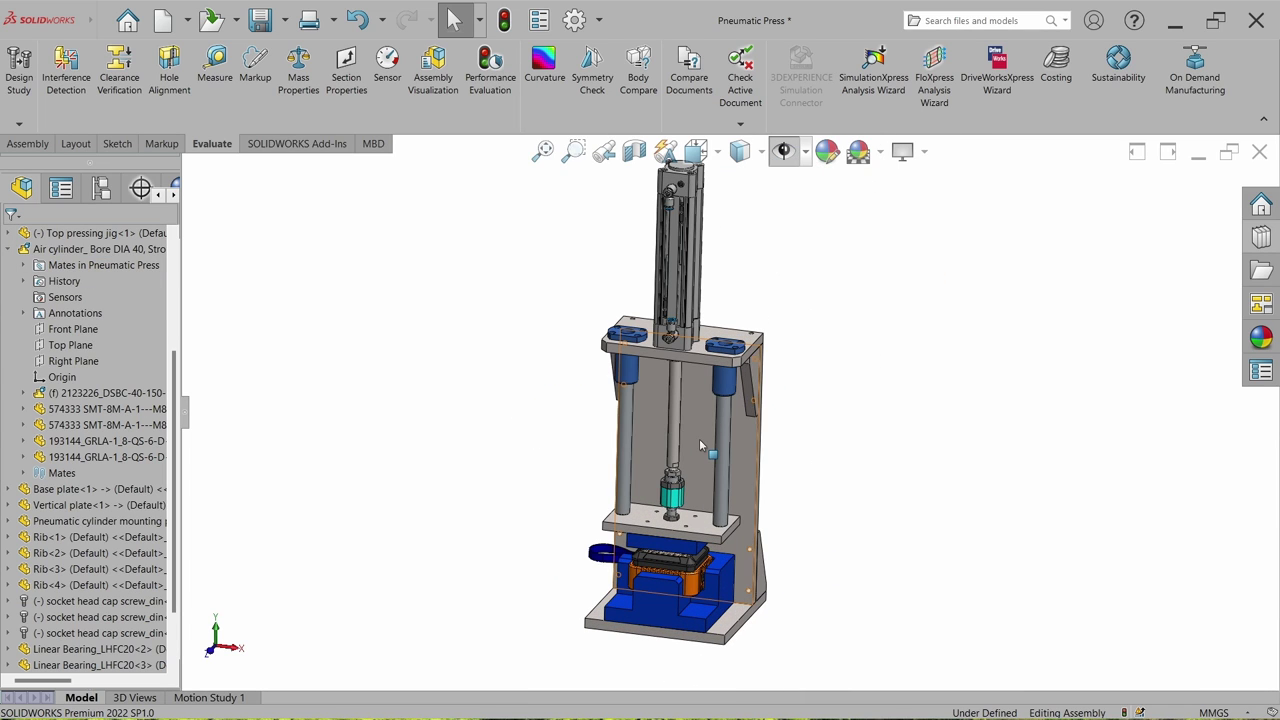
{"action": "left_click", "coordinate": [699, 438]}
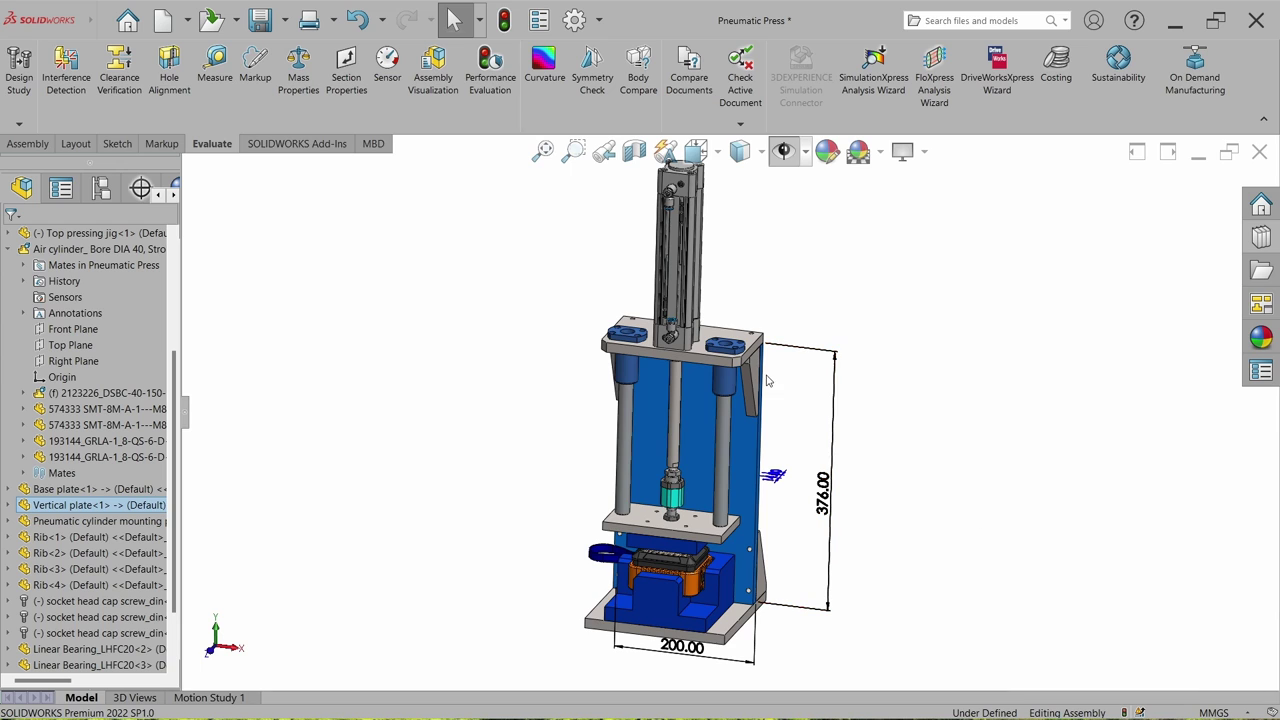
{"action": "double_click", "coordinate": [836, 506]}
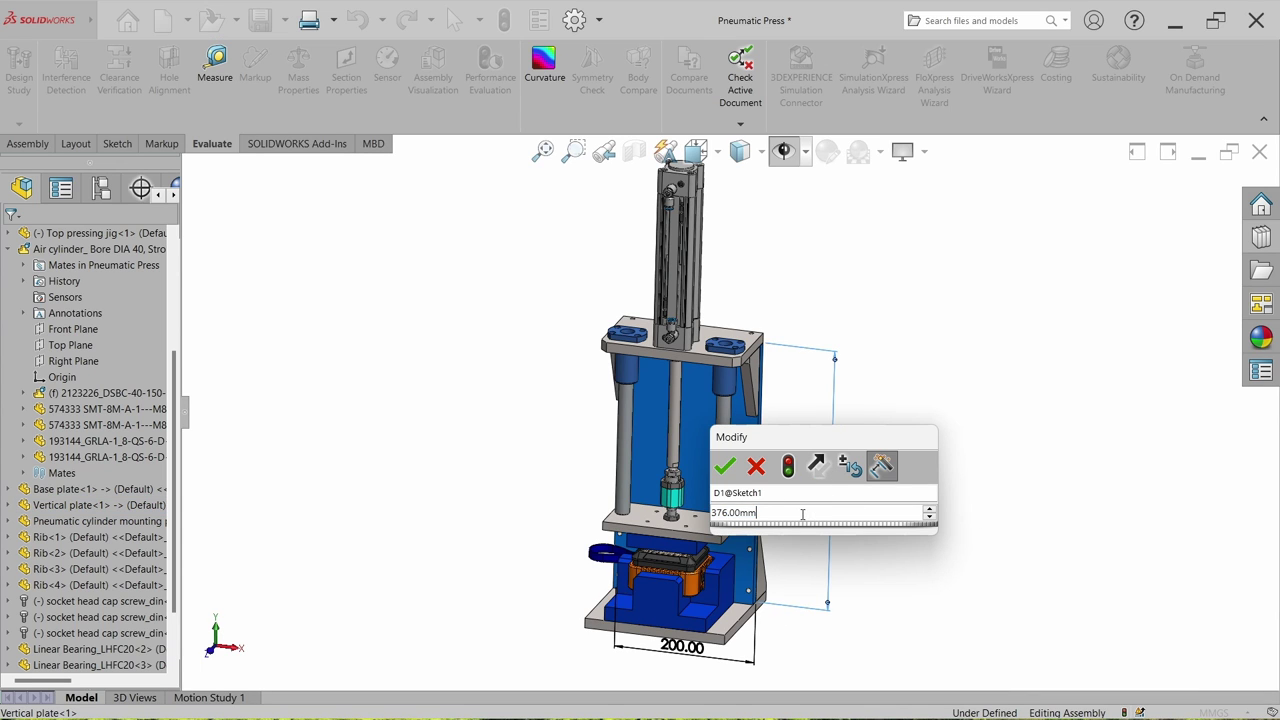
{"action": "type", "text": "356"}
{"action": "key", "text": "Return"}
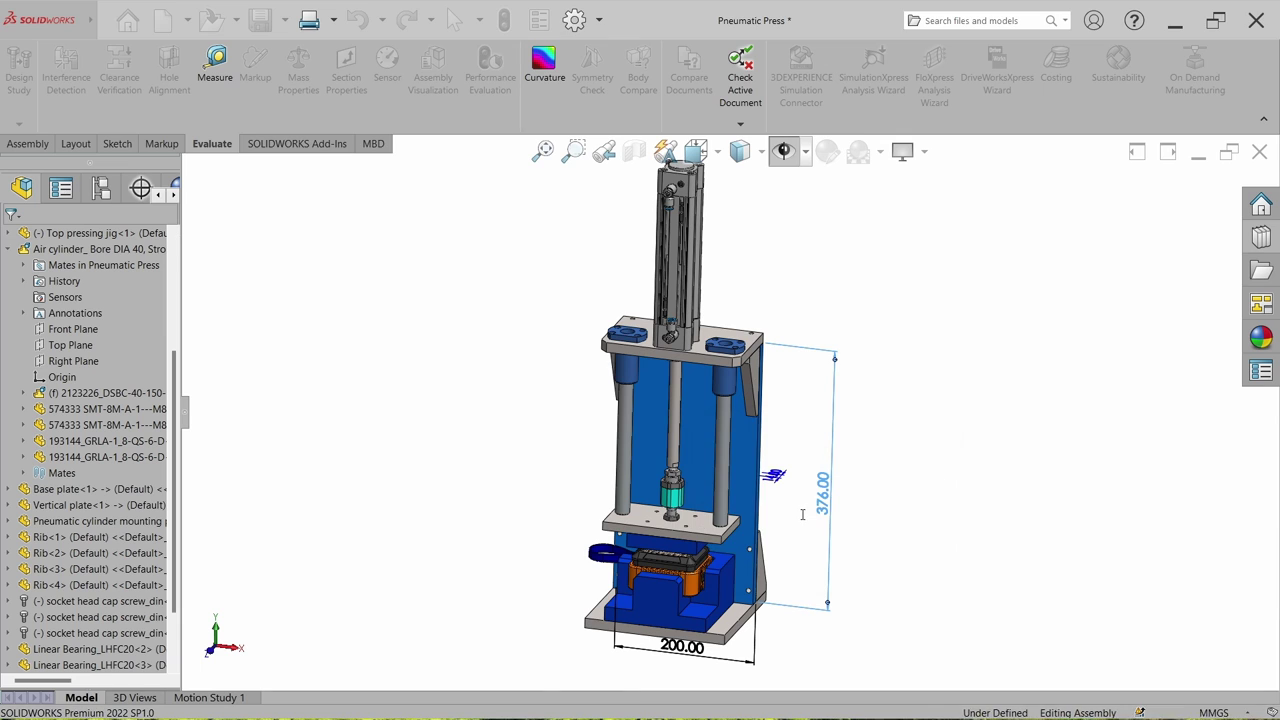
{"action": "left_click", "coordinate": [1007, 498]}
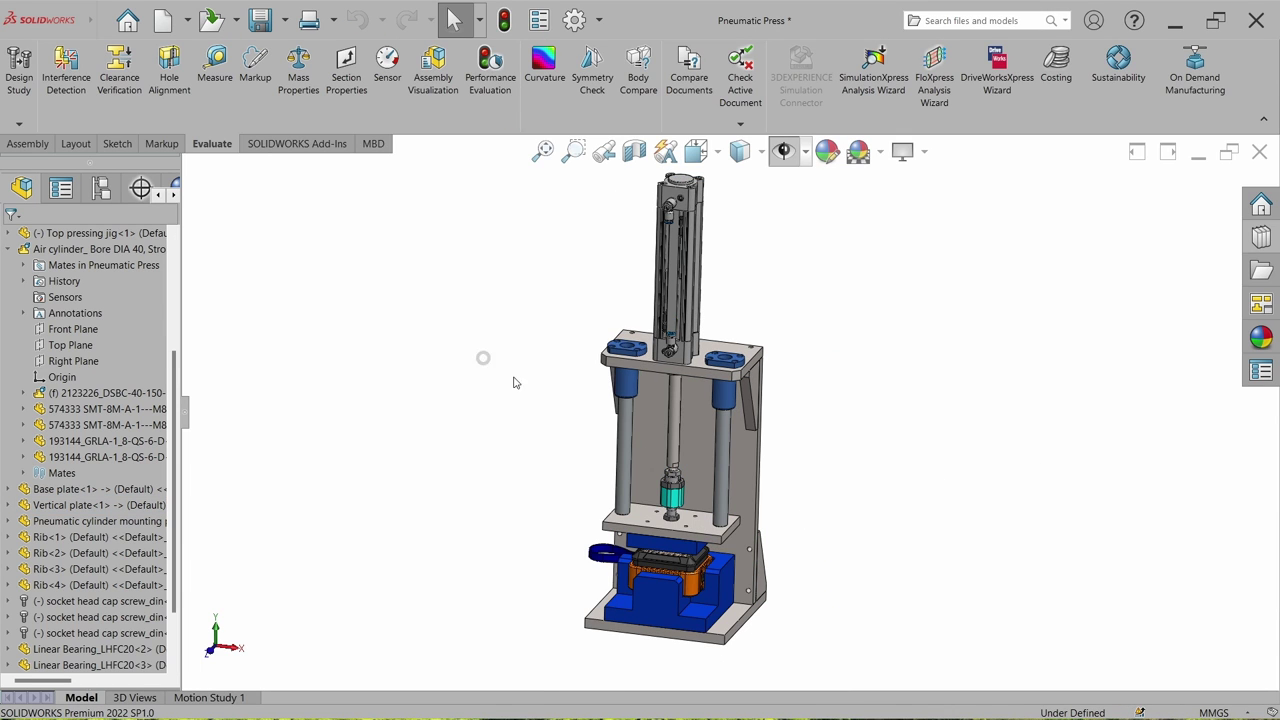
Step: View the press square to the vertical plate and lower the top pressing jig onto the speaker mesh cover
{"action": "left_click", "coordinate": [702, 461]}
{"action": "left_click", "coordinate": [821, 423]}
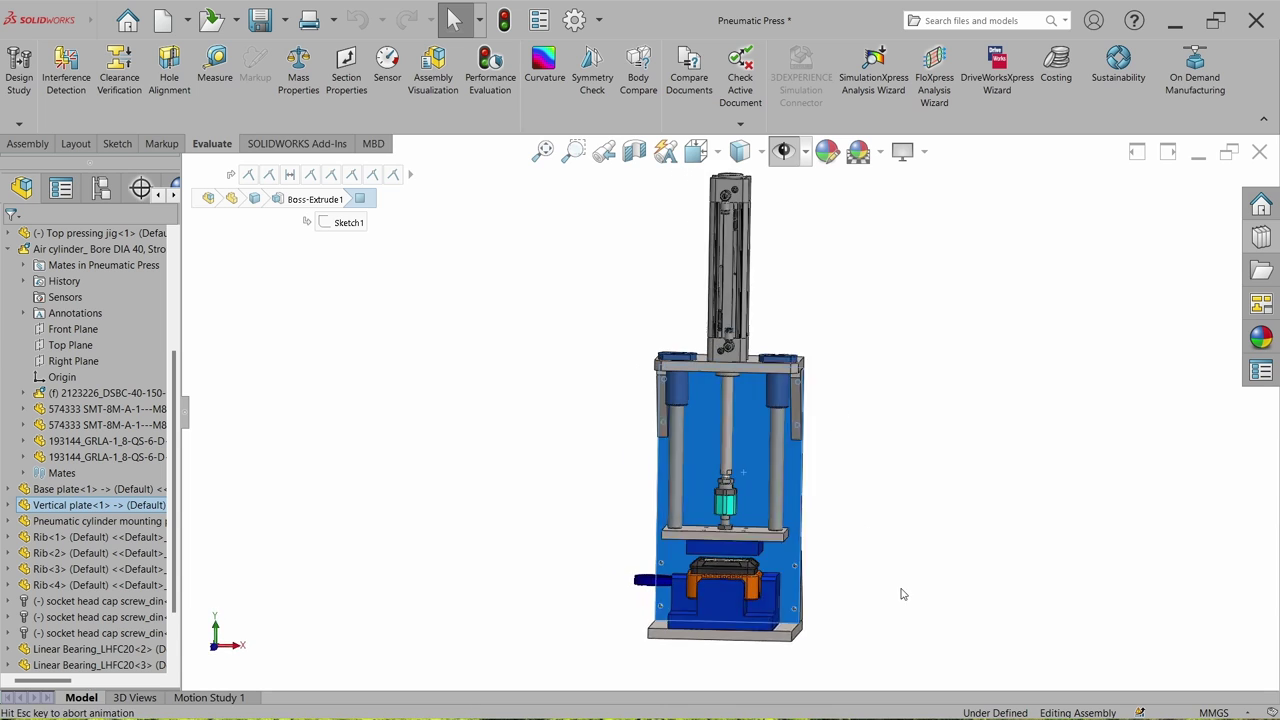
{"action": "key", "text": "Escape"}
{"action": "scroll", "coordinate": [769, 592], "scroll_direction": "down", "scroll_amount": 5}
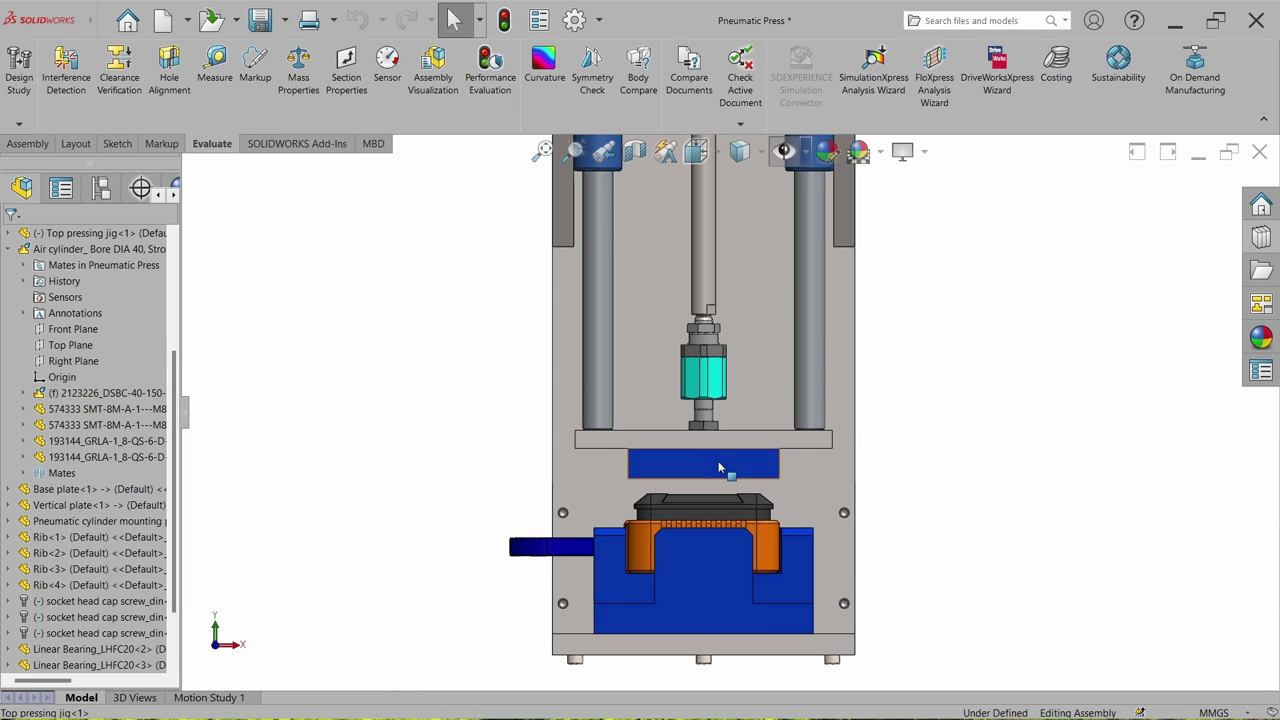
{"action": "mouse_move", "coordinate": [717, 480]}
{"action": "left_mouse_down"}
{"action": "mouse_move", "coordinate": [717, 501]}
{"action": "mouse_move", "coordinate": [706, 463]}
{"action": "mouse_move", "coordinate": [708, 497]}
{"action": "mouse_move", "coordinate": [706, 484]}
{"action": "left_mouse_up"}
{"action": "left_click", "coordinate": [1029, 552]}
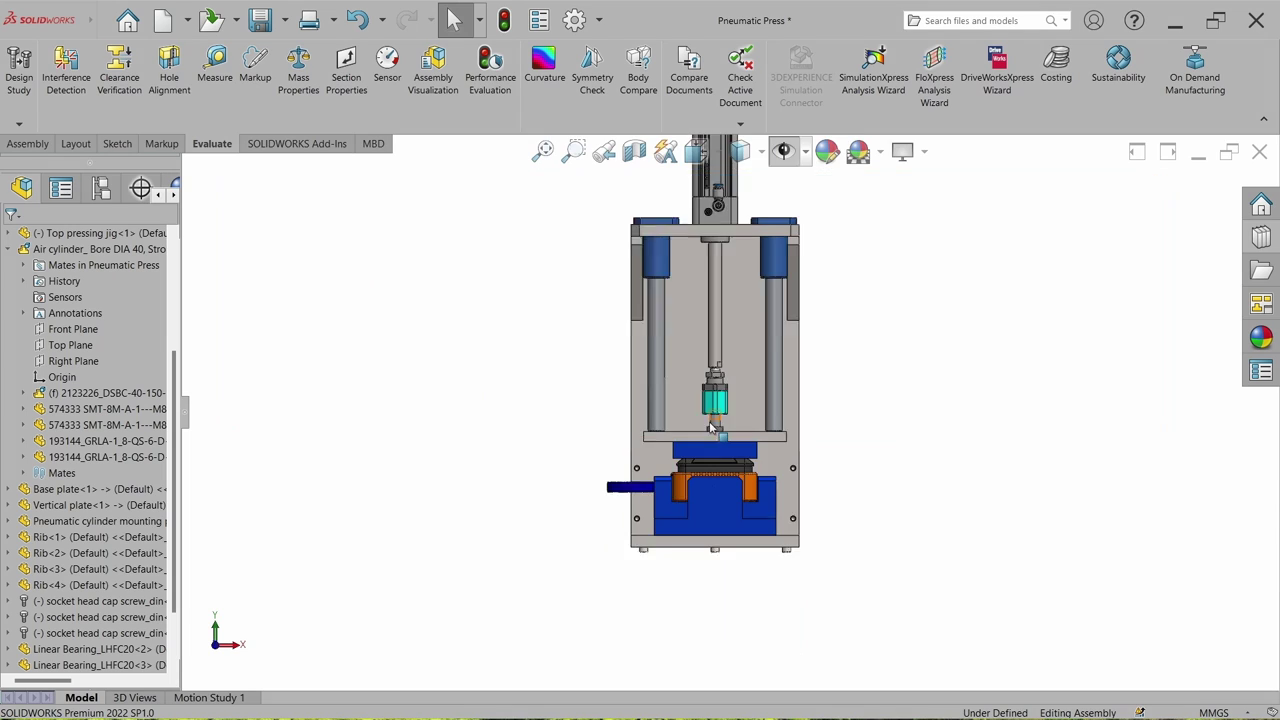
Step: Increase the extruded length of the linear shaft by 50 mm
{"action": "scroll", "coordinate": [745, 293], "scroll_direction": "down", "scroll_amount": 2}
{"action": "left_click", "coordinate": [783, 424]}
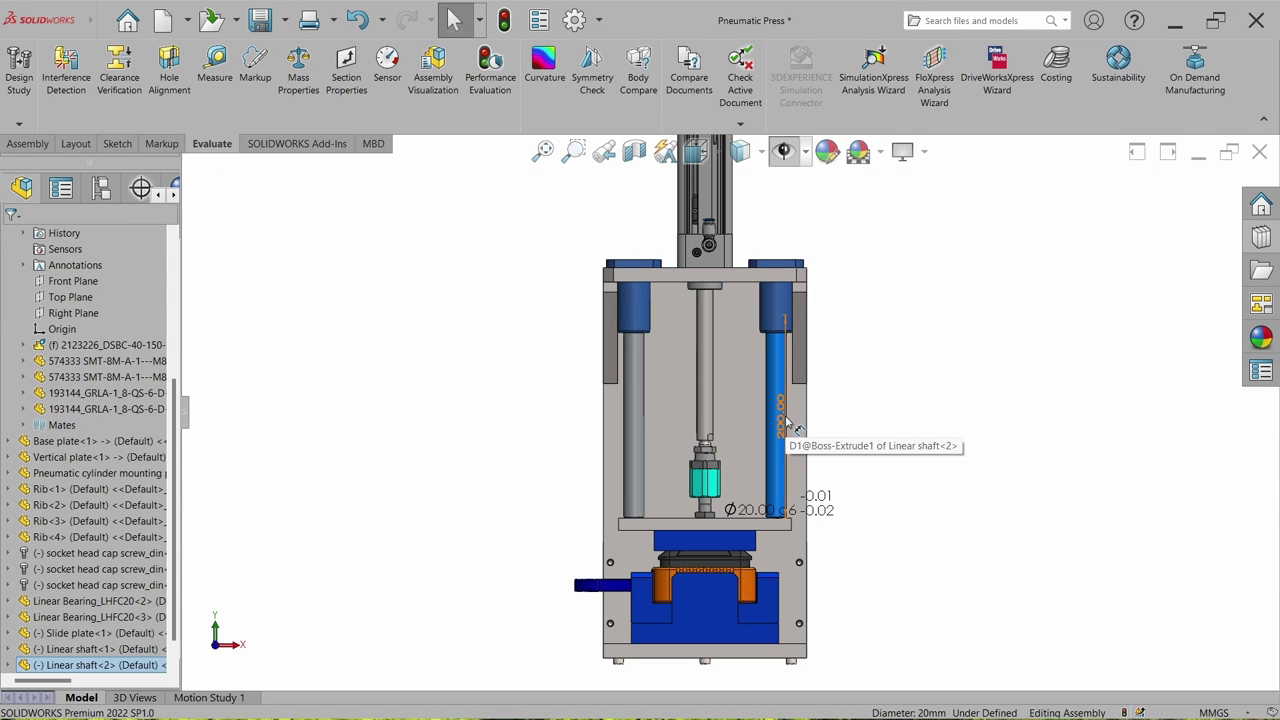
{"action": "left_click", "coordinate": [635, 428]}
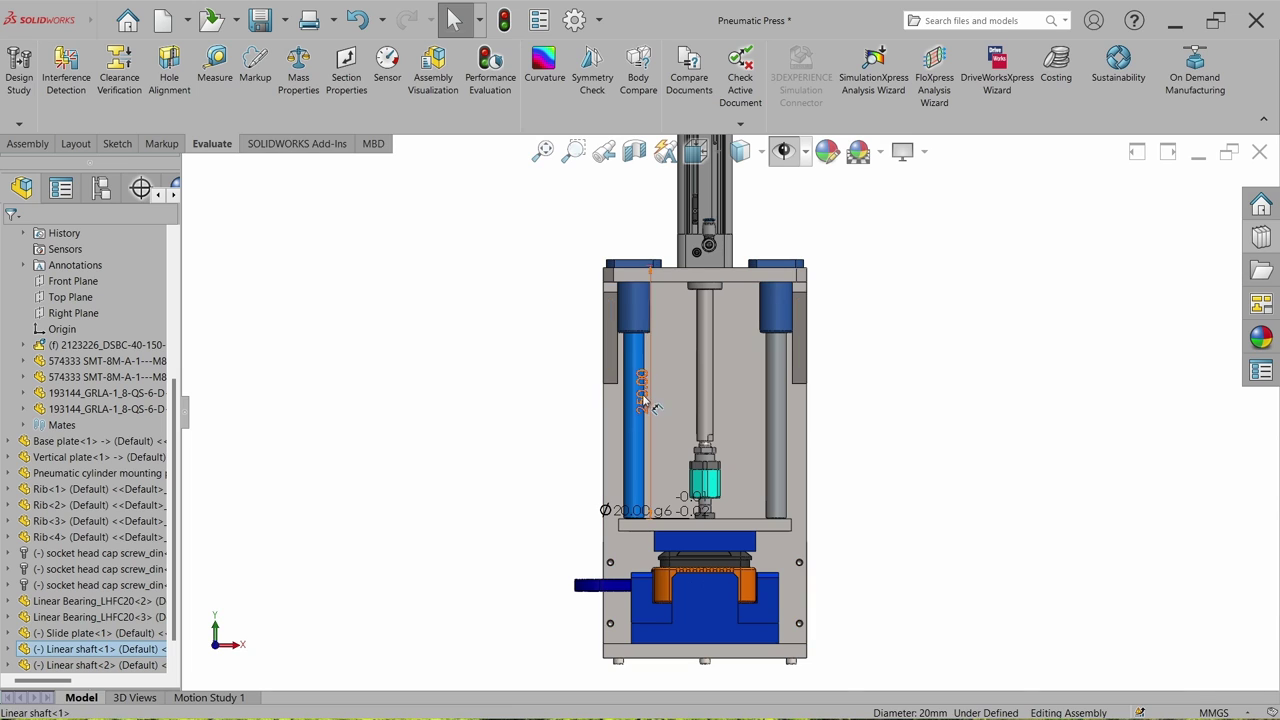
{"action": "double_click", "coordinate": [646, 400]}
{"action": "left_click", "coordinate": [623, 414]}
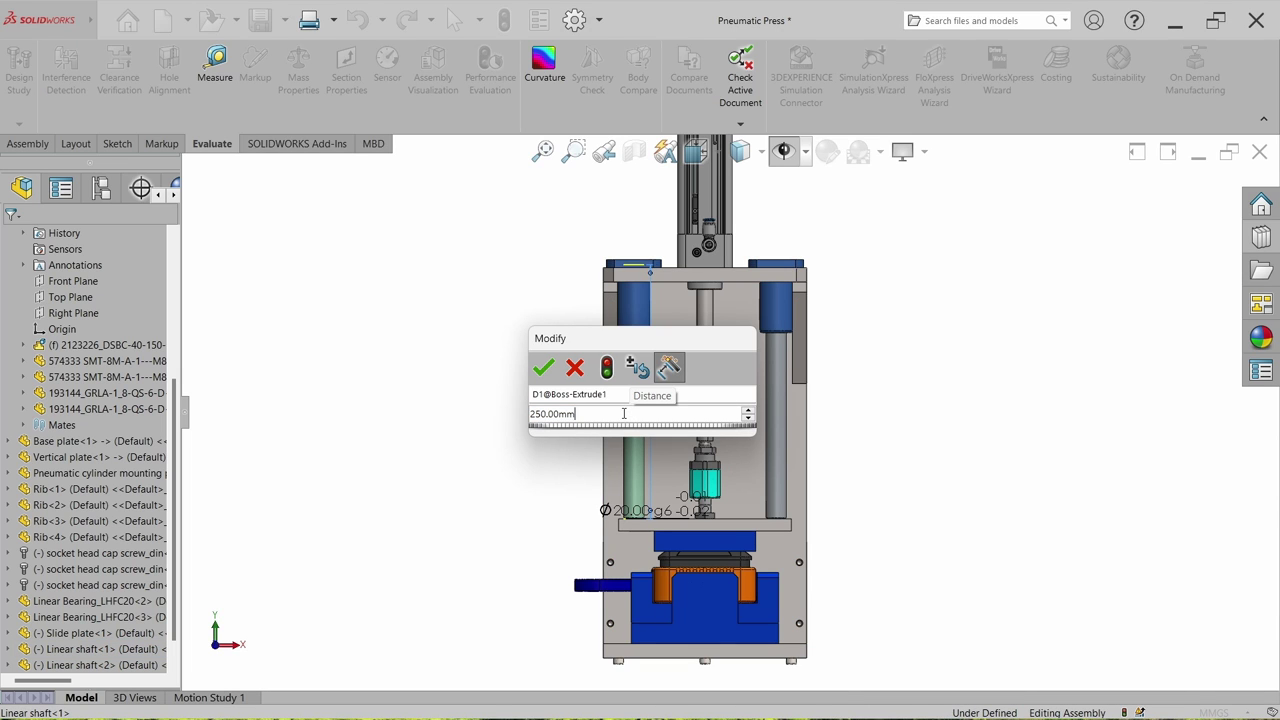
{"action": "type", "text": "+50"}
{"action": "key", "text": "Return"}
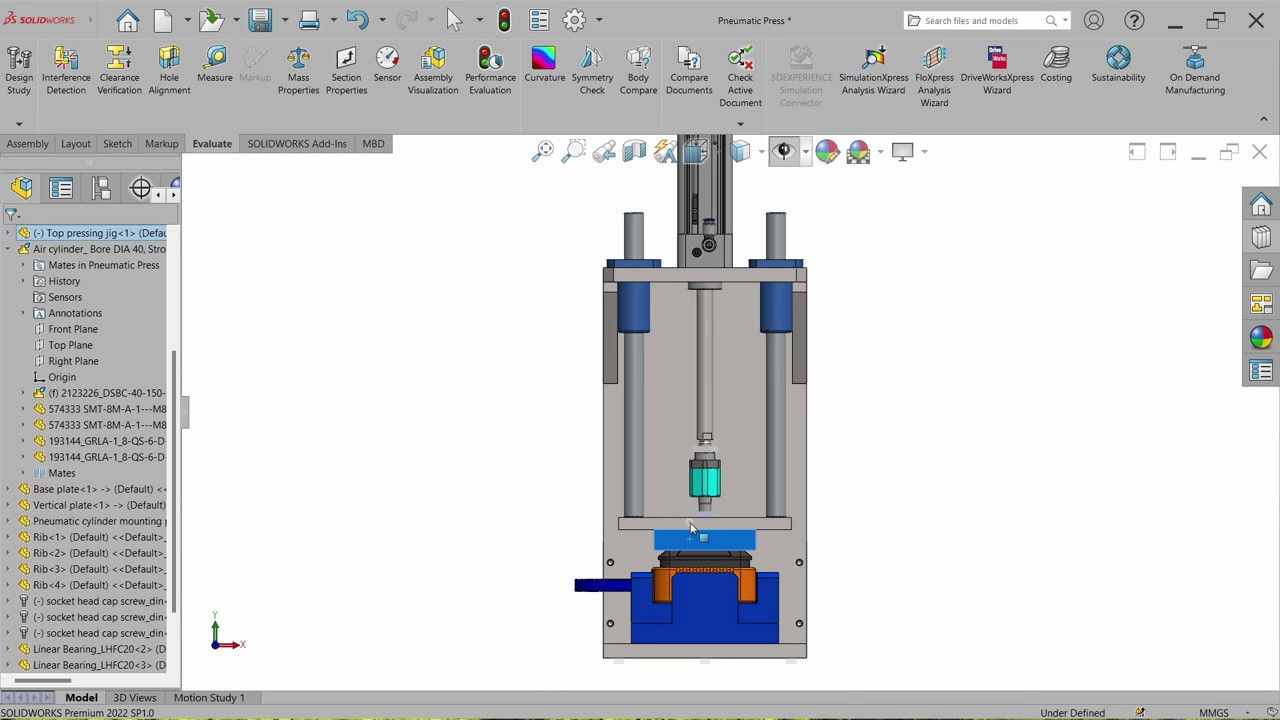
Step: Lower the top pressing jig to the end of its travel and inspect its gap above the speaker mesh cover
{"action": "scroll", "coordinate": [740, 441], "scroll_direction": "down", "scroll_amount": 10}
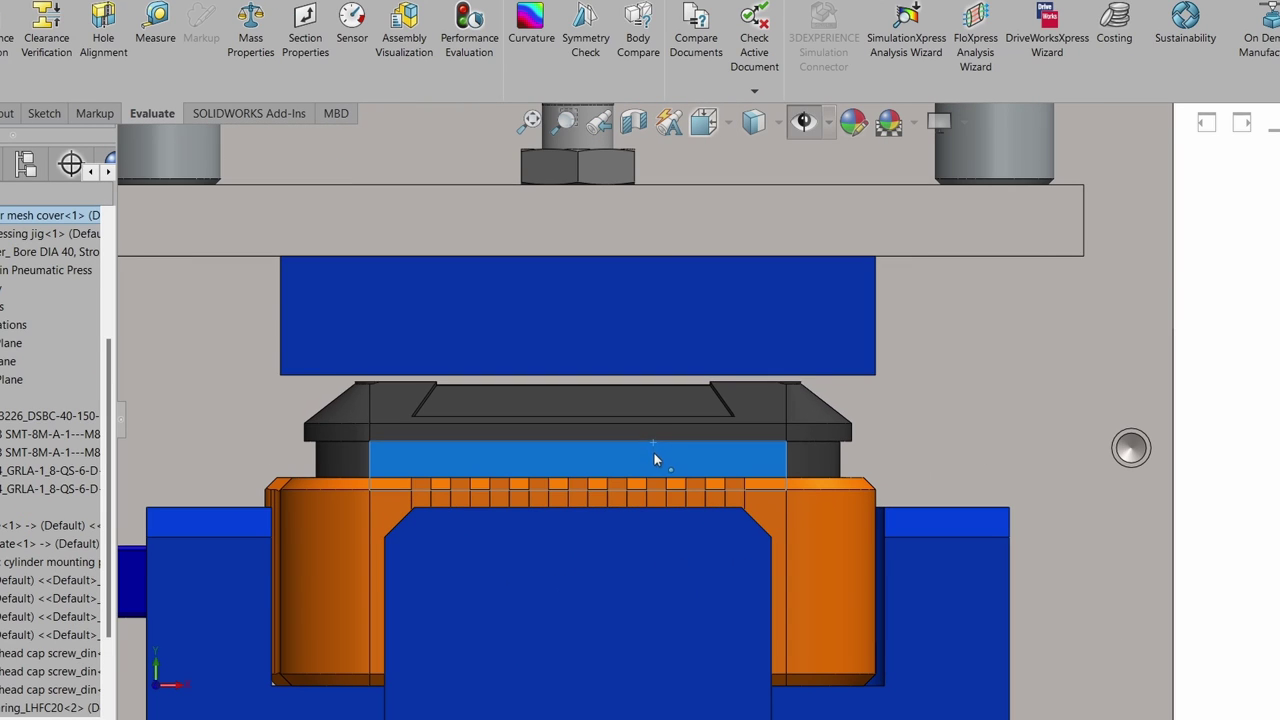
{"action": "left_click_drag", "start_coordinate": [654, 458], "coordinate": [660, 490]}
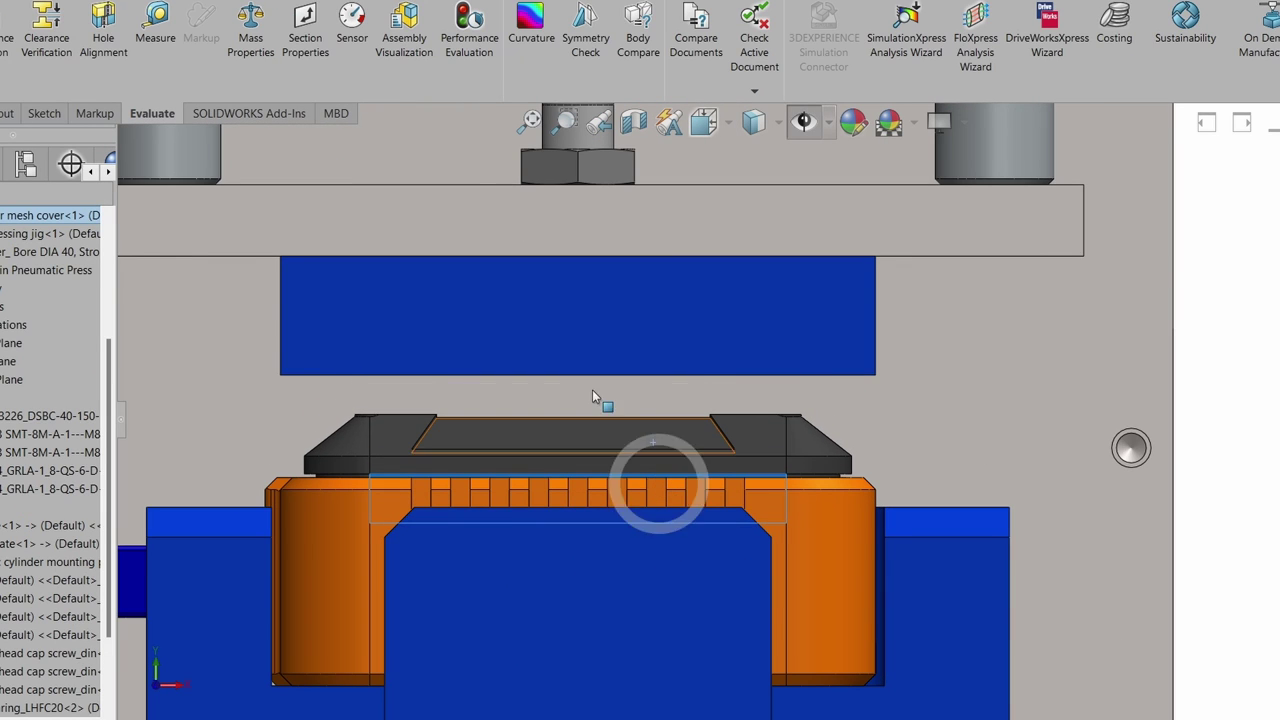
{"action": "left_click_drag", "start_coordinate": [581, 352], "coordinate": [582, 442]}
{"action": "scroll", "coordinate": [613, 363], "scroll_direction": "up", "scroll_amount": 10}
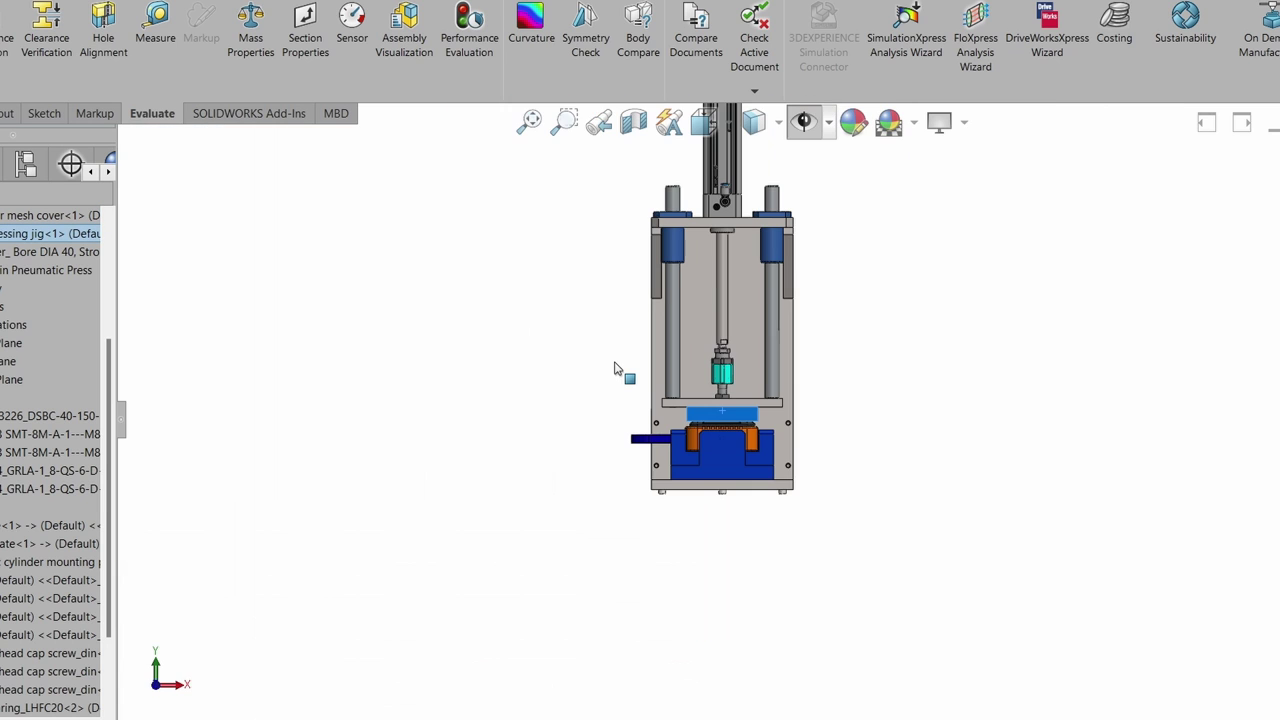
{"action": "left_click", "coordinate": [951, 416]}
Step: Reduce the vertical plate's height so the top pressing jig can reach the speaker mesh cover, and rebuild the assembly
{"action": "scroll", "coordinate": [745, 319], "scroll_direction": "down", "scroll_amount": 3}
{"action": "double_click", "coordinate": [740, 385]}
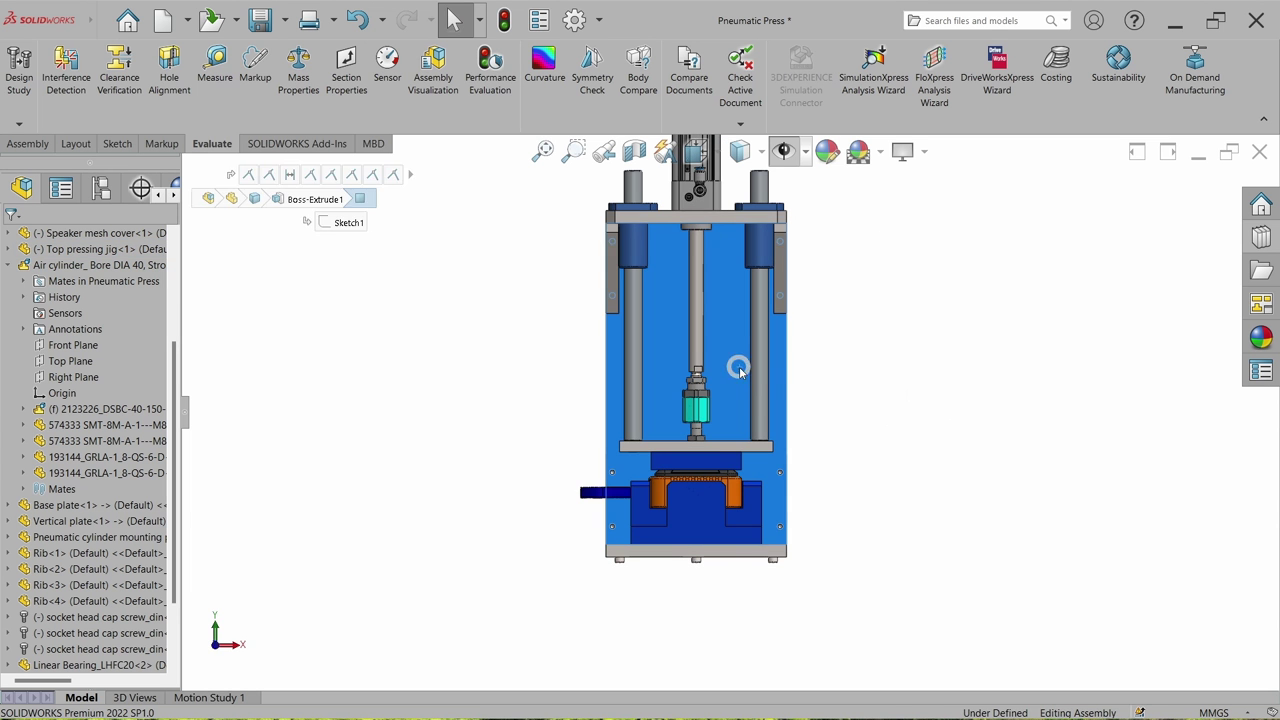
{"action": "double_click", "coordinate": [878, 422]}
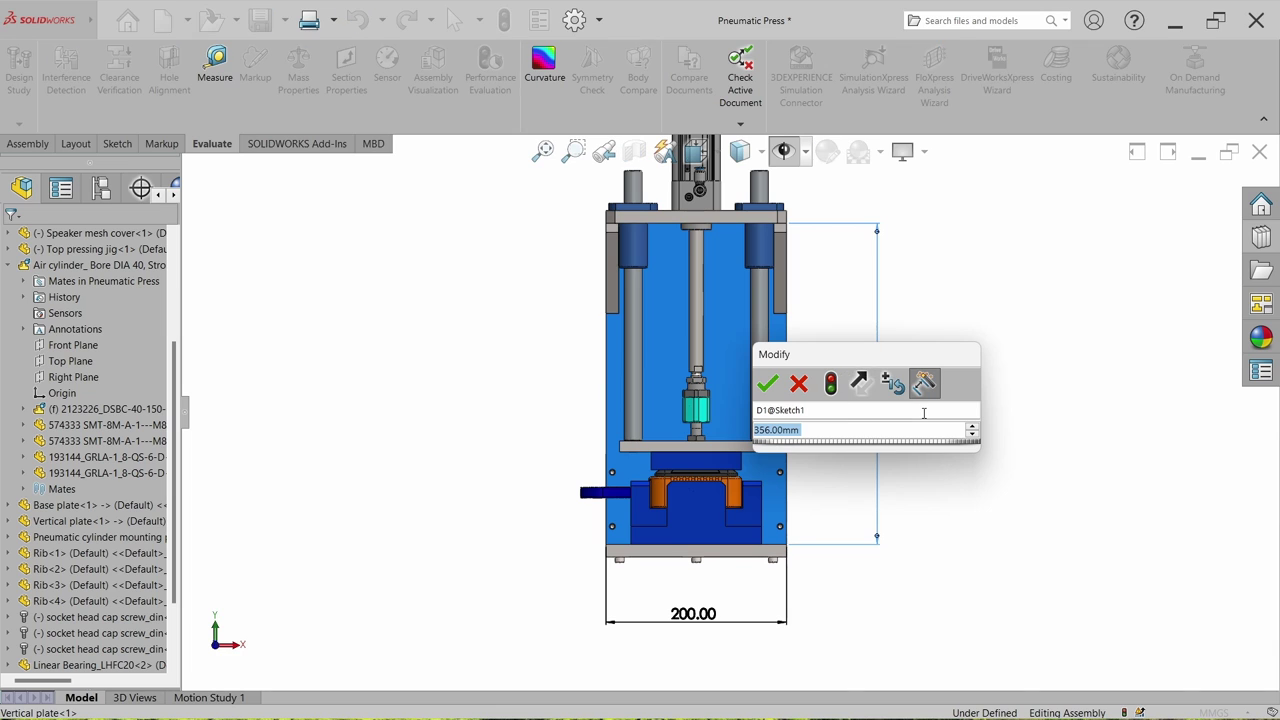
{"action": "type", "text": "340"}
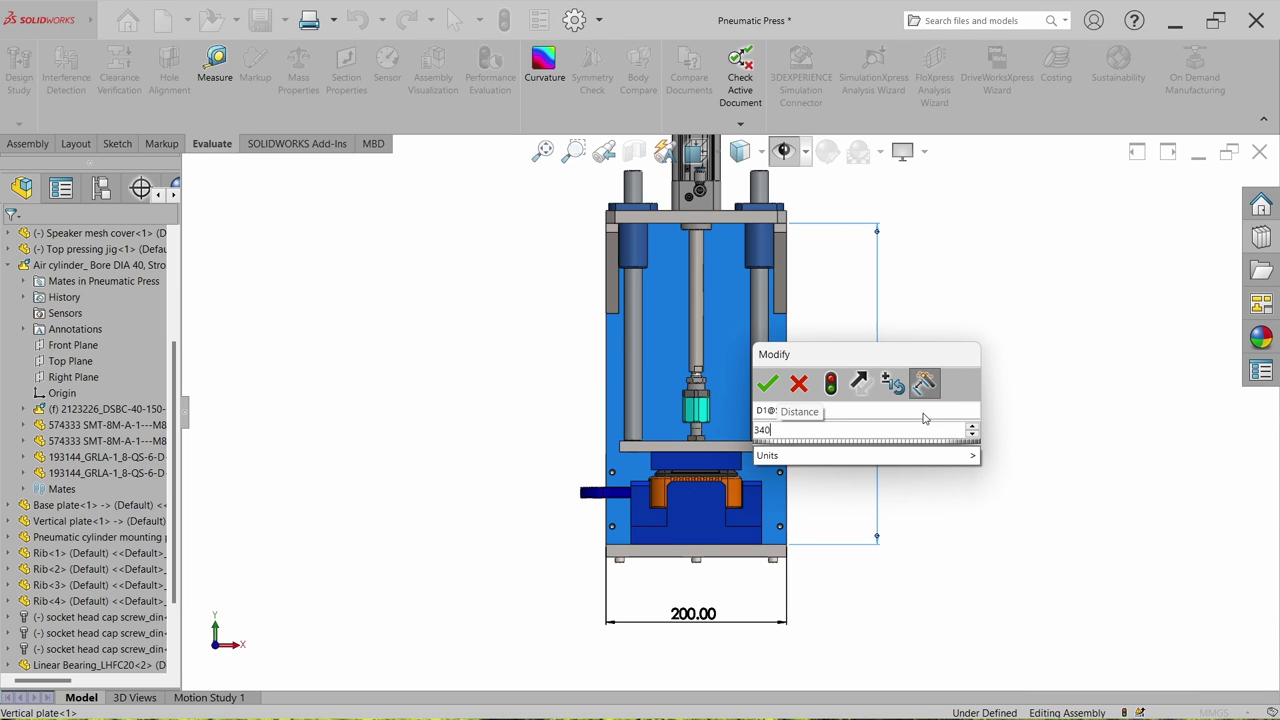
{"action": "type", "text": "0"}
{"action": "key", "text": "Return"}
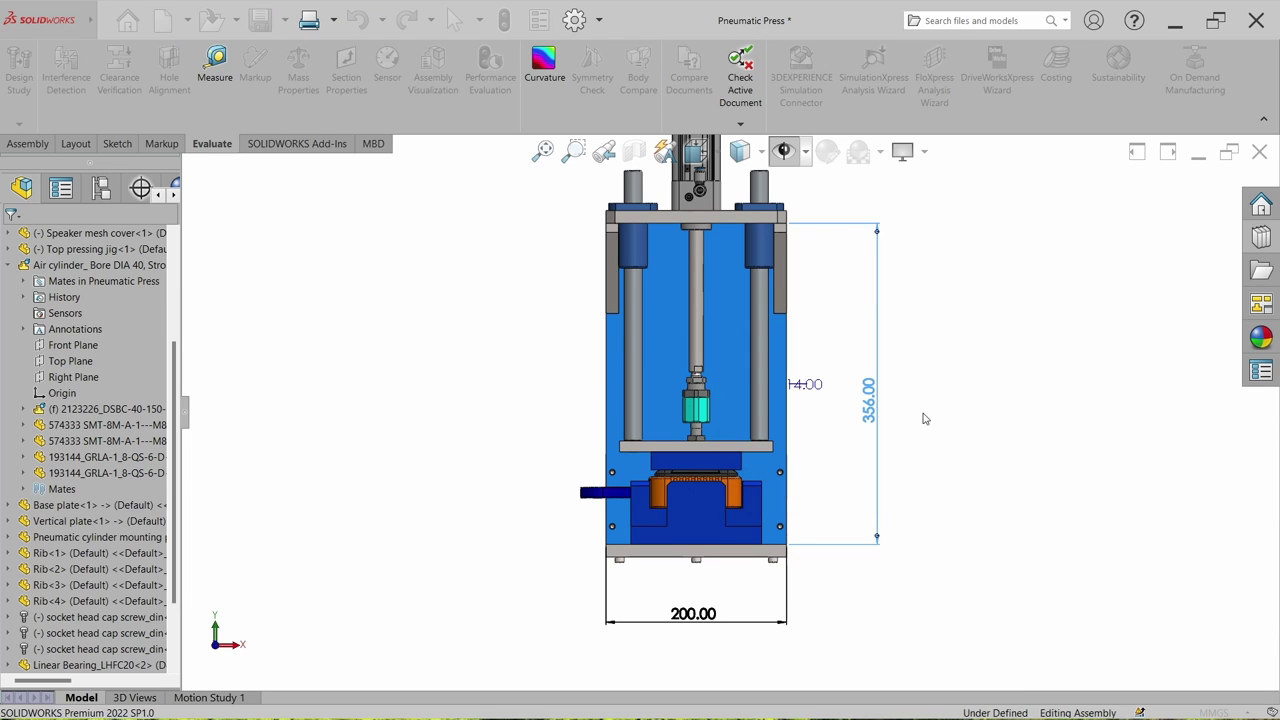
{"action": "left_click", "coordinate": [983, 440]}
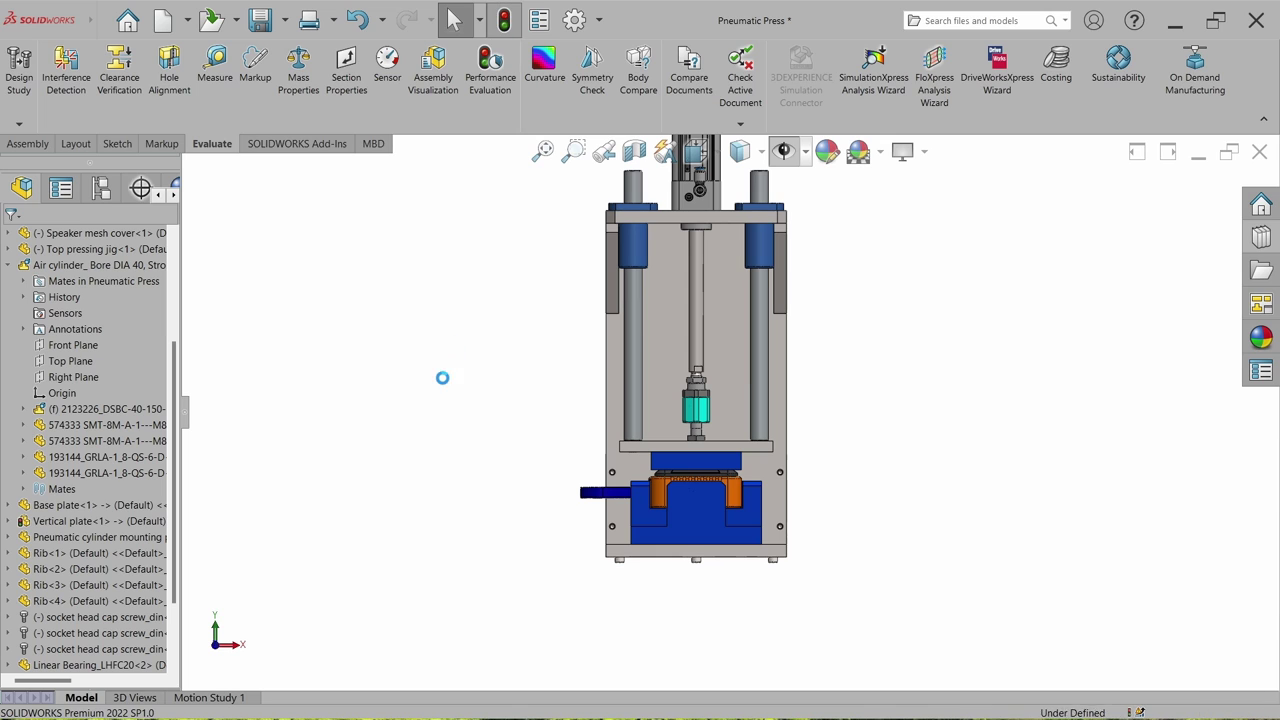
Step: Raise the top pressing jig and slide plate well clear of the speaker mesh cover
{"action": "scroll", "coordinate": [745, 441], "scroll_direction": "down", "scroll_amount": 3}
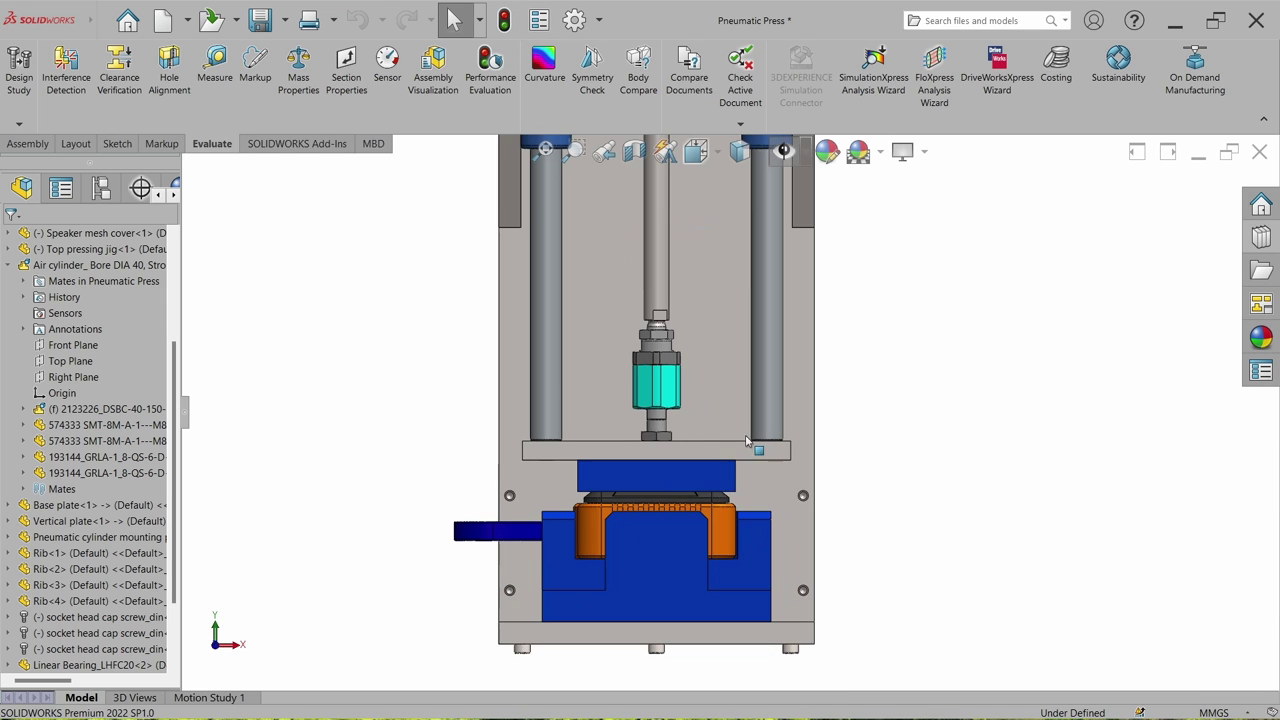
{"action": "left_click_drag", "start_coordinate": [672, 483], "coordinate": [666, 360]}
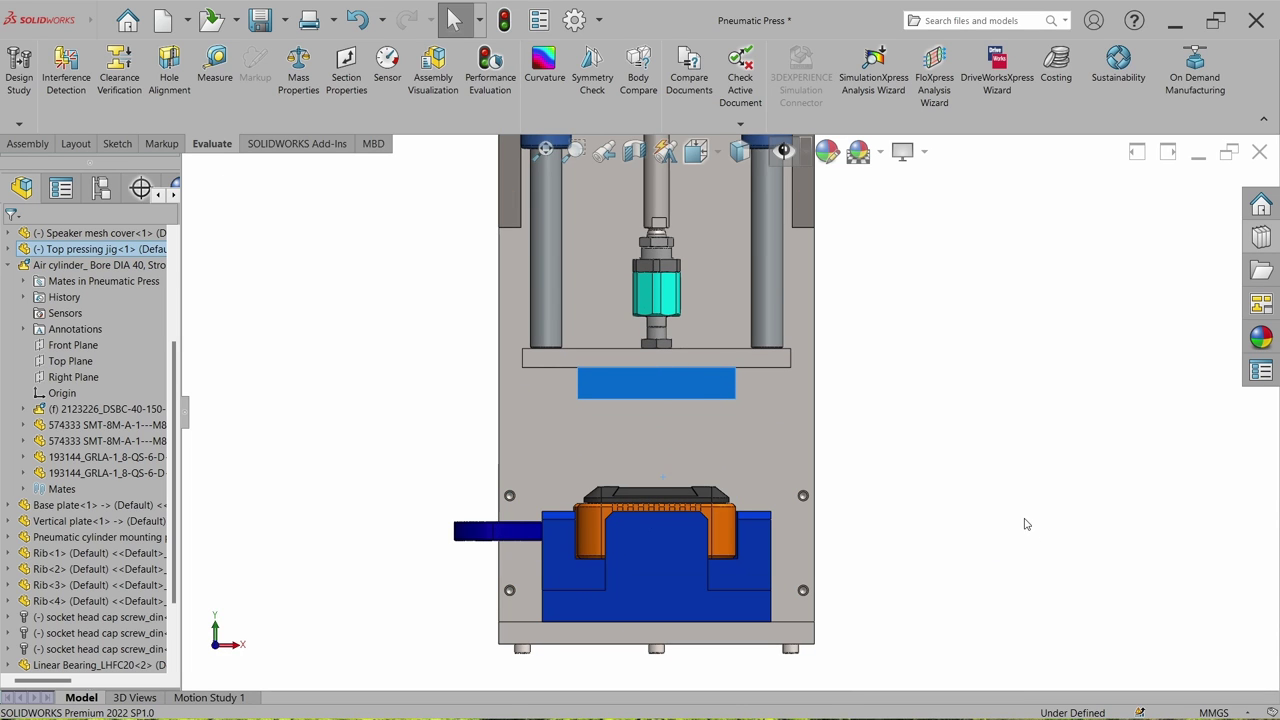
{"action": "left_click", "coordinate": [978, 500]}
{"action": "scroll", "coordinate": [783, 374], "scroll_direction": "up", "scroll_amount": 4}
{"action": "scroll", "coordinate": [760, 305], "scroll_direction": "down", "scroll_amount": 2}
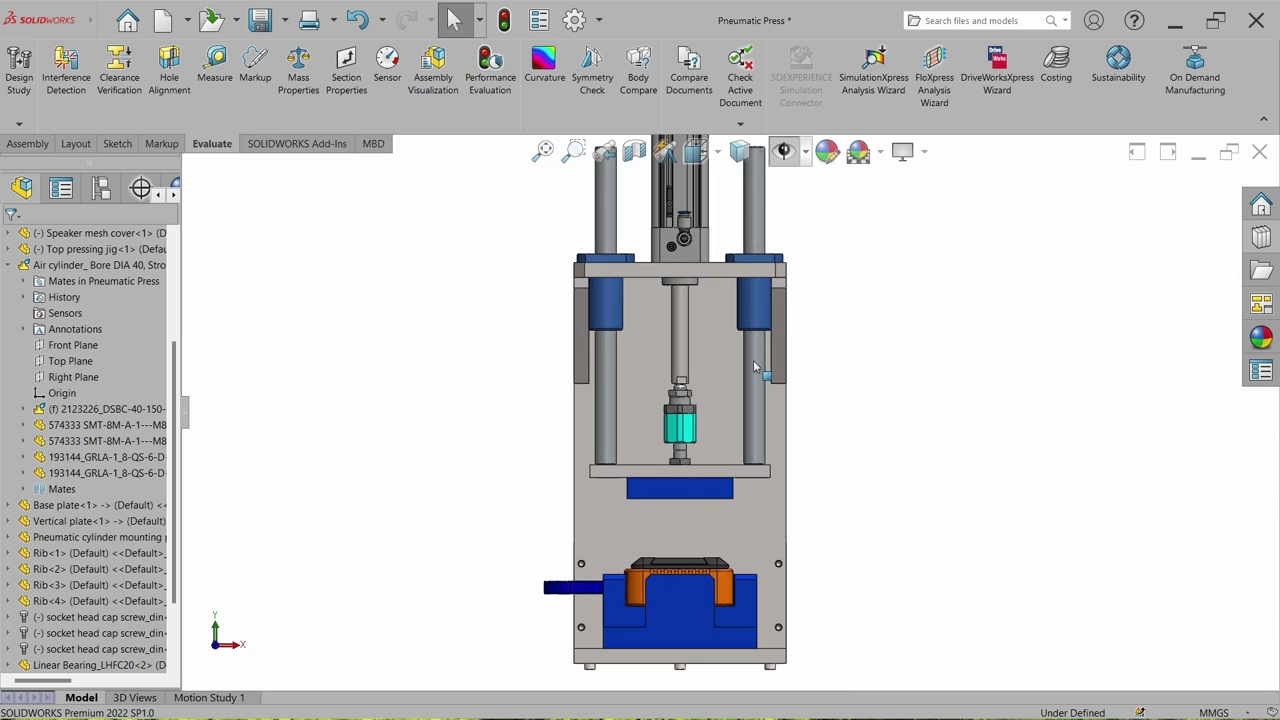
Step: Inspect the press in the dimetric view and square to the vertical plate, around the pressing jig and speaker cover
{"action": "middle_click_drag", "start_coordinate": [703, 411], "coordinate": [668, 432]}
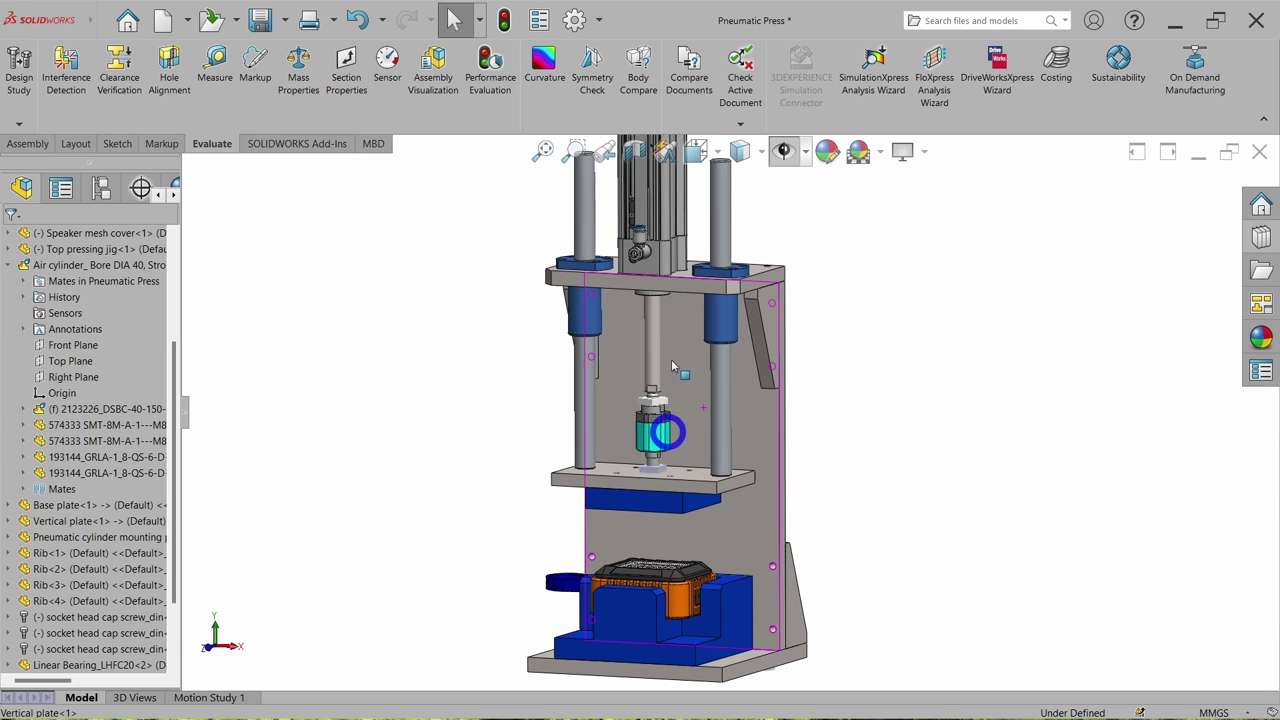
{"action": "left_click", "coordinate": [712, 150]}
{"action": "left_click", "coordinate": [827, 218]}
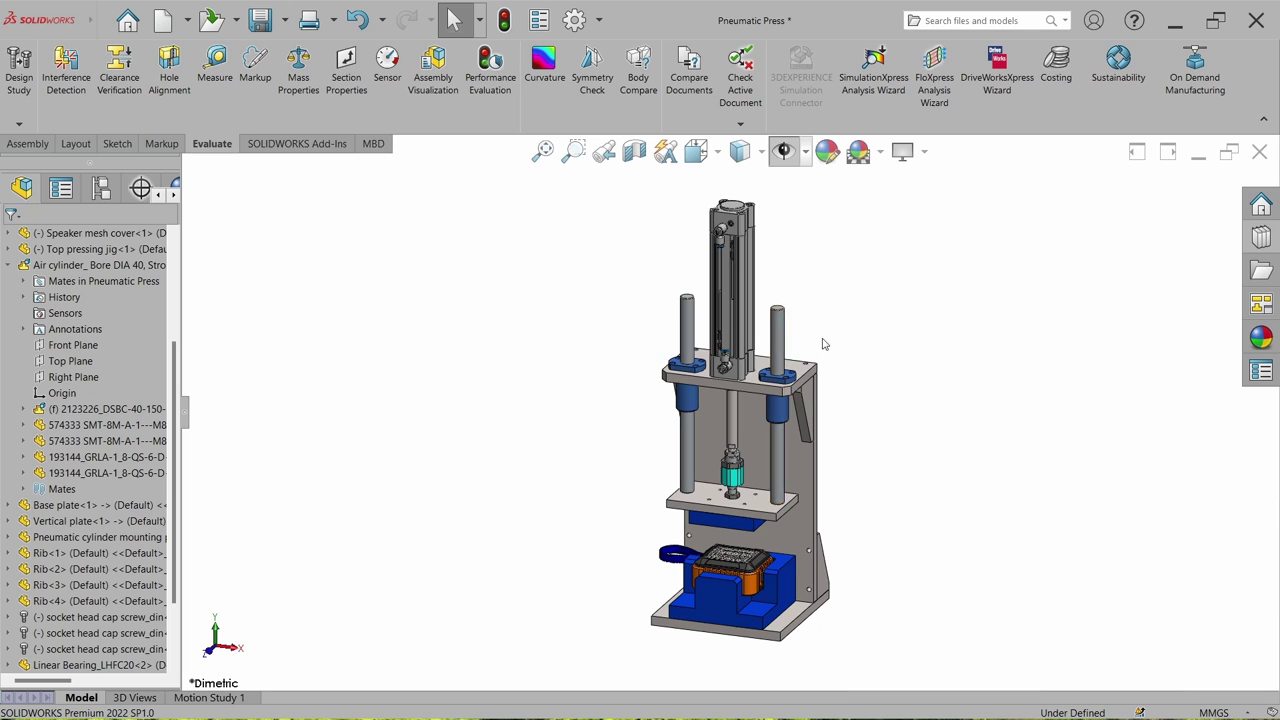
{"action": "left_click", "coordinate": [787, 526]}
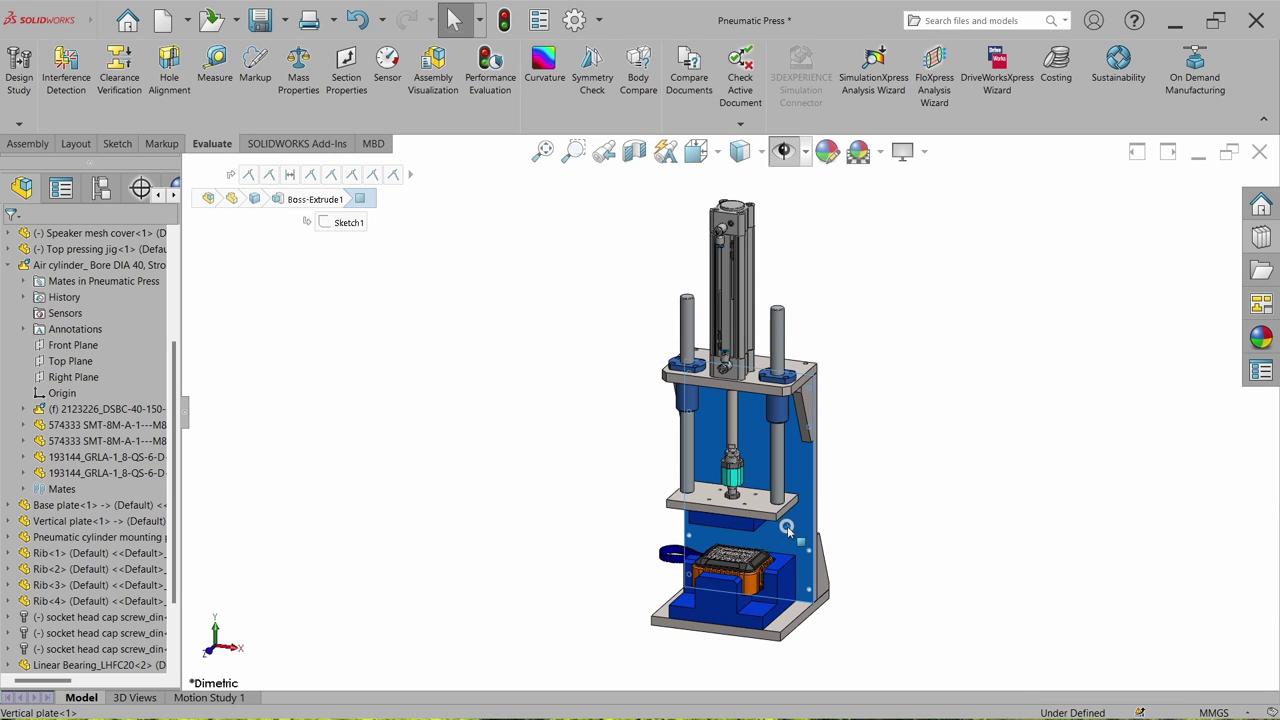
{"action": "left_click", "coordinate": [911, 495]}
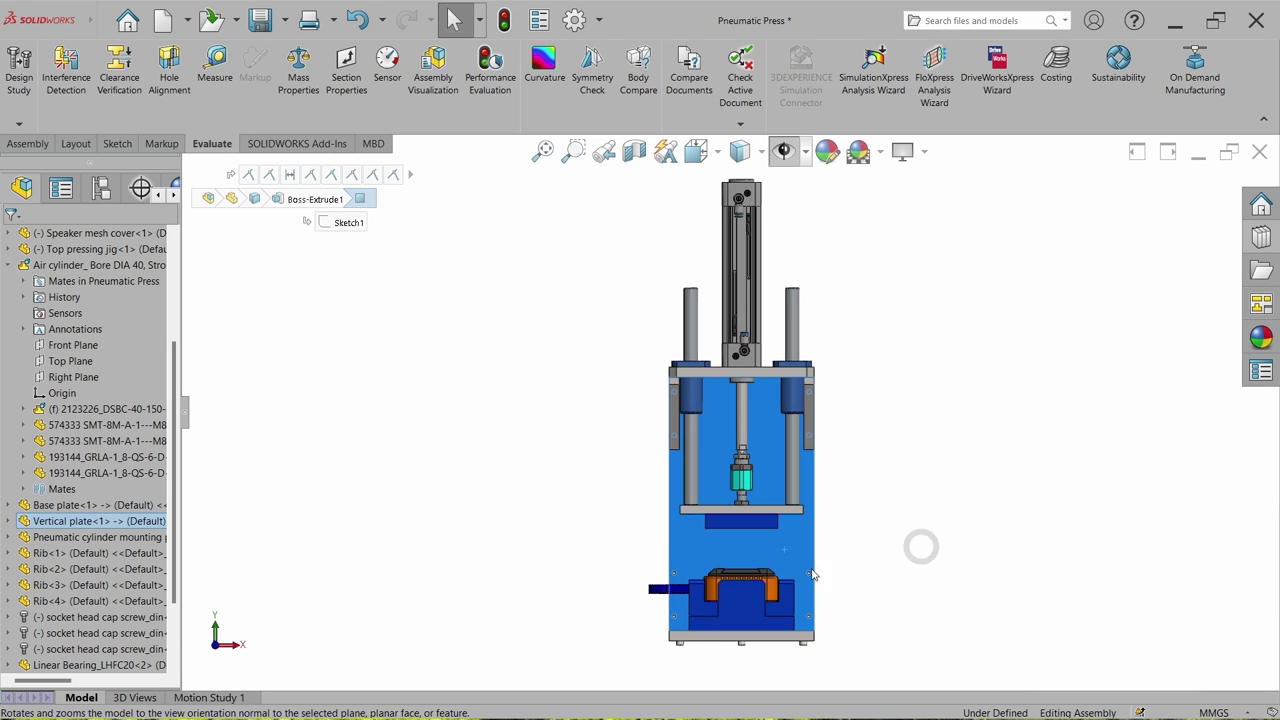
{"action": "scroll", "coordinate": [710, 500], "scroll_direction": "down", "scroll_amount": 8}
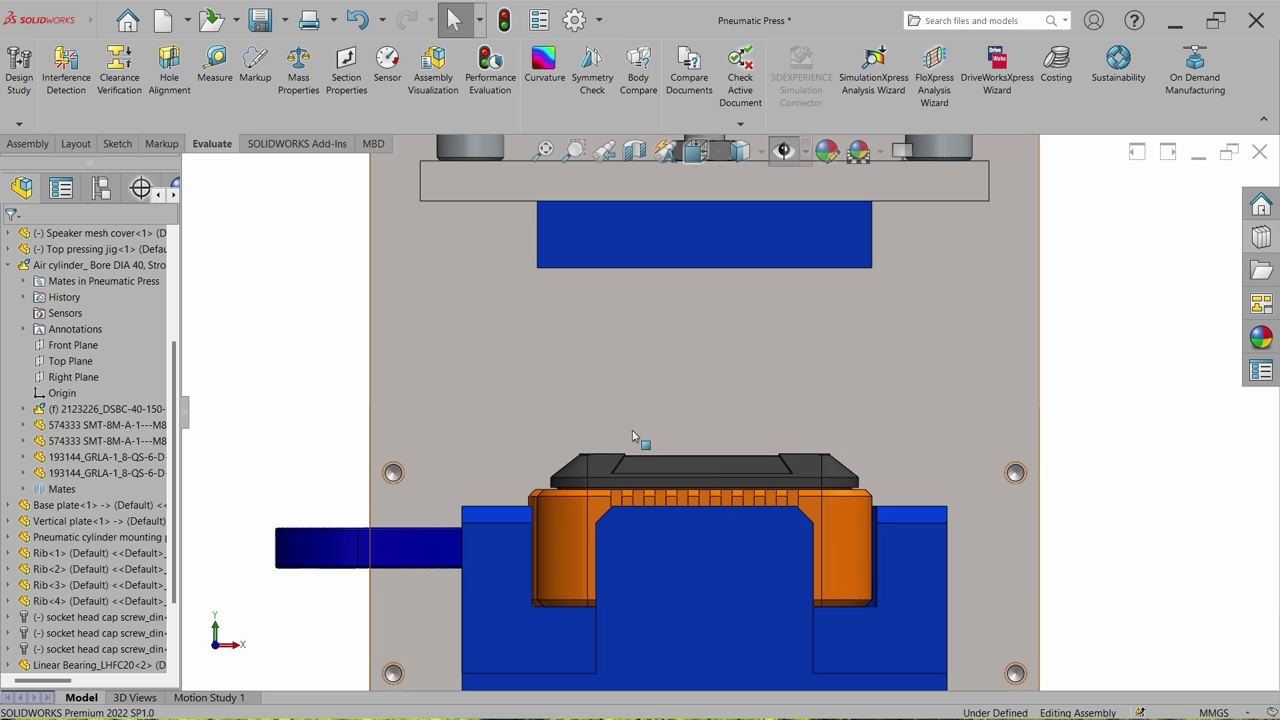
{"action": "mouse_move", "coordinate": [643, 468]}
{"action": "left_mouse_down"}
{"action": "mouse_move", "coordinate": [632, 430]}
{"action": "mouse_move", "coordinate": [634, 467]}
{"action": "left_mouse_up"}
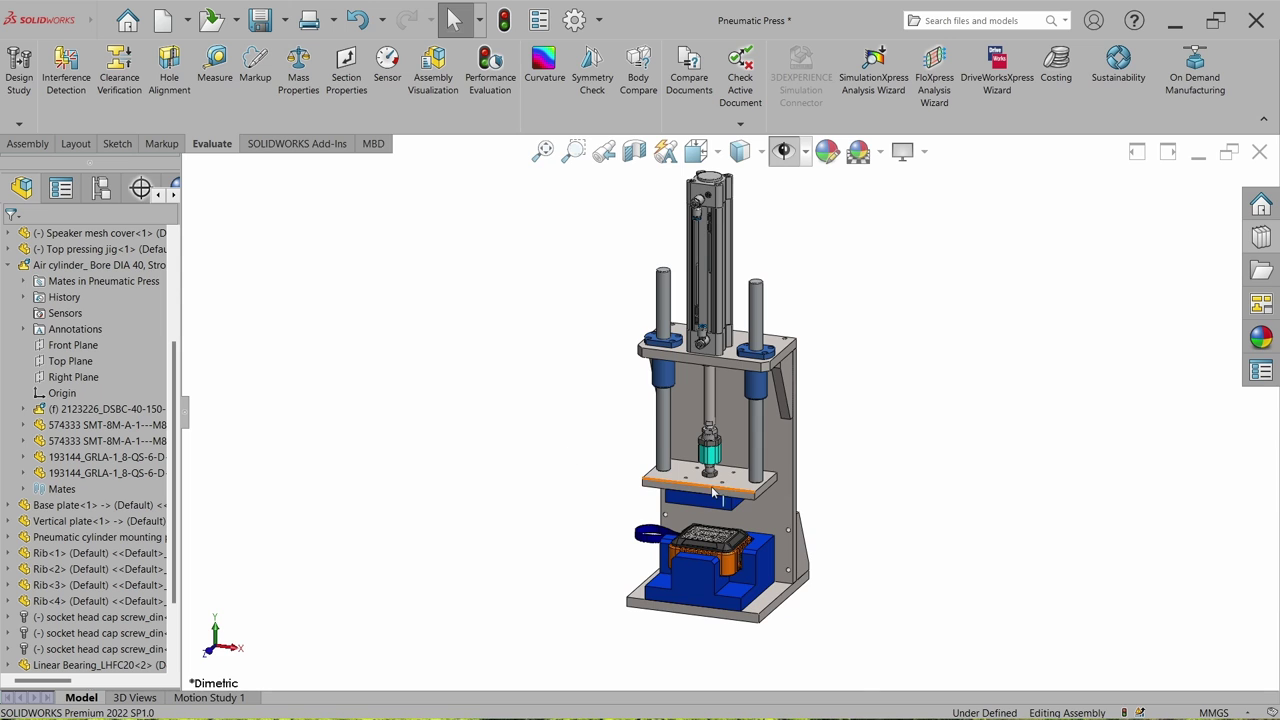
Step: Edit the slide plate within the assembly and set up a Chamfer on its four vertical corner edges
{"action": "scroll", "coordinate": [713, 492], "scroll_direction": "down", "scroll_amount": 5}
{"action": "left_click", "coordinate": [738, 457]}
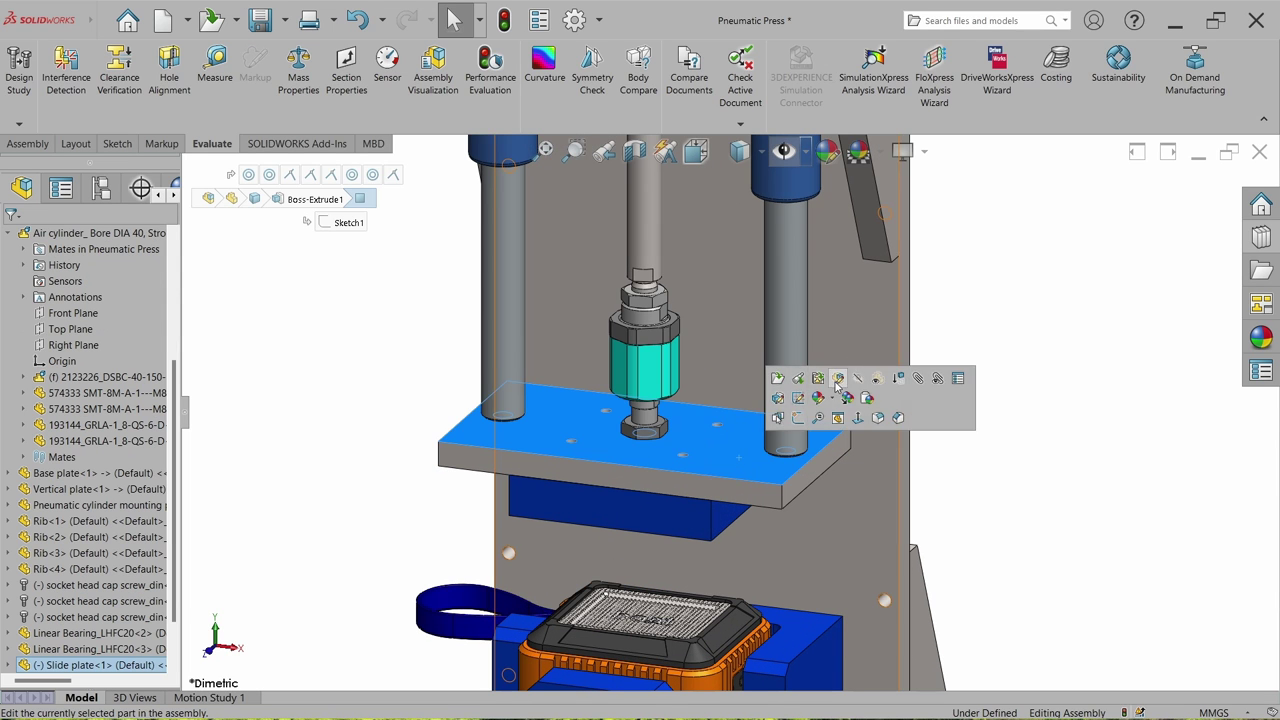
{"action": "left_click", "coordinate": [838, 386]}
{"action": "left_click", "coordinate": [700, 123]}
{"action": "left_click", "coordinate": [715, 152]}
{"action": "left_click", "coordinate": [778, 494]}
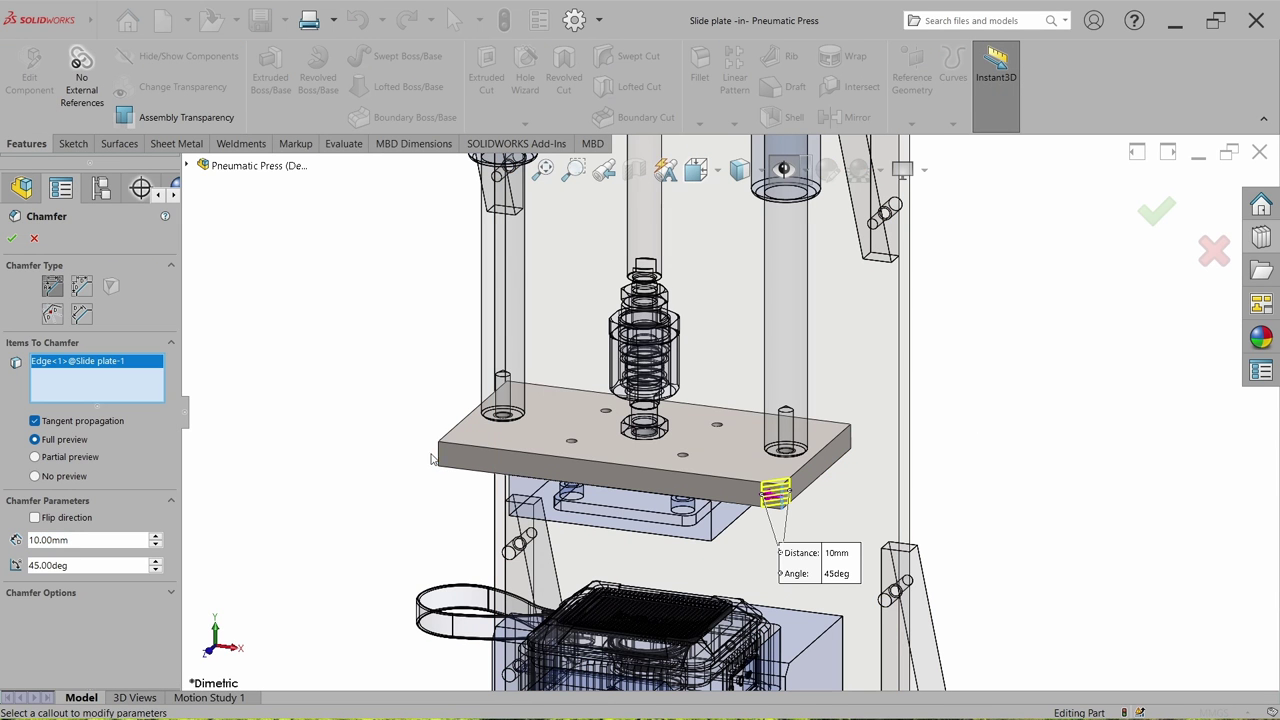
{"action": "left_click", "coordinate": [438, 454]}
{"action": "left_click", "coordinate": [849, 440]}
{"action": "middle_click_drag", "start_coordinate": [455, 405], "coordinate": [565, 400]}
{"action": "left_click", "coordinate": [498, 395]}
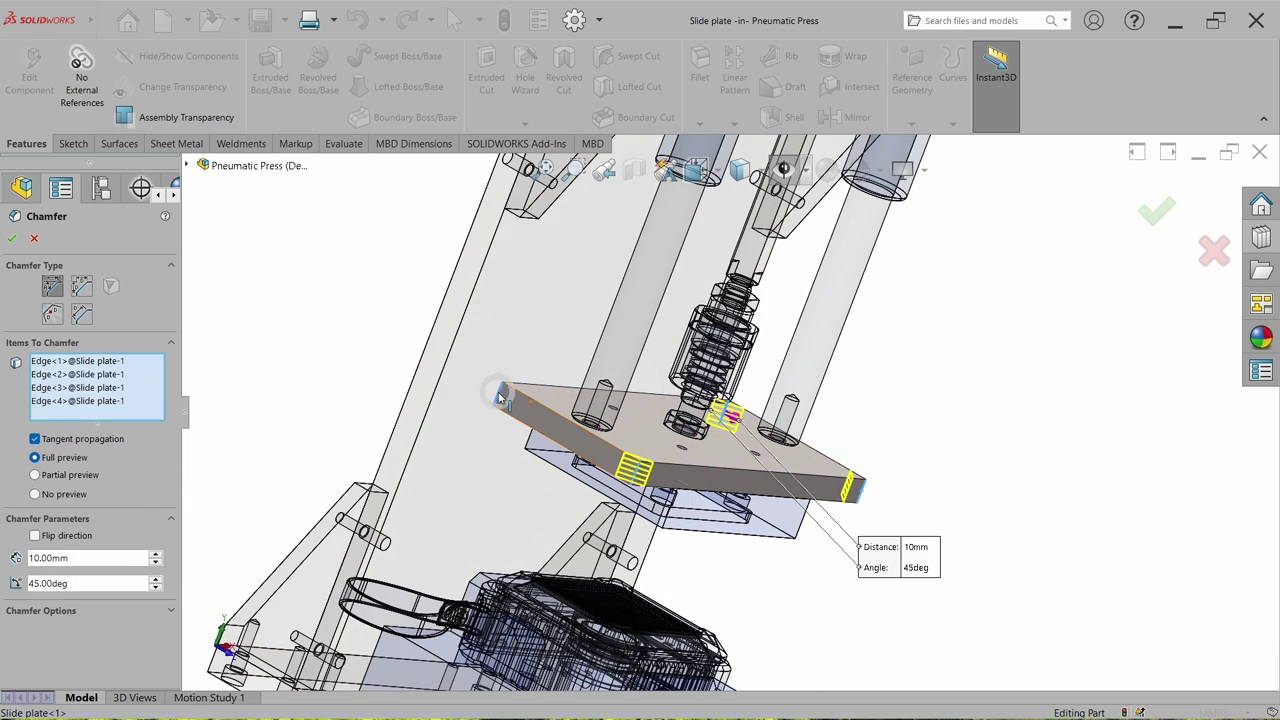
Step: Set the slide plate's corner chamfer distance to 15 mm, apply it and return to the assembly
{"action": "double_click", "coordinate": [114, 556]}
{"action": "type", "text": "15"}
{"action": "key", "text": "Return"}
{"action": "key", "text": "Return"}
{"action": "left_click", "coordinate": [1188, 225]}
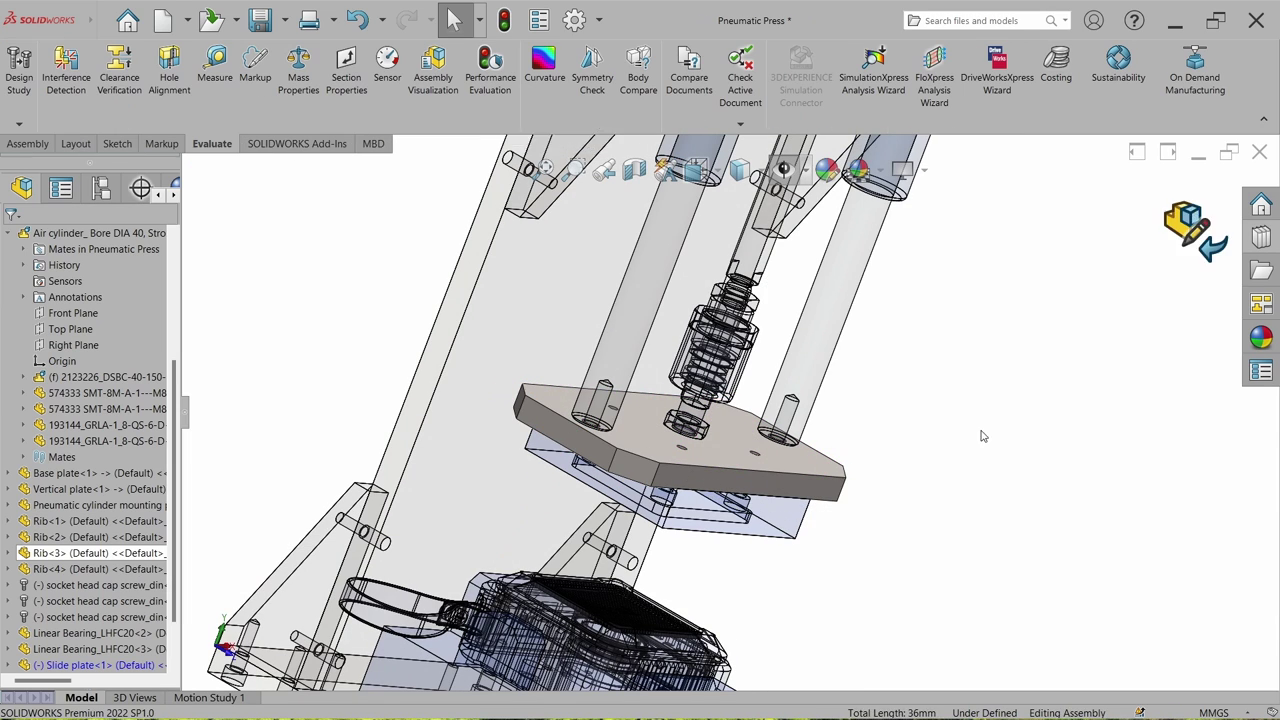
Step: Open the bottom fixture part and chamfer the two front outer vertical edges of its base 15 mm at 45 degrees
{"action": "middle_click_drag", "start_coordinate": [983, 436], "coordinate": [731, 603]}
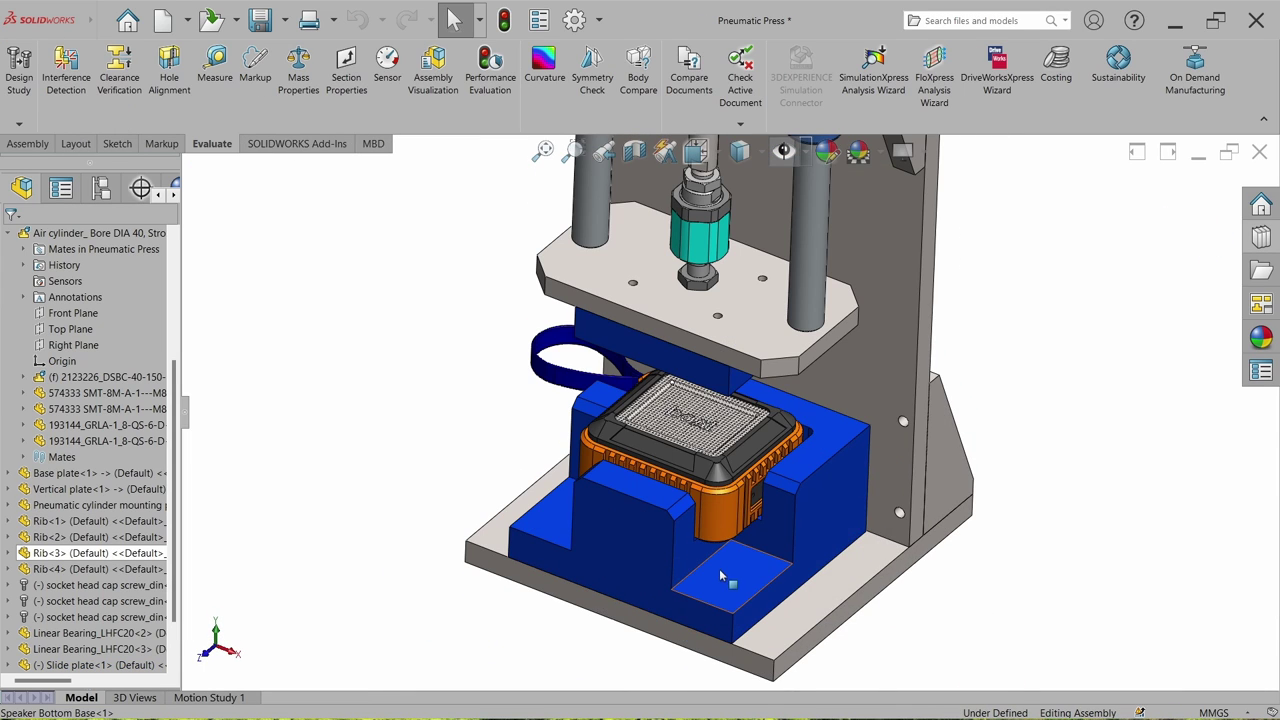
{"action": "left_click", "coordinate": [720, 577]}
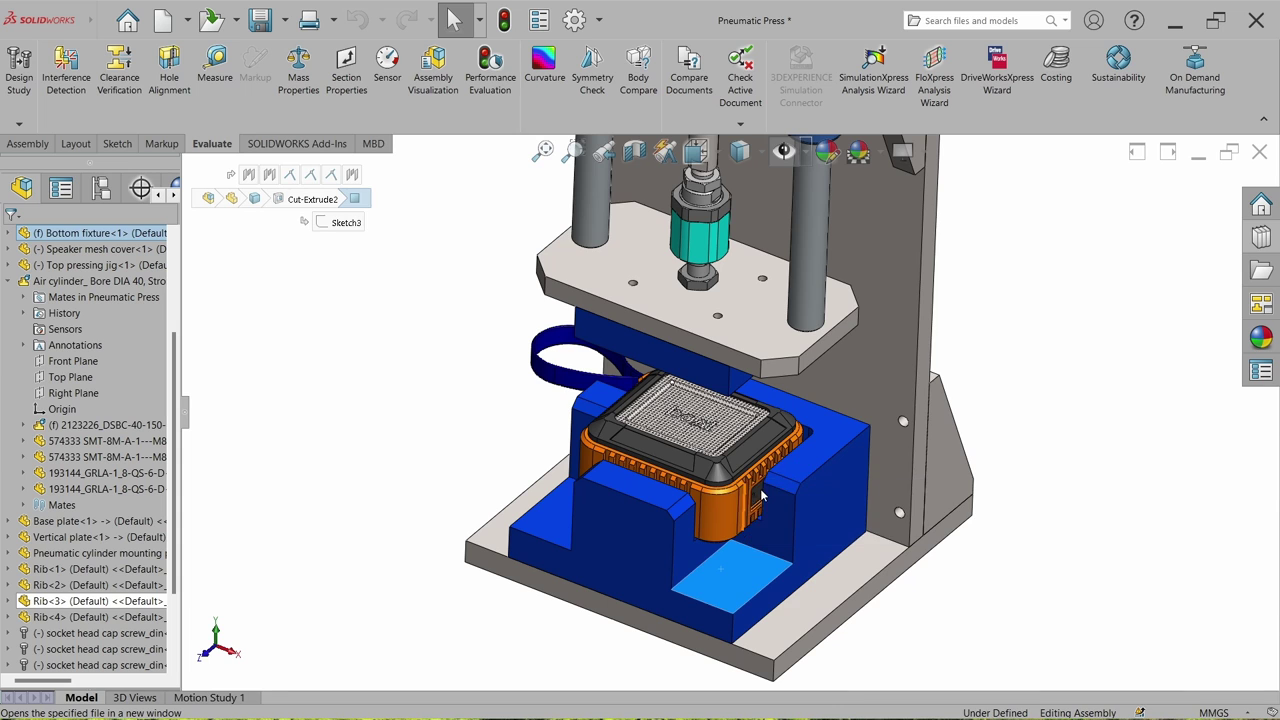
{"action": "left_click", "coordinate": [457, 124]}
{"action": "left_click", "coordinate": [484, 159]}
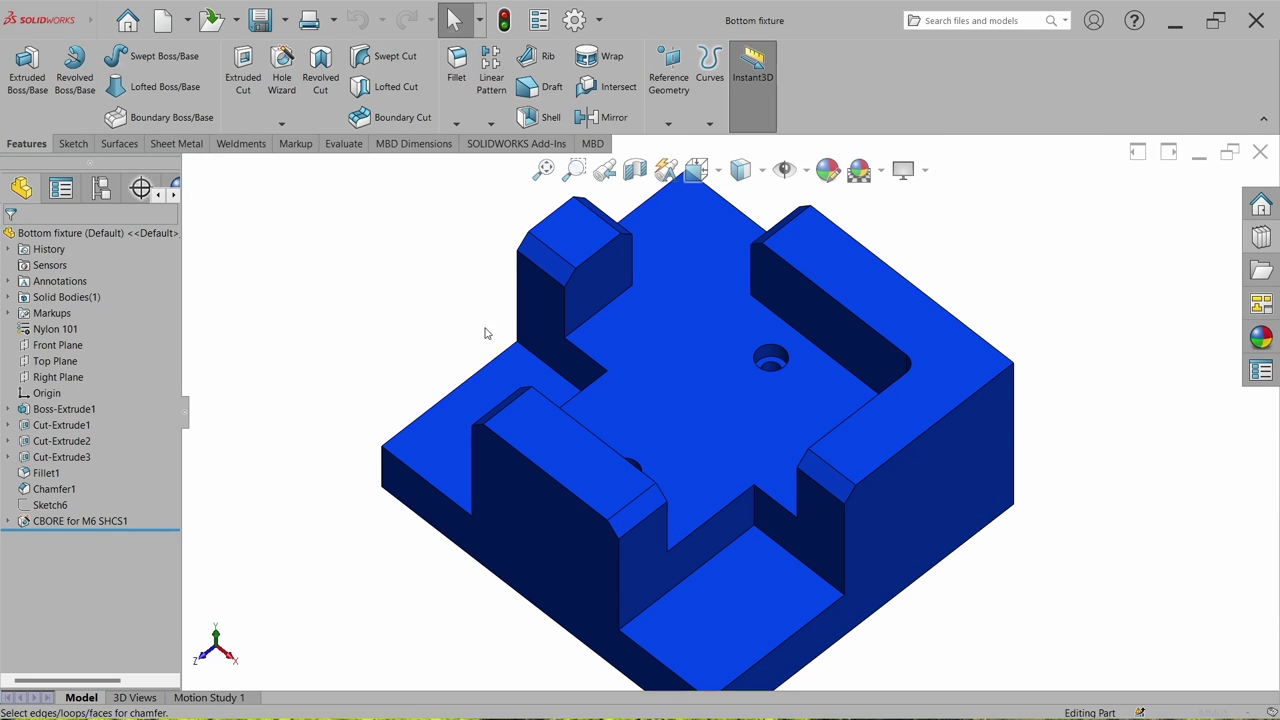
{"action": "middle_click_drag", "start_coordinate": [485, 333], "coordinate": [443, 509]}
{"action": "left_click", "coordinate": [434, 539]}
{"action": "left_click", "coordinate": [888, 591]}
{"action": "middle_click_drag", "start_coordinate": [886, 591], "coordinate": [791, 476]}
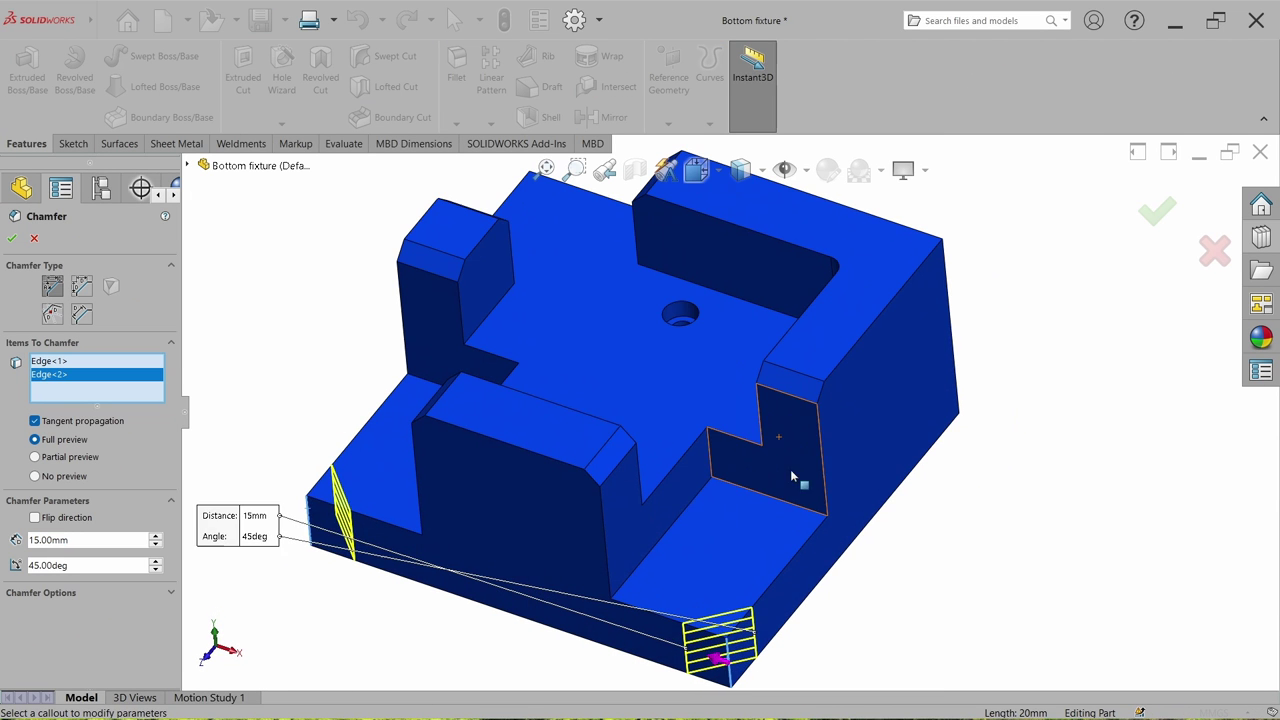
{"action": "key", "text": "Return"}
Step: Fillet the two vertical inner corner edges beside the bottom fixture's lowered side ledges with a 10 mm radius
{"action": "left_click", "coordinate": [460, 97]}
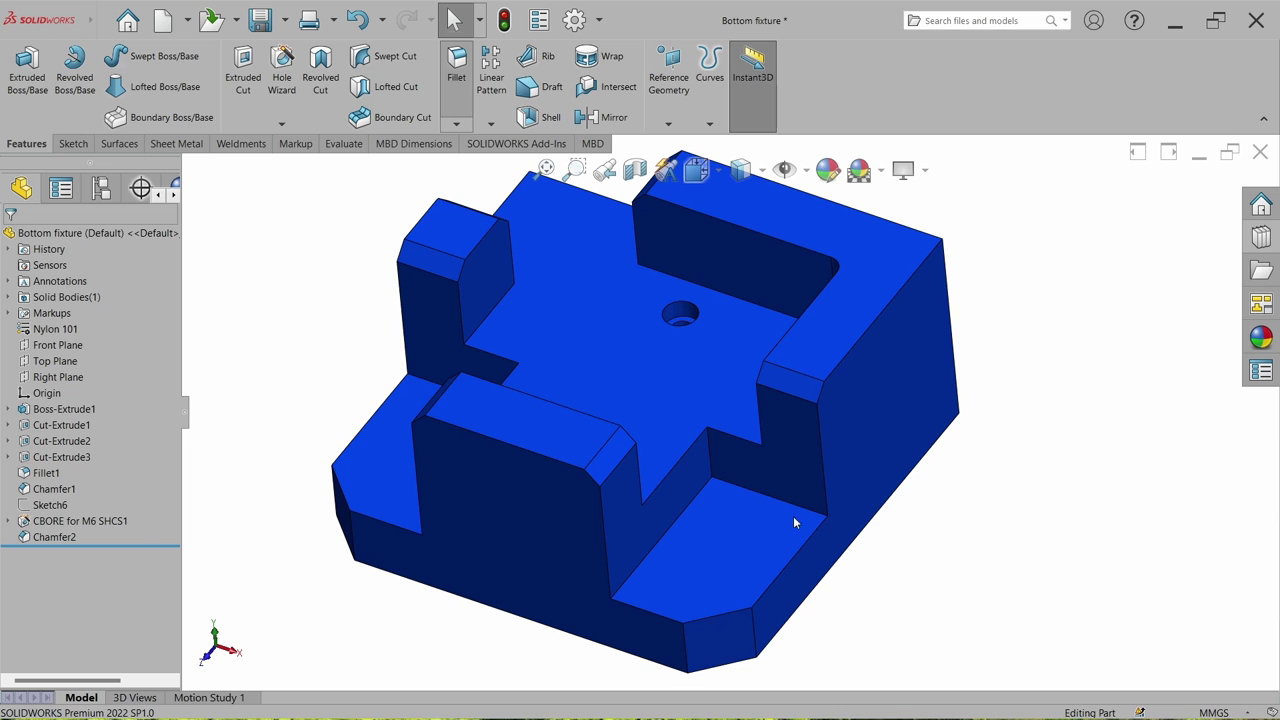
{"action": "left_click", "coordinate": [710, 458]}
{"action": "middle_click_drag", "start_coordinate": [727, 549], "coordinate": [600, 470]}
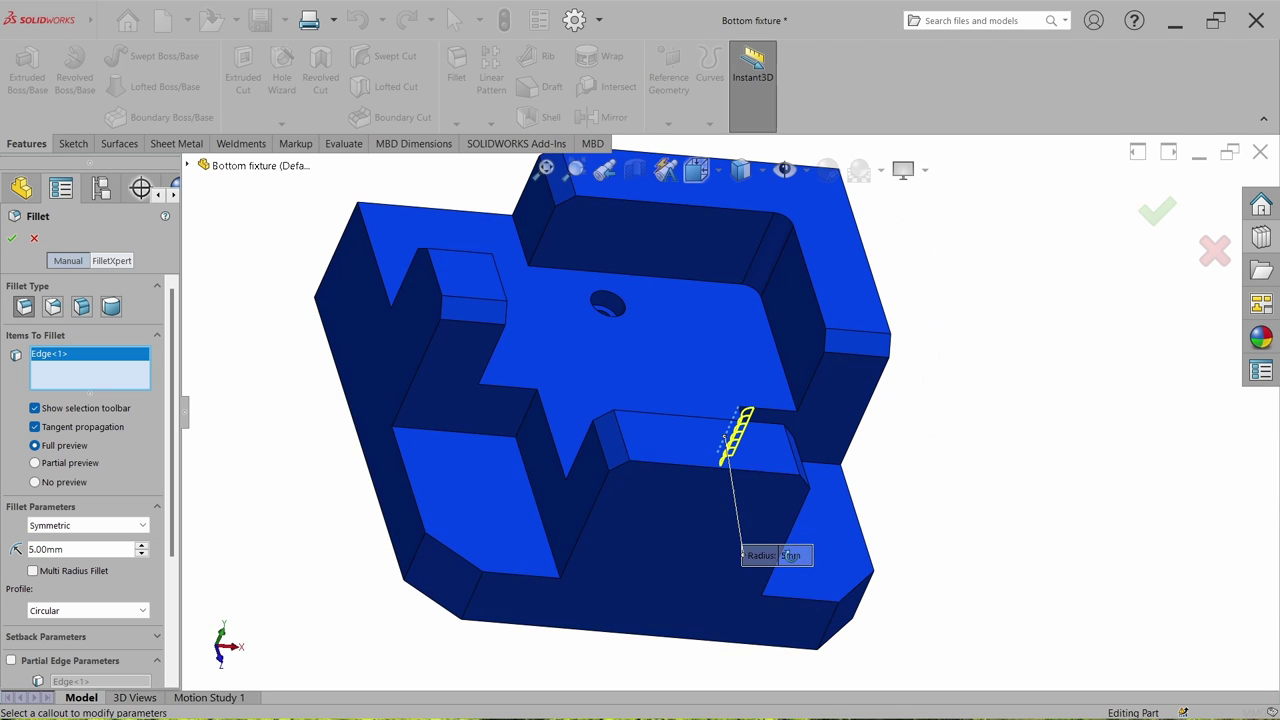
{"action": "left_click", "coordinate": [523, 416]}
{"action": "type", "text": "10"}
{"action": "key", "text": "Return"}
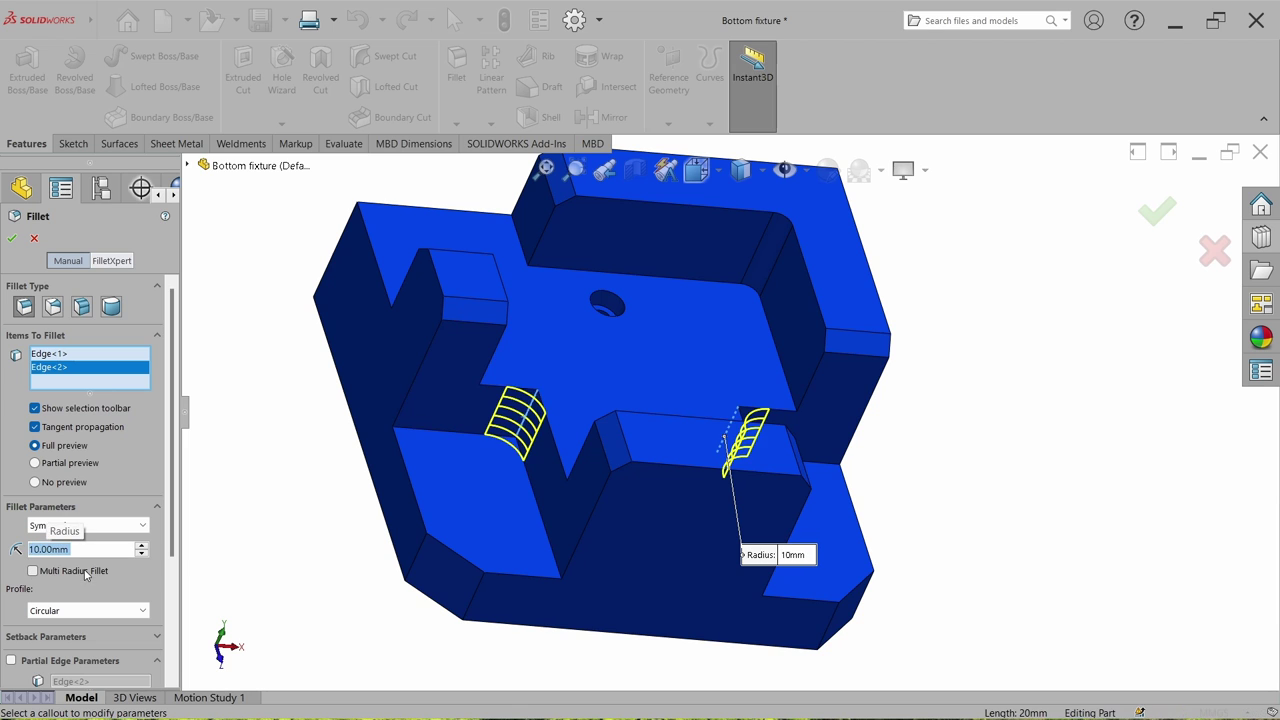
{"action": "key", "text": "Return"}
{"action": "left_click", "coordinate": [281, 527]}
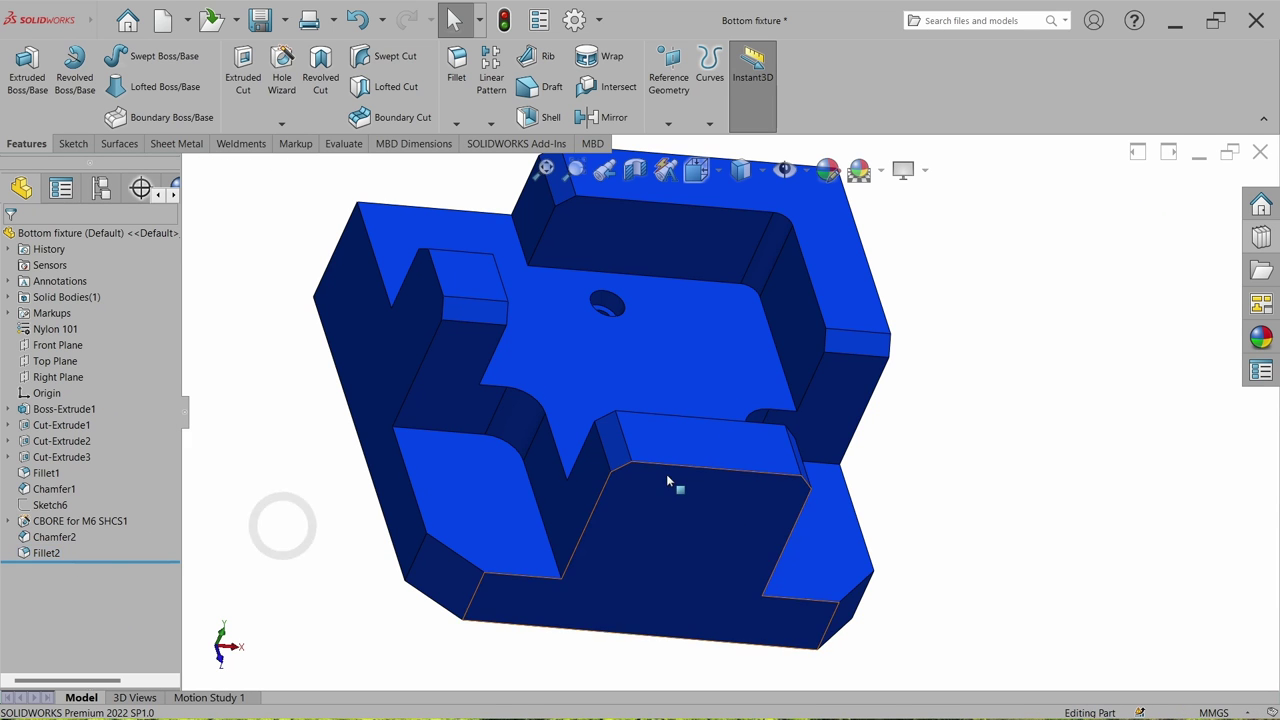
Step: Close the bottom fixture part, saving its changes, and return to the Pneumatic Press assembly
{"action": "middle_click_drag", "start_coordinate": [668, 479], "coordinate": [587, 436]}
{"action": "scroll", "coordinate": [590, 437], "scroll_direction": "up", "scroll_amount": 4}
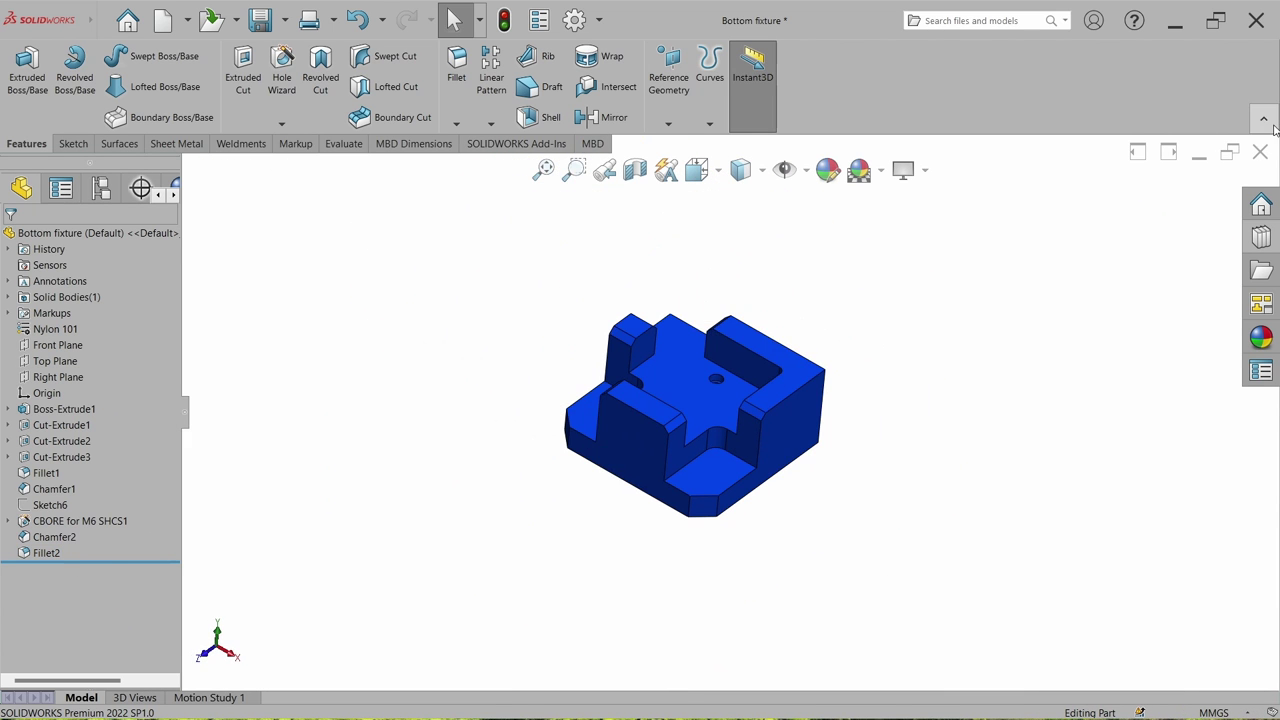
{"action": "left_click", "coordinate": [1258, 154]}
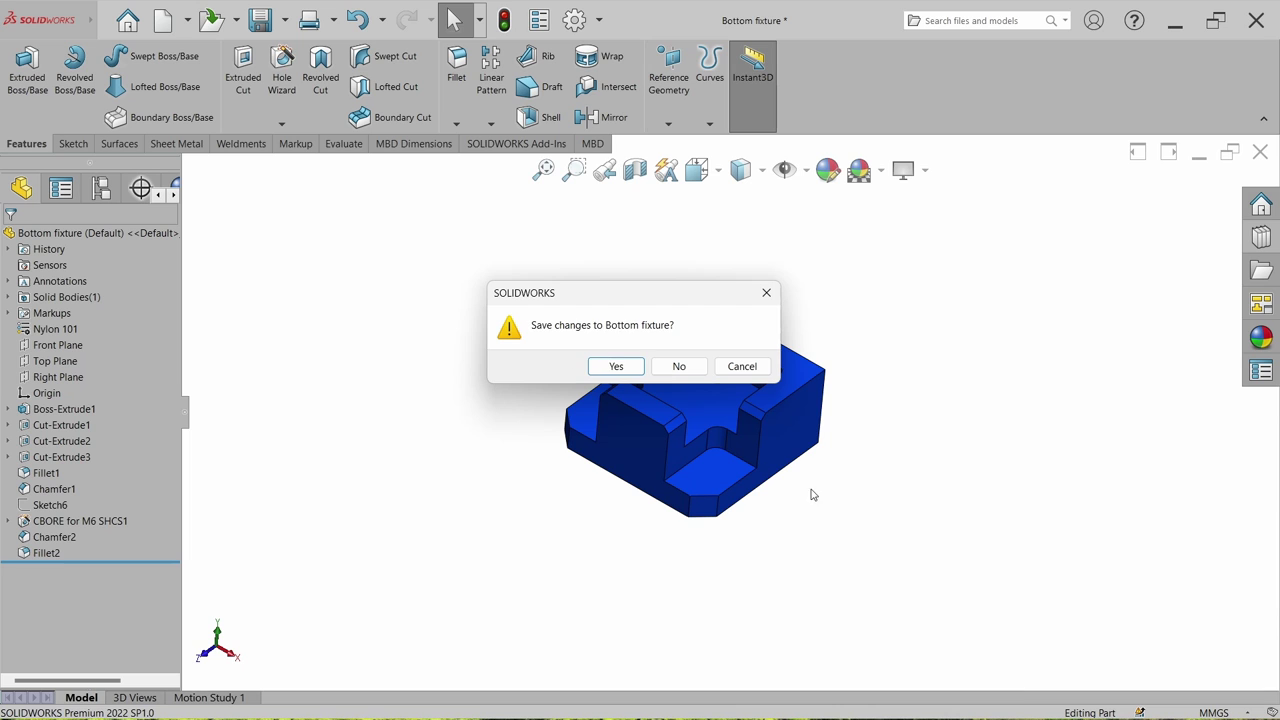
{"action": "left_click", "coordinate": [631, 373]}
Step: Open the top pressing jig part from the assembly in its own window
{"action": "scroll", "coordinate": [705, 400], "scroll_direction": "down", "scroll_amount": 5}
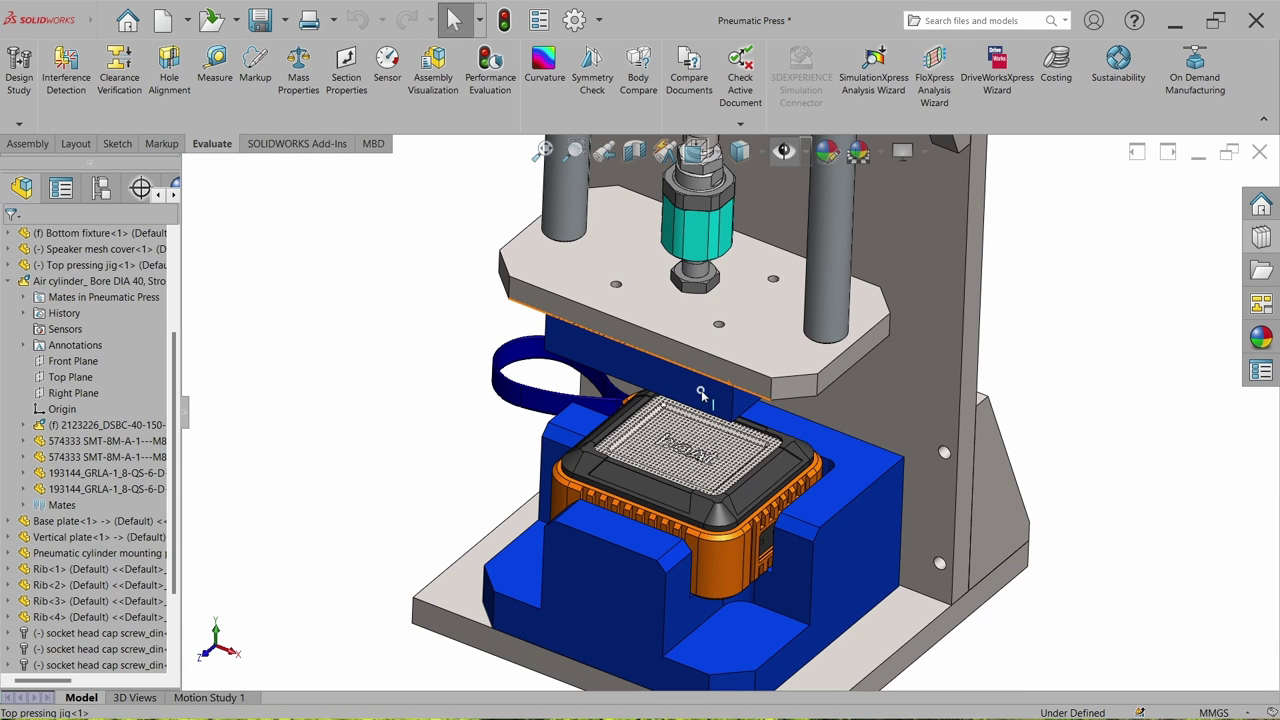
{"action": "left_click", "coordinate": [703, 395]}
{"action": "left_click", "coordinate": [740, 312]}
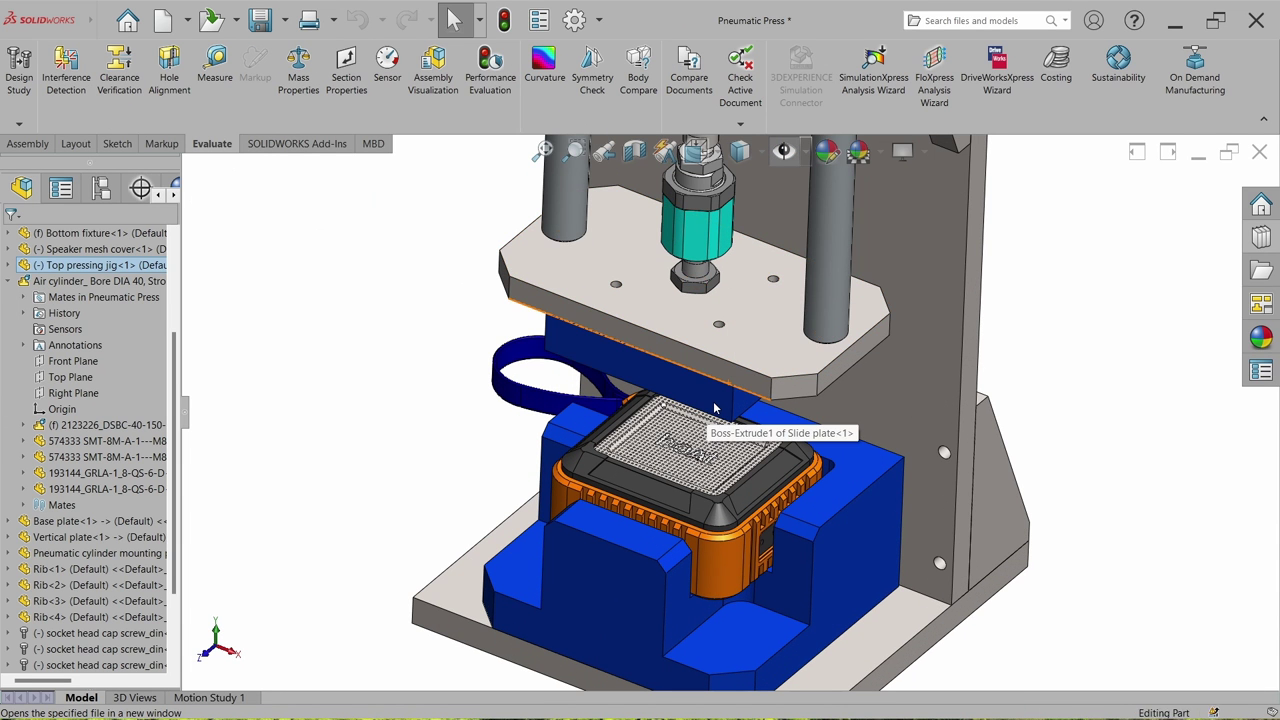
{"action": "scroll", "coordinate": [710, 430], "scroll_direction": "up", "scroll_amount": 3}
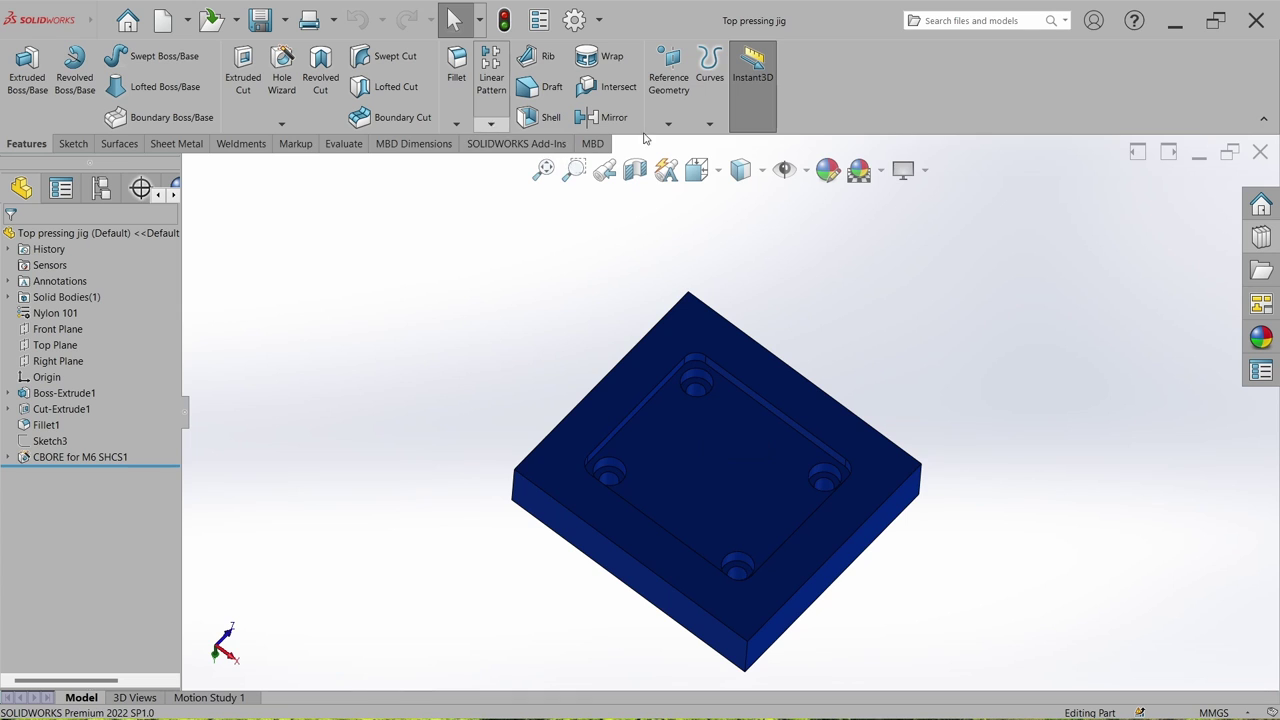
Step: Chamfer the pressing jig's four outer corner edges 10 mm at 45 degrees and close the part, saving its changes
{"action": "left_click", "coordinate": [456, 124]}
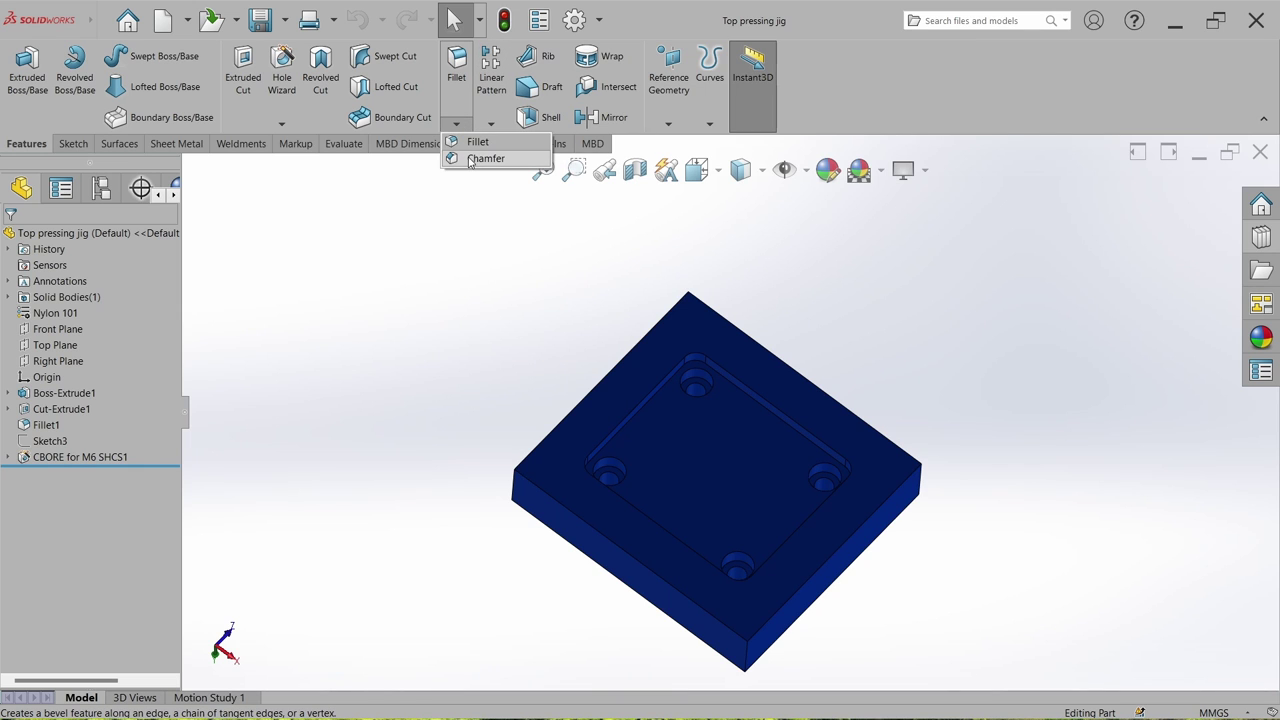
{"action": "left_click", "coordinate": [469, 161]}
{"action": "middle_click_drag", "start_coordinate": [606, 493], "coordinate": [626, 446]}
{"action": "left_click", "coordinate": [743, 590]}
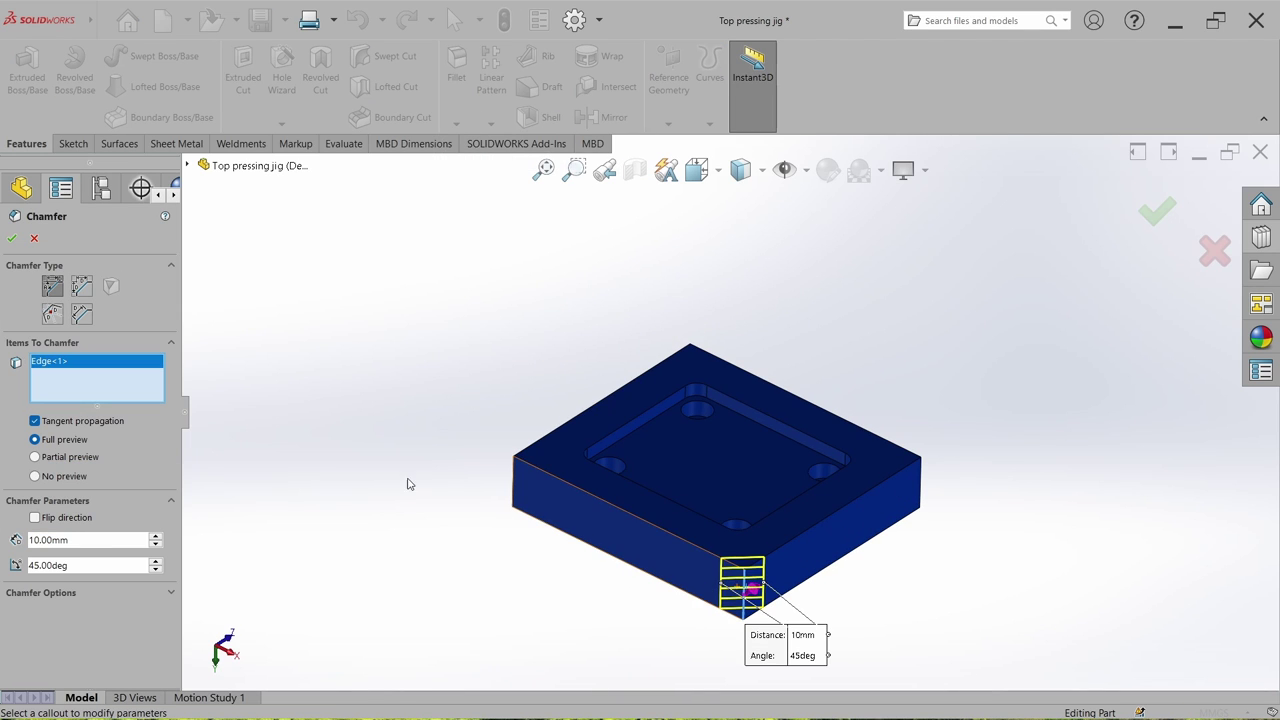
{"action": "left_click", "coordinate": [513, 482]}
{"action": "middle_click_drag", "start_coordinate": [560, 485], "coordinate": [640, 510]}
{"action": "left_click", "coordinate": [895, 494]}
{"action": "middle_click_drag", "start_coordinate": [894, 494], "coordinate": [857, 330]}
{"action": "left_click", "coordinate": [857, 309]}
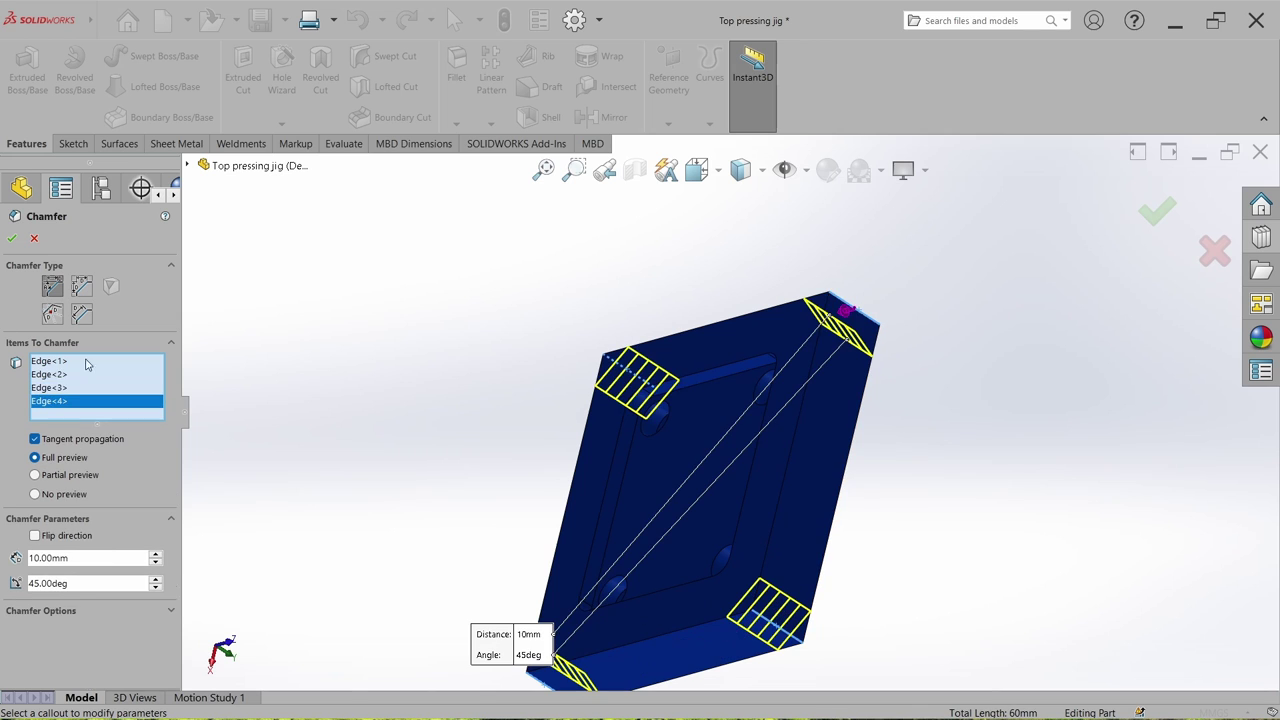
{"action": "key", "text": "Return"}
{"action": "key", "text": "ctrl+w"}
{"action": "left_click", "coordinate": [611, 366]}
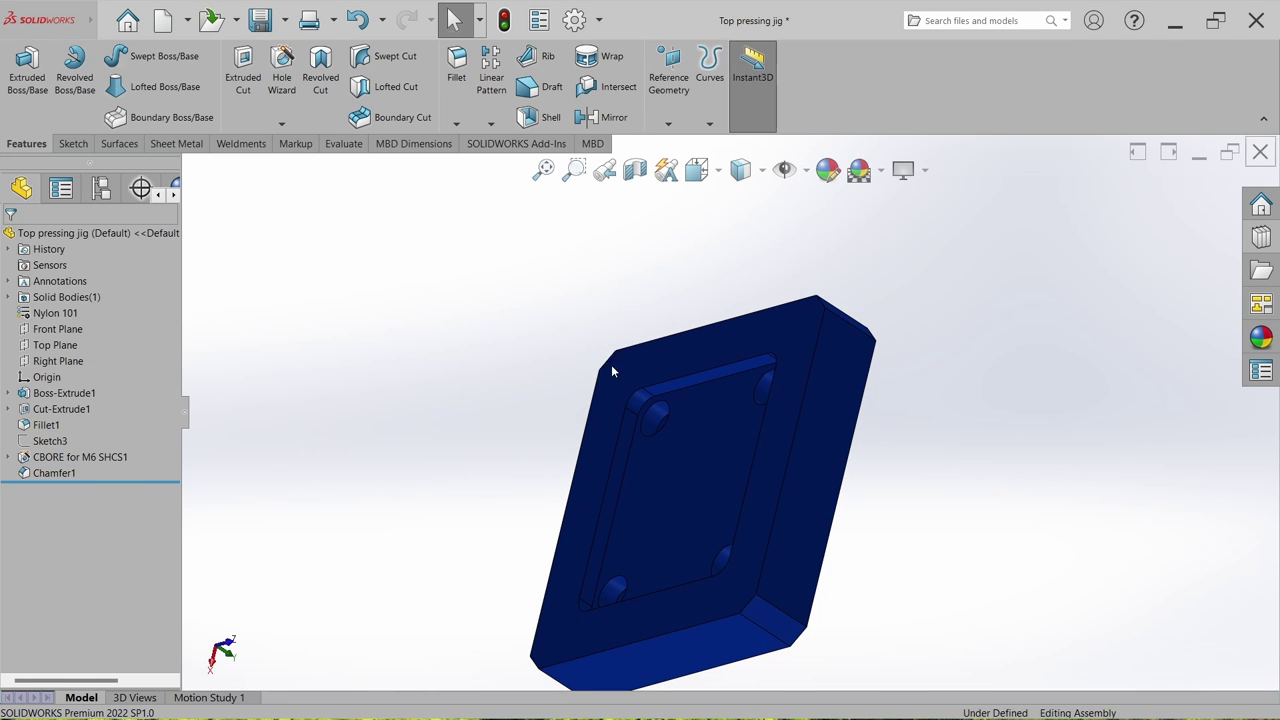
Step: Set the base plate's width to 180 mm
{"action": "scroll", "coordinate": [757, 638], "scroll_direction": "down", "scroll_amount": 5}
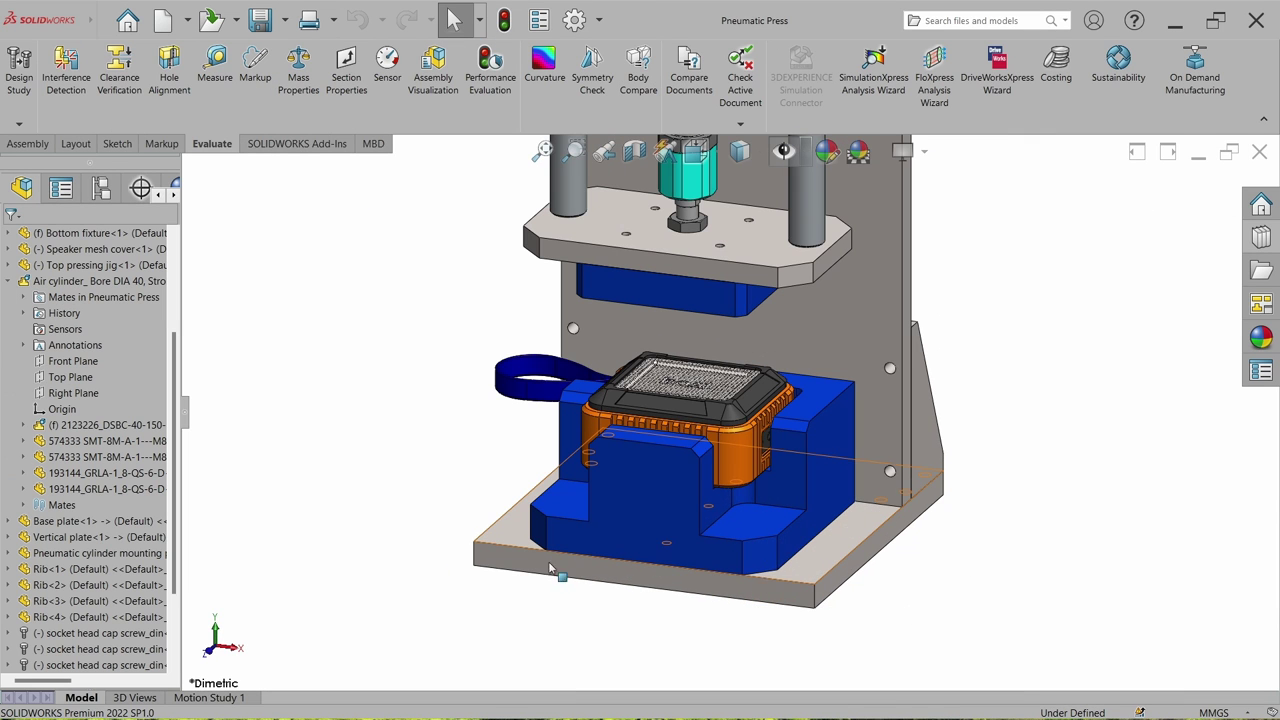
{"action": "double_click", "coordinate": [807, 569]}
{"action": "double_click", "coordinate": [595, 612]}
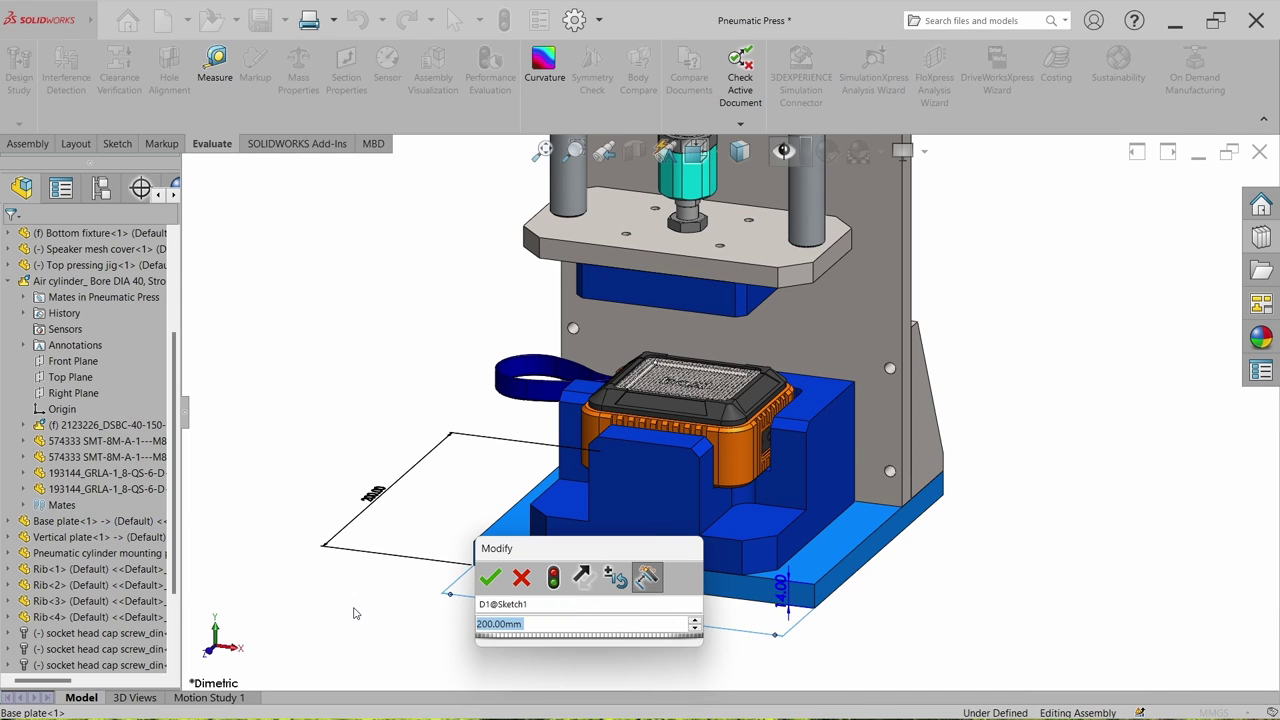
{"action": "type", "text": "100"}
{"action": "key", "text": "Return"}
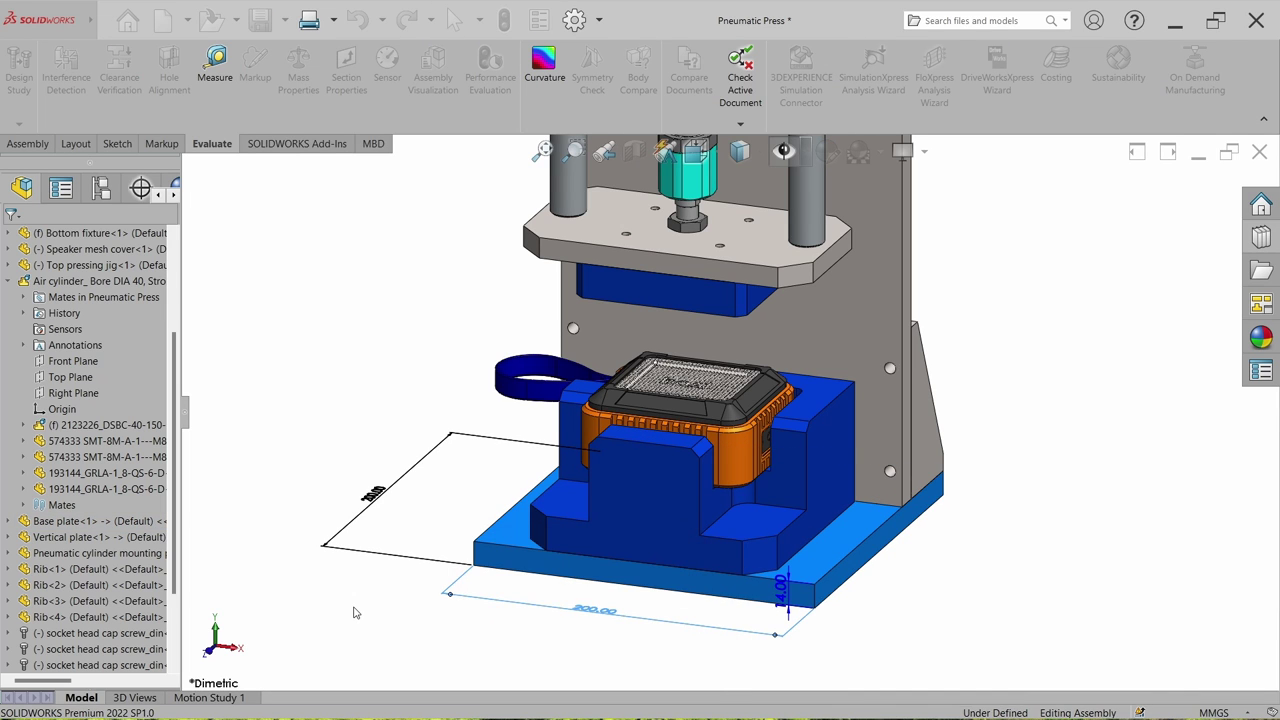
Step: Set the vertical plate's width to 180 mm
{"action": "key", "text": "f"}
{"action": "double_click", "coordinate": [788, 339]}
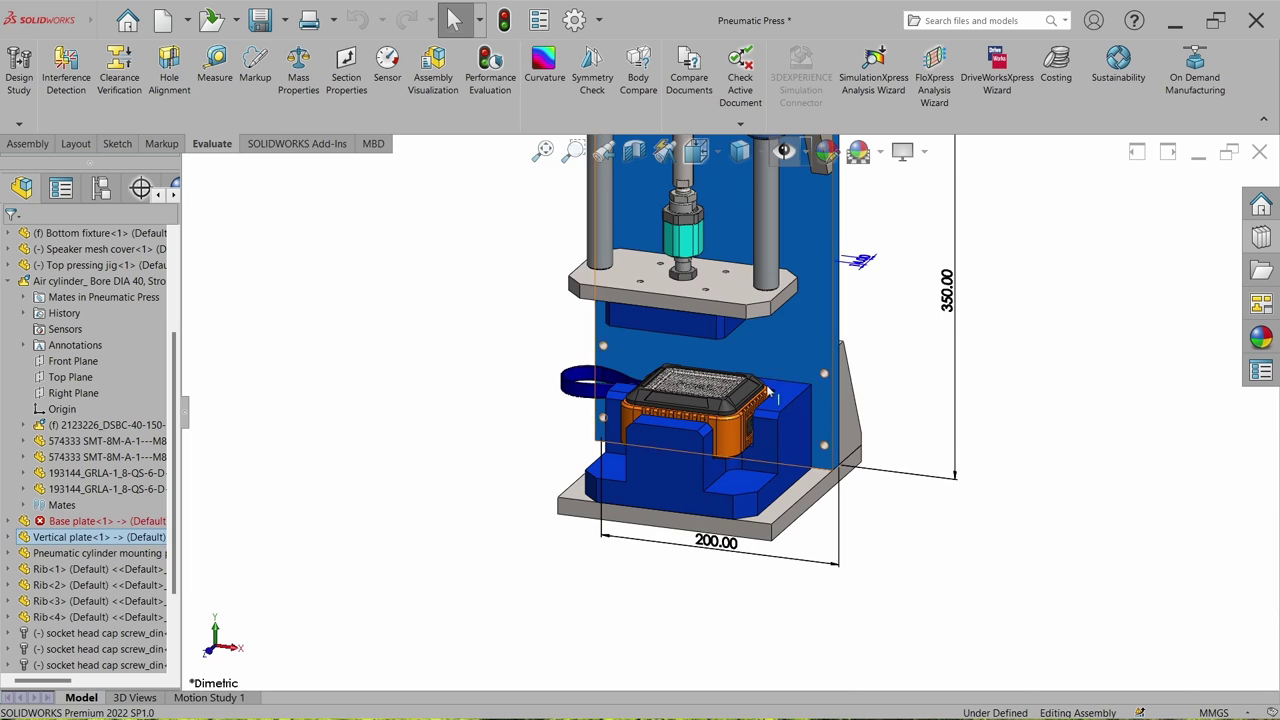
{"action": "scroll", "coordinate": [768, 394], "scroll_direction": "up", "scroll_amount": 2}
{"action": "left_click", "coordinate": [717, 504]}
{"action": "double_click", "coordinate": [719, 503]}
{"action": "type", "text": "100"}
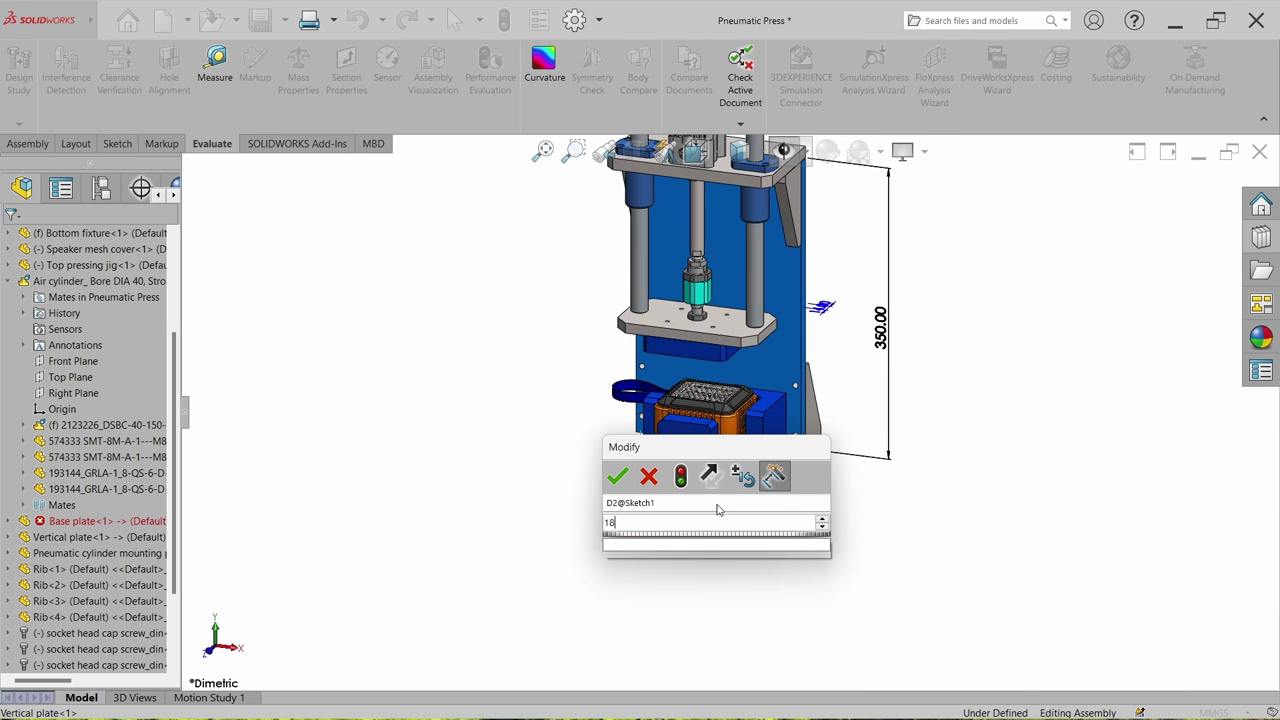
{"action": "key", "text": "Return"}
Step: Set the pneumatic cylinder mounting plate's width to 180 mm
{"action": "key", "text": "f"}
{"action": "scroll", "coordinate": [736, 282], "scroll_direction": "down", "scroll_amount": 5}
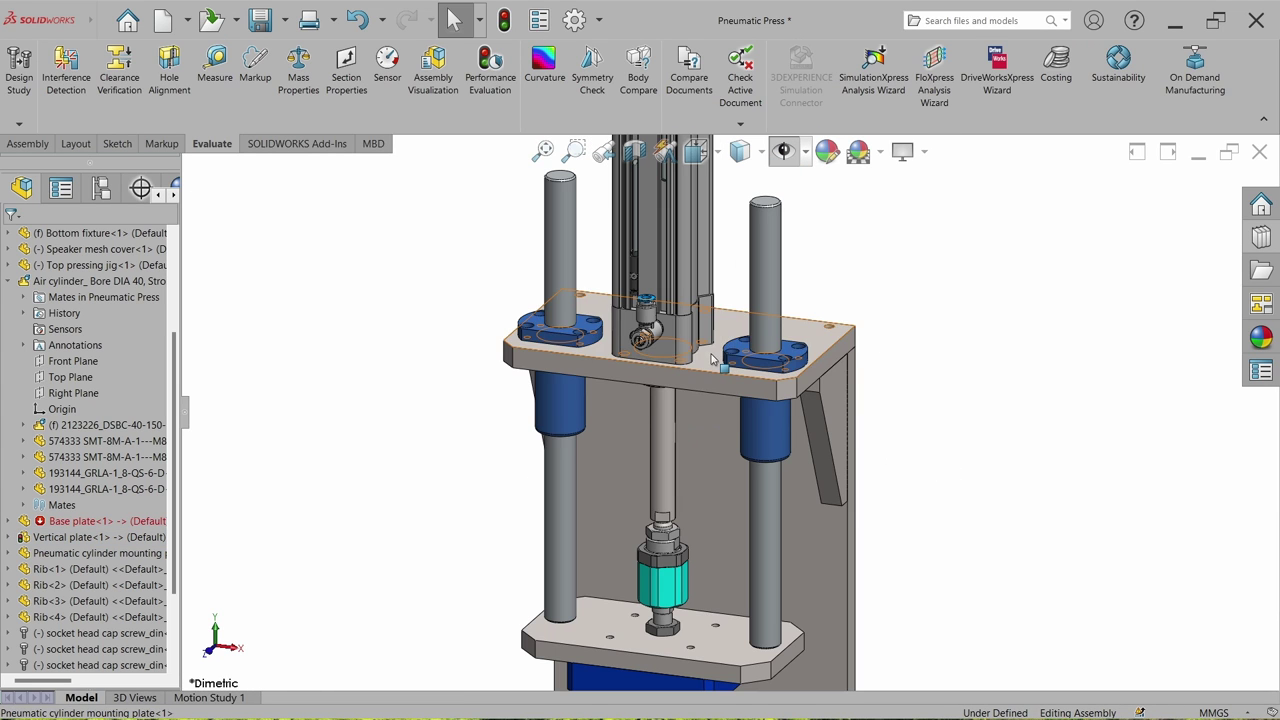
{"action": "double_click", "coordinate": [714, 360]}
{"action": "double_click", "coordinate": [620, 411]}
{"action": "type", "text": "180"}
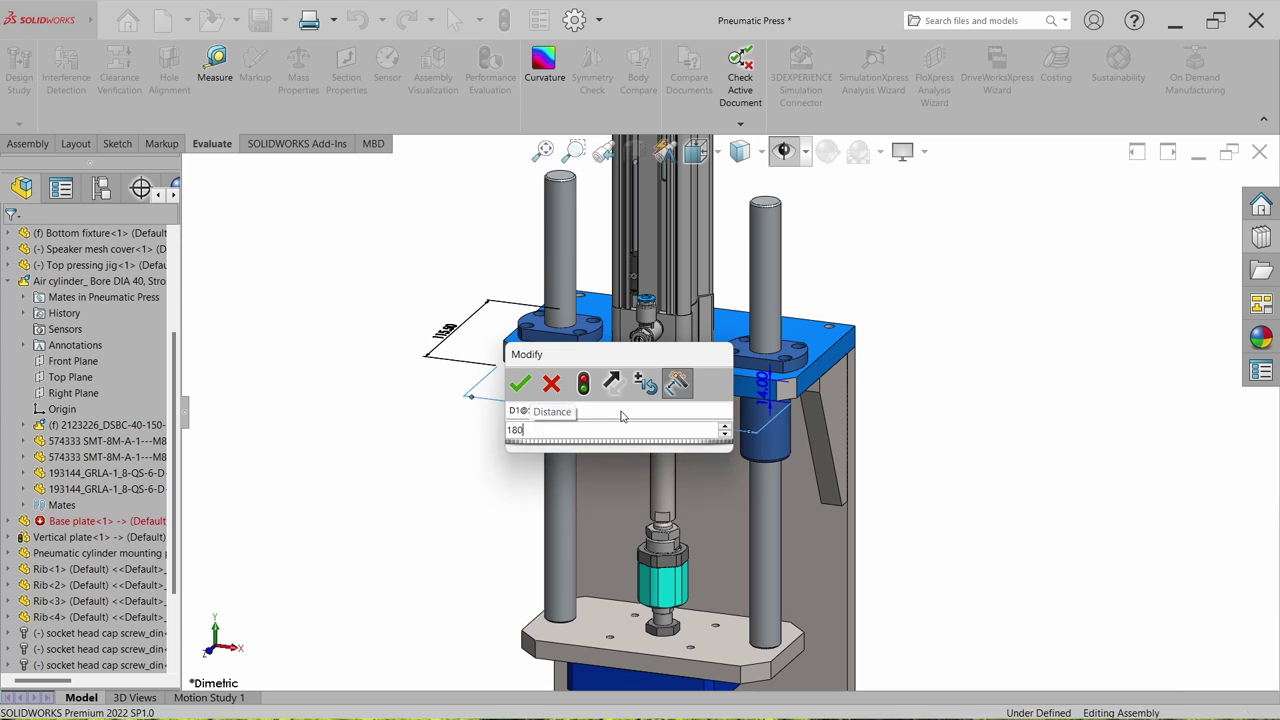
{"action": "key", "text": "Return"}
Step: Open the cylinder mounting plate and change the centre distance between its two outer 28 mm bores, returning to the assembly
{"action": "scroll", "coordinate": [693, 426], "scroll_direction": "up", "scroll_amount": 1}
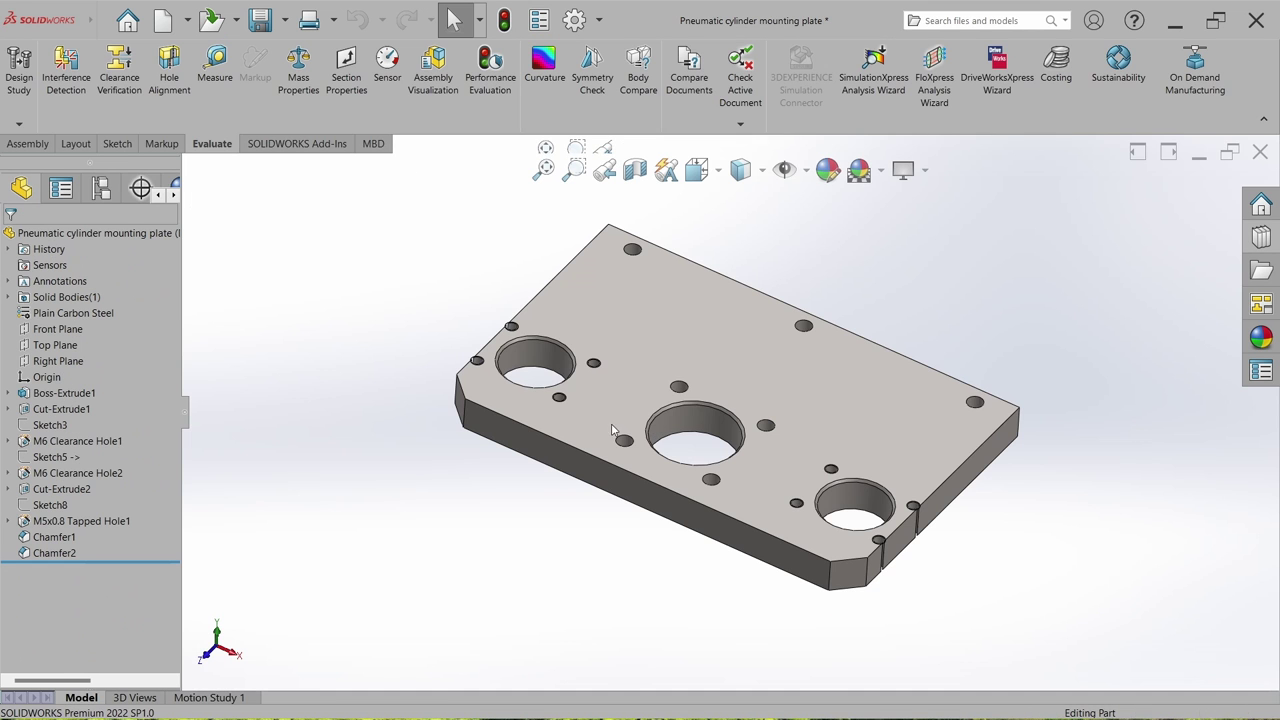
{"action": "left_click", "coordinate": [550, 364]}
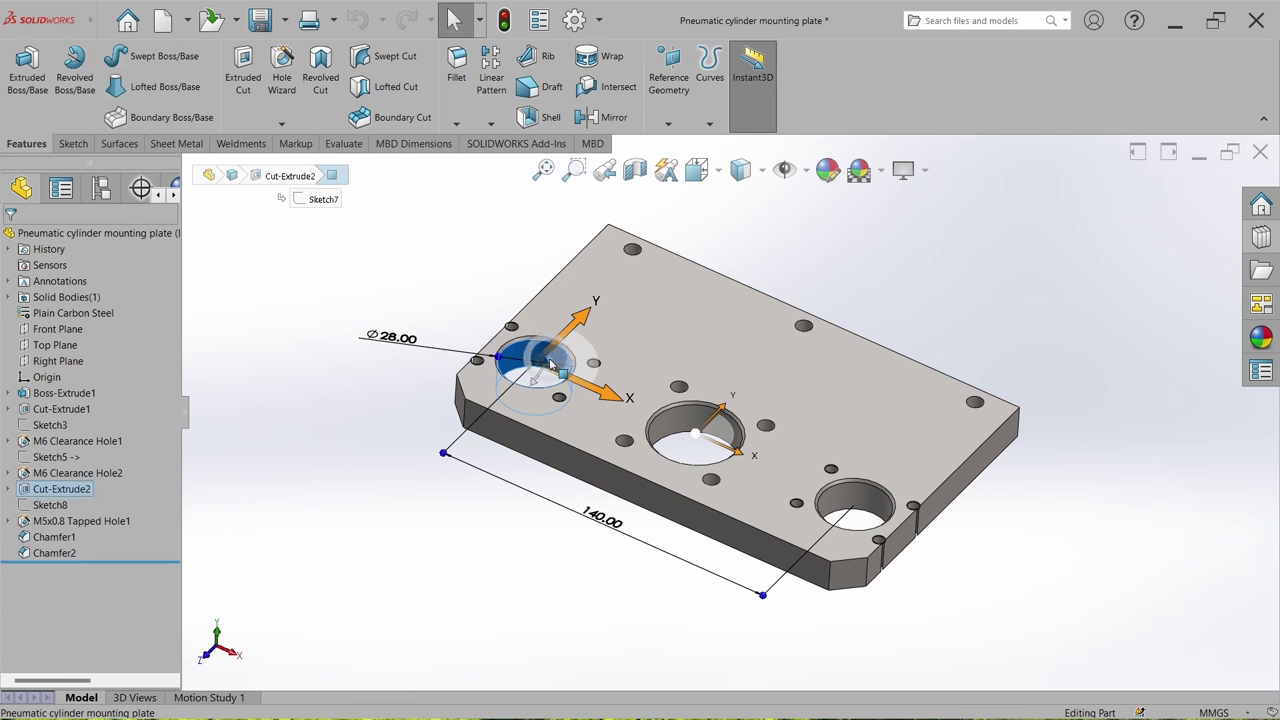
{"action": "double_click", "coordinate": [600, 510]}
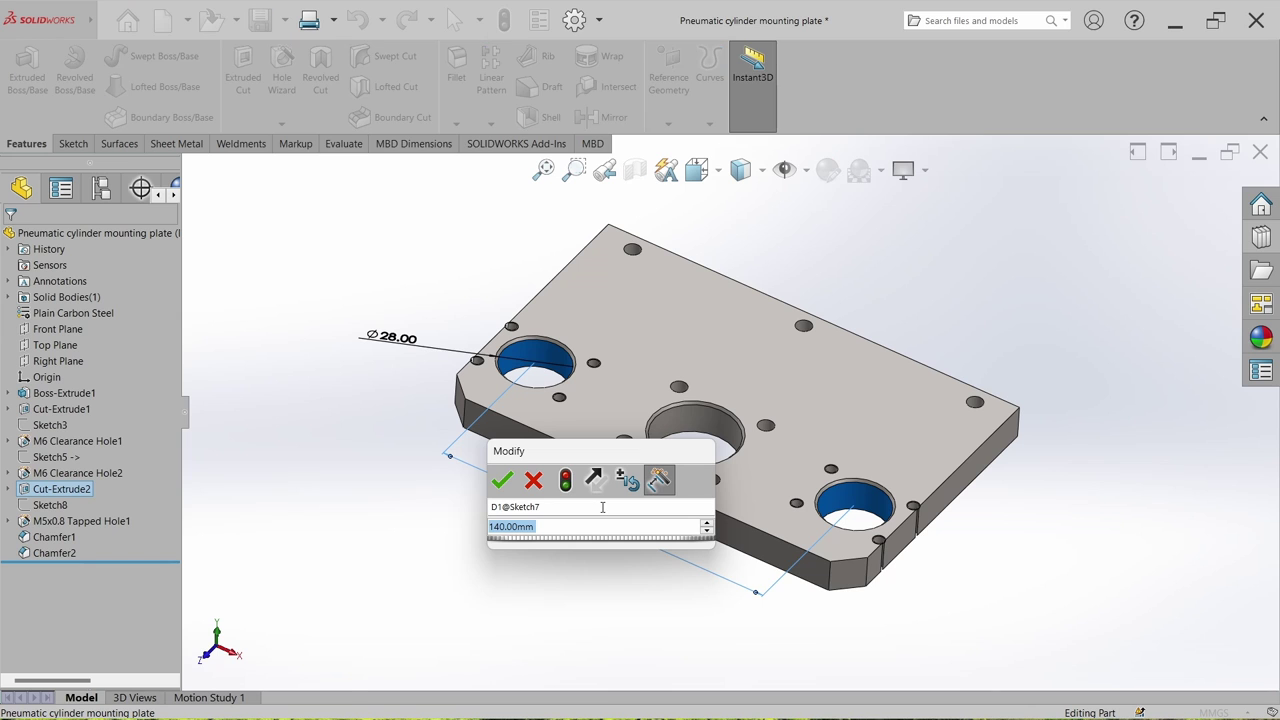
{"action": "key", "text": "Return"}
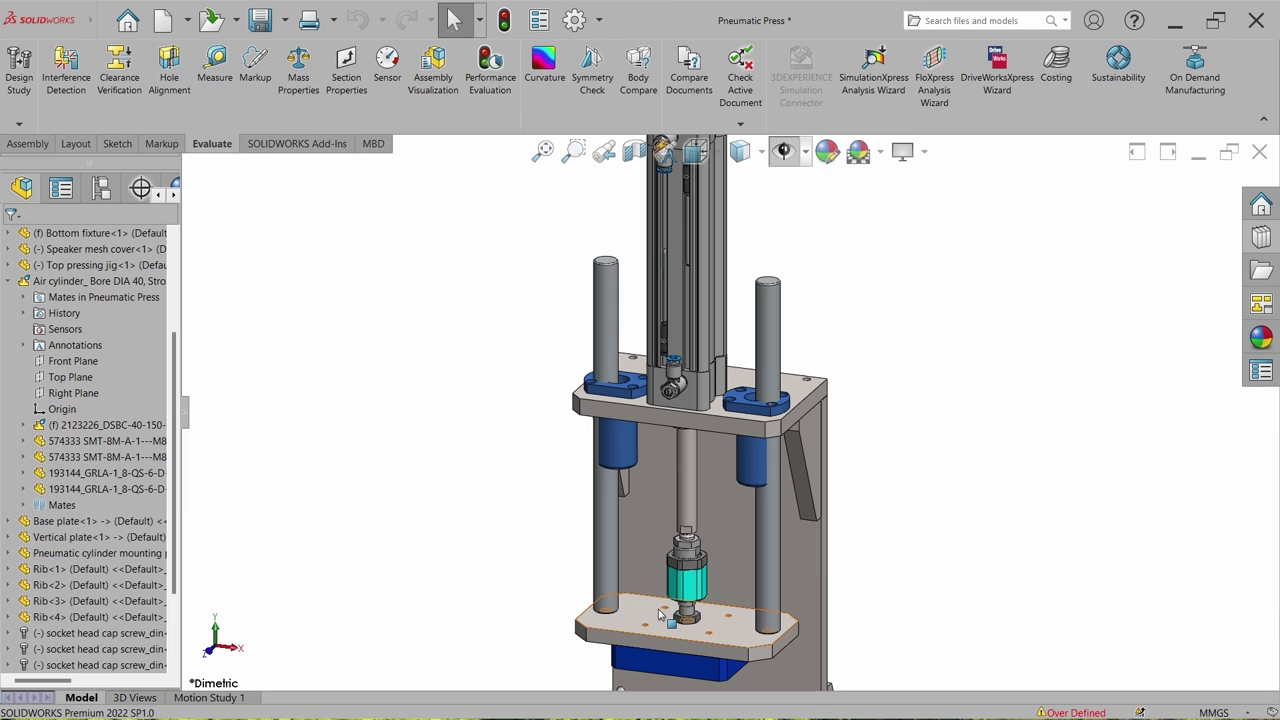
Step: Open the slide plate, match its outer clearance-hole spacing to the mounting plate's bores, rebuild it and return to the assembly
{"action": "left_click", "coordinate": [663, 614]}
{"action": "left_click", "coordinate": [697, 530]}
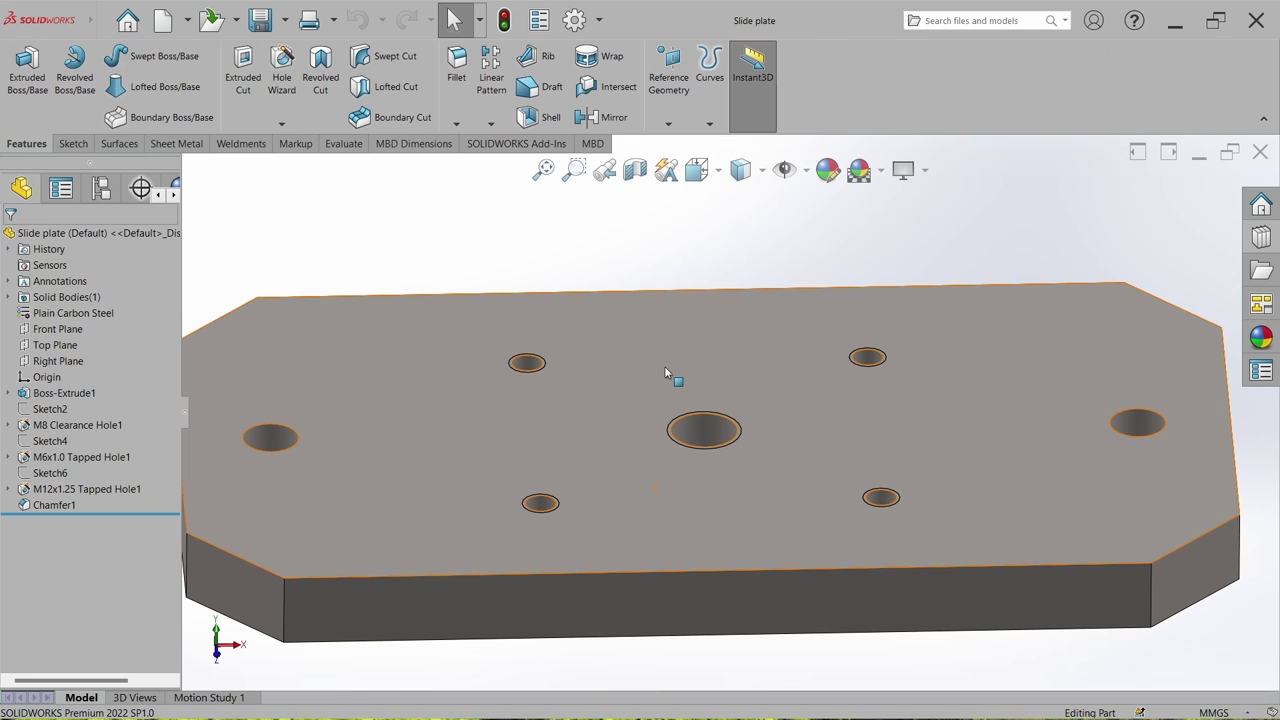
{"action": "double_click", "coordinate": [50, 408]}
{"action": "double_click", "coordinate": [666, 329]}
{"action": "type", "text": "140"}
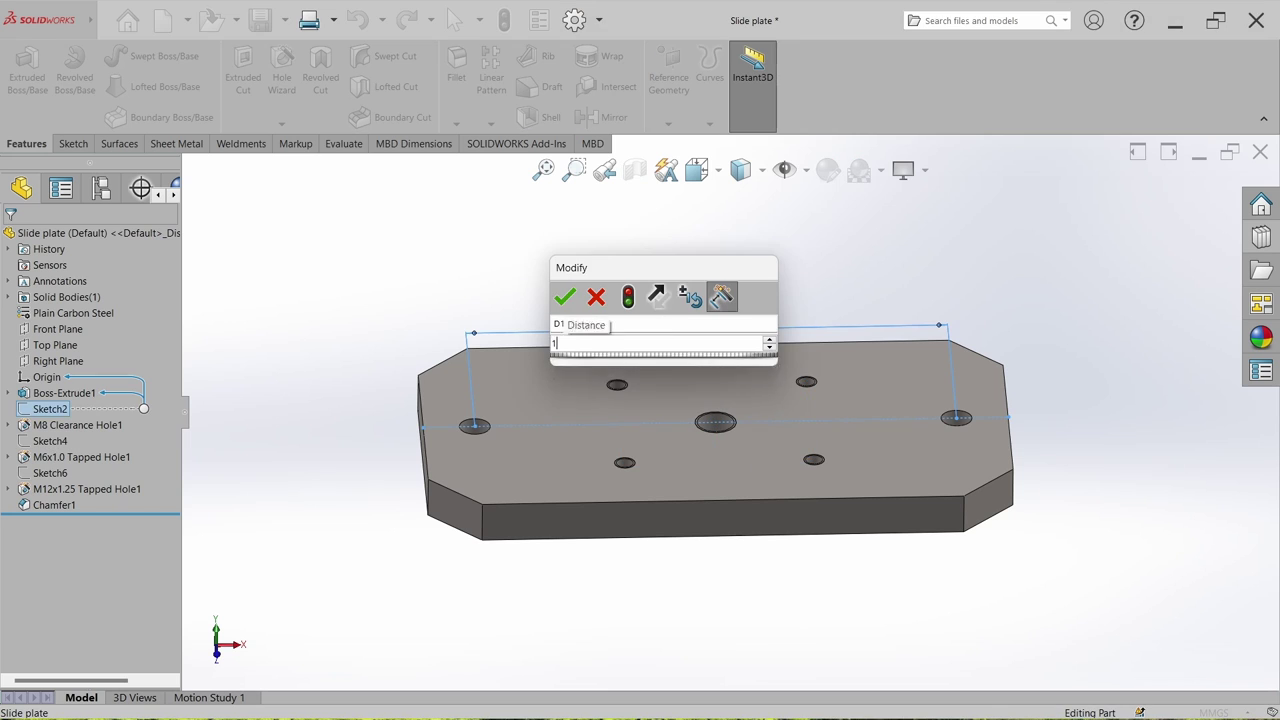
{"action": "key", "text": "Return"}
{"action": "left_click", "coordinate": [505, 20]}
{"action": "key", "text": "ctrl+Tab"}
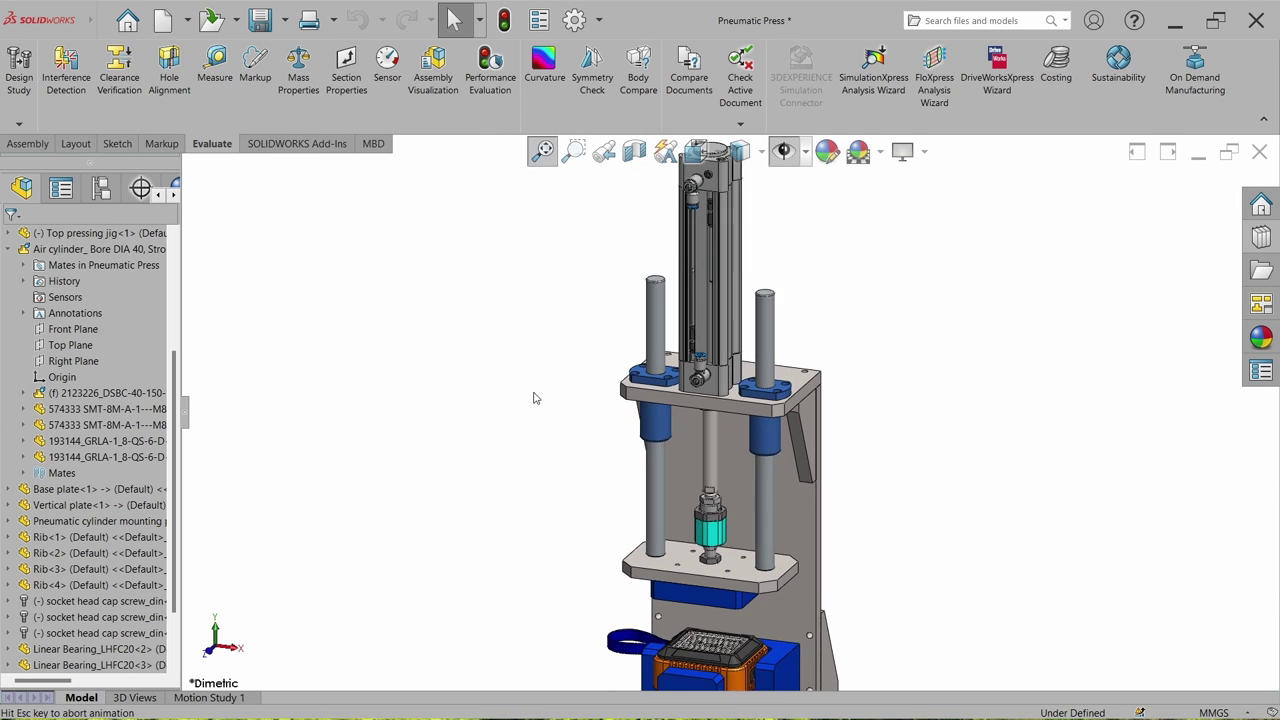